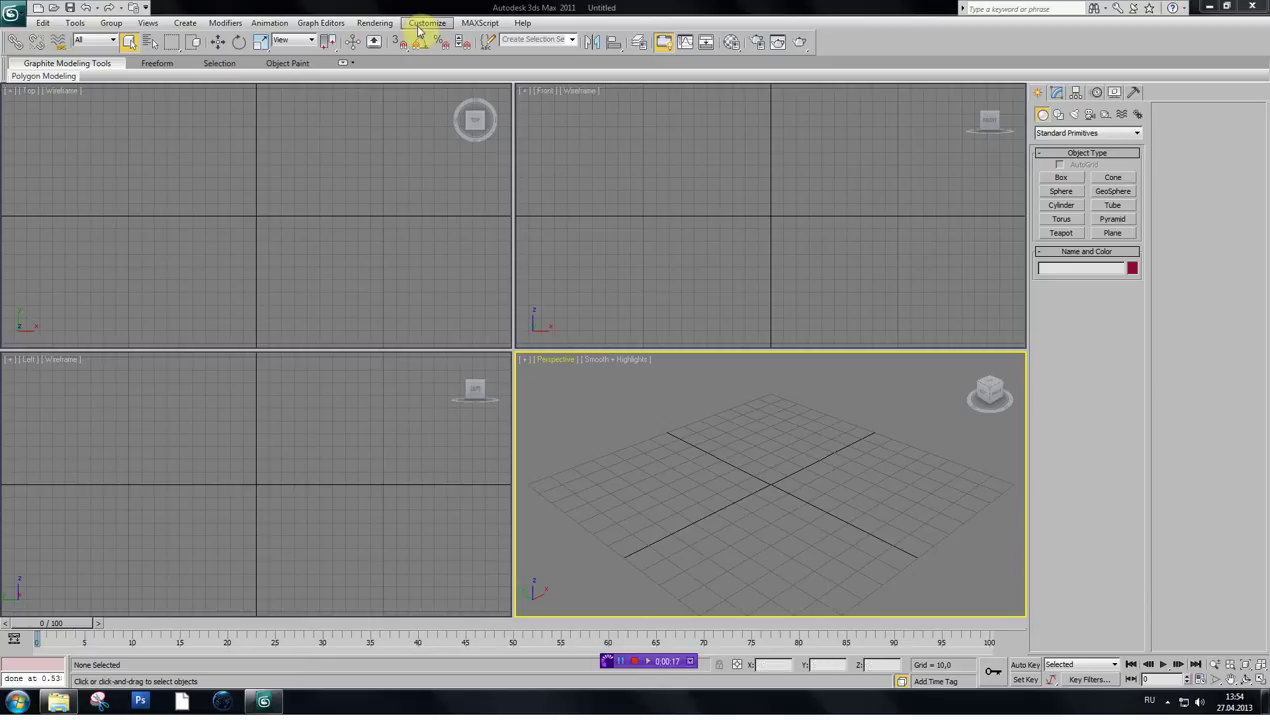
- Run the MAXScript that provides the x-ray *.object import tool
left_click(478, 23)
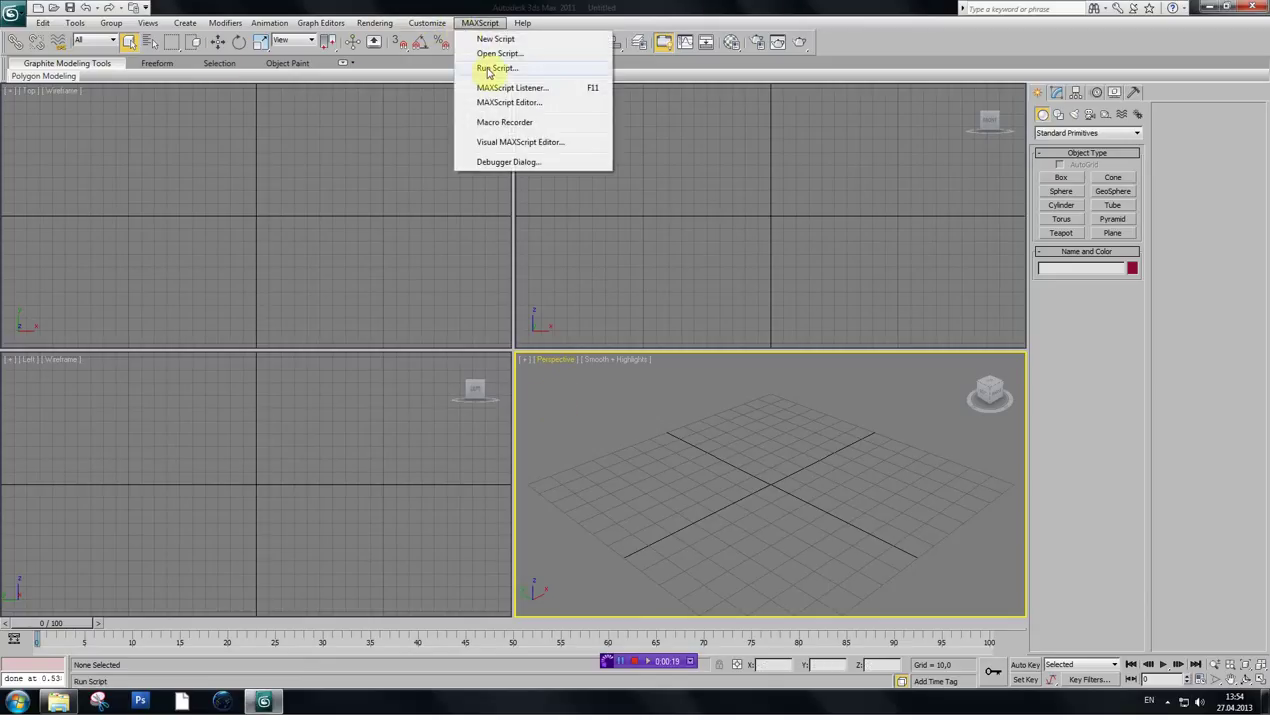
left_click(489, 71)
left_click(60, 101)
left_click(481, 489)
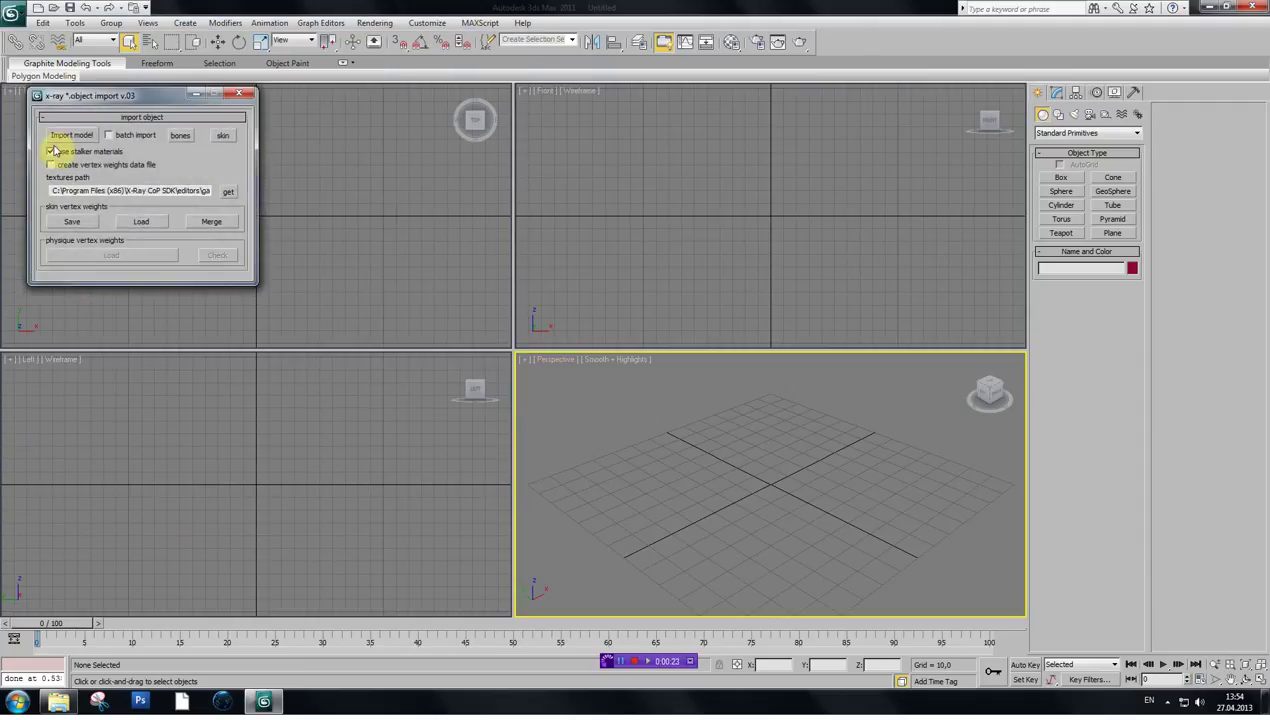
- Start a model import and browse to the X-Ray CoP SDK folder editors\rawdata\objects
left_click(71, 136)
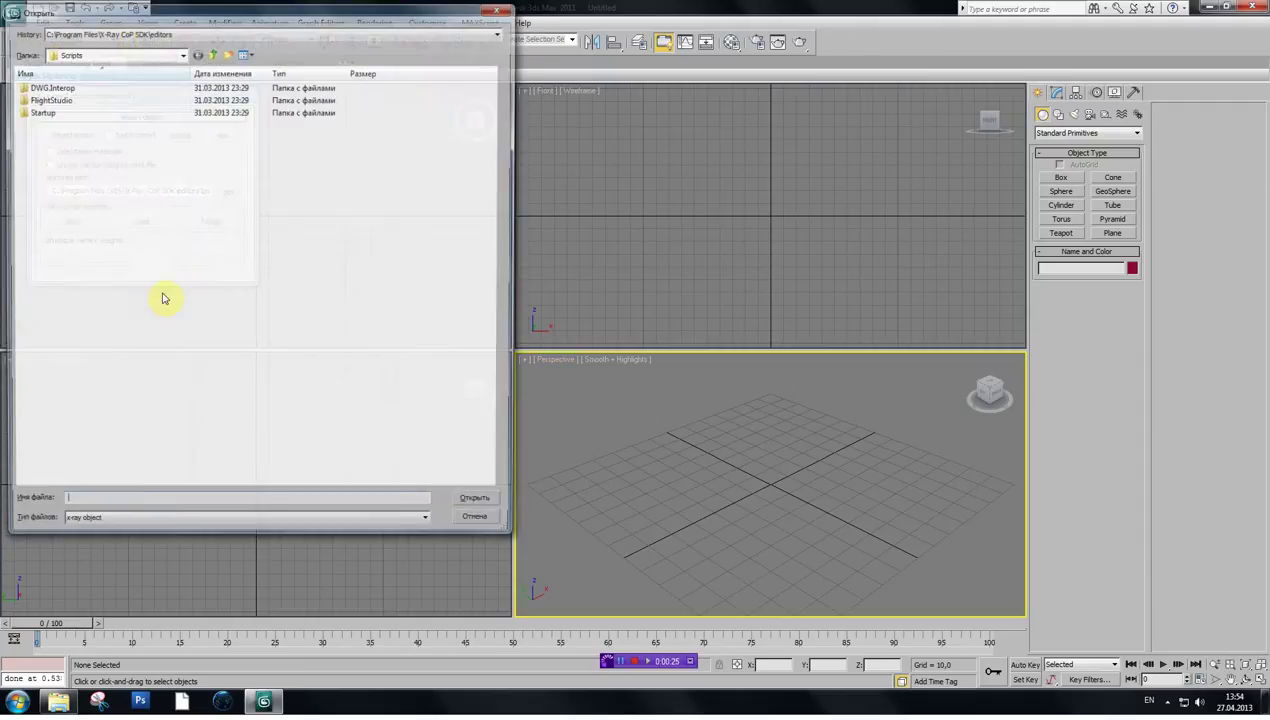
left_click(192, 35)
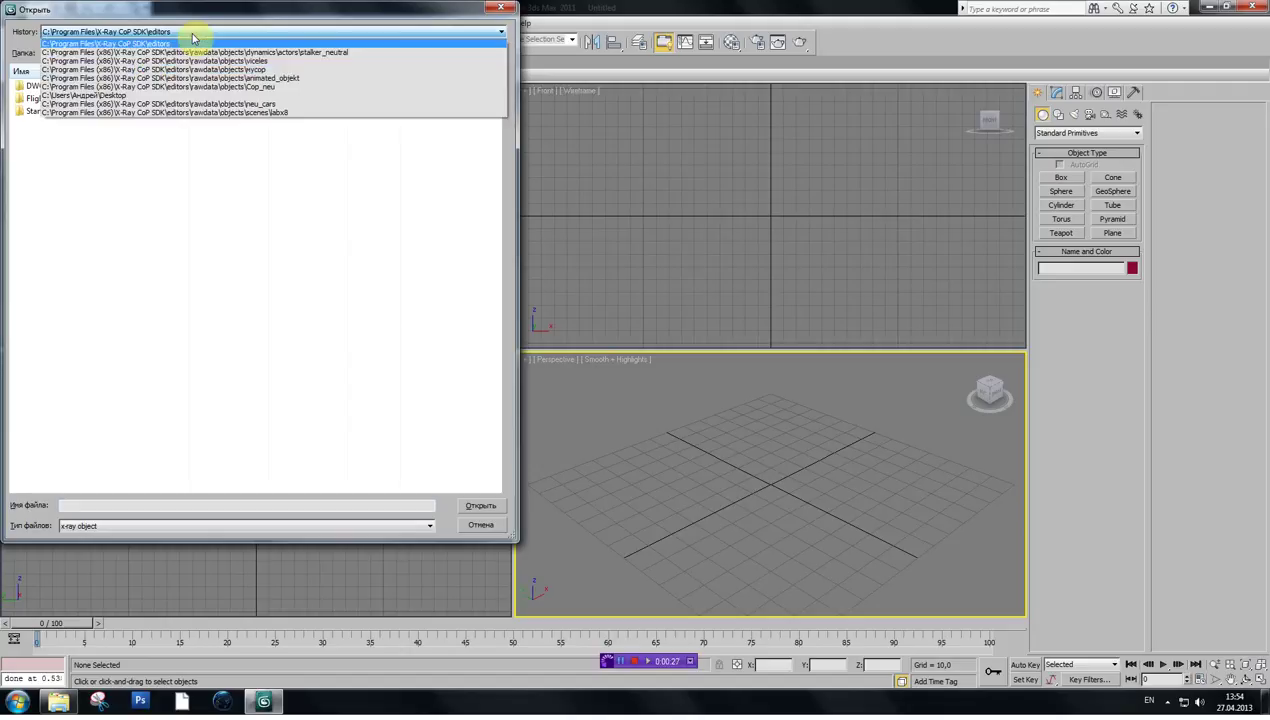
left_click(190, 52)
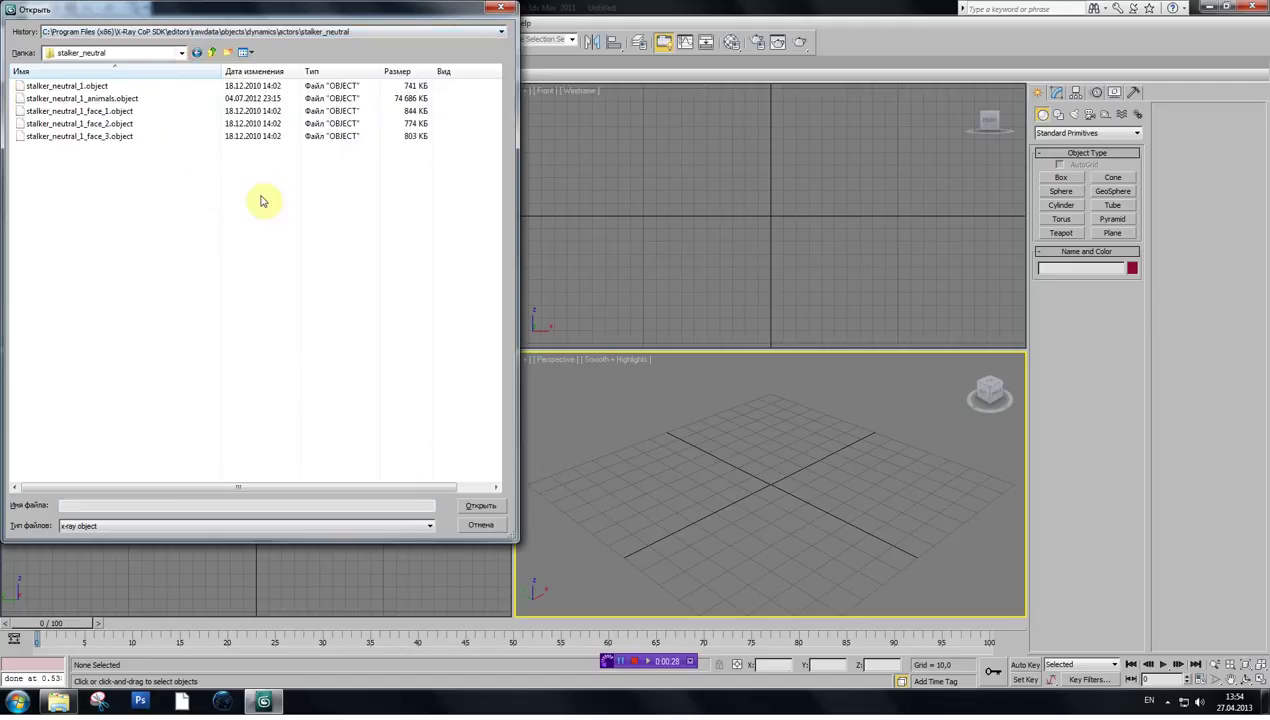
left_click(182, 54)
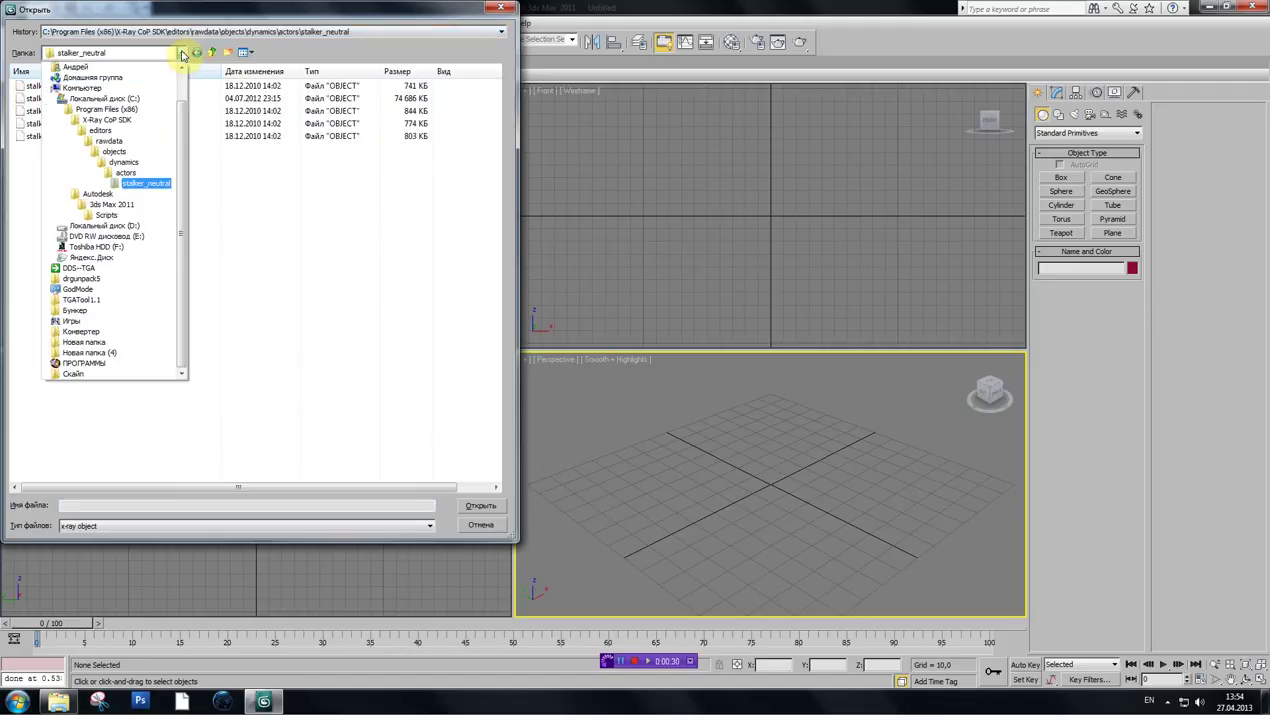
left_click(100, 122)
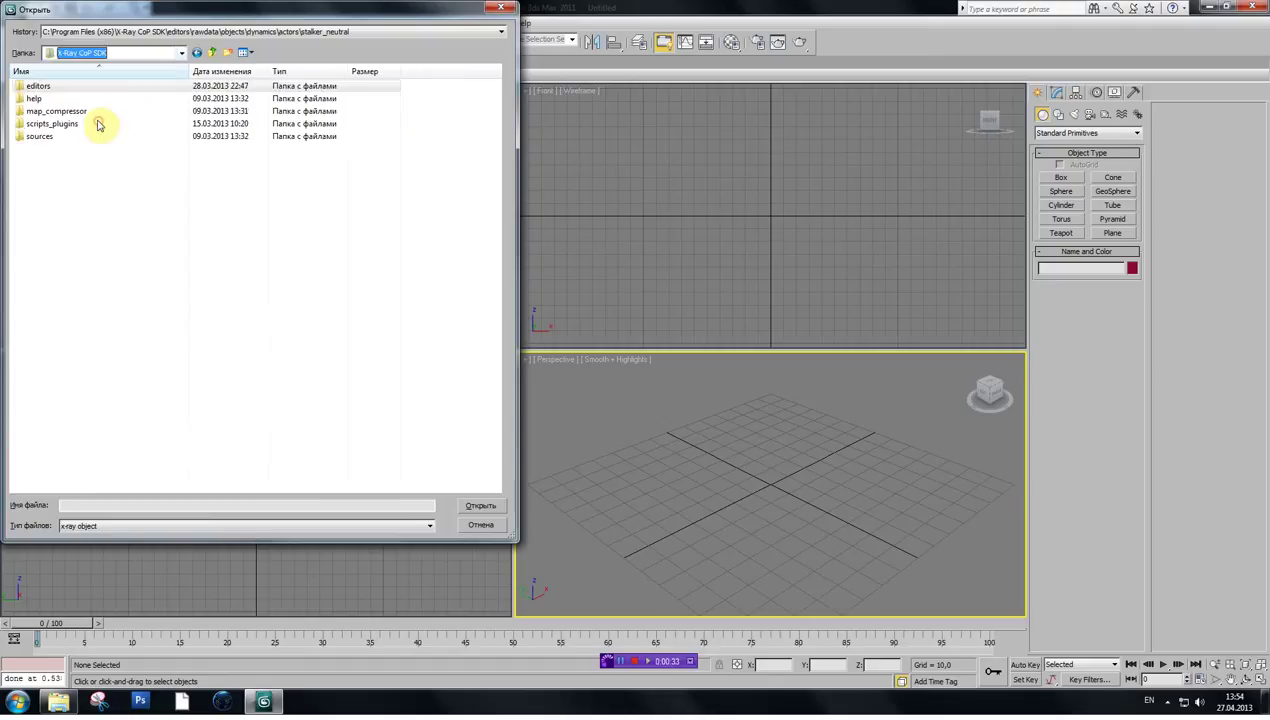
double_click(42, 91)
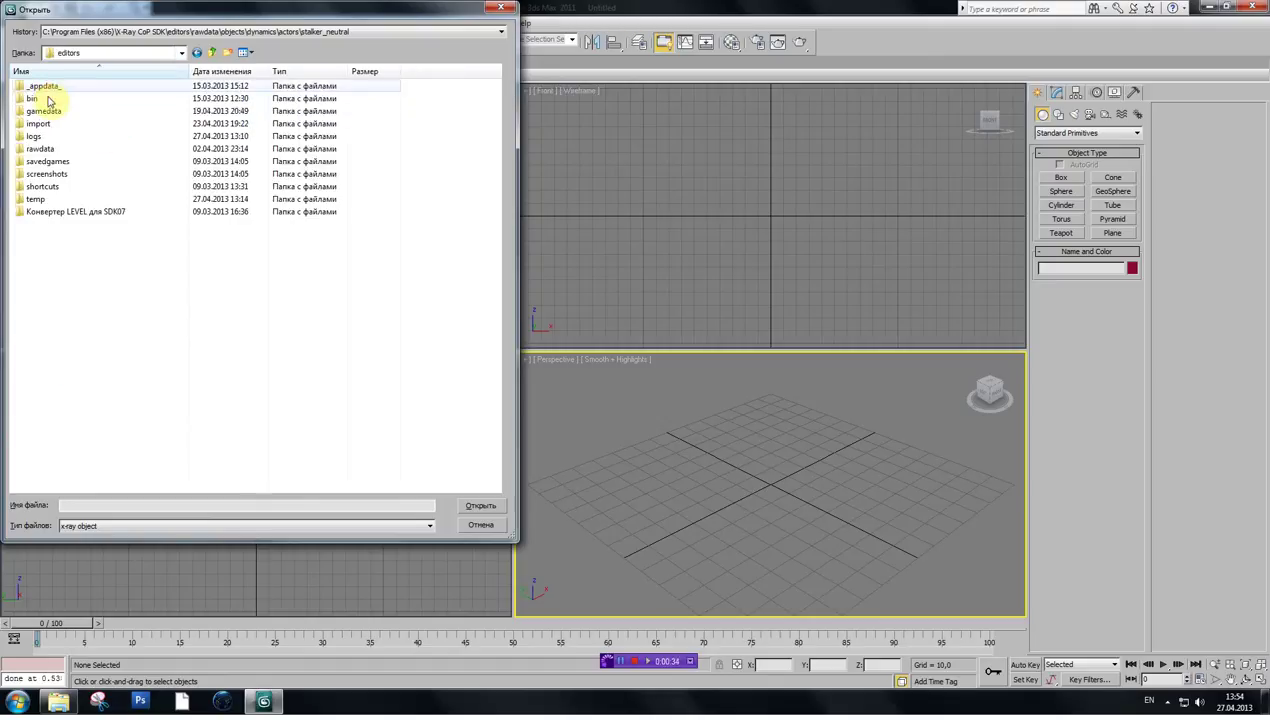
double_click(40, 148)
double_click(40, 136)
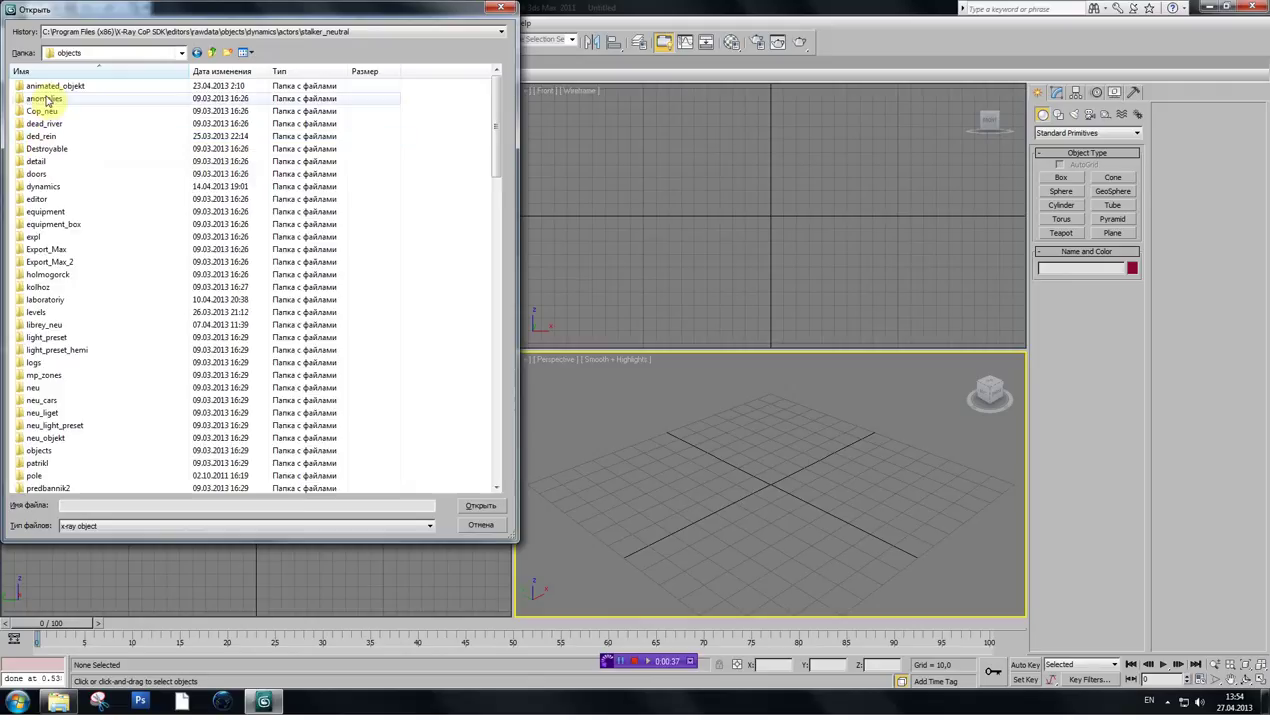
- Import stalker_neutral_1.object from dynamics\actors\stalker_neutral and minimize the import window
left_click(46, 186)
double_click(46, 186)
double_click(46, 87)
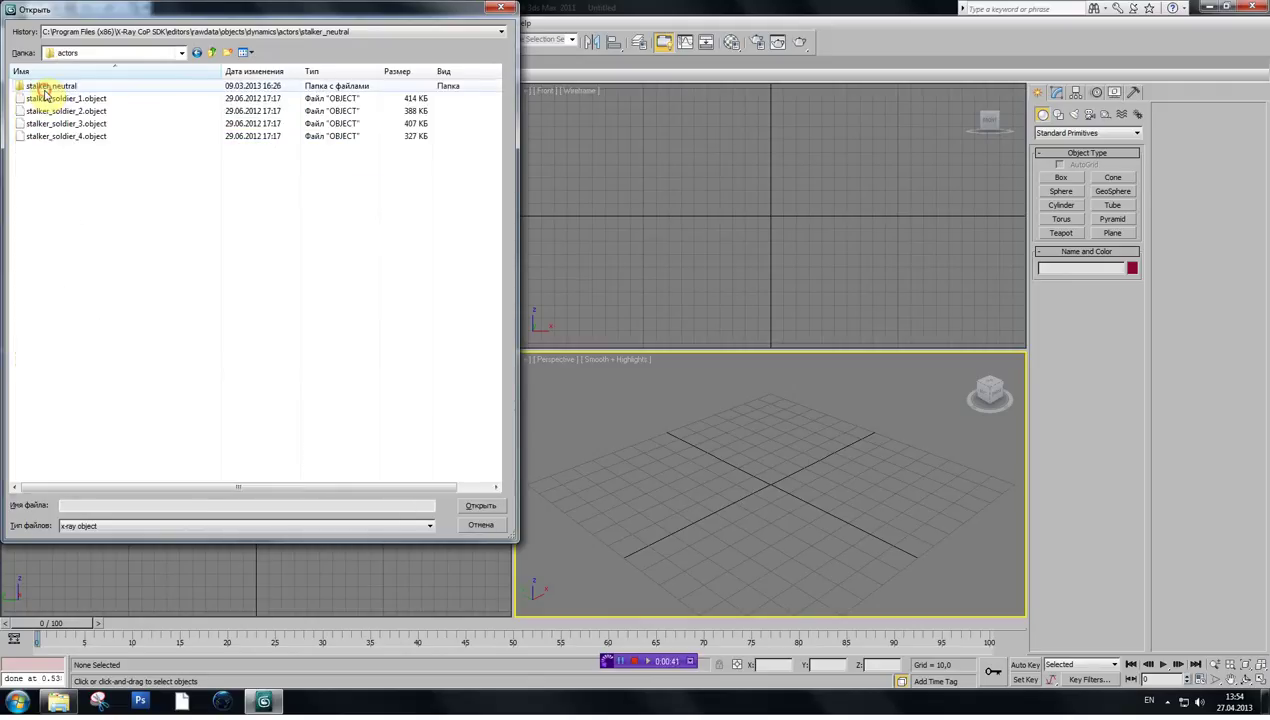
double_click(46, 88)
left_click(46, 88)
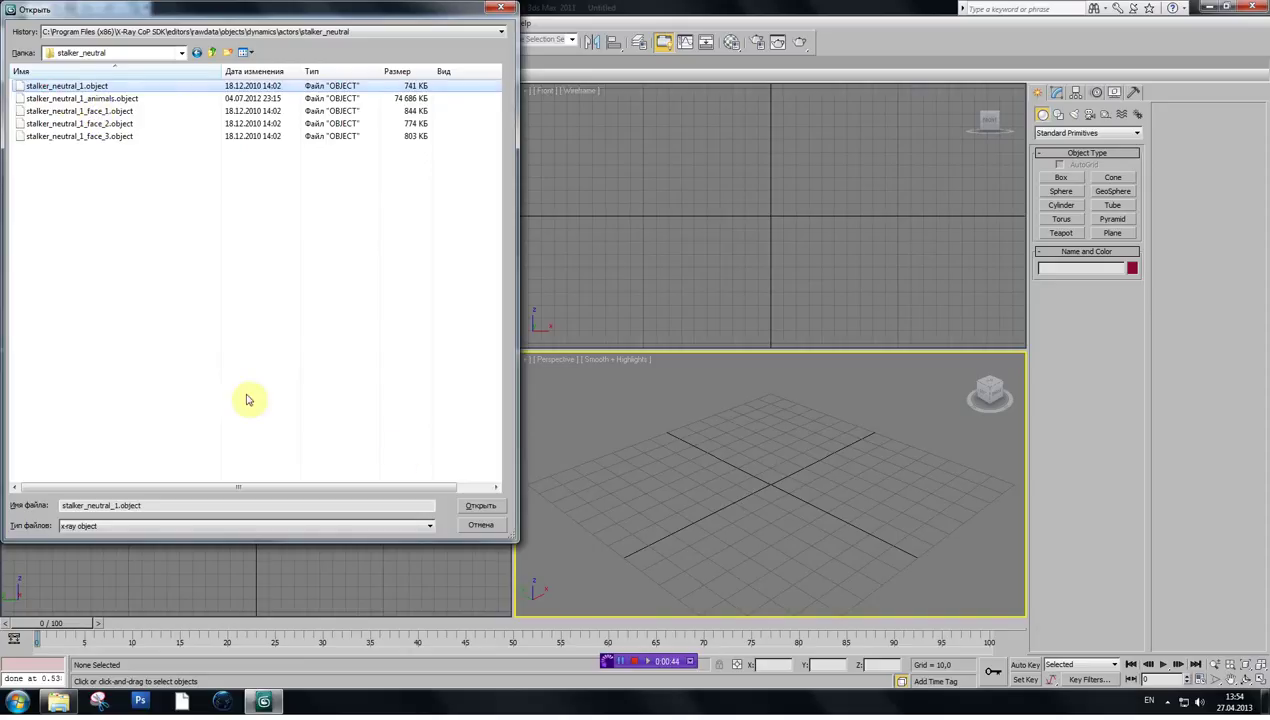
left_click(477, 507)
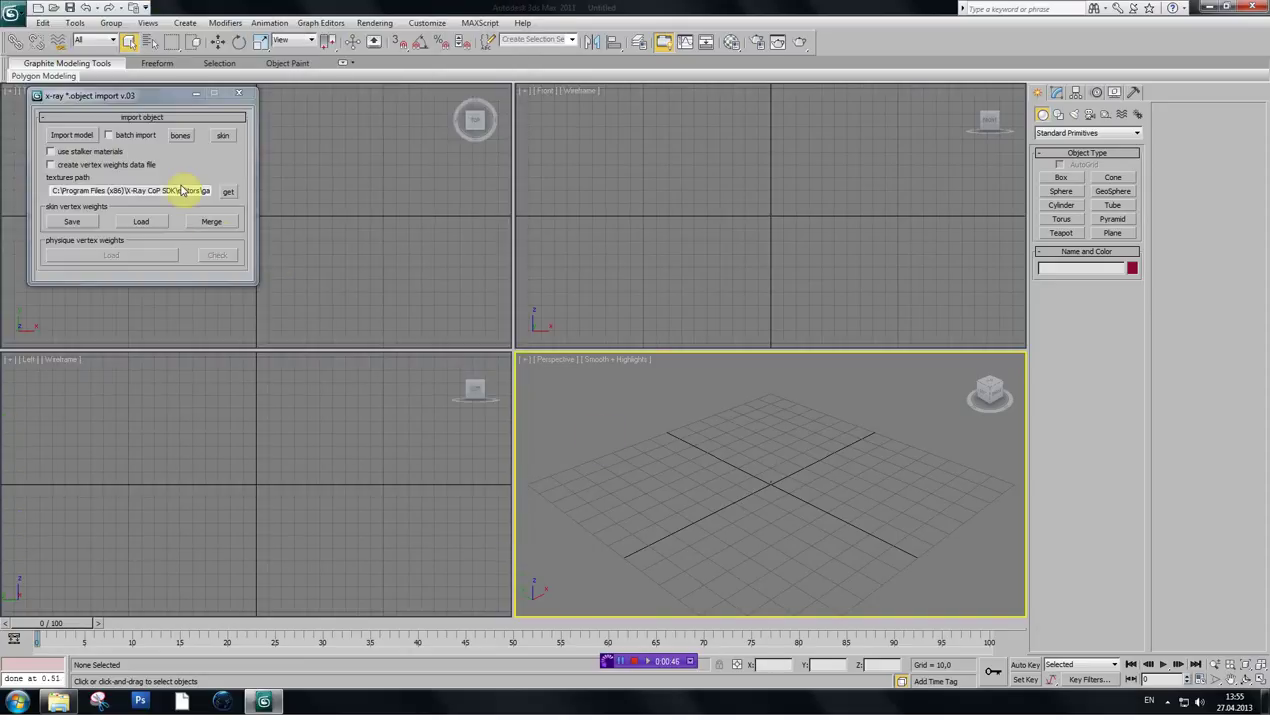
left_click(194, 95)
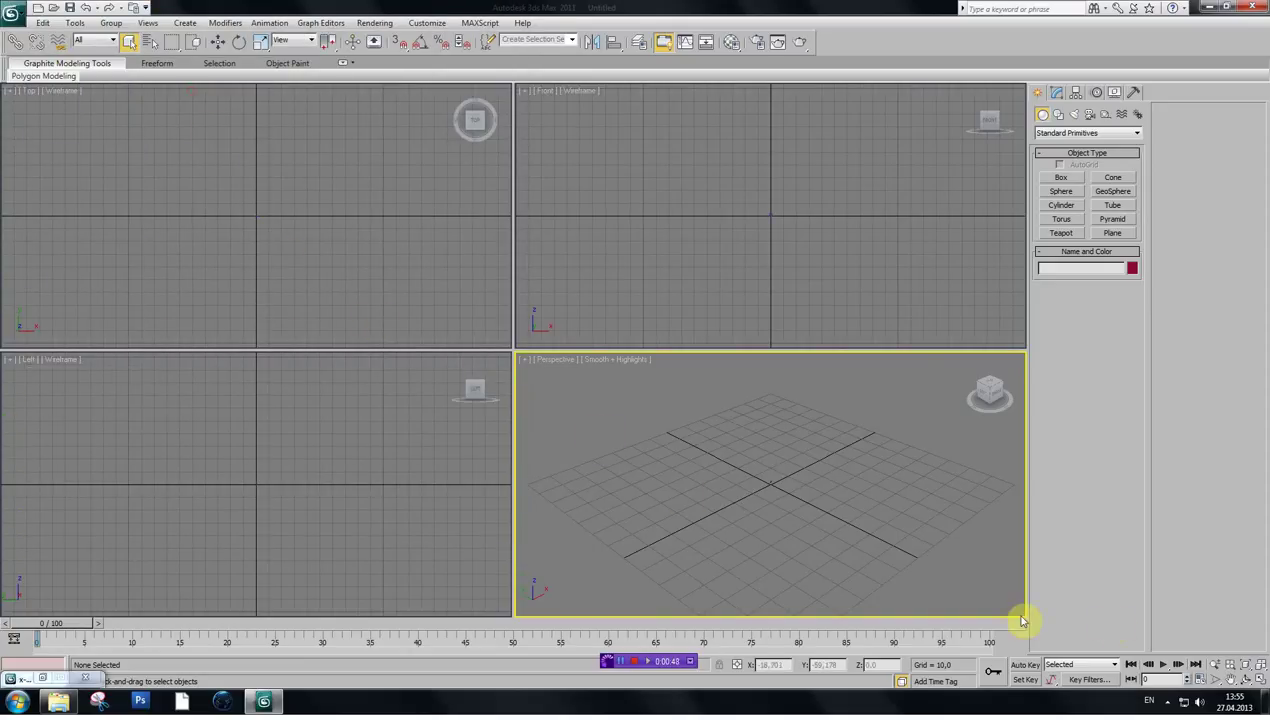
- Draw a cylinder at the character's feet in the Front view, with a radius of about 0.31 and a height of about 1.14
left_click(1257, 668)
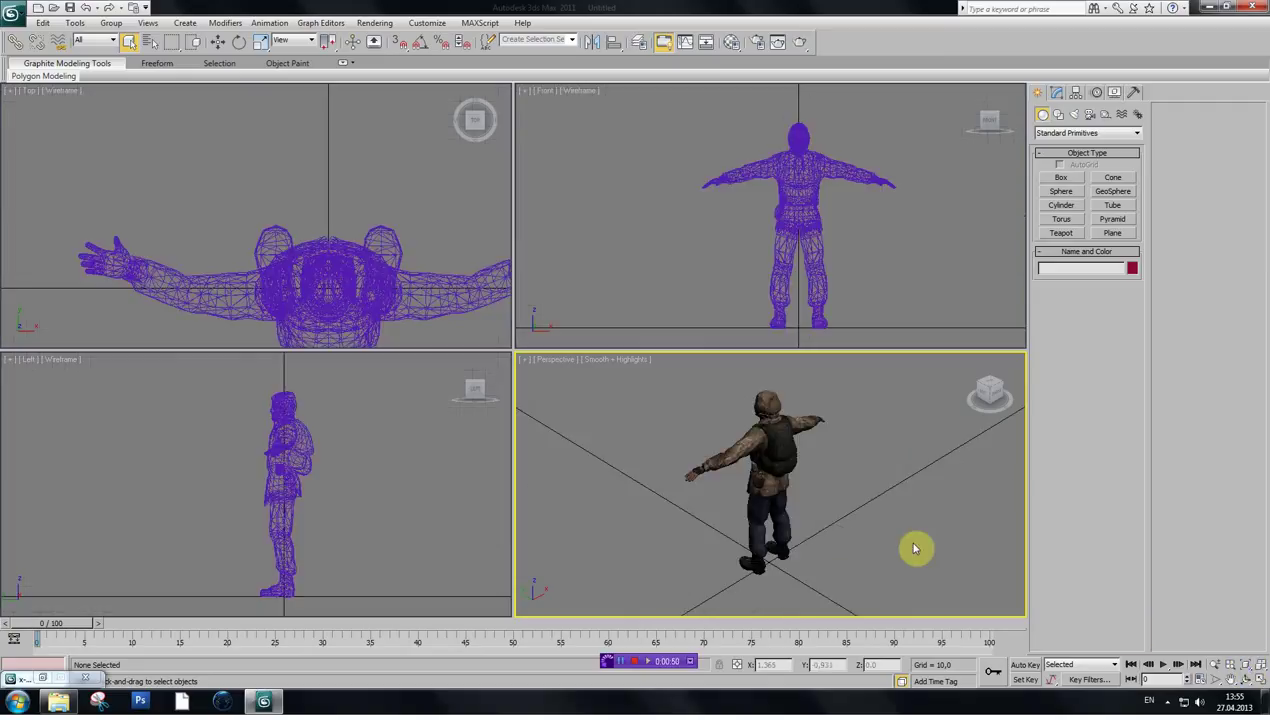
key("ctrl+p")
left_click_drag(785, 510, 820, 476)
left_click_drag(703, 247, 807, 235)
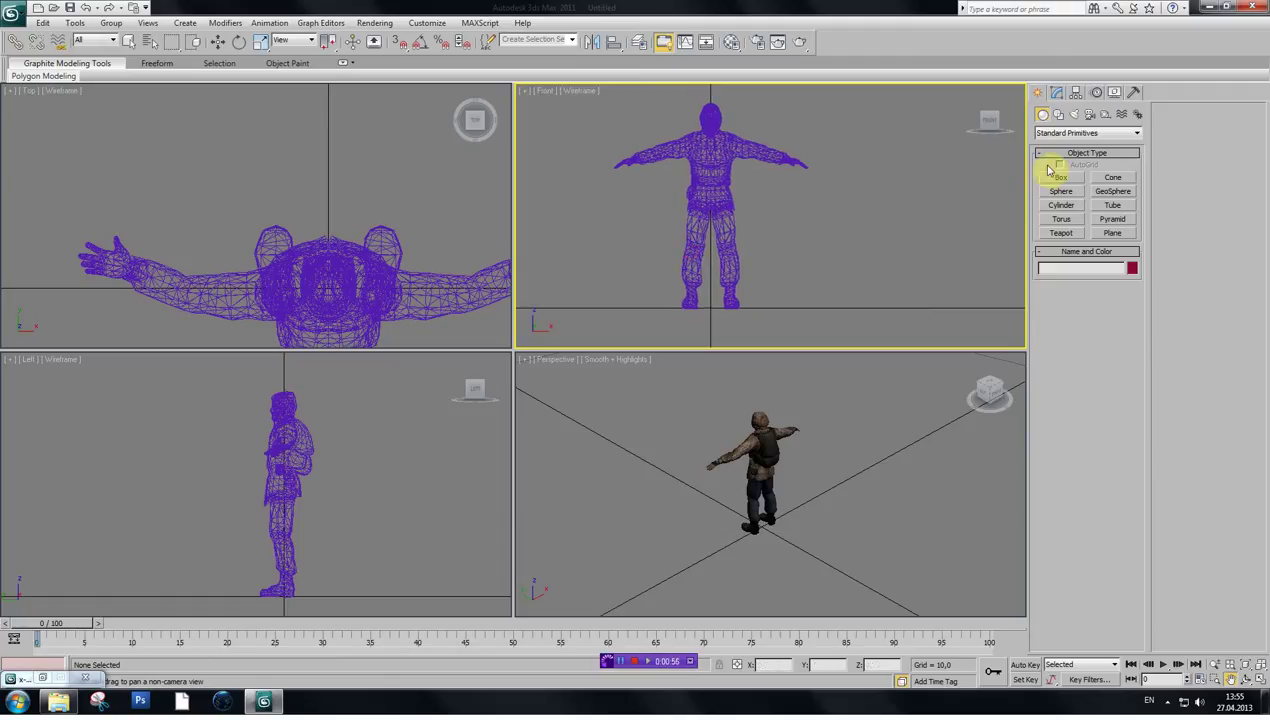
left_click(1061, 206)
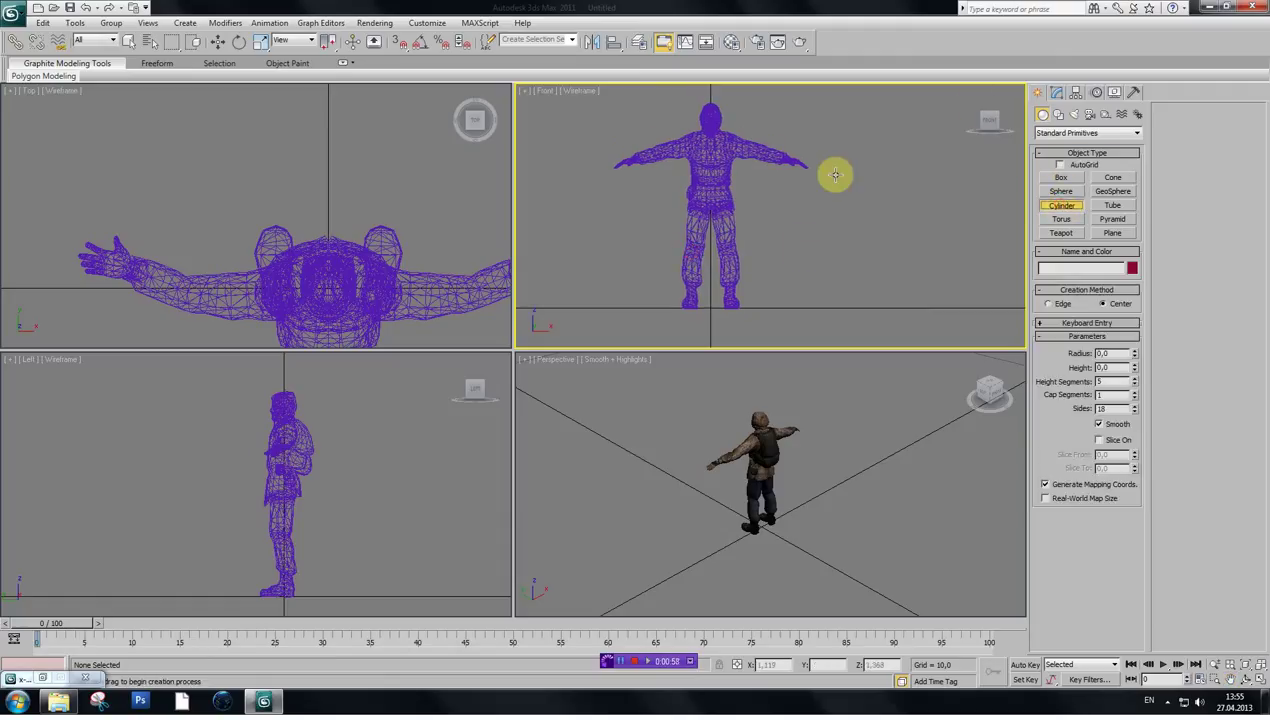
left_click_drag(708, 287, 731, 261)
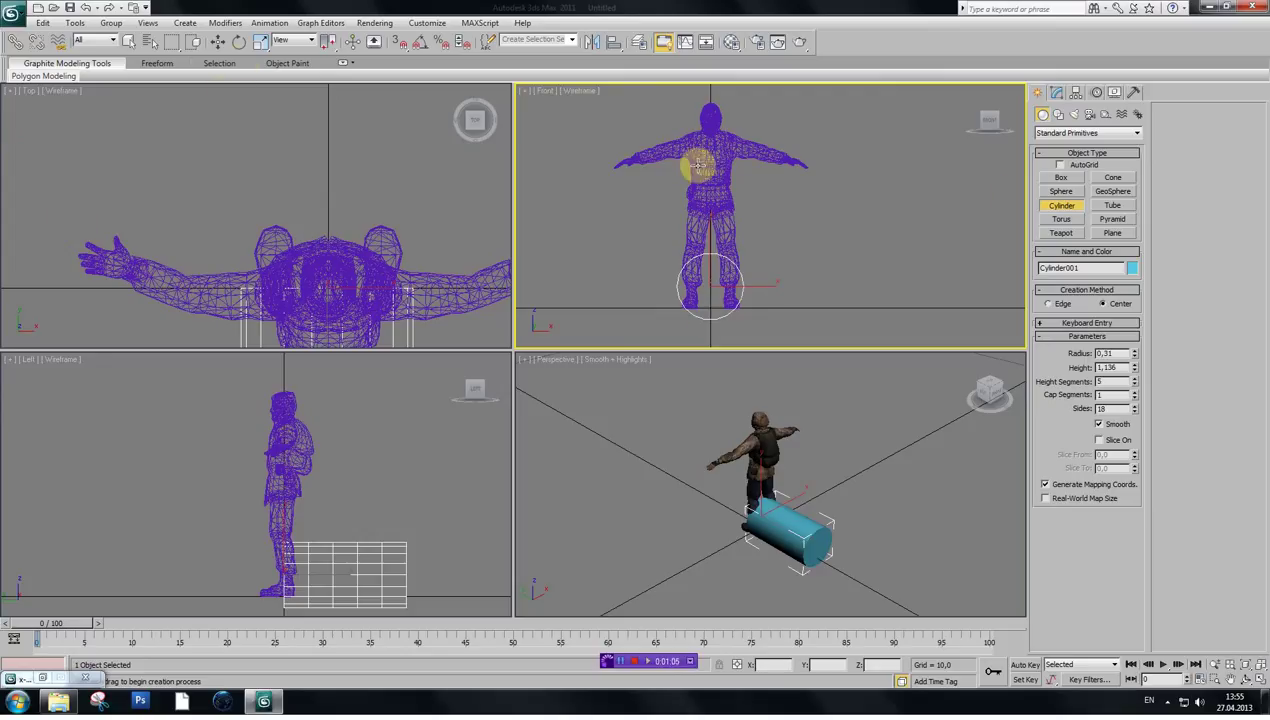
- Display edged faces in Perspective and set the cylinder to 1 height segment, 12 sides and a height of 2.125
left_click(1055, 93)
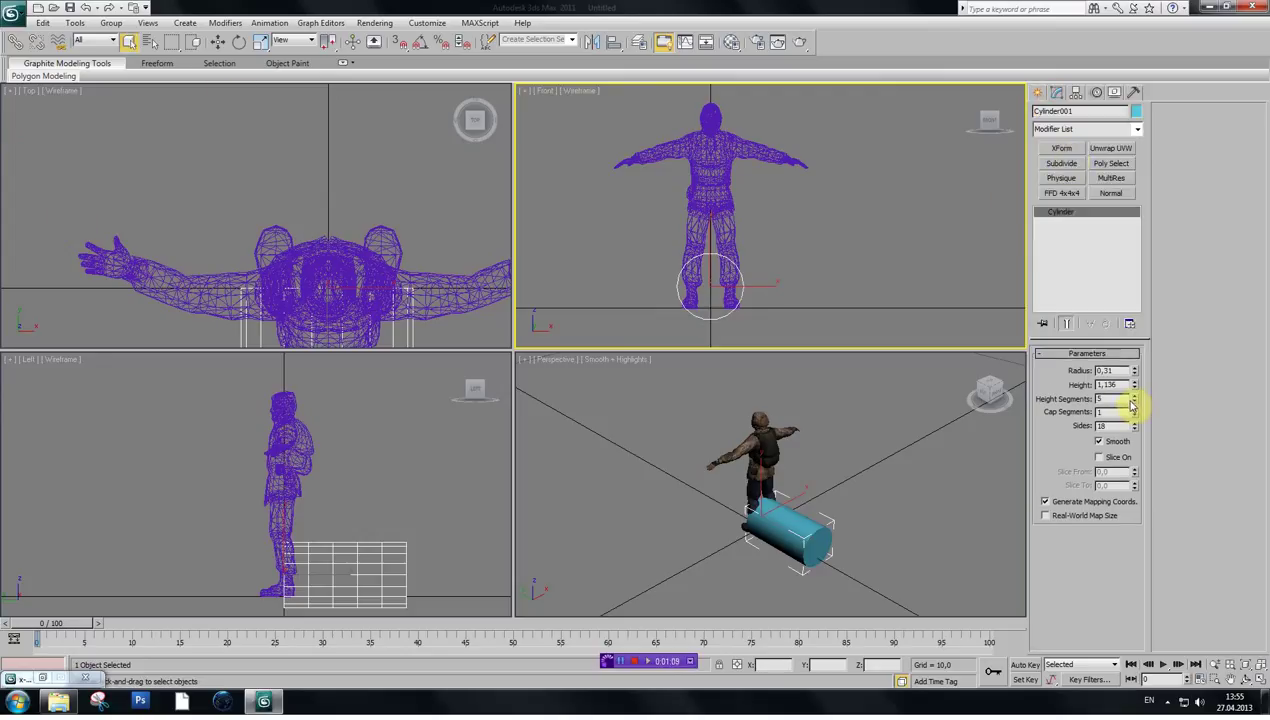
key("F4")
left_click(994, 393)
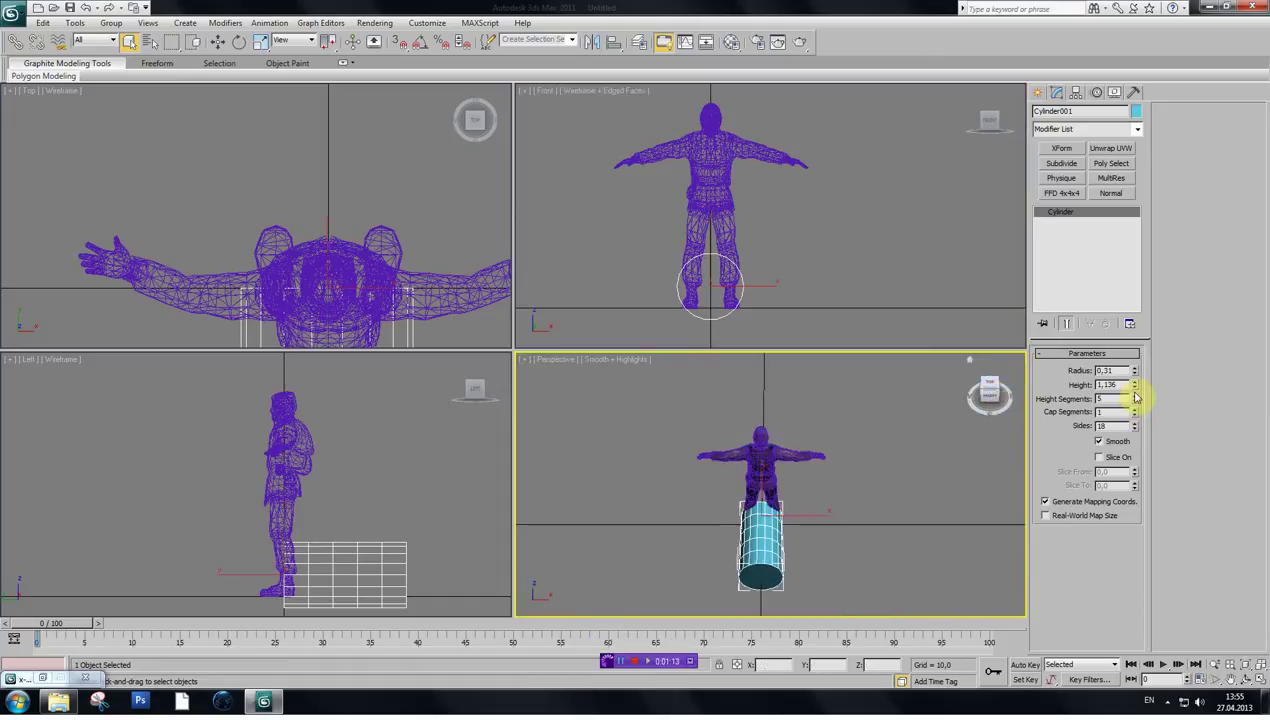
left_click_drag(1134, 403, 1152, 513)
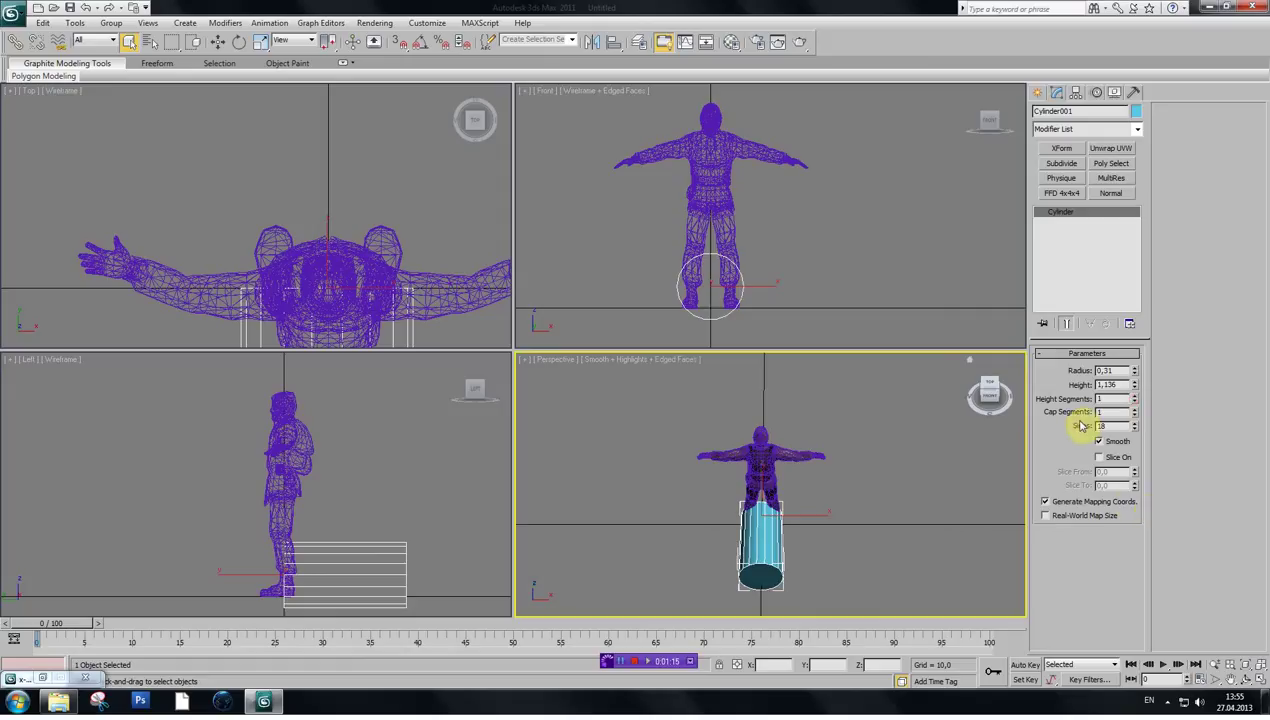
left_click_drag(1136, 430, 1126, 452)
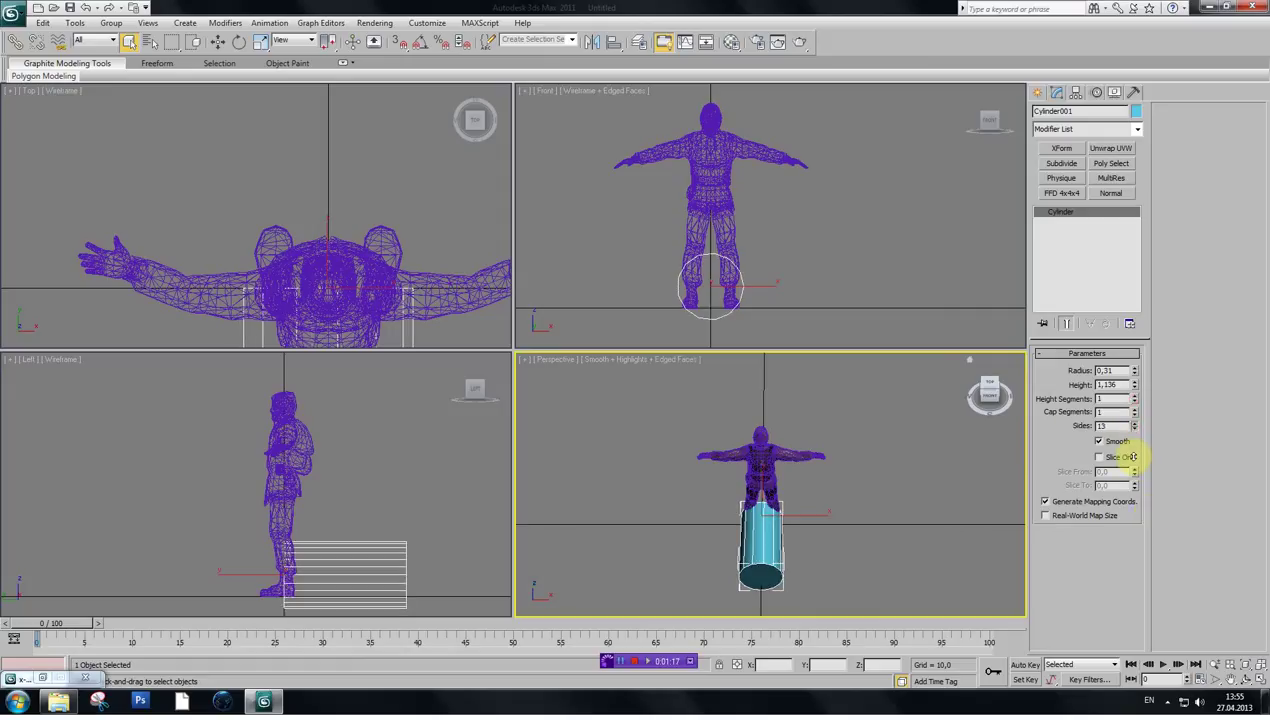
left_click(1134, 429)
left_click_drag(989, 399, 968, 445)
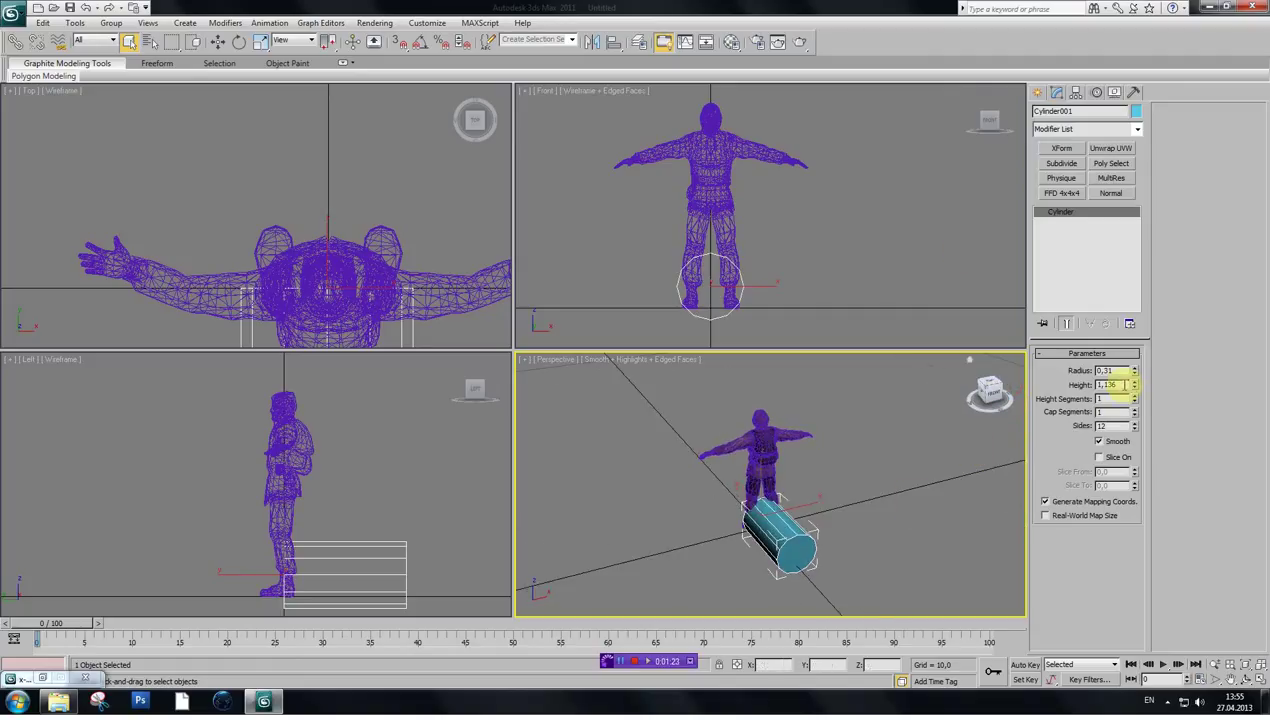
left_click_drag(1135, 385, 1145, 323)
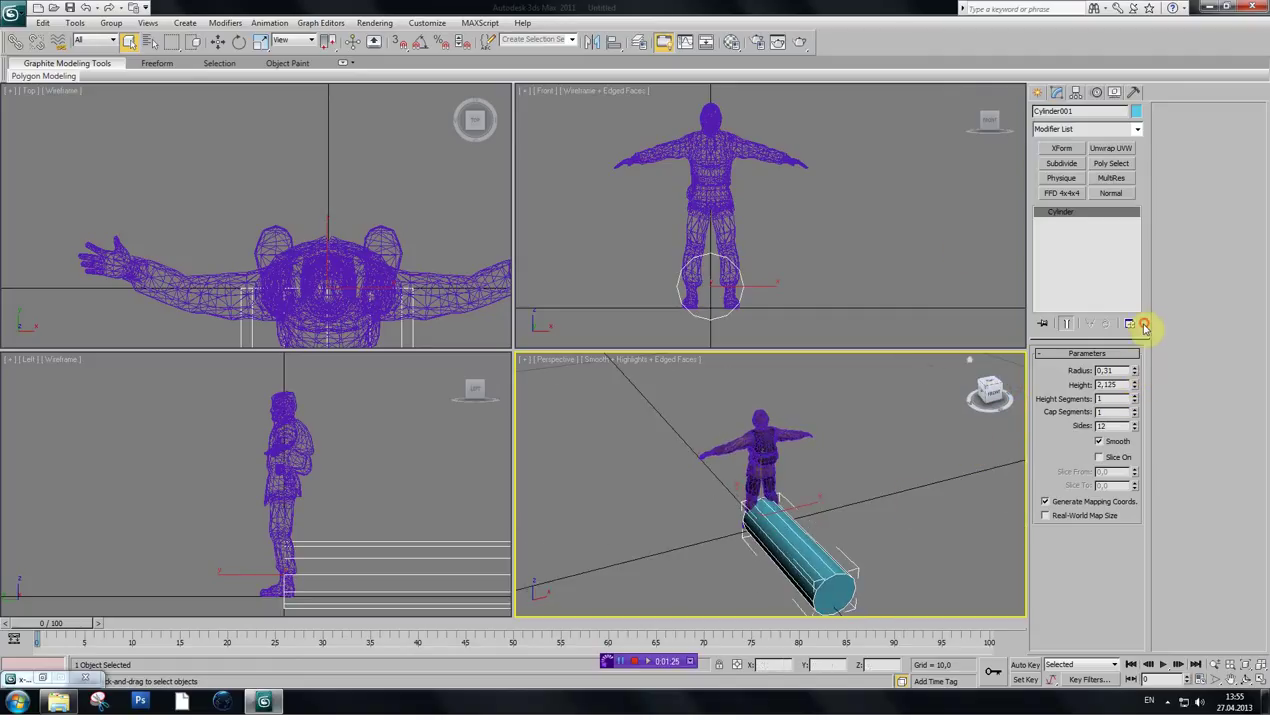
- Maximize the Perspective view and move the cylinder backward along its length so the character stands near its middle
key("ctrl+p")
left_click(694, 295)
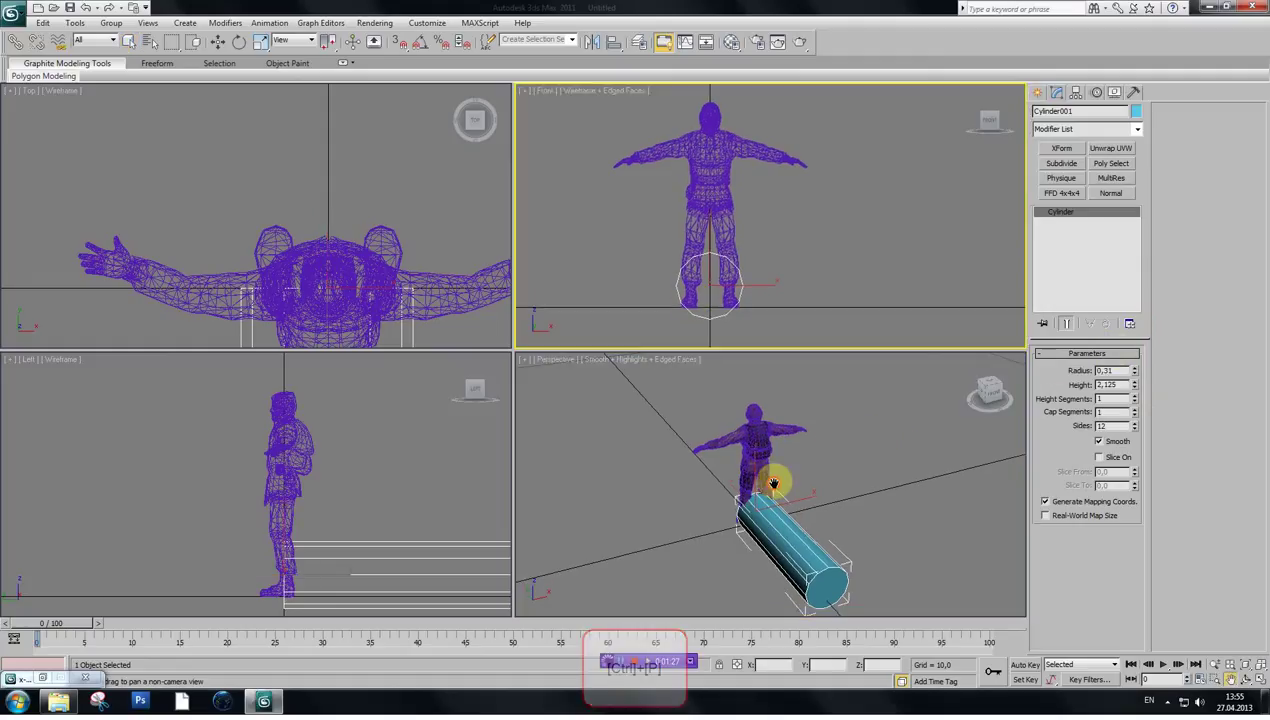
left_click(780, 482)
key("alt+w")
left_click_drag(736, 436, 763, 388)
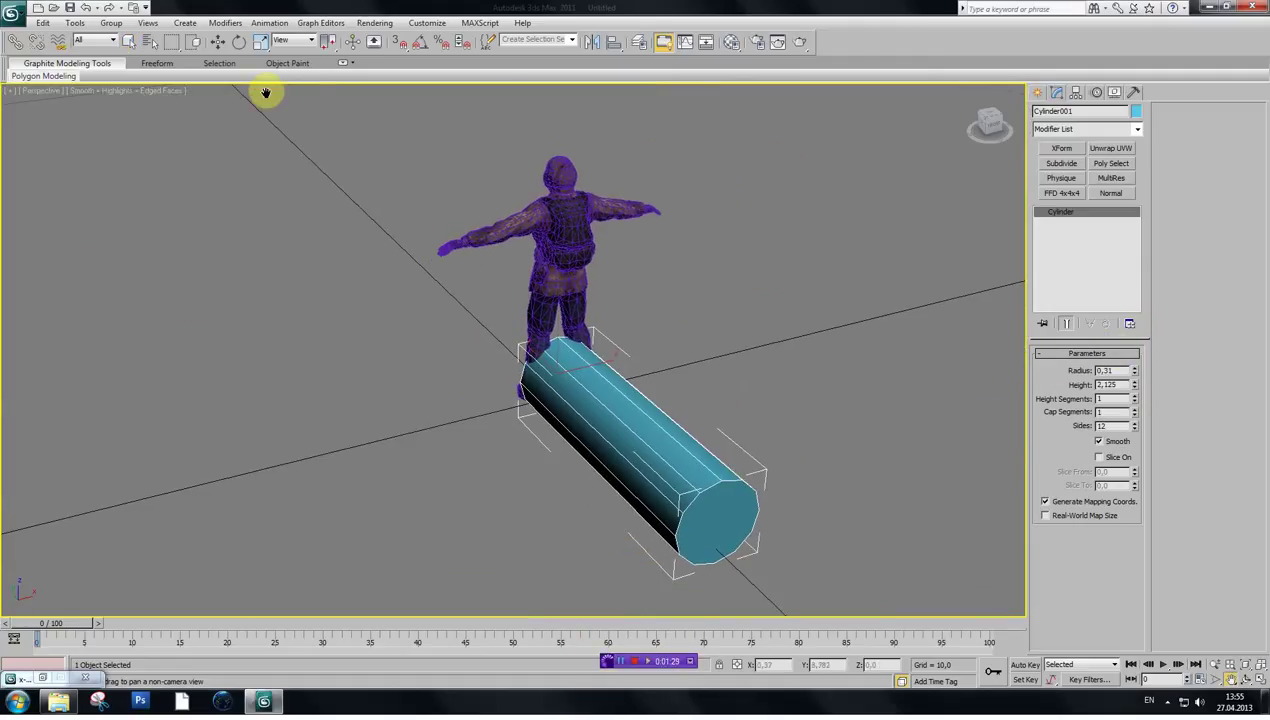
left_click(218, 41)
left_click_drag(539, 354, 459, 312)
- Hide the stalker_neutral_1 character model so only the cylinder remains in the scene view
left_click(558, 287)
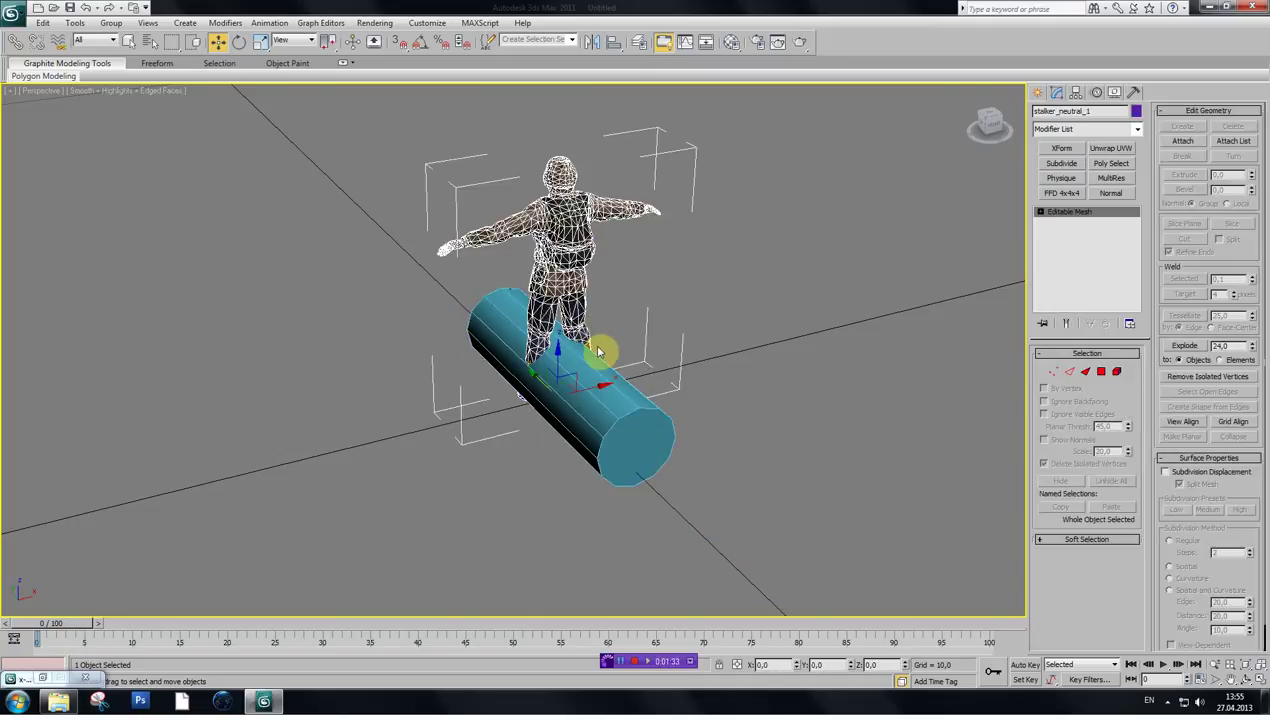
right_click(590, 393)
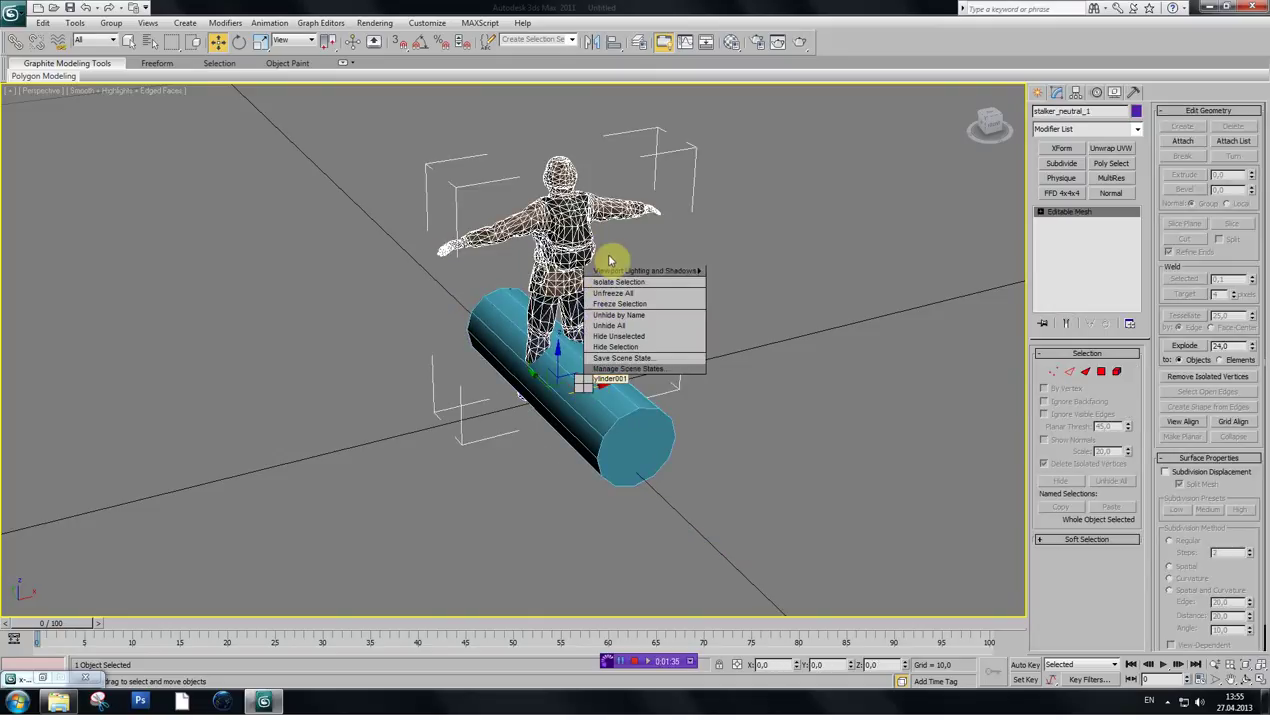
right_click(595, 349)
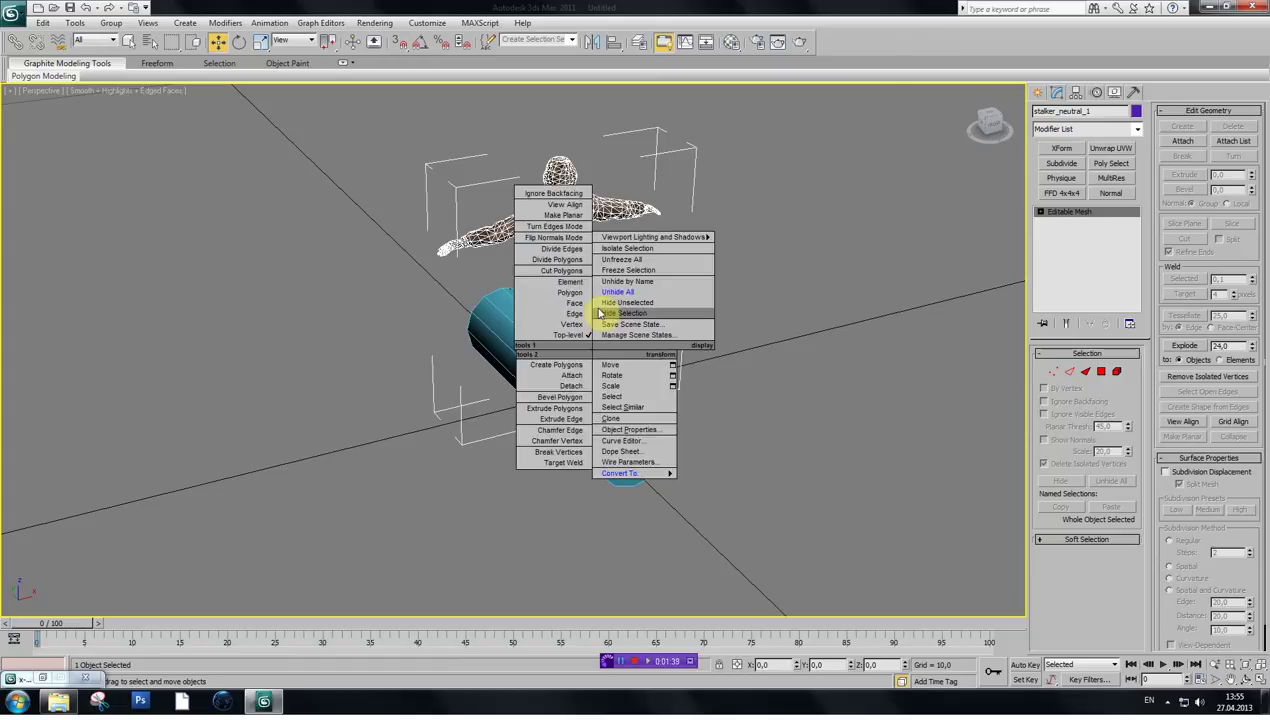
left_click(822, 281)
left_click(1038, 92)
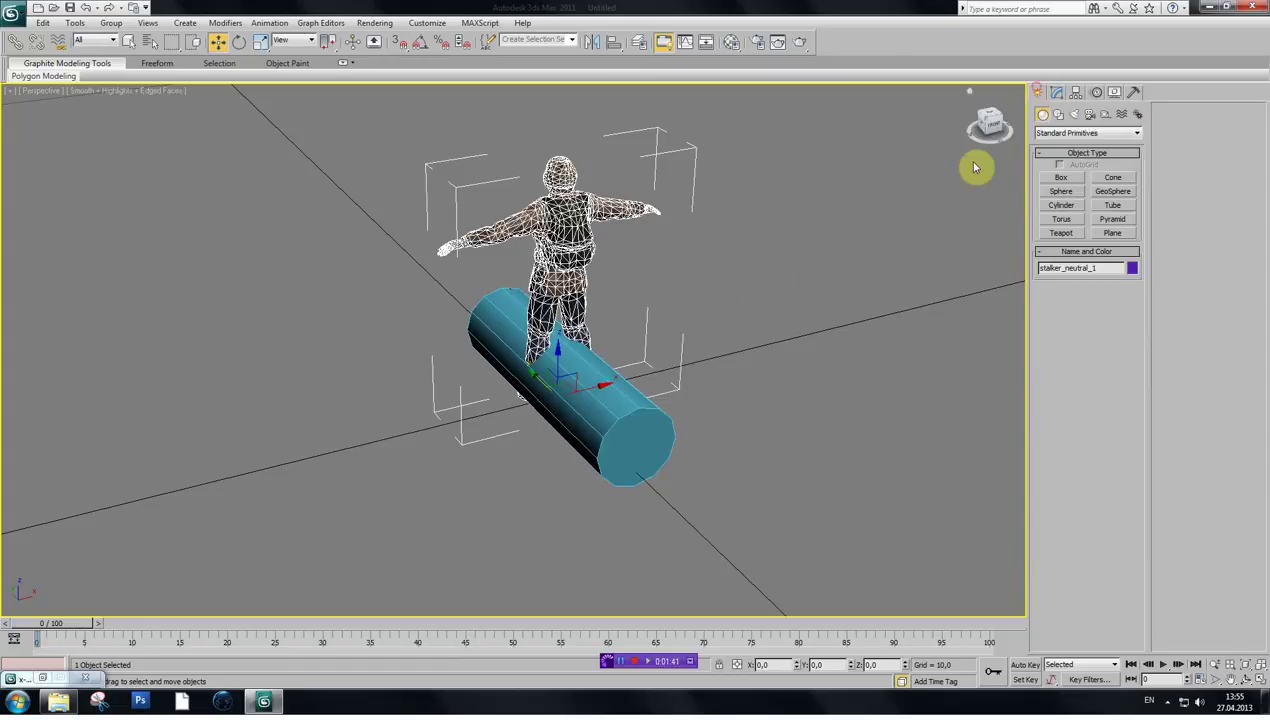
right_click(690, 279)
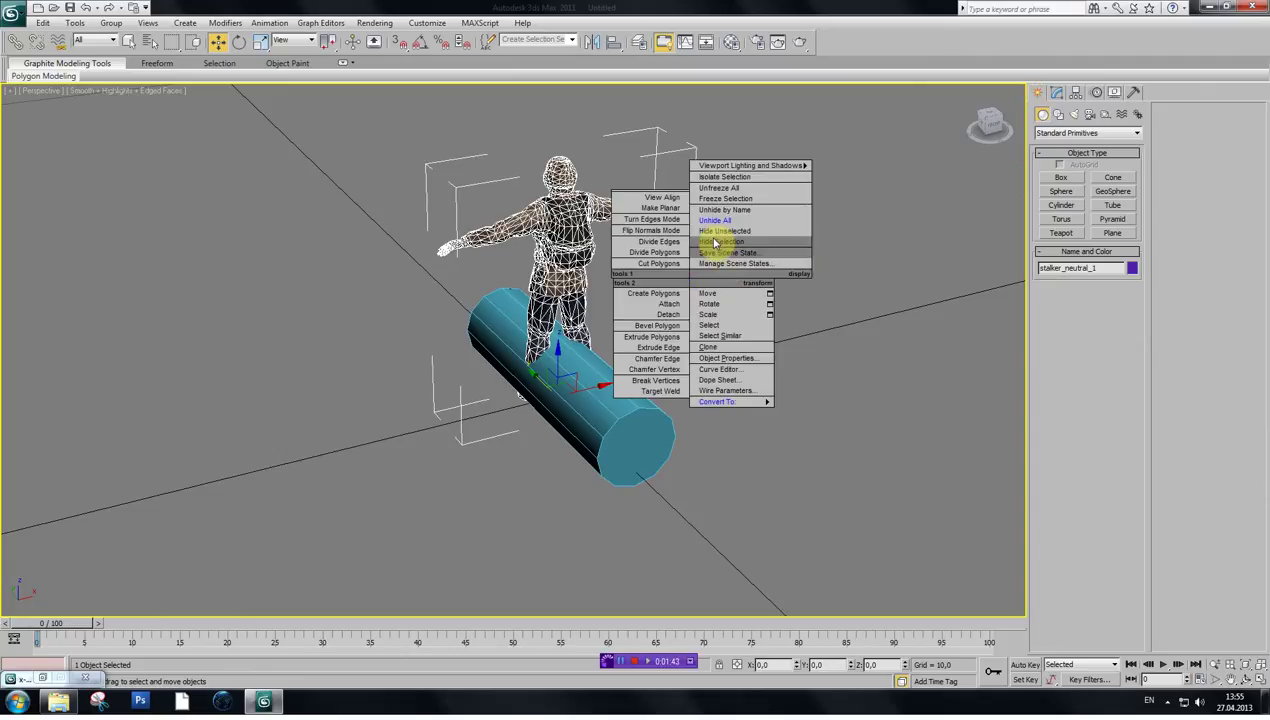
left_click(712, 242)
- Convert the cylinder to an Editable Poly
left_click(587, 380)
scroll(652, 340, "up", 3)
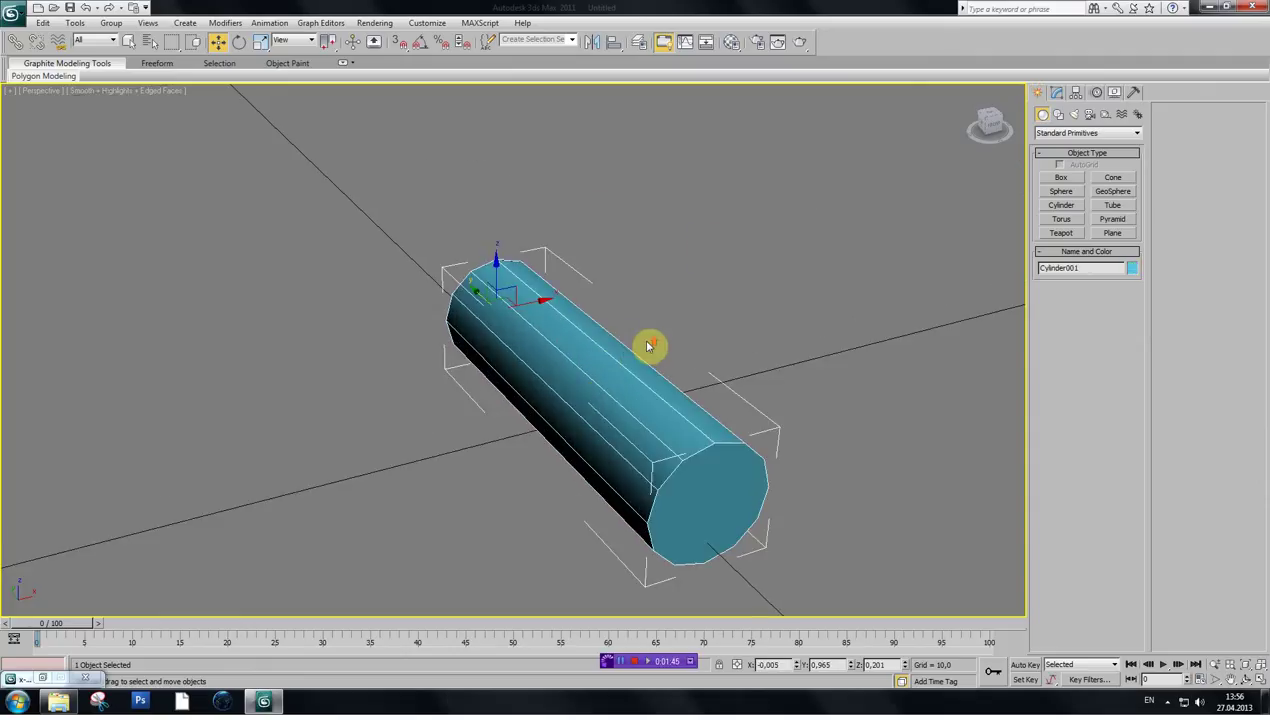
right_click(700, 318)
mouse_move(760, 440)
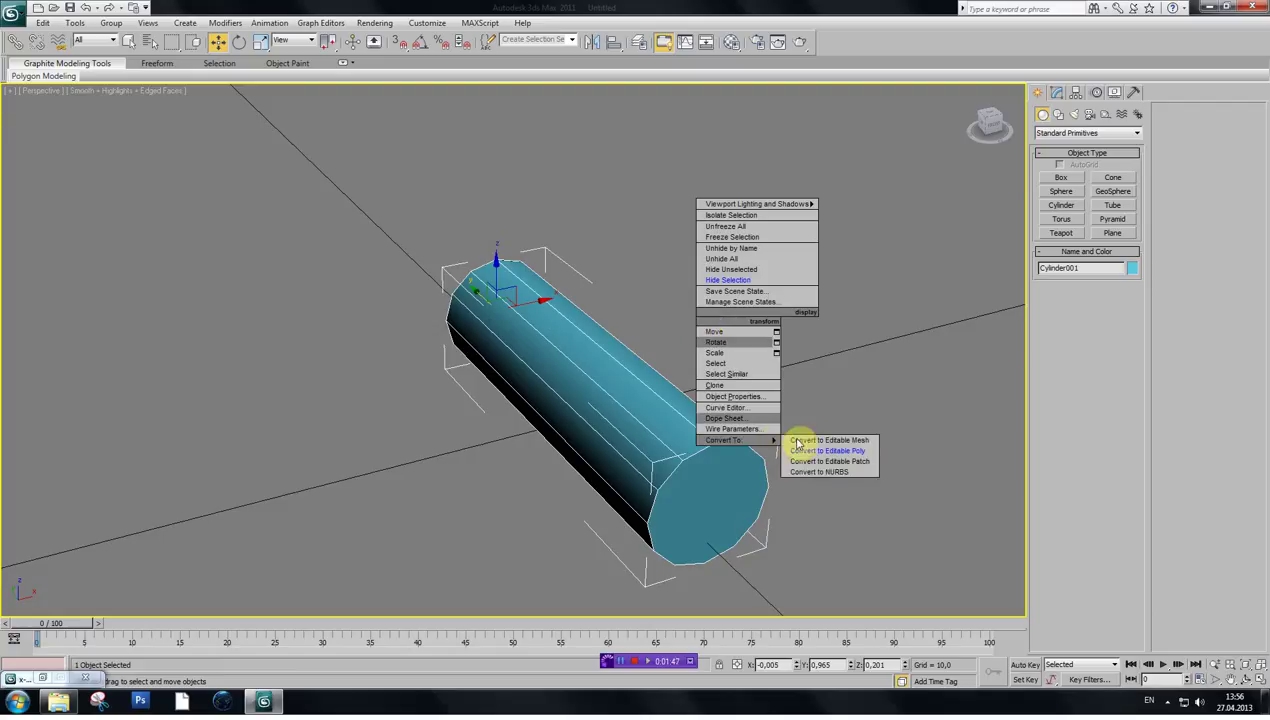
left_click(834, 452)
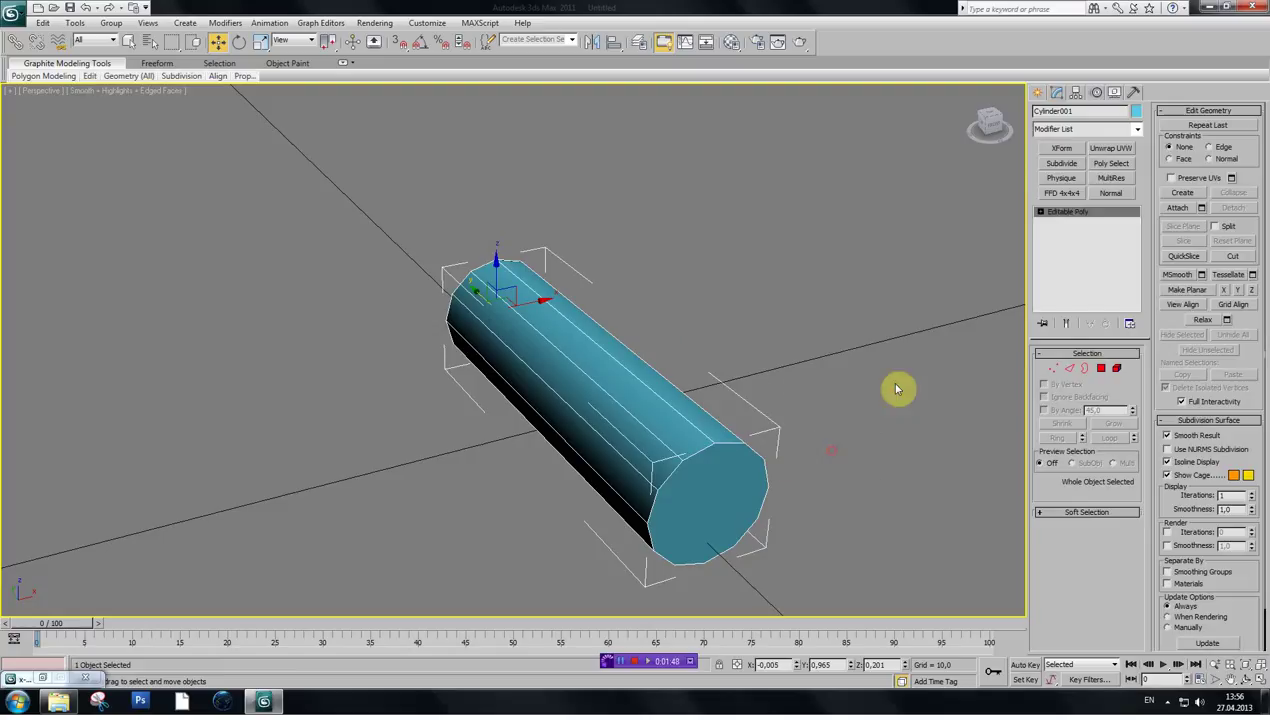
- Select the four upper side polygons of the cylinder and flatten them into one plane with View Align in the top view
left_click(1103, 369)
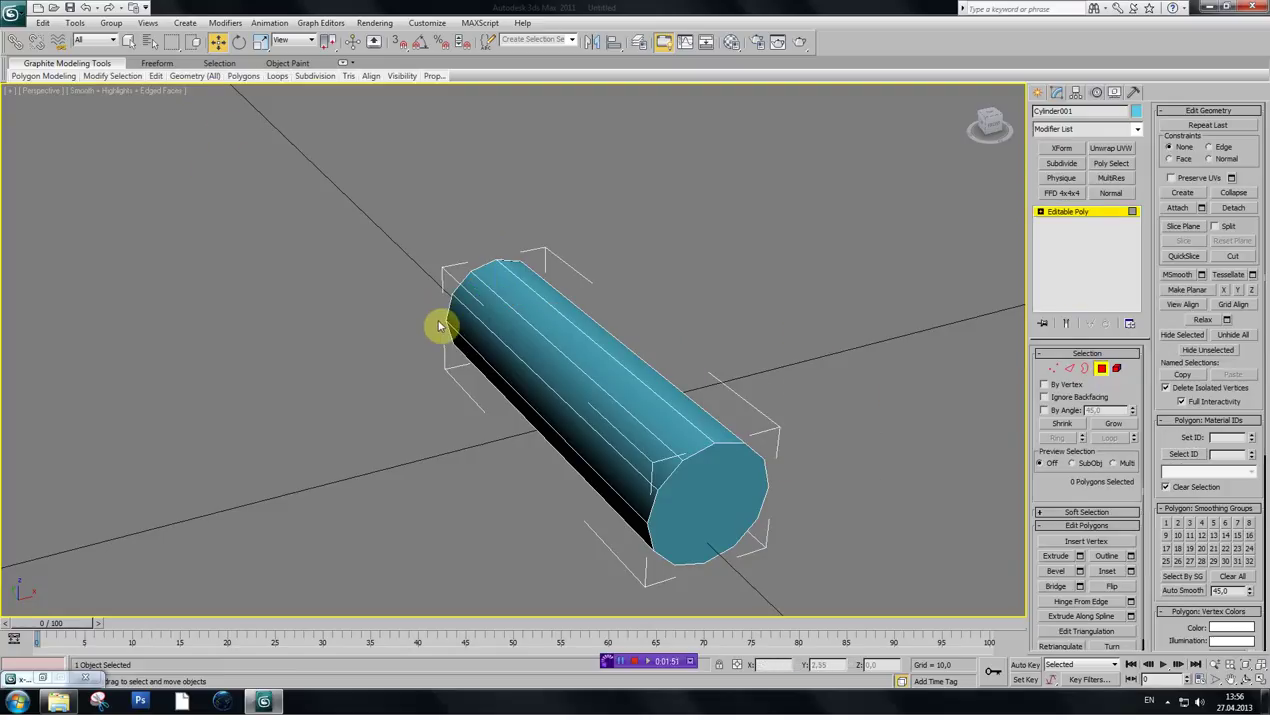
left_click(560, 346)
left_click(710, 428, "ctrl")
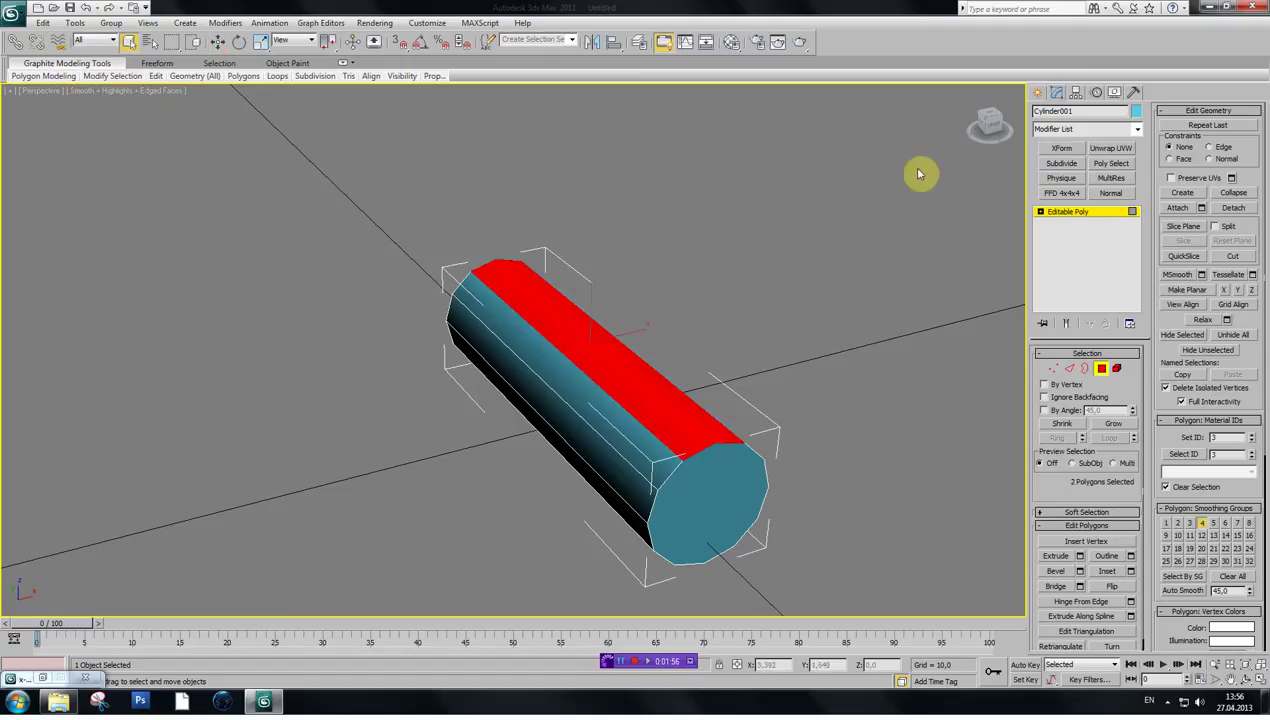
left_click(990, 126)
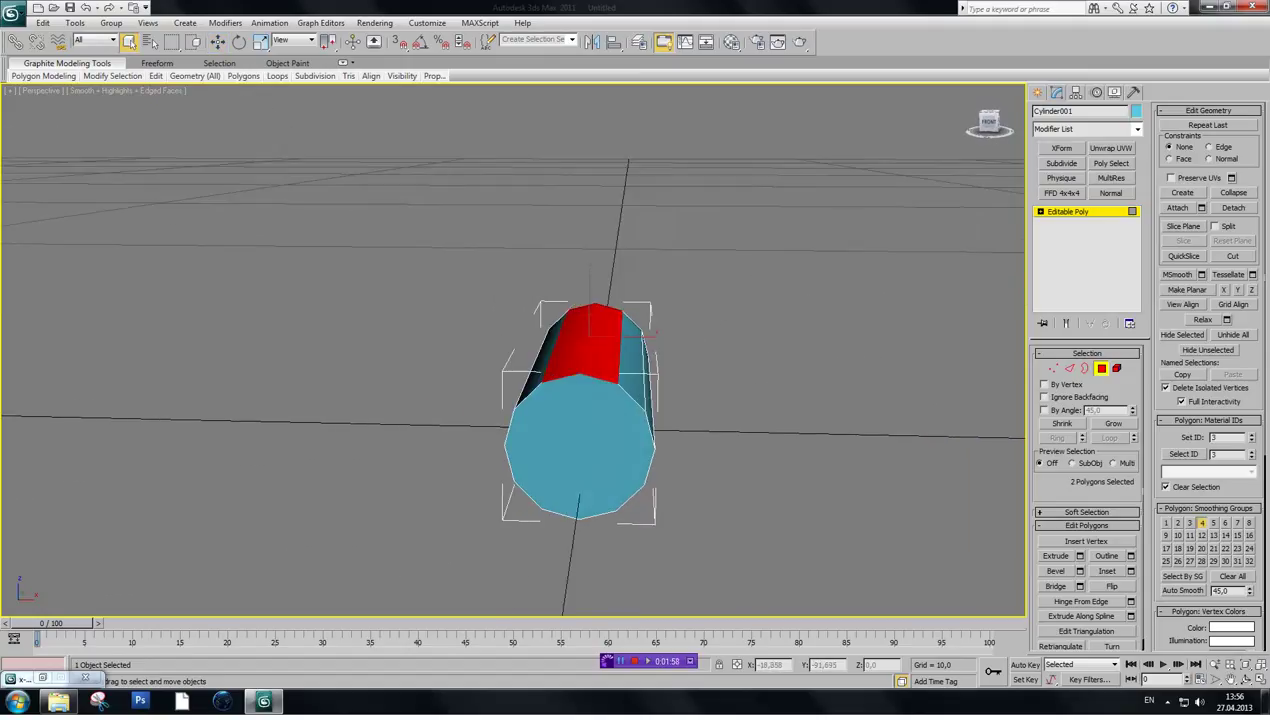
left_click(553, 388, "ctrl")
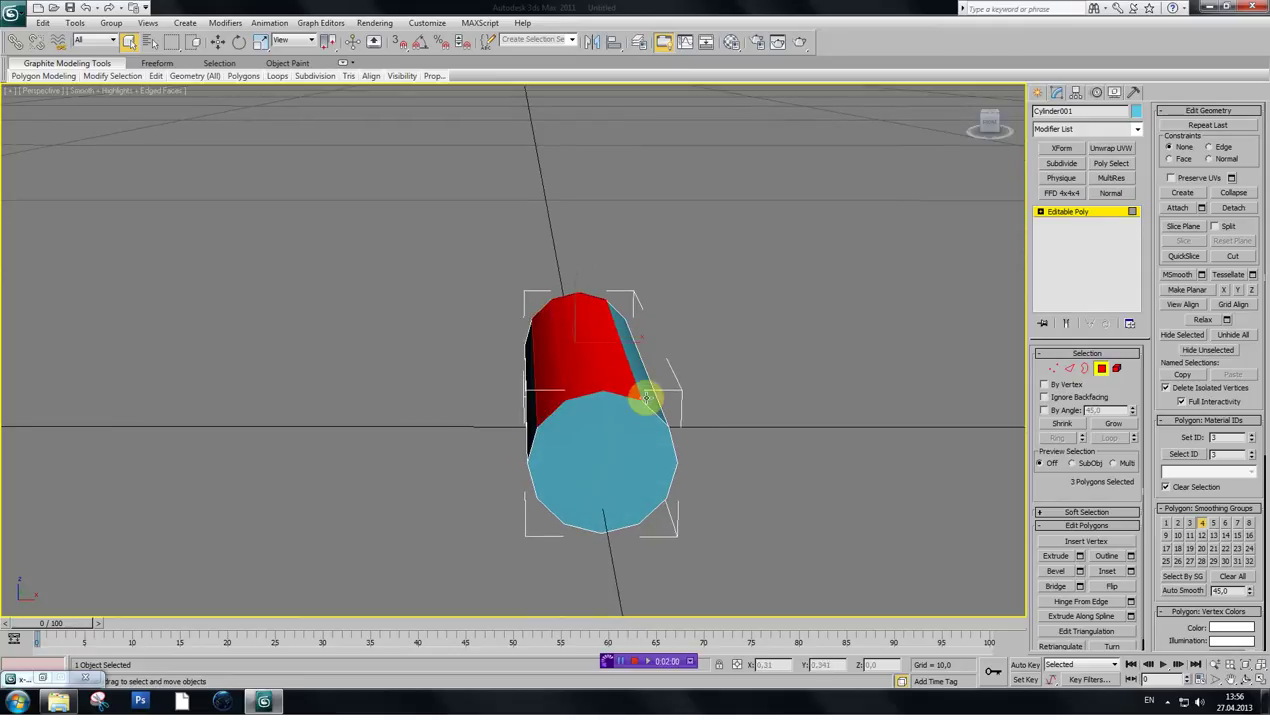
left_click(985, 119)
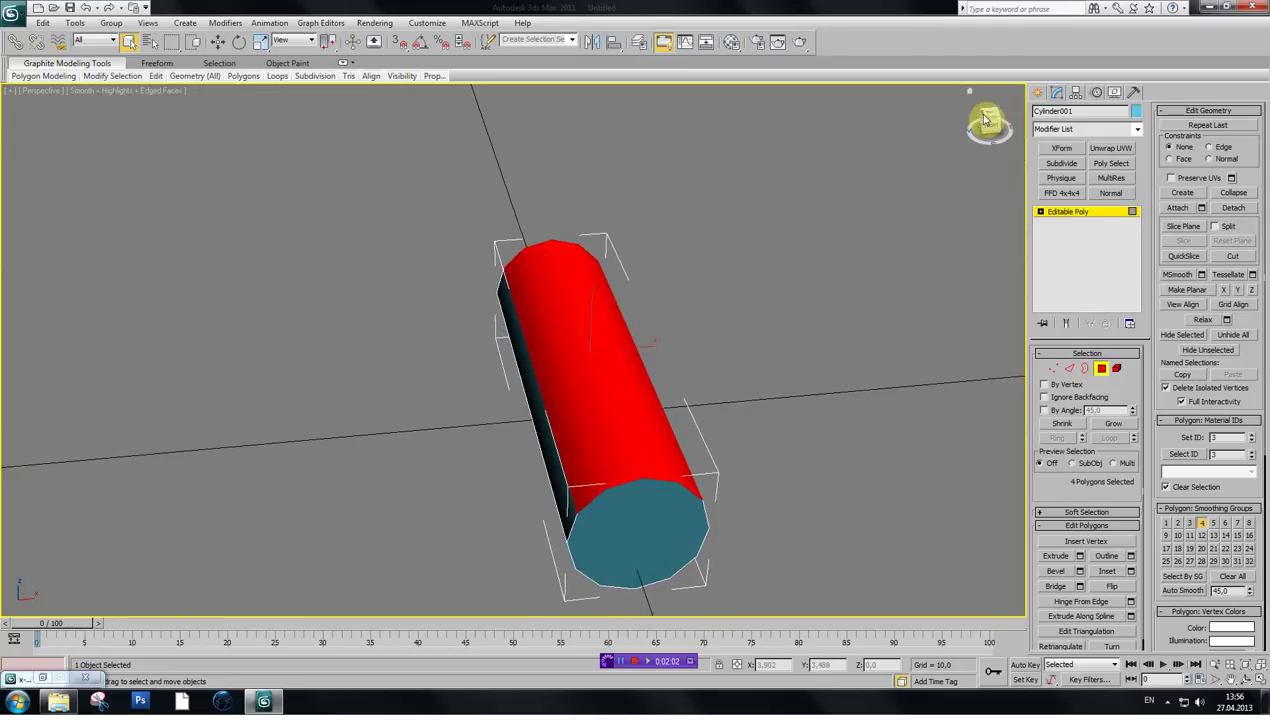
left_click(989, 118)
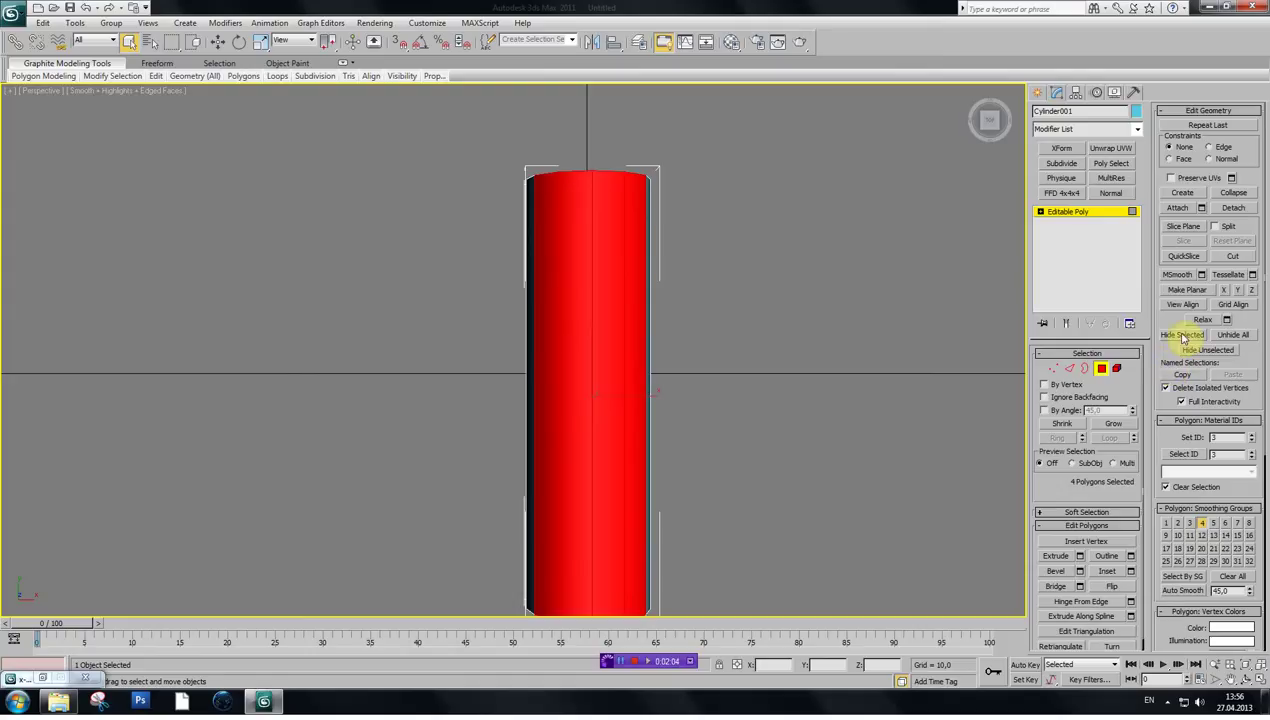
- Lower the flattened top polygons slightly along the Z axis
left_click(990, 124)
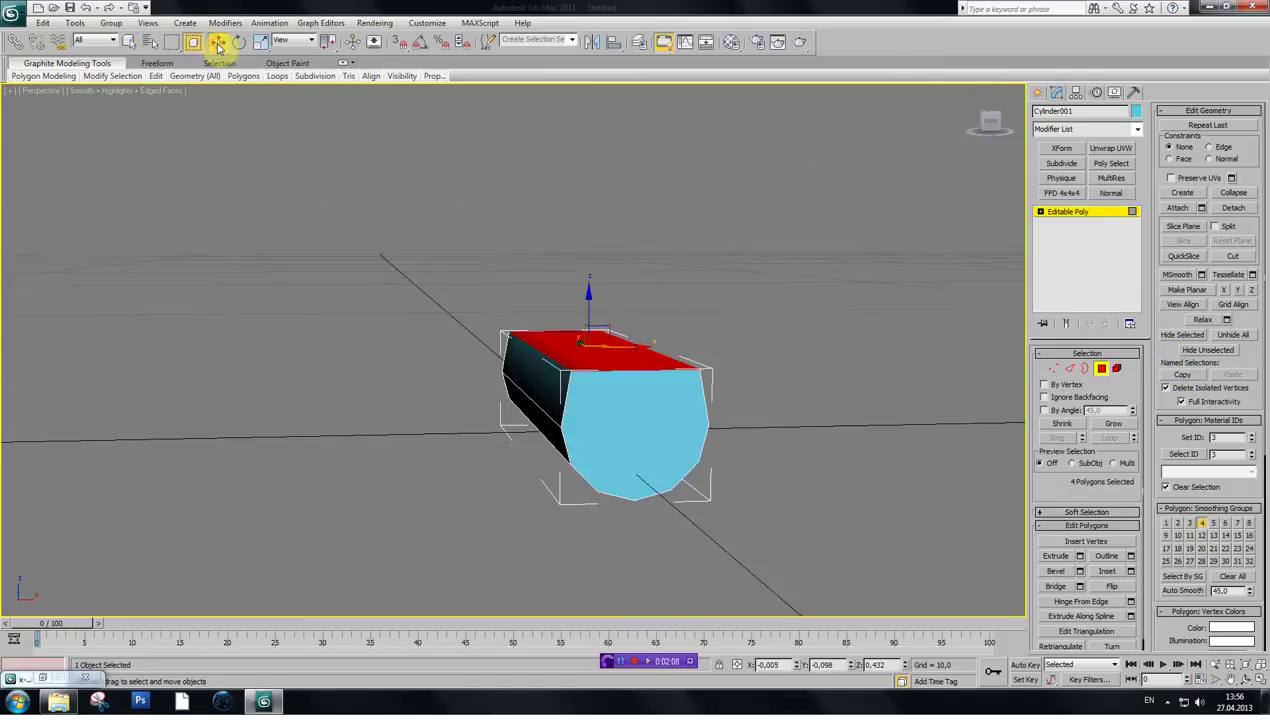
left_click(563, 352)
left_click_drag(585, 309, 584, 333)
- Select the two lowest polygons of the cylinder and flatten them with View Align in the bottom view
left_click_drag(988, 130, 979, 107)
left_click(606, 421)
left_click(626, 424, "ctrl")
left_click(966, 108)
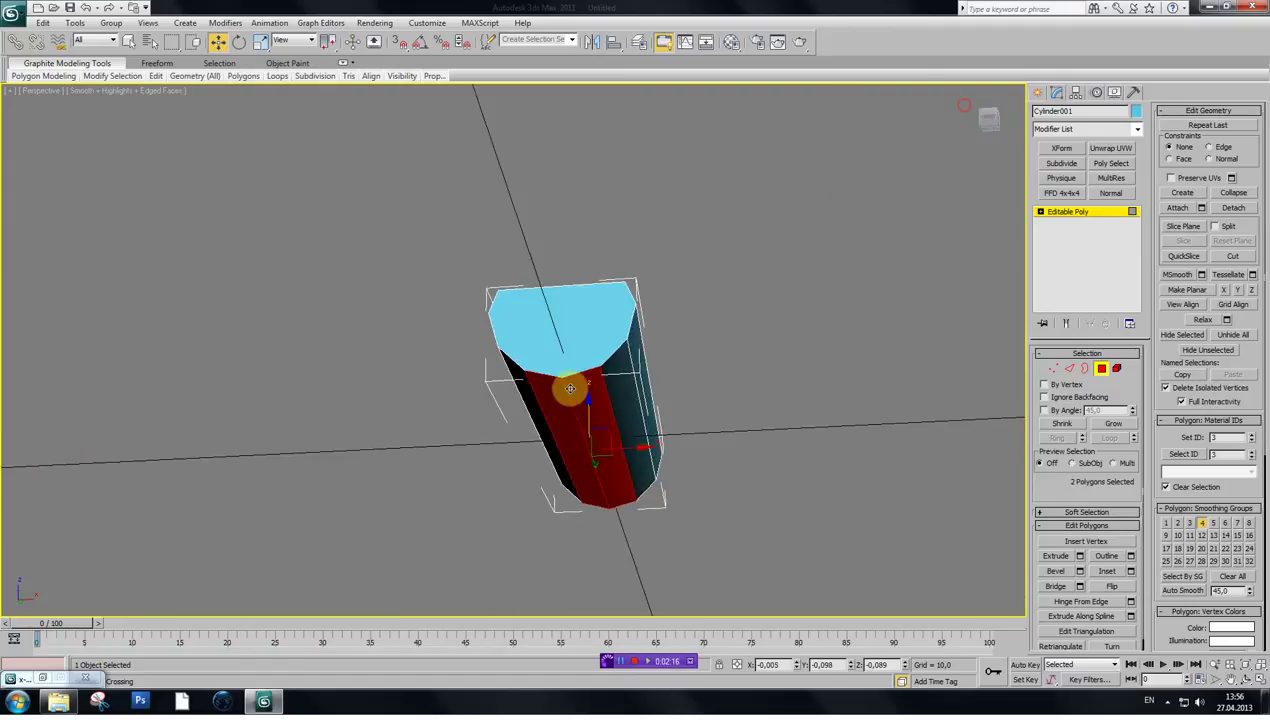
left_click(988, 127)
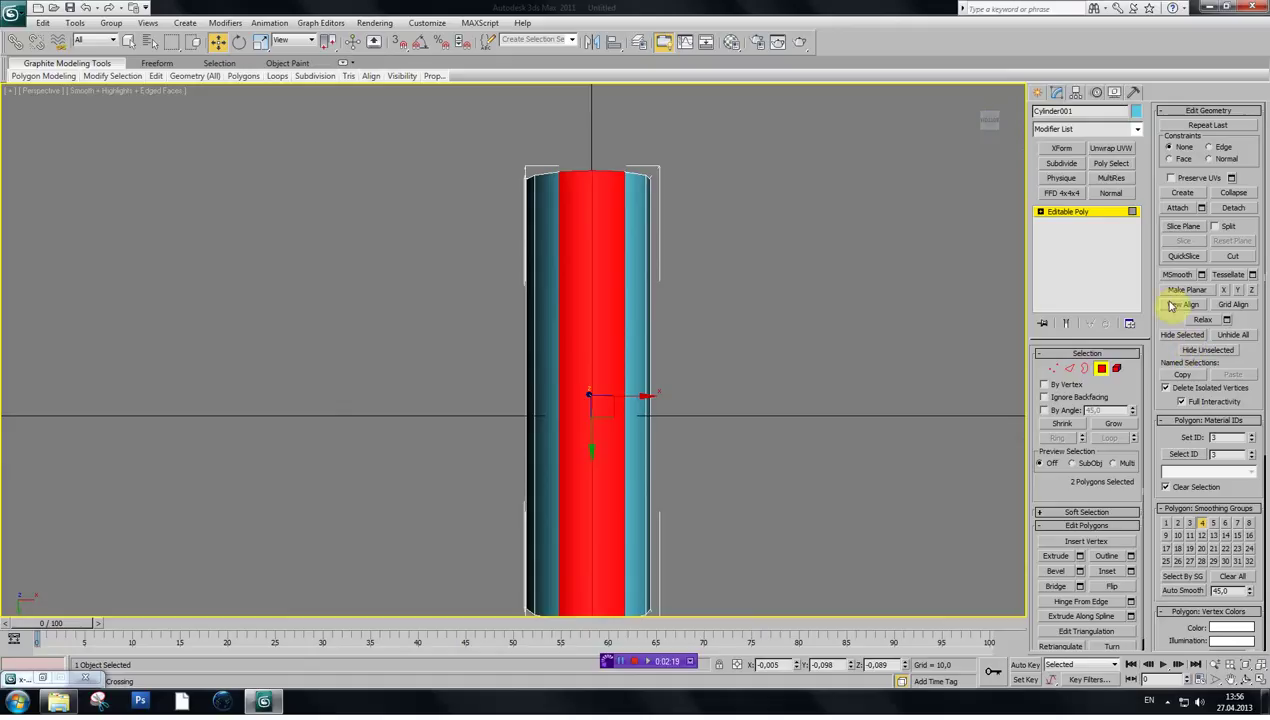
- Raise the flattened bottom polygons slightly along the Z axis and delete them
left_click_drag(987, 122, 1014, 180)
left_click_drag(960, 140, 984, 122)
left_click_drag(584, 419, 584, 412)
key("Delete")
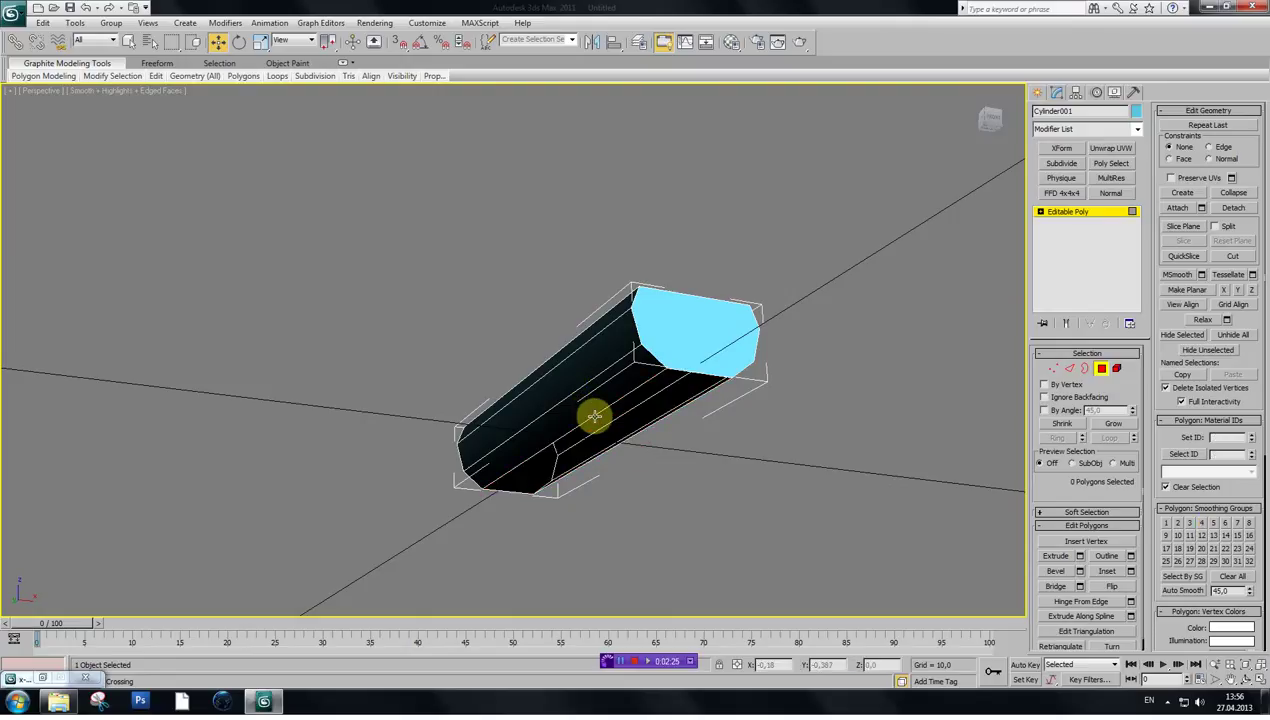
- Move the whole object in the Front view so its underside rests on the ground line, and return to the maximized Perspective view
left_click_drag(988, 121, 933, 193)
key("ctrl+p")
left_click_drag(734, 400, 743, 343)
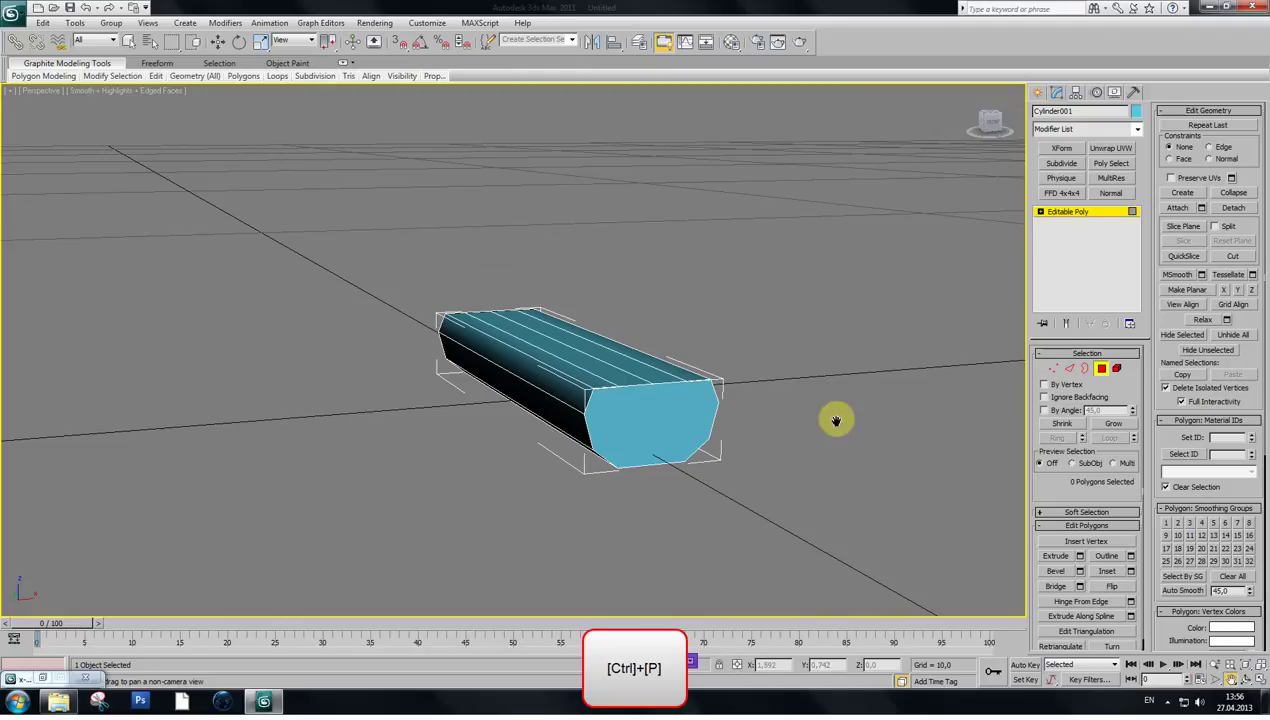
key("alt+w")
left_click_drag(689, 246, 695, 232)
scroll(706, 288, "up", 5)
left_click_drag(712, 299, 900, 97)
left_click(1037, 92)
left_click_drag(762, 154, 762, 142)
left_click_drag(808, 189, 810, 189)
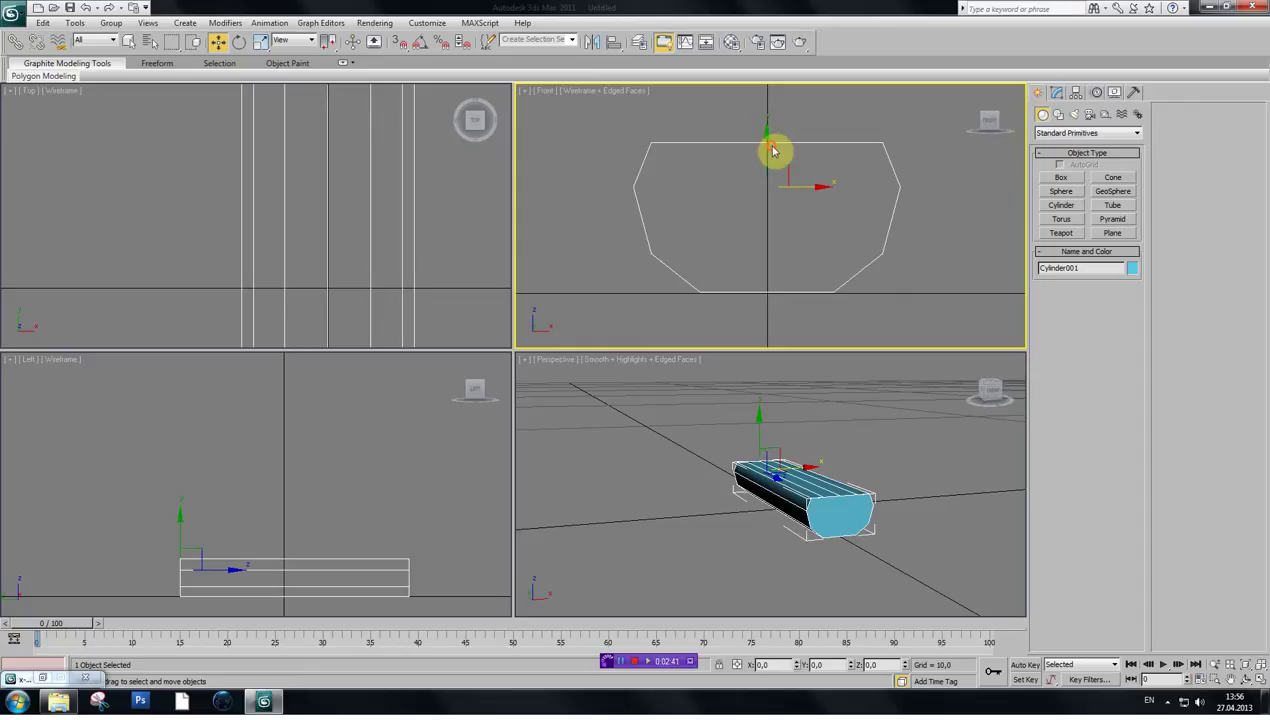
left_click_drag(766, 144, 760, 142)
key("ctrl+p")
left_click_drag(814, 457, 834, 457)
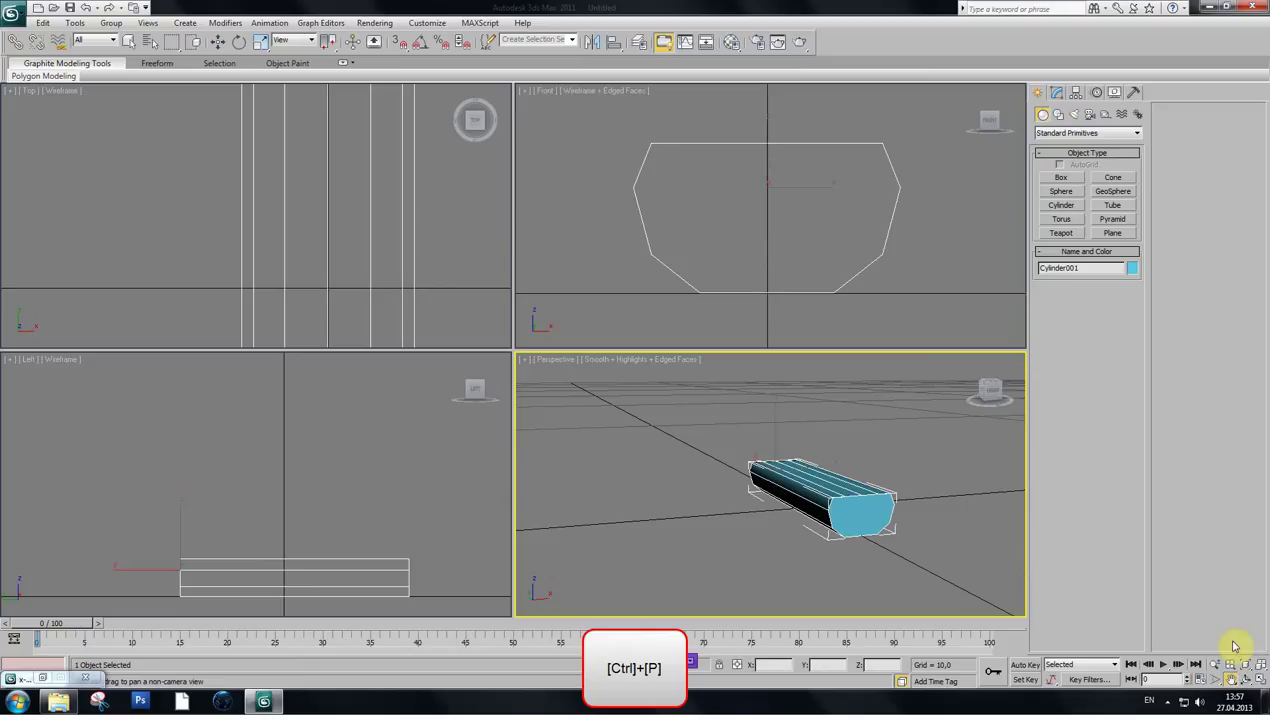
left_click(1260, 680)
left_click_drag(654, 376, 656, 410)
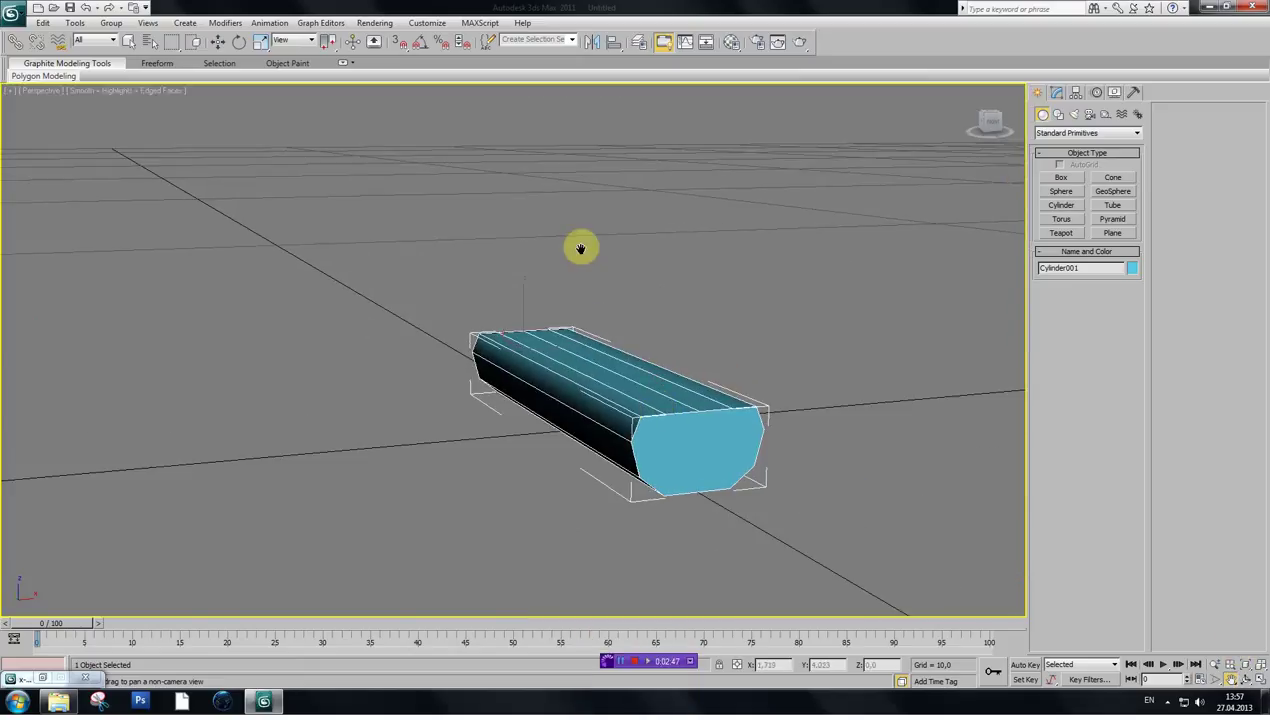
- Load trees_bark_sosna_02.dds as the diffuse bitmap of the first material and copy its file name without the extension
left_click(729, 46)
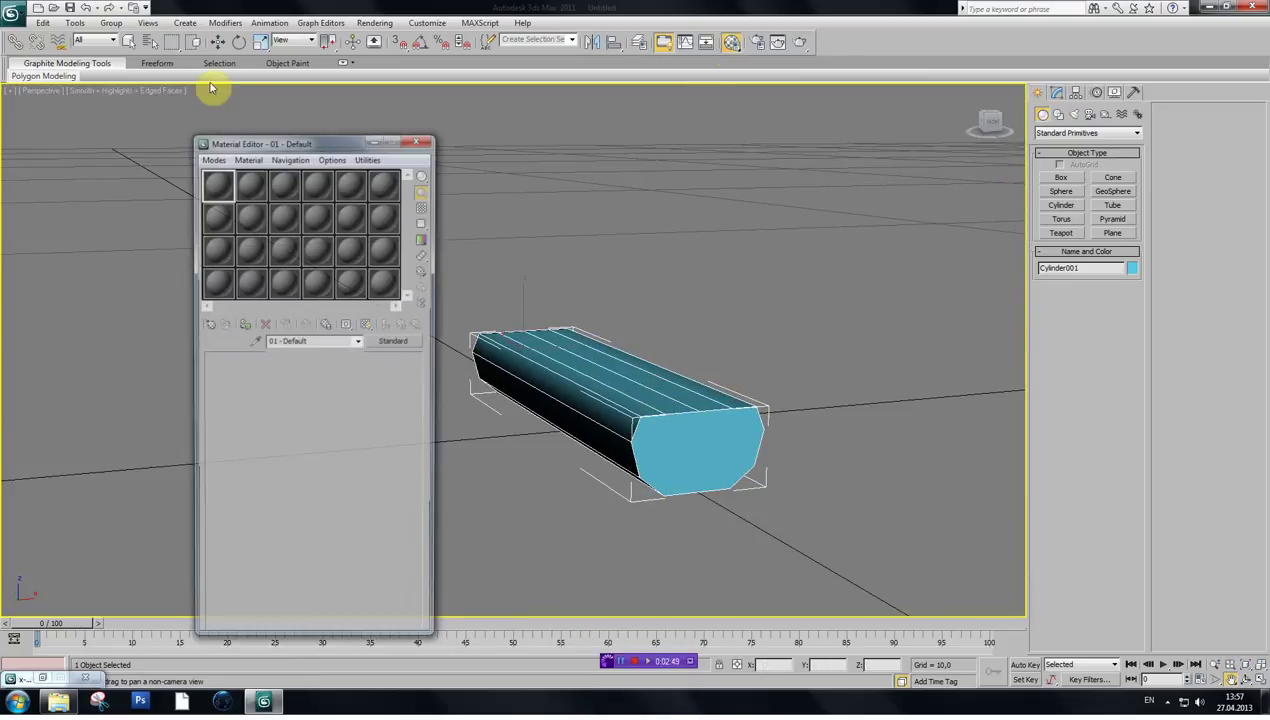
left_click_drag(290, 142, 110, 102)
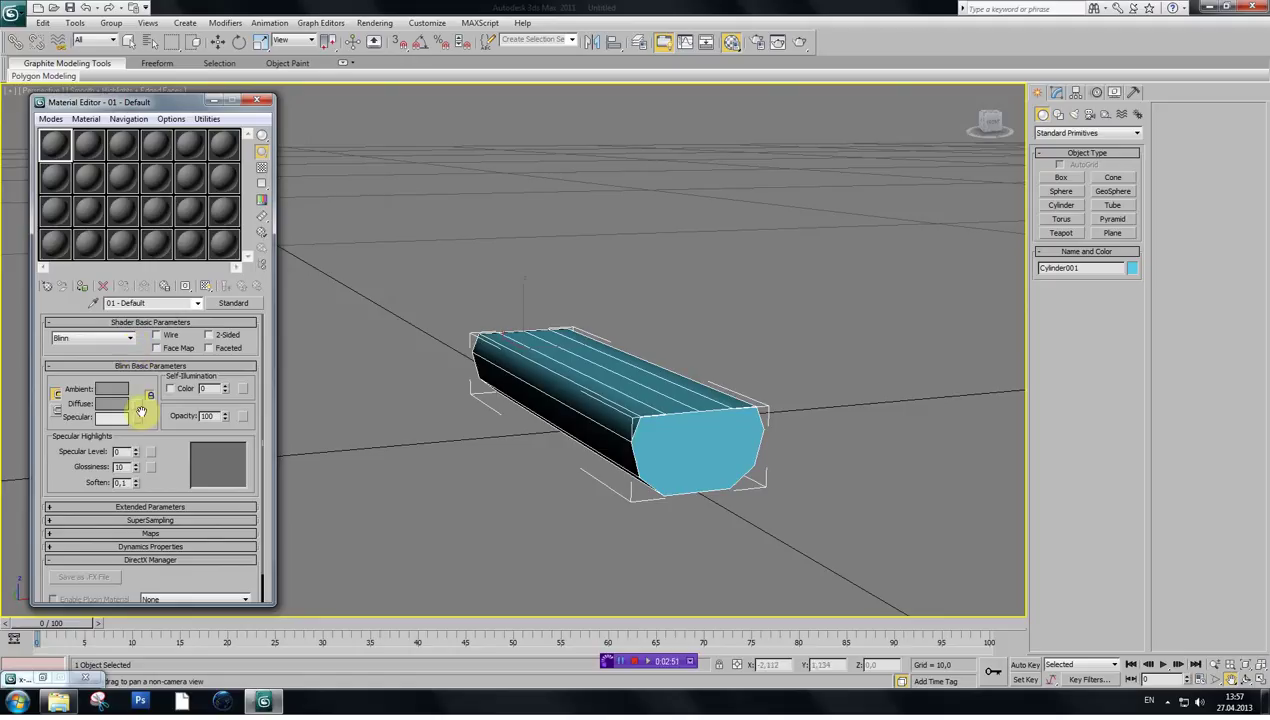
left_click(136, 405)
double_click(524, 203)
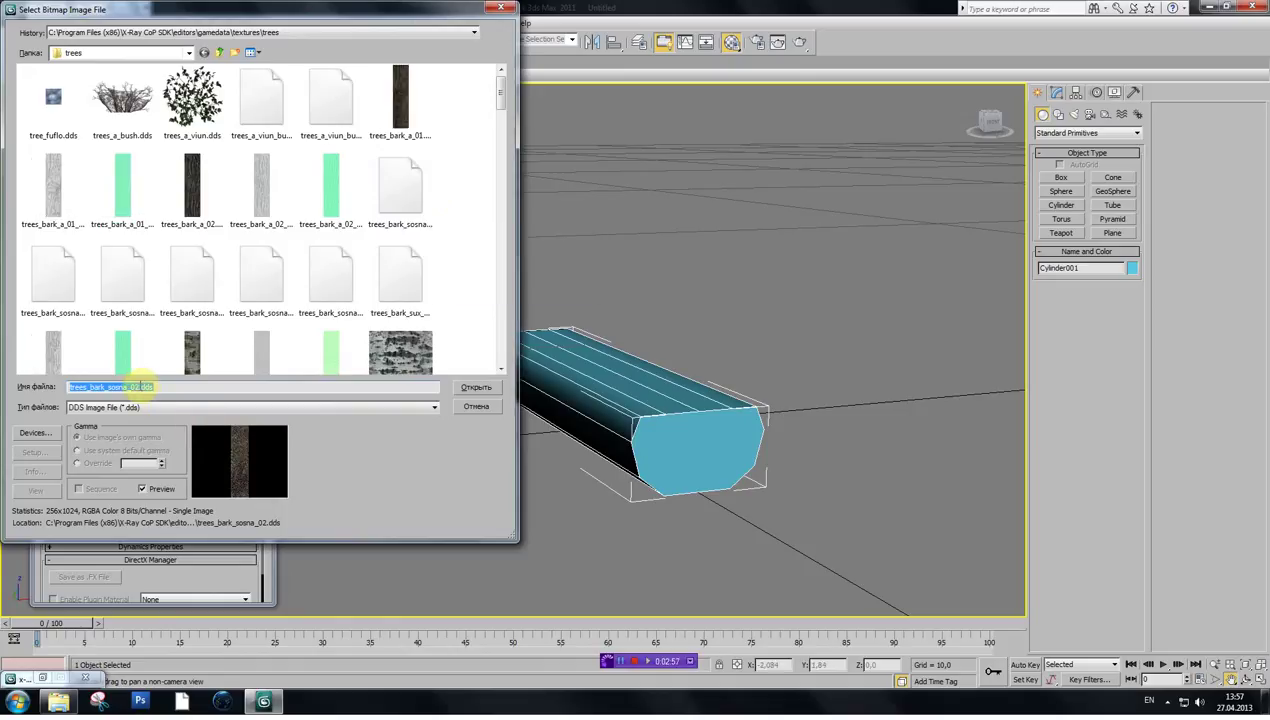
left_click_drag(140, 387, 43, 384)
key("ctrl+c")
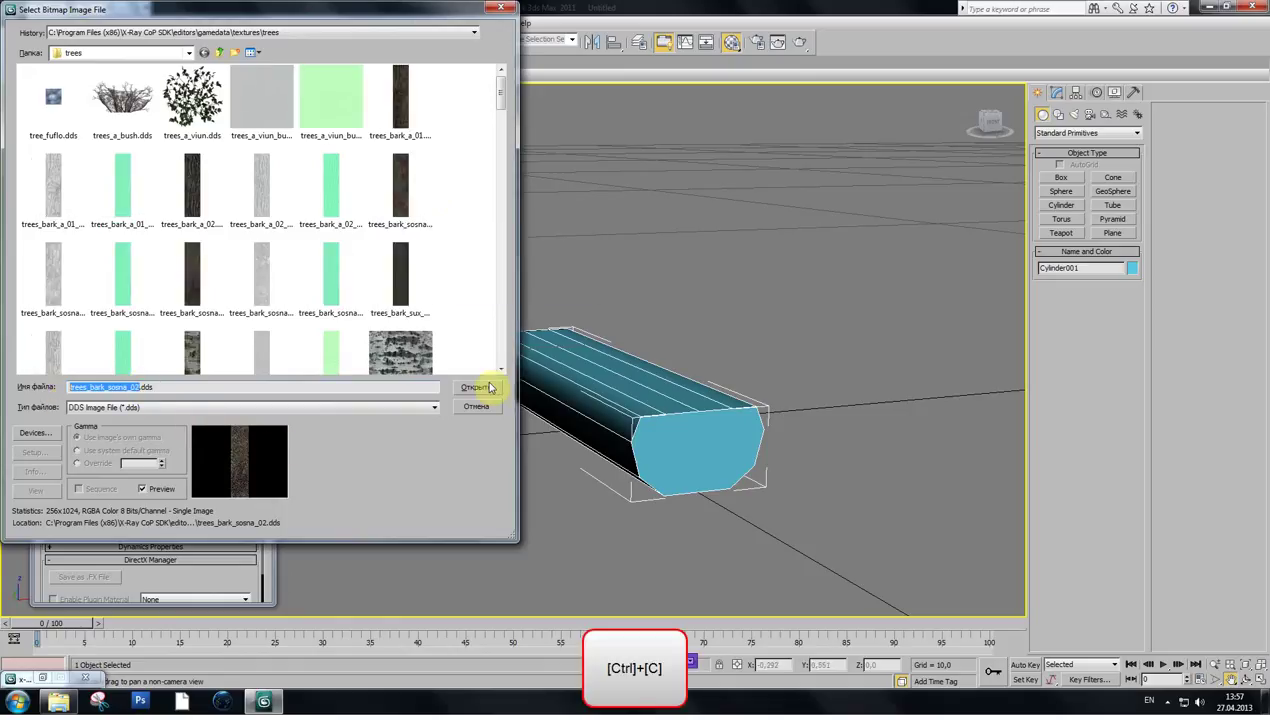
left_click(477, 387)
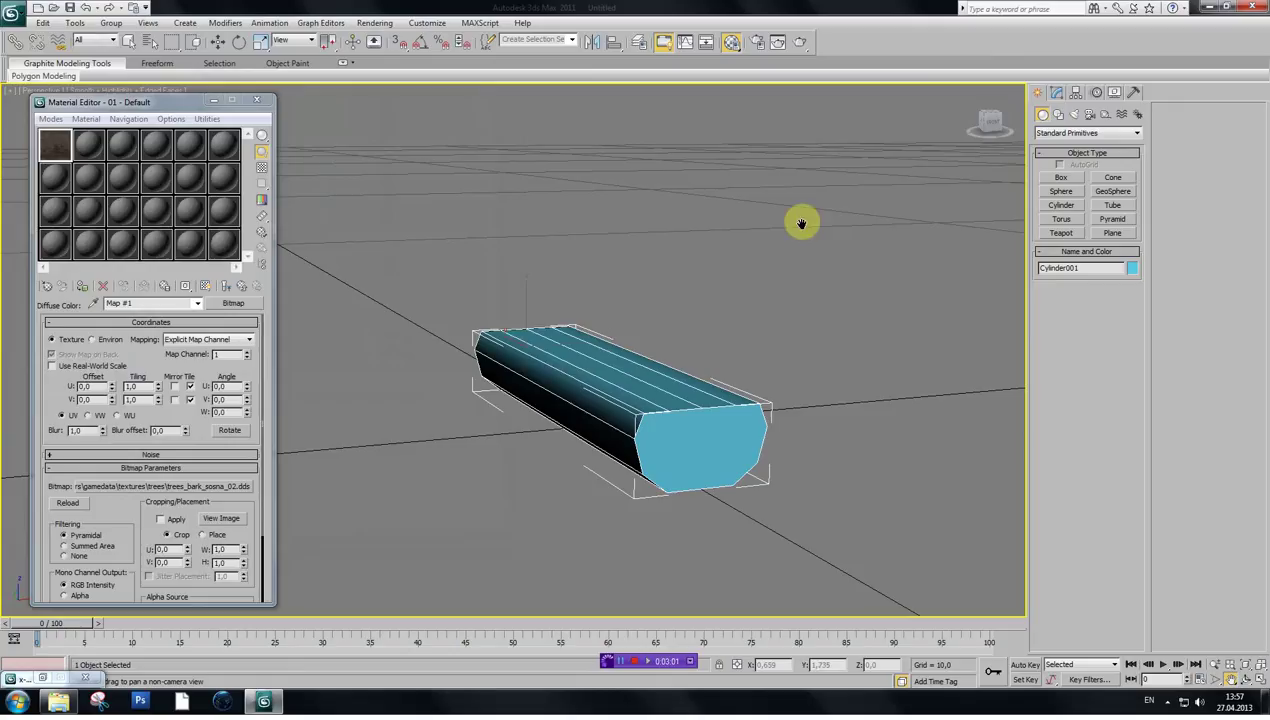
- Select the six side polygons, three on each side, and assign them the bark material with its map shown in the viewport
left_click(1056, 92)
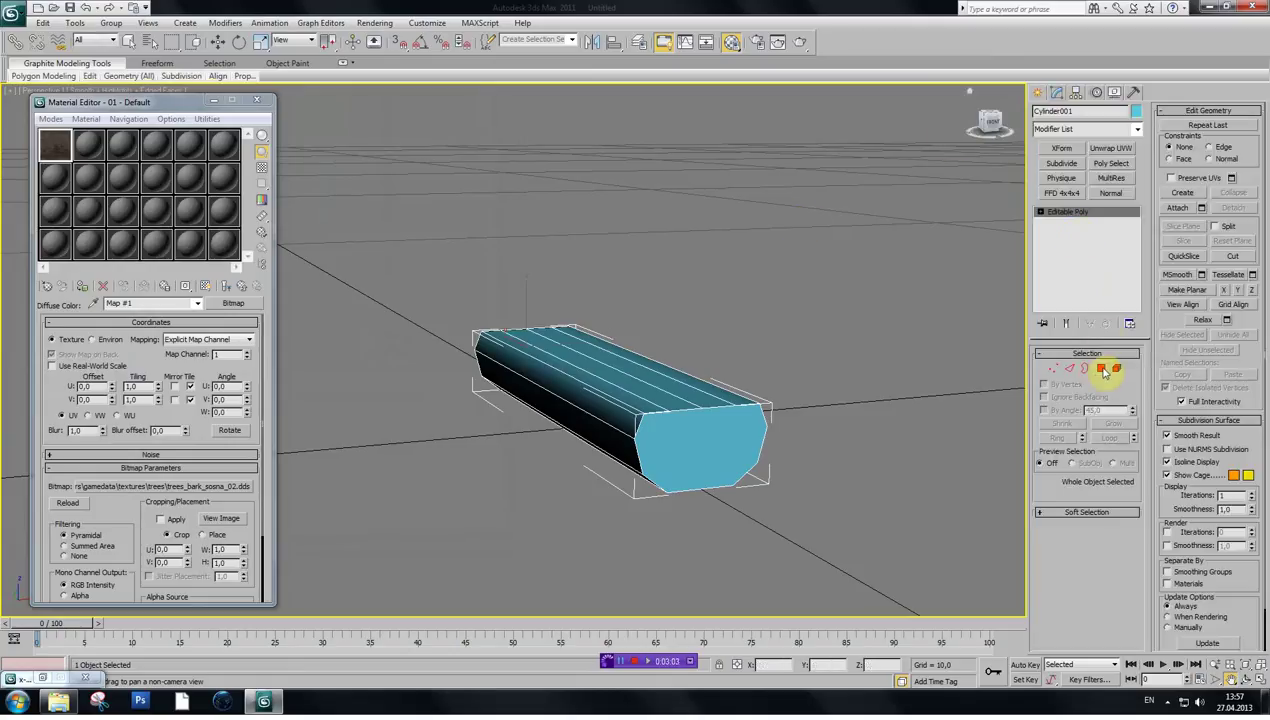
left_click(1102, 369)
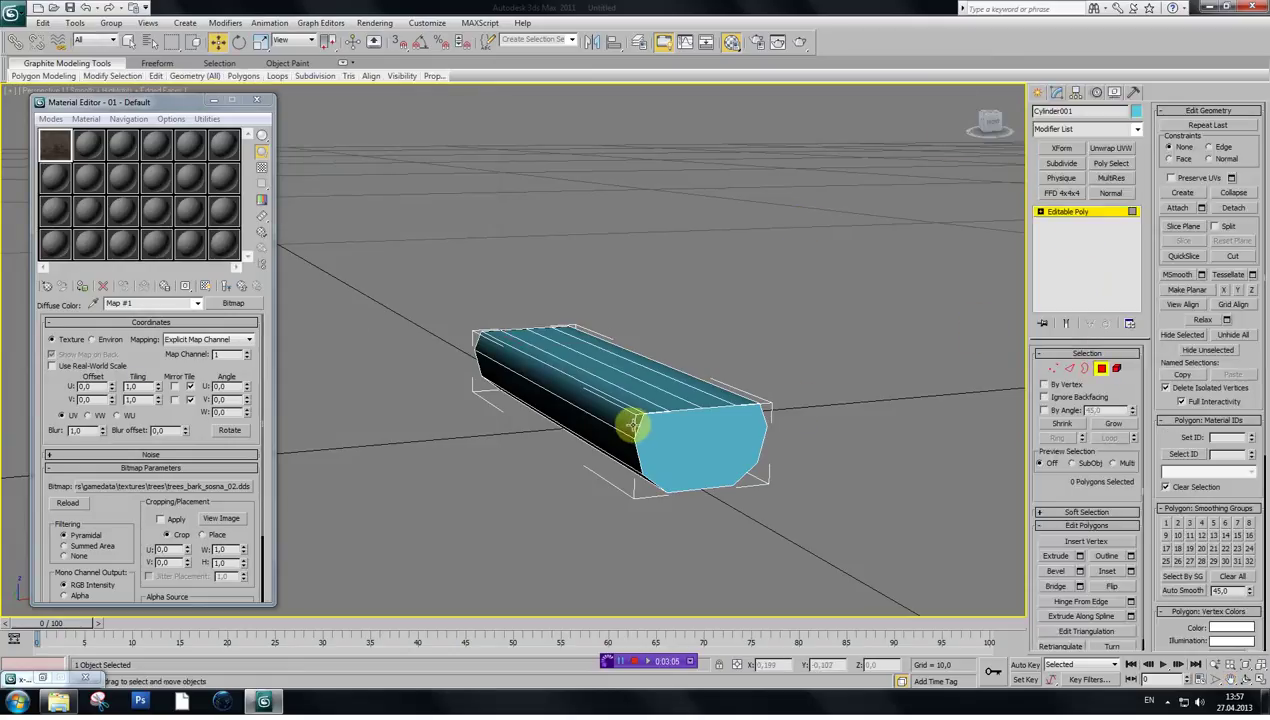
left_click_drag(991, 125, 831, 127)
left_click(695, 369)
left_click(670, 397, "ctrl")
left_click(660, 410, "ctrl")
left_click(602, 368, "ctrl")
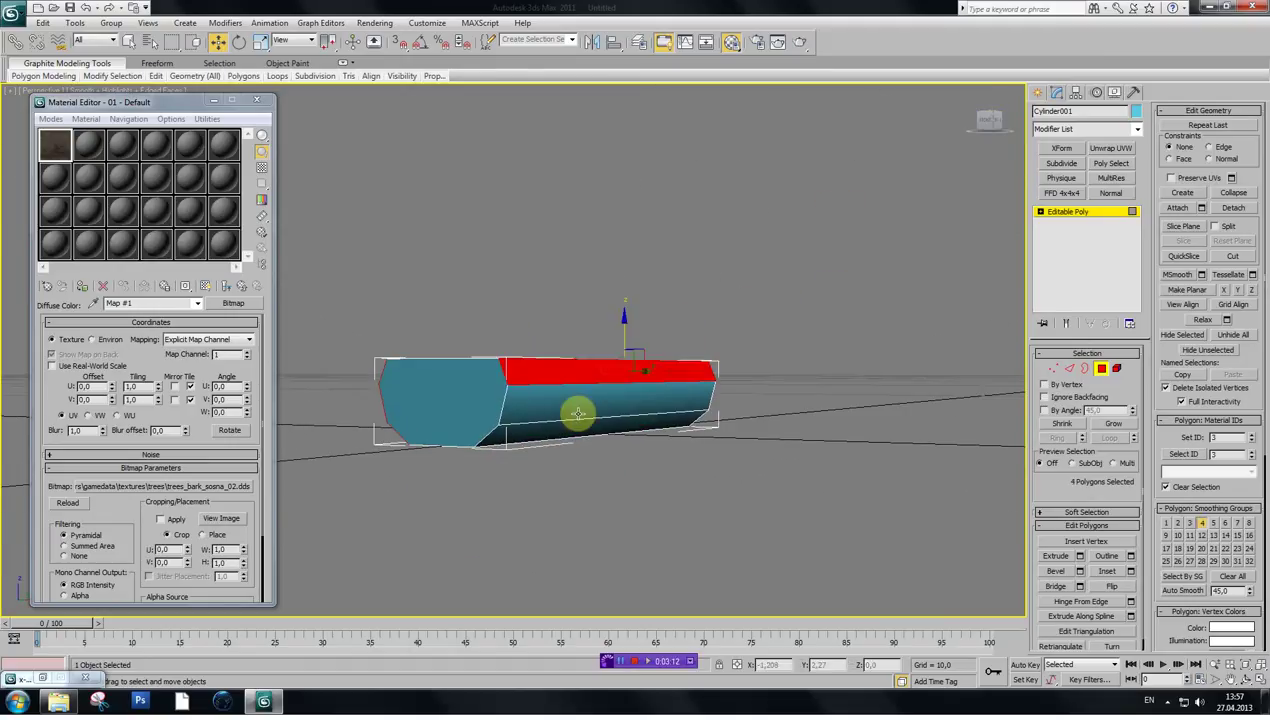
left_click(577, 414, "ctrl")
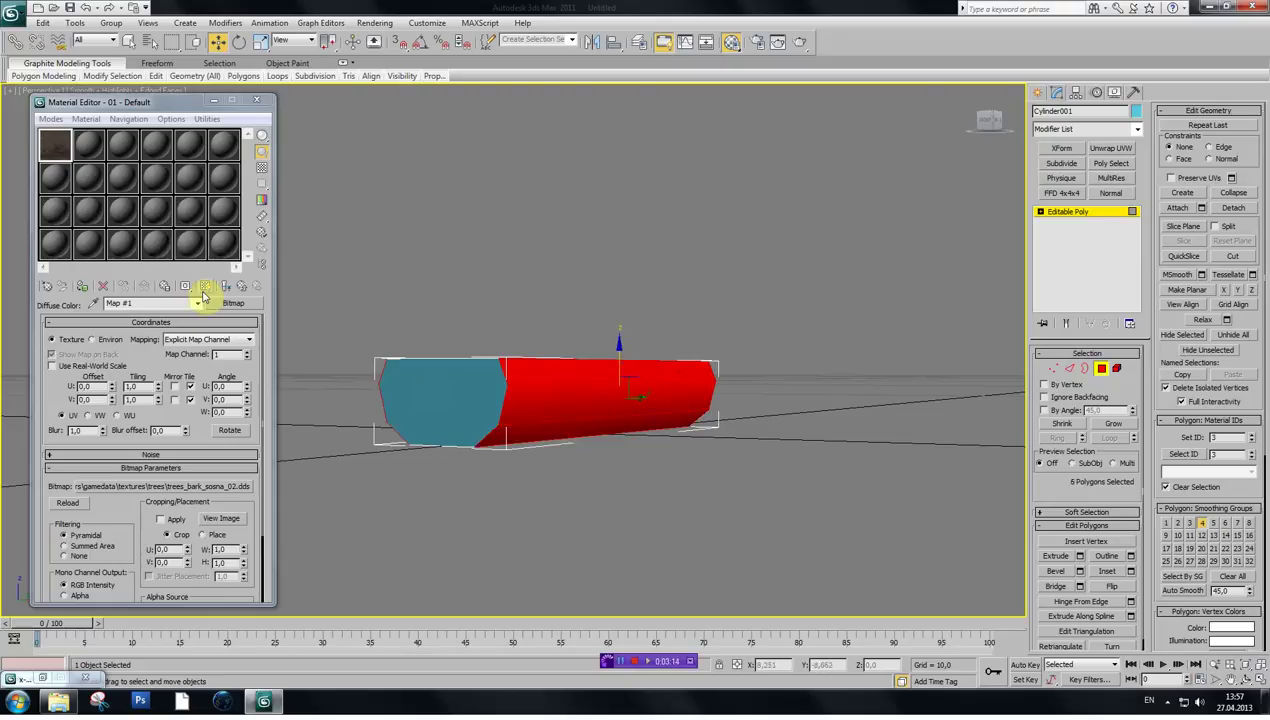
left_click(84, 290)
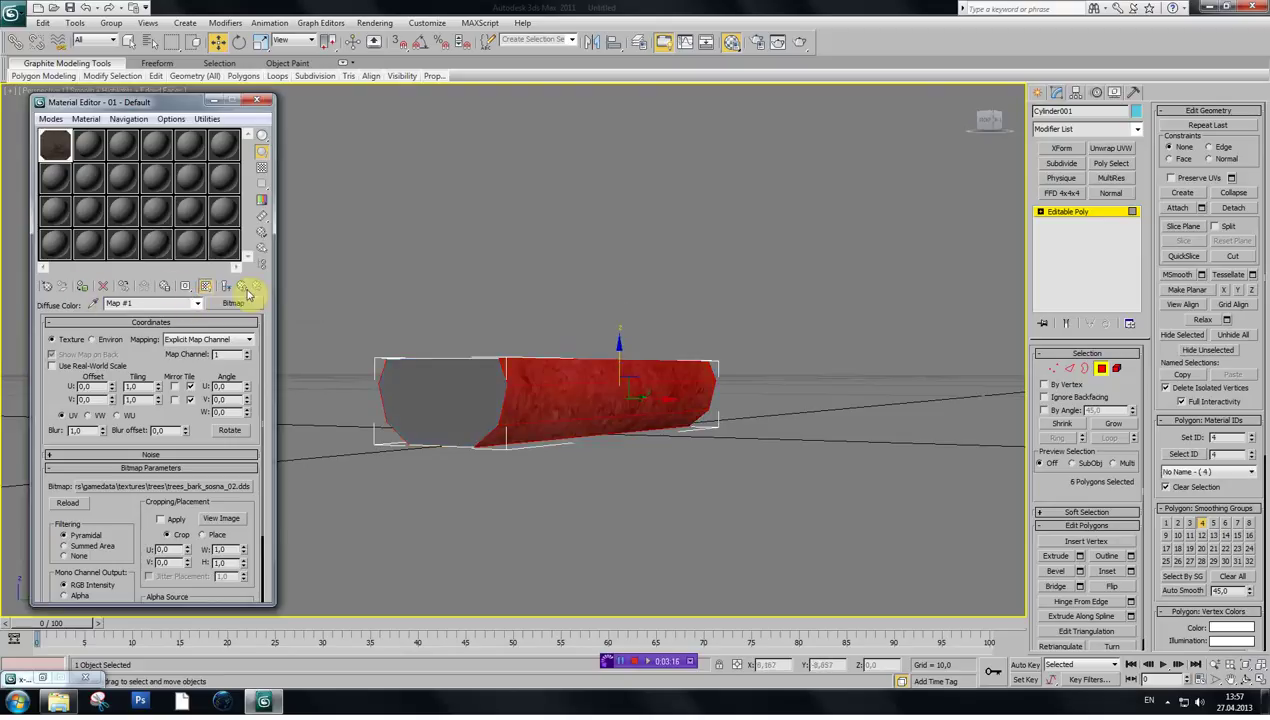
- Rename the bark material to trees_bark_sosna_02 using the copied file name
left_click(247, 291)
left_click_drag(174, 303, 53, 306)
key("ctrl+v")
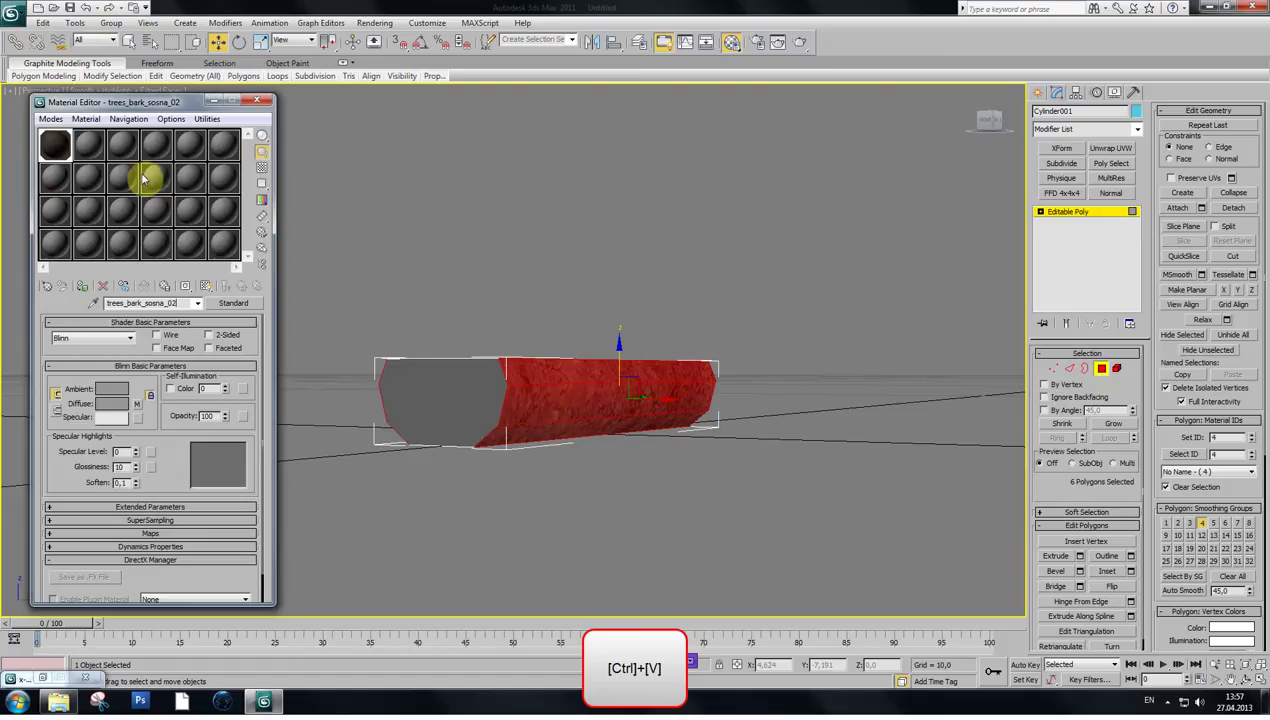
- Load trees_spil.dds as the diffuse bitmap of the second material and copy its file name without the extension
left_click(95, 152)
middle_click_drag(600, 370, 748, 448, "alt")
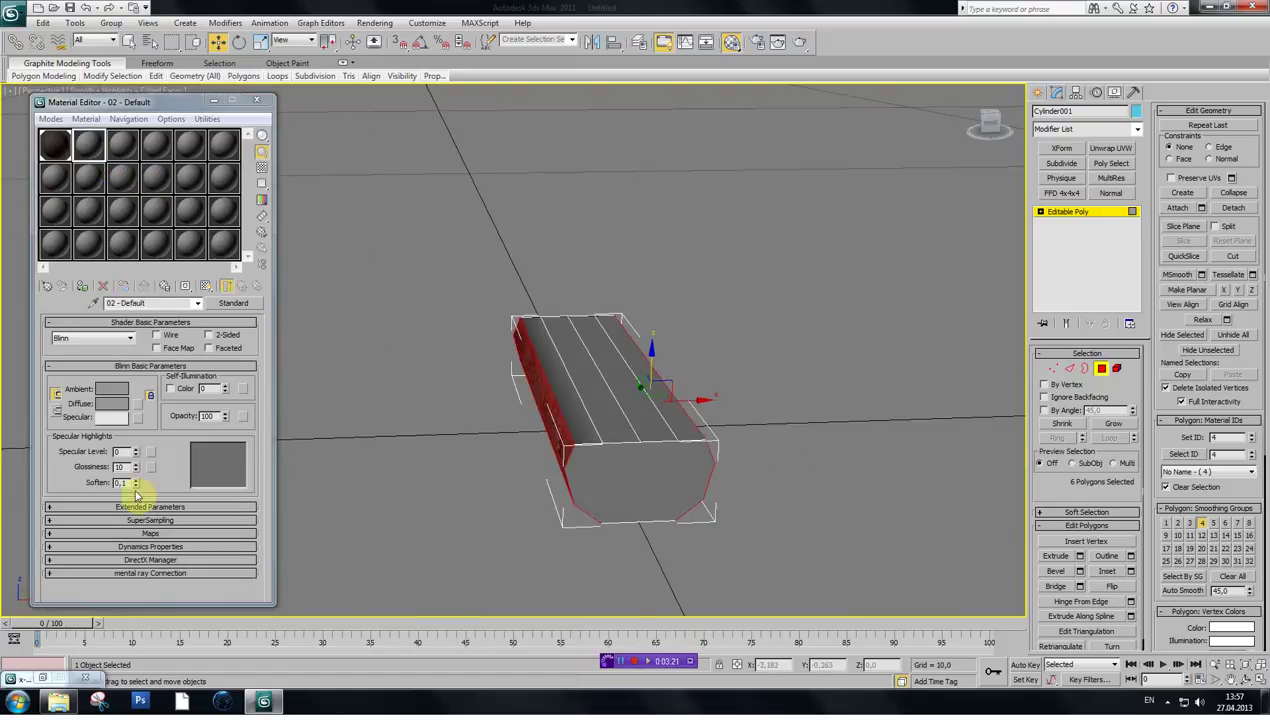
left_click(137, 406)
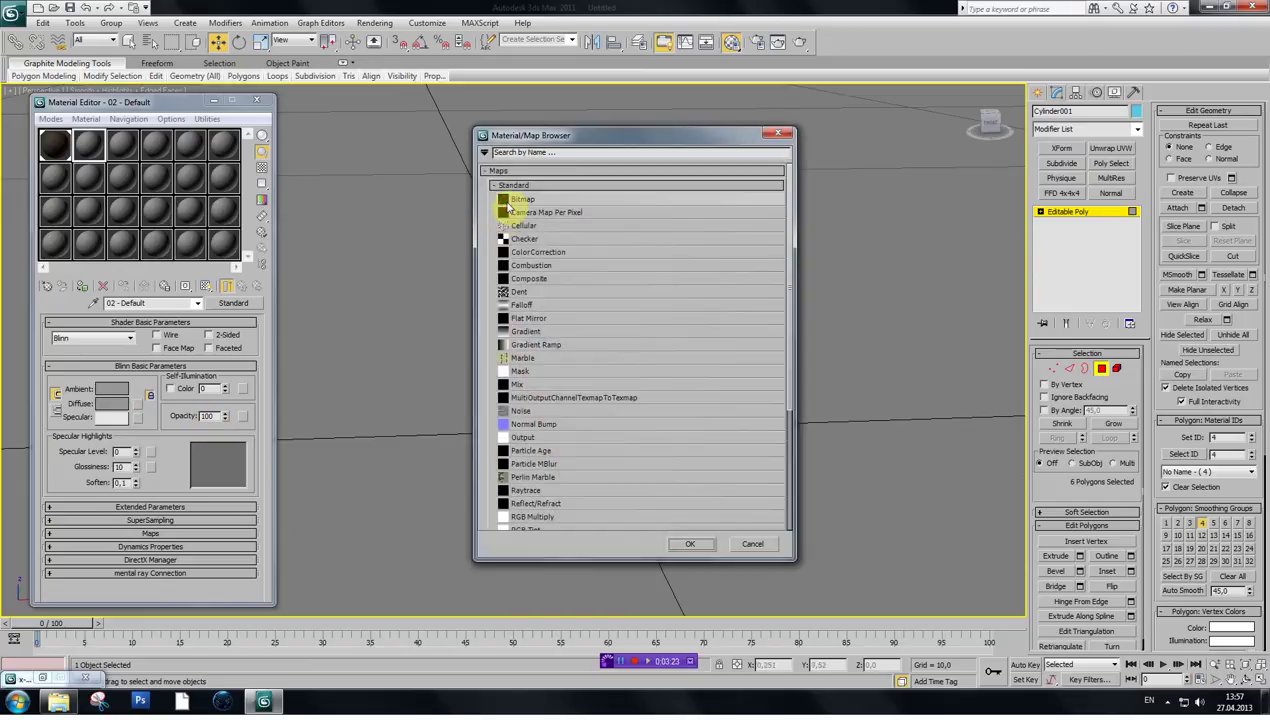
double_click(525, 200)
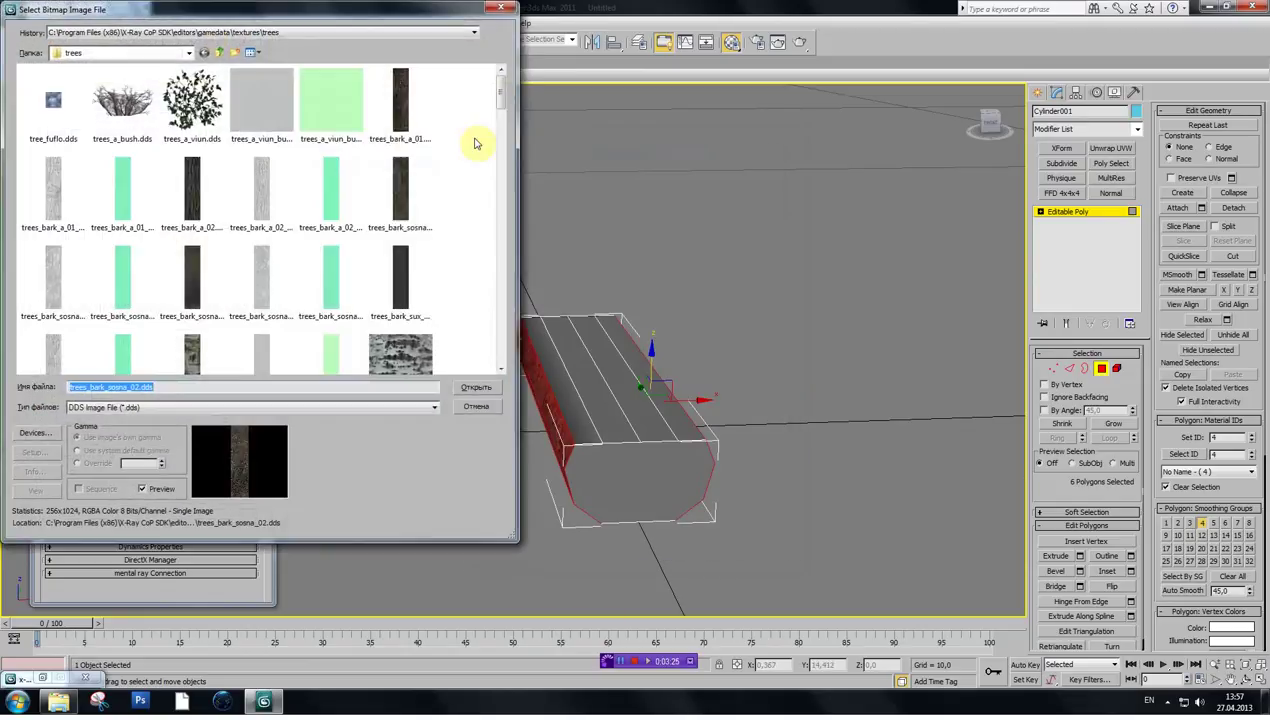
left_click_drag(497, 97, 491, 202)
scroll(490, 194, "down", 2)
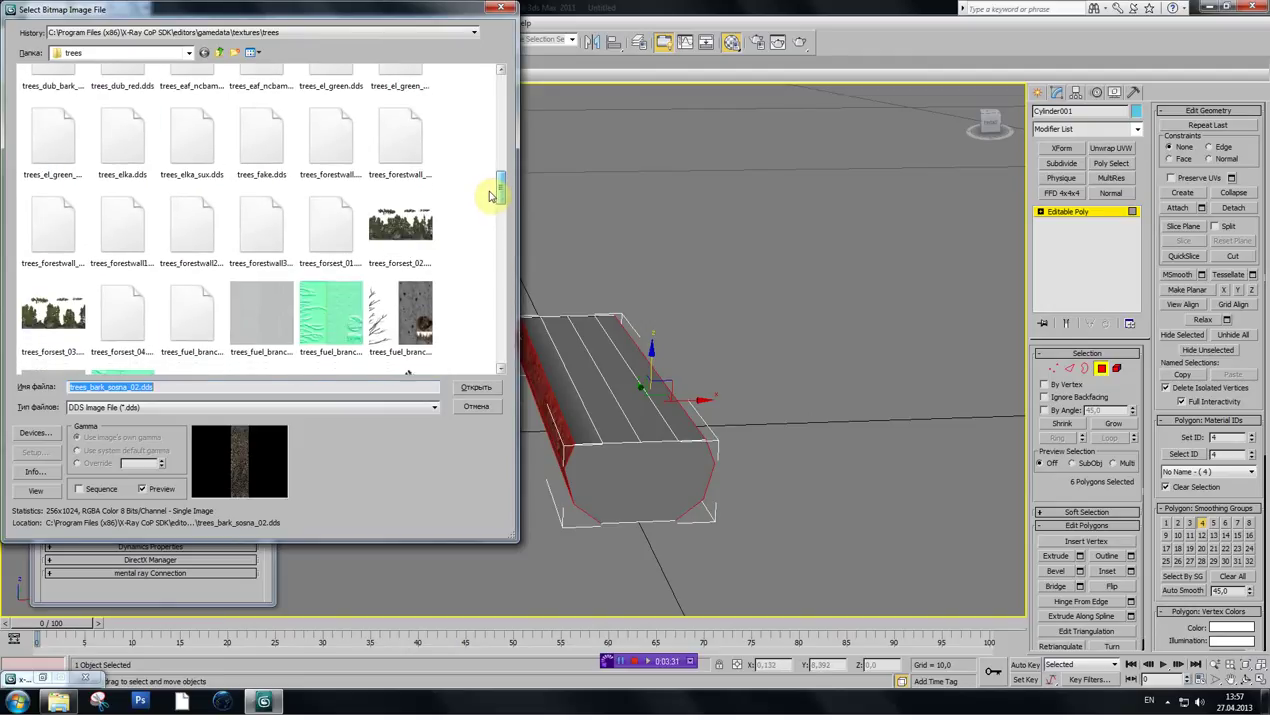
scroll(488, 231, "down", 6)
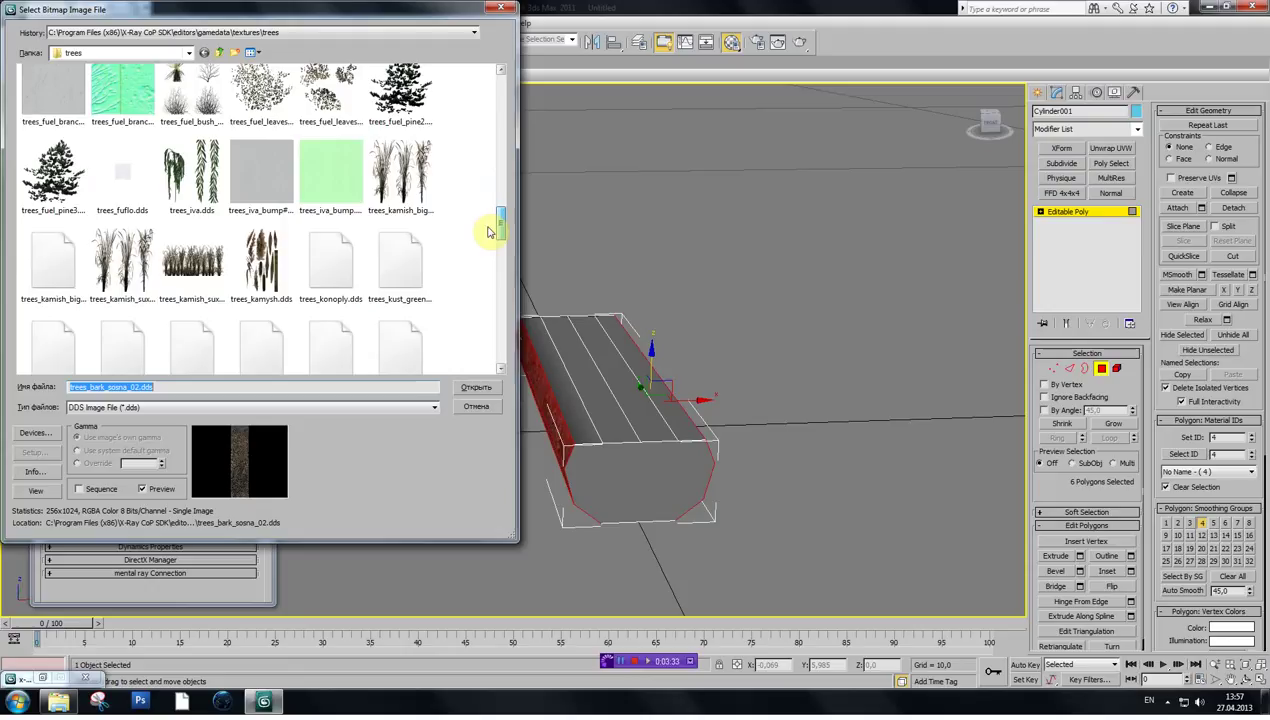
scroll(480, 285, "down", 3)
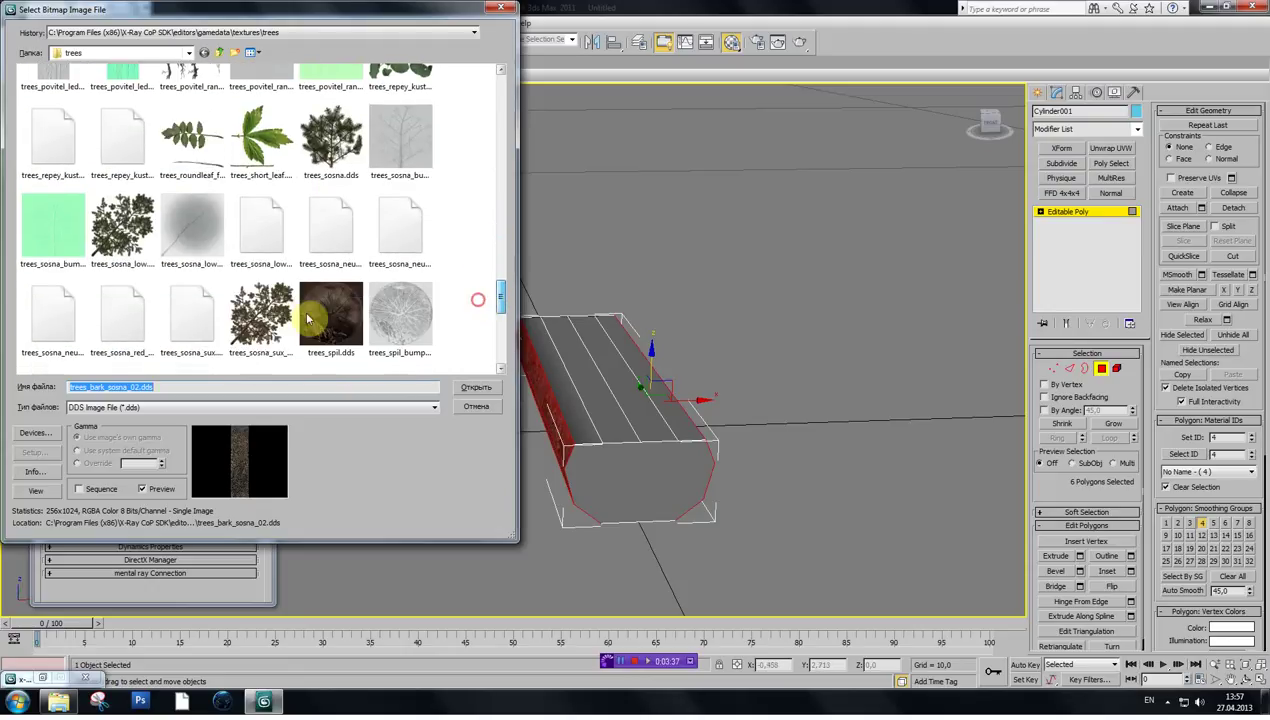
left_click(305, 325)
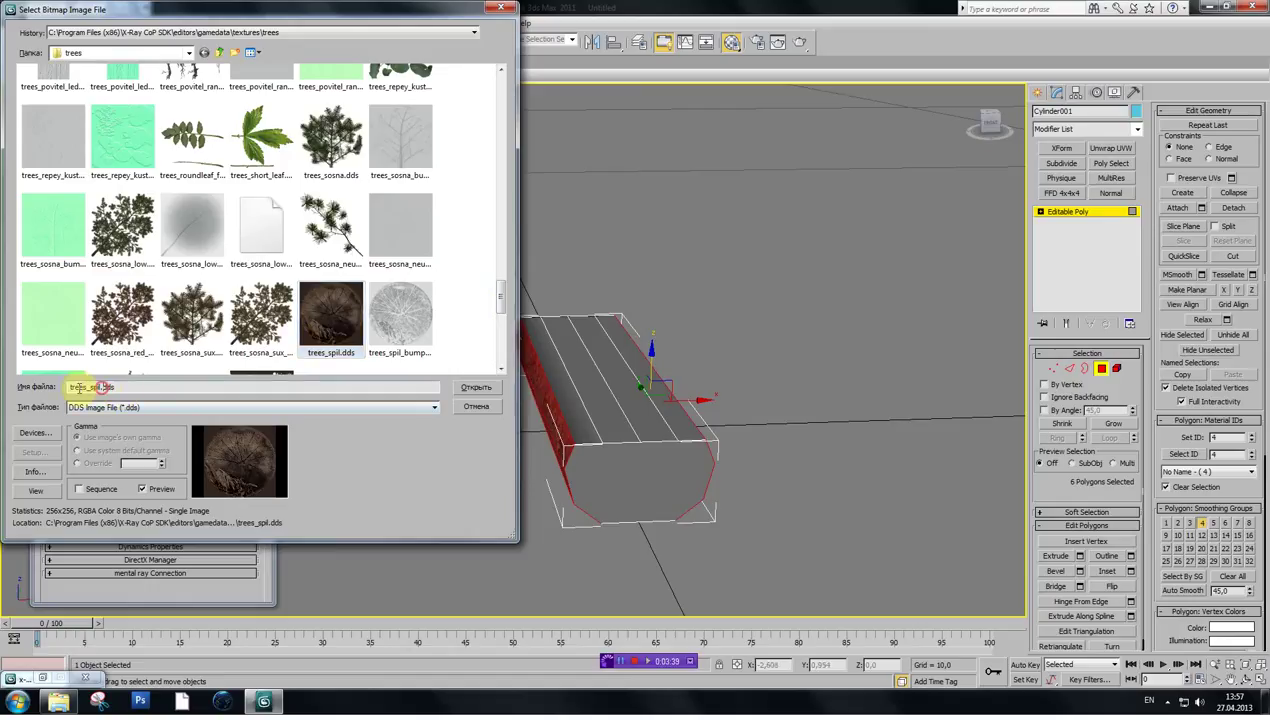
left_click_drag(99, 388, 33, 393)
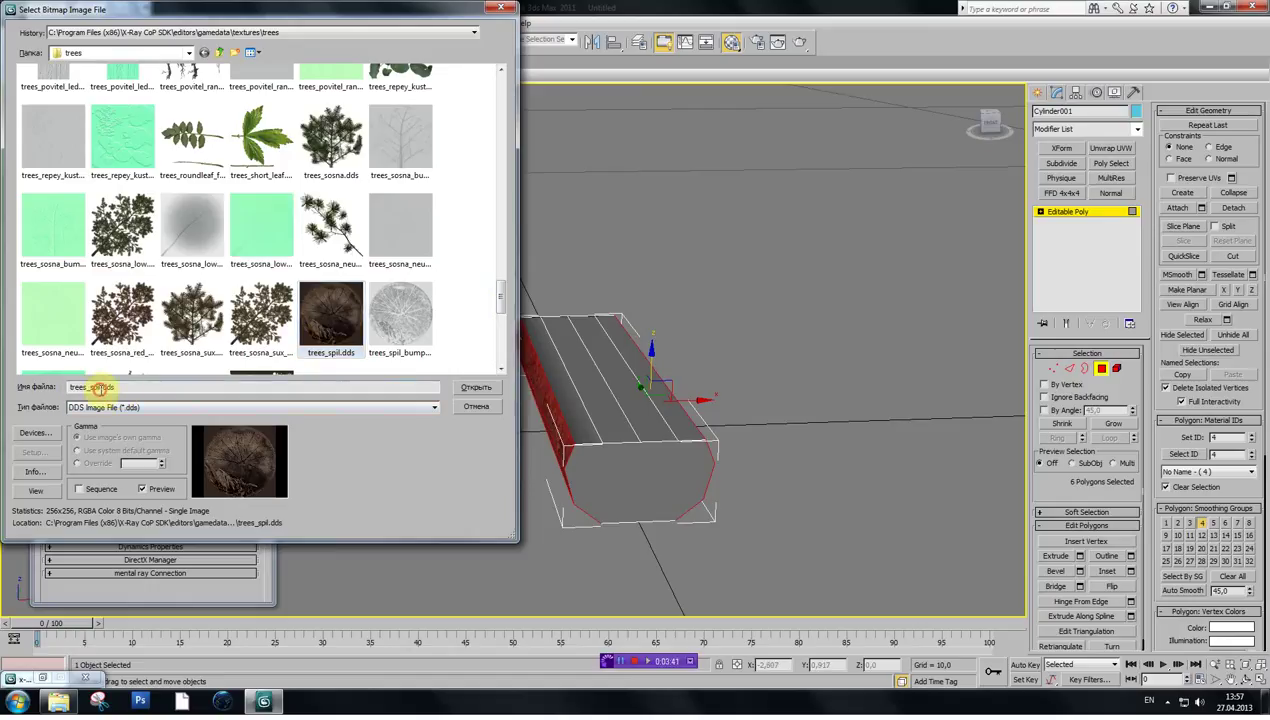
key("ctrl+c")
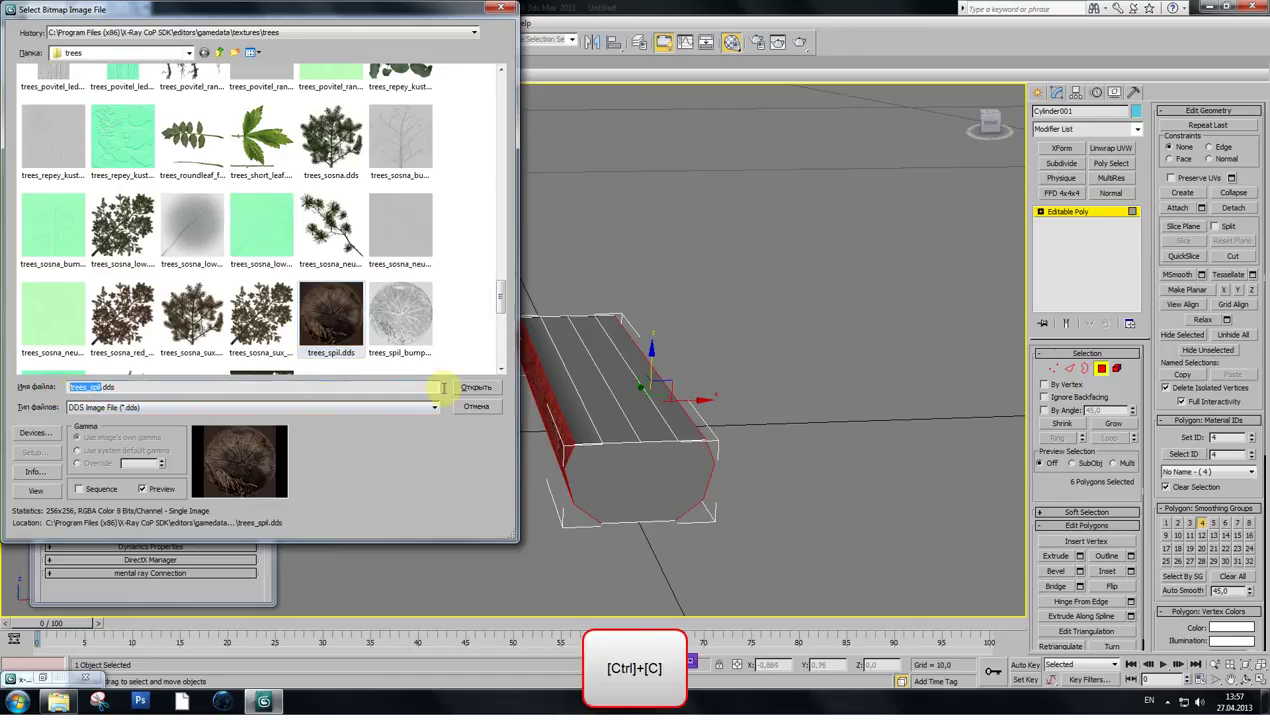
left_click(476, 388)
- Select both end cap polygons, assign them the cut-wood material with its map shown in the viewport, and rename the material trees_spil
left_click(597, 470)
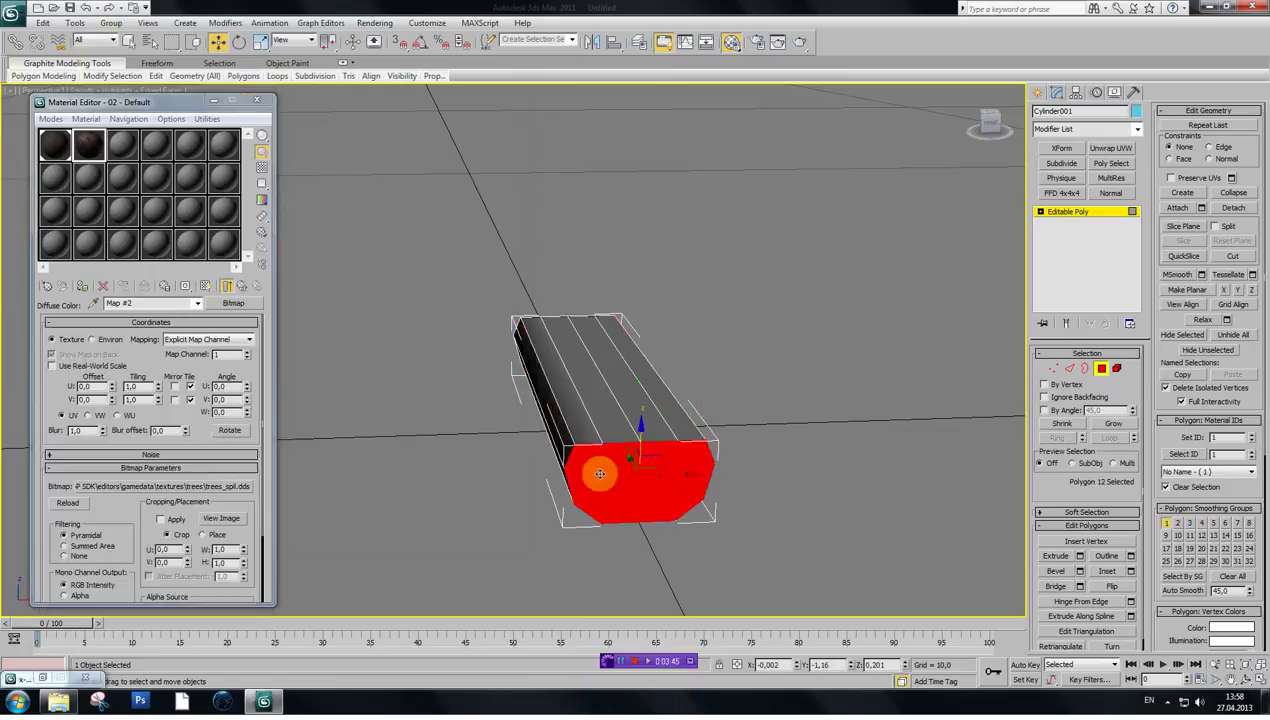
left_click(991, 125)
left_click(343, 400, "ctrl")
left_click(205, 287)
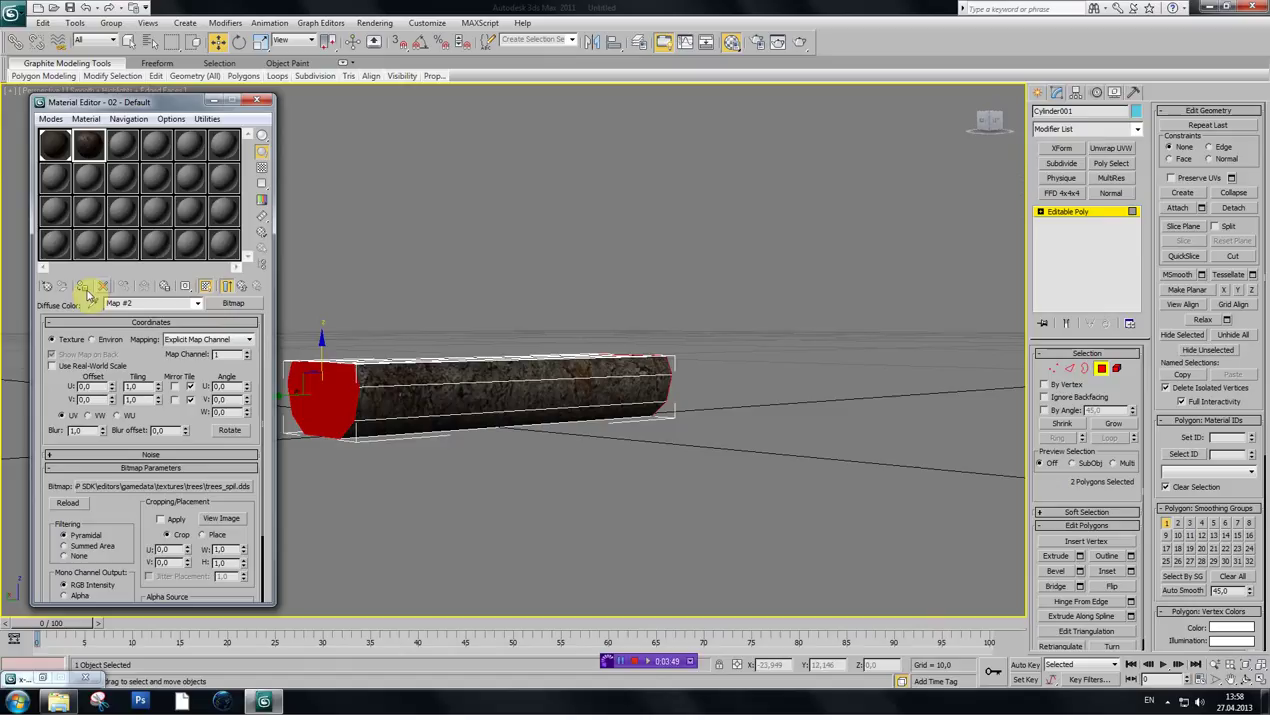
left_click(84, 288)
left_click(240, 289)
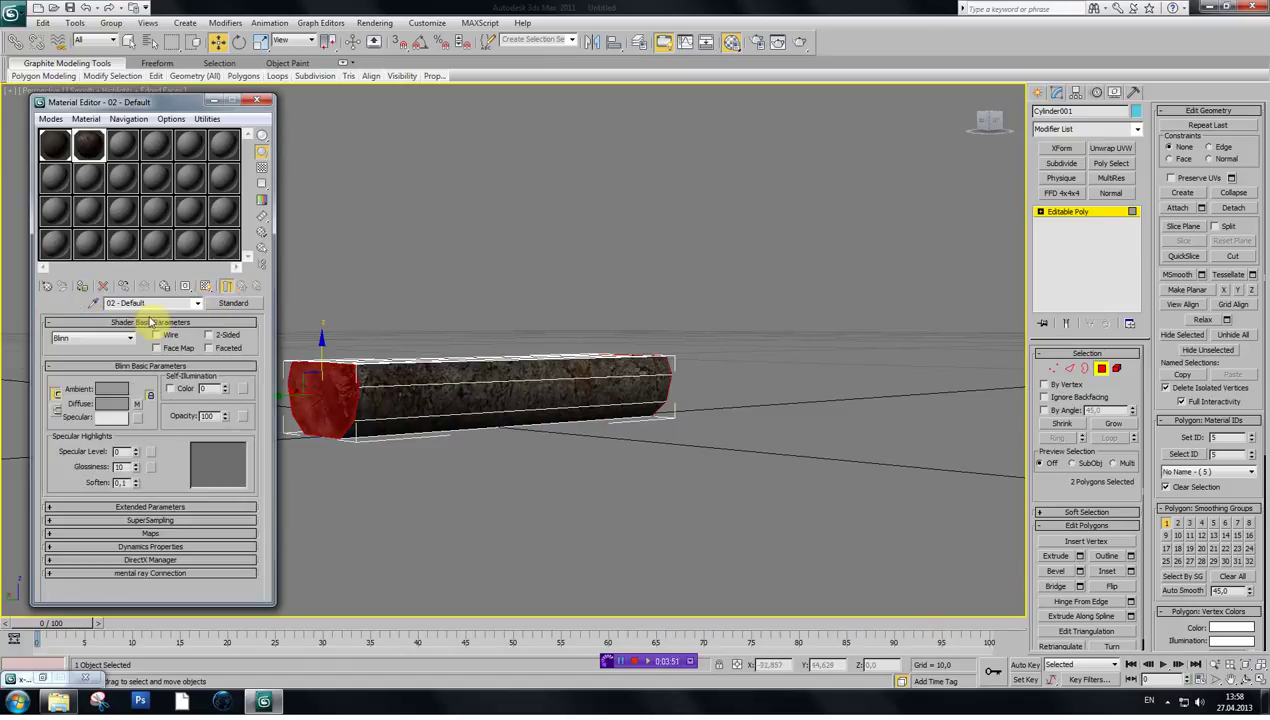
key("ctrl+v")
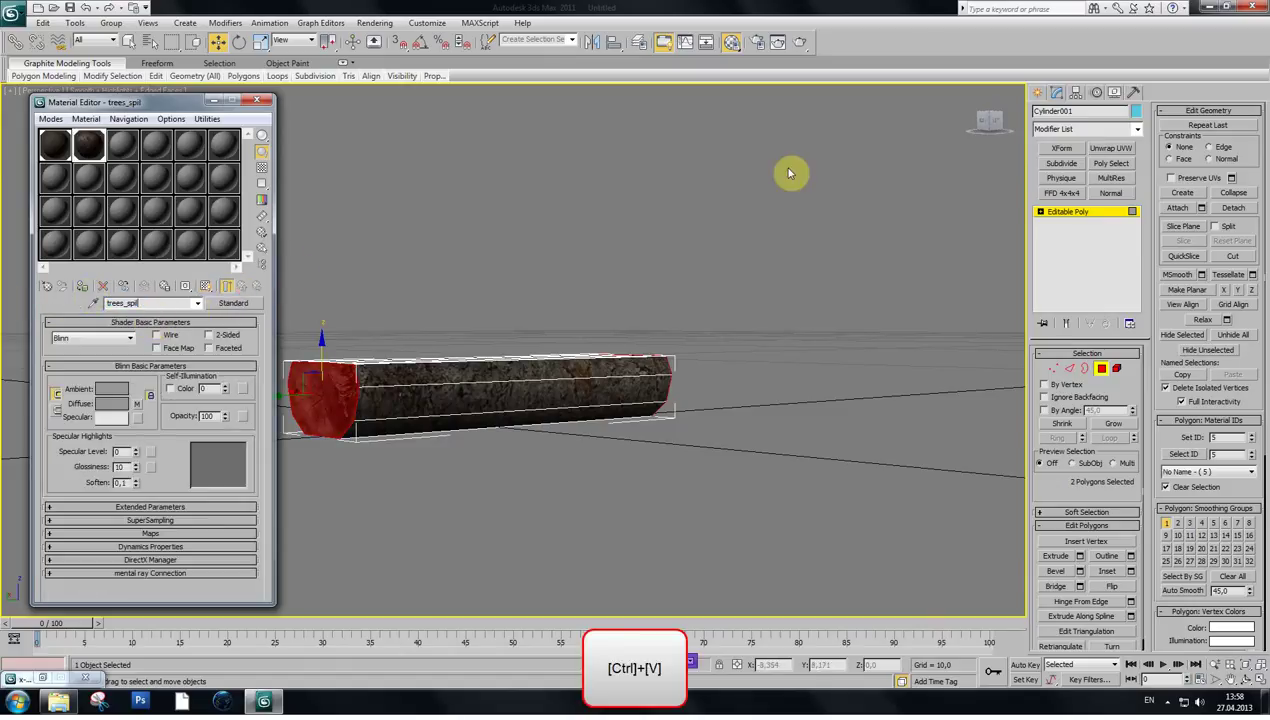
- Select the four flat top polygons of the log with by-angle selection at 45 and backfacing polygons ignored
left_click(980, 122)
middle_click_drag(392, 342, 425, 381, "alt")
left_click(1052, 410)
left_click(451, 339)
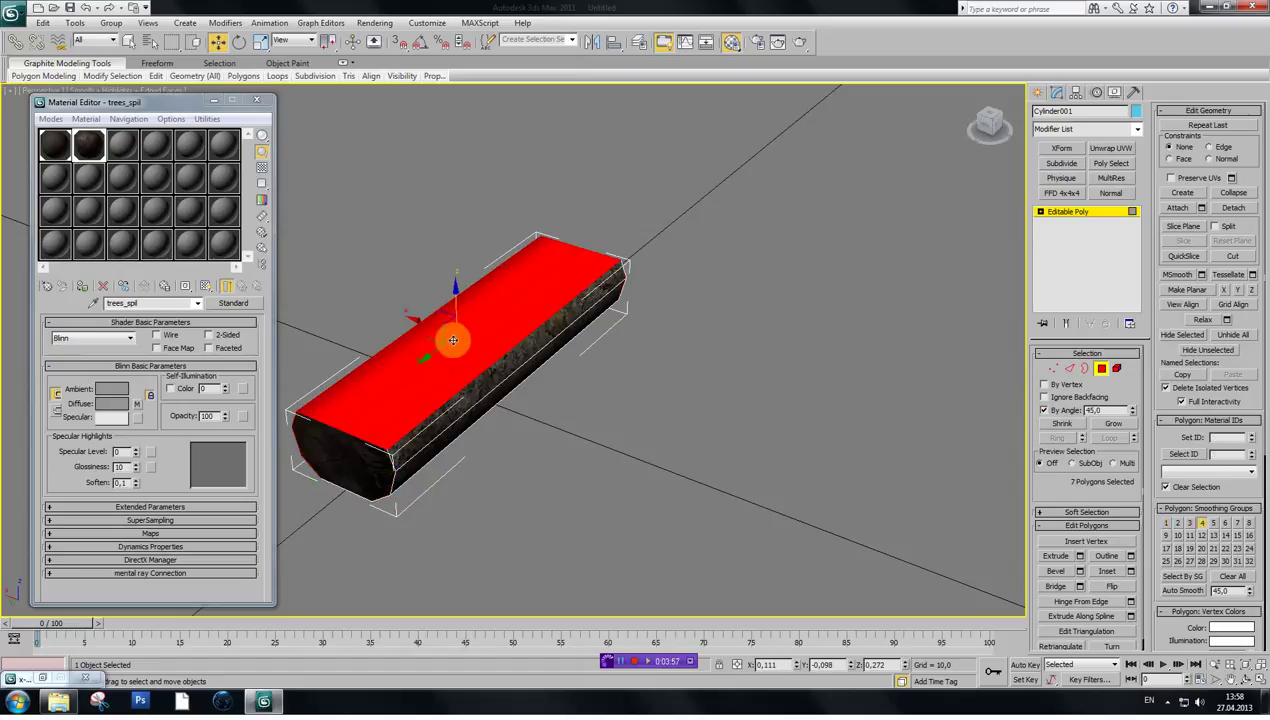
left_click(584, 355)
left_click(515, 314)
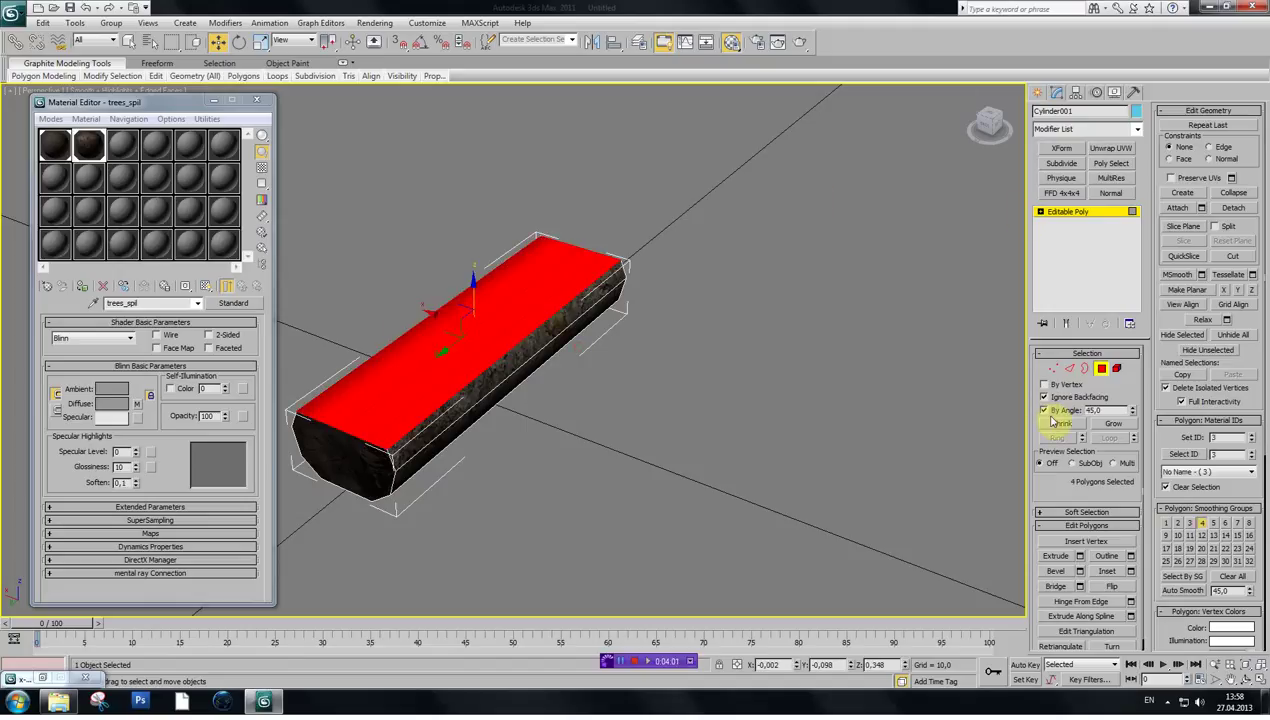
- Load wood_collect.dds from the wood texture folder as the third material's diffuse bitmap and copy its file name without the extension
left_click_drag(988, 125, 1055, 116)
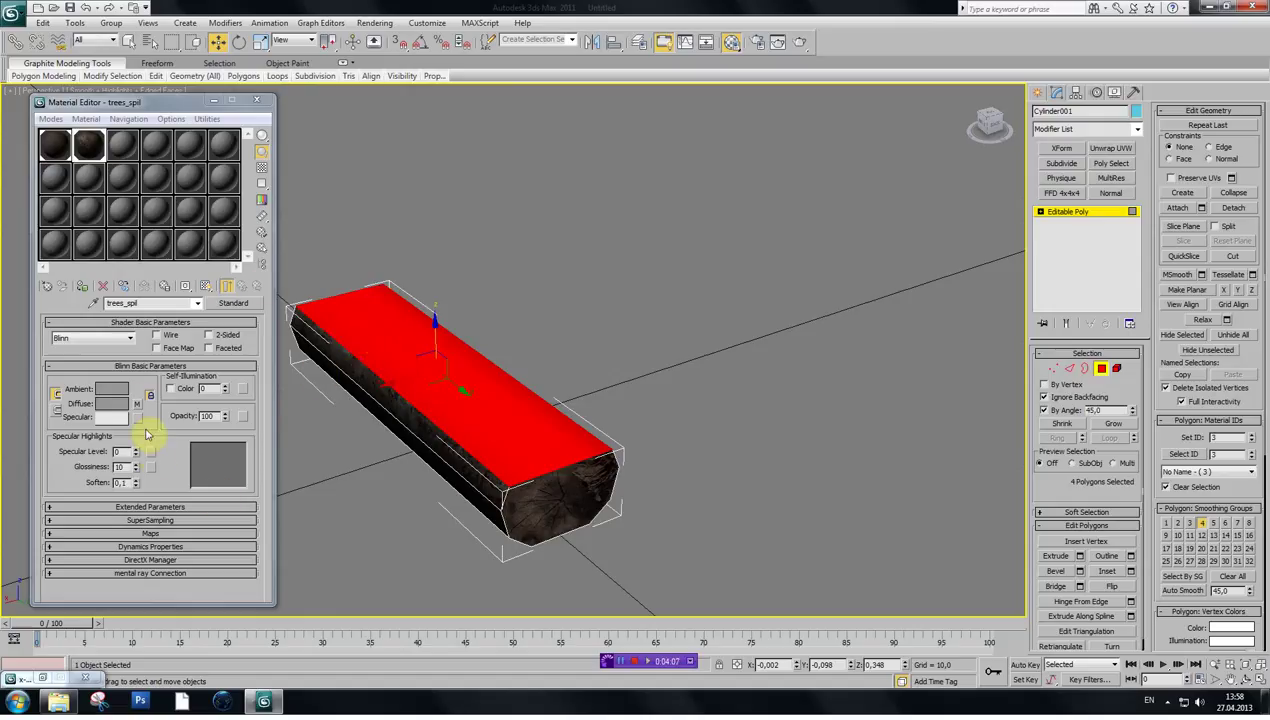
left_click(122, 145)
left_click(137, 404)
double_click(520, 203)
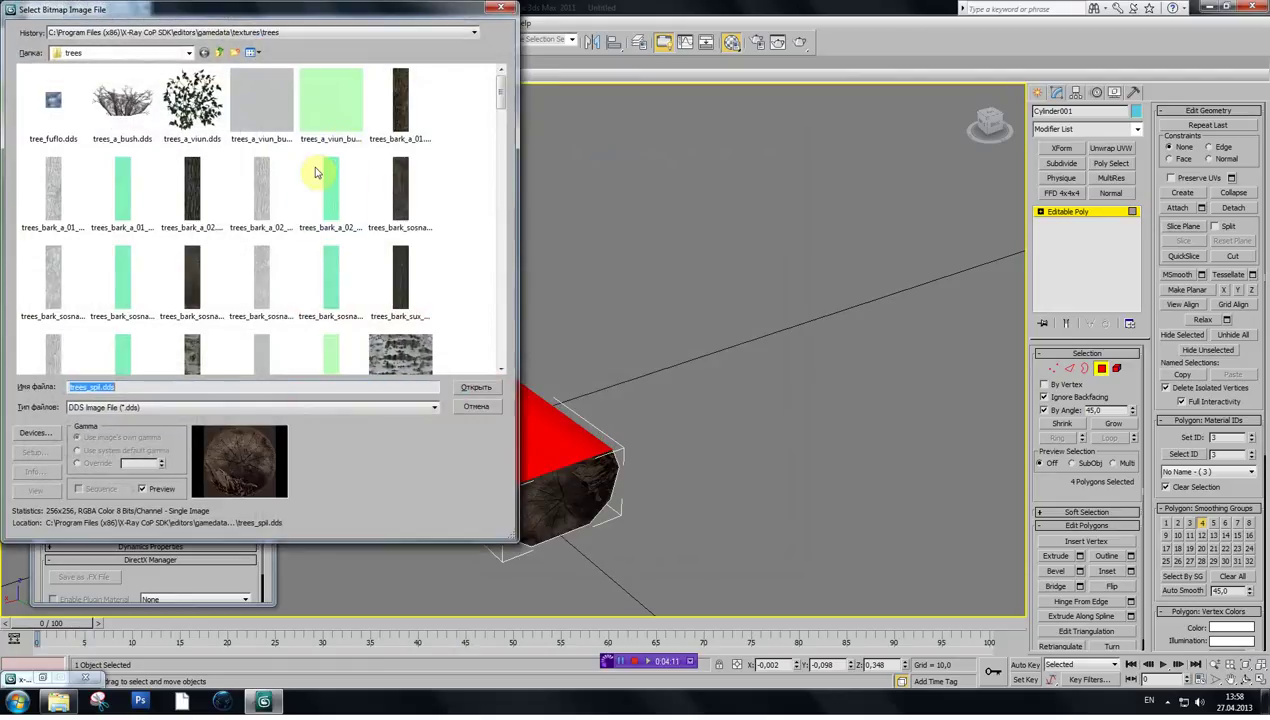
left_click(217, 53)
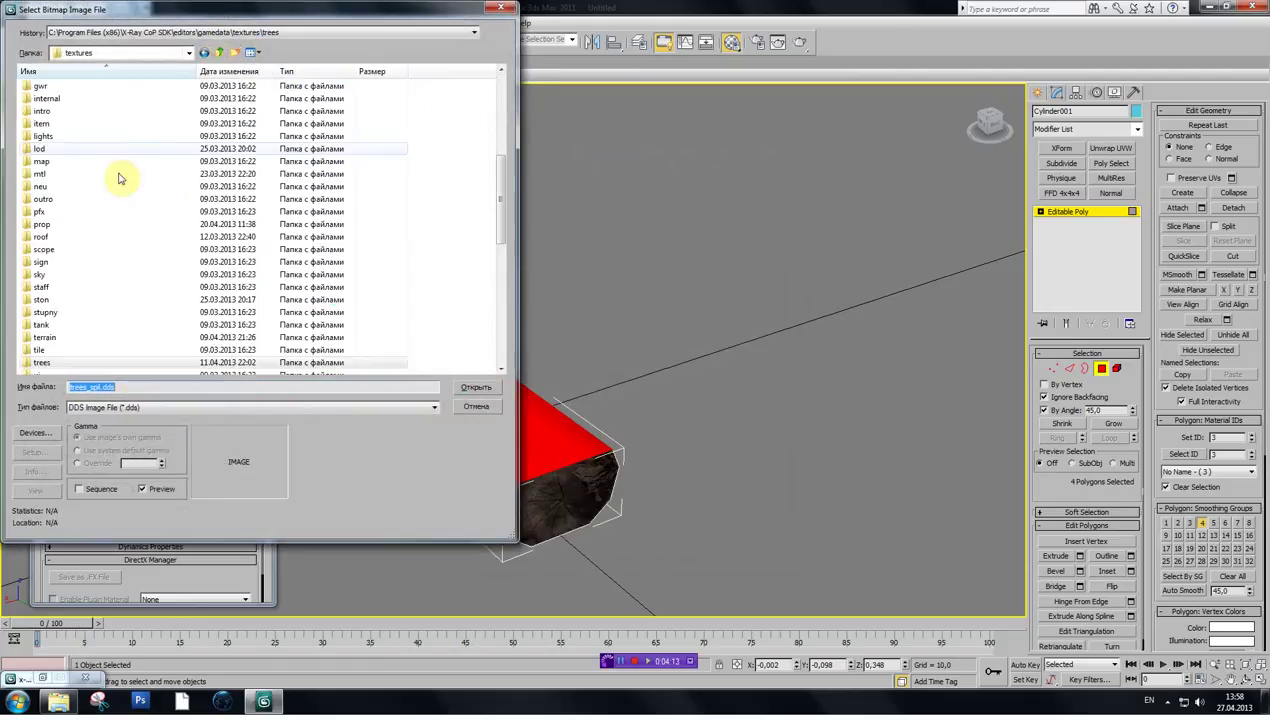
scroll(490, 226, "down", 6)
double_click(62, 175)
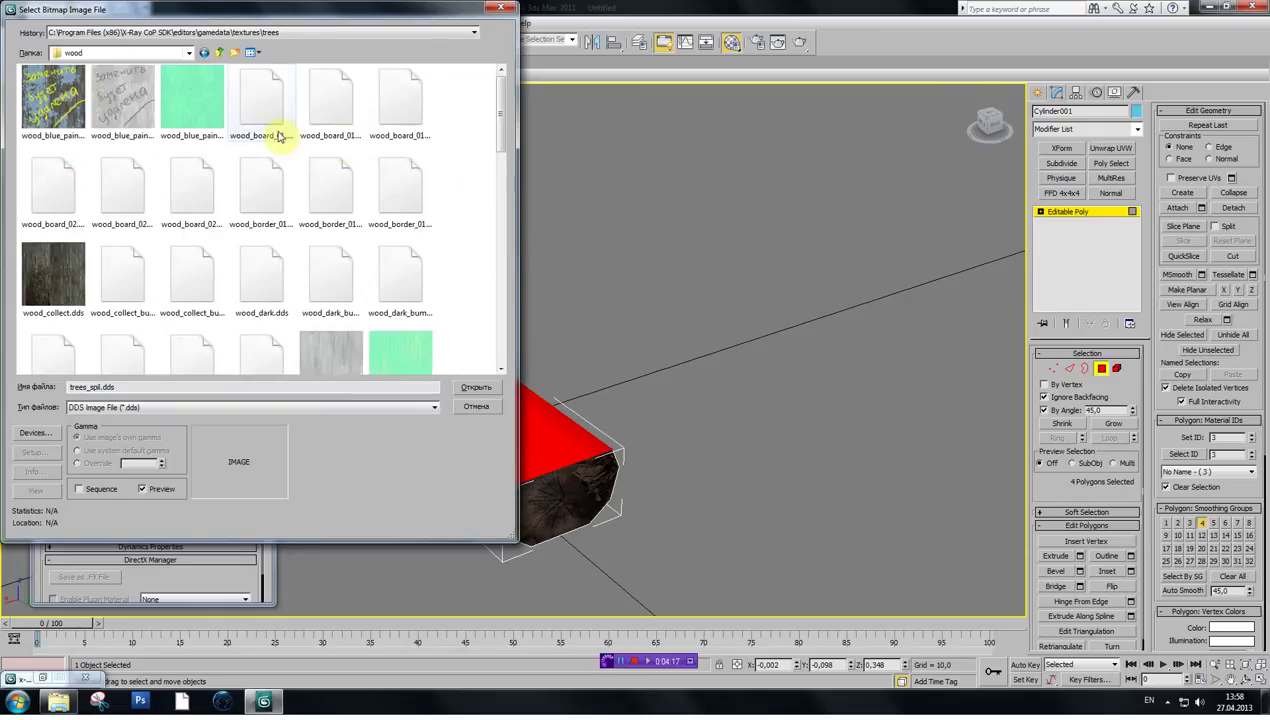
left_click(48, 268)
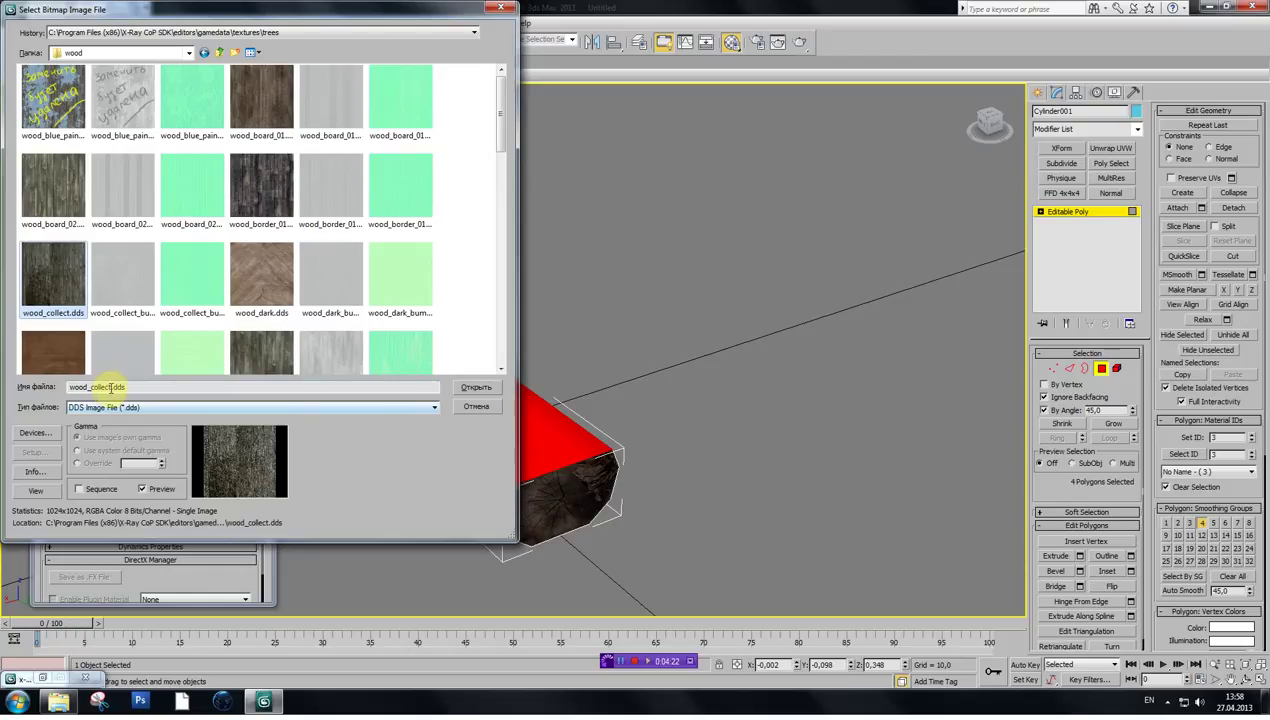
key("ctrl+c")
left_click(467, 393)
- Assign the third material to the selected top polygons, rename it wood_collect and close the Material Editor
left_click(82, 286)
left_click(239, 288)
key("ctrl+v")
left_click(260, 102)
- Clear the polygon selection, hide the edged faces and examine the textured log from several angles
left_click(990, 130)
left_click(743, 297)
left_click(986, 124)
key("F4")
scroll(667, 370, "up", 3)
key("ctrl+p")
left_click_drag(530, 420, 572, 385)
mouse_move(1001, 131)
left_mouse_down()
mouse_move(1060, 80)
mouse_move(1095, 130)
mouse_move(915, 98)
mouse_move(945, 55)
mouse_move(980, 155)
mouse_move(1014, 137)
left_mouse_up()
- Try an Unwrap UVW modifier on the log and remove it again
left_click(1110, 148)
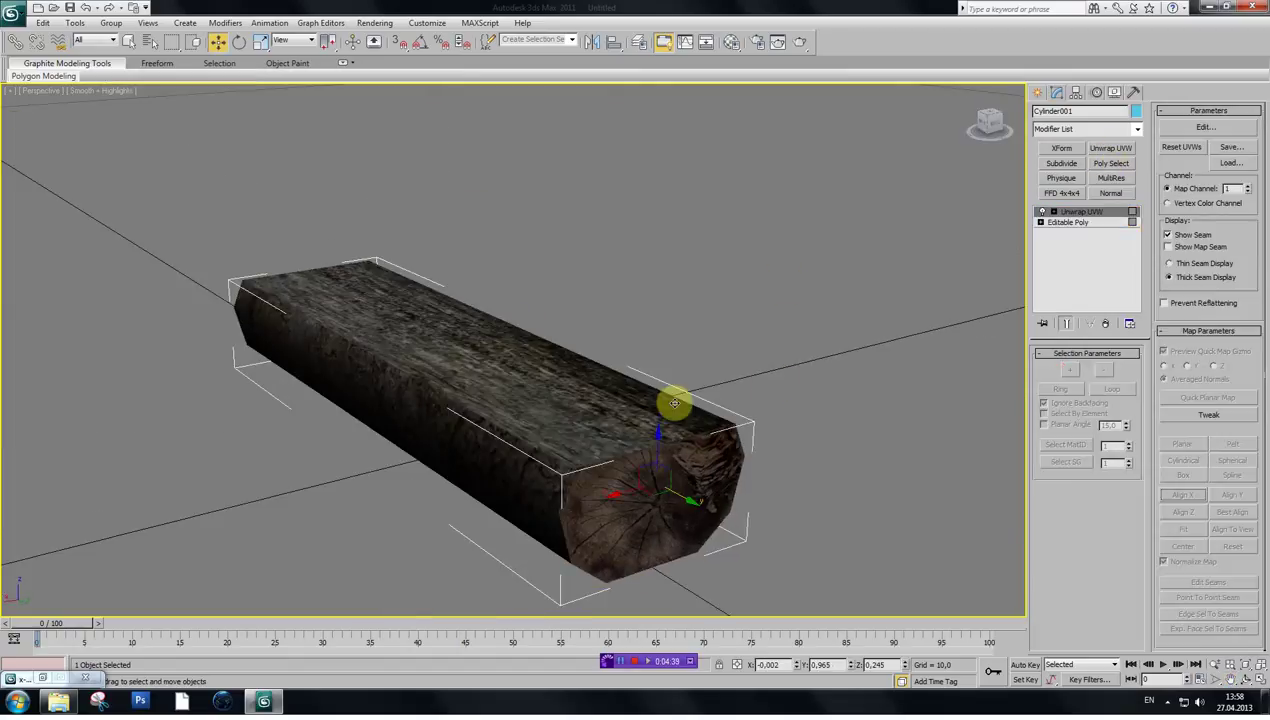
left_click(1105, 325)
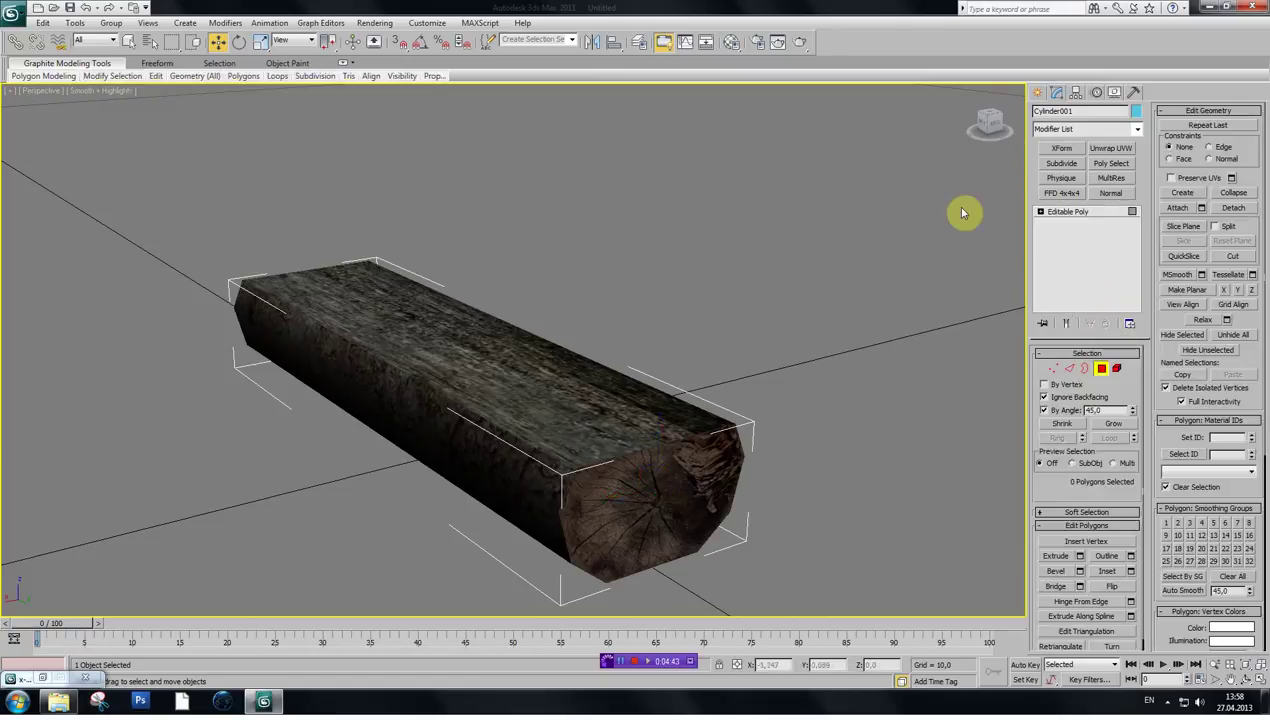
- Leave polygon editing, show the edged faces and apply a Subdivide modifier with size 100 to the log
mouse_move(989, 122)
left_mouse_down()
mouse_move(920, 112)
mouse_move(905, 128)
mouse_move(945, 148)
left_mouse_up()
scroll(708, 280, "down", 5)
scroll(525, 362, "up", 3)
key("ctrl+p")
left_click_drag(527, 372, 553, 374)
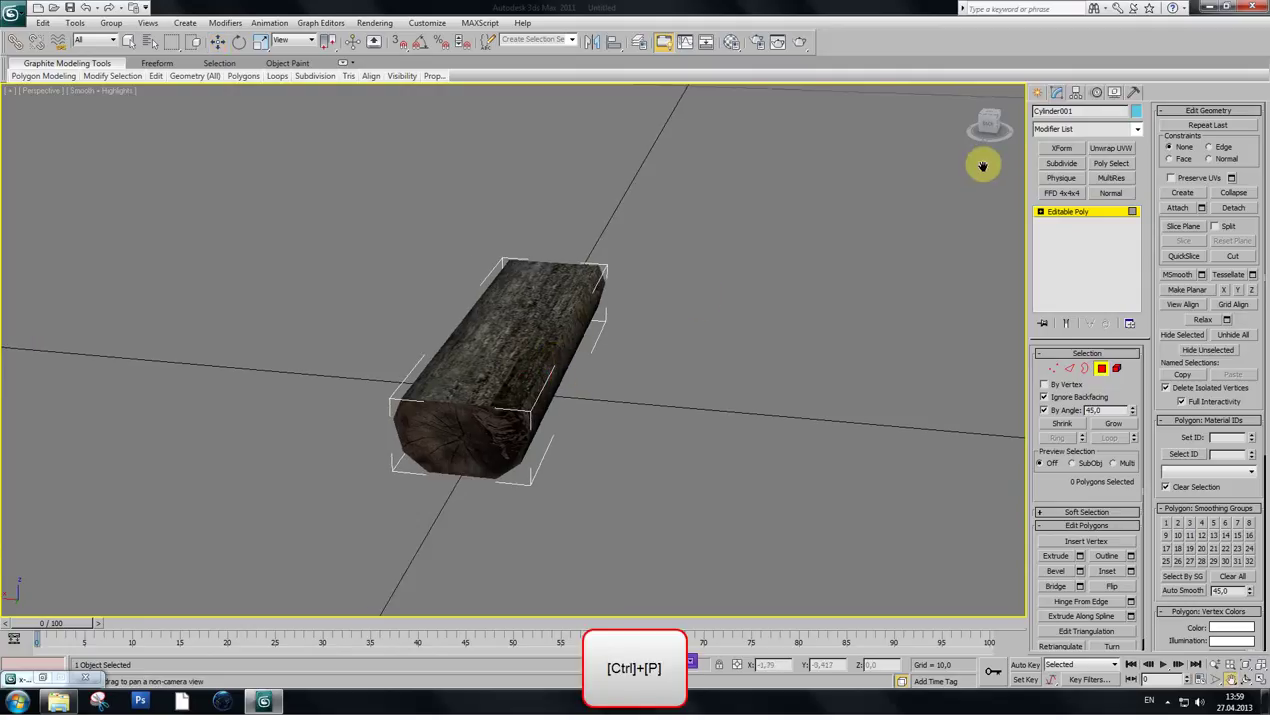
left_click_drag(991, 121, 1047, 118)
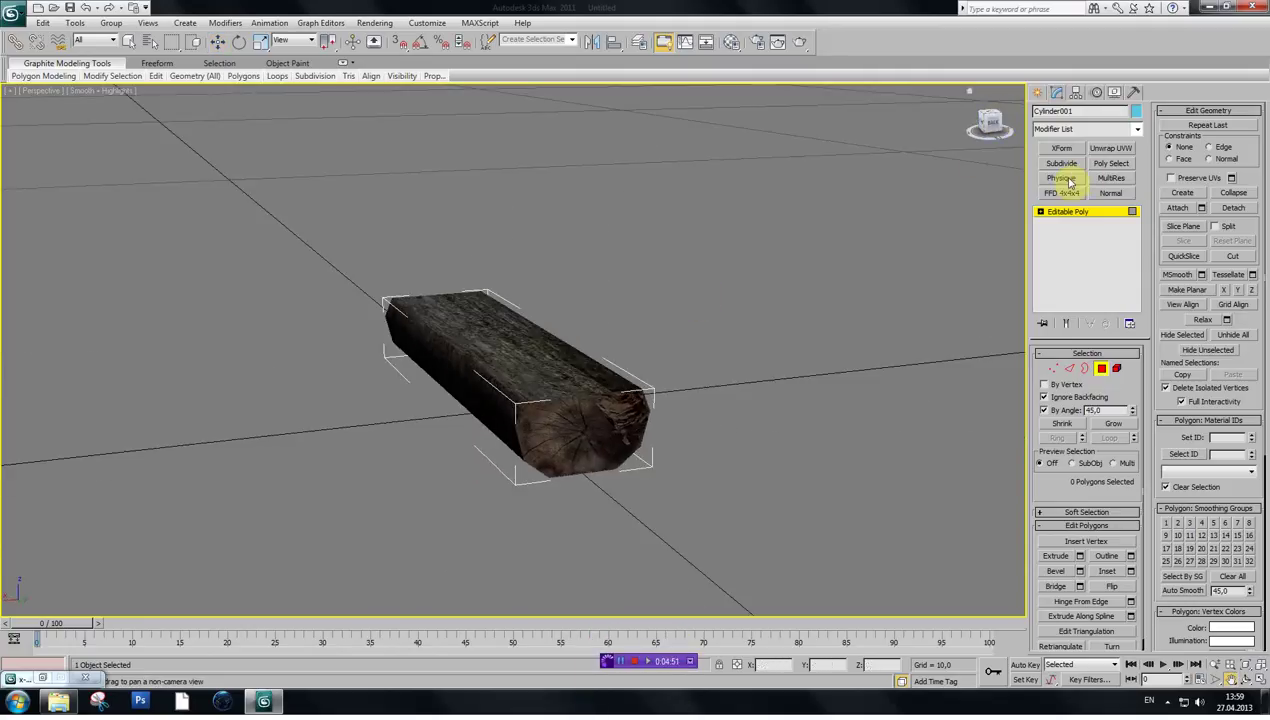
left_click(1068, 213)
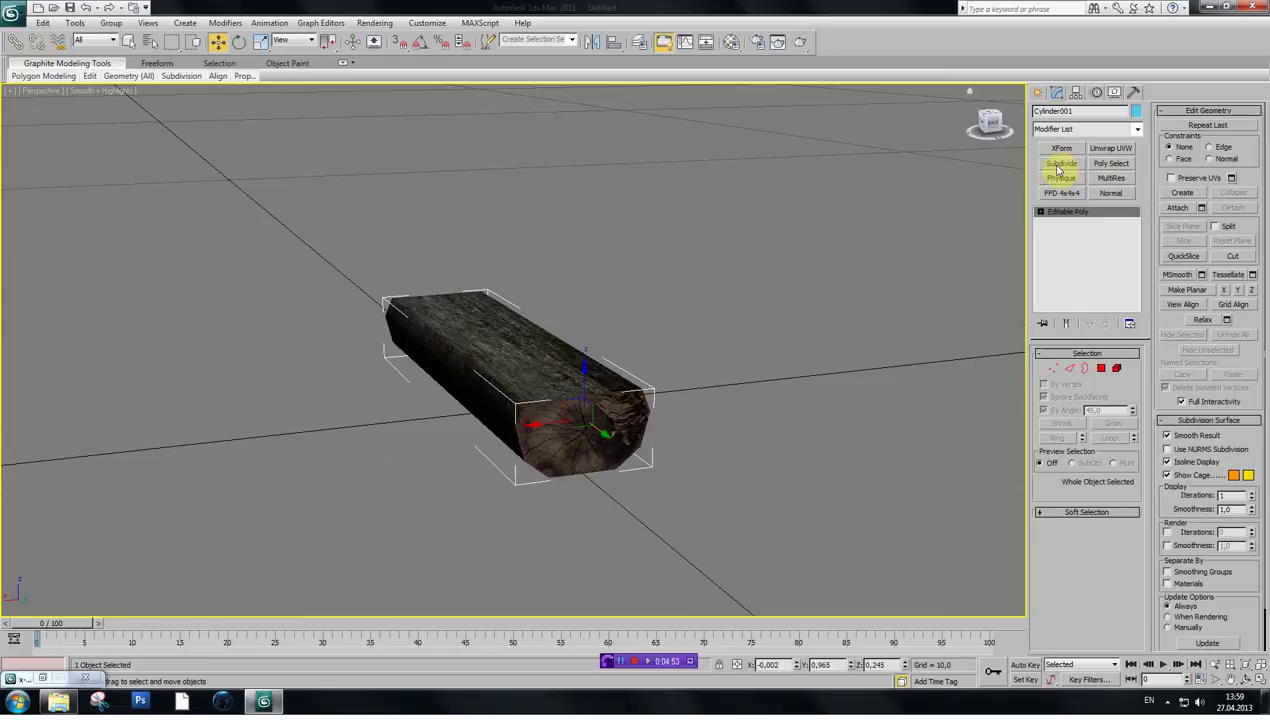
key("F4")
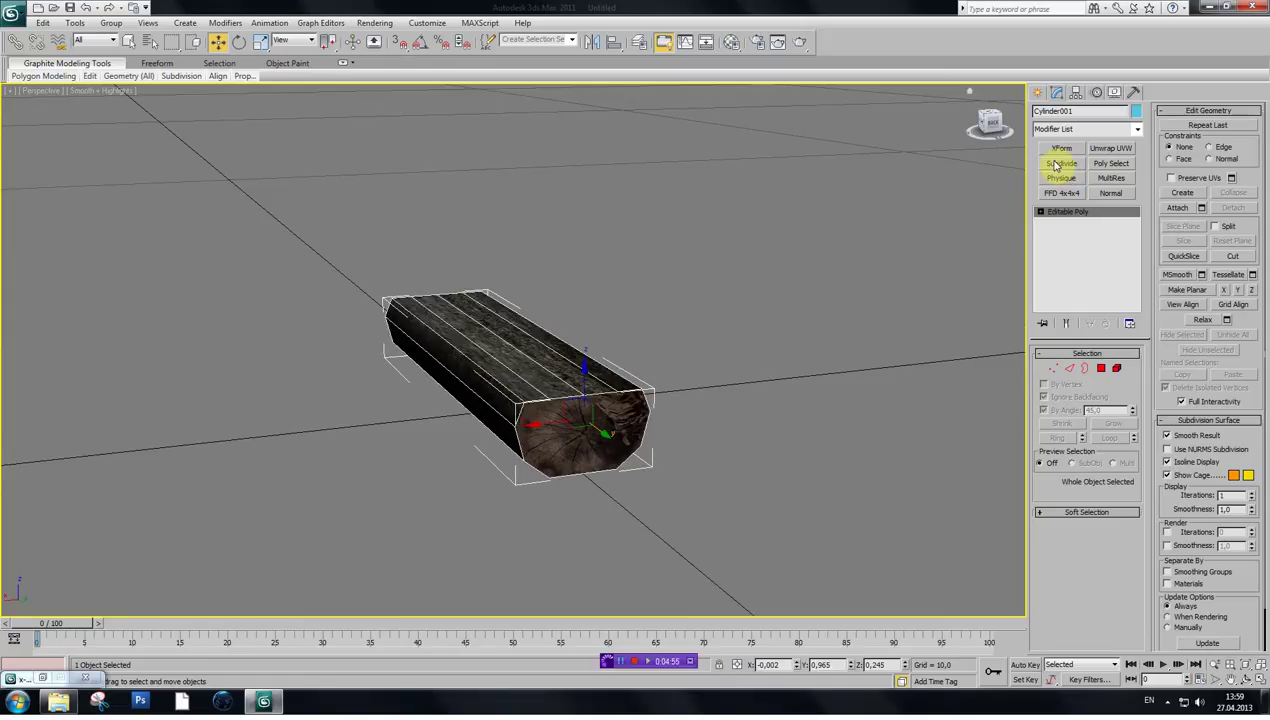
left_click(1060, 163)
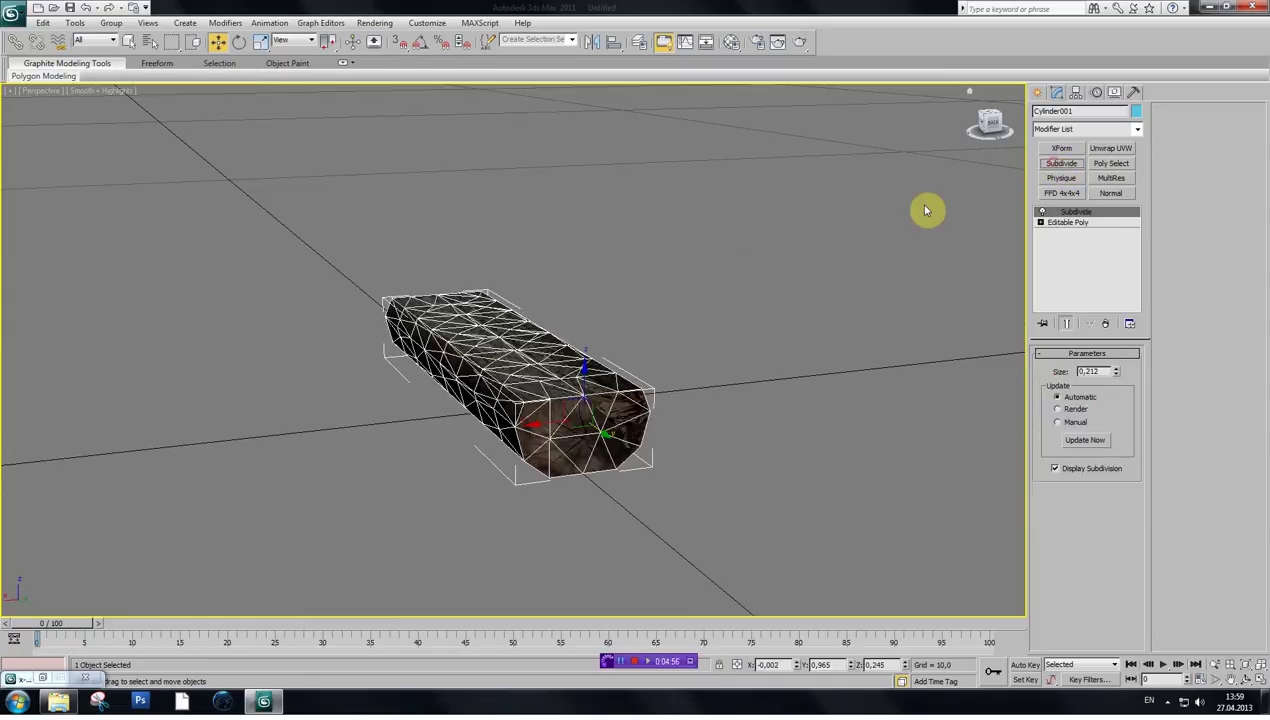
double_click(1101, 372)
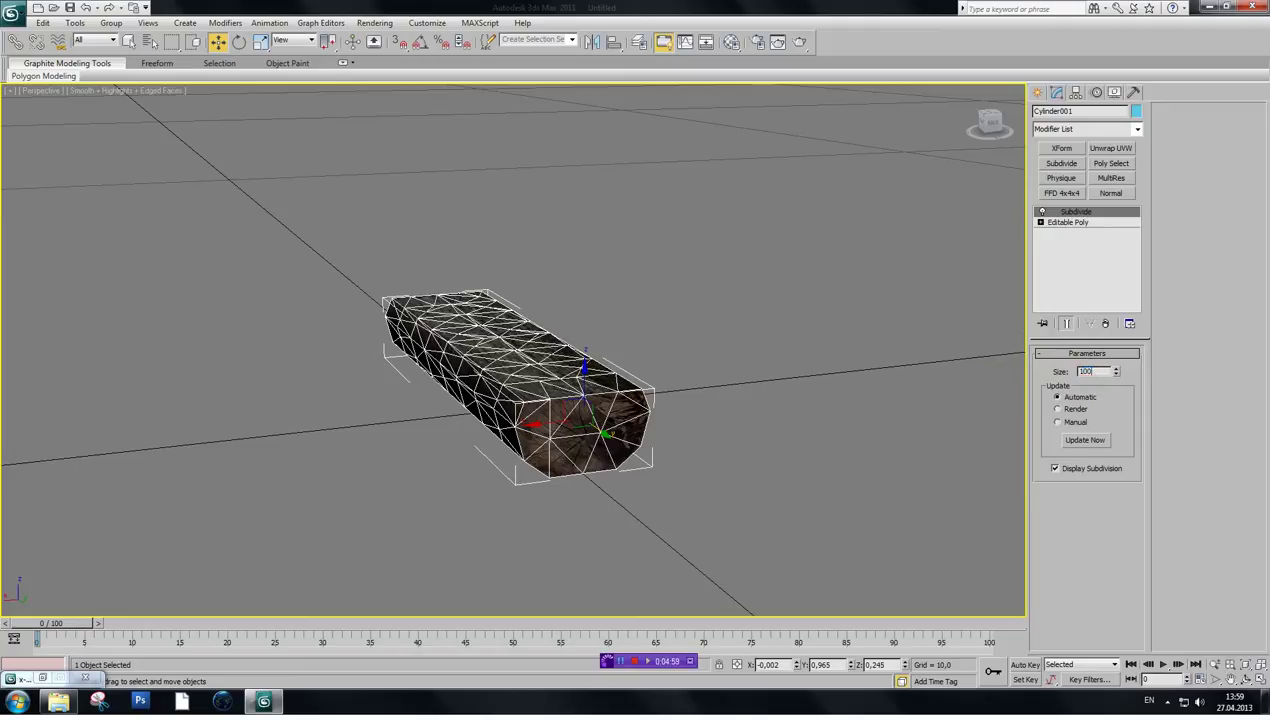
key("Return")
- Switch to a maximized Front view of the log and collapse it to an Editable Poly
key("ctrl+p")
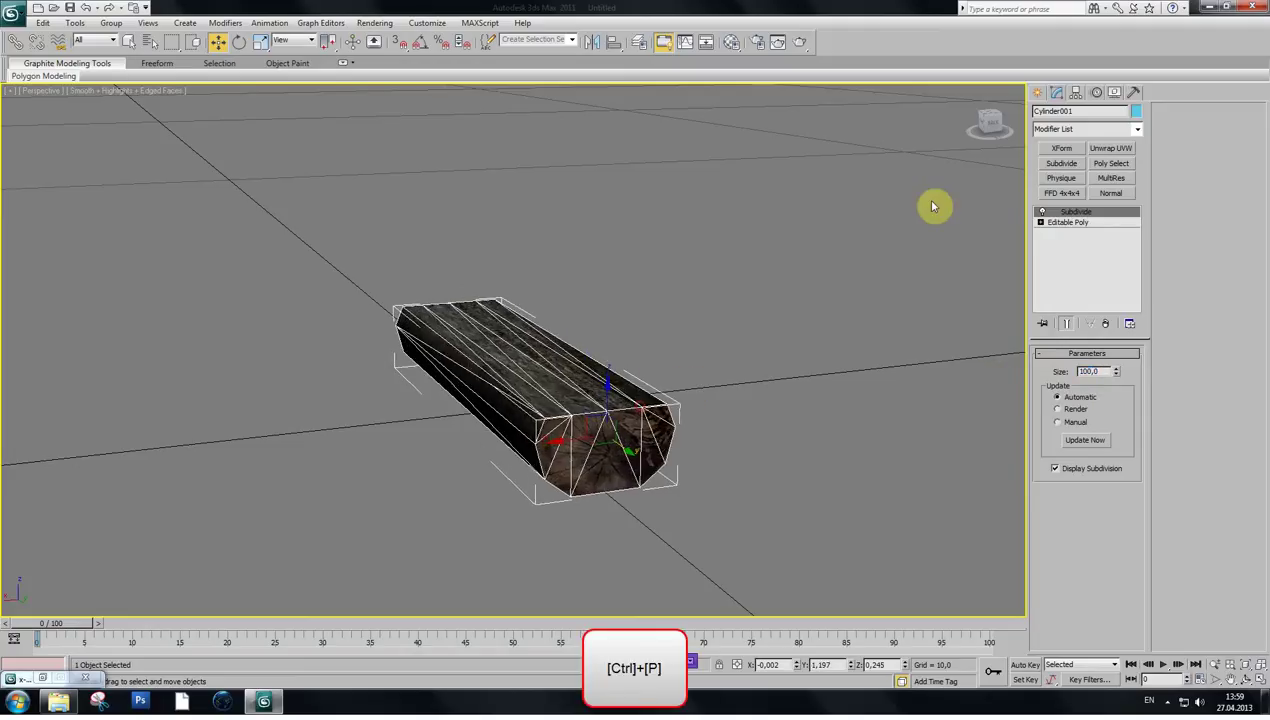
left_click_drag(994, 131, 1008, 139)
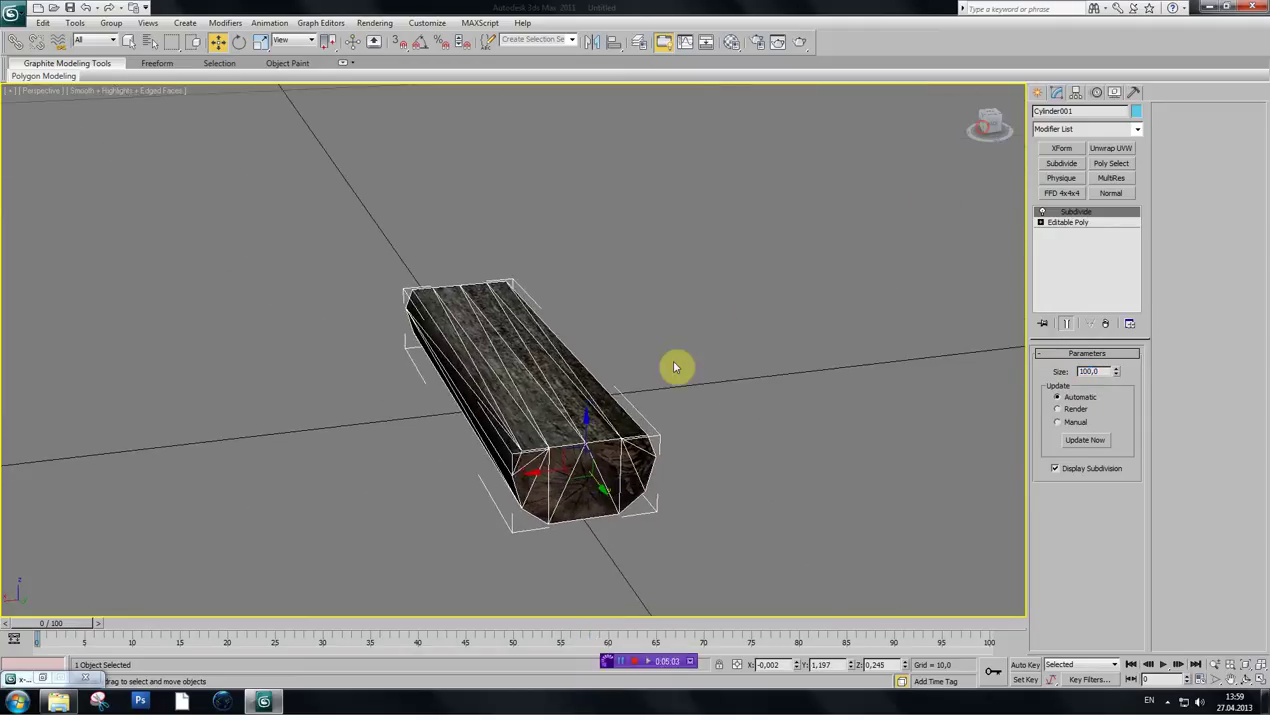
scroll(632, 402, "down", 4)
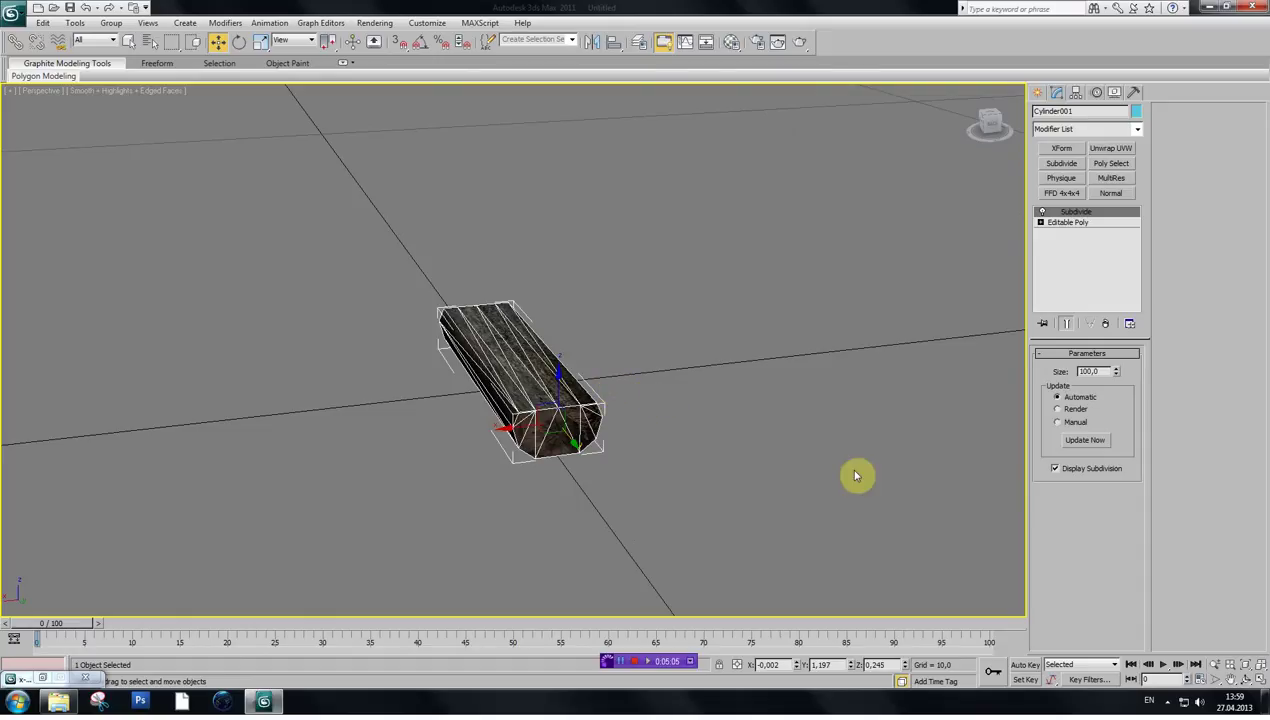
left_click(1260, 680)
key("ctrl+p")
left_click(700, 274)
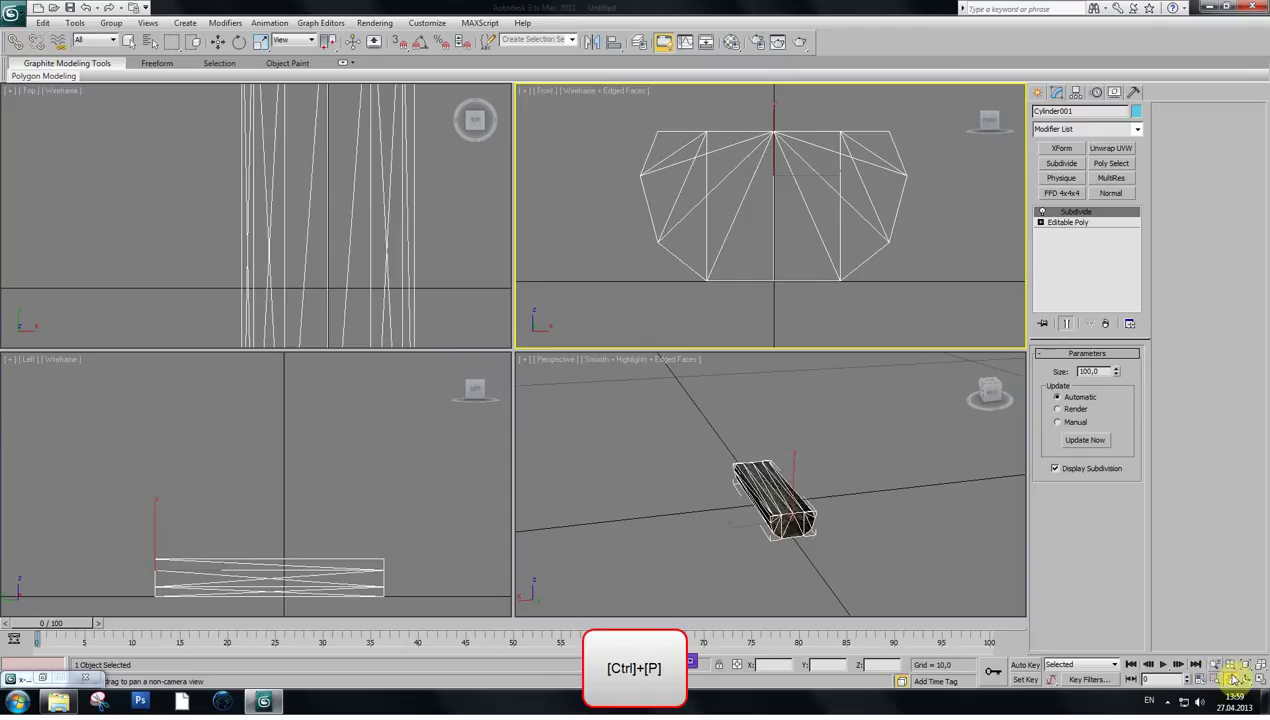
left_click(1259, 680)
left_click_drag(562, 473, 660, 481)
scroll(660, 474, "down", 1)
scroll(668, 446, "up", 1)
right_click(901, 354)
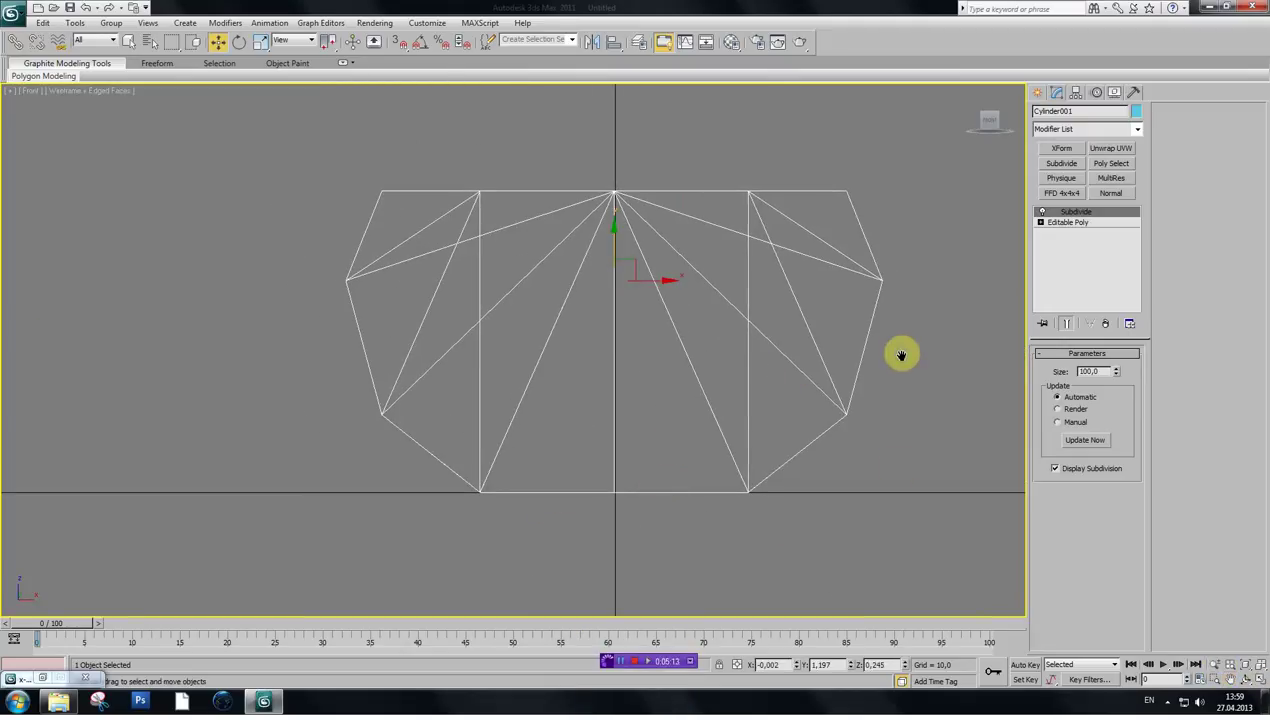
right_click(882, 415)
left_click(998, 545)
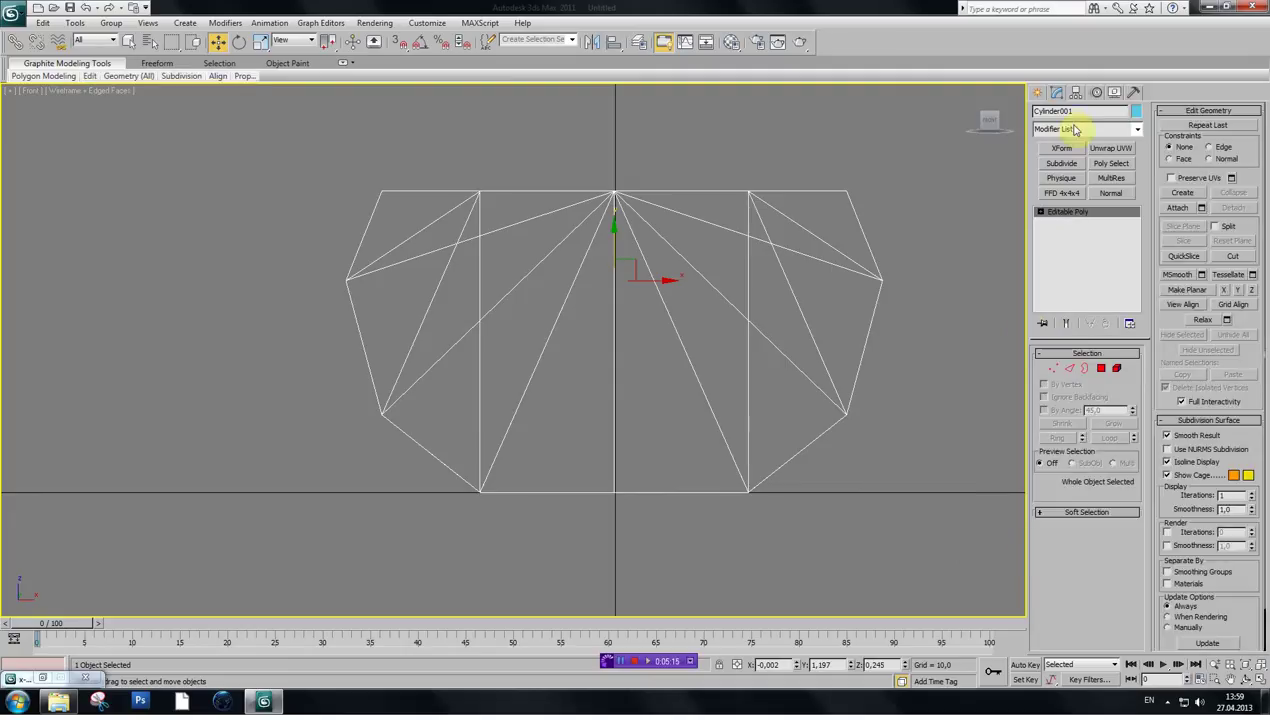
- Draw an open seven-point Line spline in the Front view, running near ground level on both sides and arching over the log
left_click(1035, 93)
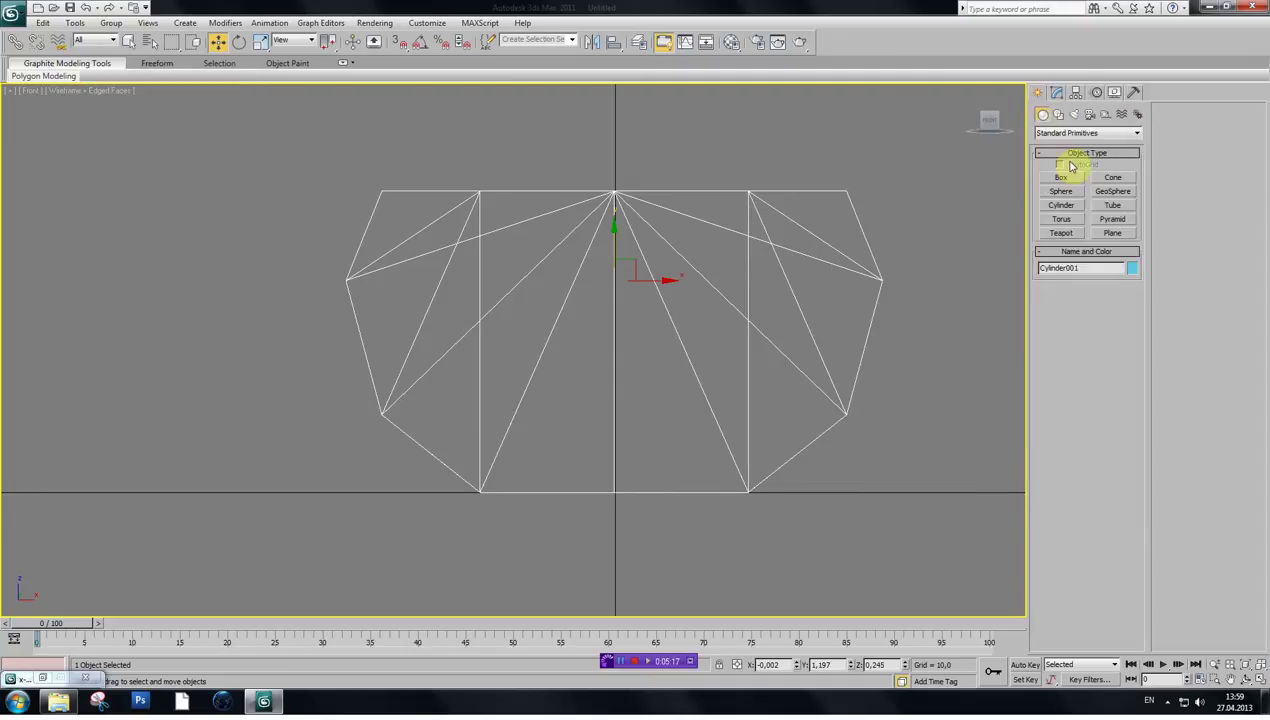
left_click(1058, 114)
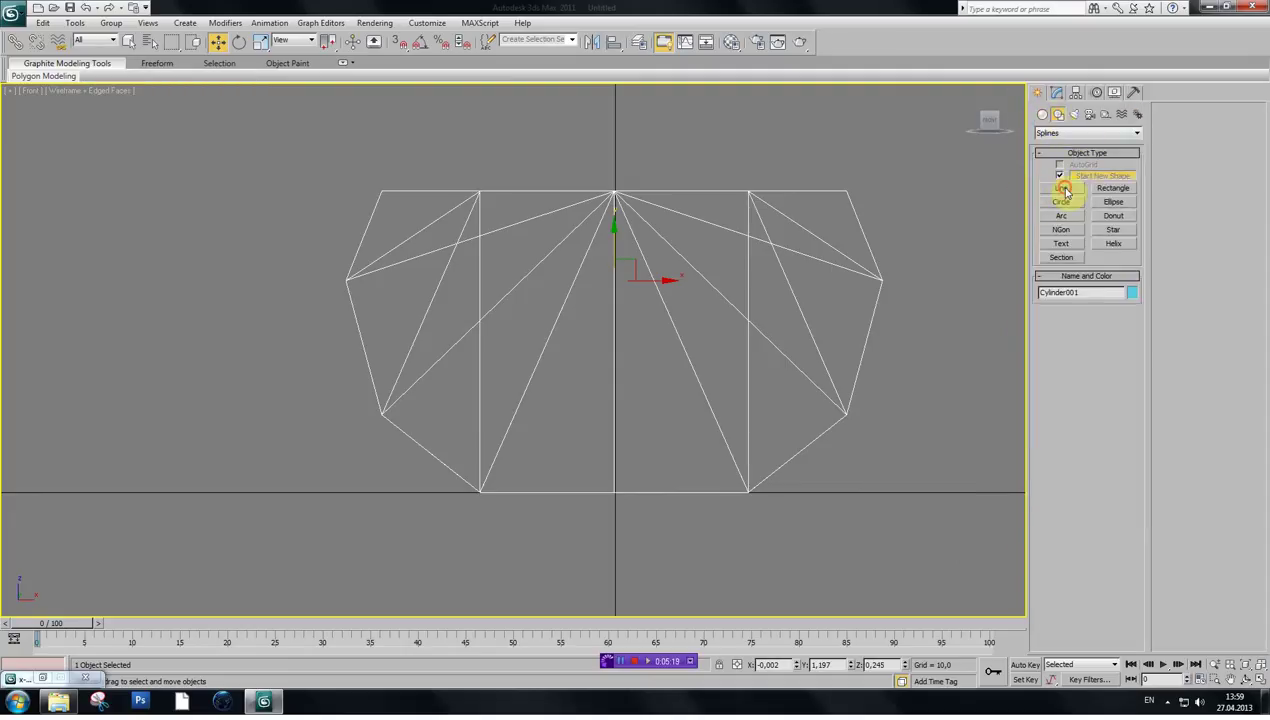
left_click(1062, 189)
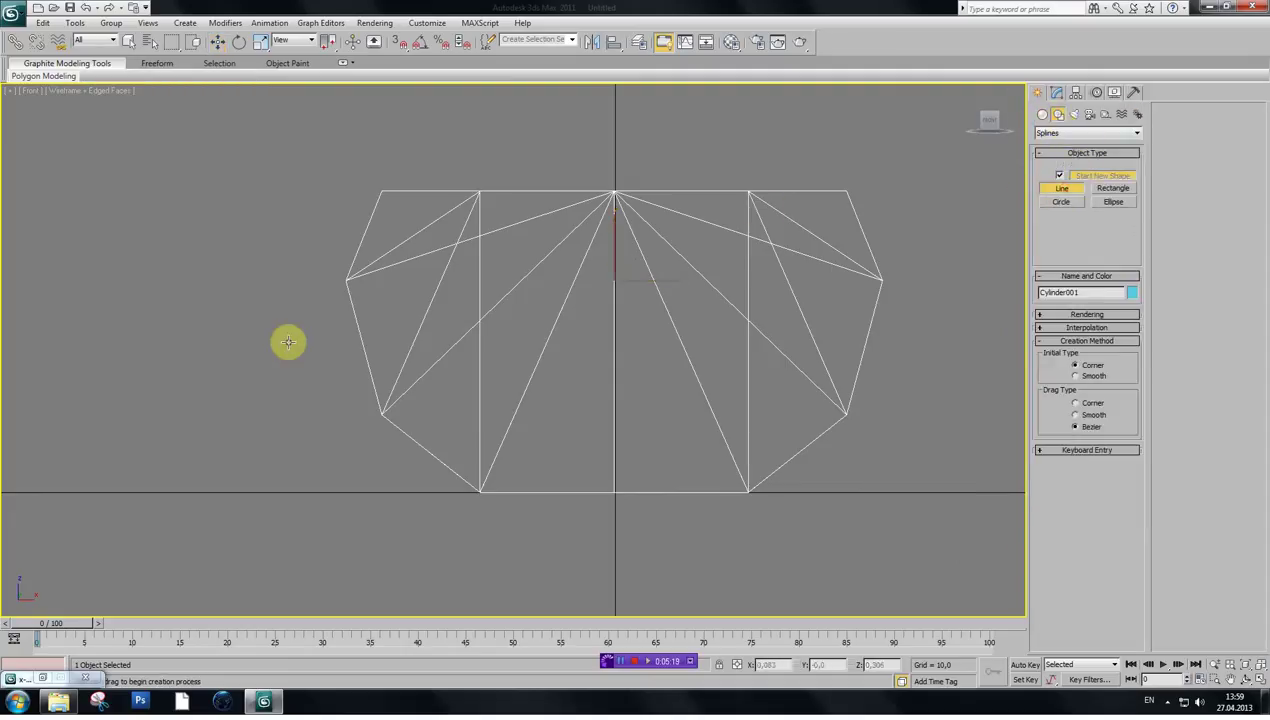
left_click(17, 471)
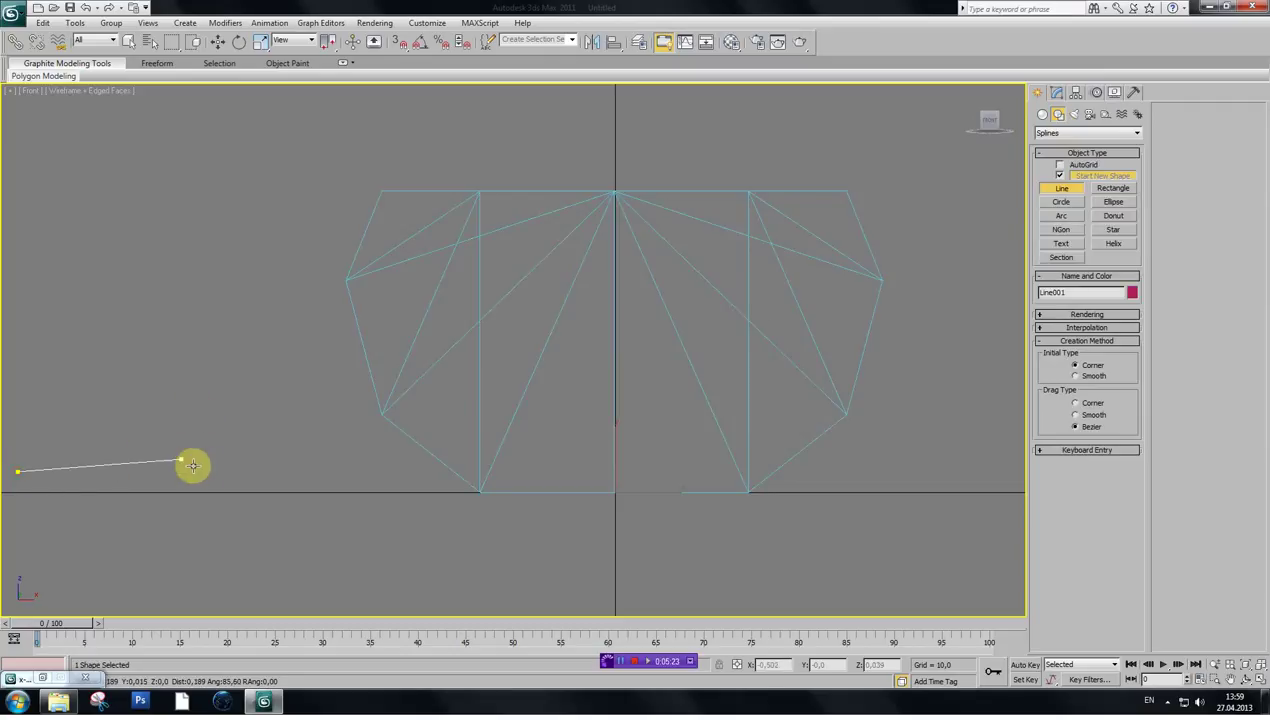
left_click(178, 467)
left_click(355, 192)
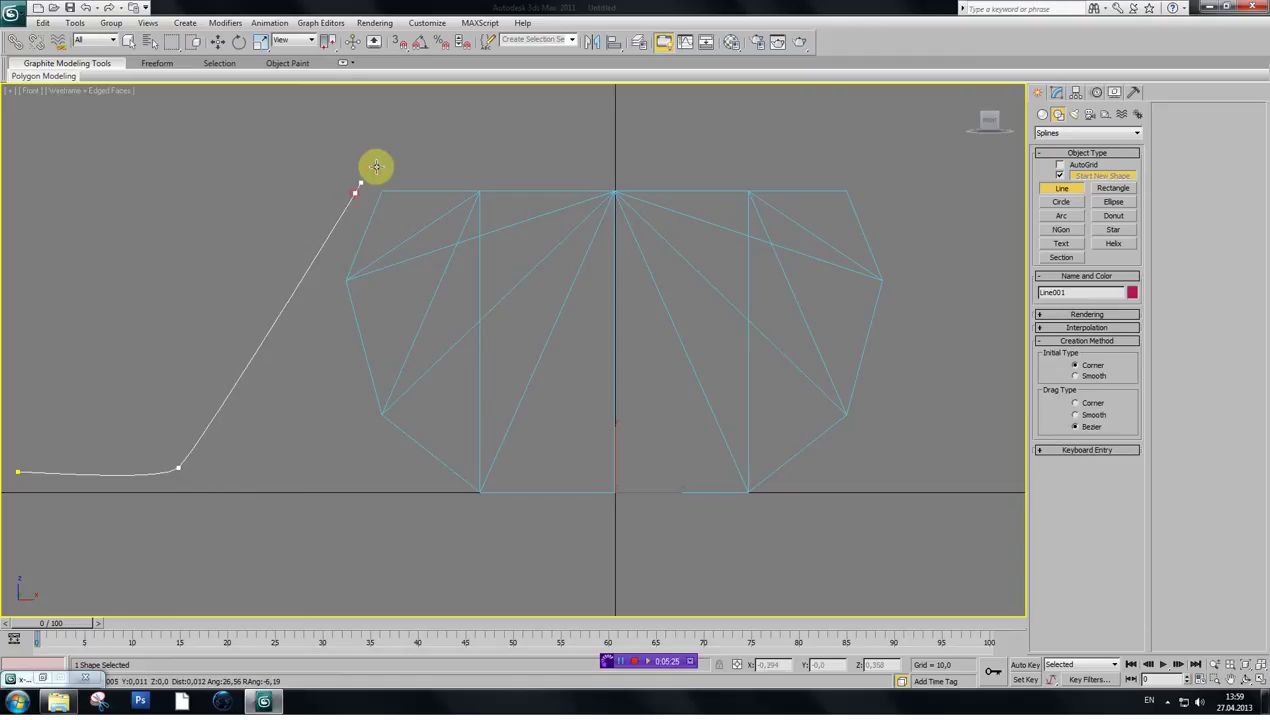
left_click(522, 133)
left_click(895, 144)
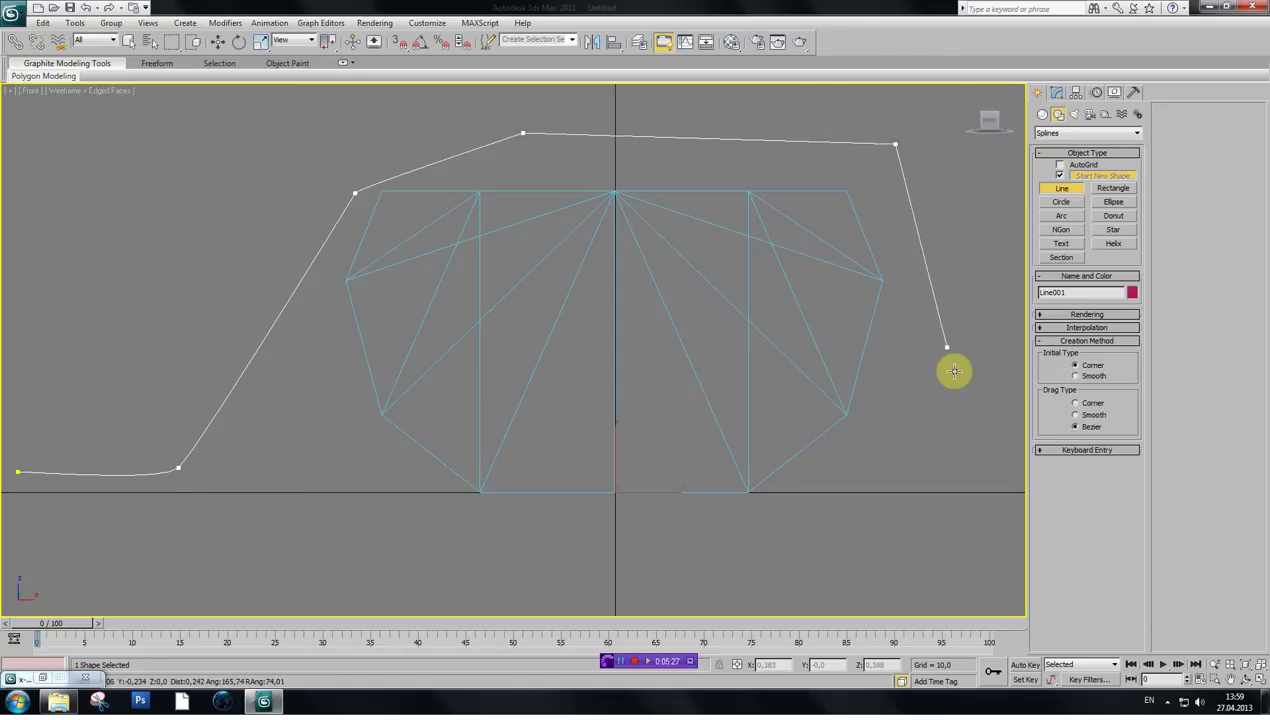
left_click(983, 426)
scroll(983, 426, "down", 3)
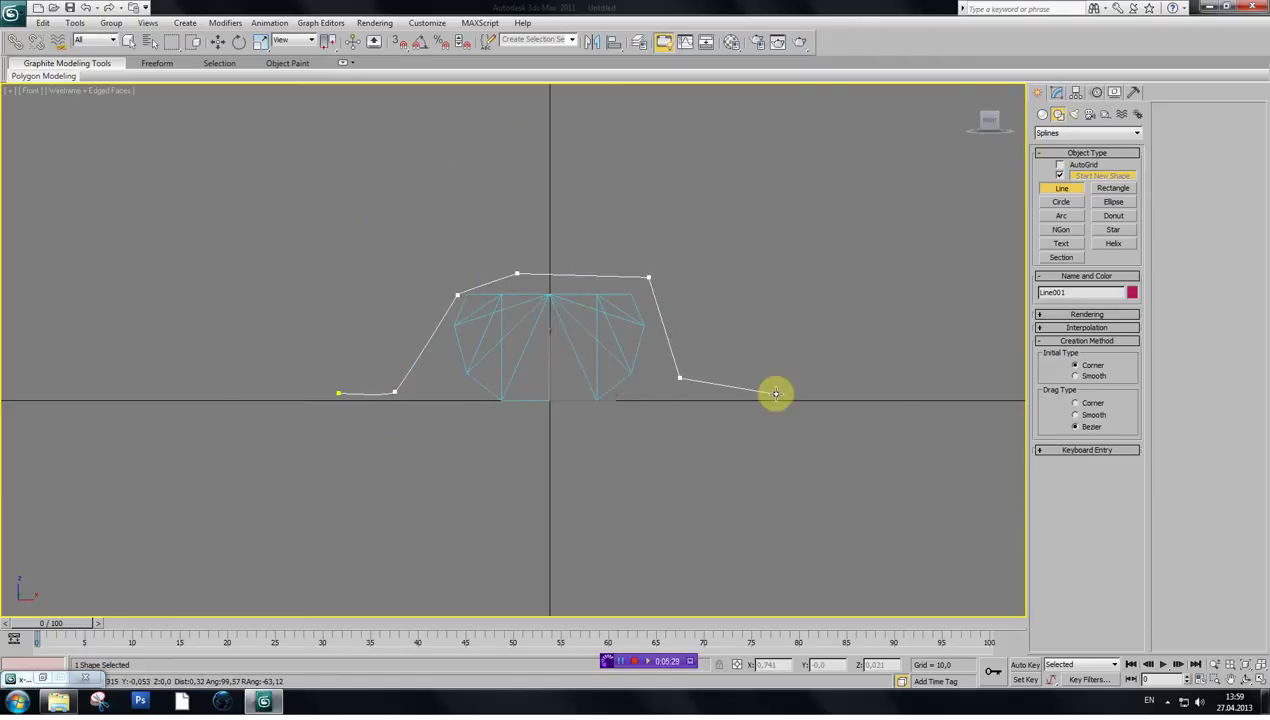
left_click(775, 394)
right_click(775, 394)
scroll(550, 281, "up", 3)
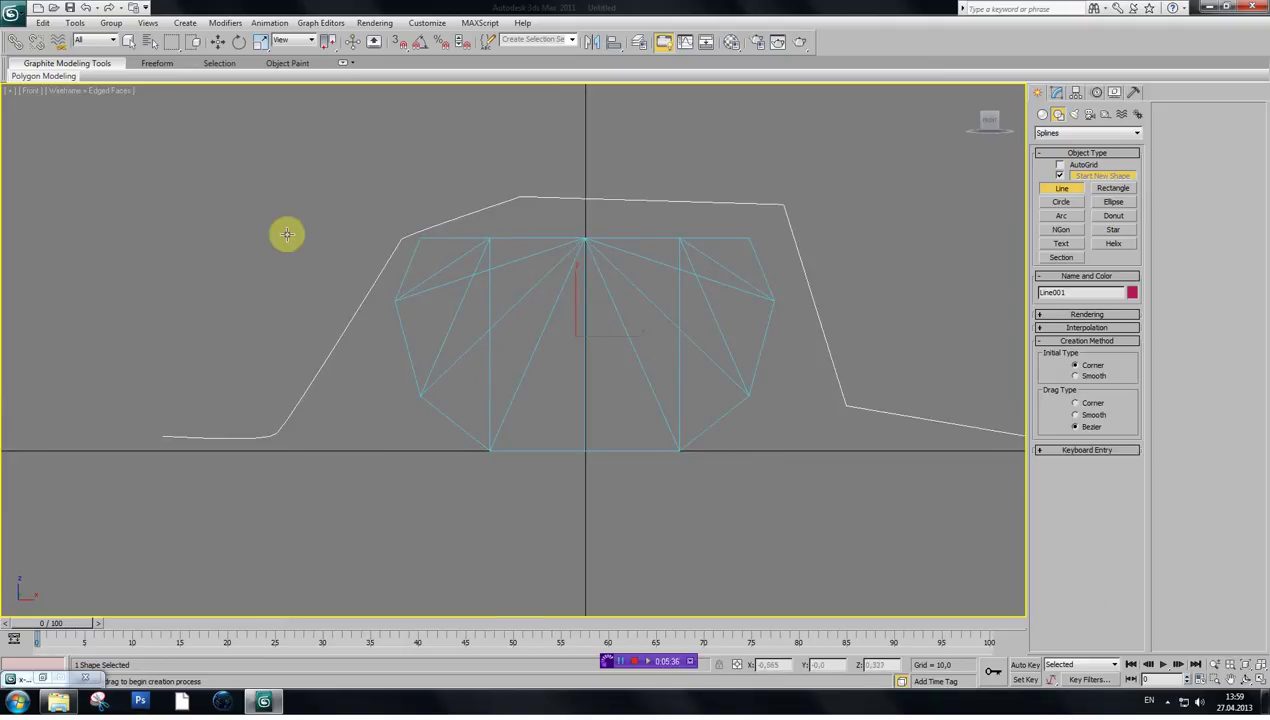
- Enter vertex editing on the line and convert the two vertices over the log's upper left to Bezier
key("ctrl+p")
left_click_drag(520, 243, 467, 241)
left_click(1057, 95)
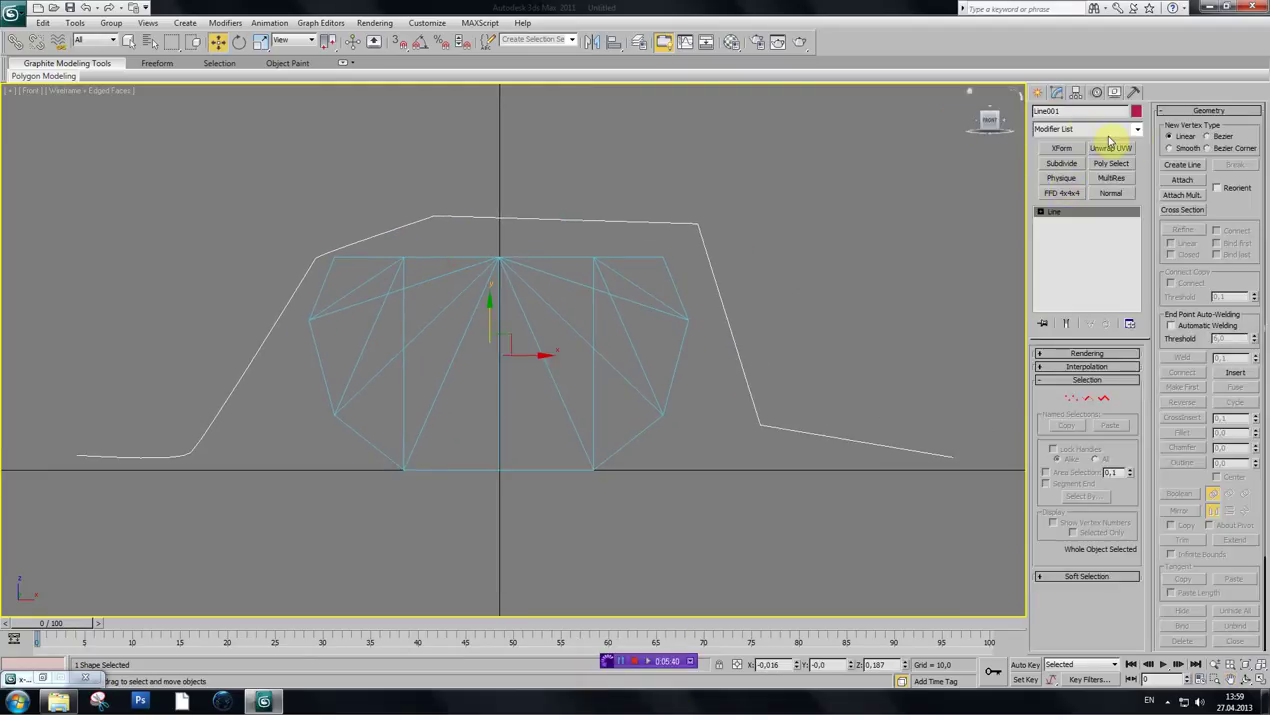
left_click(1073, 400)
left_click_drag(284, 223, 354, 295)
left_click_drag(395, 188, 457, 235, "ctrl")
right_click(427, 211)
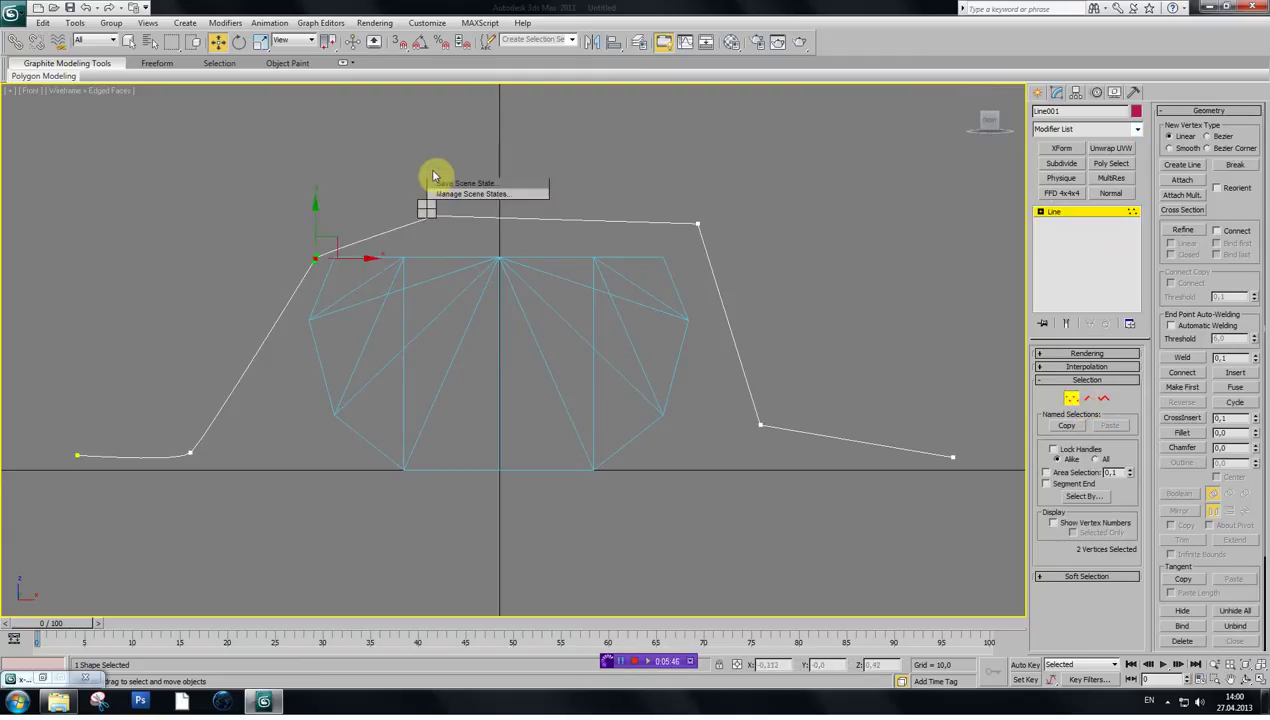
left_click(406, 119)
left_click(500, 235)
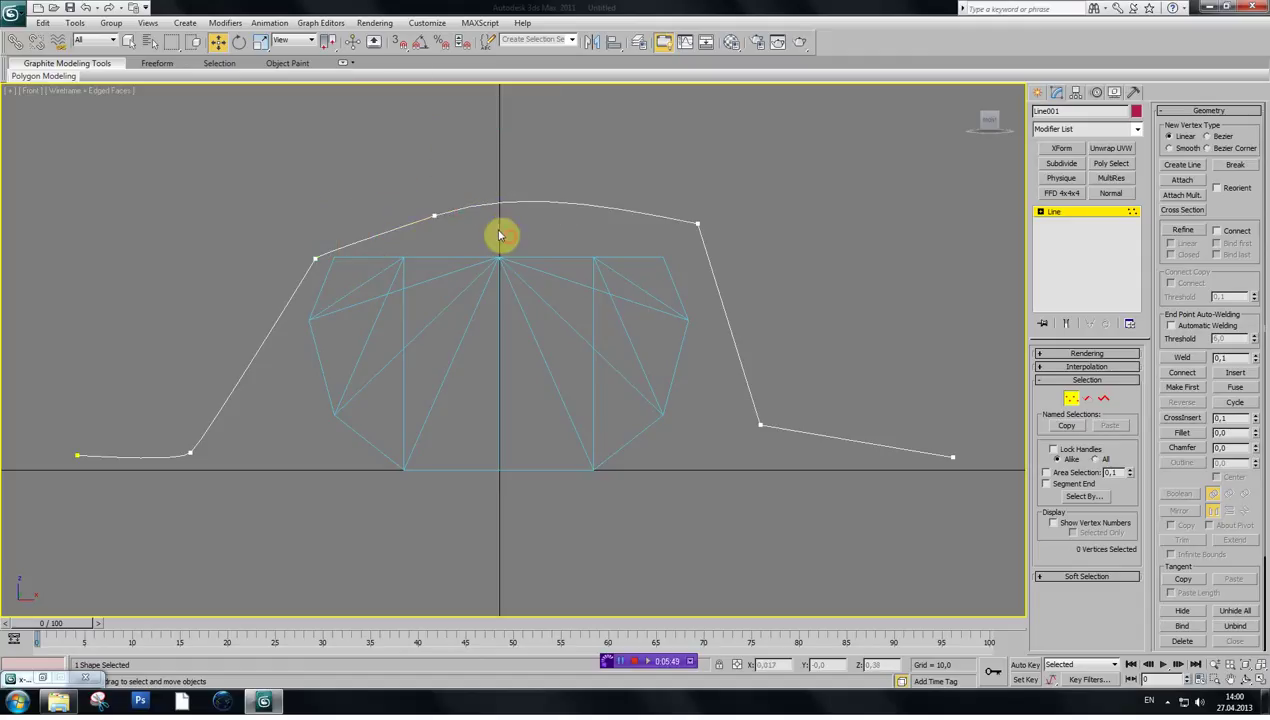
left_click(434, 216)
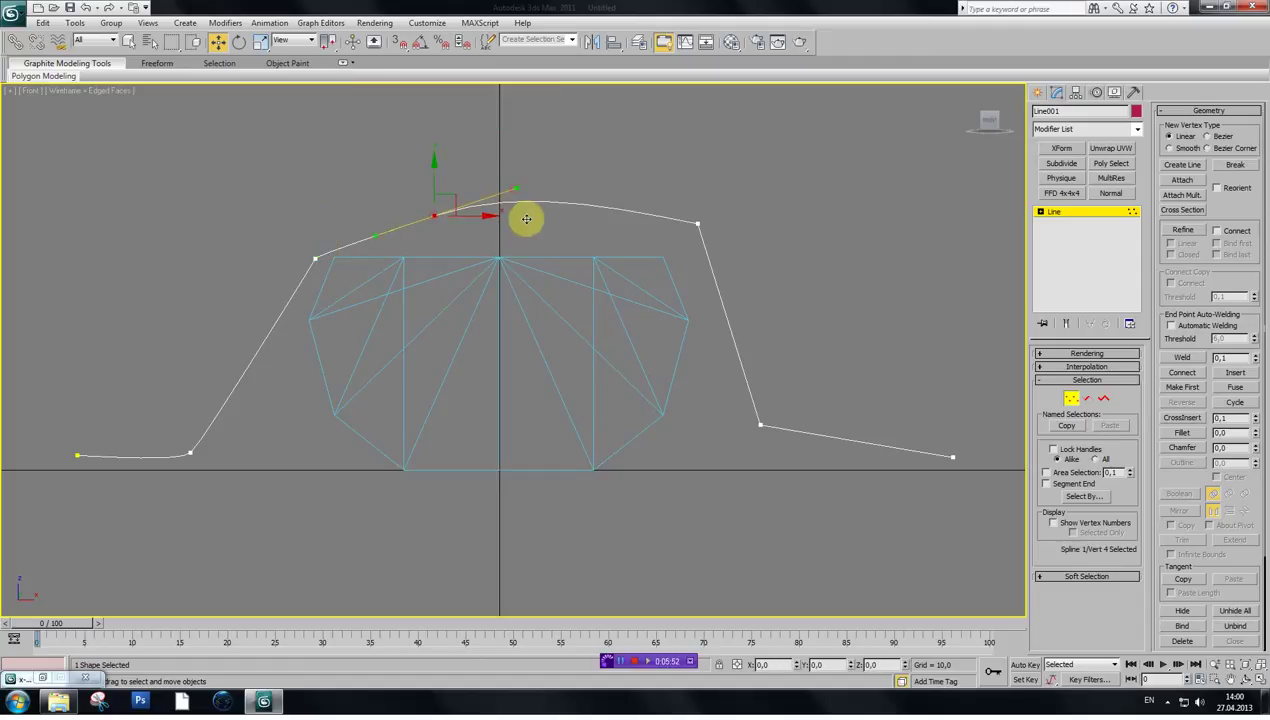
left_click_drag(268, 178, 482, 331)
right_click(338, 257)
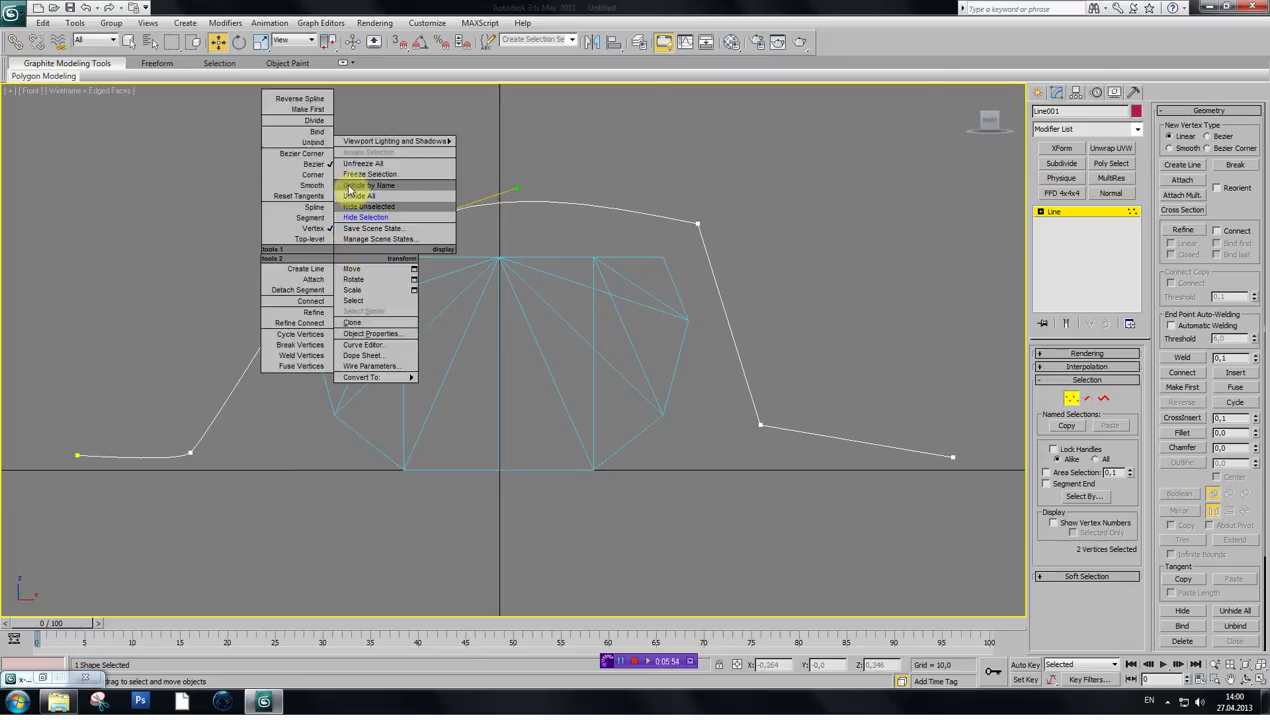
left_click(540, 217)
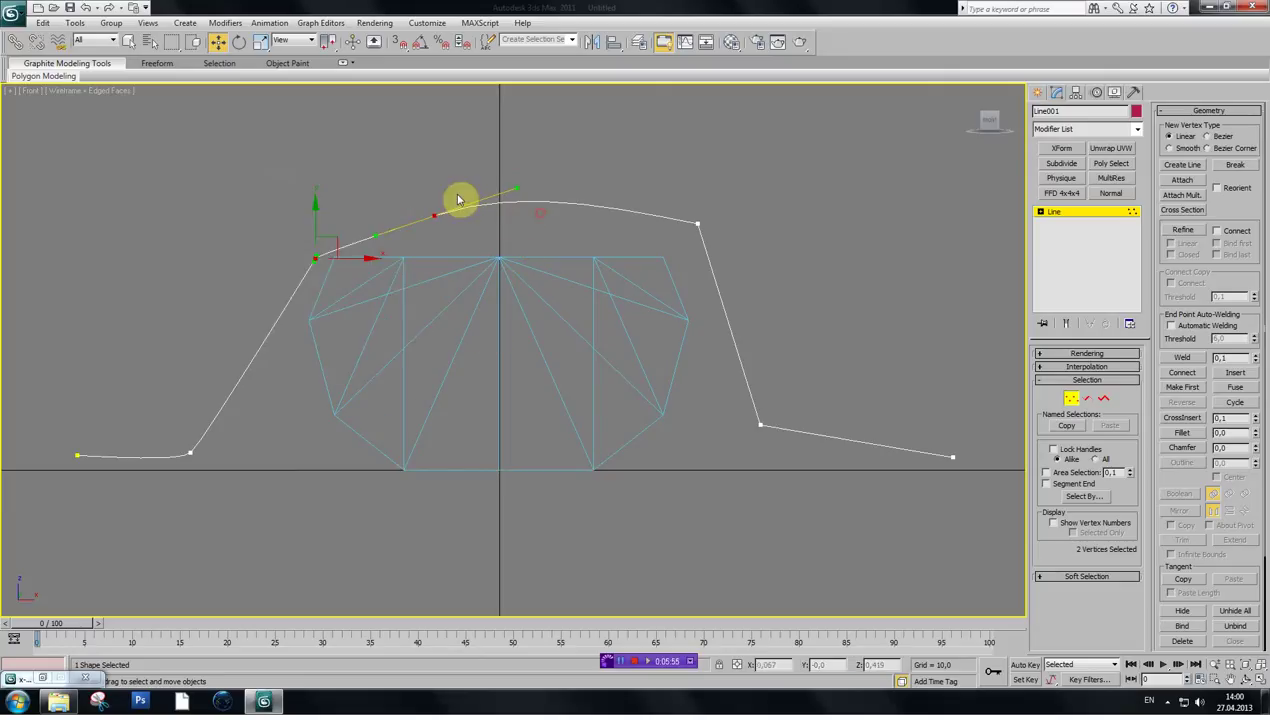
- Rotate the tangents of the two upper-left Bezier vertices to smooth the curve across the log's top
left_click(238, 43)
left_click(440, 291)
left_click_drag(293, 237, 328, 293)
left_click_drag(347, 231, 367, 252)
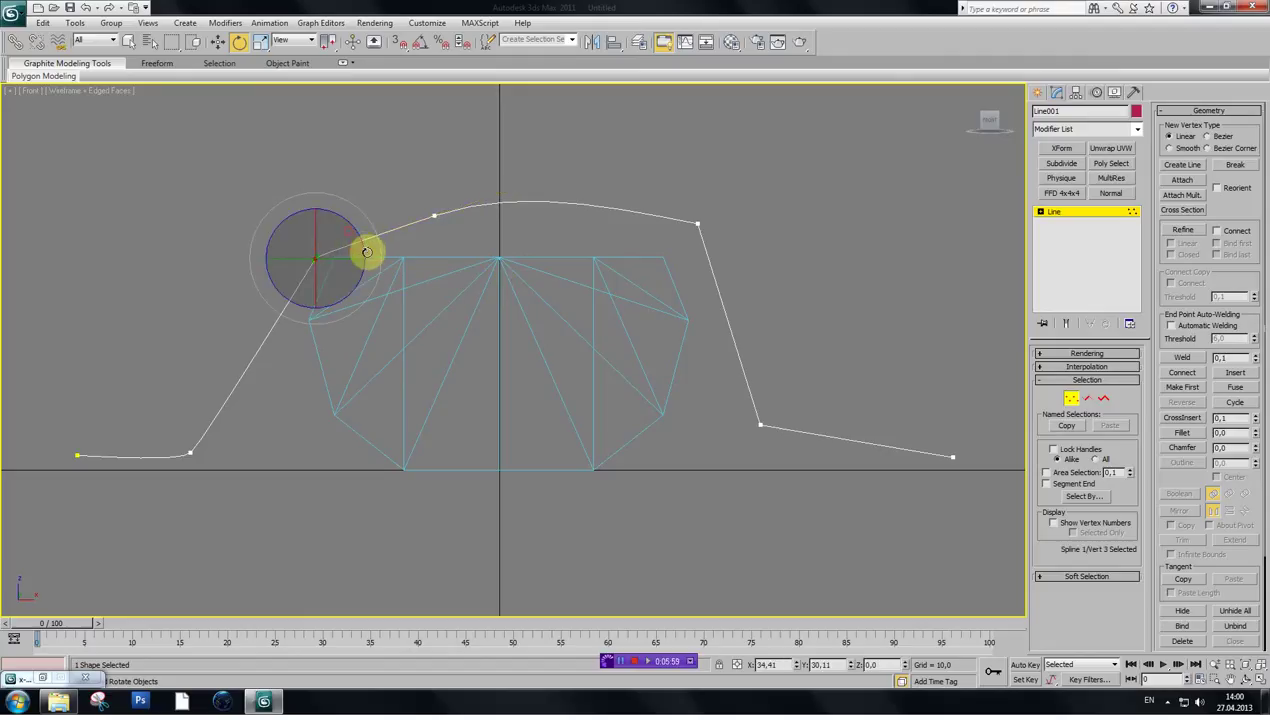
left_click(434, 215)
left_click_drag(477, 199, 495, 205)
- Scale up the tangent handles of the vertex at the log's upper-left corner and rotate them to round the bend
left_click(315, 258)
left_click_drag(328, 254, 390, 282)
left_click(261, 42)
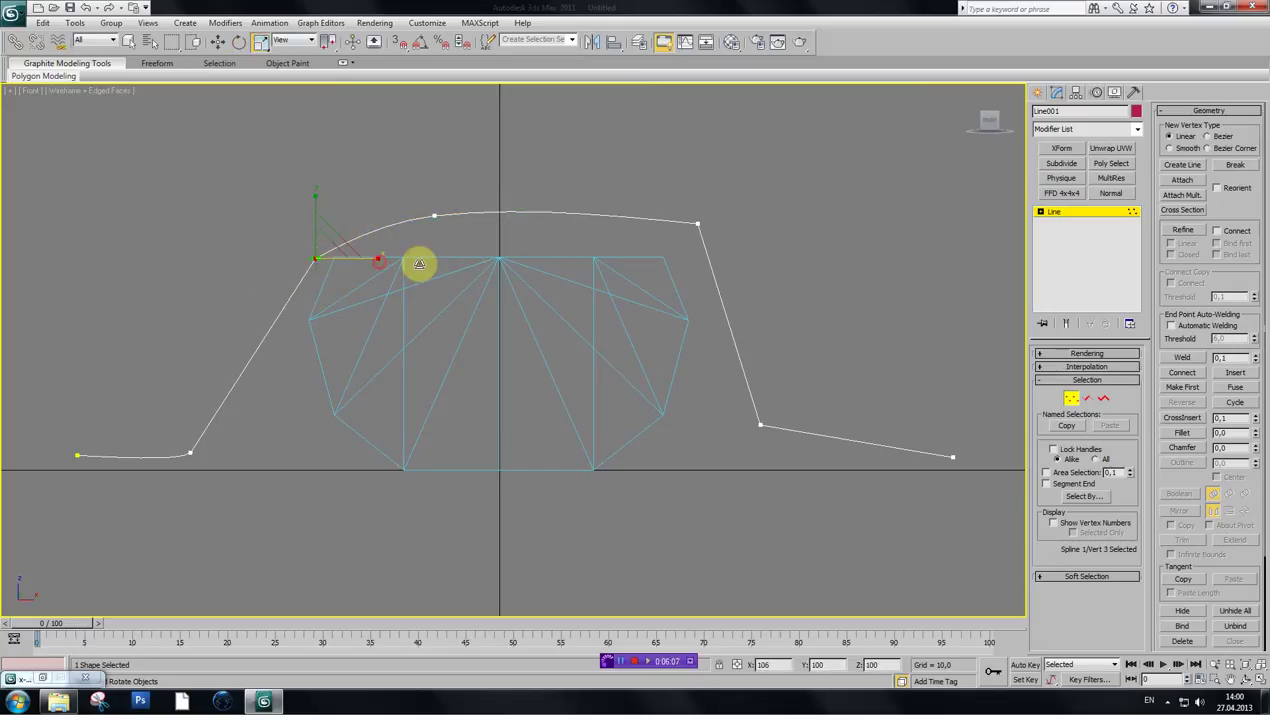
left_click(239, 42)
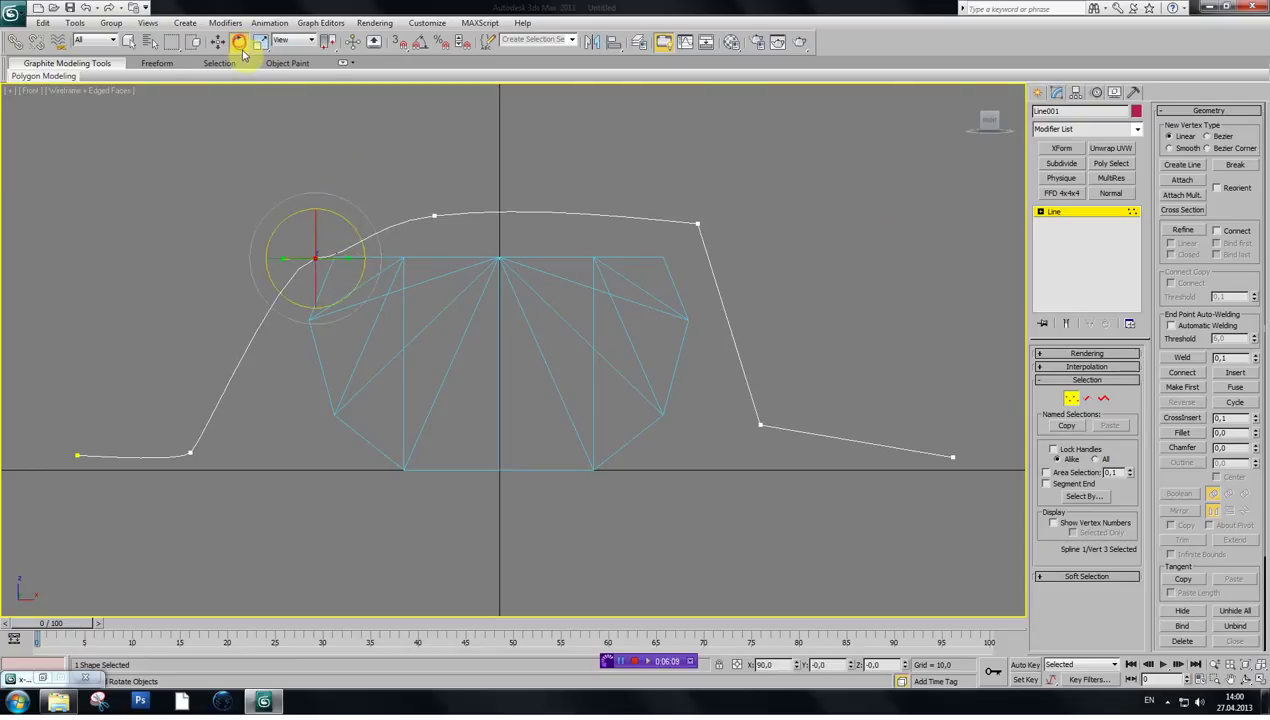
left_click_drag(349, 227, 308, 189)
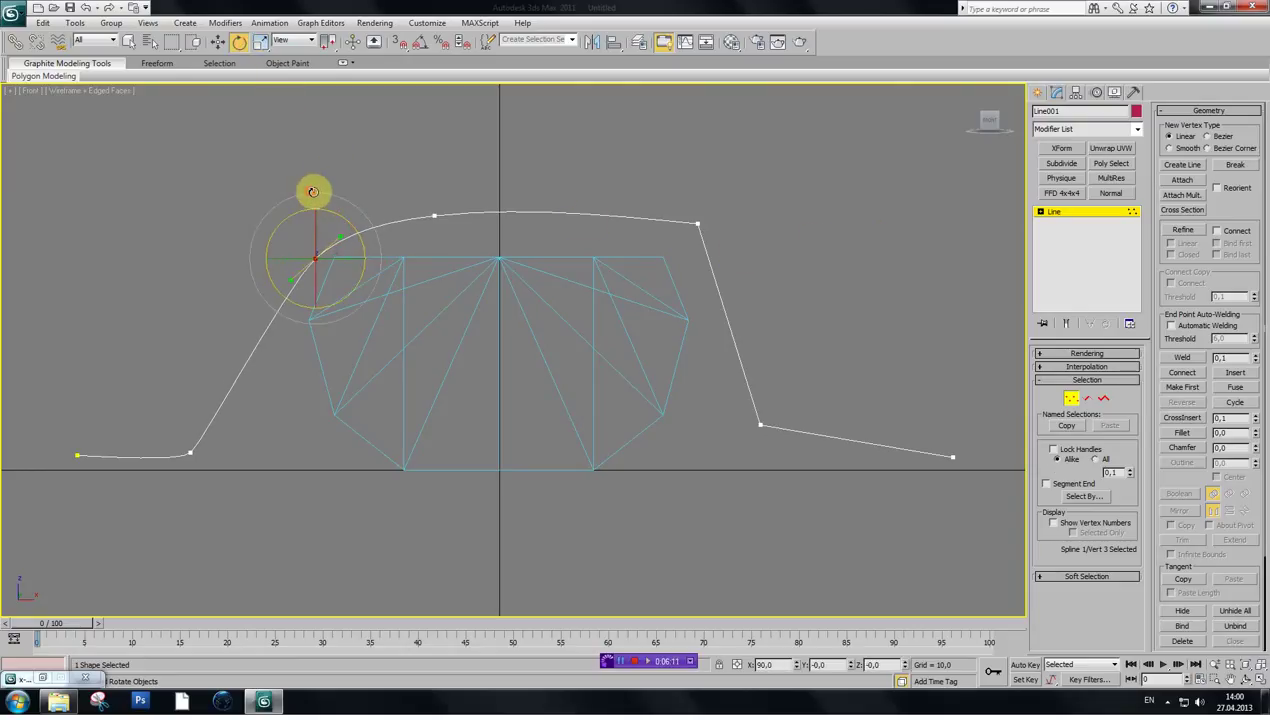
- Convert the upper-right vertex to Bezier, tilt its tangent downward and move it close to the log's upper-right corner
left_click(697, 222)
right_click(704, 244)
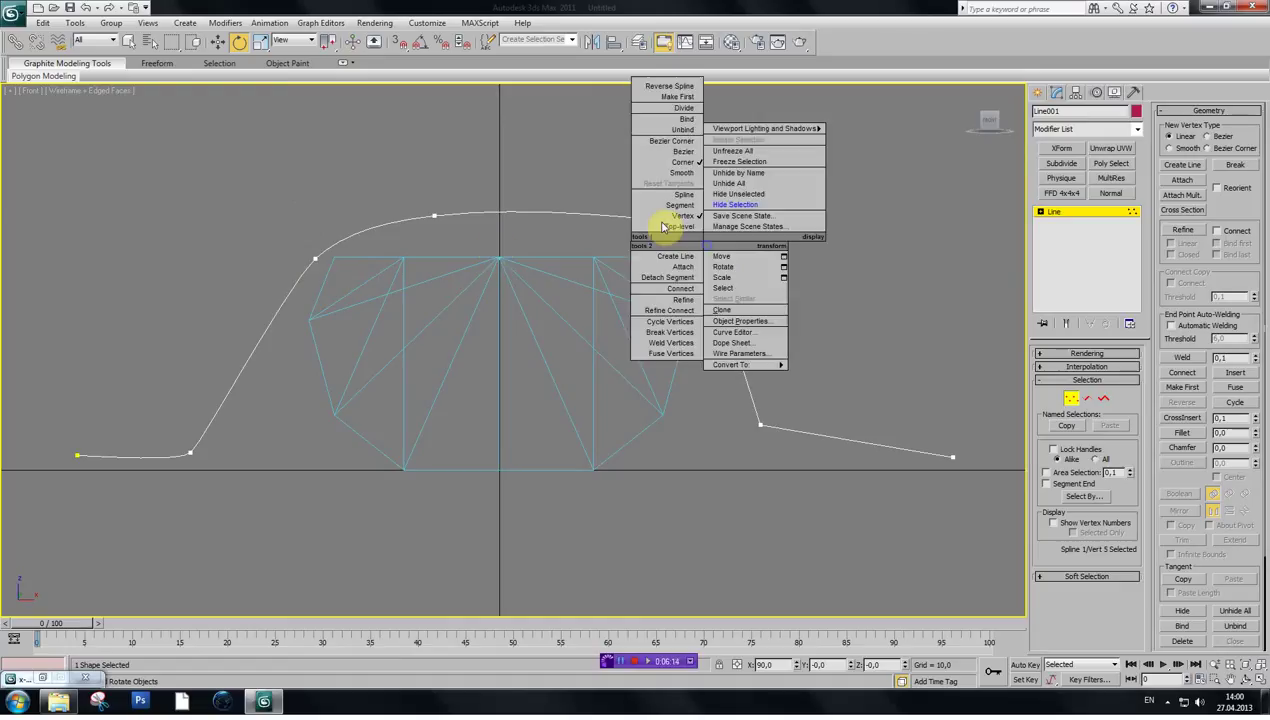
left_click(684, 152)
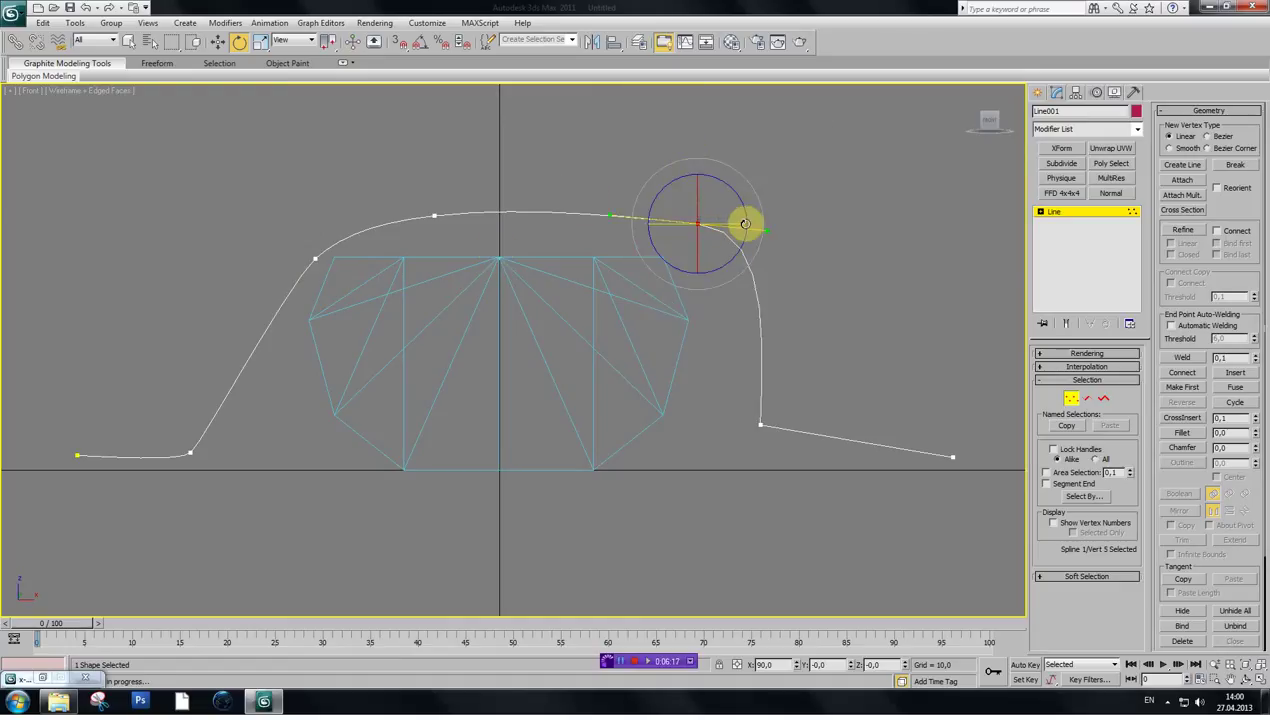
left_click_drag(743, 207, 688, 228)
left_click(219, 42)
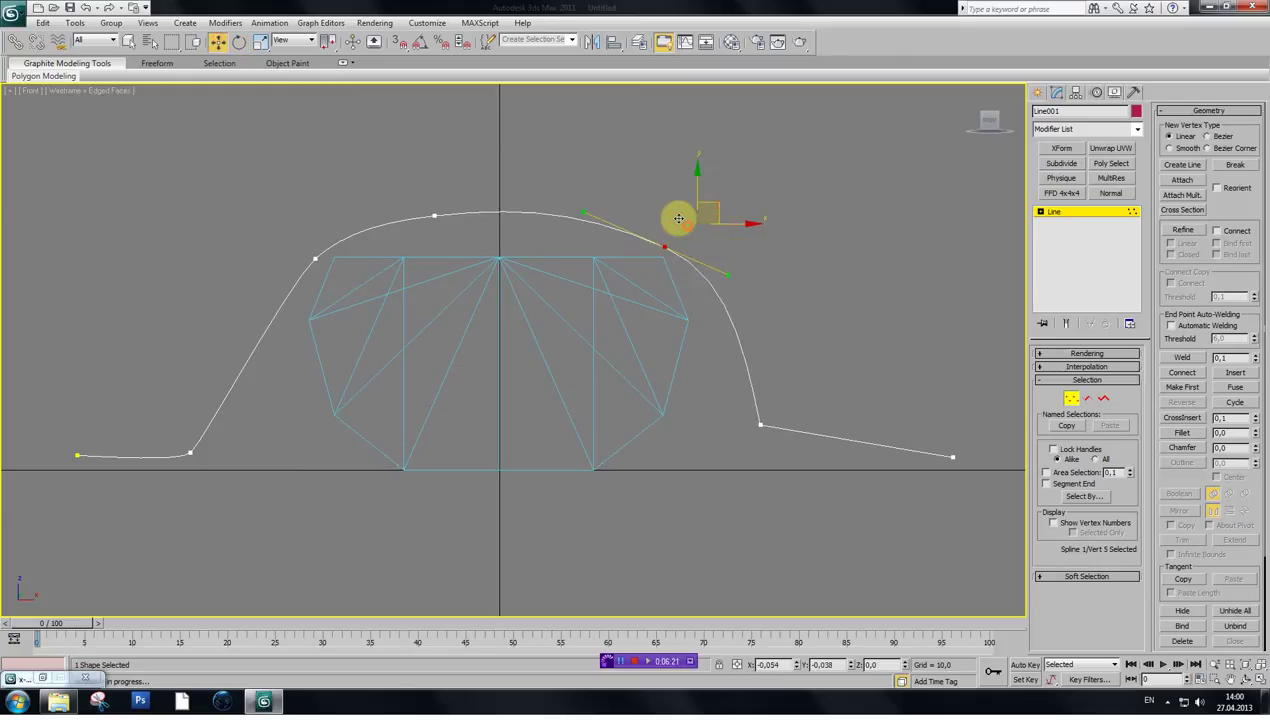
- Lower the top vertex towards the log's upper face and shift the upper-left vertex to the log's corner
left_click(436, 213)
left_click_drag(453, 195, 458, 220)
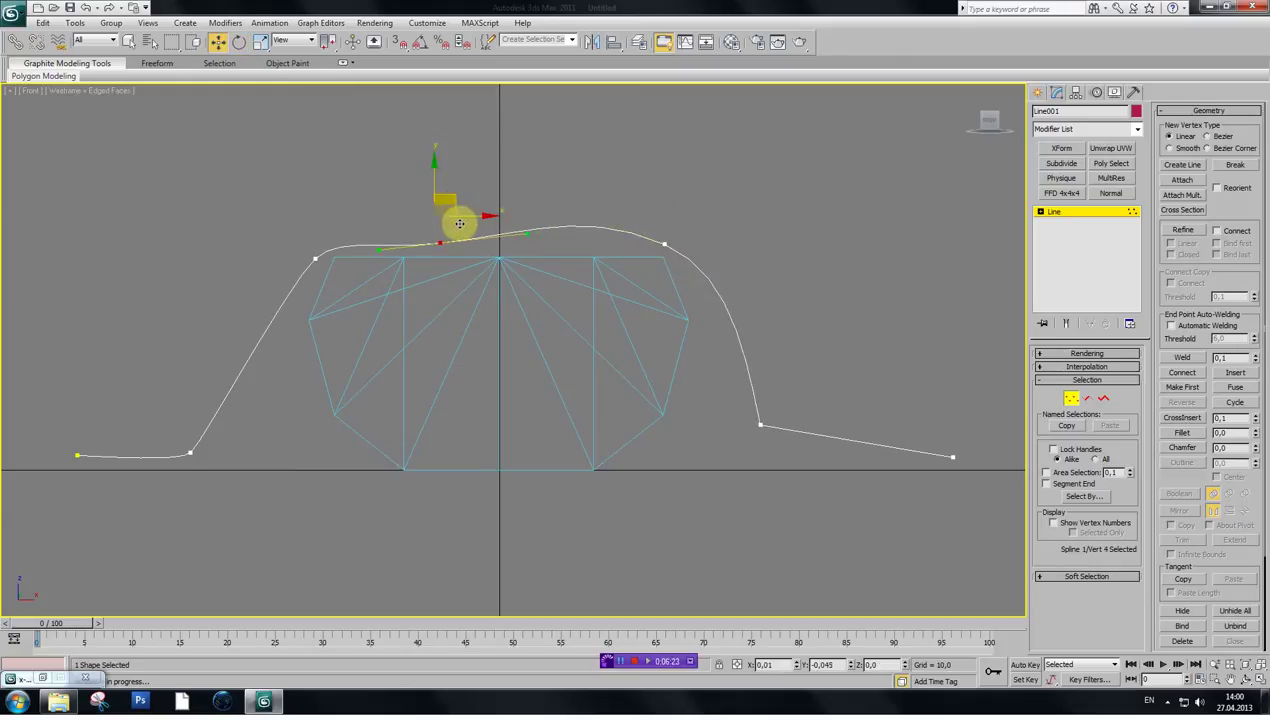
left_click_drag(276, 222, 346, 240)
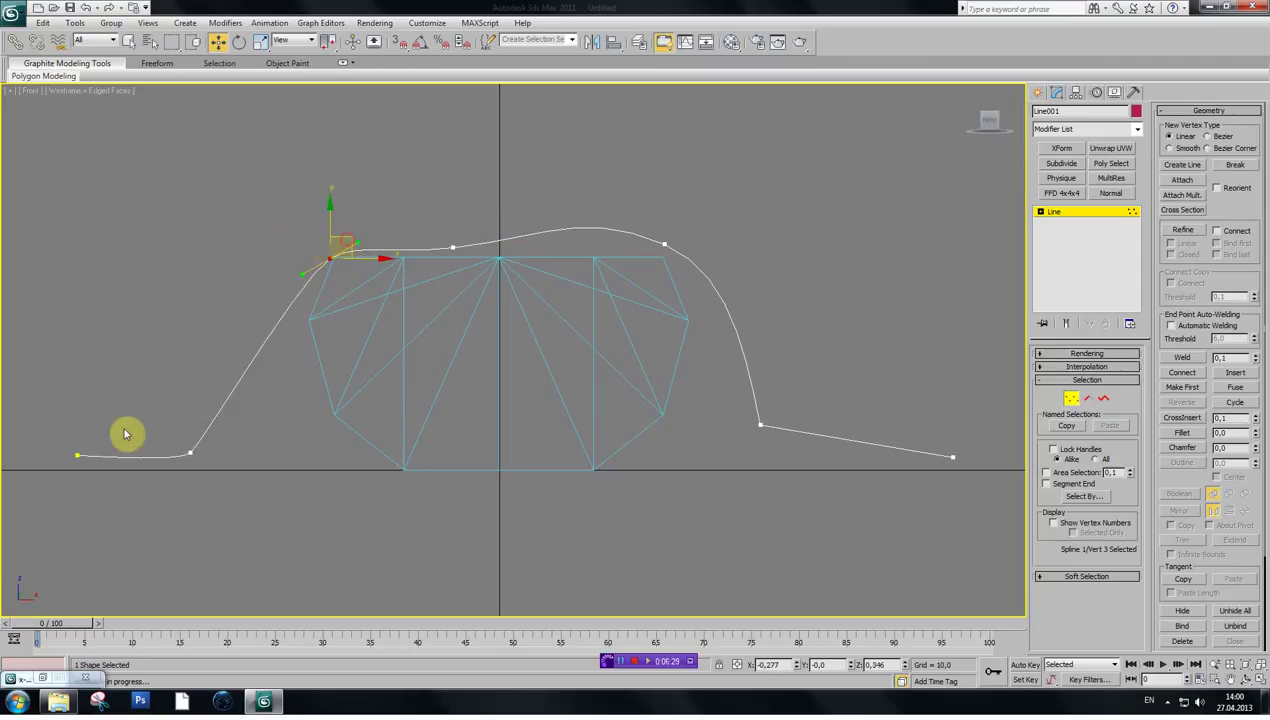
- Convert the lower-right bend vertex to Bezier and swing its tangent handle outward for a smooth curve to the ground
left_click_drag(802, 405, 745, 445)
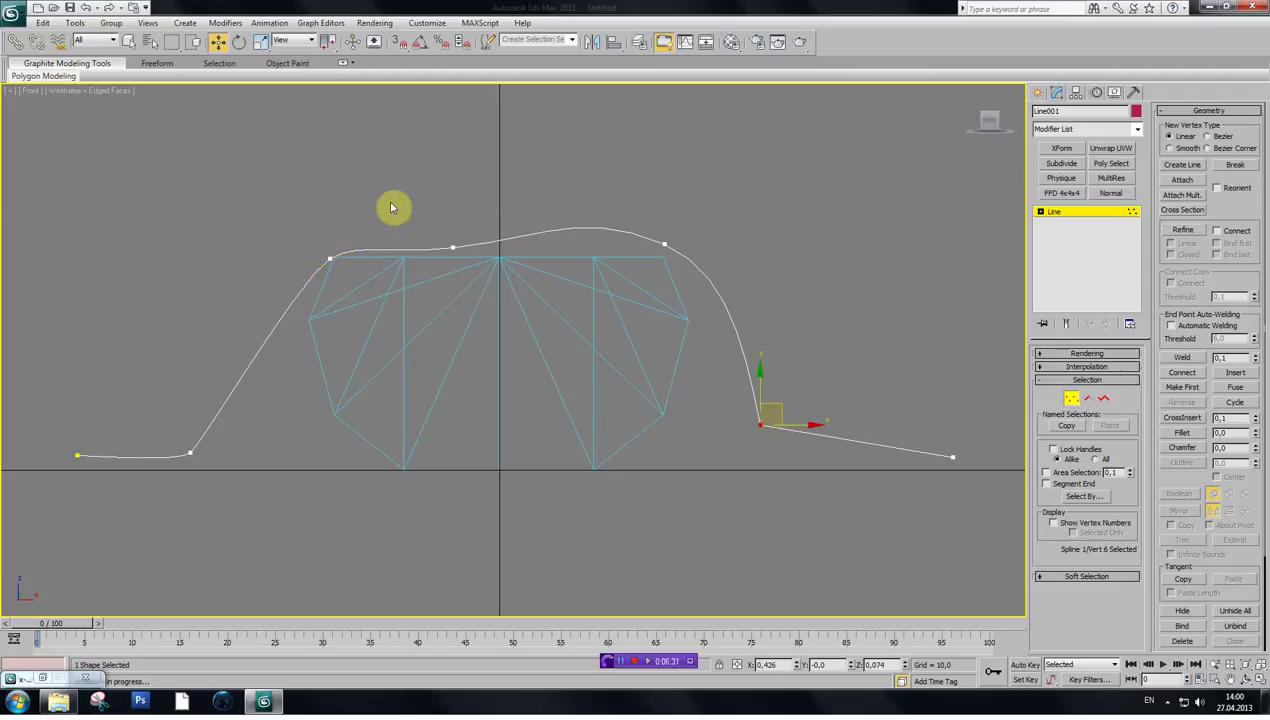
right_click(742, 418)
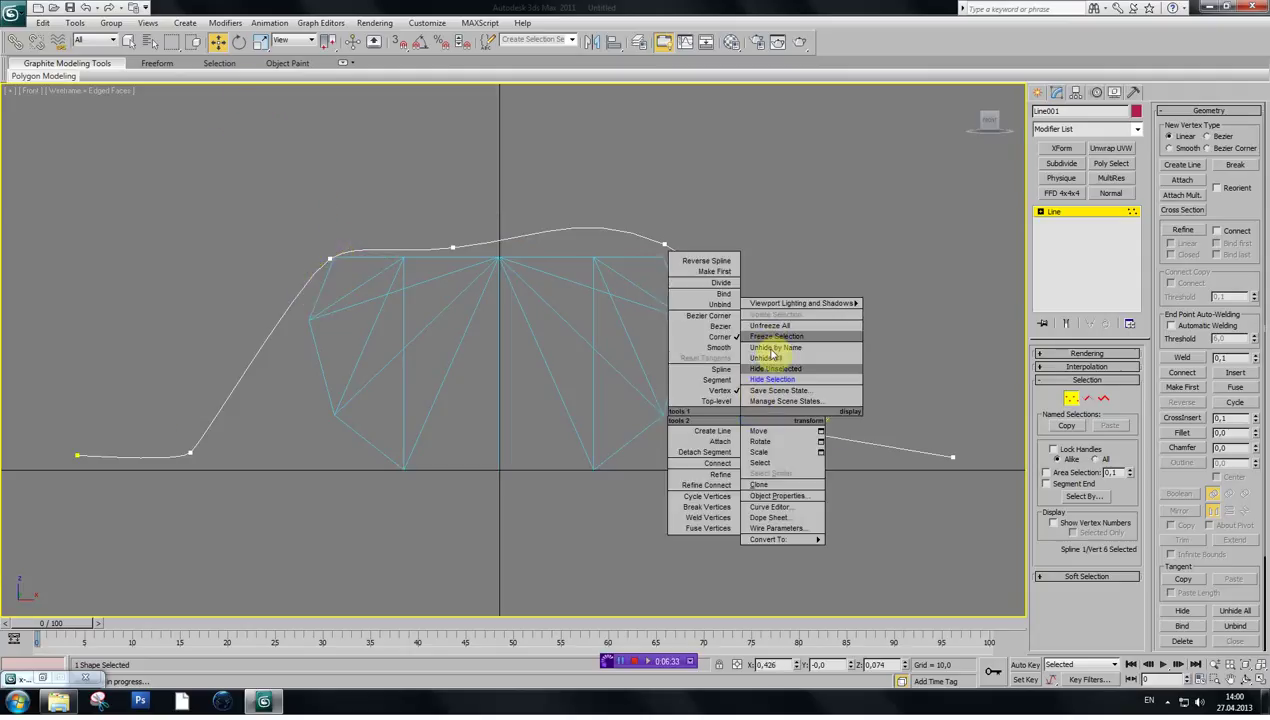
left_click(730, 328)
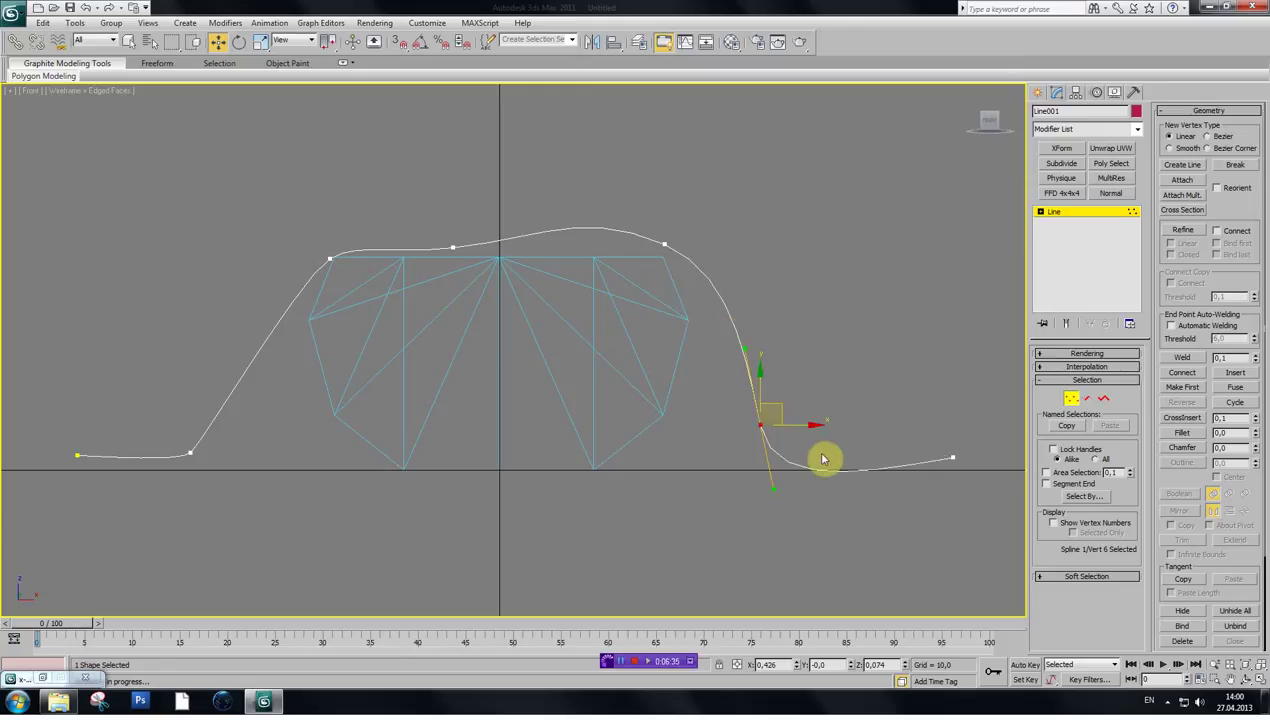
left_click_drag(774, 489, 806, 484)
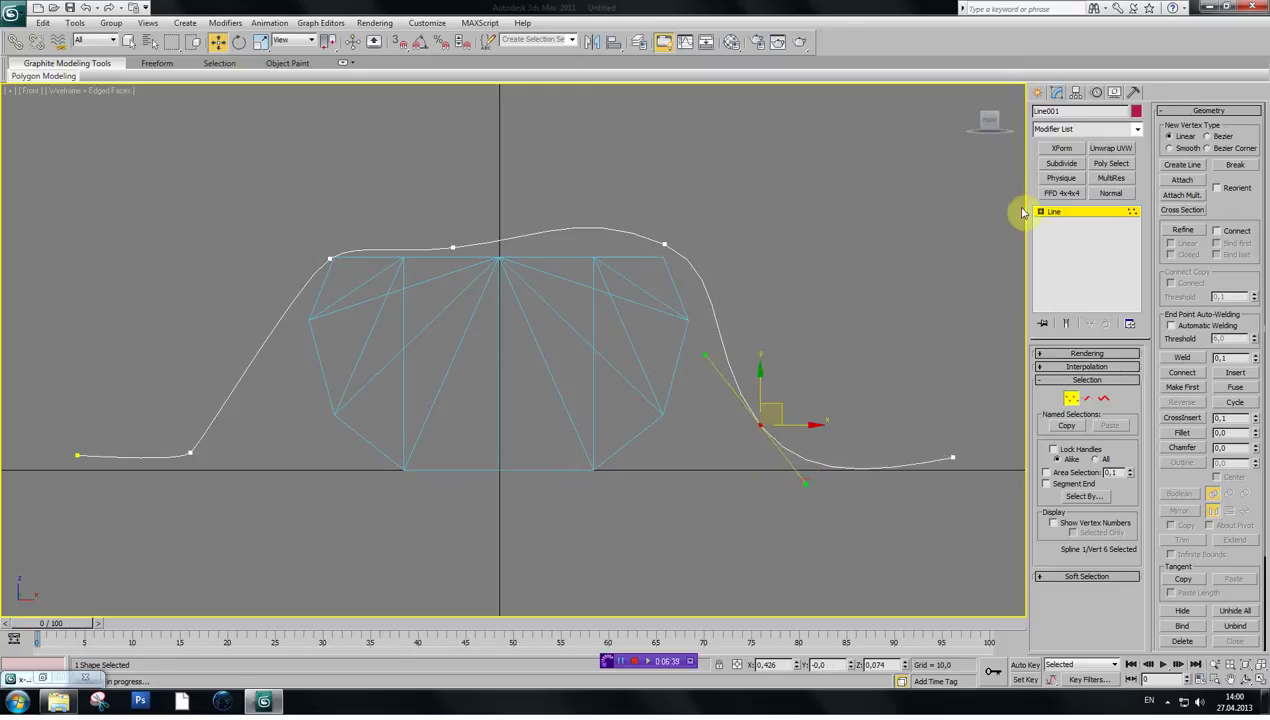
- Display the spline as a renderable tube in the viewport with radial thickness 0.04 and 8 sides
left_click(1041, 355)
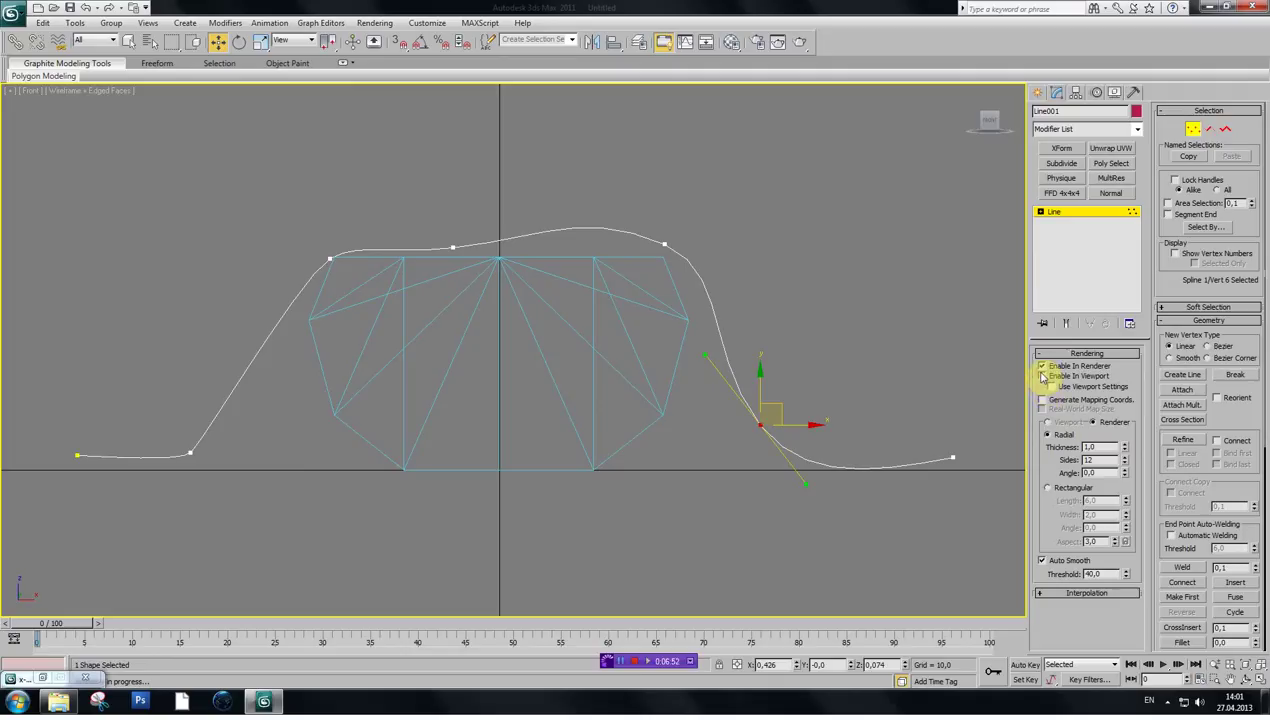
left_click(1042, 376)
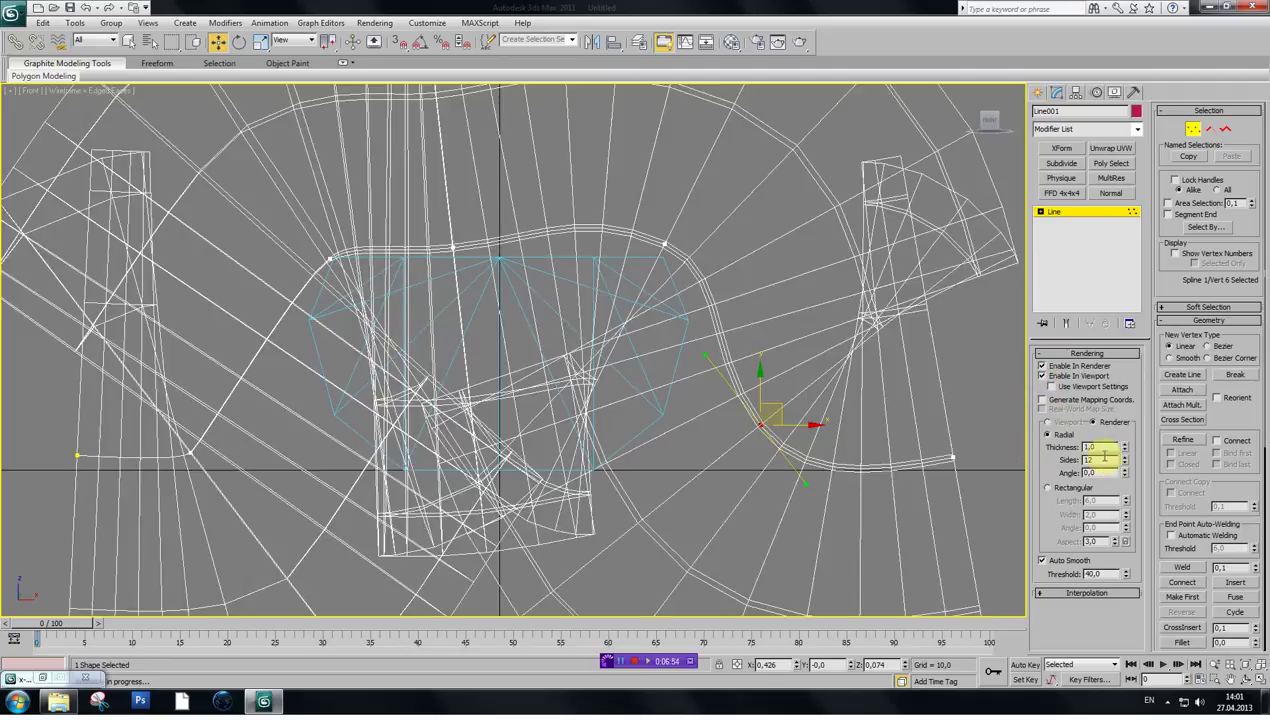
left_click_drag(1125, 451, 1119, 511)
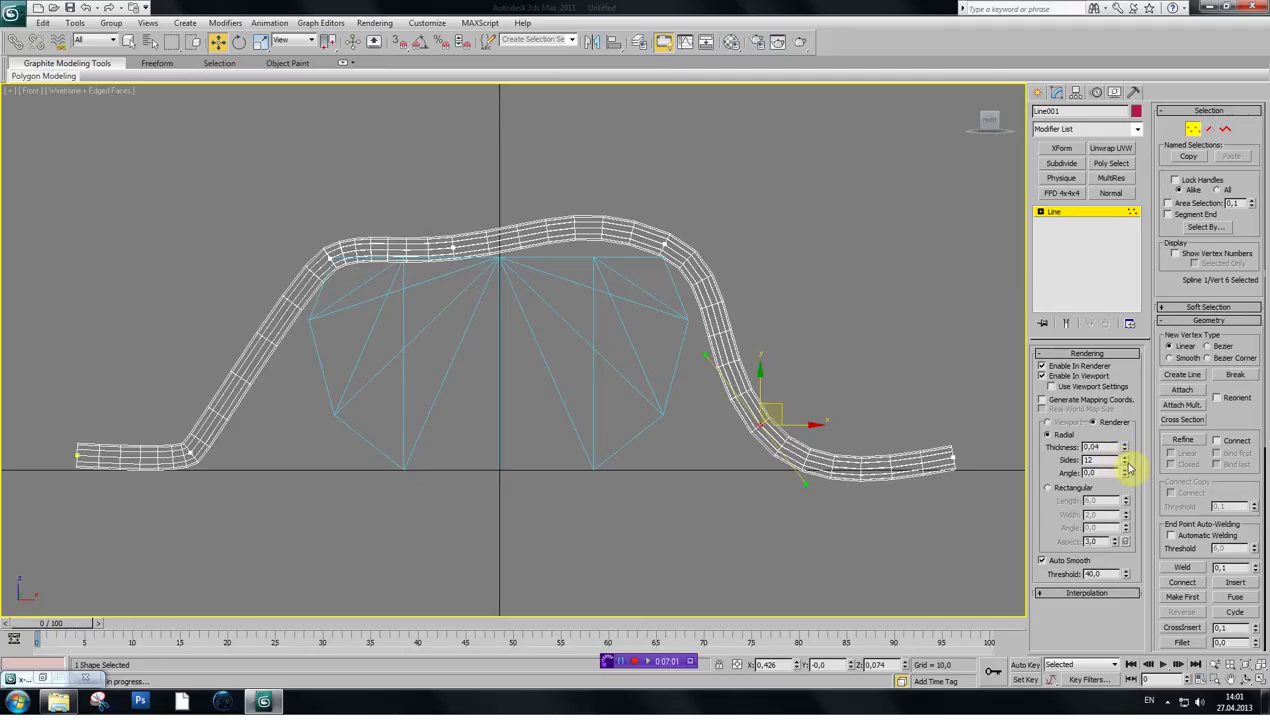
left_click_drag(1127, 469, 1124, 482)
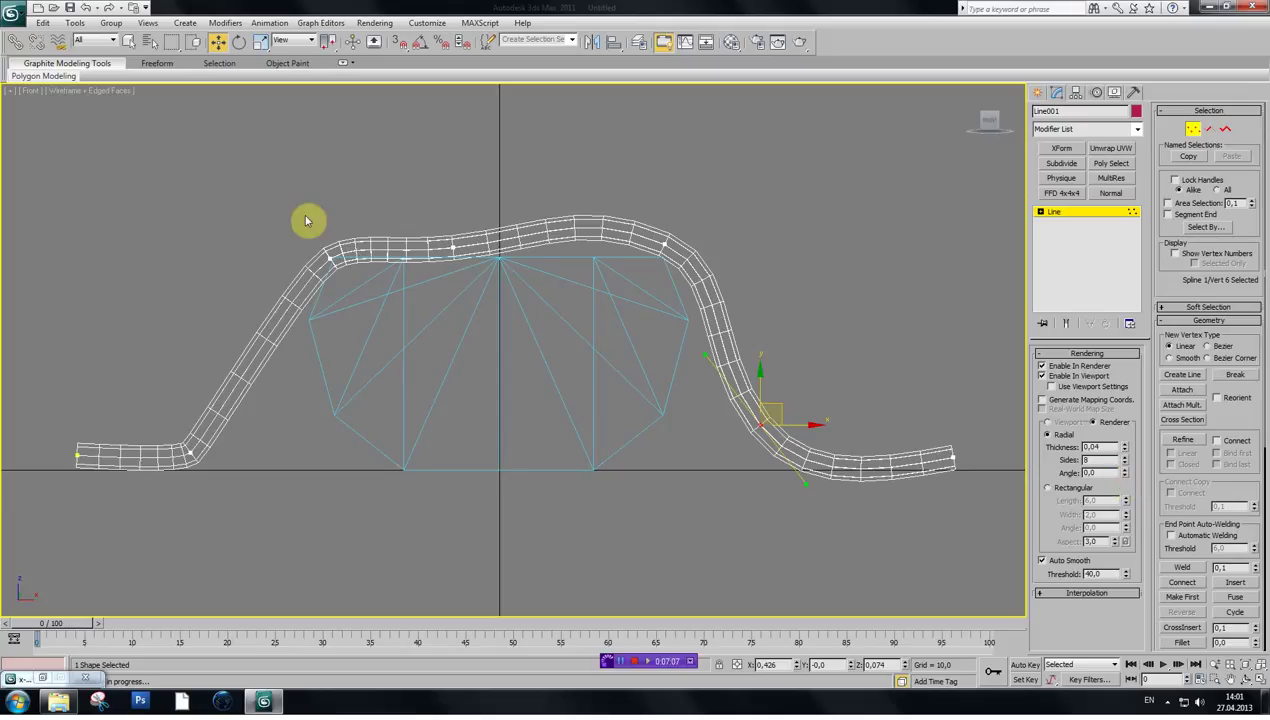
- Raise the two upper-left vertices so the tube clears the log's top, and lift the spline's right end vertex
left_click(338, 262)
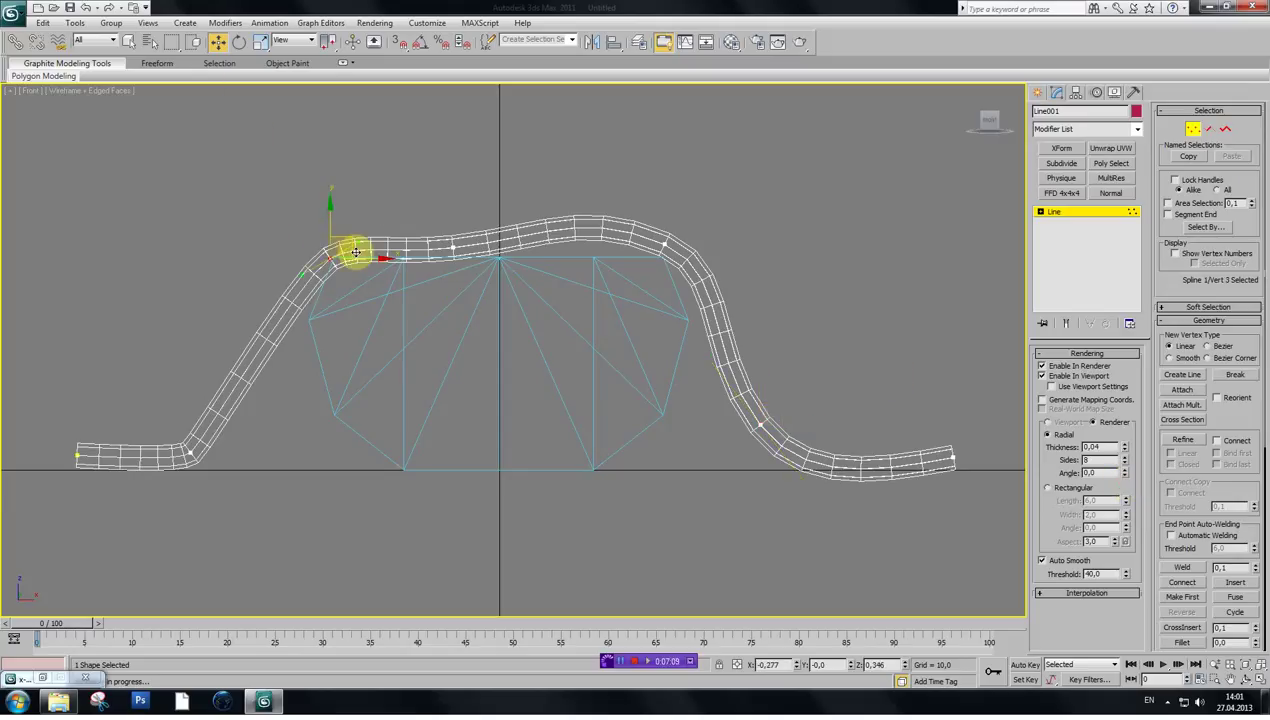
left_click_drag(350, 240, 345, 230)
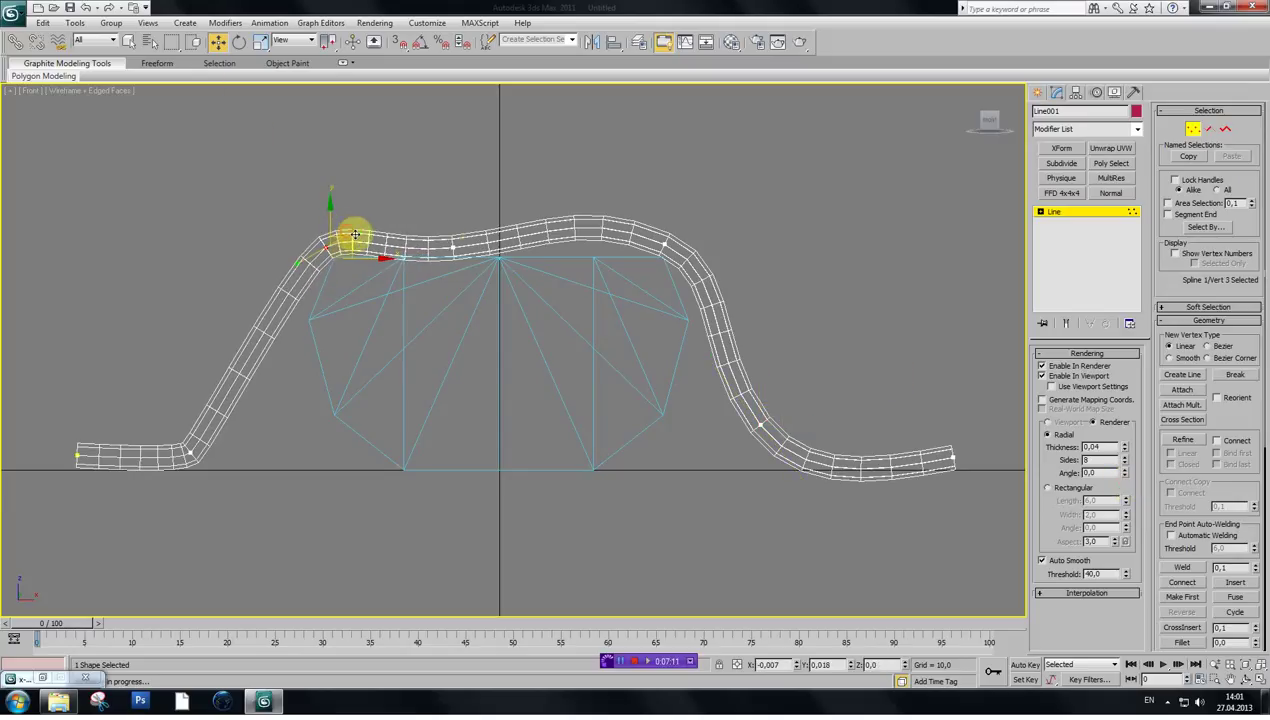
left_click(455, 244)
mouse_move(472, 232)
left_mouse_down()
mouse_move(471, 215)
mouse_move(472, 236)
left_mouse_up()
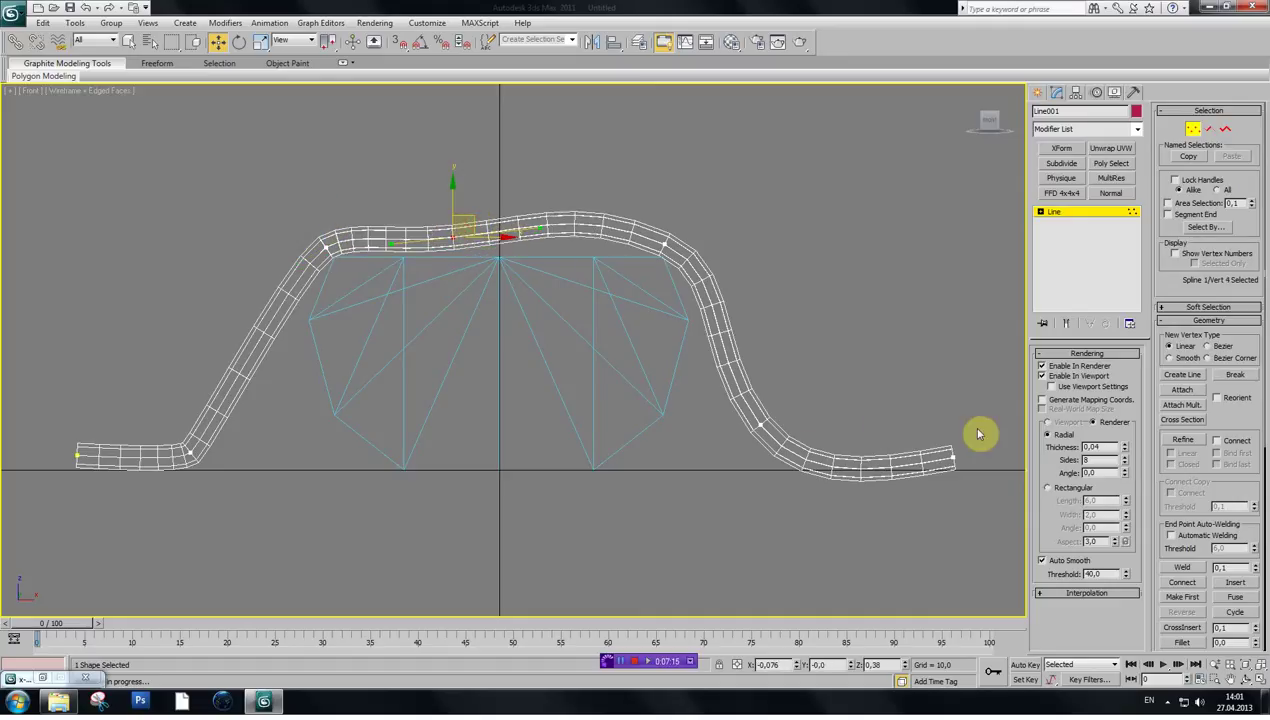
left_click(952, 457)
left_click_drag(981, 451, 977, 410)
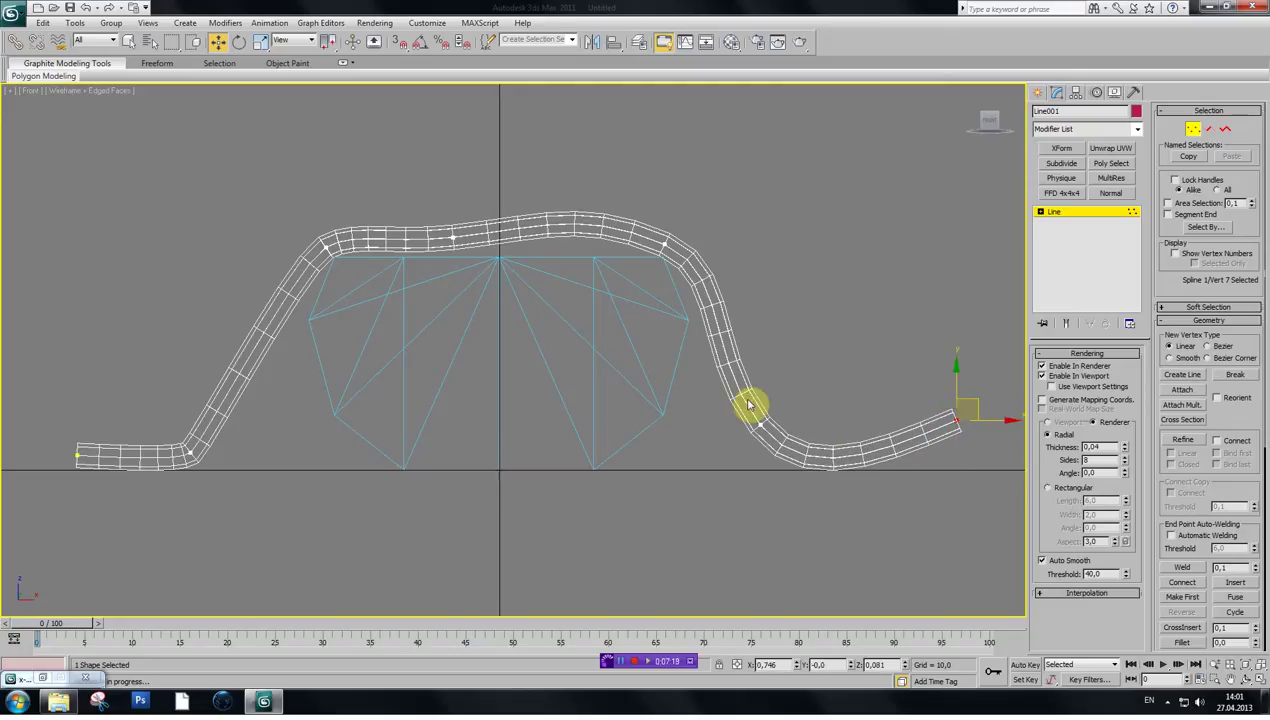
- Switch to a maximized Perspective view close to the log and leave vertex editing on the line
left_click(1264, 684)
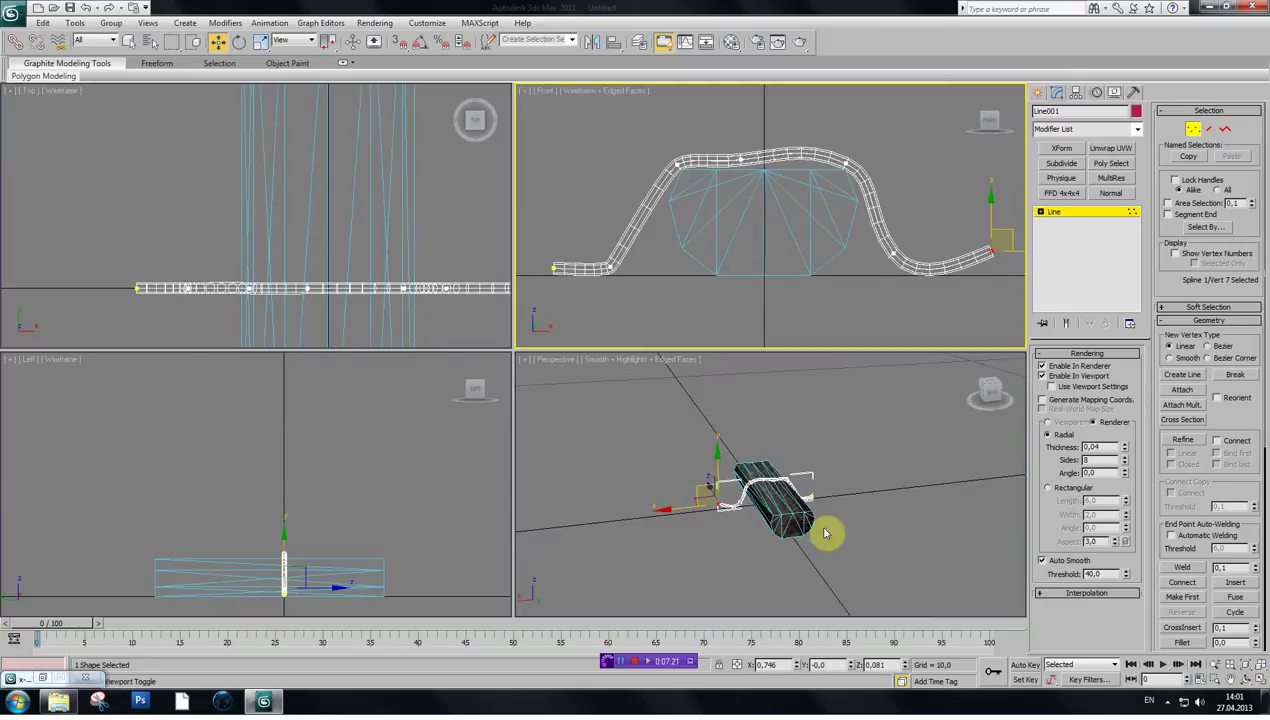
key("ctrl+p")
left_click(786, 497)
left_click(1262, 680)
left_click_drag(748, 461, 757, 501)
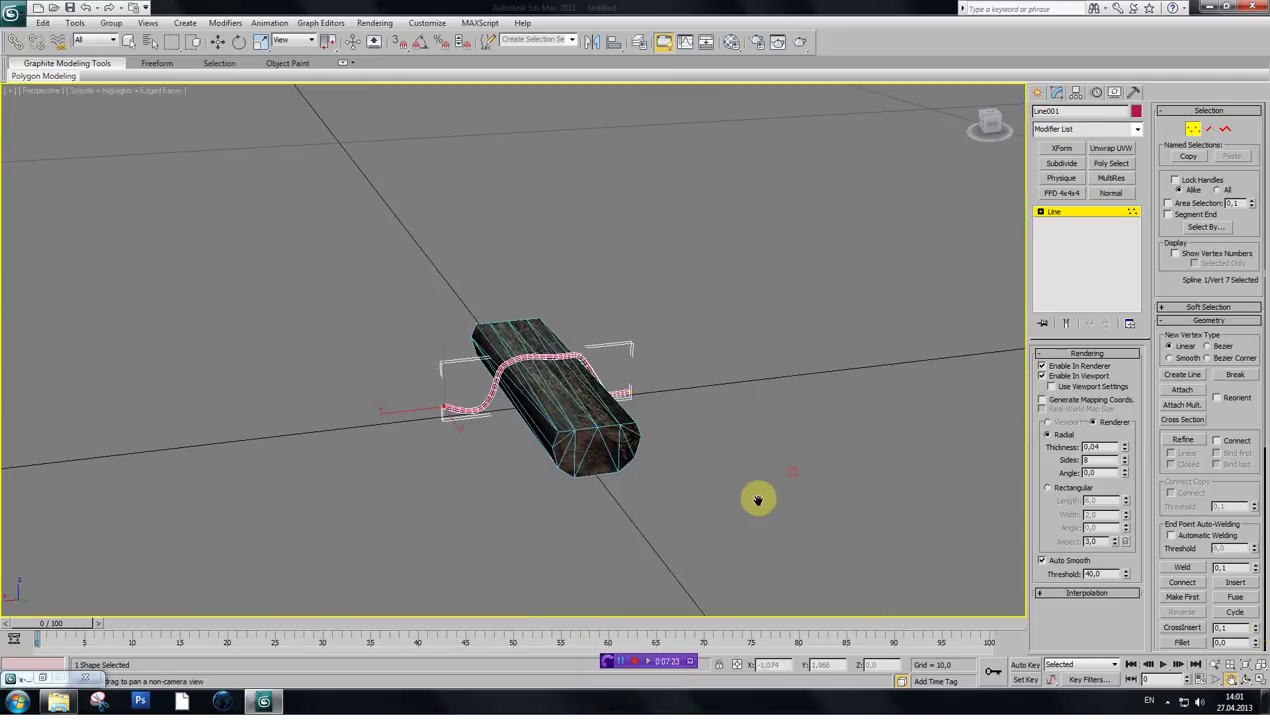
scroll(600, 470, "up", 5)
mouse_move(981, 134)
left_mouse_down()
mouse_move(1040, 129)
mouse_move(1086, 150)
mouse_move(930, 130)
mouse_move(1005, 138)
left_mouse_up()
scroll(660, 395, "up", 2)
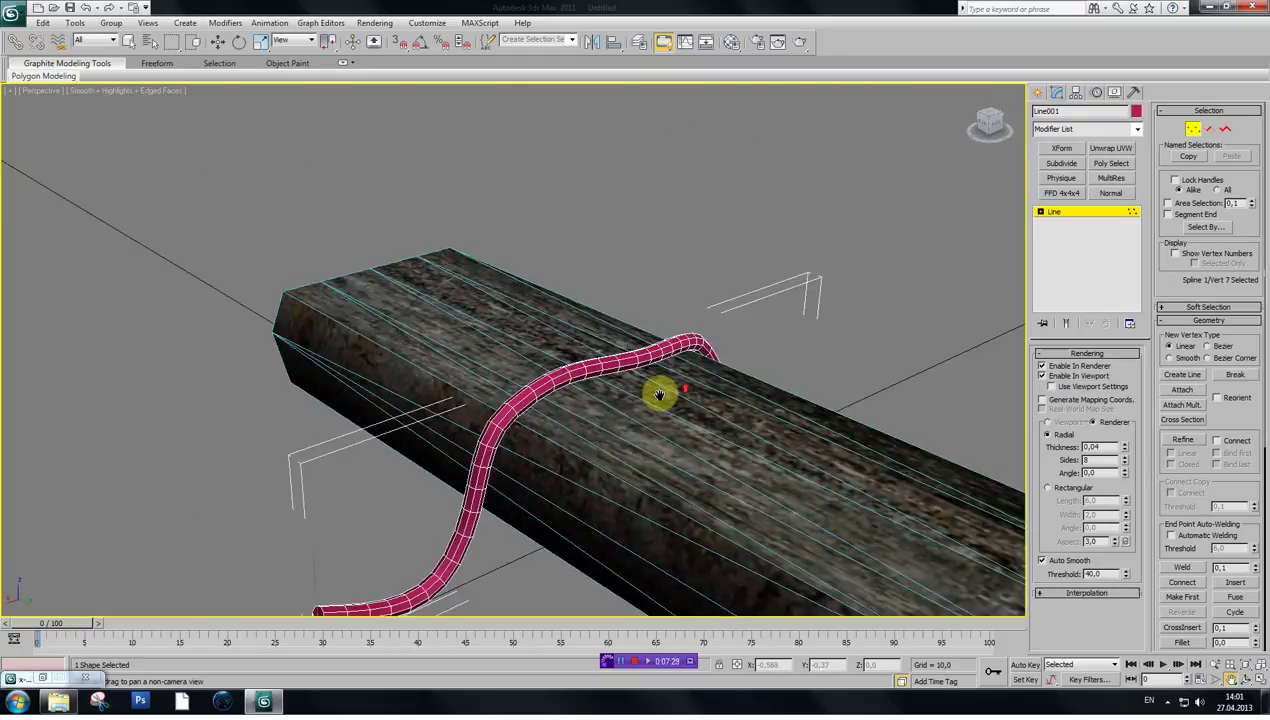
left_click(1041, 213)
left_click(1051, 213)
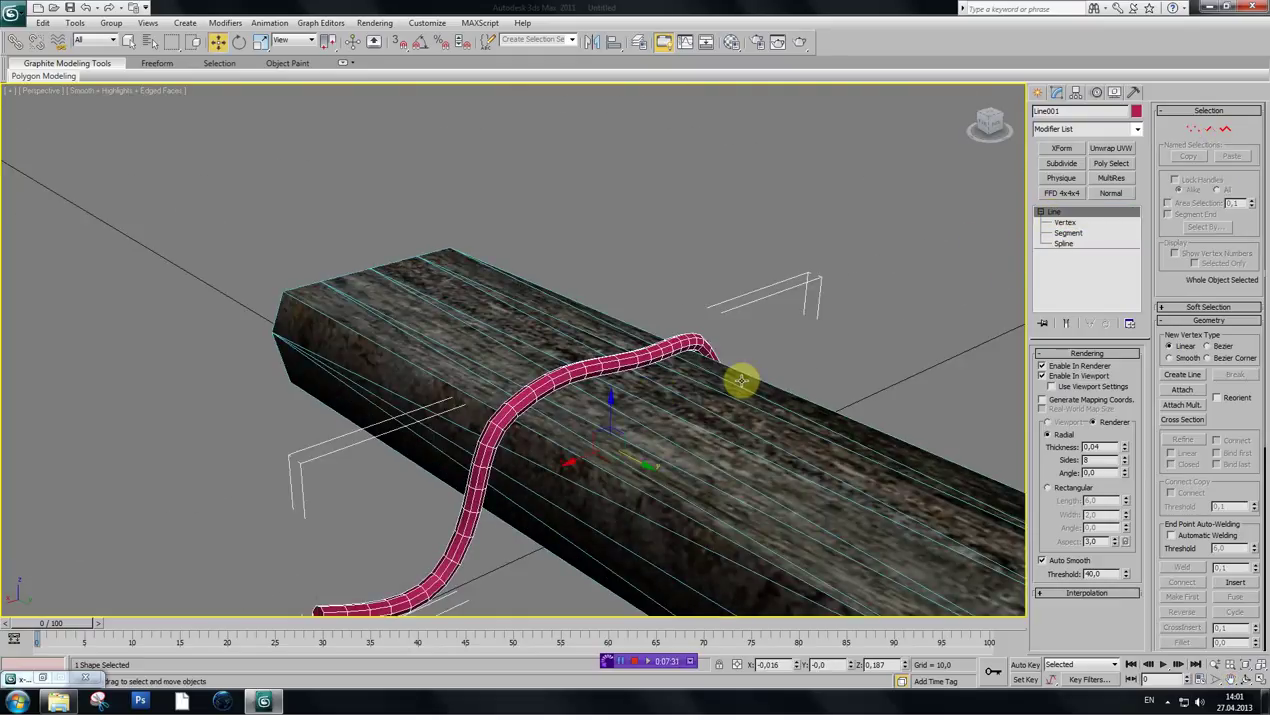
- Start a Bitmap map for the diffuse color of the fourth, unused material slot
key("ctrl+p")
left_click_drag(638, 439, 618, 360)
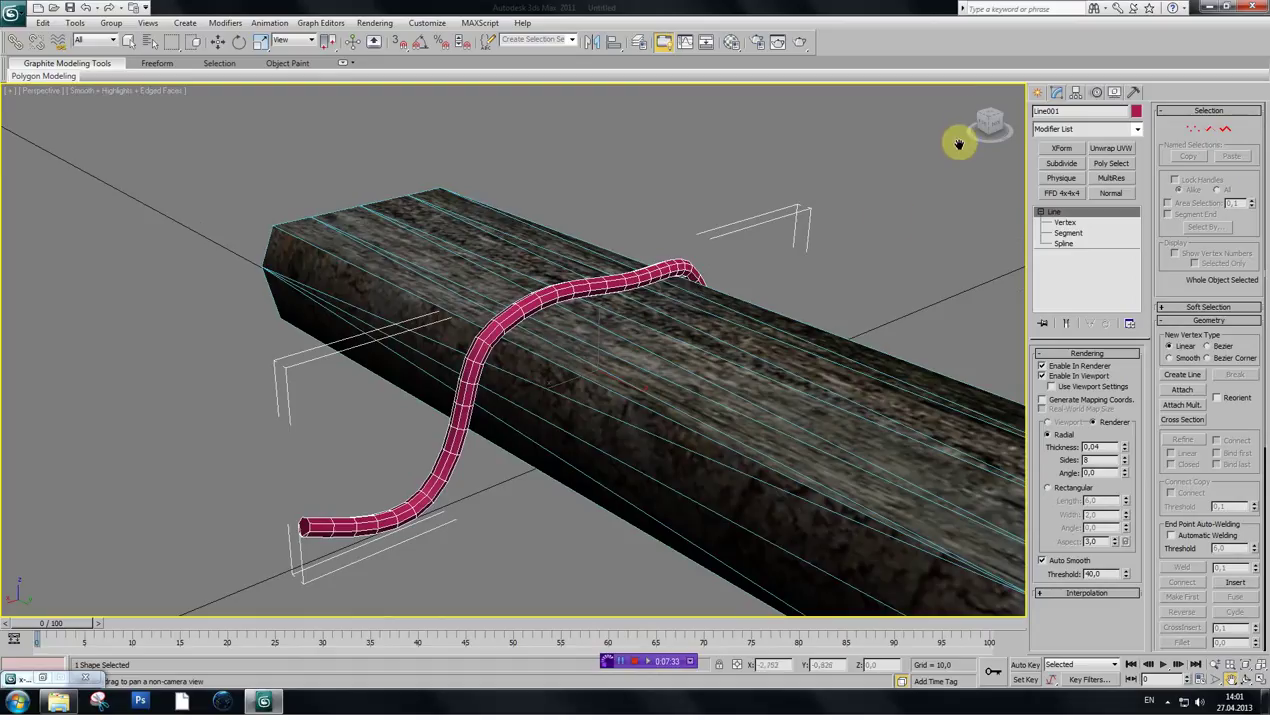
left_click_drag(987, 125, 961, 127)
left_click(735, 45)
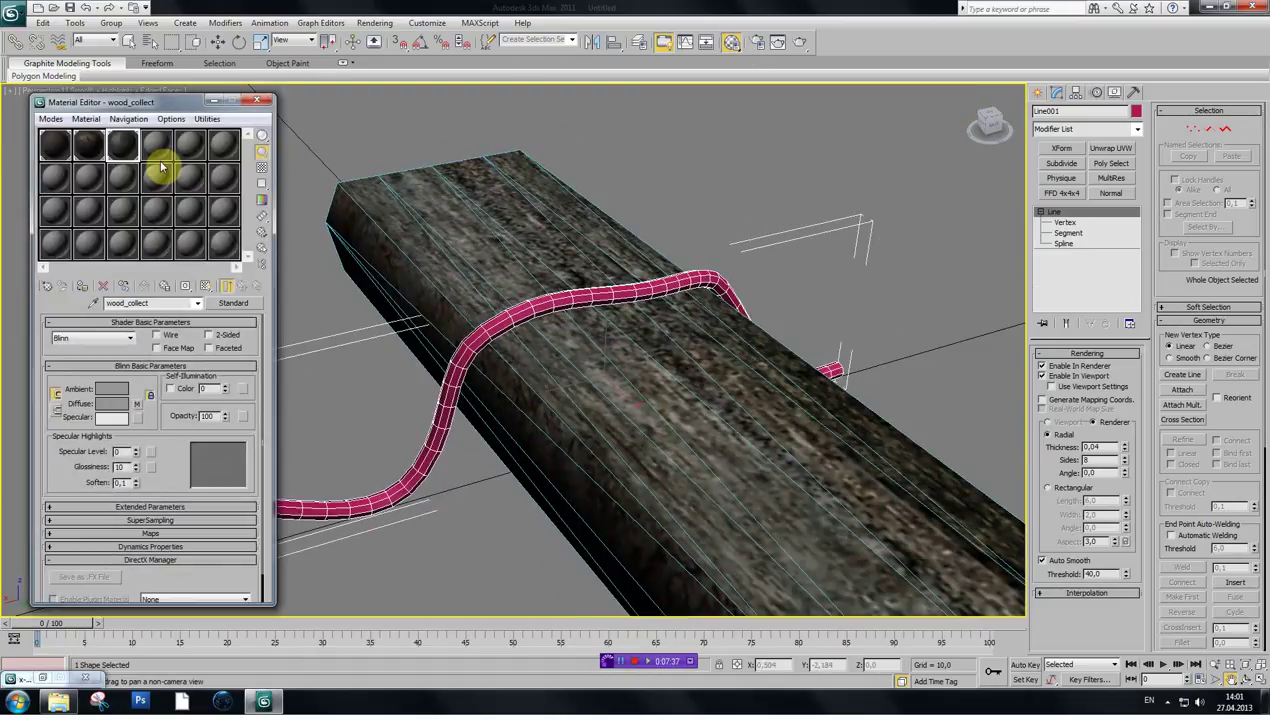
left_click(163, 147)
left_click(135, 403)
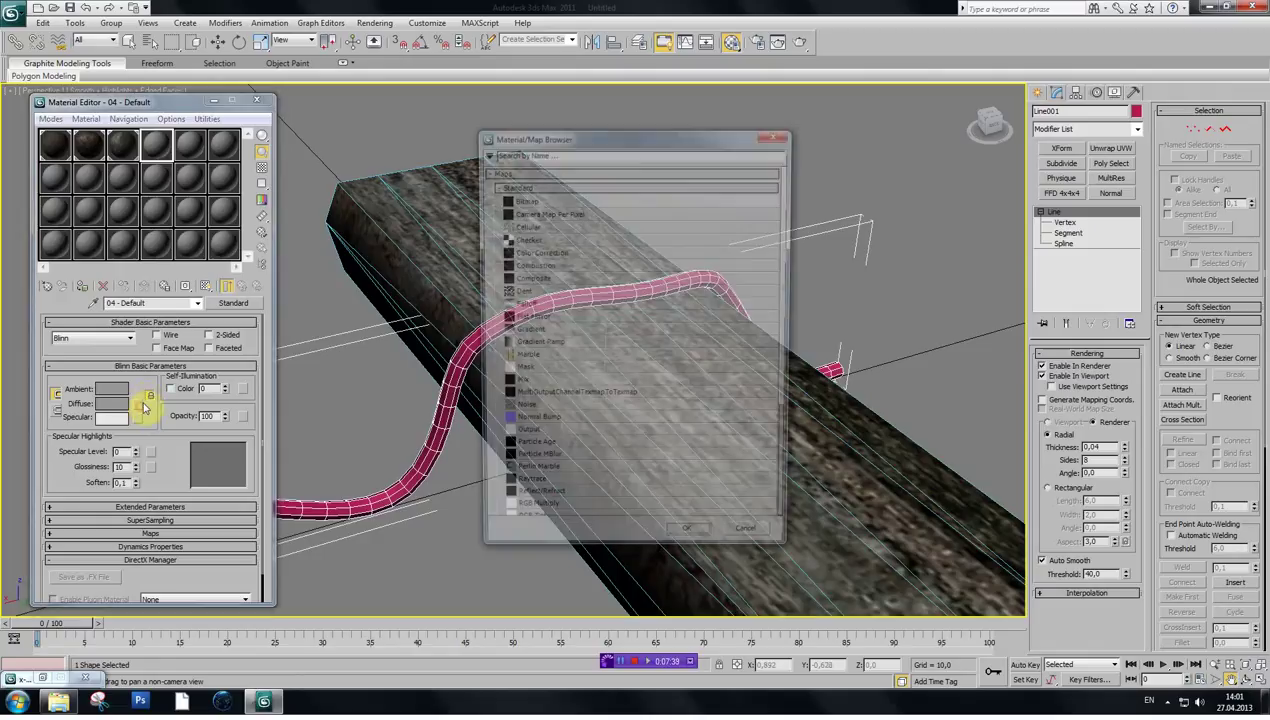
double_click(520, 201)
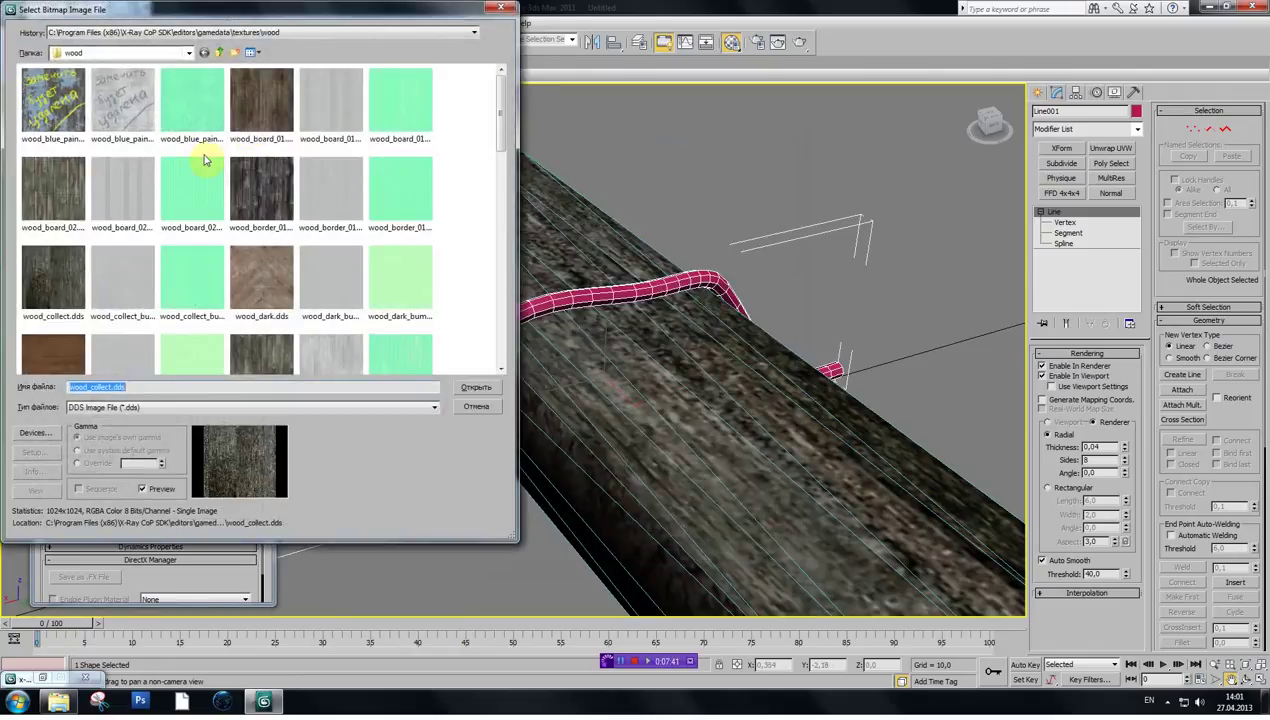
- Browse to the prop folder inside textures and show its files as a plain list
left_click(219, 51)
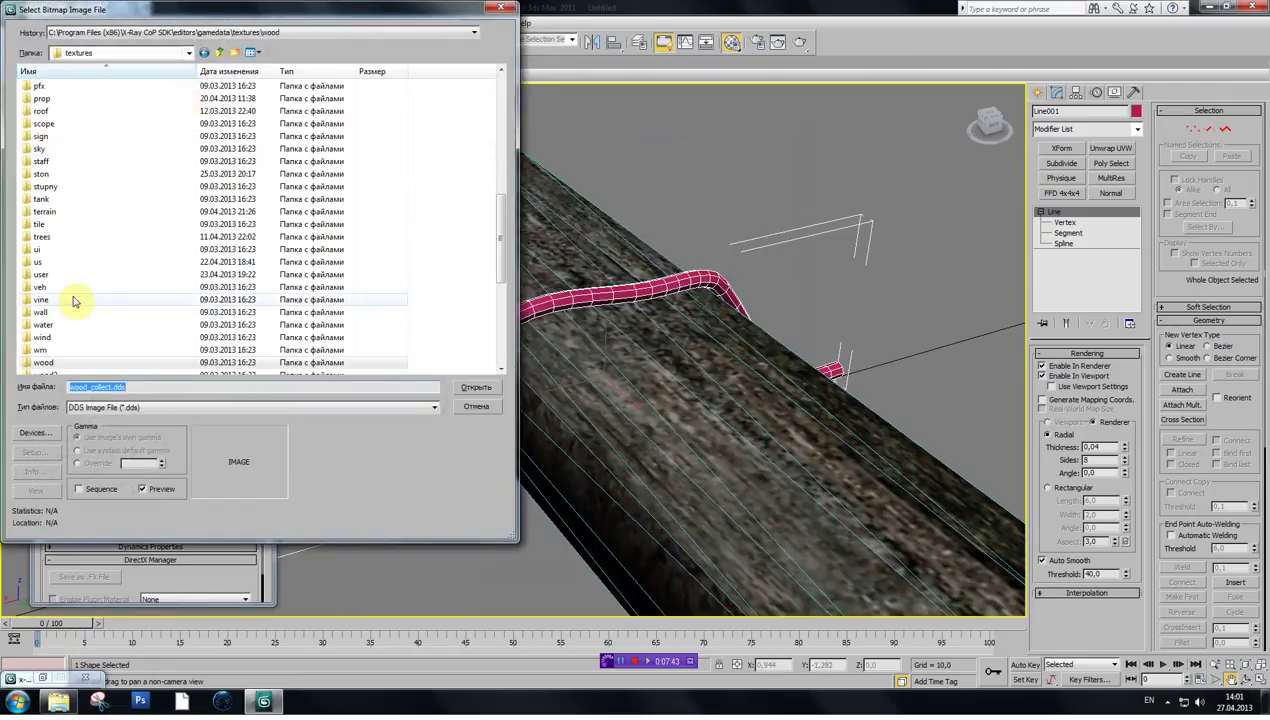
scroll(62, 222, "down", 5)
scroll(57, 238, "up", 10)
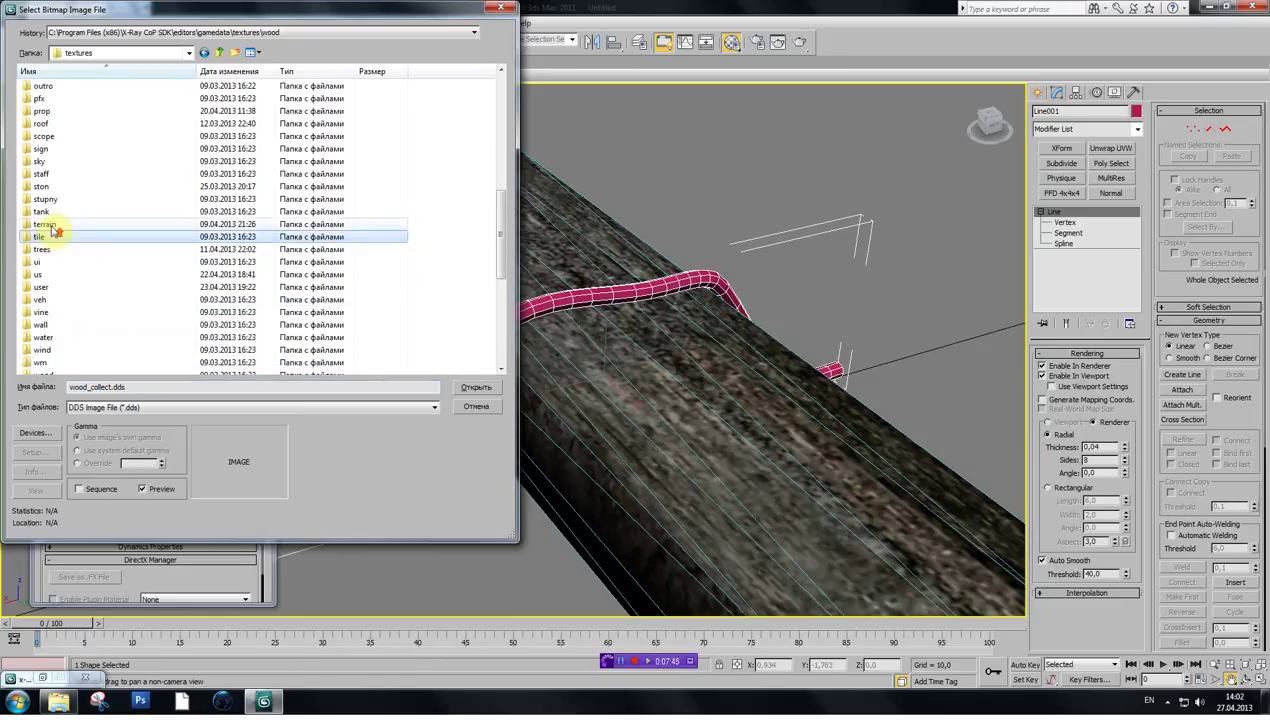
double_click(71, 298)
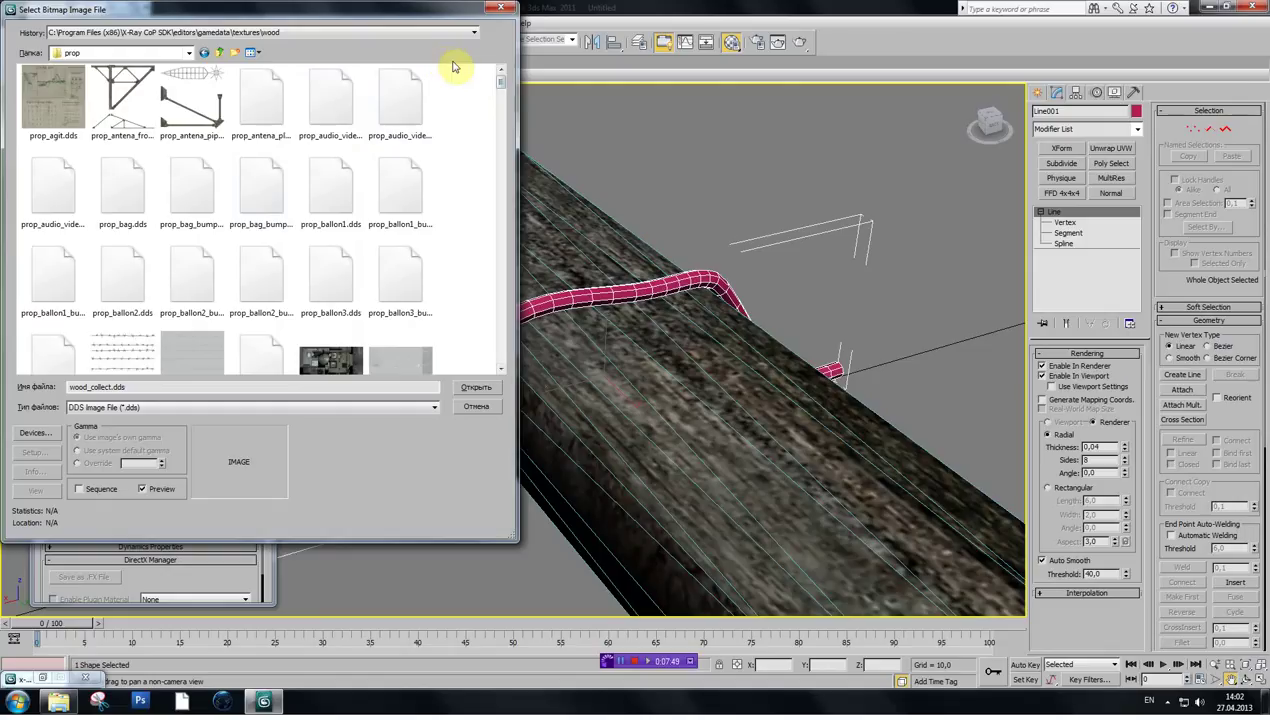
left_click(253, 53)
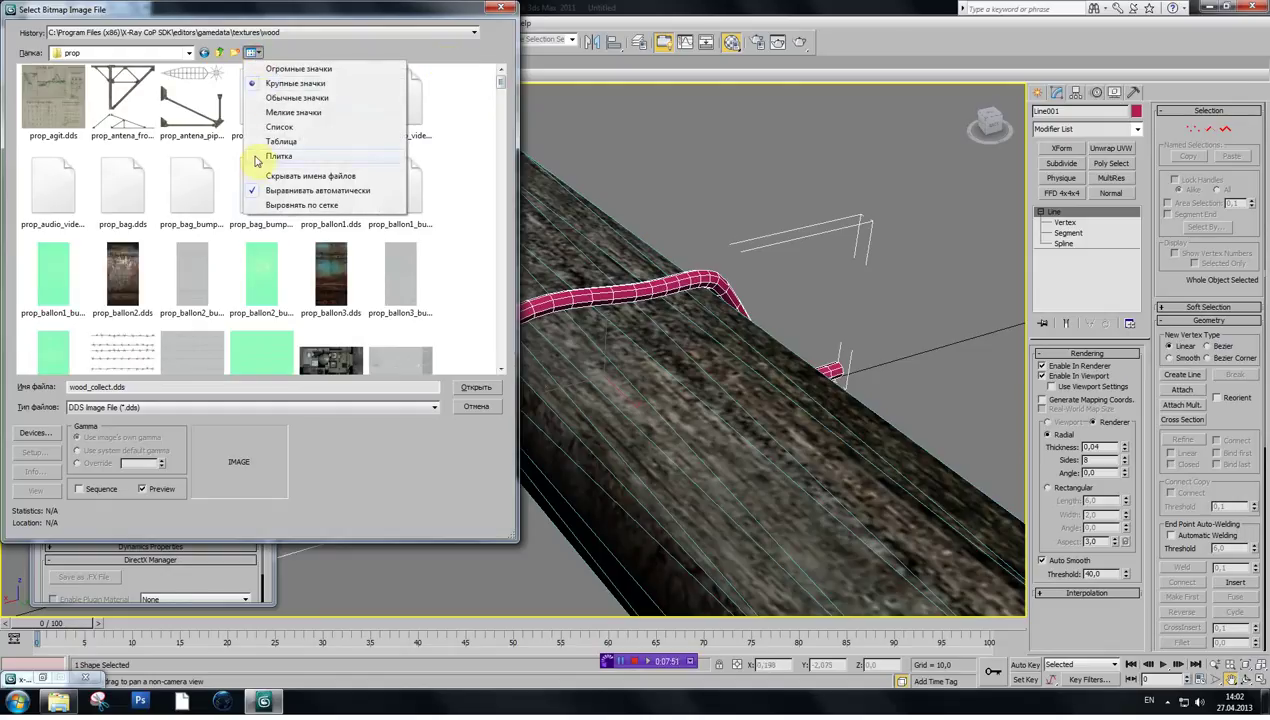
left_click(252, 131)
scroll(255, 326, "down", 5)
scroll(258, 320, "down", 2)
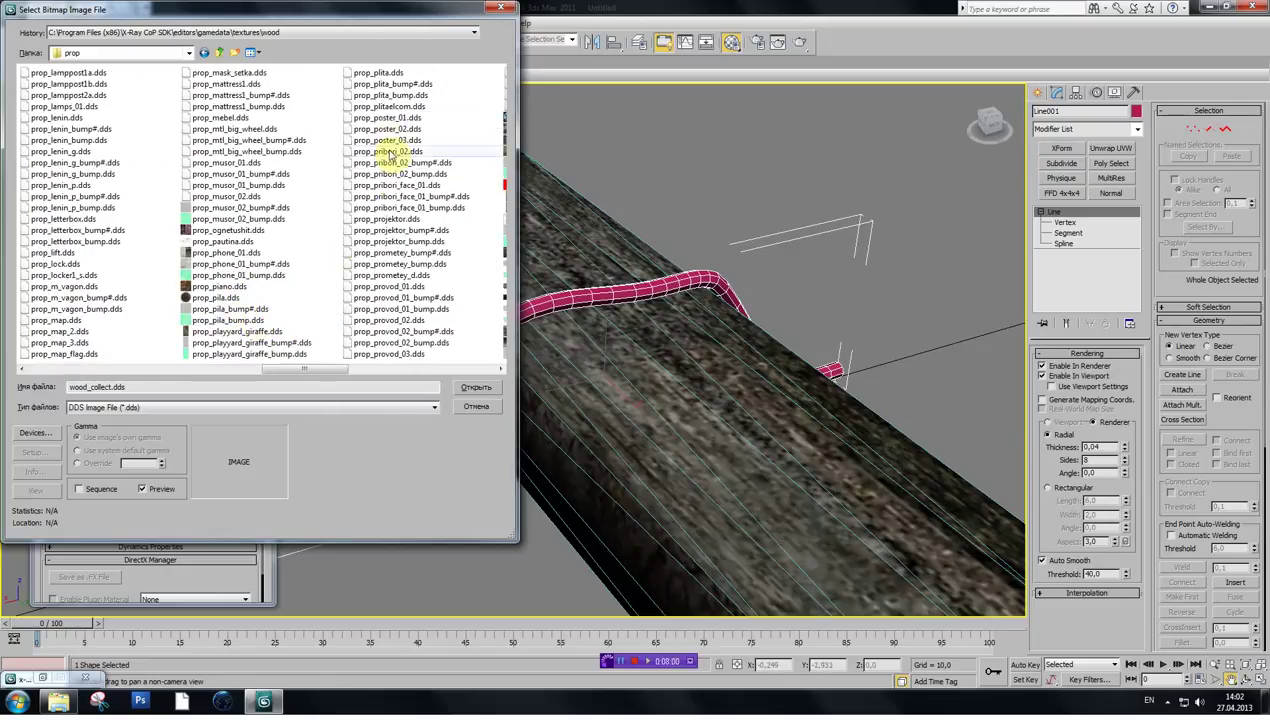
- Load prop_provod_03.dds as the diffuse bitmap, copying its base name first
left_click(386, 286)
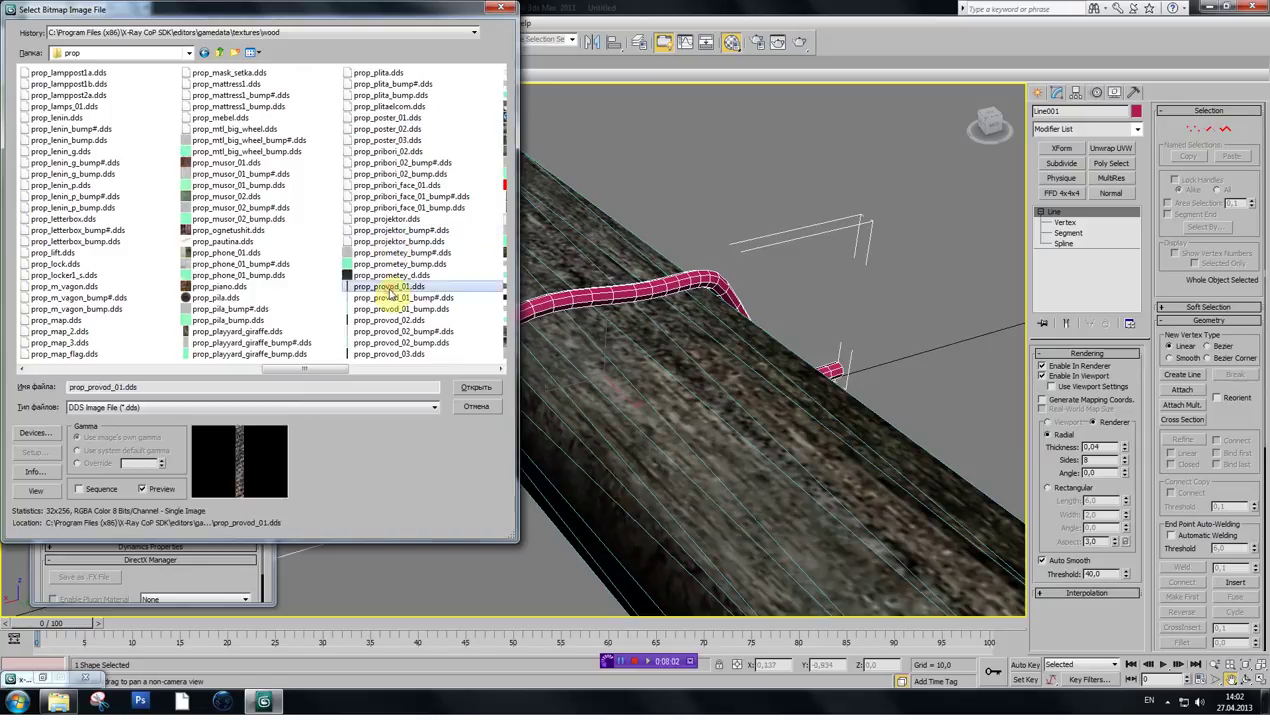
left_click(393, 355)
left_click_drag(122, 388, 80, 391)
key("ctrl+c")
left_click(455, 387)
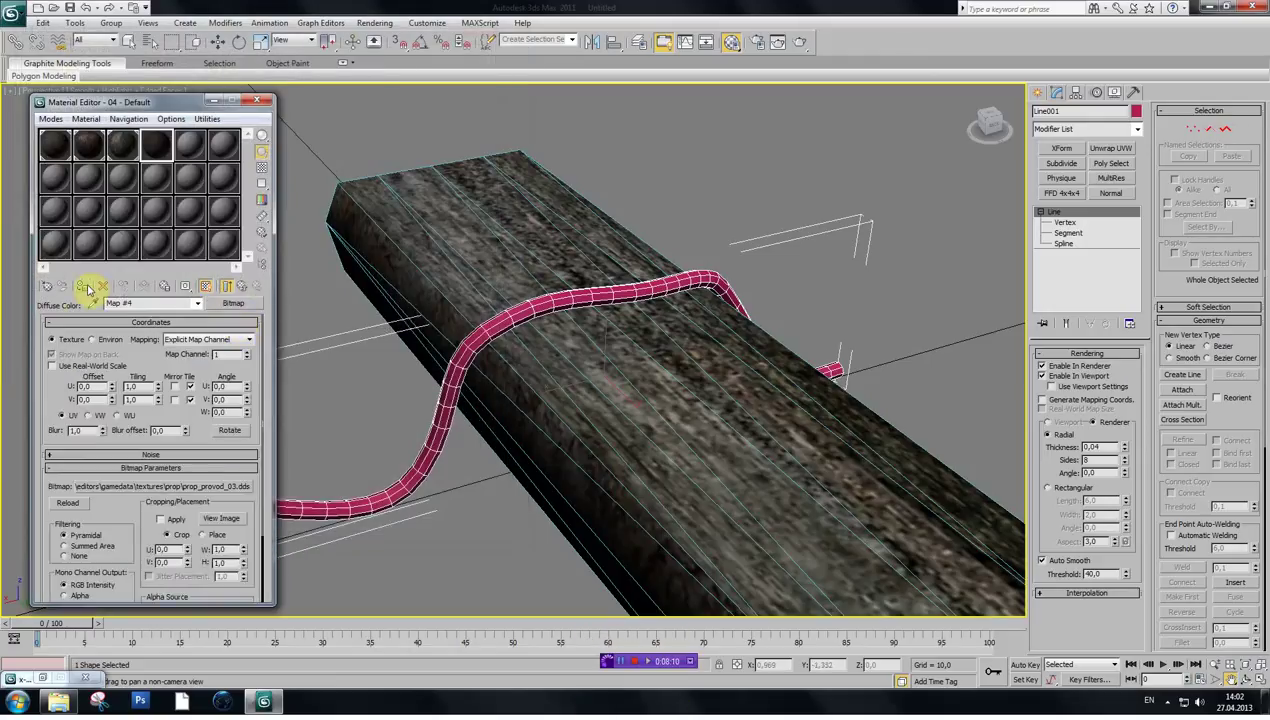
- Assign the new material to the tube, rename it prop_provod_03, and close the Material Editor
left_click(82, 288)
left_click(240, 292)
left_click_drag(195, 303, 14, 310)
key("ctrl+v")
left_click(257, 102)
- Hide the edged-face overlay and examine how the texture lies along the tube
key("F4")
scroll(442, 350, "up", 5)
middle_click_drag(629, 292, 573, 369)
scroll(569, 364, "down", 4)
middle_click_drag(630, 318, 866, 233)
left_click_drag(992, 125, 1215, 245)
middle_click_drag(825, 133, 504, 266)
middle_click_drag(521, 377, 572, 224)
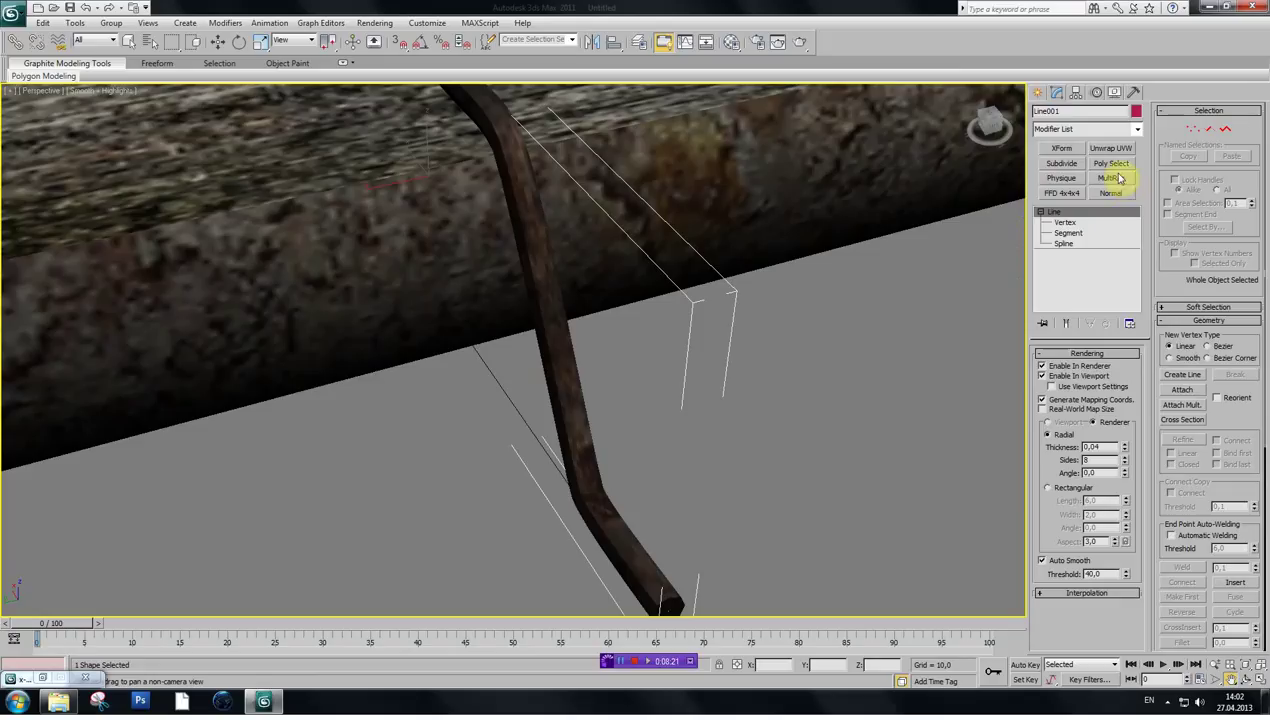
- Add an Unwrap UVW modifier to the tube, open its UV editor, and select all faces
left_click(1108, 149)
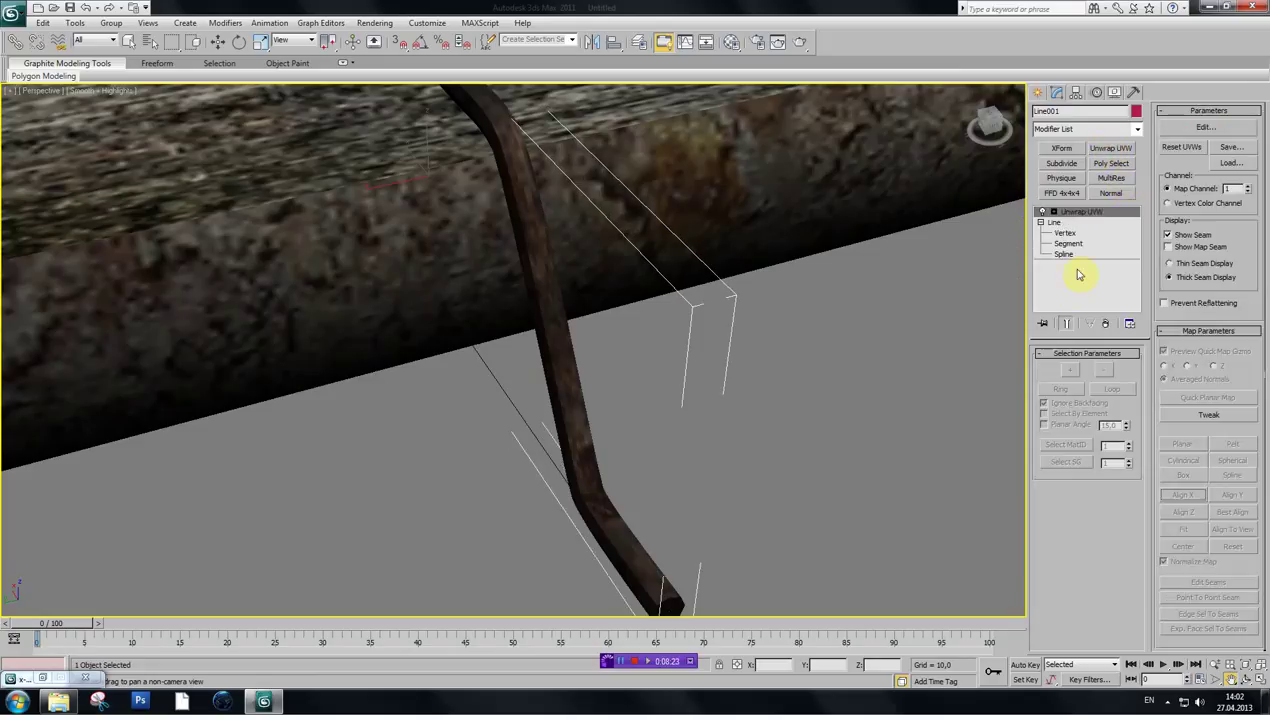
left_click(1191, 129)
scroll(220, 234, "down", 5)
scroll(200, 258, "up", 3)
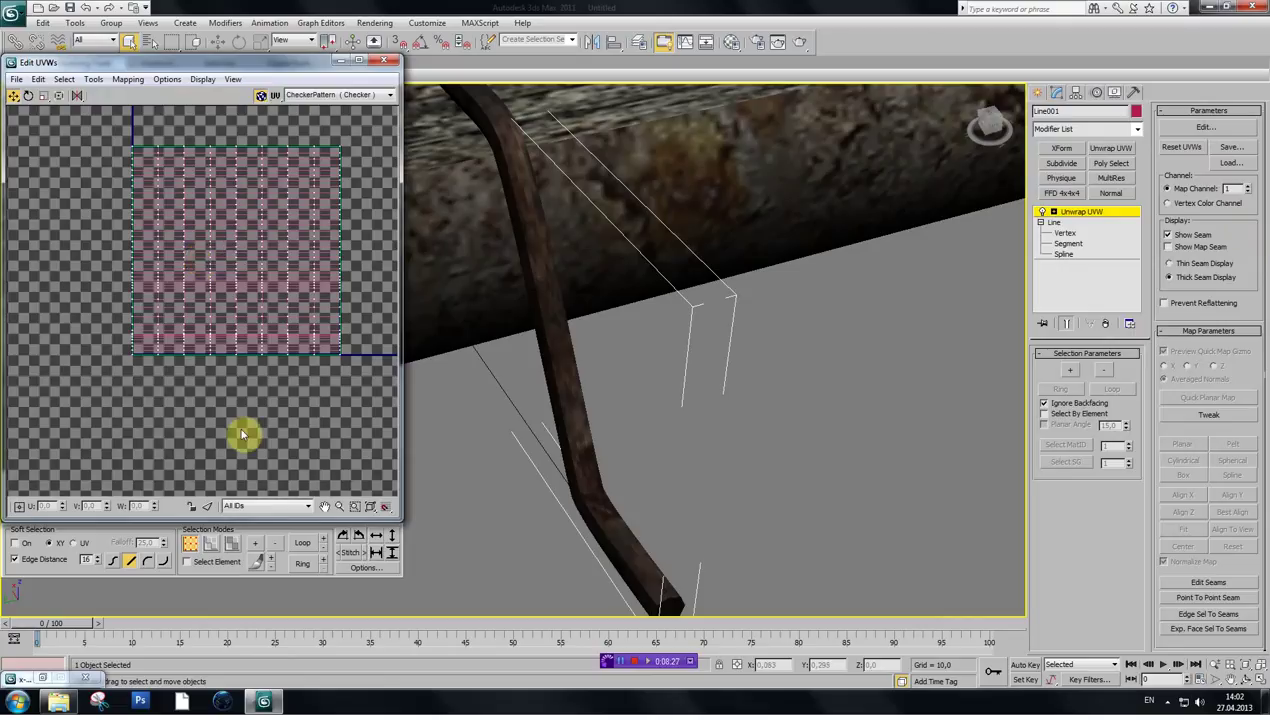
left_click(232, 543)
left_click_drag(99, 163, 362, 383)
scroll(206, 280, "down", 5)
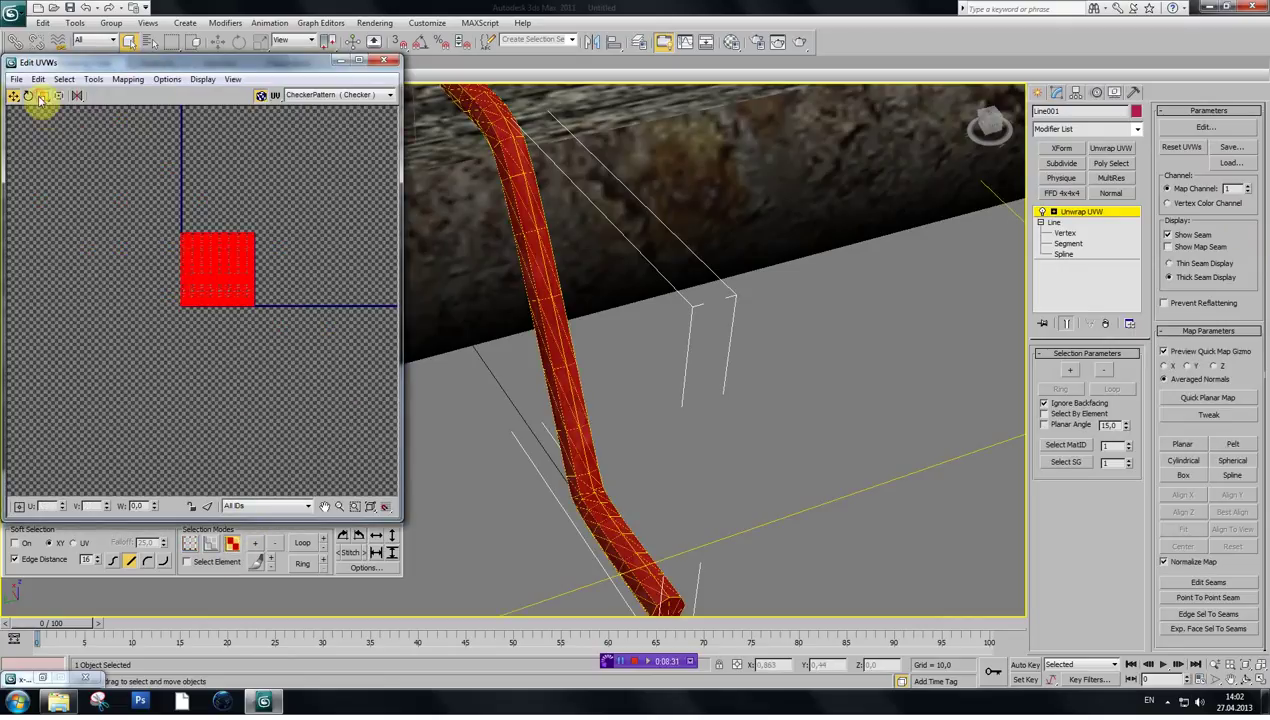
- Scale the tube's UVs vertically to about four texture tiles high, with the selected-face shading turned off
left_click_drag(42, 97, 44, 141)
mouse_move(218, 275)
left_mouse_down()
mouse_move(264, 167)
mouse_move(230, 176)
mouse_move(228, 261)
left_mouse_up()
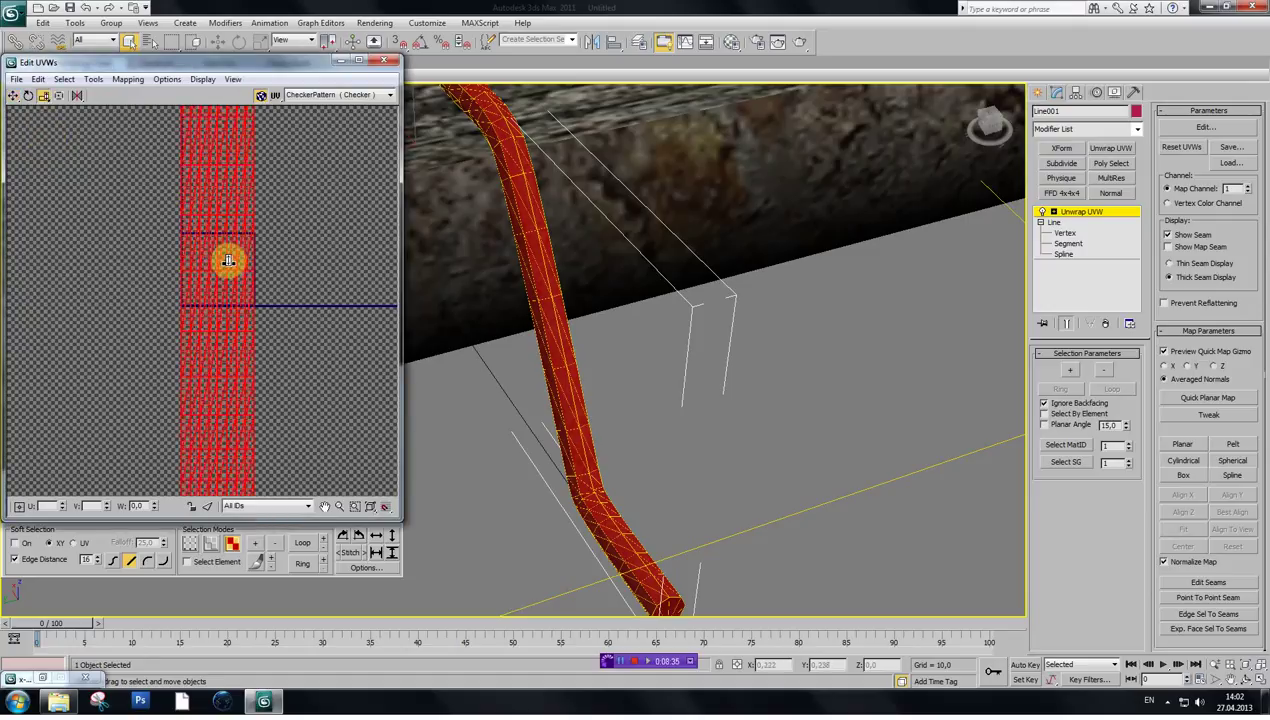
key("F2")
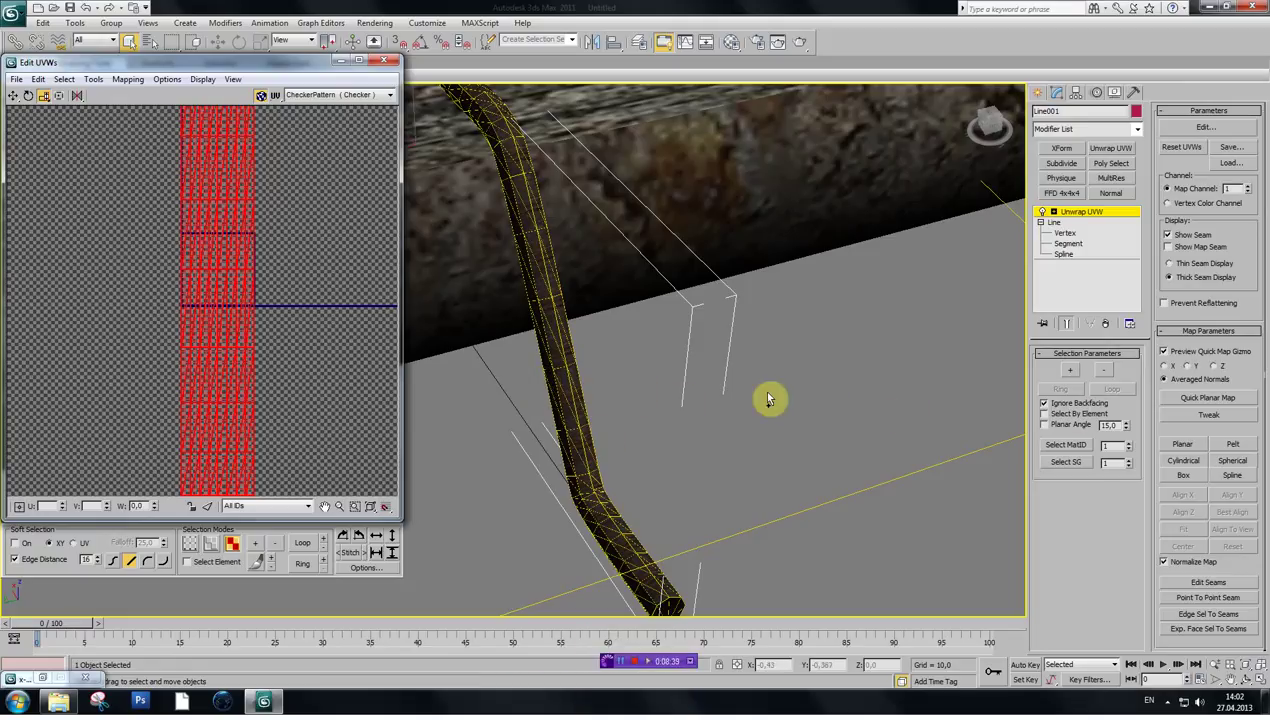
key("ctrl+p")
left_click_drag(714, 442, 584, 422)
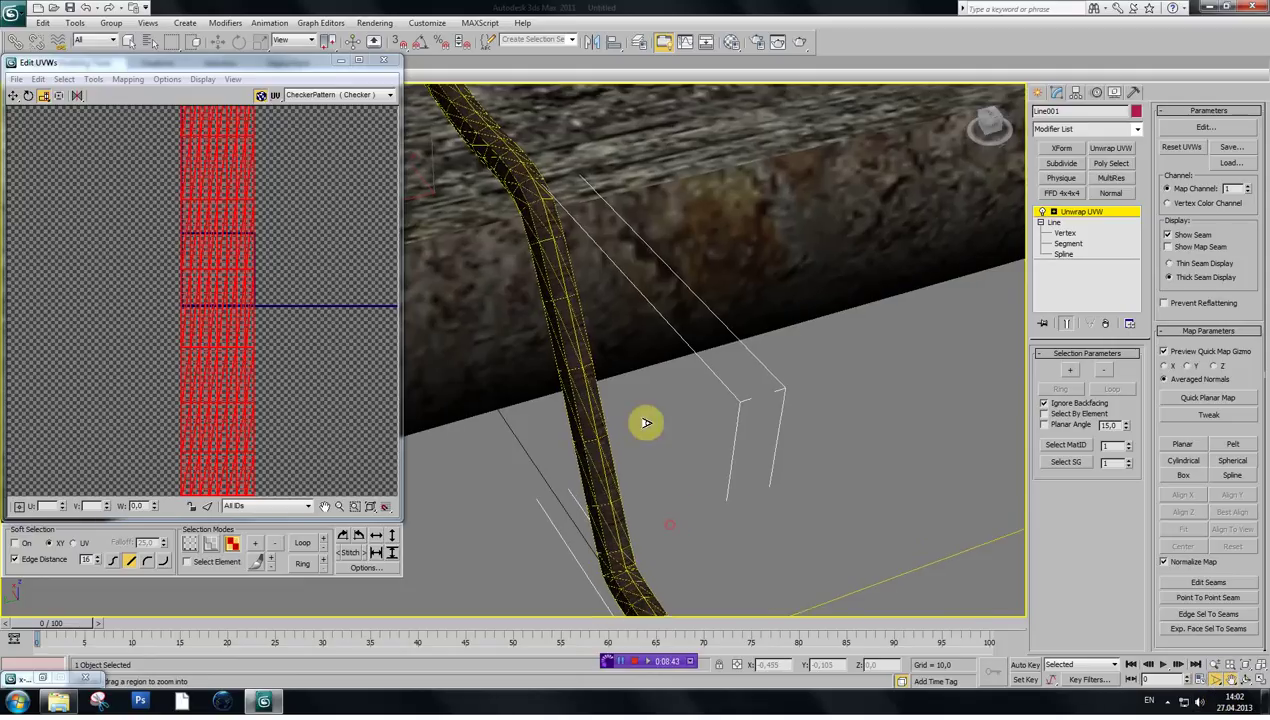
scroll(649, 390, "up", 5)
key("ctrl+p")
left_click_drag(797, 556, 589, 282)
left_click_drag(201, 383, 212, 308)
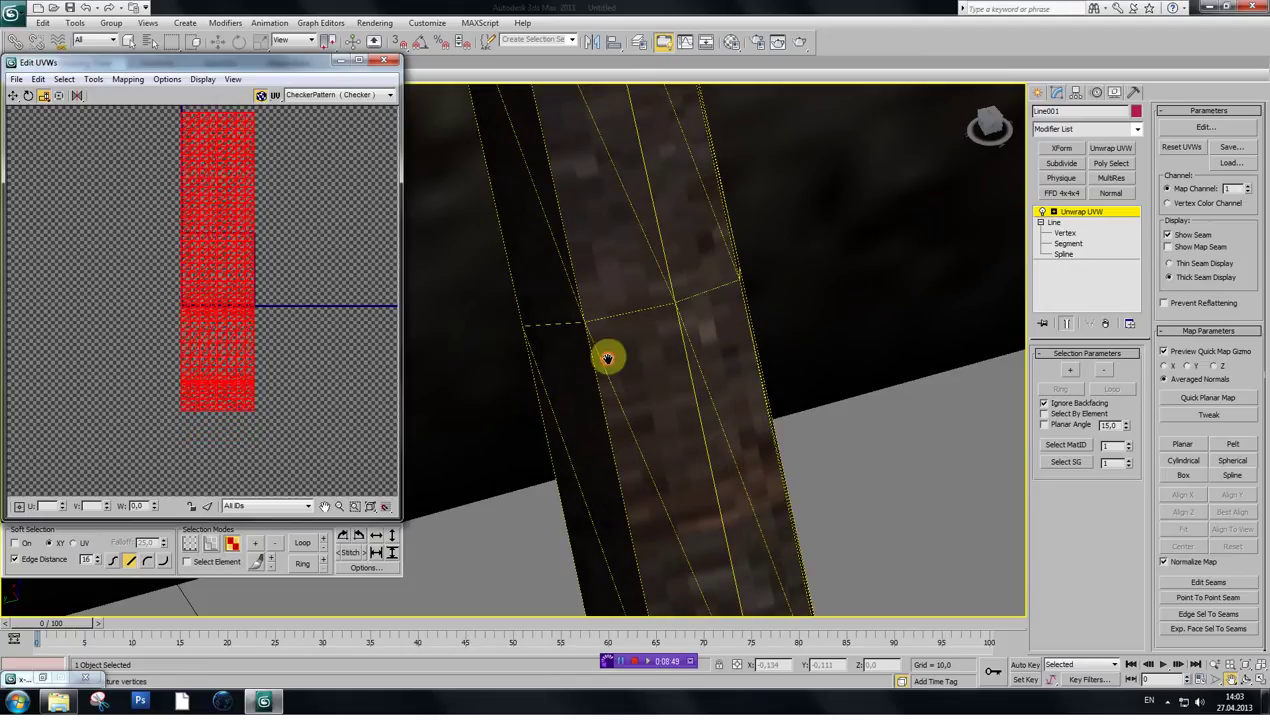
- Scale all the tube's UVs up uniformly to about 2.5 texture tiles wide, and clear the face selection
scroll(641, 369, "down", 5)
scroll(639, 372, "up", 2)
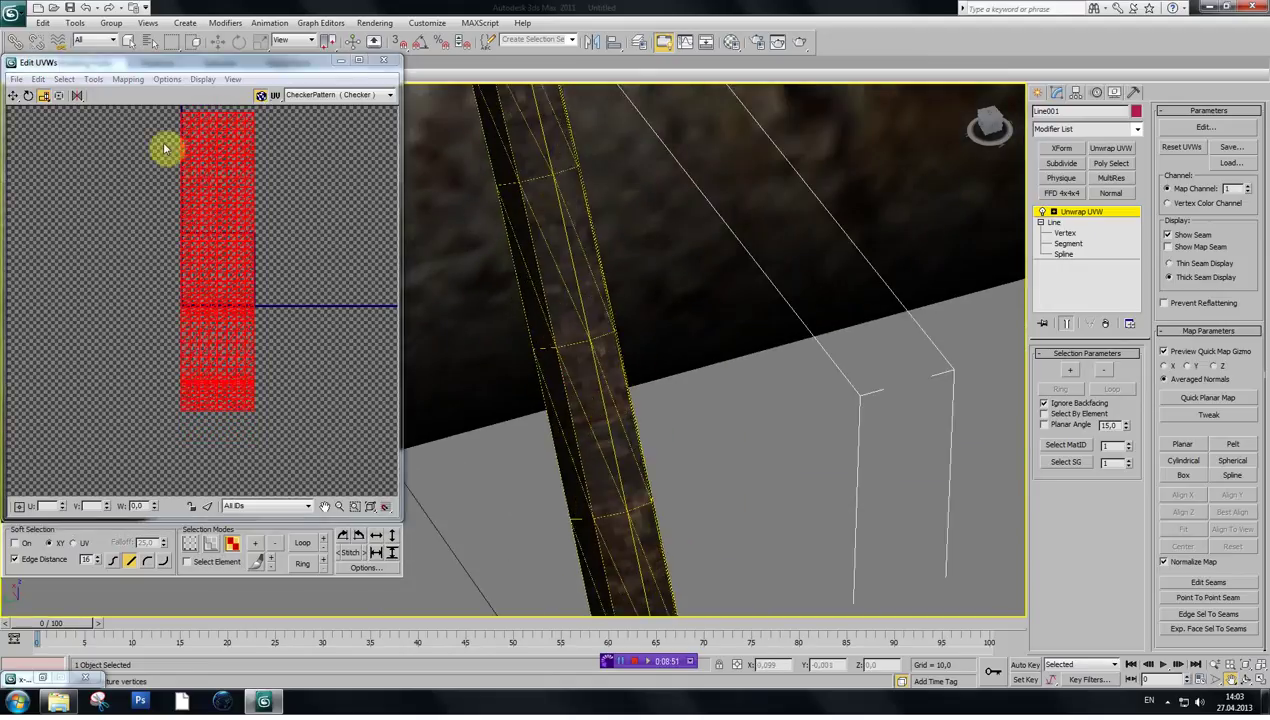
left_click(33, 95)
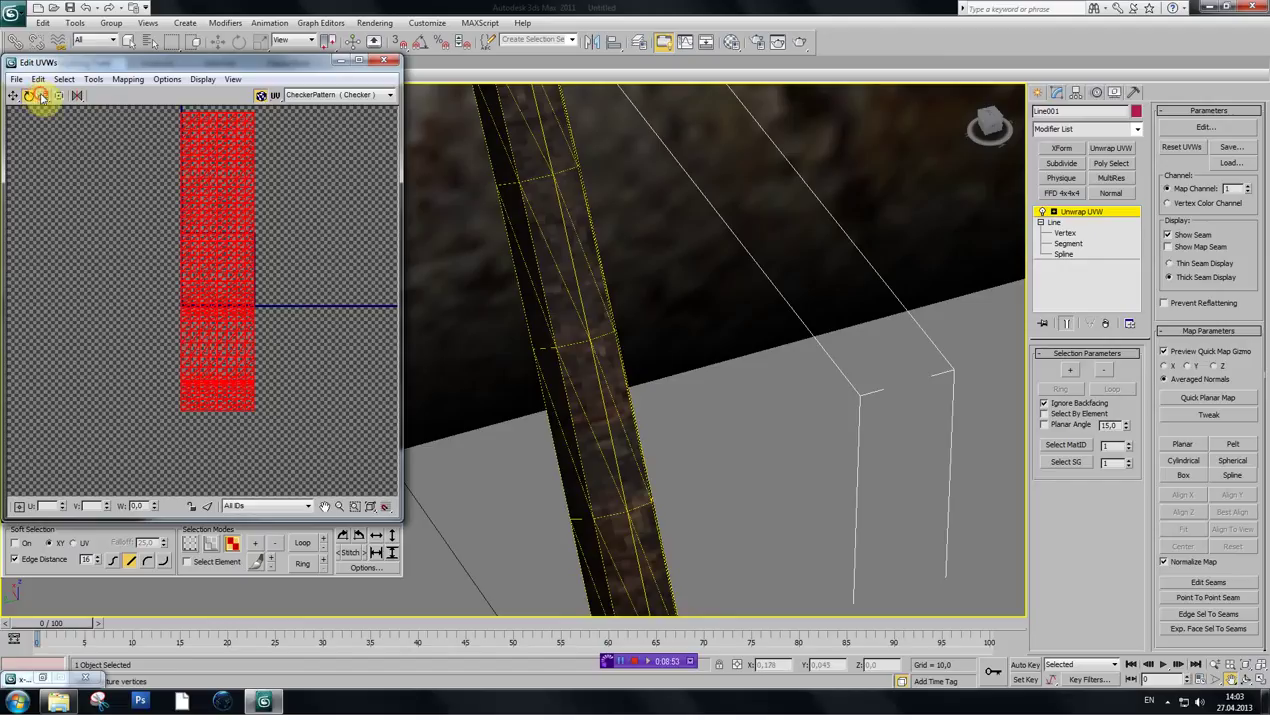
left_click(42, 96)
left_click(43, 117)
left_click_drag(232, 263, 272, 156)
left_click(357, 241)
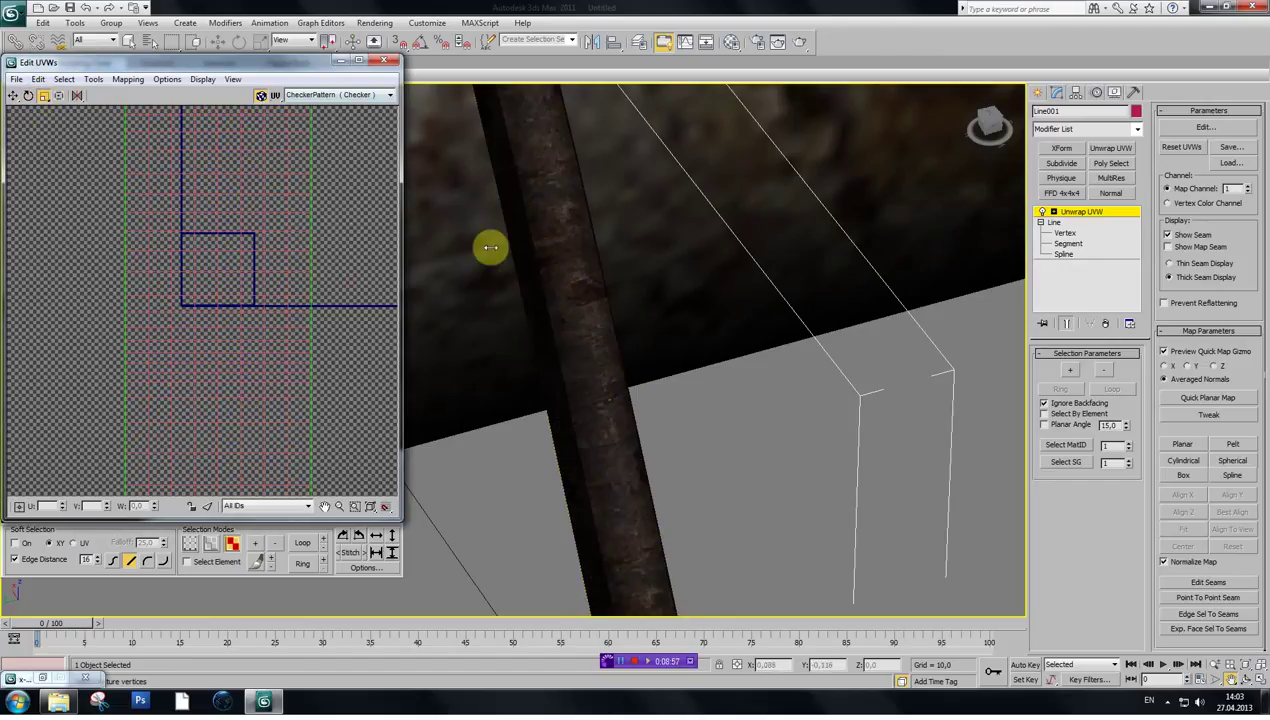
- Examine the rescaled texture along the whole tube, from its ground end up over the log
middle_click_drag(630, 376, 703, 513)
scroll(700, 484, "down", 3)
middle_click_drag(604, 350, 664, 497)
middle_click_drag(635, 397, 706, 525)
scroll(686, 414, "down", 2)
middle_click_drag(686, 414, 643, 249)
scroll(669, 306, "down", 2)
middle_click_drag(669, 306, 660, 360)
scroll(652, 454, "down", 3)
middle_click_drag(652, 454, 598, 315)
scroll(598, 329, "up", 3)
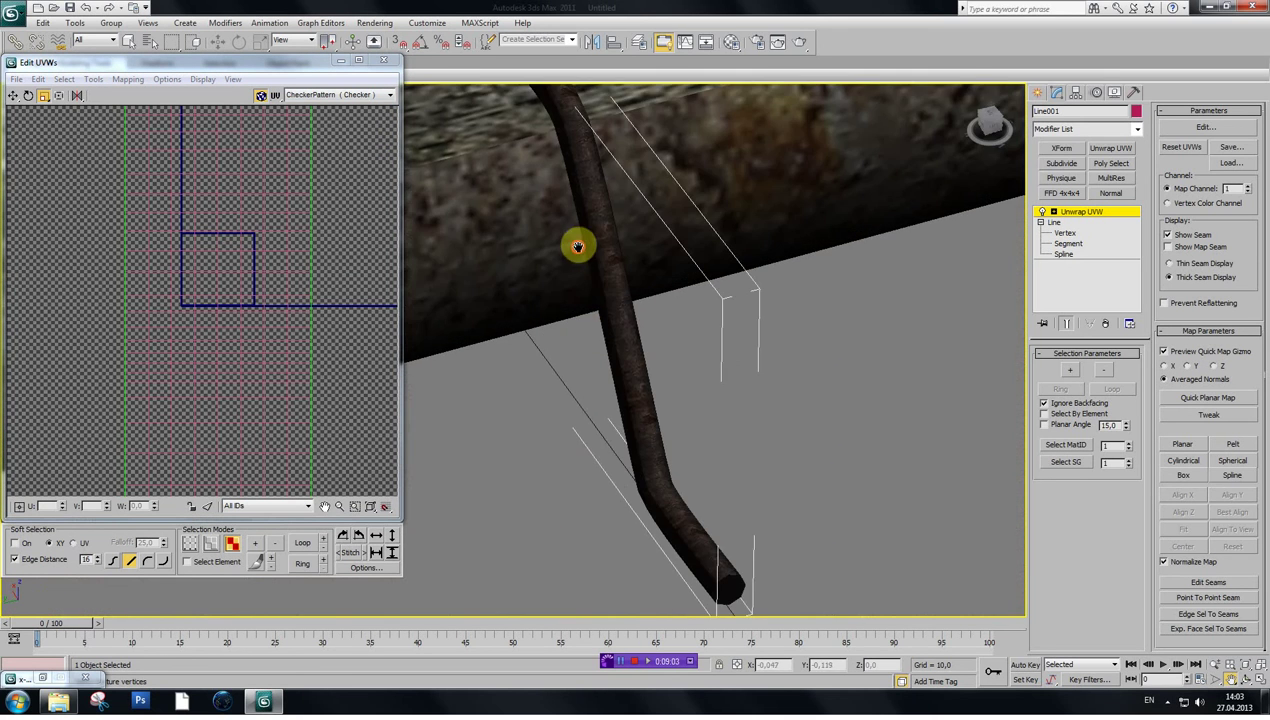
middle_click_drag(574, 243, 583, 327)
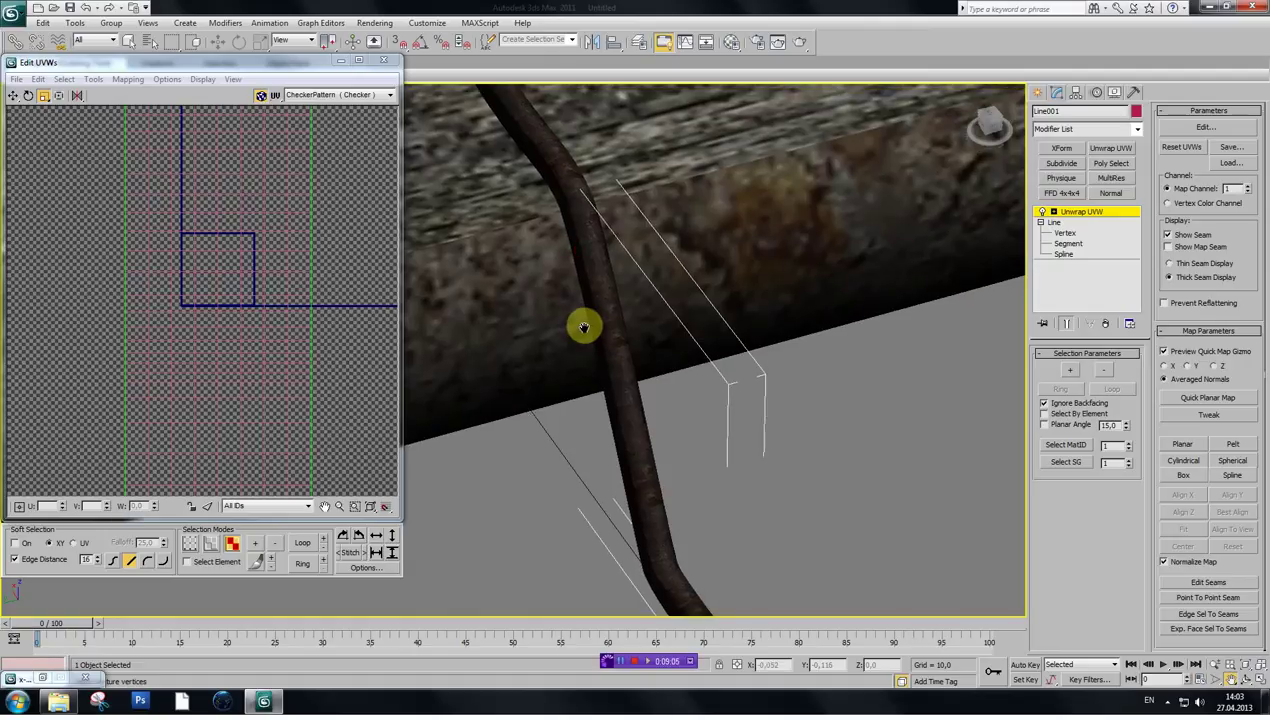
middle_click_drag(598, 347, 638, 400, "alt")
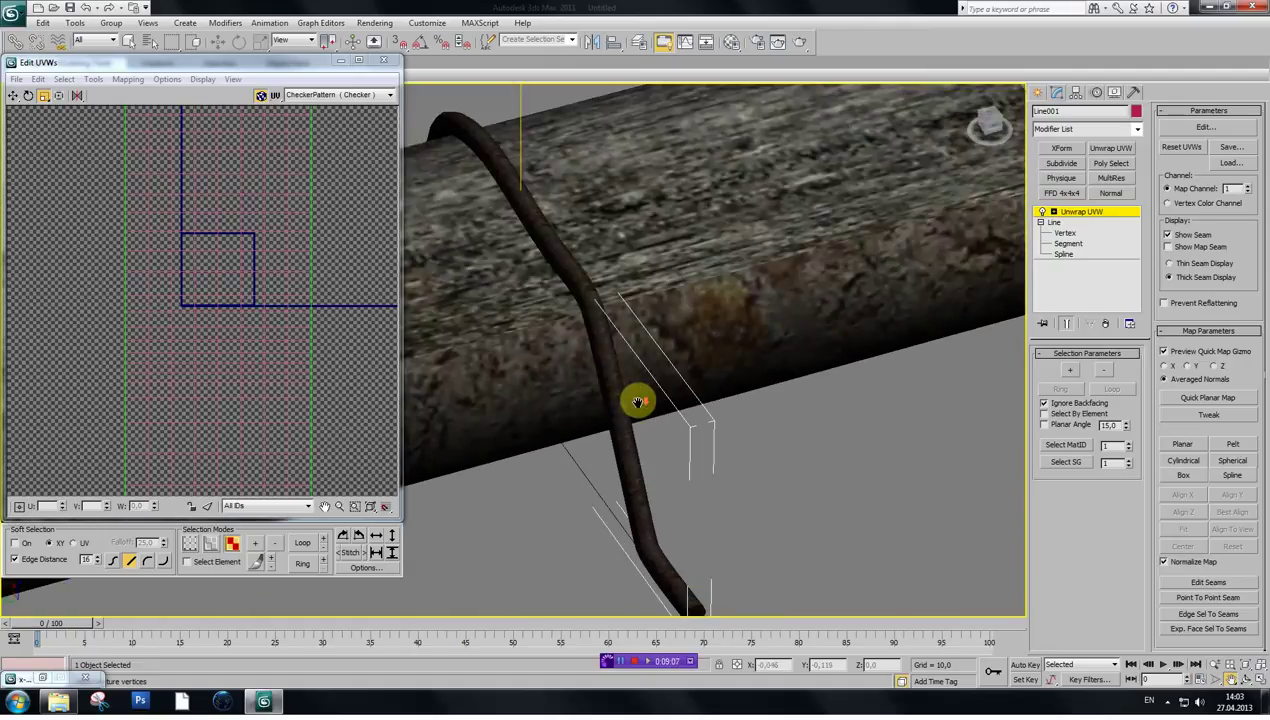
- Close the UV editor and convert the tube to an Editable Poly
left_click(384, 62)
right_click(497, 345)
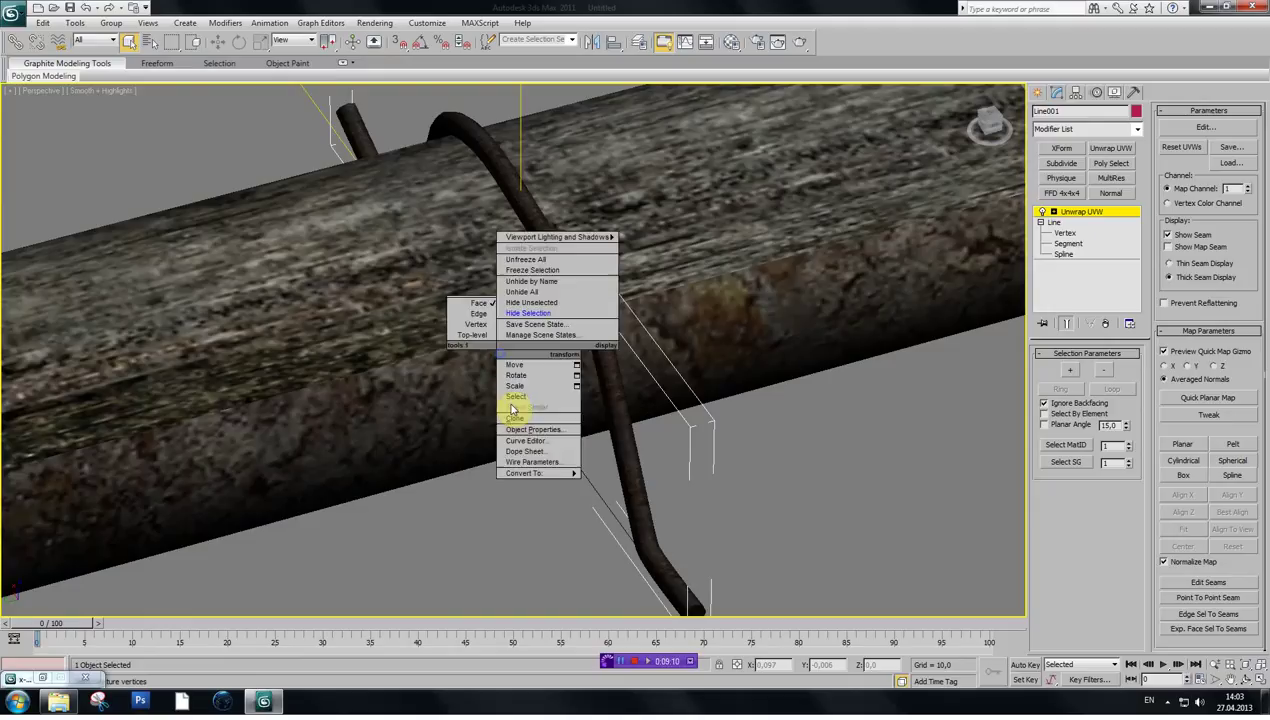
mouse_move(540, 473)
left_click(634, 485)
- Examine the finished log and tube together from several angles and distances
scroll(634, 360, "down", 4)
scroll(630, 358, "up", 2)
key("ctrl+p")
left_click_drag(599, 298, 646, 342)
scroll(648, 338, "down", 3)
left_click_drag(986, 109, 797, 218)
mouse_move(989, 122)
left_mouse_down()
mouse_move(1003, 104)
mouse_move(989, 122)
left_mouse_up()
scroll(884, 224, "down", 5)
scroll(666, 295, "up", 5)
scroll(666, 290, "down", 5)
scroll(667, 288, "up", 5)
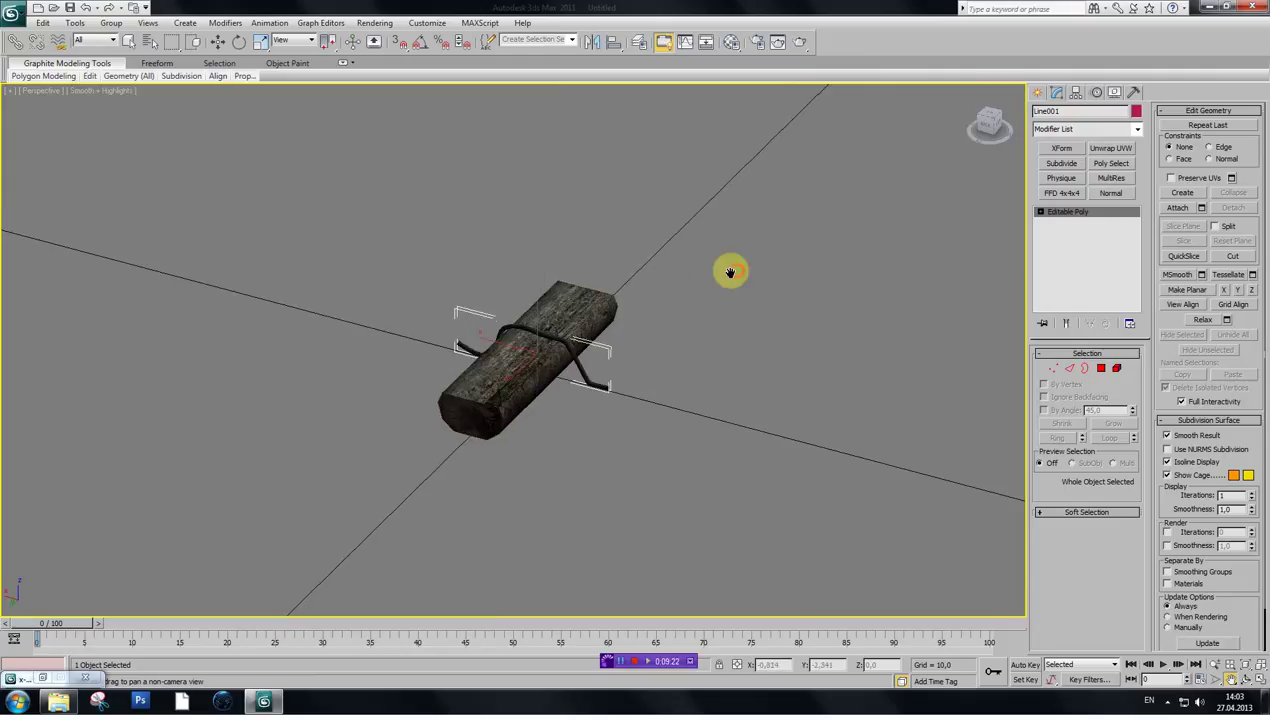
scroll(730, 272, "down", 2)
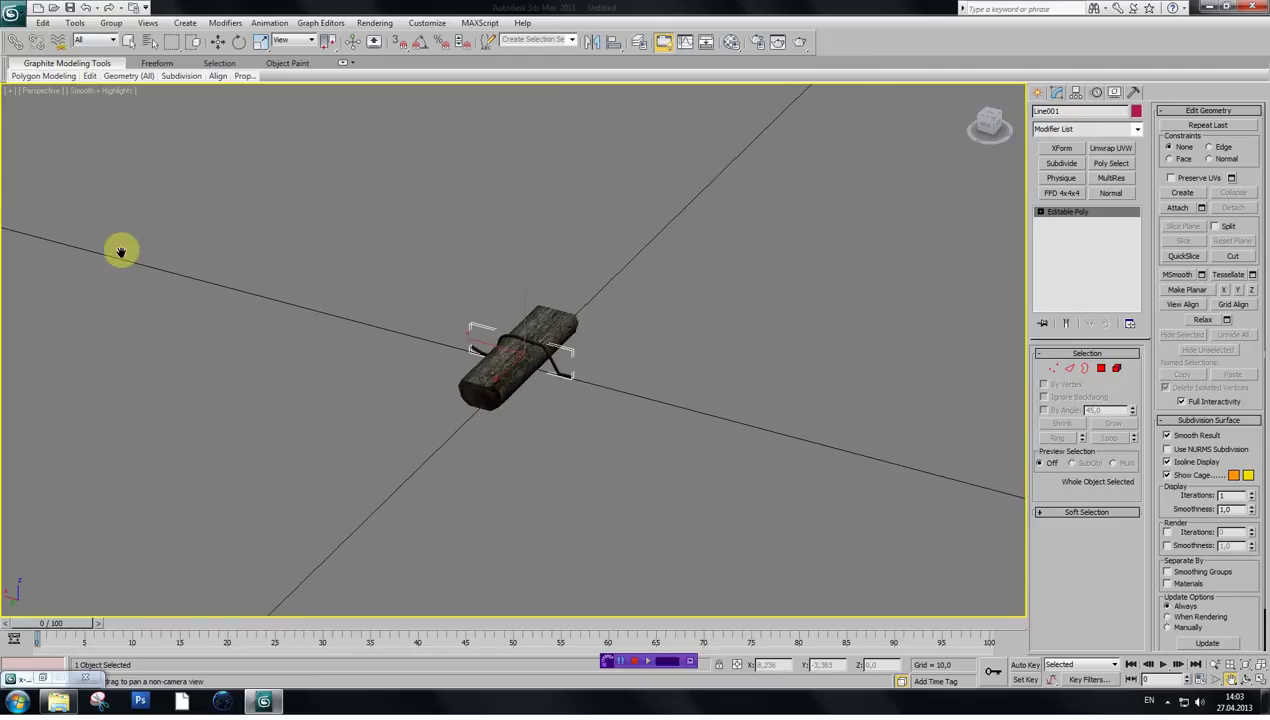
- Start a model import in the x-ray object importer and browse up to the objects folder
left_click(42, 680)
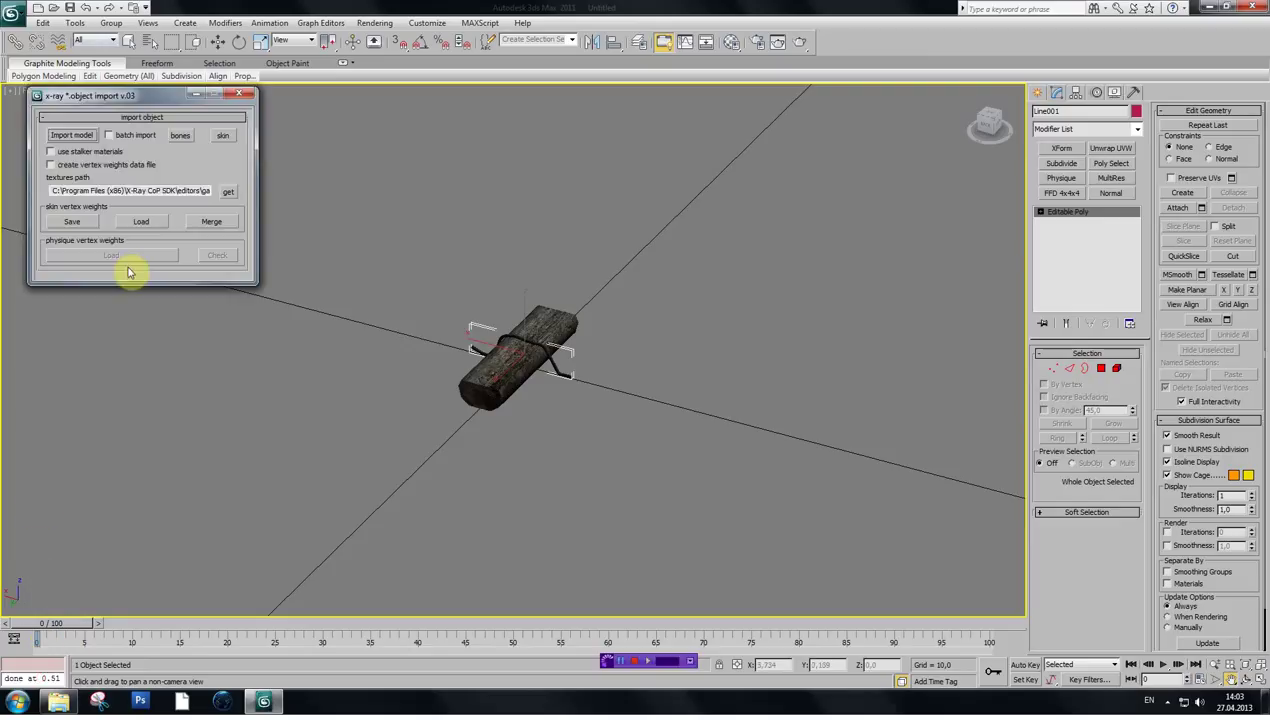
left_click(66, 137)
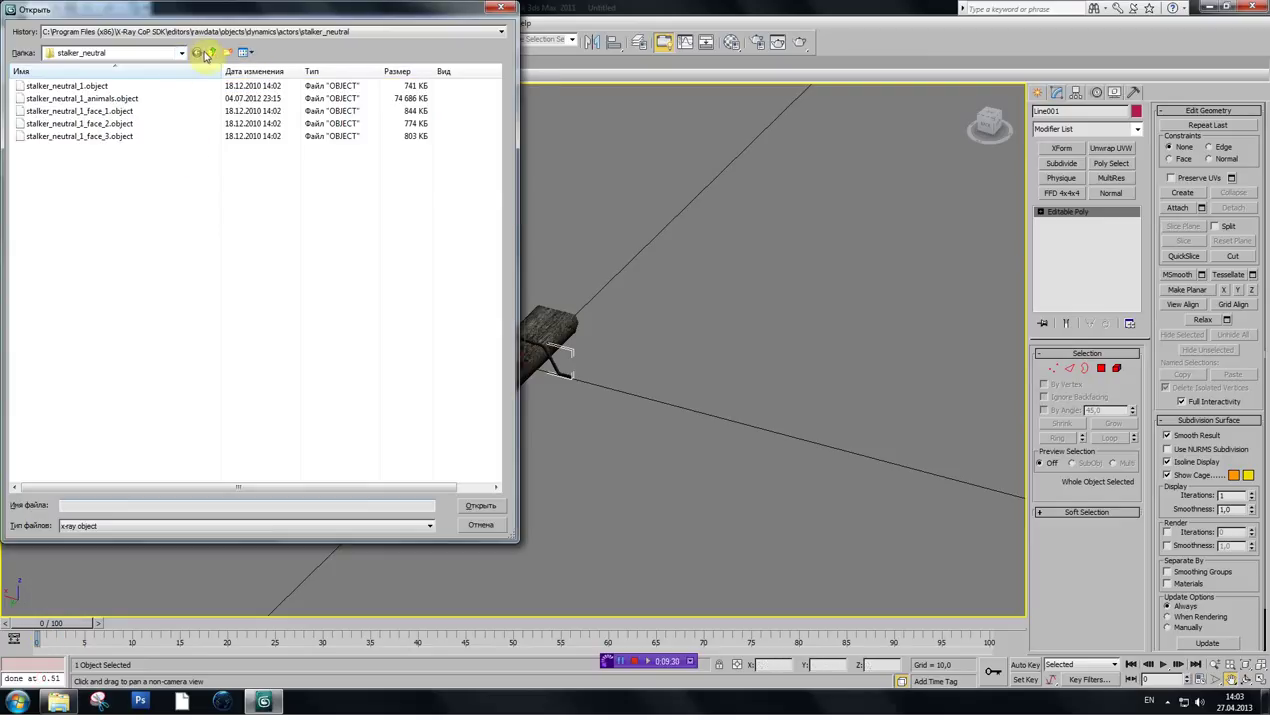
left_click(208, 55)
left_click(208, 55)
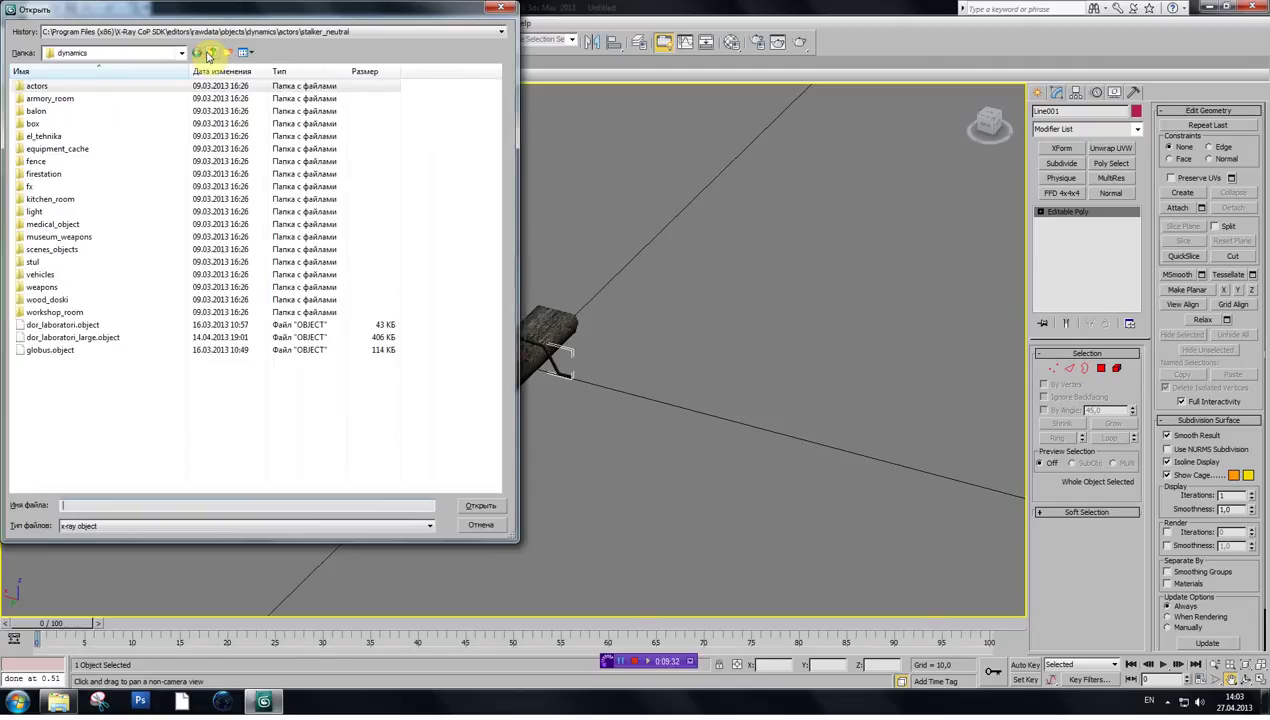
left_click(209, 55)
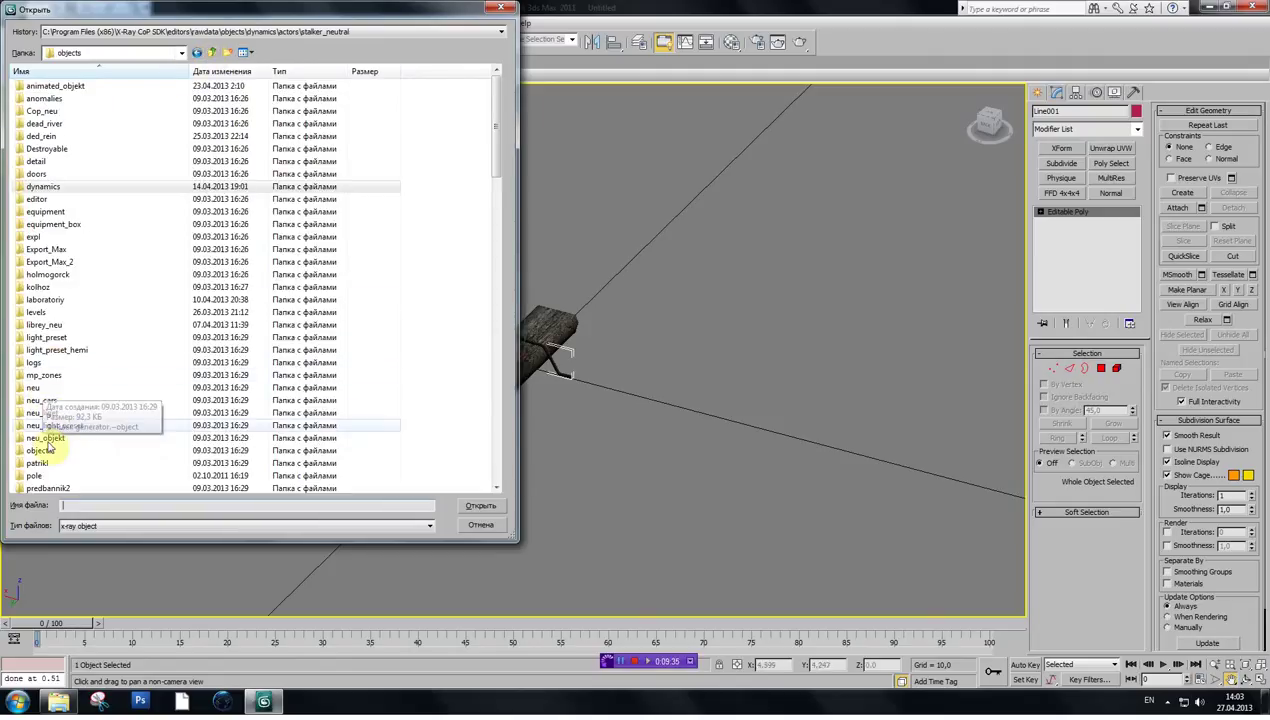
- Import the apc.object model from the viceles folder
left_click(80, 388)
scroll(80, 398, "down", 3)
scroll(78, 400, "down", 3)
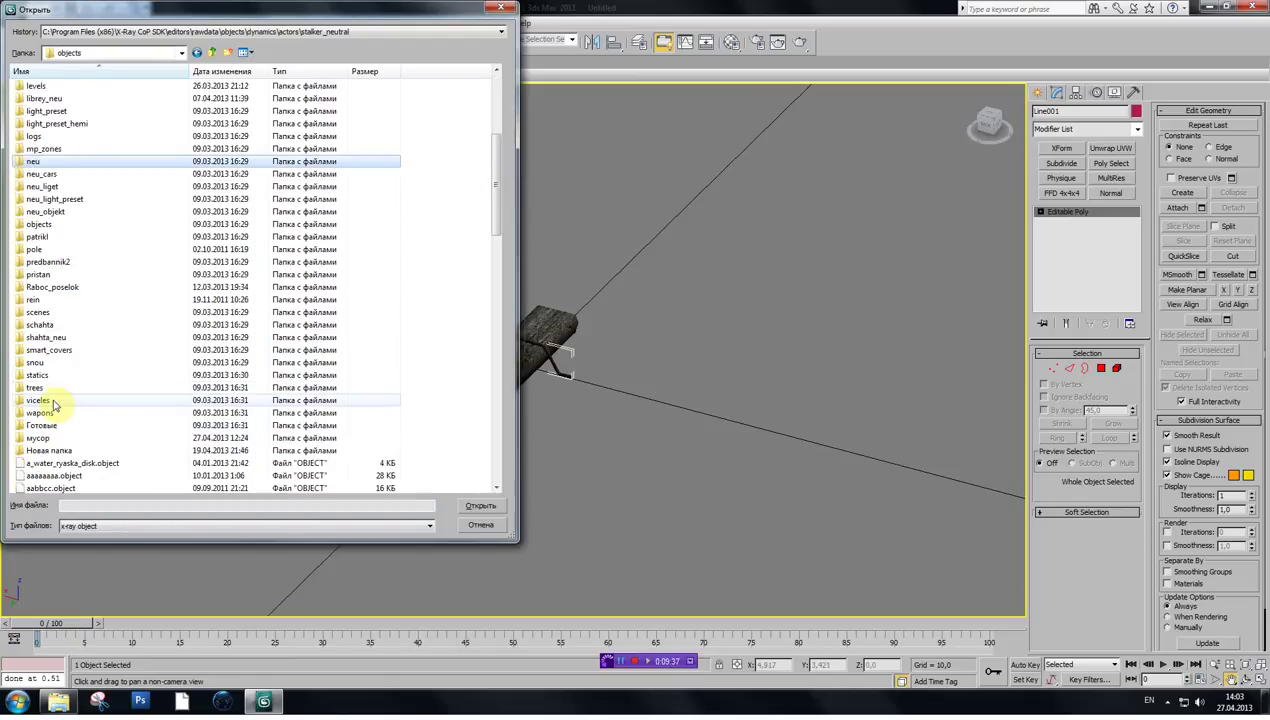
double_click(53, 404)
left_click(38, 87)
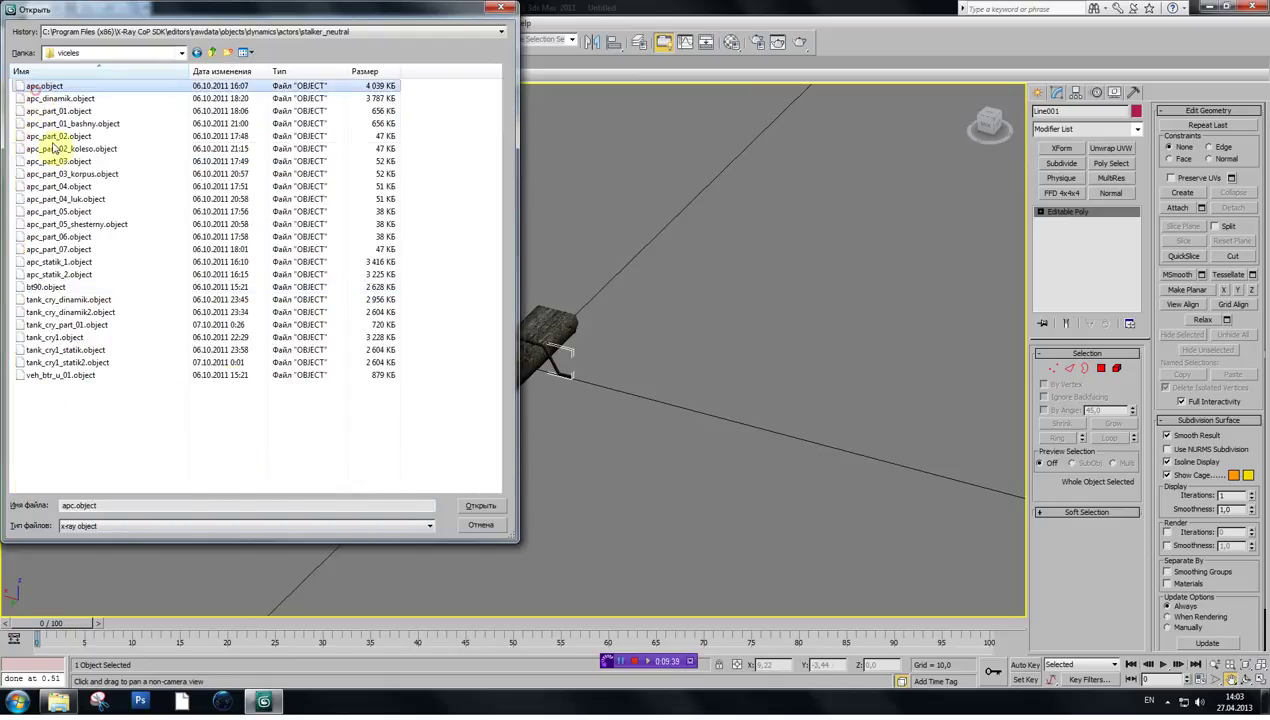
left_click(476, 507)
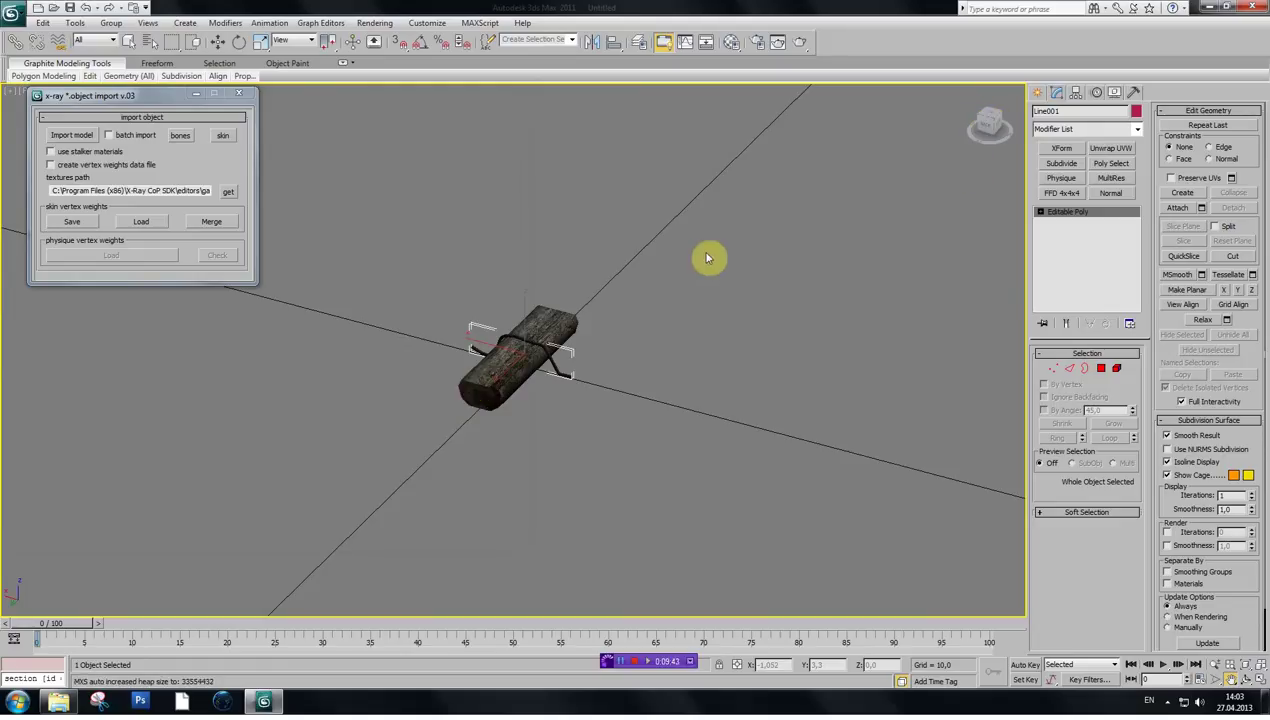
- Select the imported APC model and examine it from several angles and distances
mouse_move(586, 304)
middle_mouse_down()
mouse_move(561, 354)
mouse_move(590, 306)
middle_mouse_up()
scroll(586, 304, "down", 2)
left_click_drag(989, 121, 1012, 105)
left_click(515, 299)
left_click(214, 44)
mouse_move(989, 121)
left_mouse_down()
mouse_move(996, 92)
mouse_move(1004, 112)
mouse_move(987, 130)
left_mouse_up()
scroll(652, 281, "down", 5)
scroll(757, 200, "up", 5)
key("ctrl+p")
scroll(671, 170, "down", 4)
left_click_drag(669, 230, 674, 254)
scroll(674, 254, "up", 2)
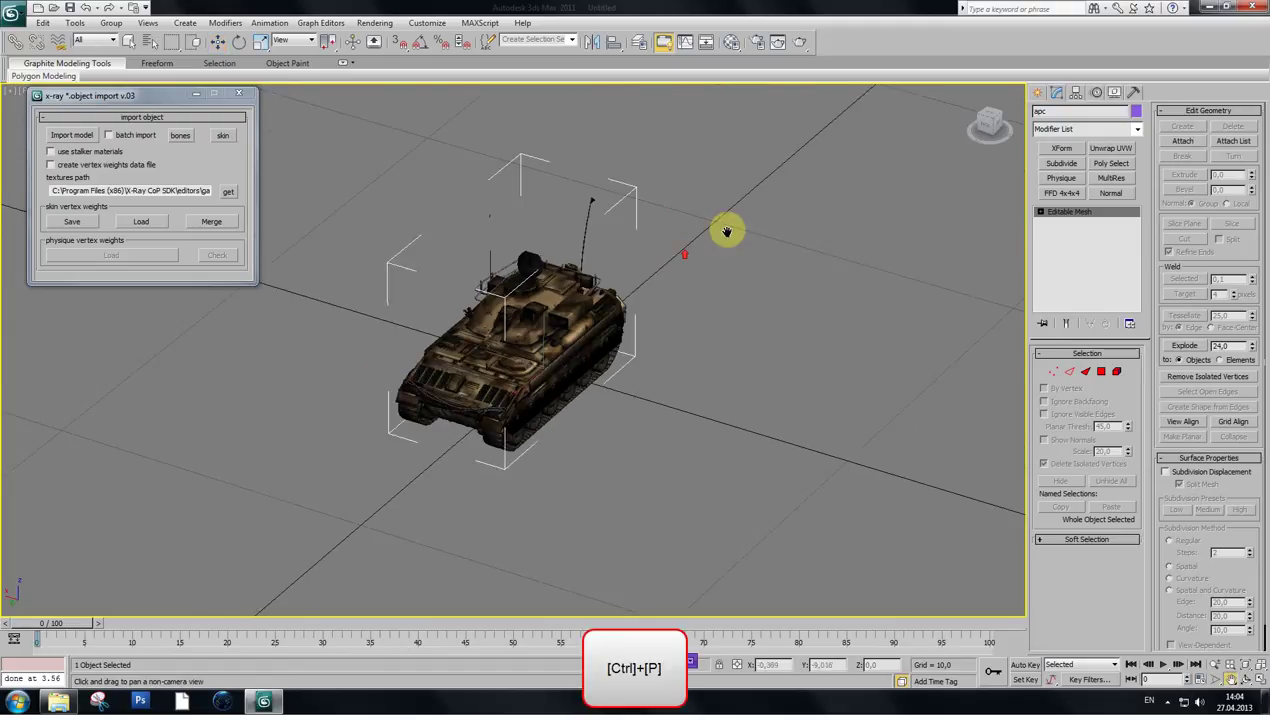
- Close the x-ray importer and start exporting the APC as an editor object with the S.T.A.L.K.E.R. Export utility
left_click(240, 96)
left_click(1134, 92)
left_click(1075, 302)
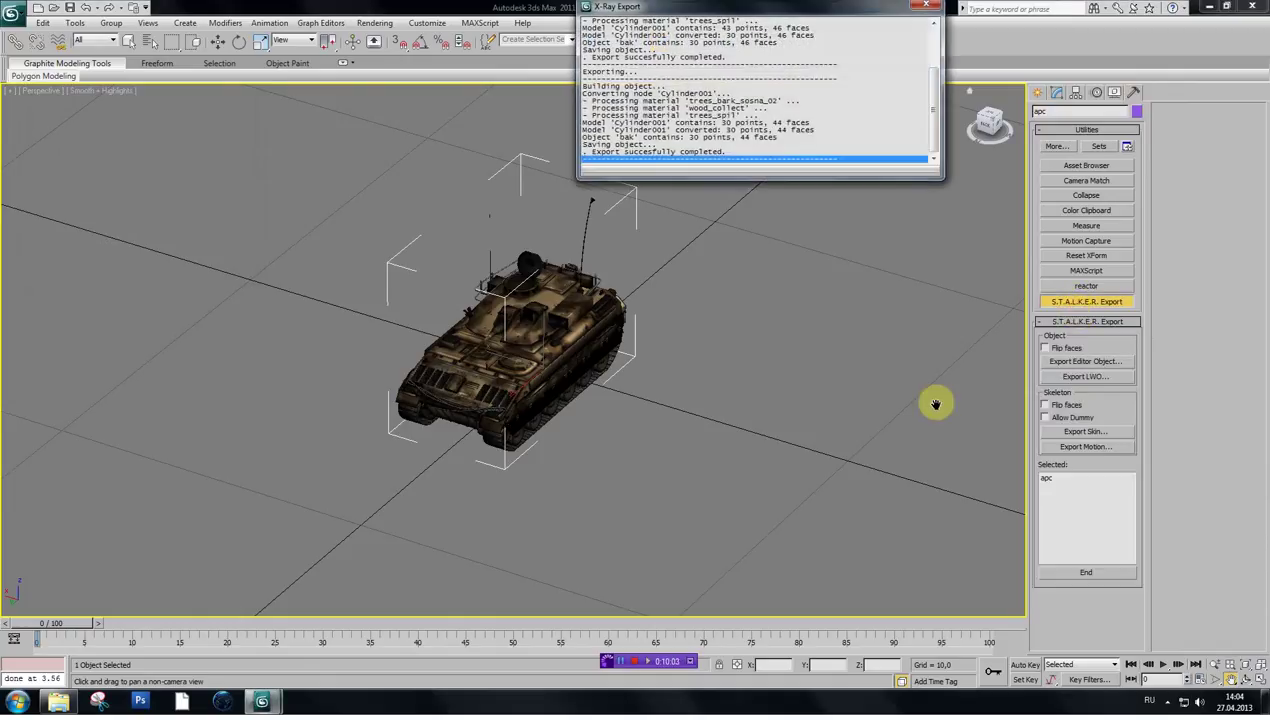
left_click(1110, 362)
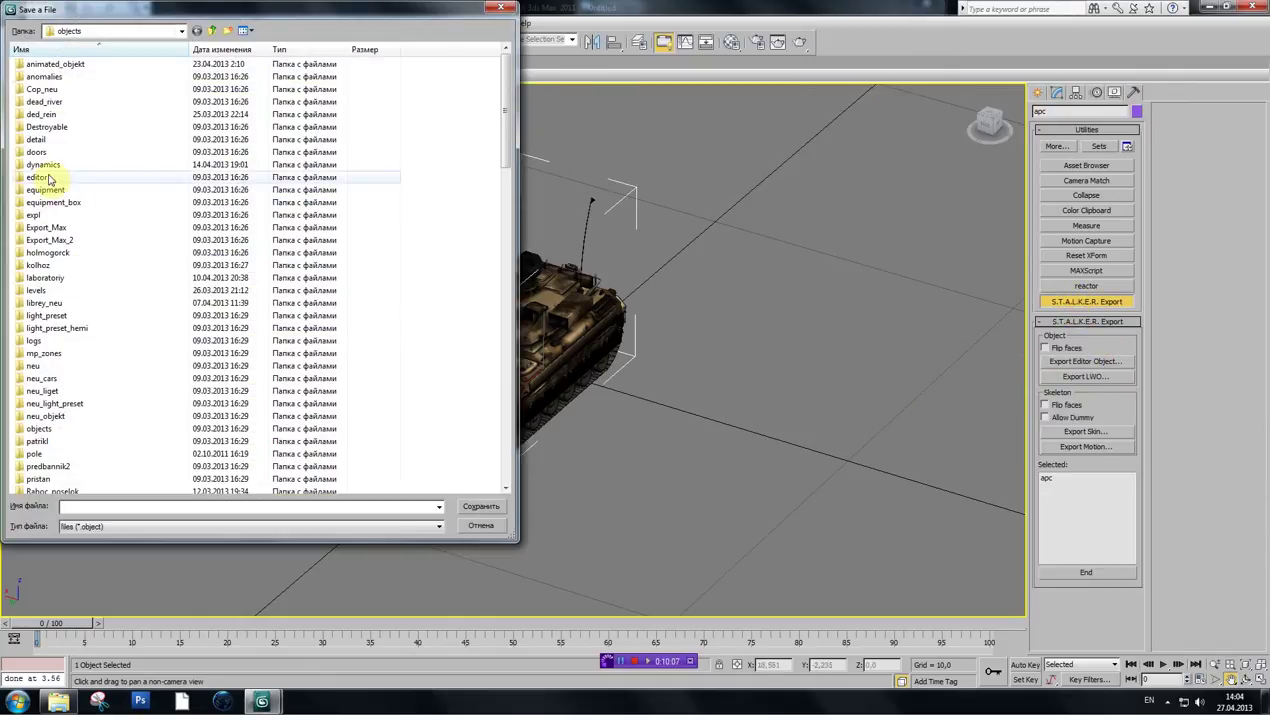
- Create a new folder named test inside the objects folder and open it
left_click(225, 32)
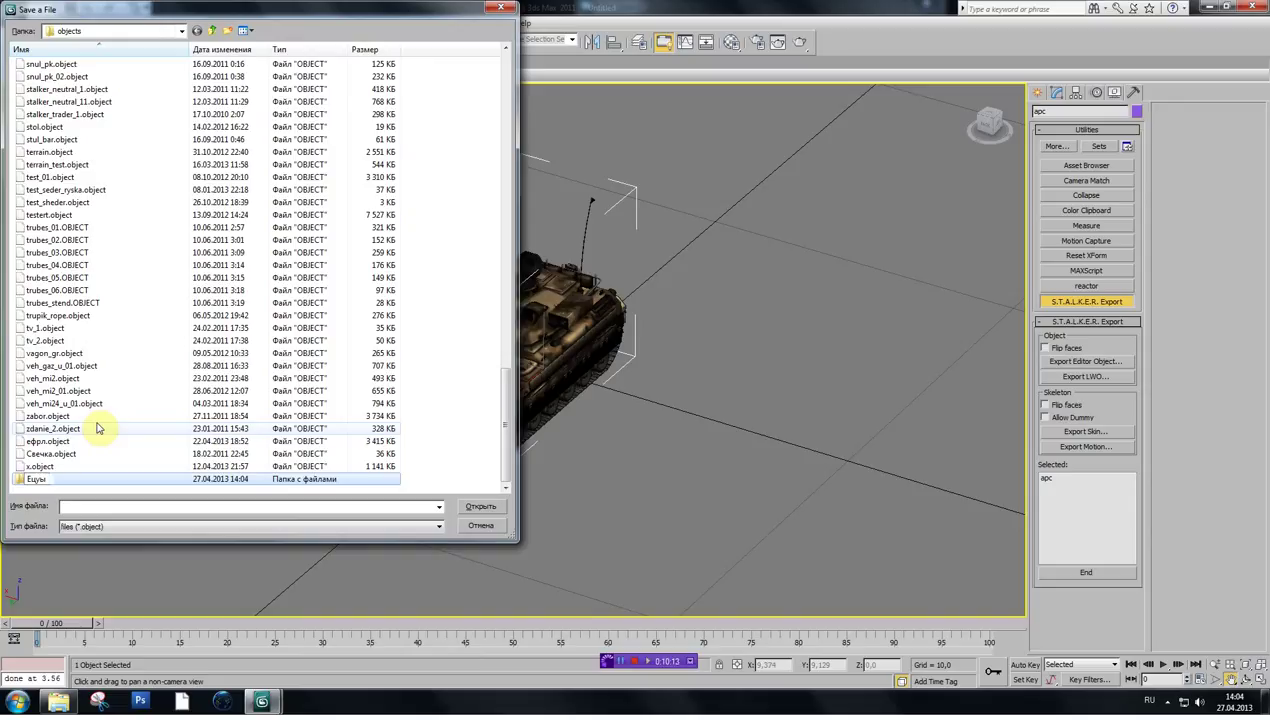
type("е")
left_click(61, 481)
left_click_drag(4, 482, 5, 482)
key("F2")
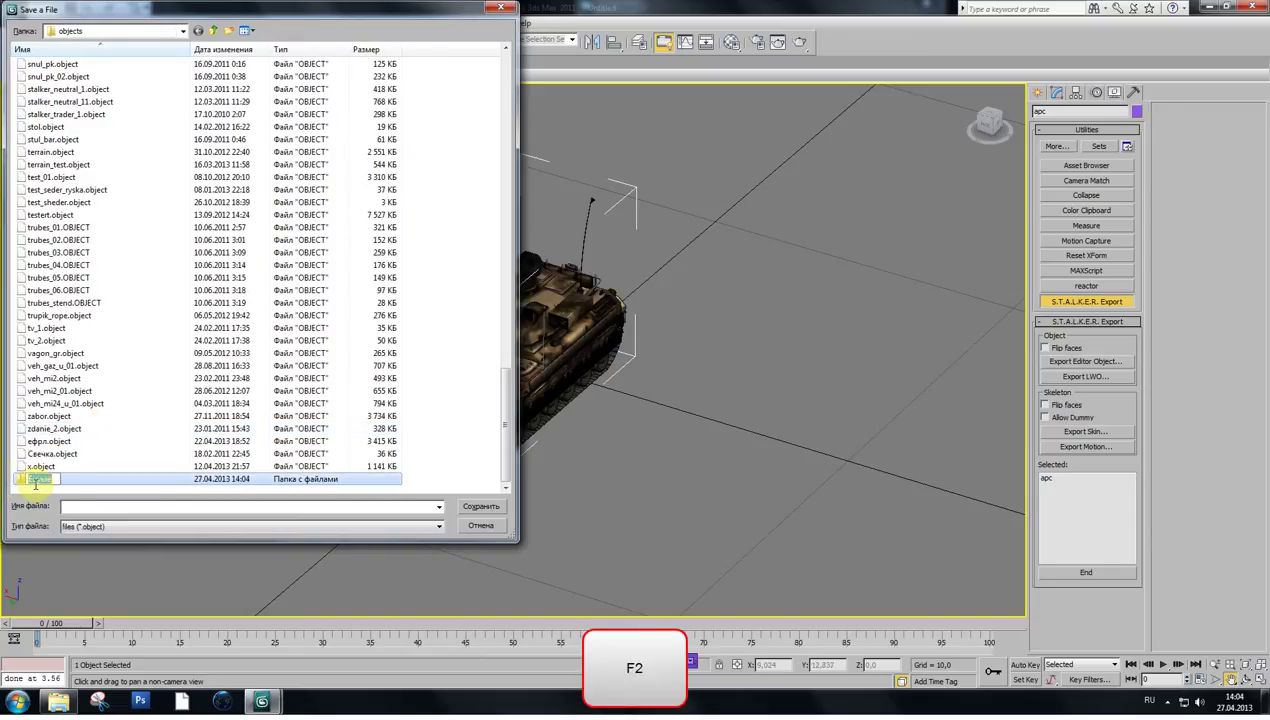
key("alt+shift")
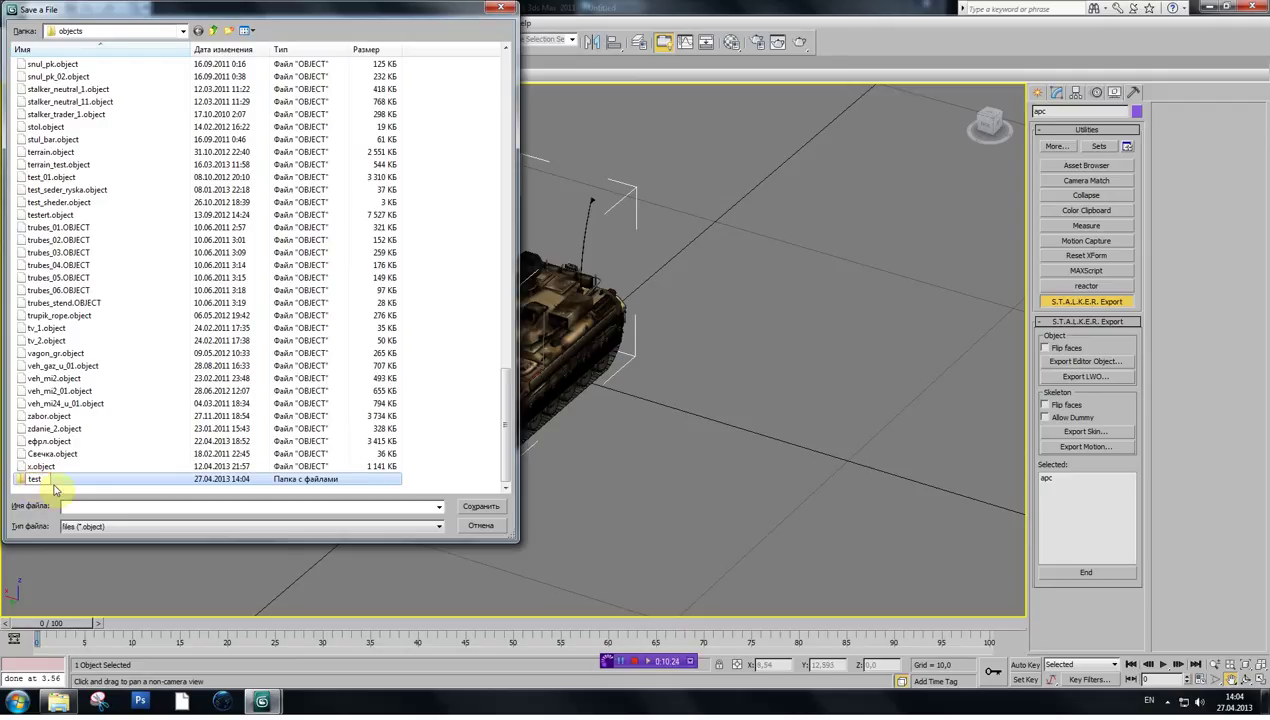
double_click(45, 480)
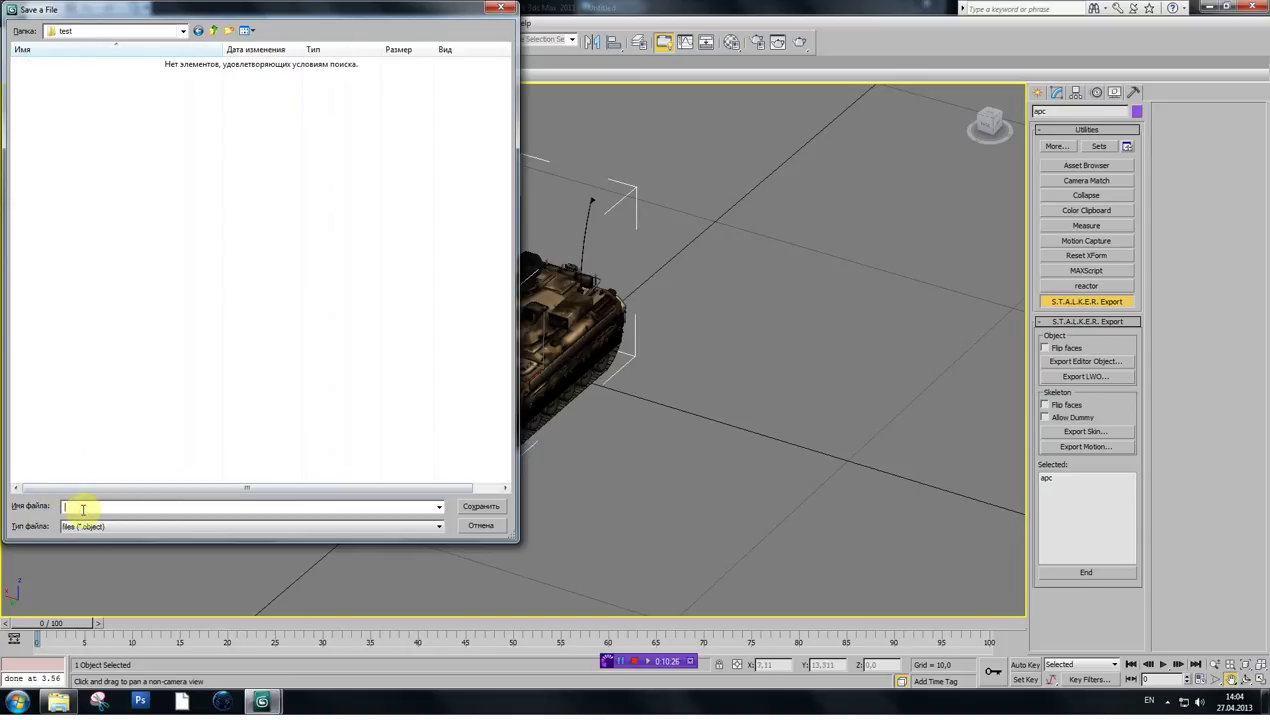
- Save the APC export as 1 in the test folder
left_click(83, 509)
type("1")
left_click(480, 506)
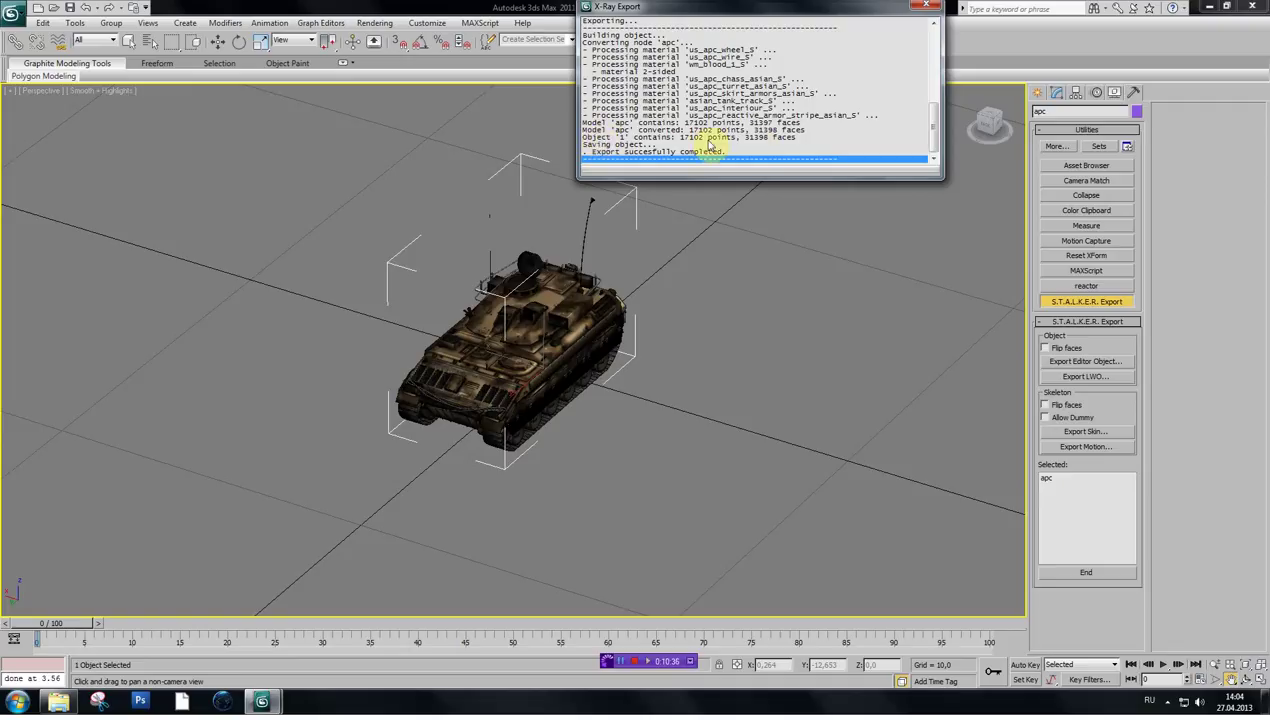
- Review the APC's materials and the point and face lines in the export log, and close the log
left_click(604, 146)
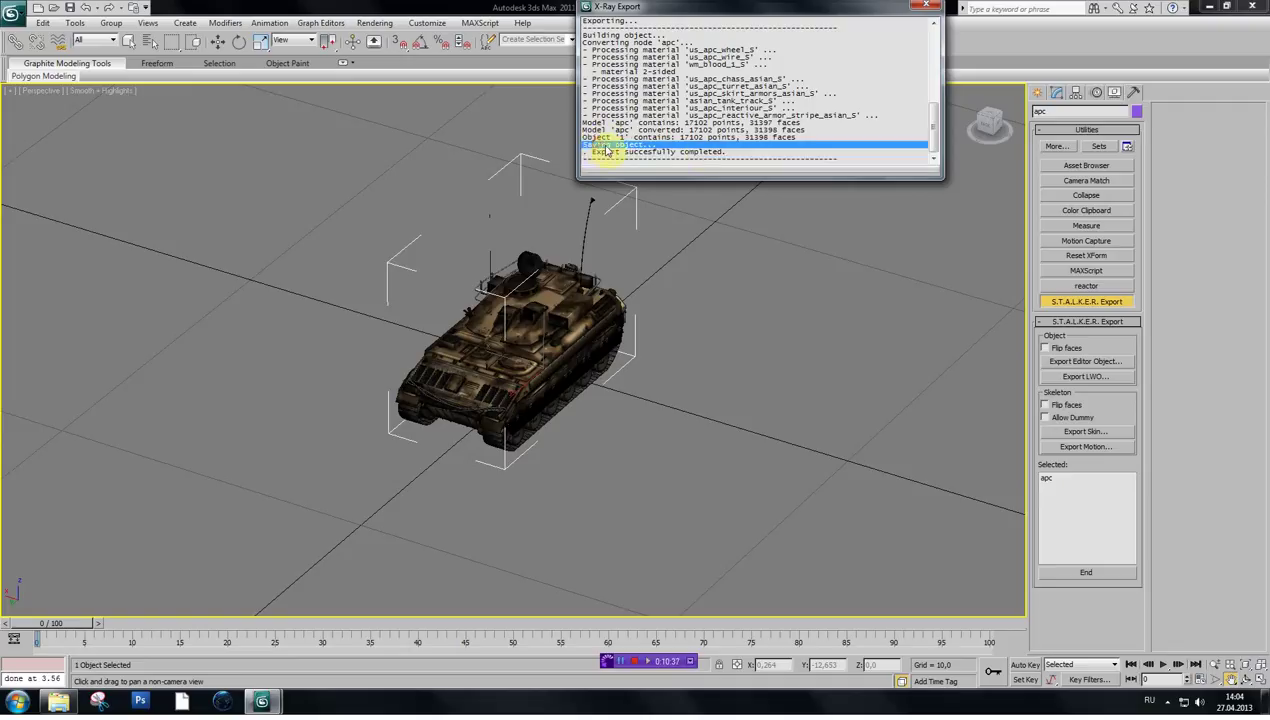
left_click(643, 51)
left_click(643, 66)
left_click(640, 107)
left_click(659, 124)
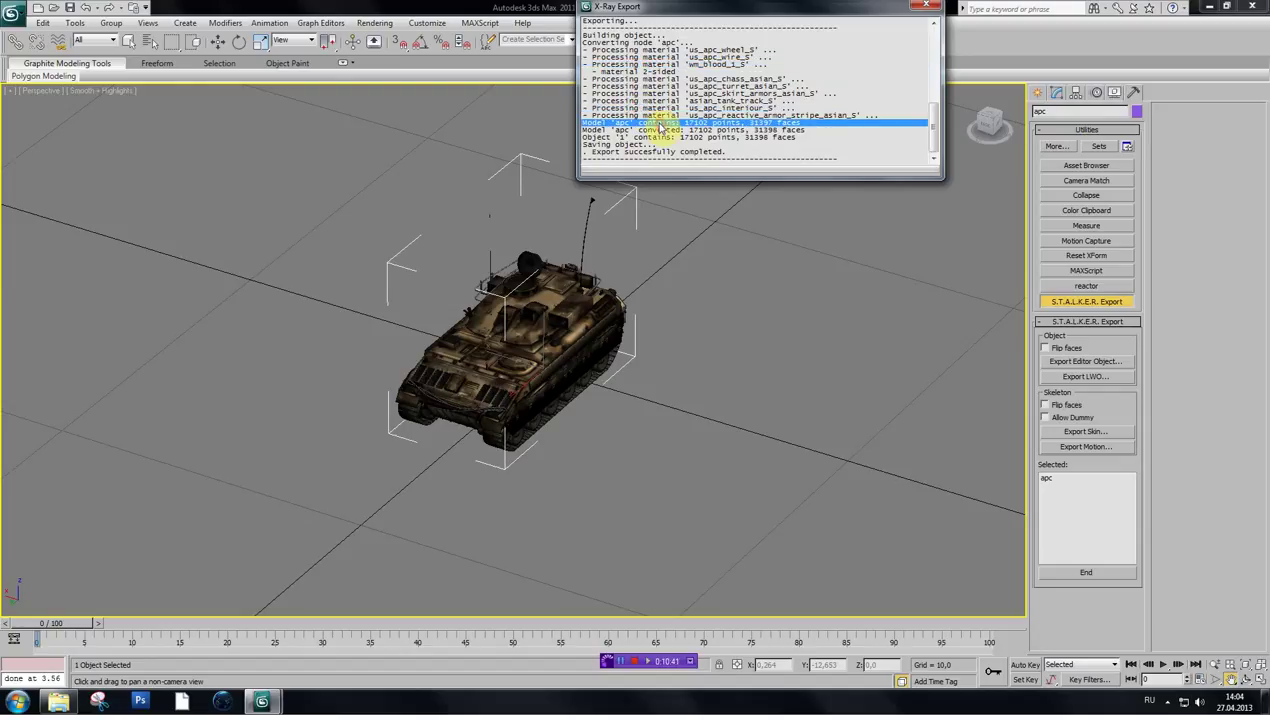
left_click(636, 72)
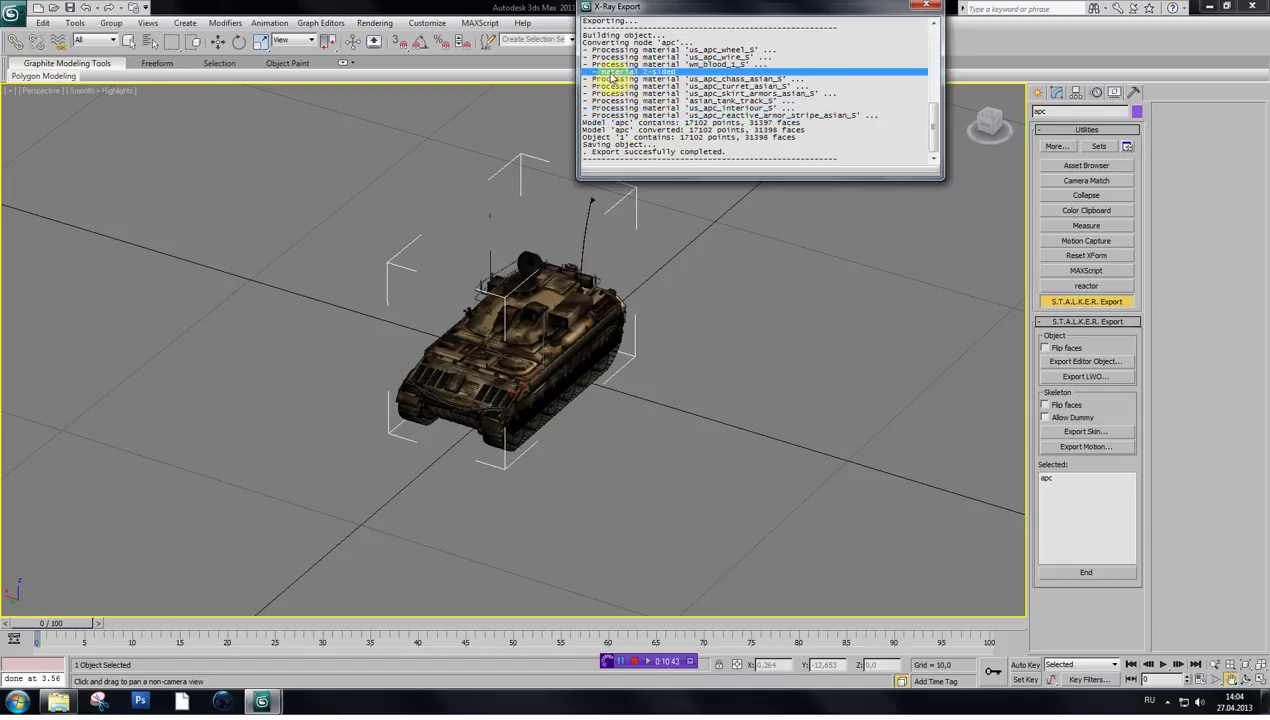
left_click(926, 5)
- Hide the APC model in the viewport
left_click_drag(989, 124, 960, 114)
key("w")
right_click(720, 238)
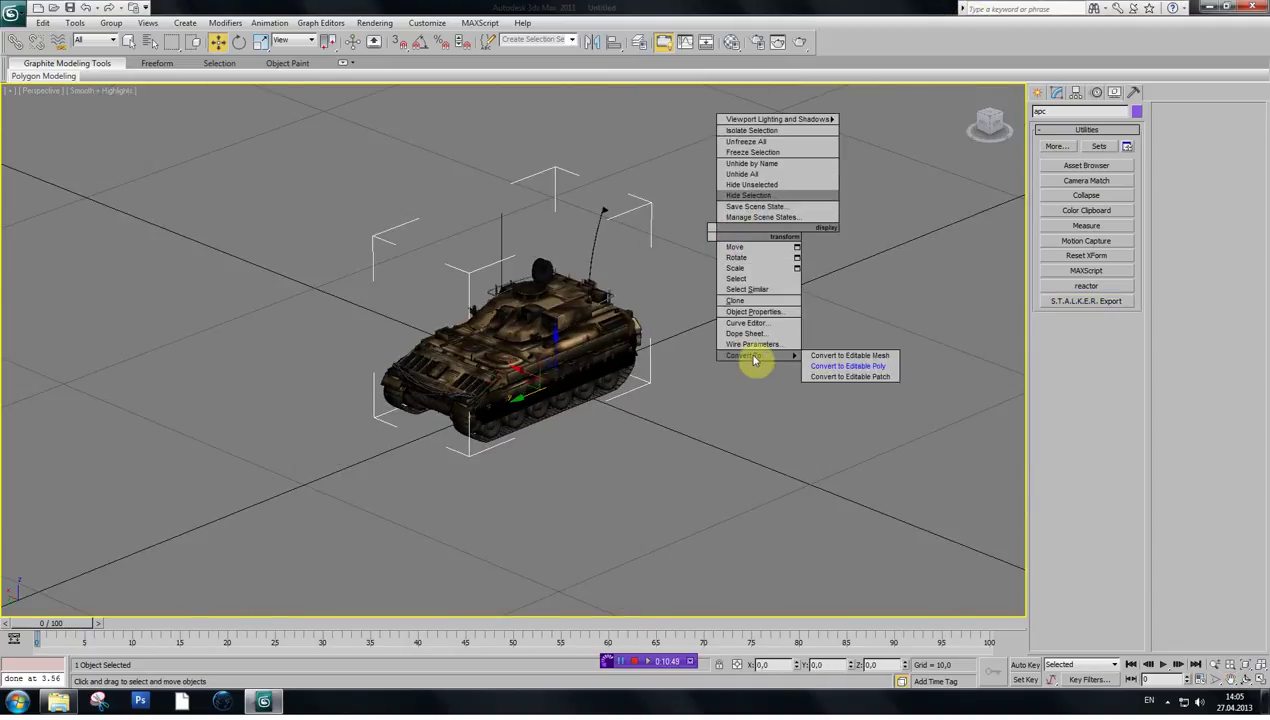
left_click(745, 195)
- Select the log and center its pivot to the object
left_click(547, 377)
scroll(545, 400, "up", 3)
key("ctrl+p")
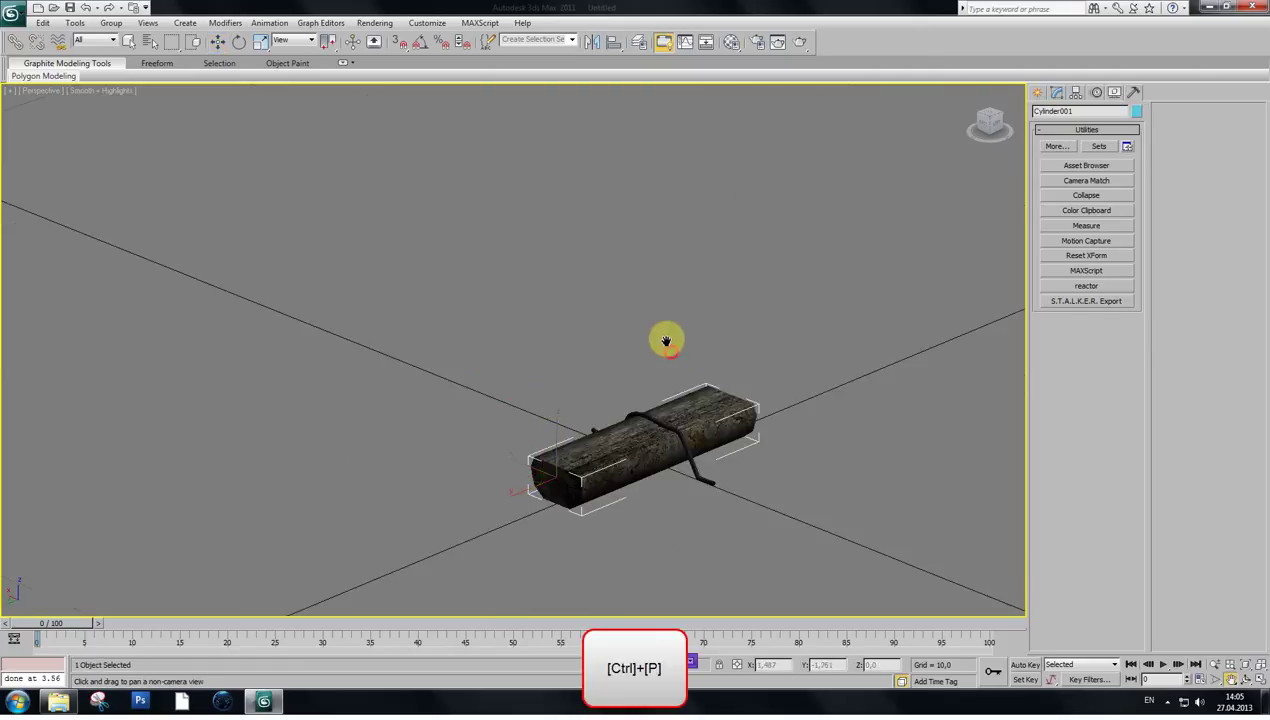
left_click_drag(666, 340, 581, 335)
scroll(601, 283, "up", 4)
scroll(588, 316, "down", 3)
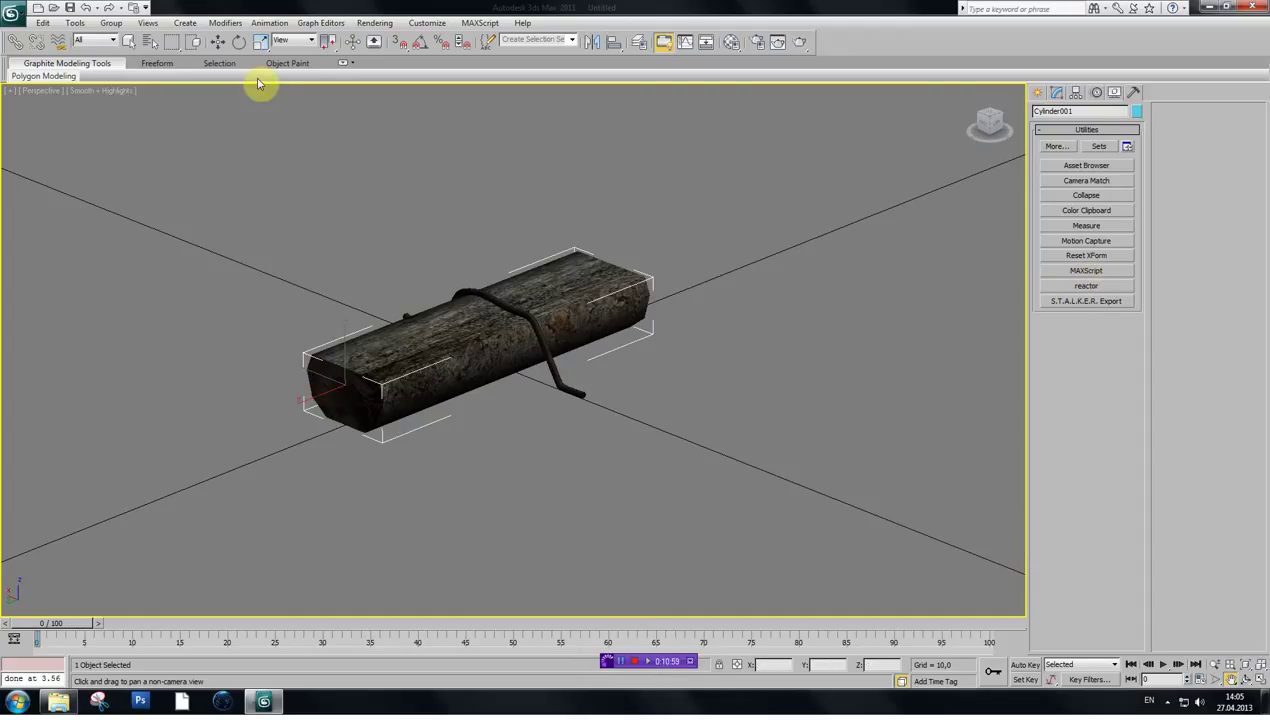
left_click(218, 42)
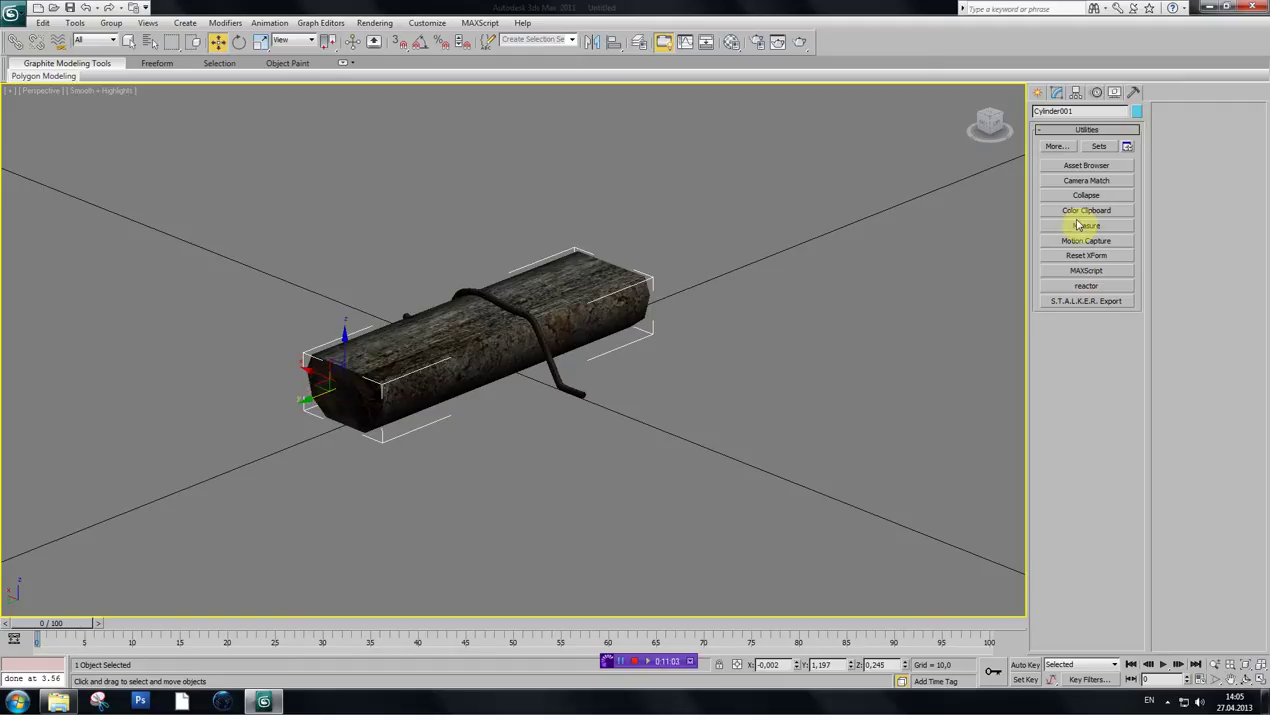
left_click(1056, 92)
left_click(1087, 175)
left_click(1086, 243)
left_click(1087, 176)
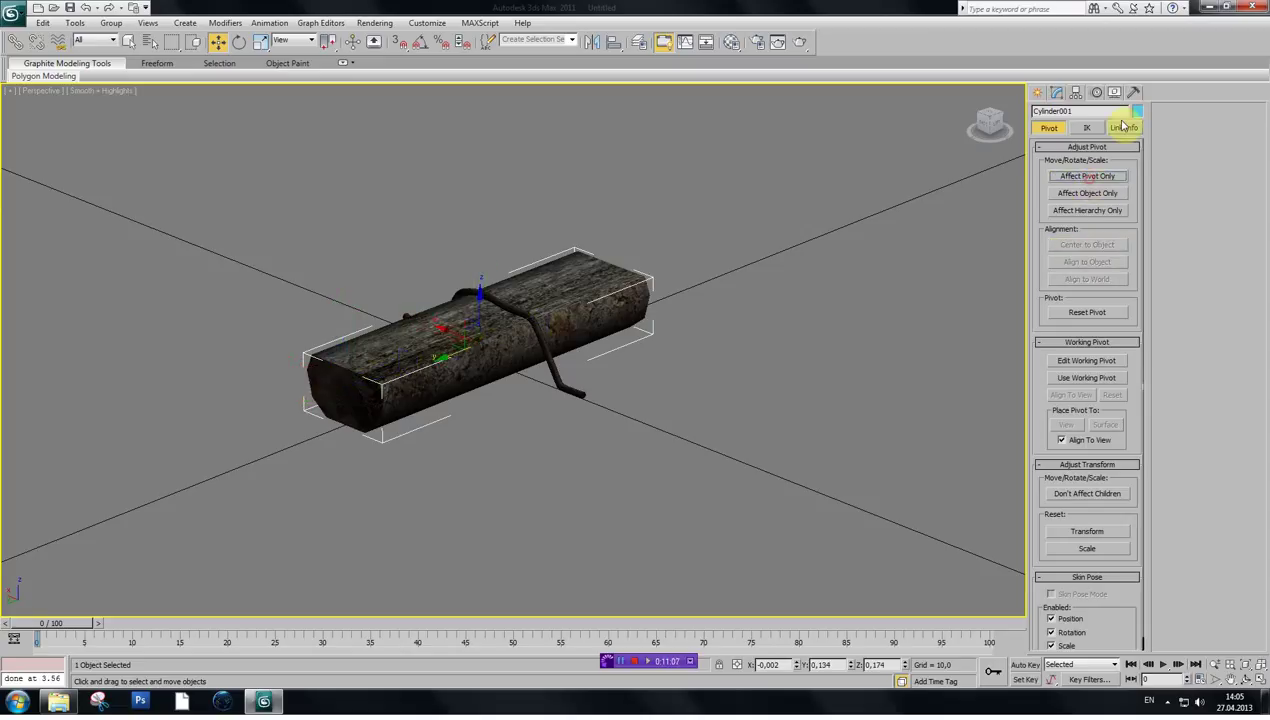
- Reset the log's transform with Reset XForm and convert it to an Editable Patch
left_click(1133, 92)
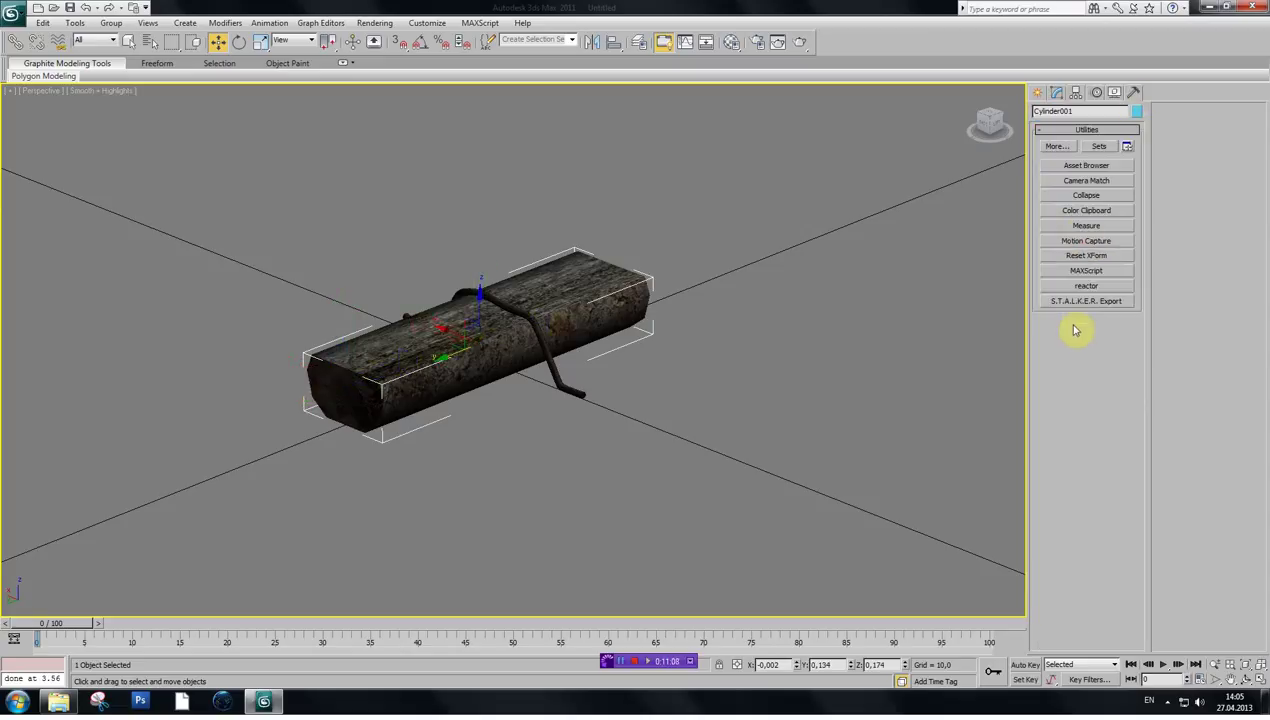
left_click(1086, 255)
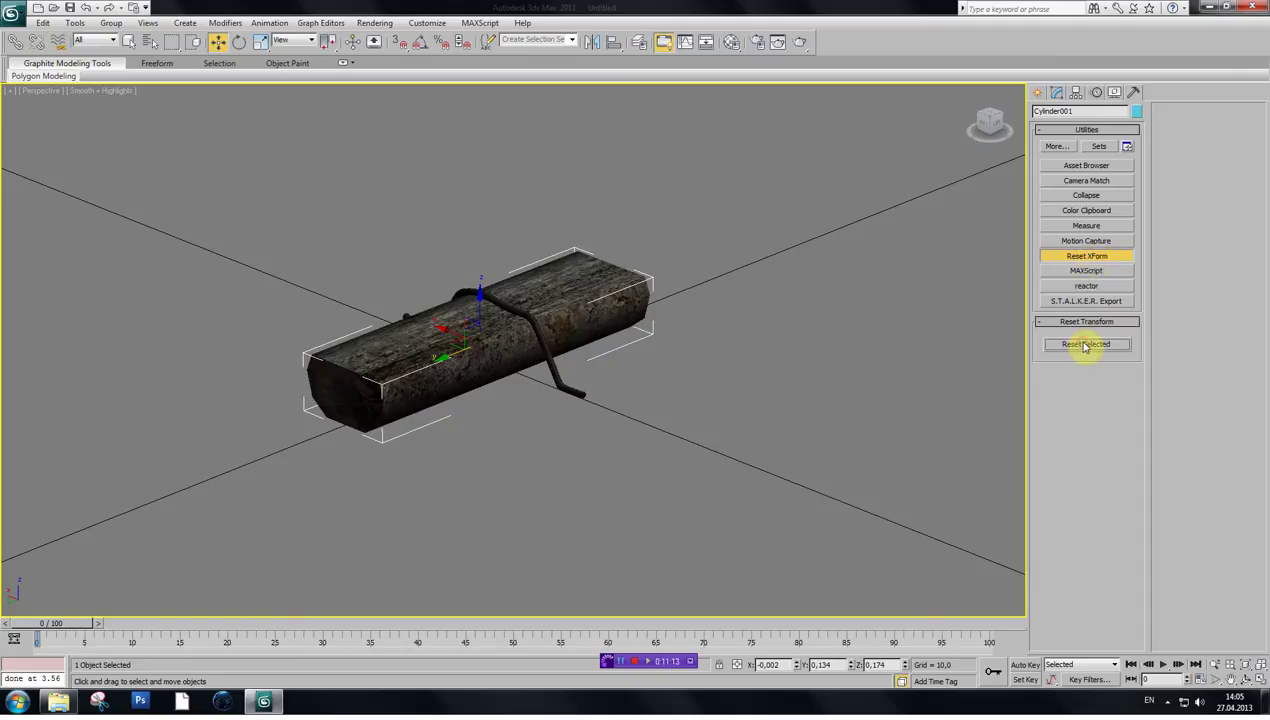
left_click(1070, 341)
right_click(610, 363)
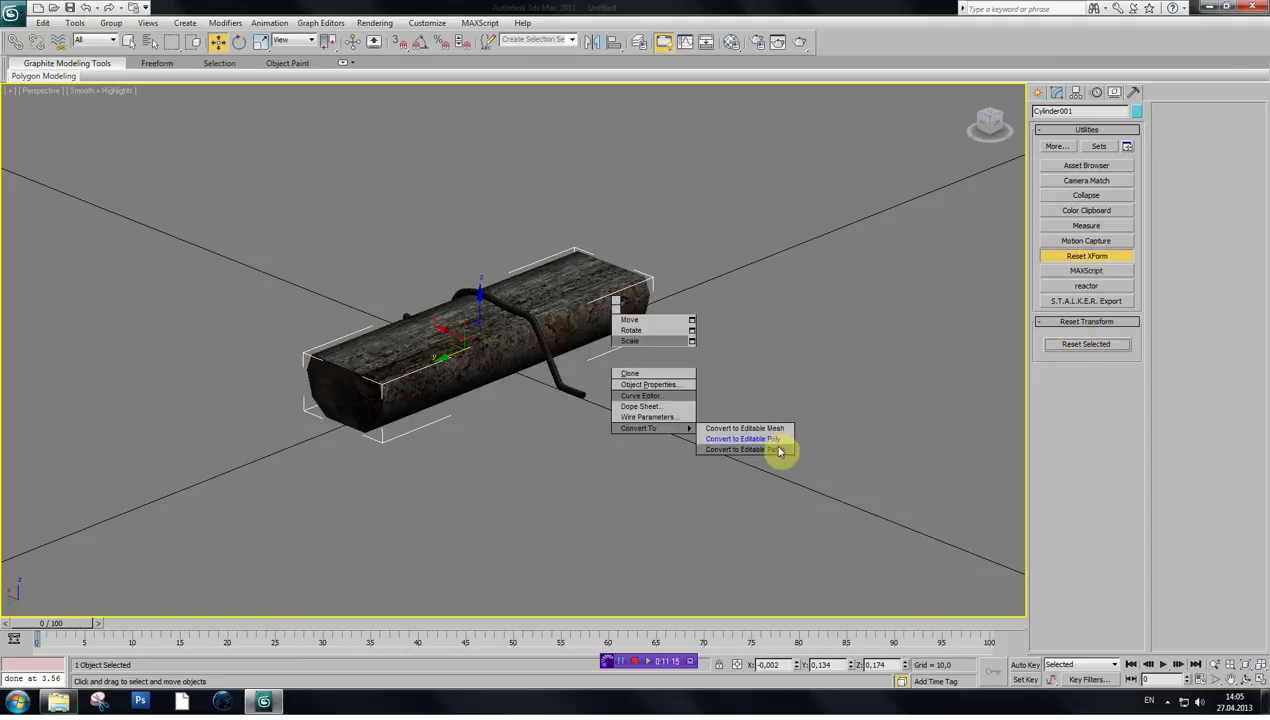
left_click(778, 447)
- Export the log as an editor object named 2 into the test folder, and close the export log
left_click(1133, 93)
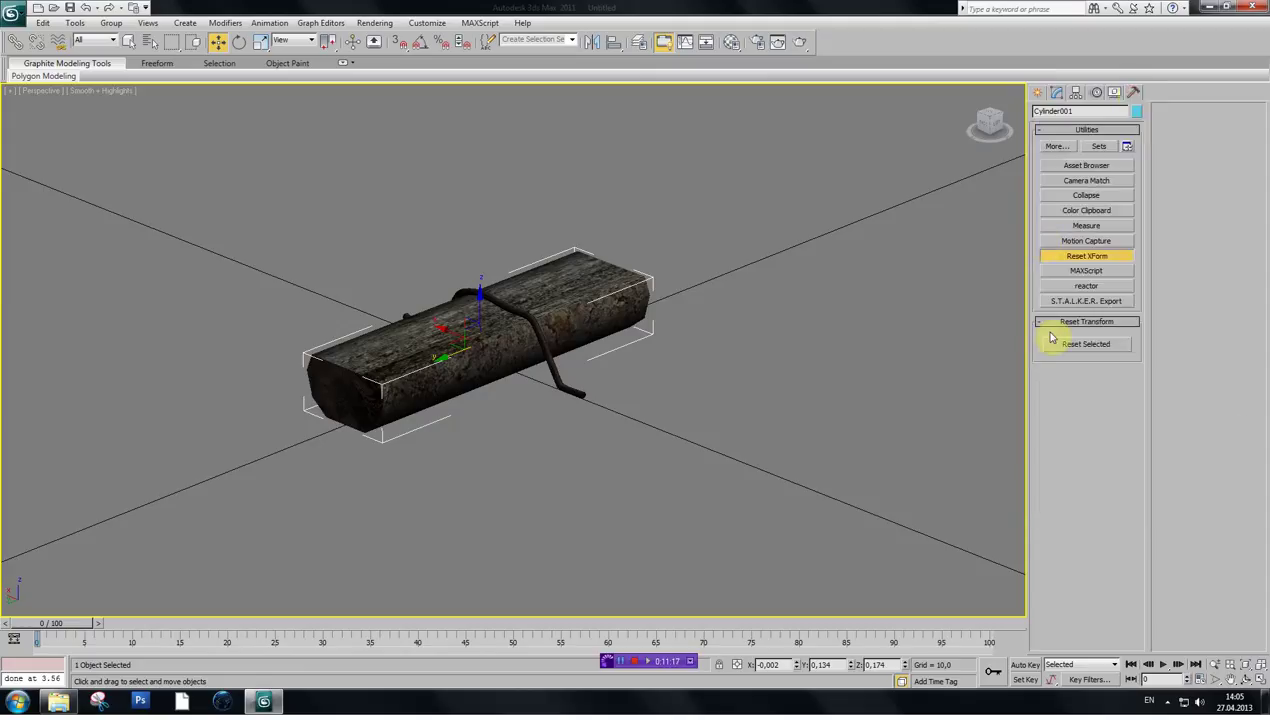
left_click(1092, 301)
left_click(1084, 361)
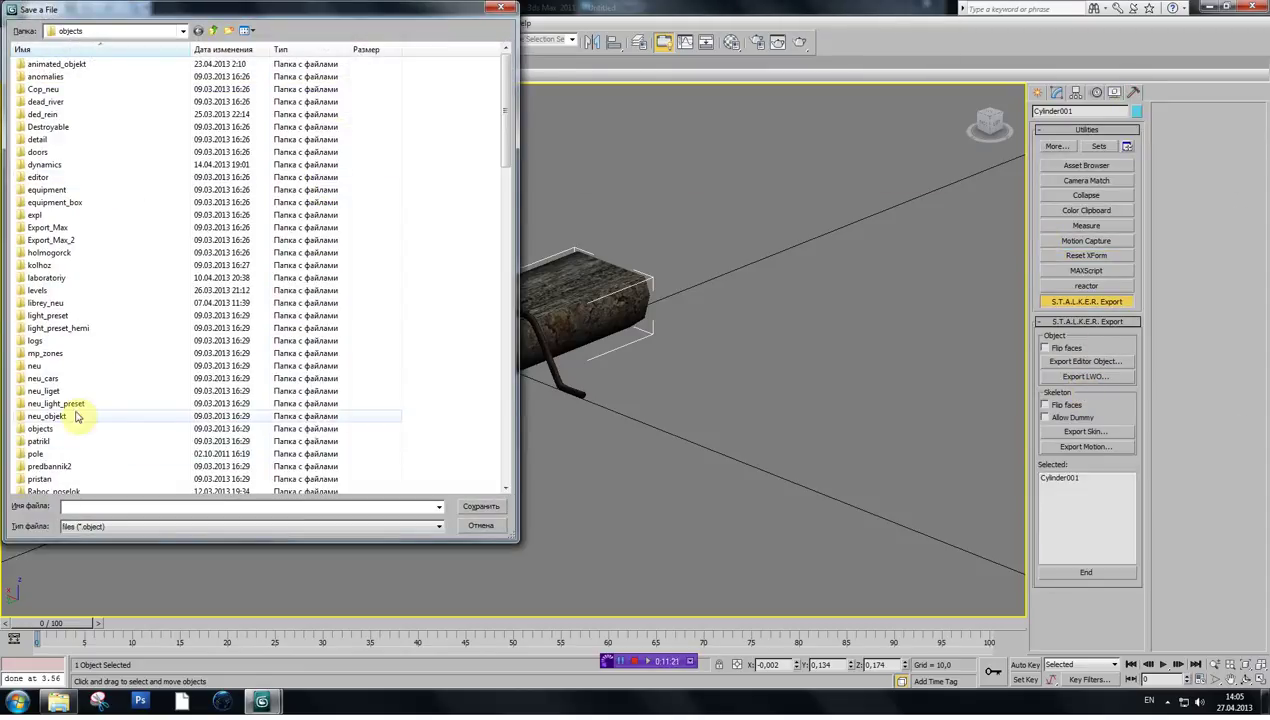
left_click(75, 353)
scroll(50, 420, "down", 4)
scroll(48, 418, "down", 2)
double_click(40, 371)
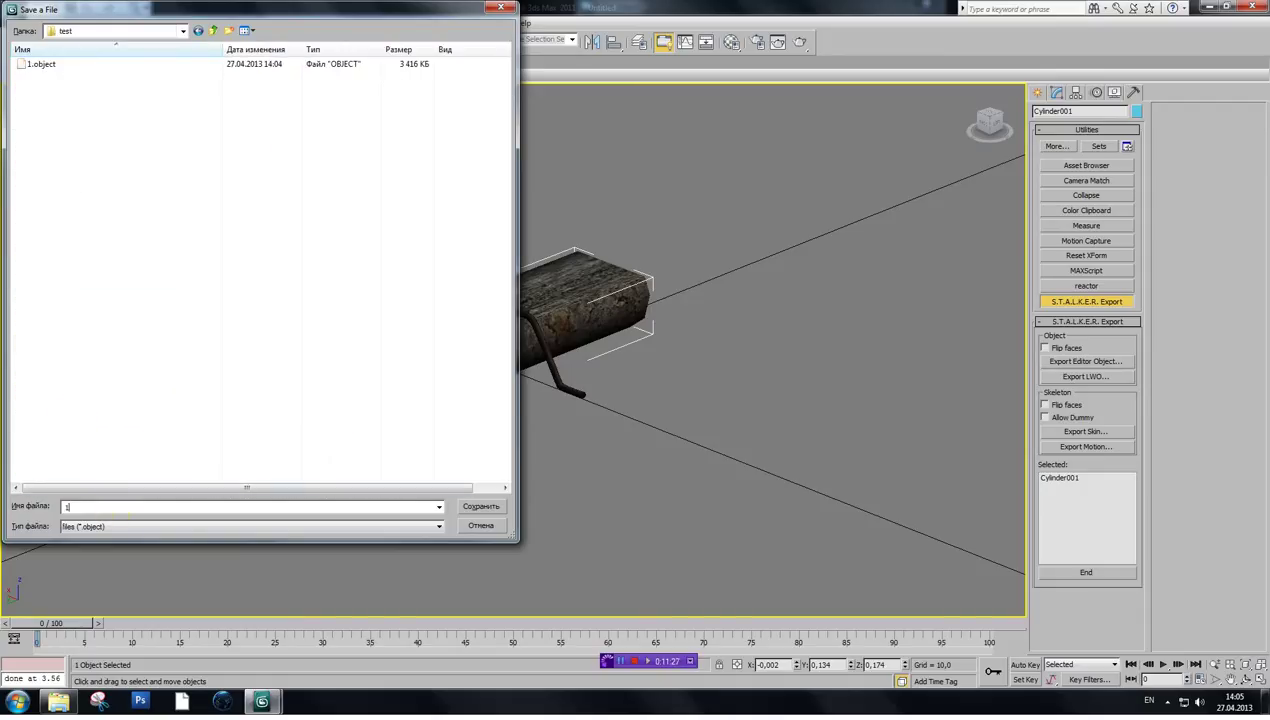
key("BackSpace")
key("BackSpace")
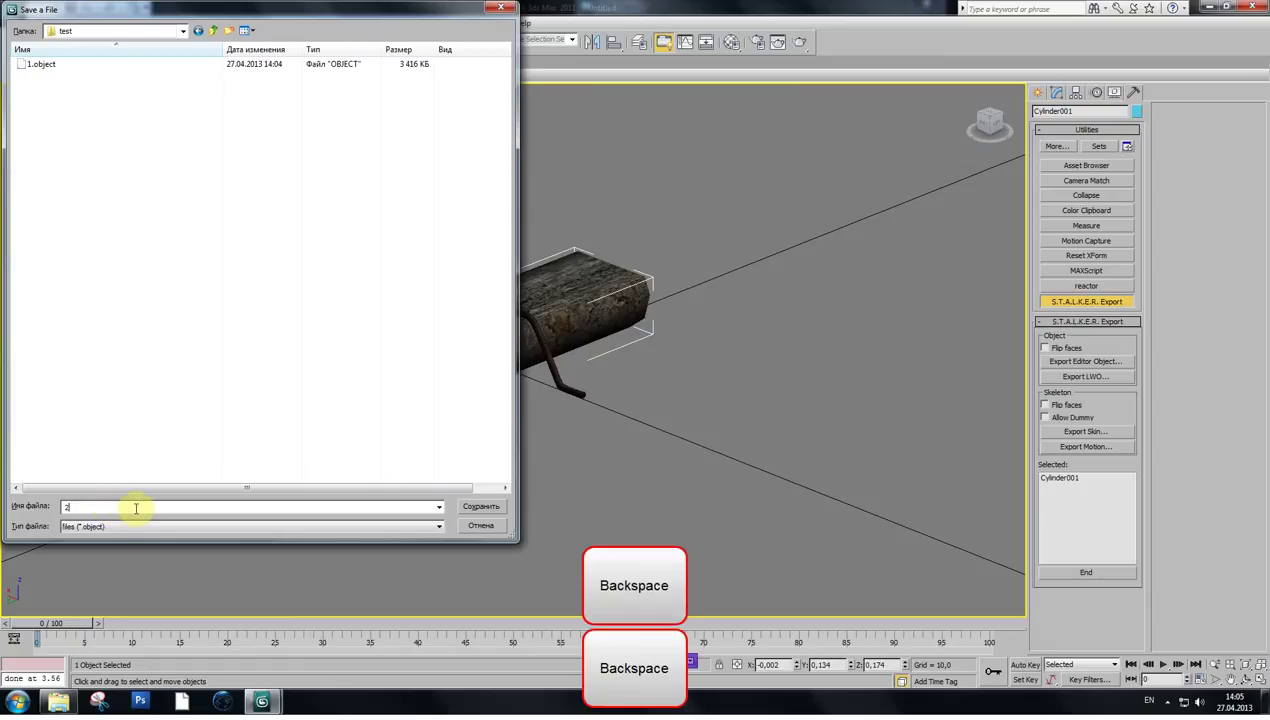
left_click(476, 507)
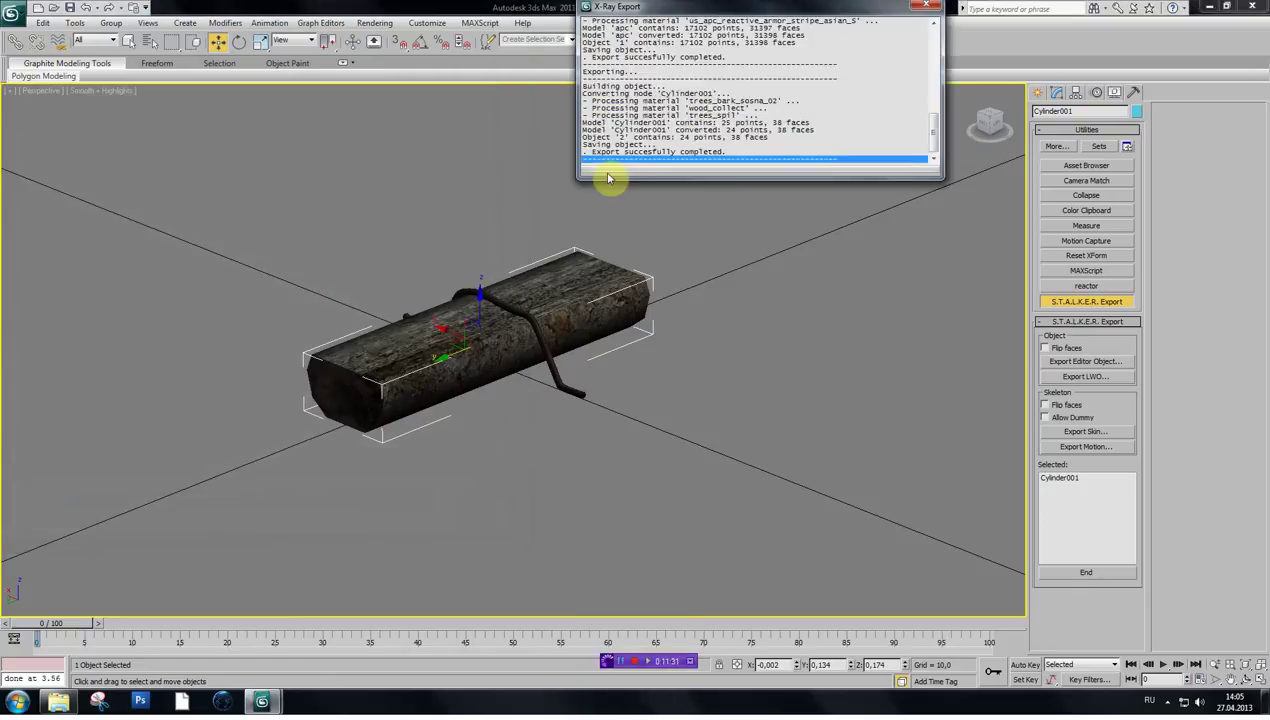
left_click(924, 8)
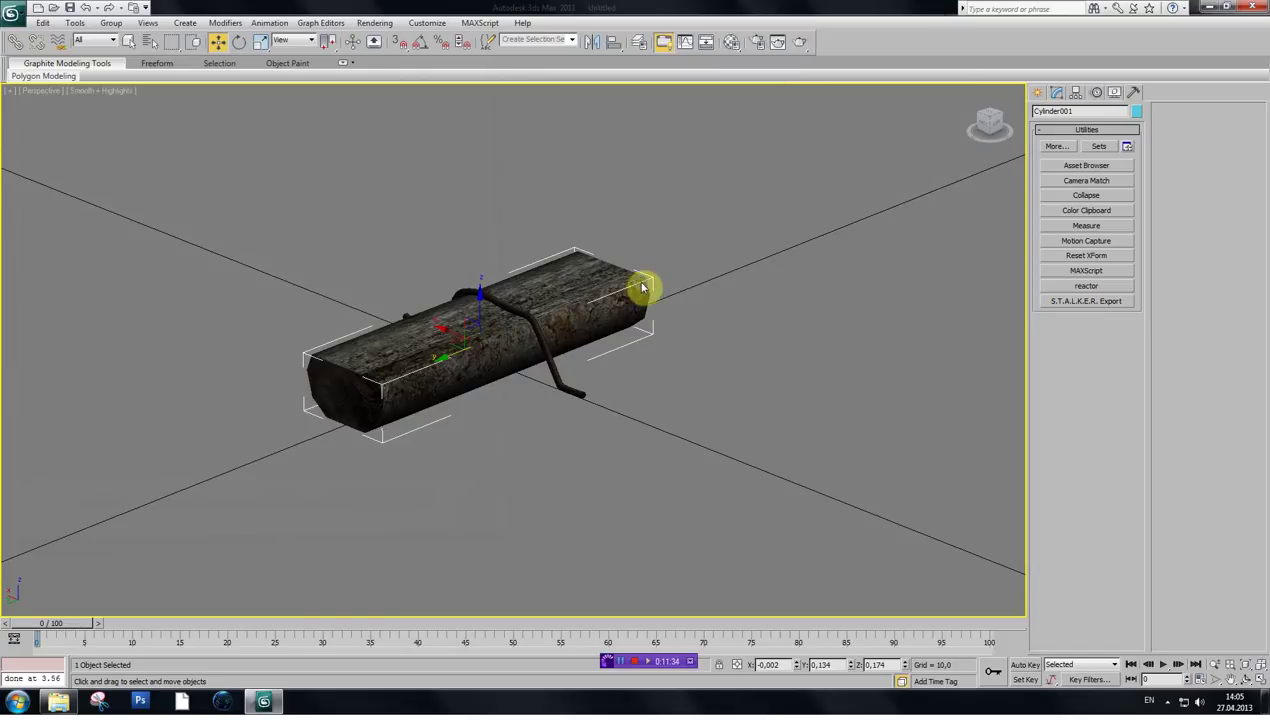
- Hide the log and select the remaining tube
right_click(665, 189)
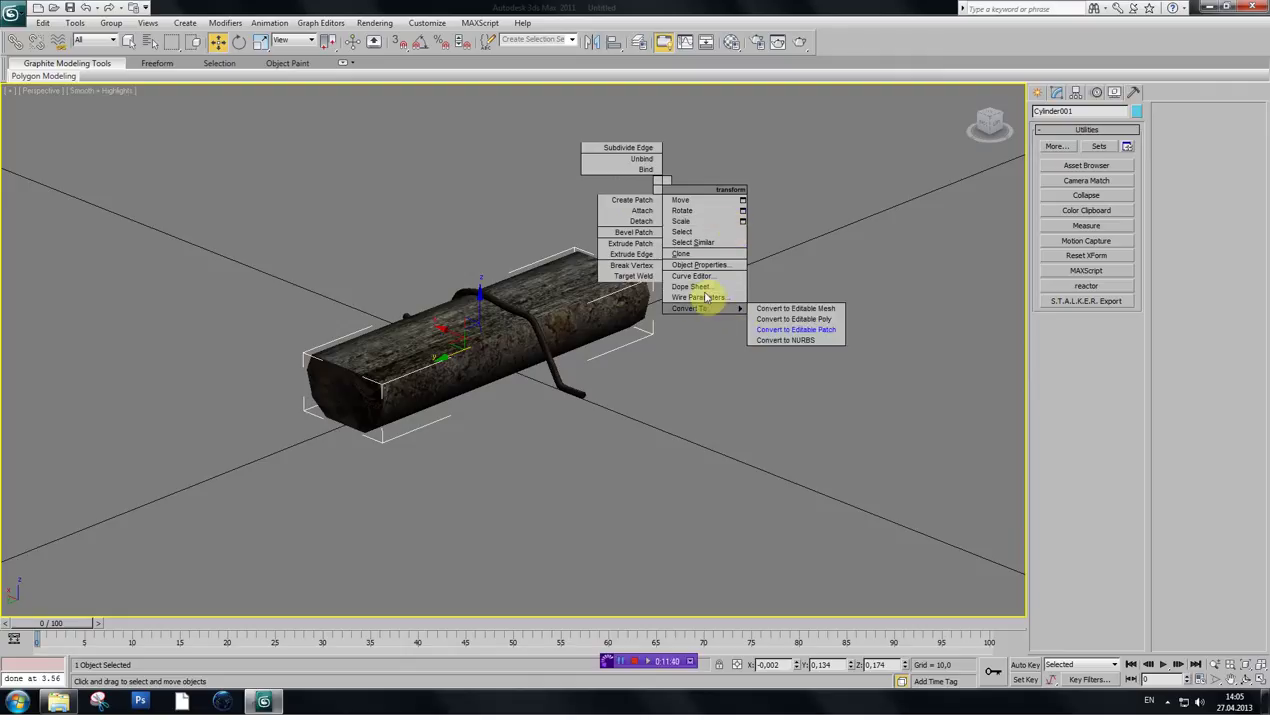
right_click(728, 316)
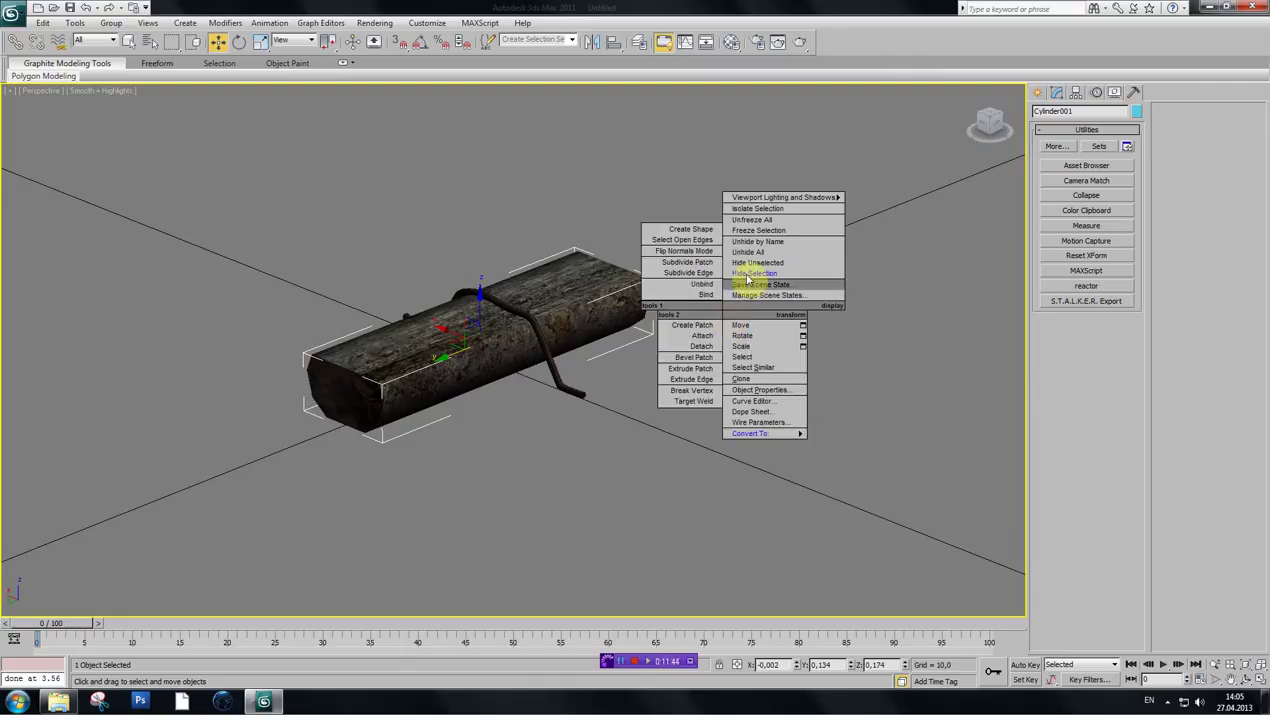
left_click(746, 273)
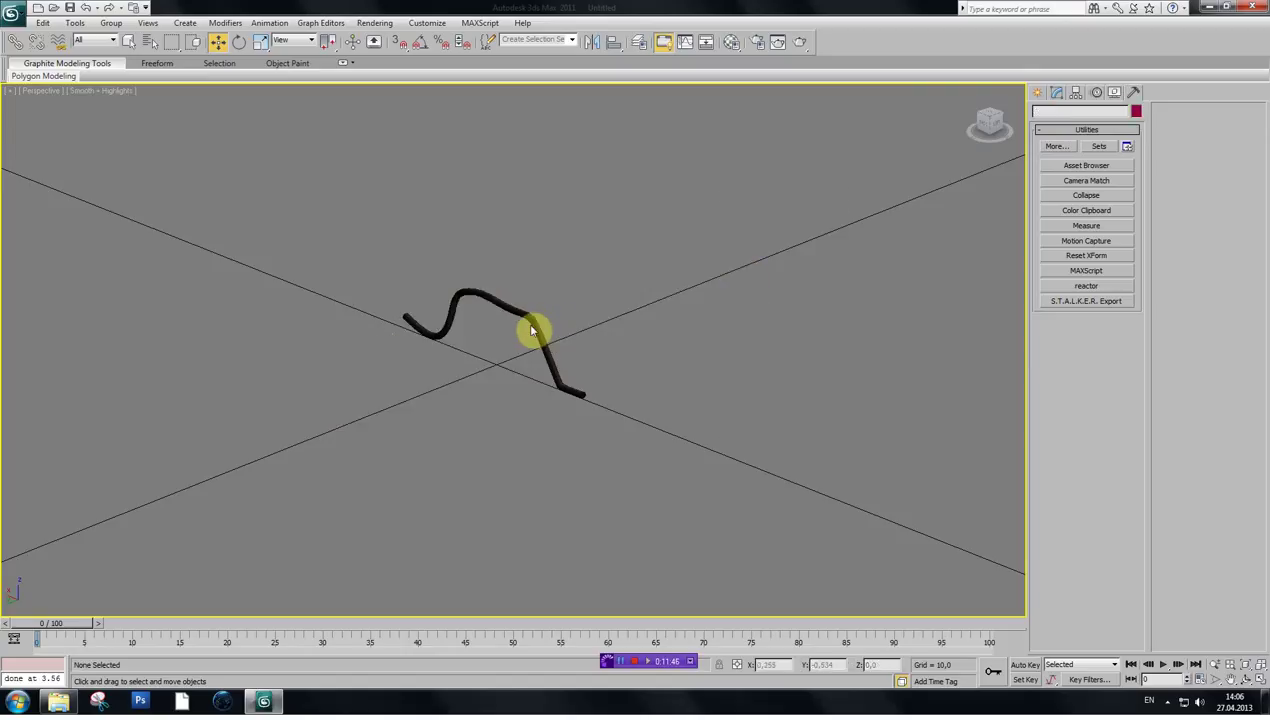
left_click(531, 323)
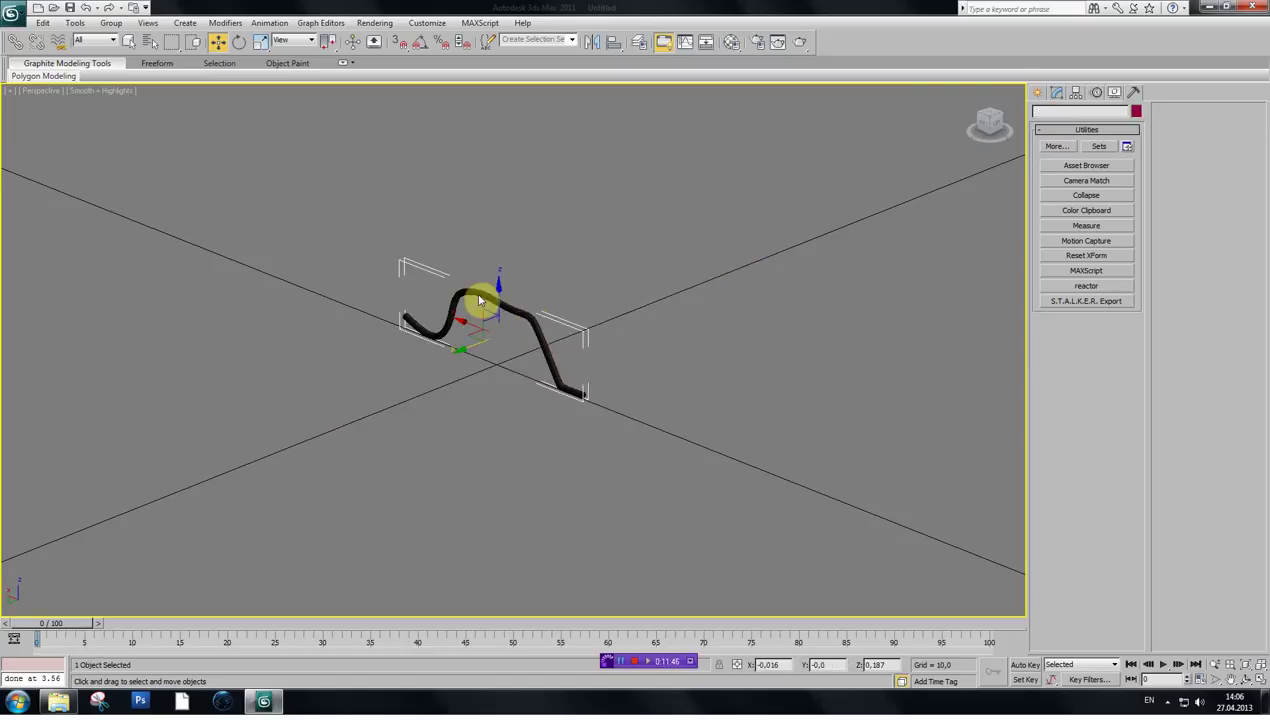
- Export the tube as an editor object named 3 into the test folder, and close the export log
left_click(1087, 302)
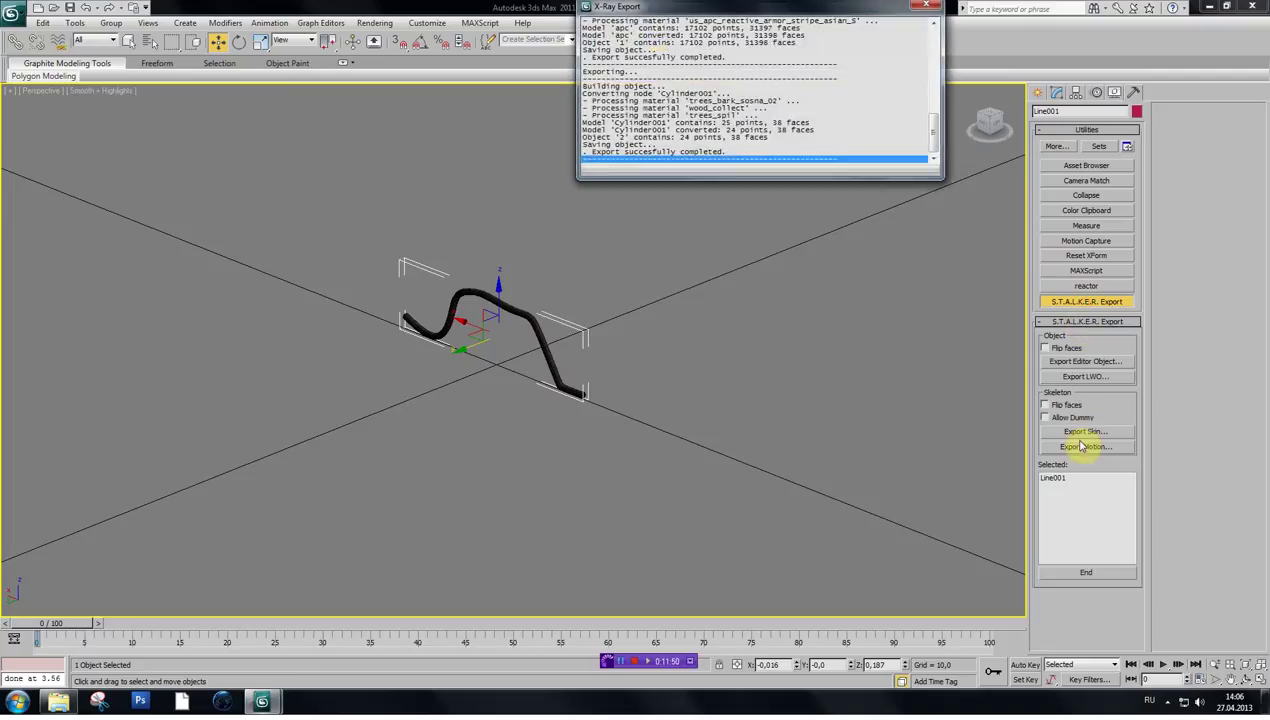
left_click(1096, 361)
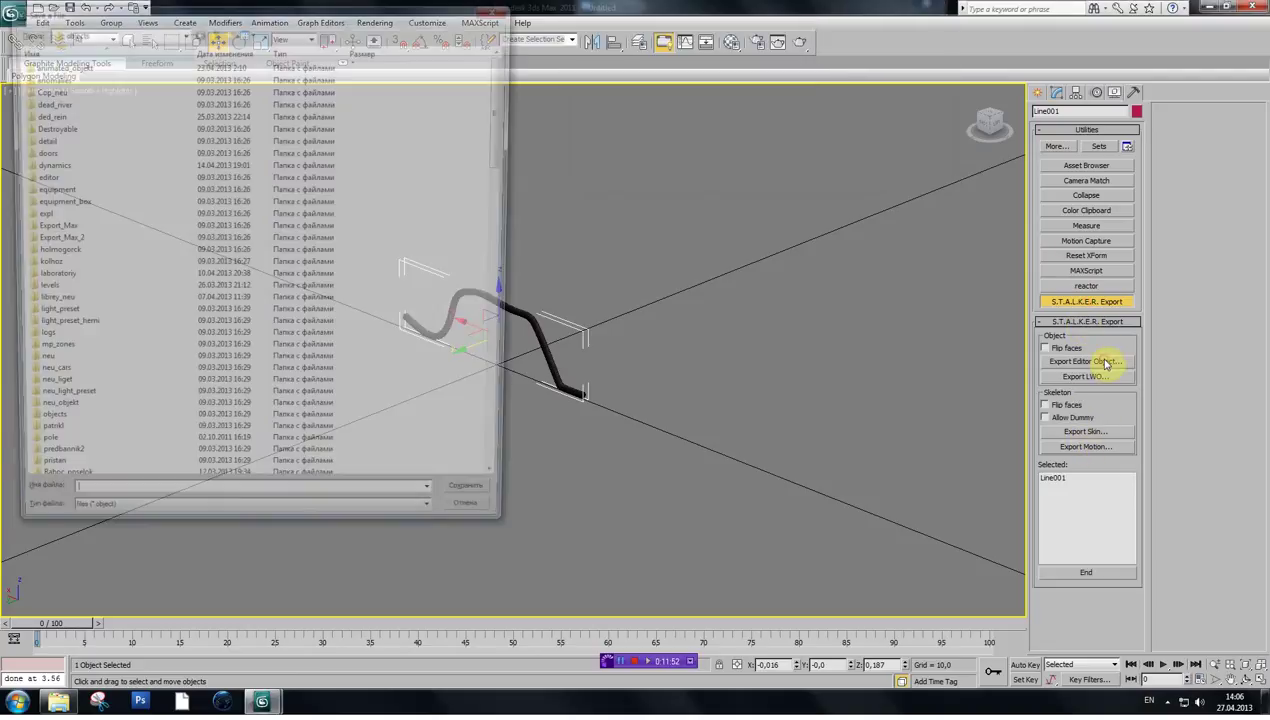
left_click(45, 441)
scroll(50, 450, "down", 3)
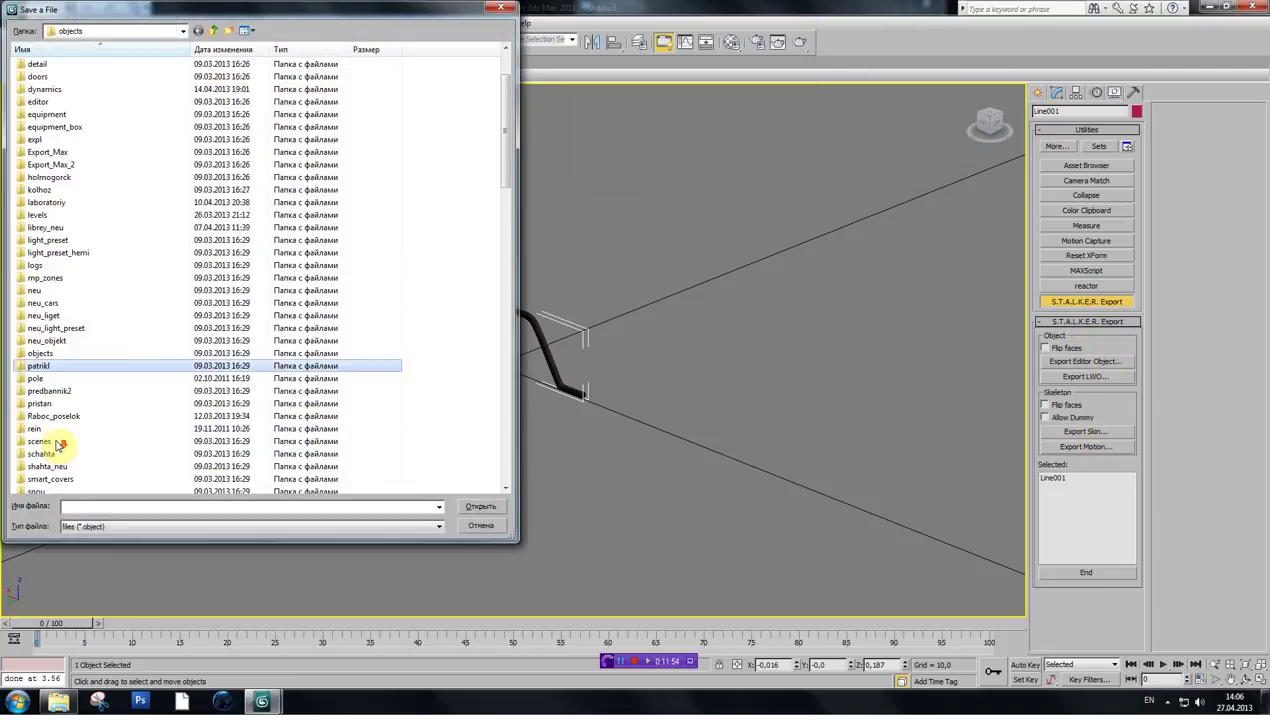
double_click(36, 479)
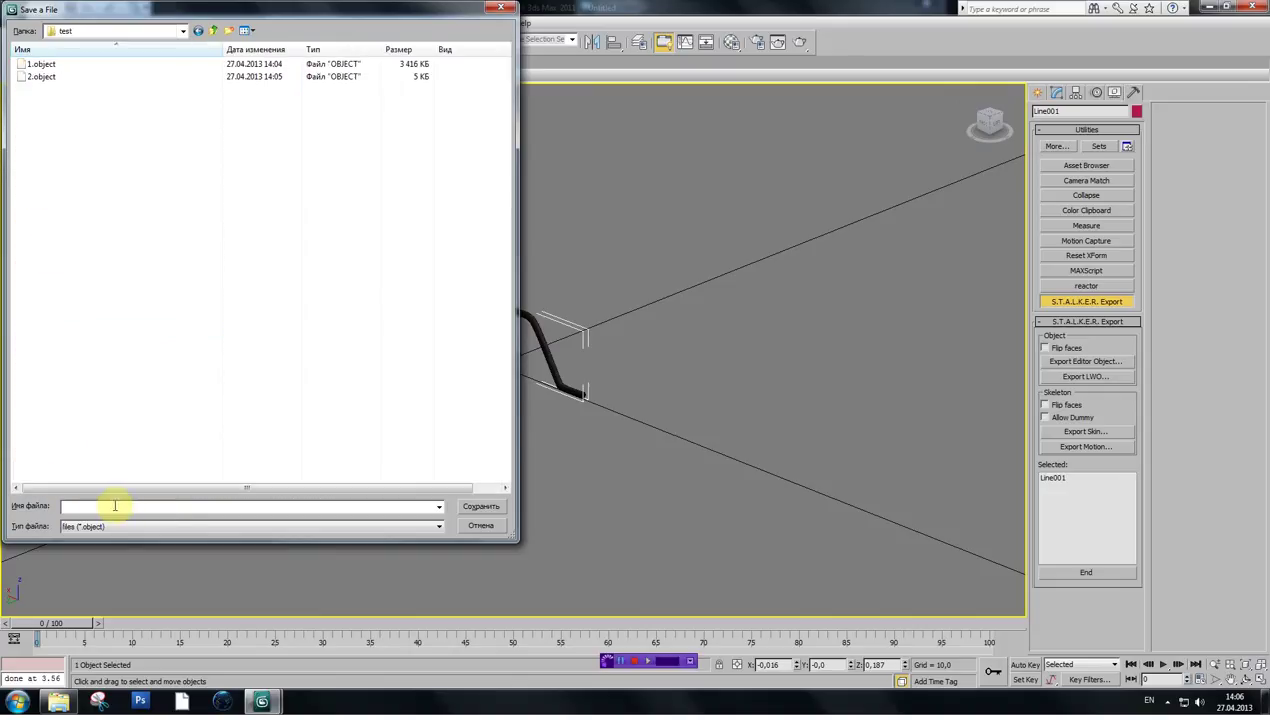
left_click(487, 506)
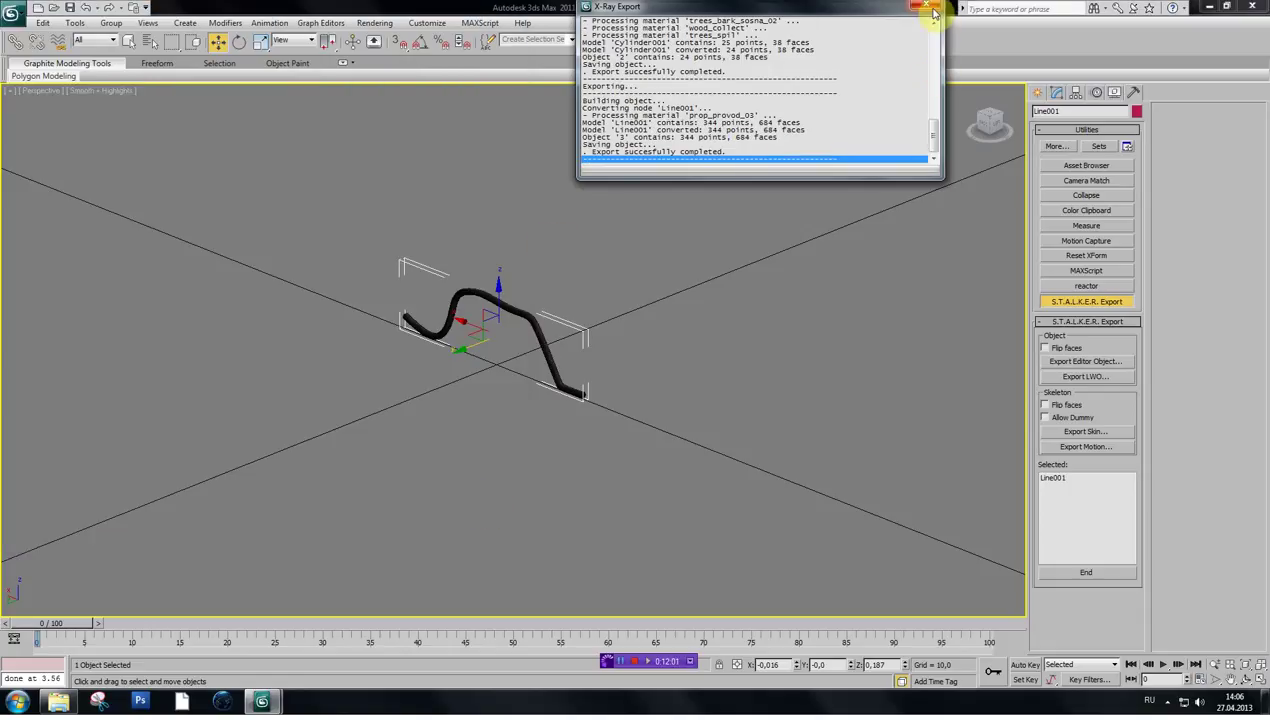
left_click(930, 10)
- Switch to the X-Ray CoP SDK editors folder in Windows Explorer and launch !LevelEditor.cmd
left_click(58, 700)
double_click(512, 373)
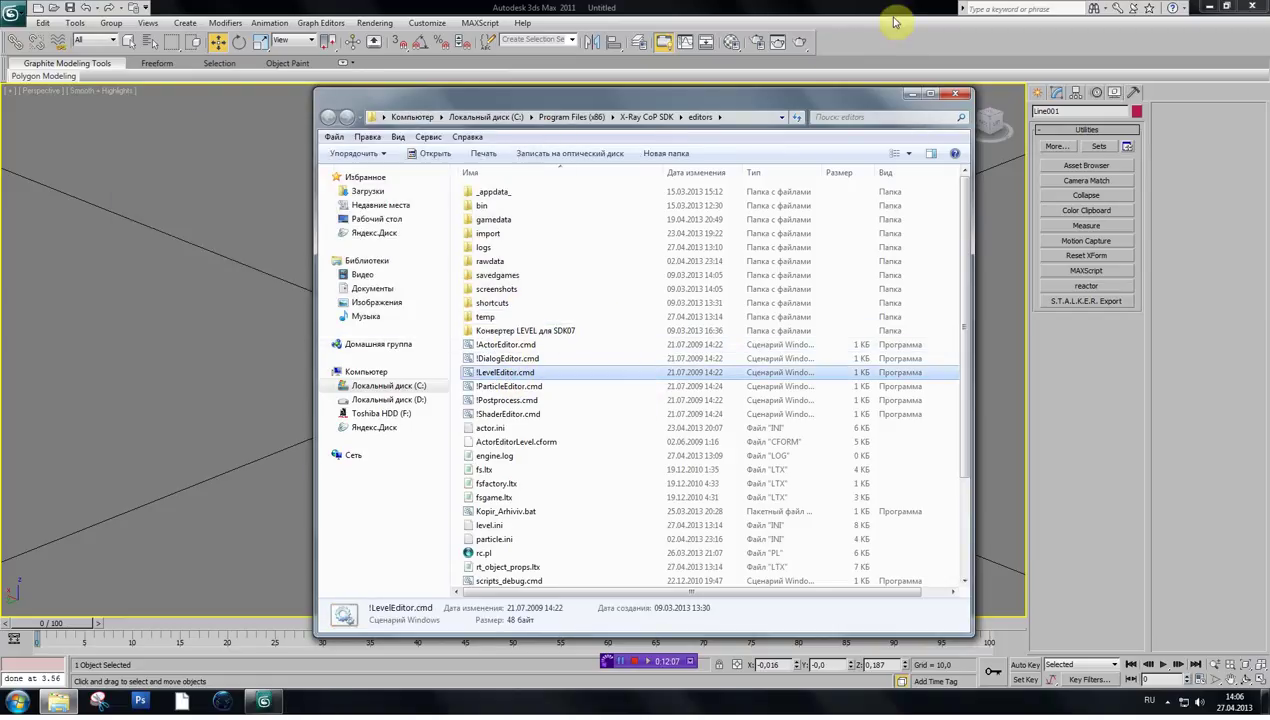
- Switch to the Level Editor and open the level file test_lait3.level
left_click(865, 15)
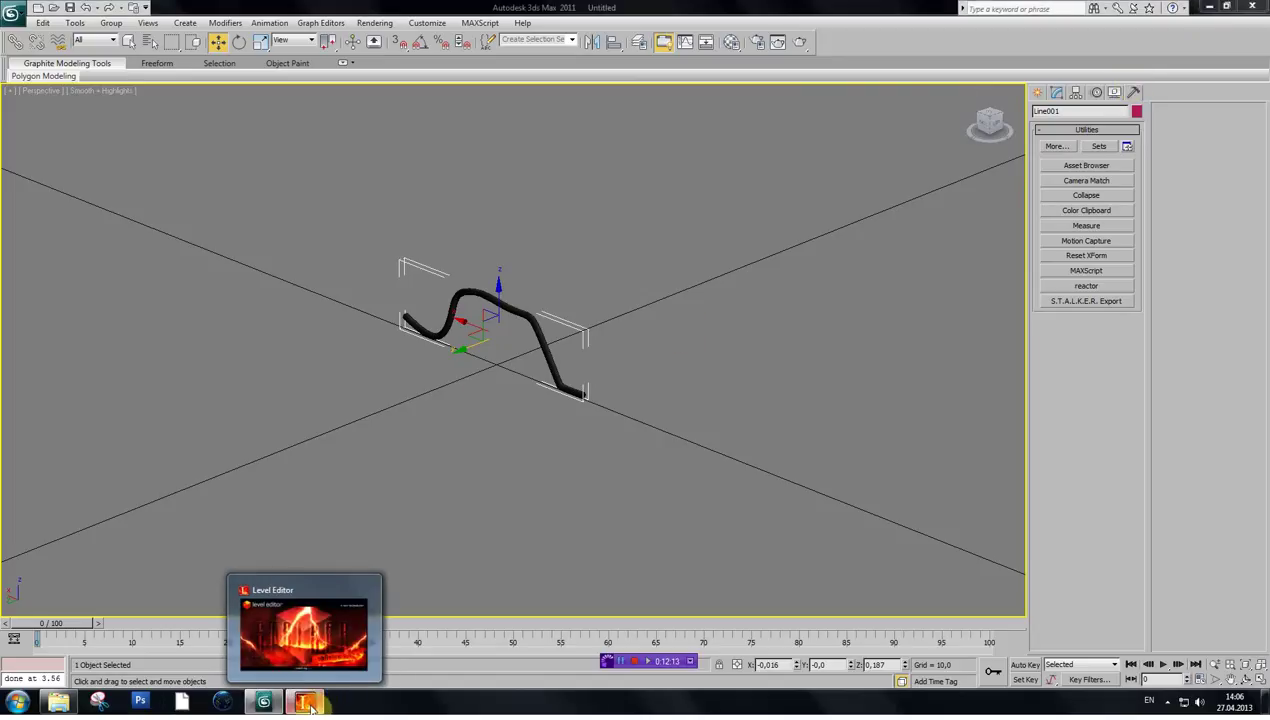
left_click(304, 701)
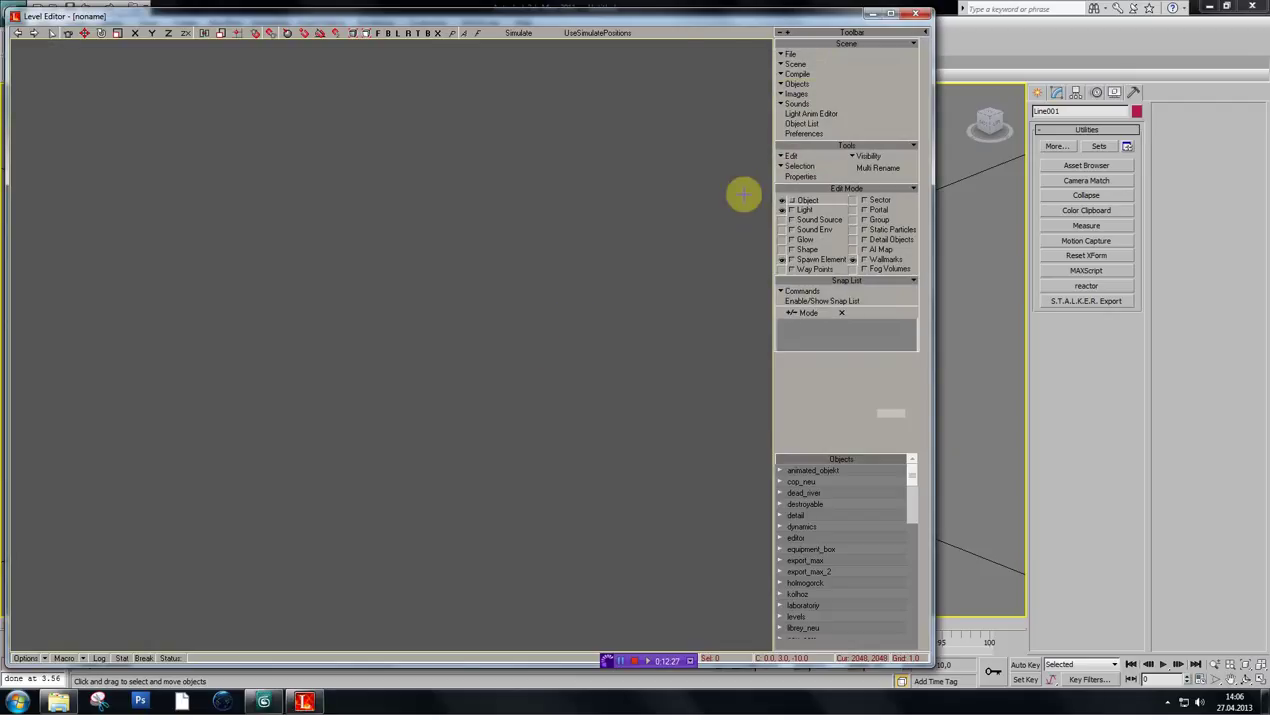
left_click(794, 53)
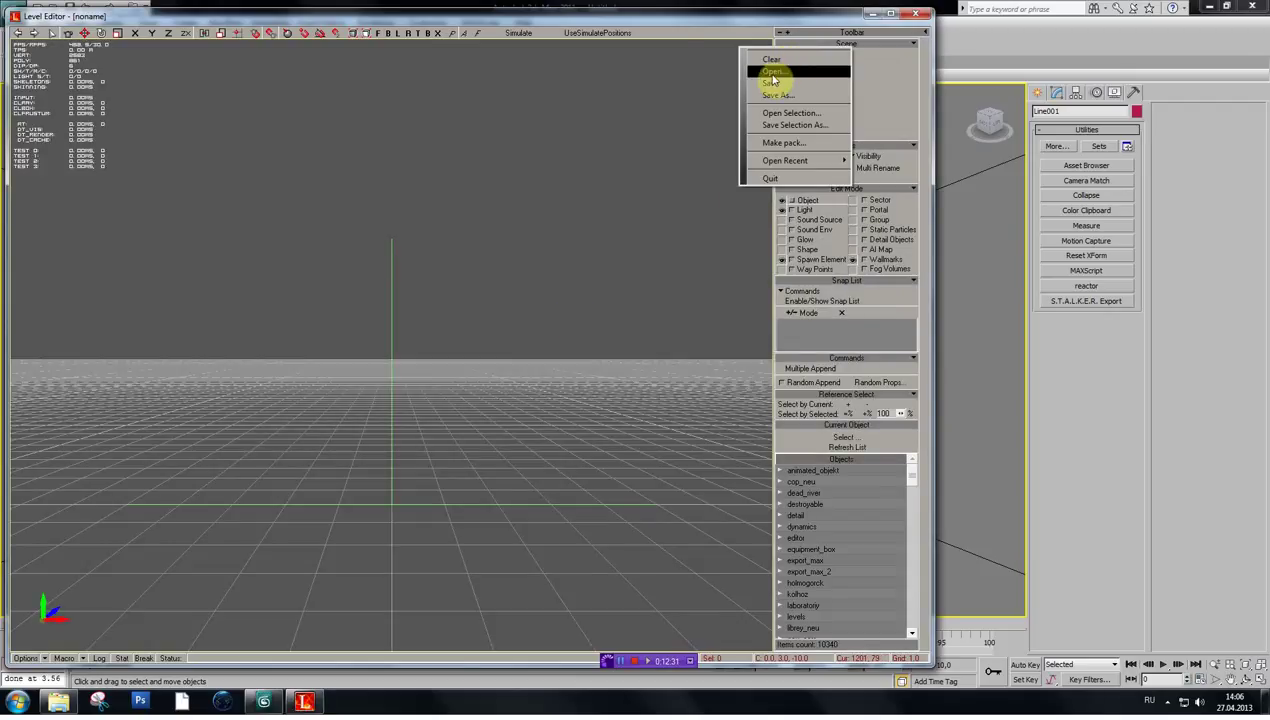
left_click(772, 74)
left_click(85, 104)
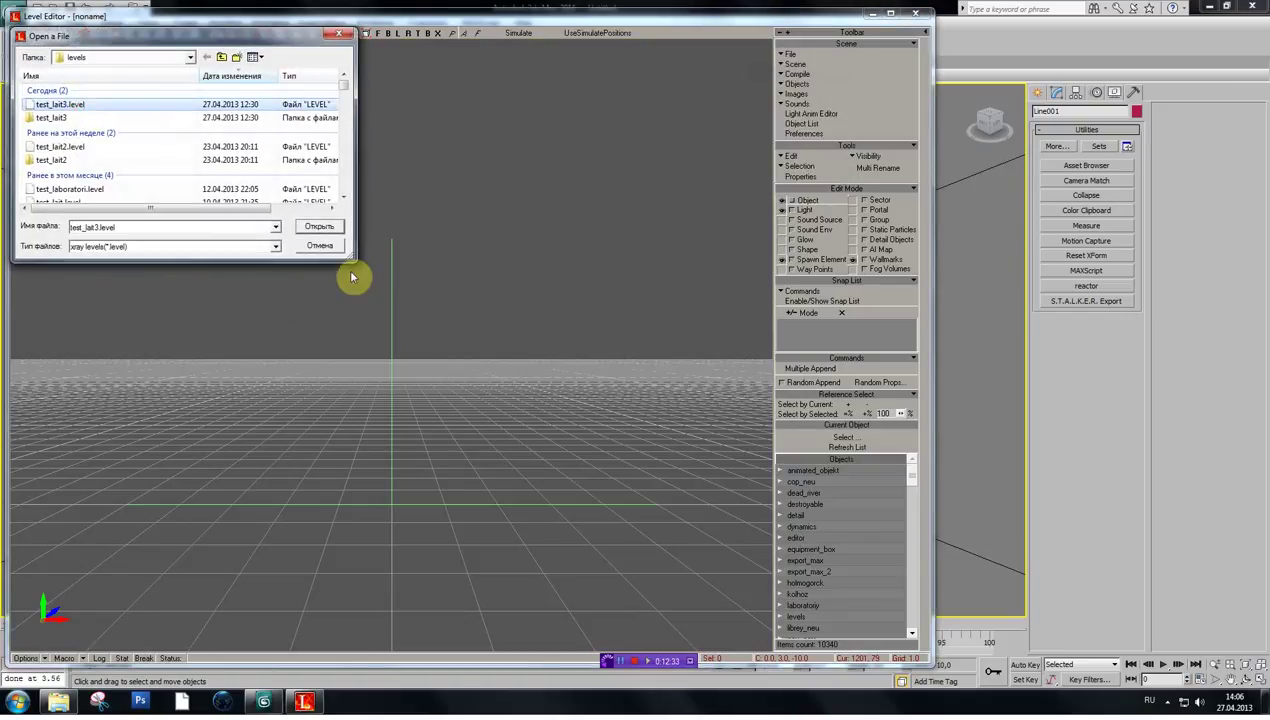
left_click(319, 226)
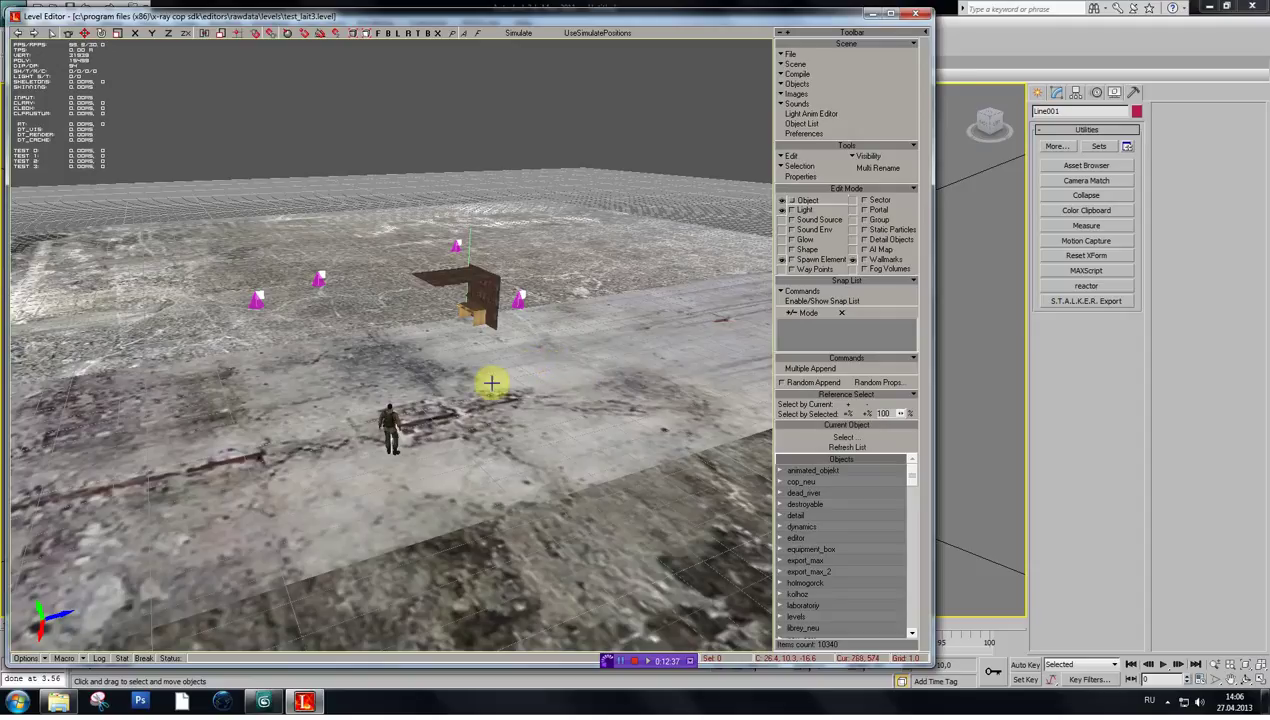
- Close Editor Preferences and place object 1 from the test folder on the terrain near the soldier
left_click(432, 375)
left_click(764, 37)
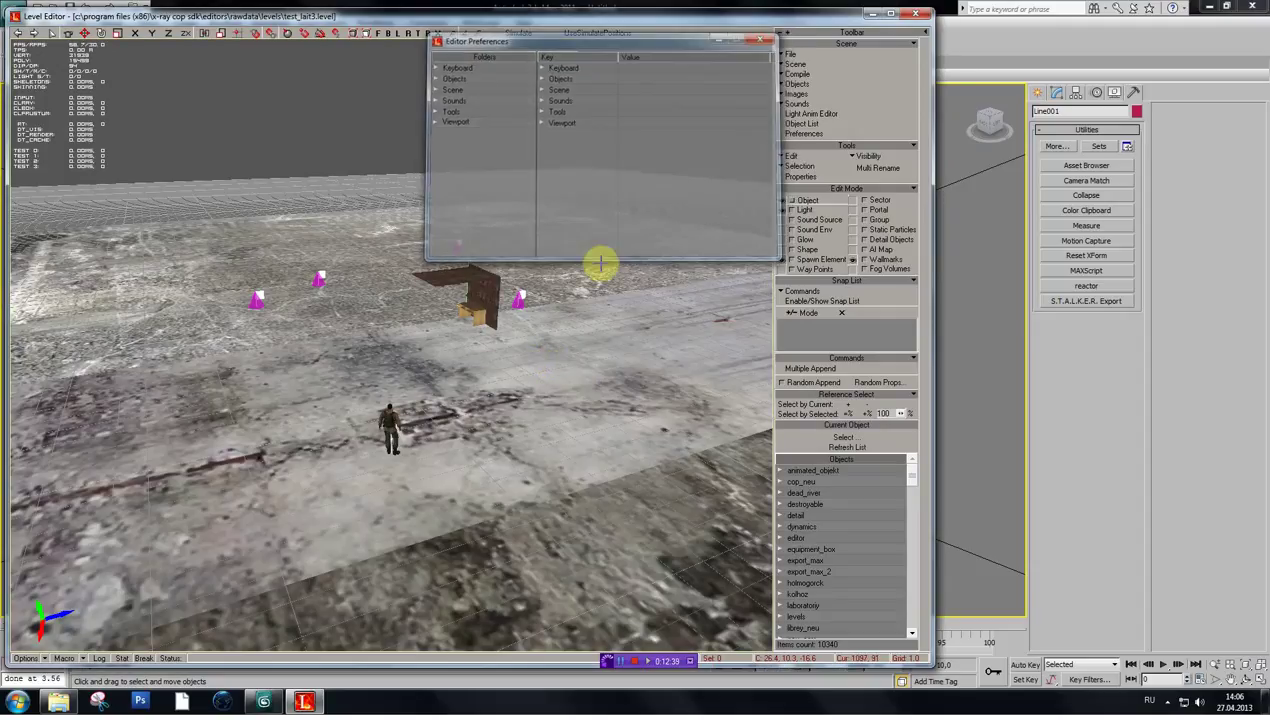
left_click_drag(573, 202, 614, 256, "shift")
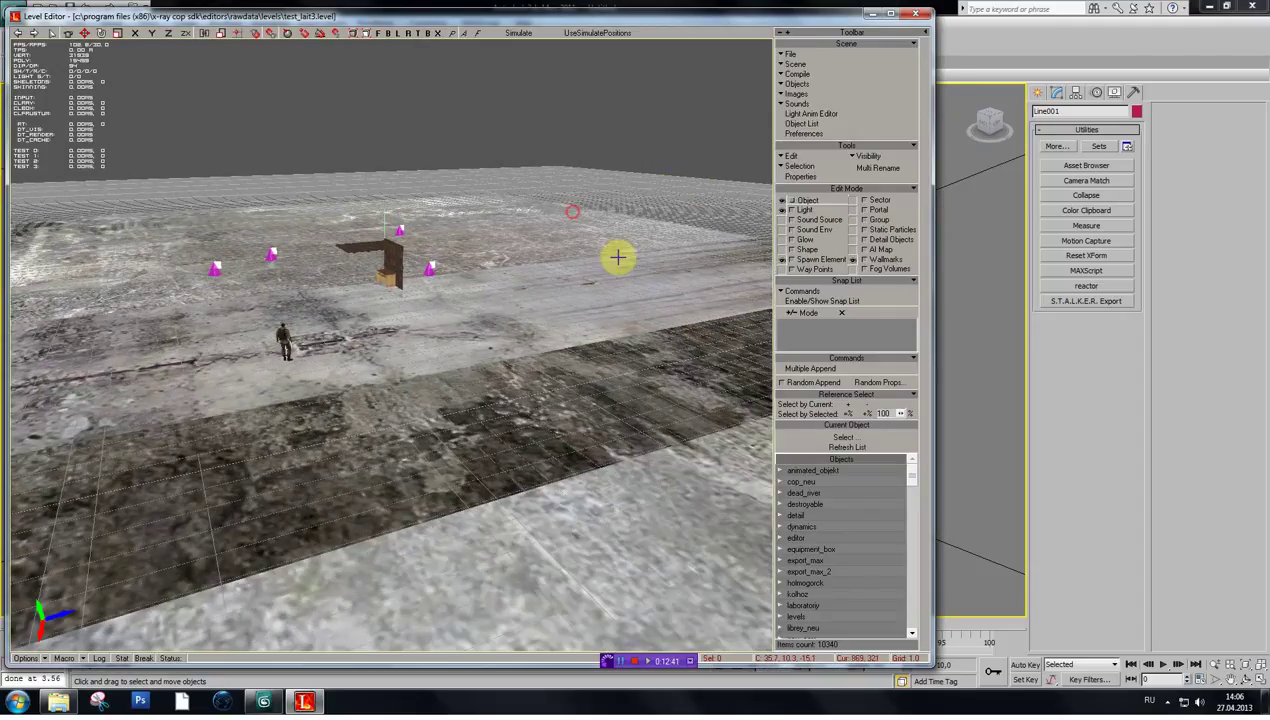
left_click_drag(910, 474, 907, 529)
scroll(858, 565, "down", 6)
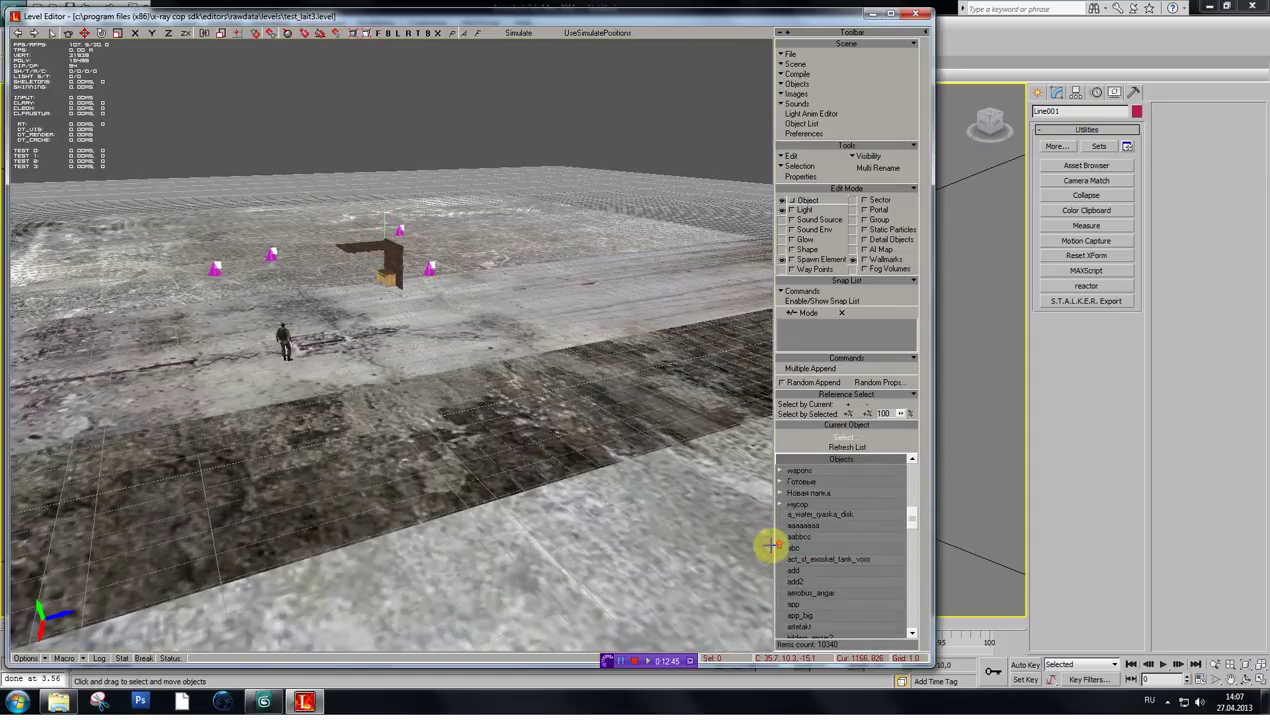
left_click(781, 506)
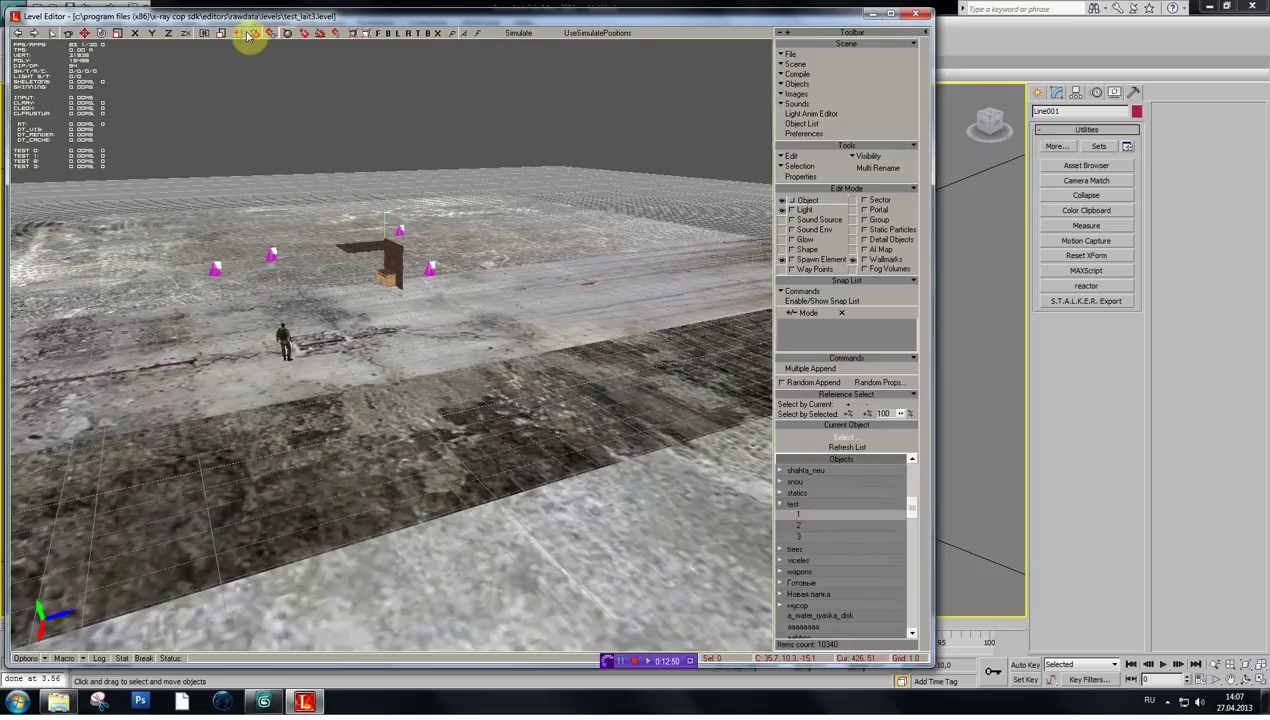
left_click(500, 391)
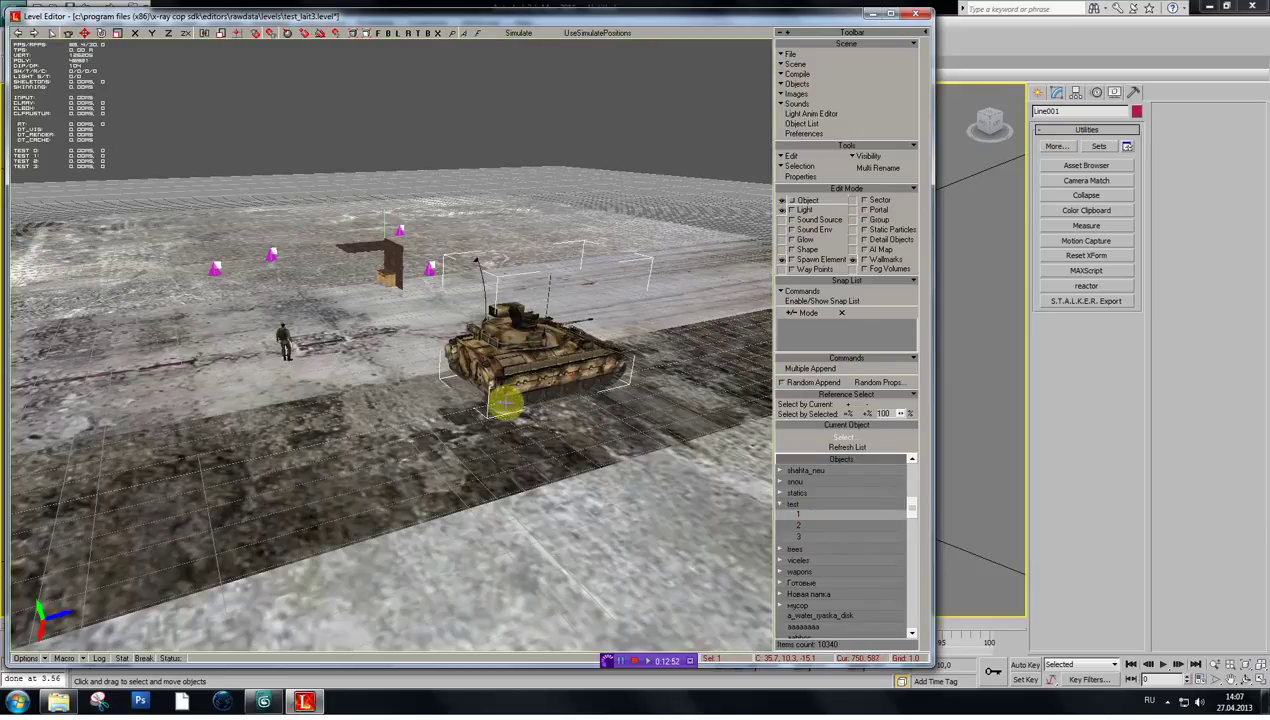
- Place objects 2 and 3 from the test folder on the ground between the soldier and the tank
left_click(802, 525)
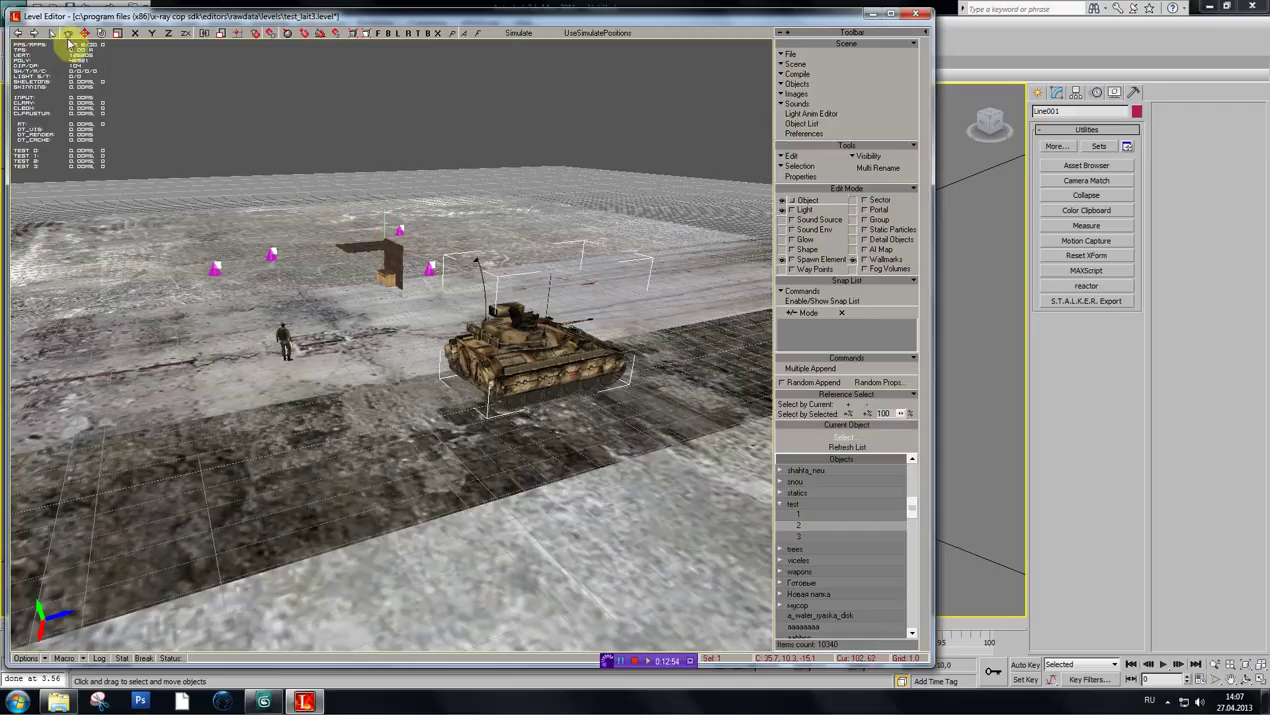
left_click(275, 408)
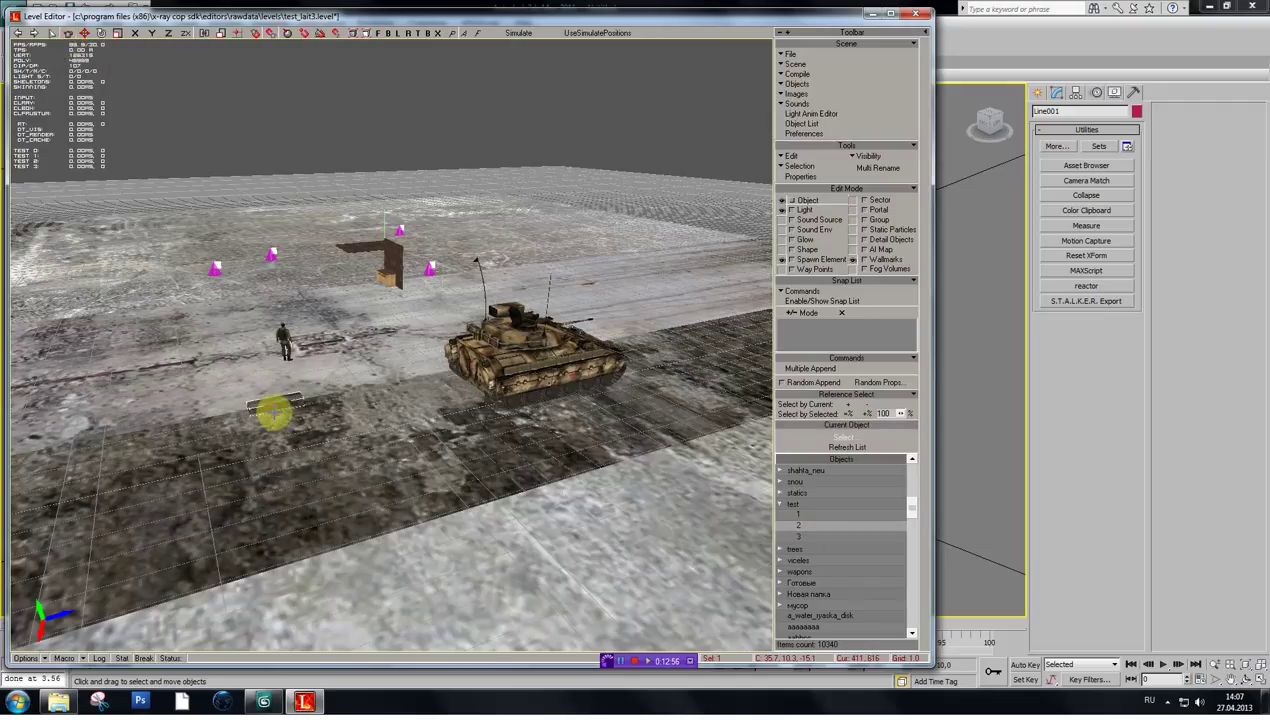
left_click(813, 538)
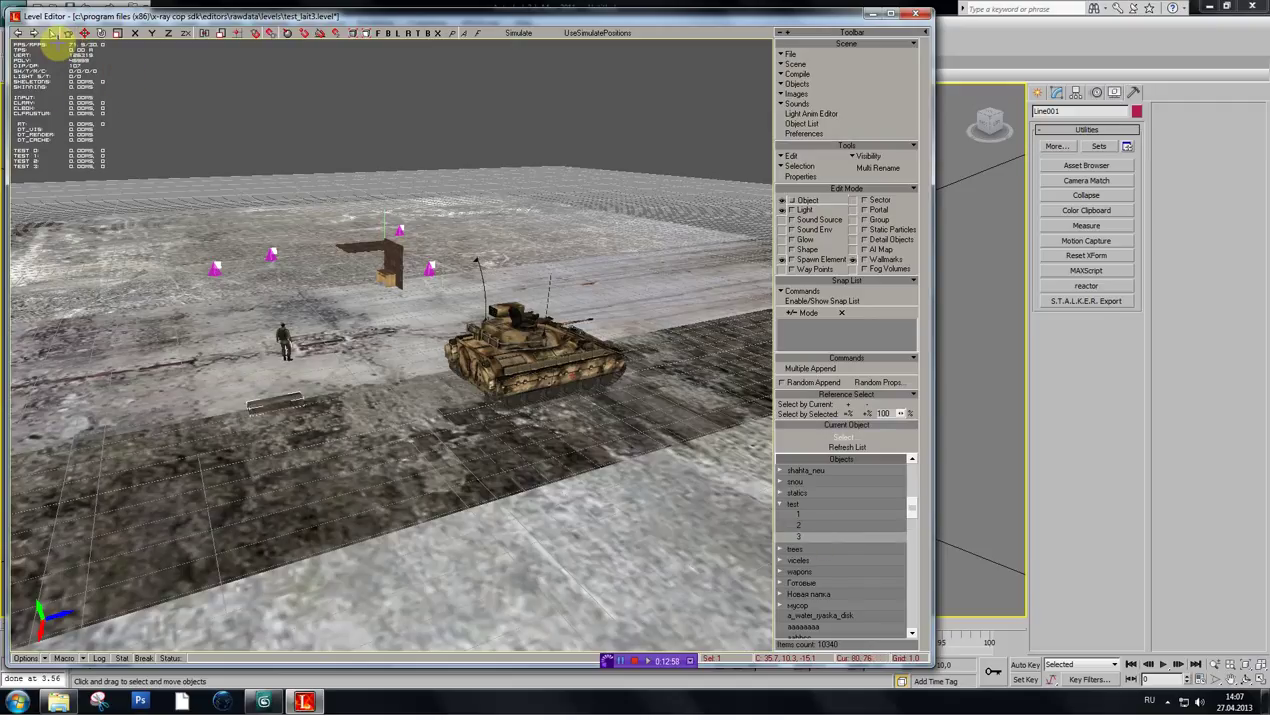
left_click(369, 452)
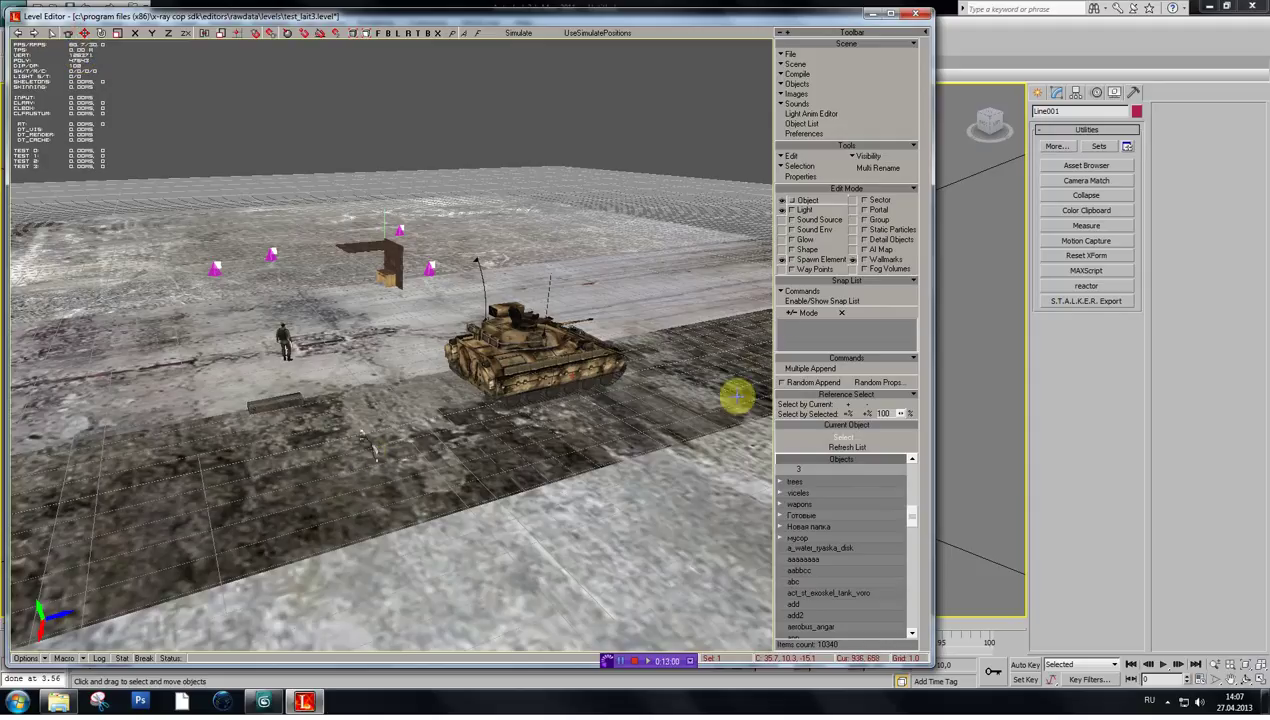
- Remove and recreate the default sector in Sector mode, continuing past the fatal error dialog
left_click(812, 201)
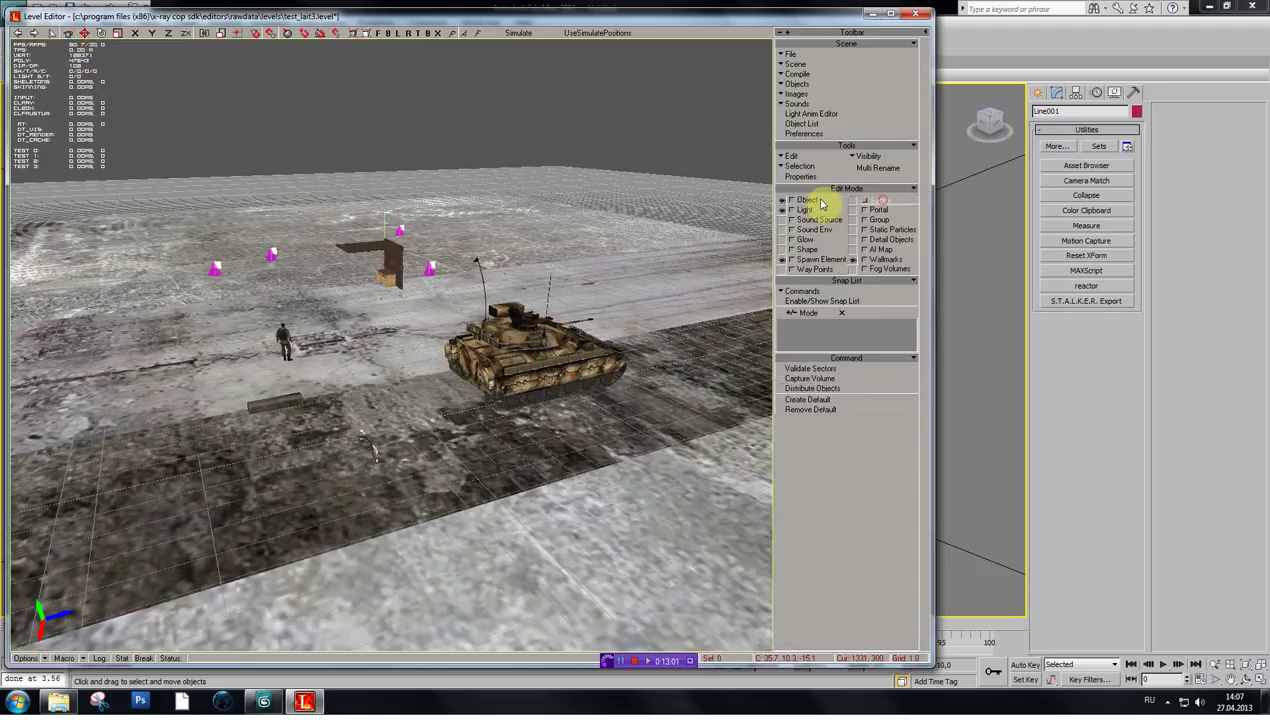
left_click(812, 408)
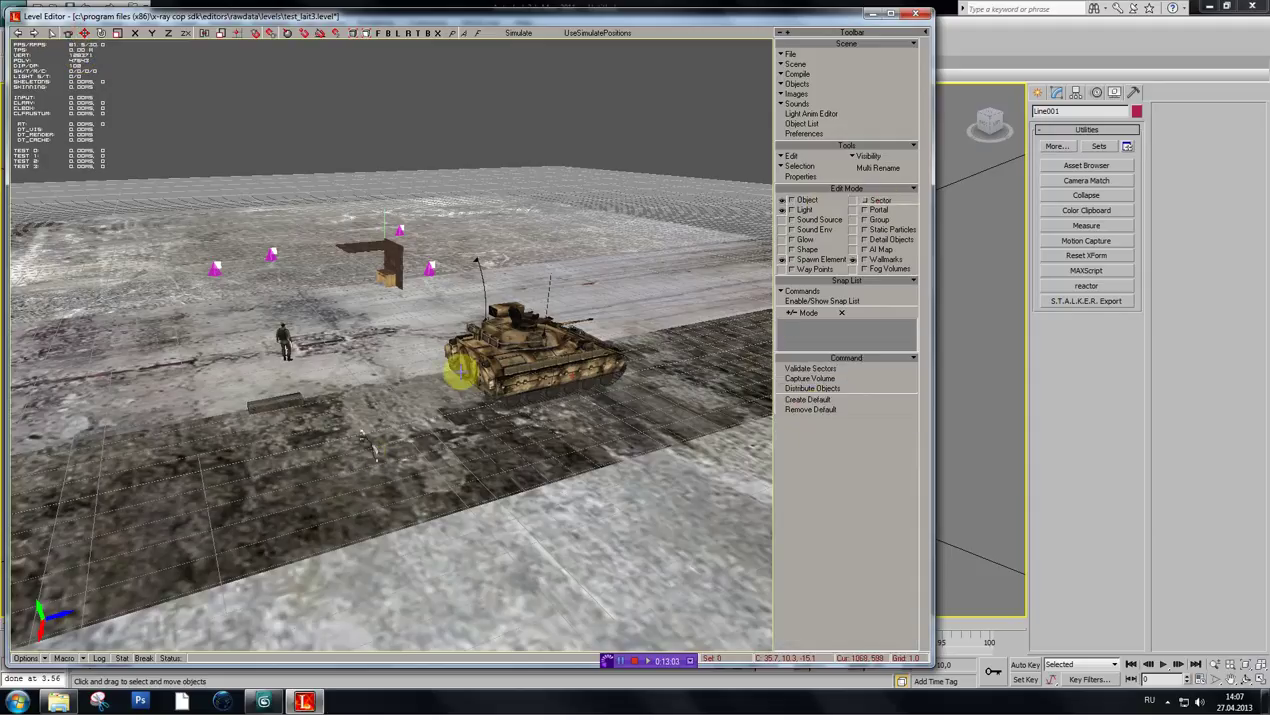
left_click(807, 412)
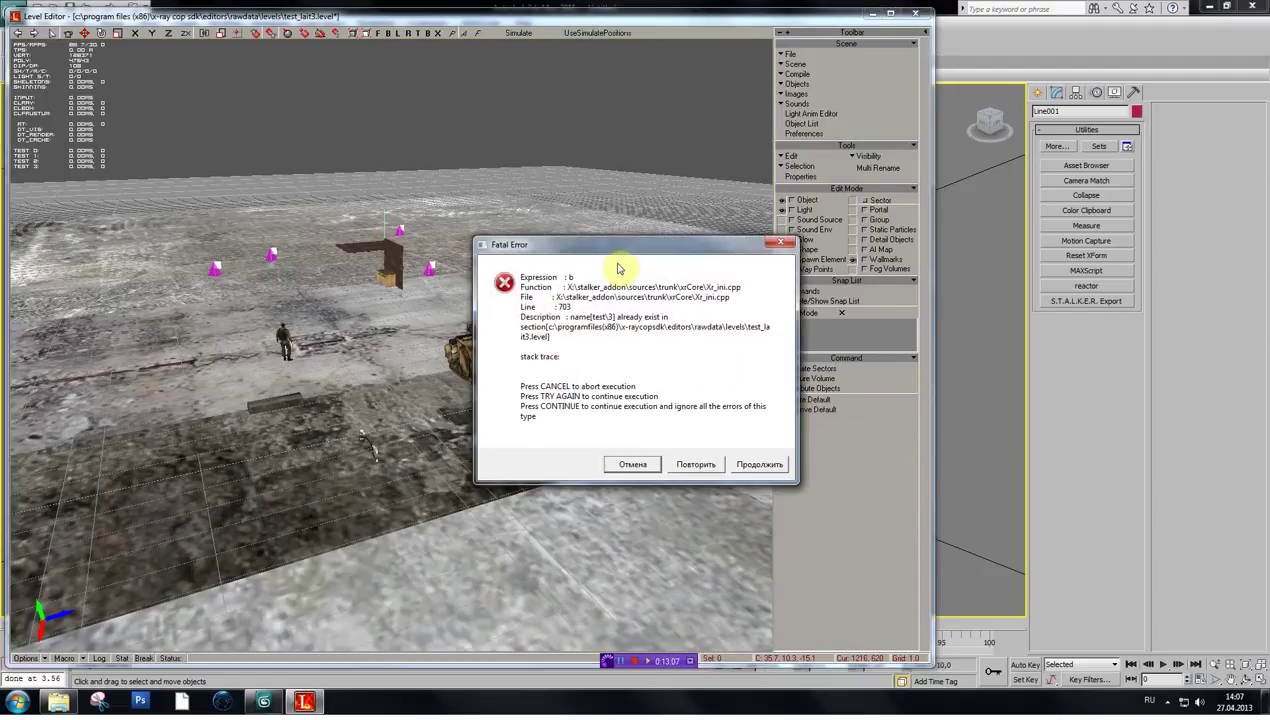
left_click_drag(615, 253, 521, 240)
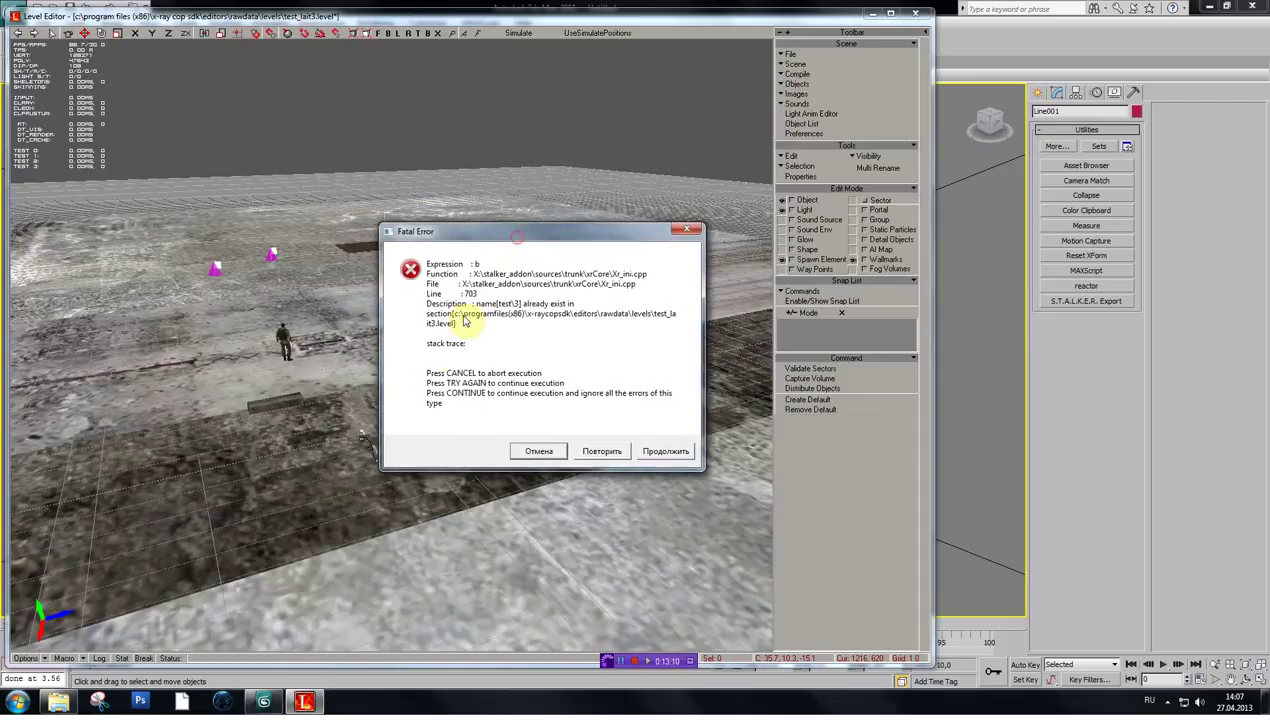
left_click(666, 451)
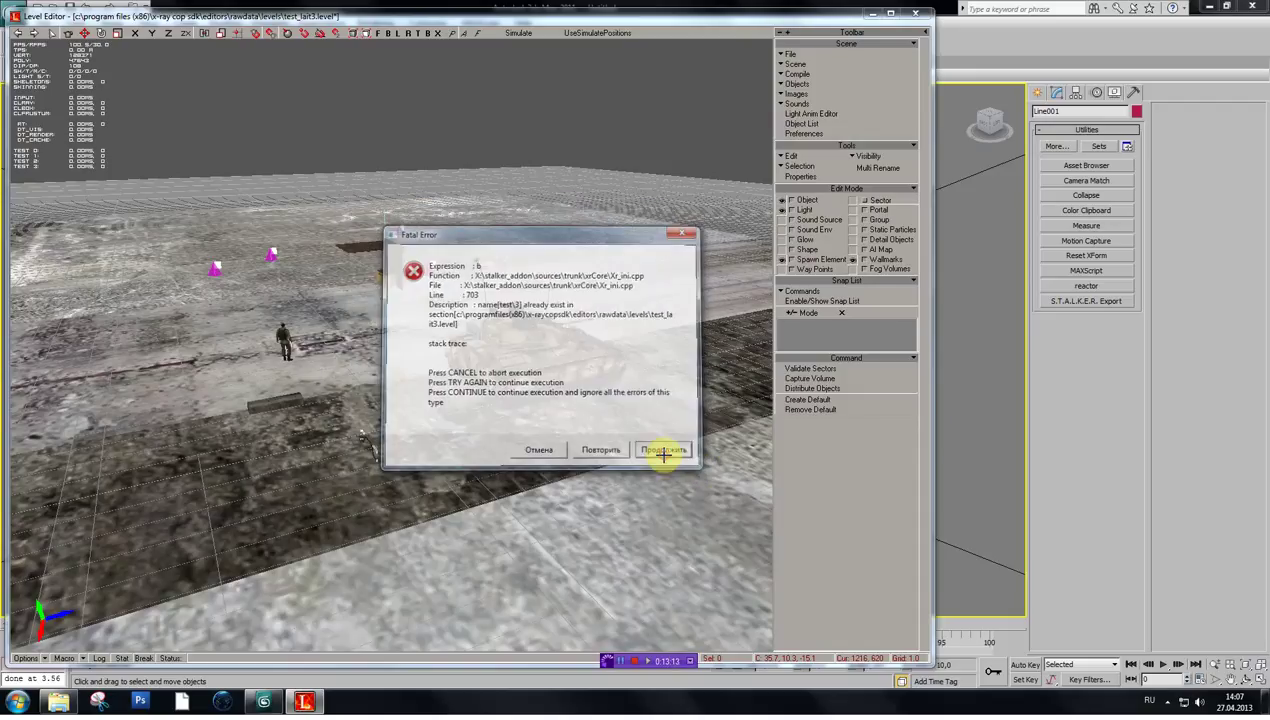
left_click(817, 404)
- Build the level with the newly placed objects and close the build message
left_click_drag(581, 297, 465, 385, "shift")
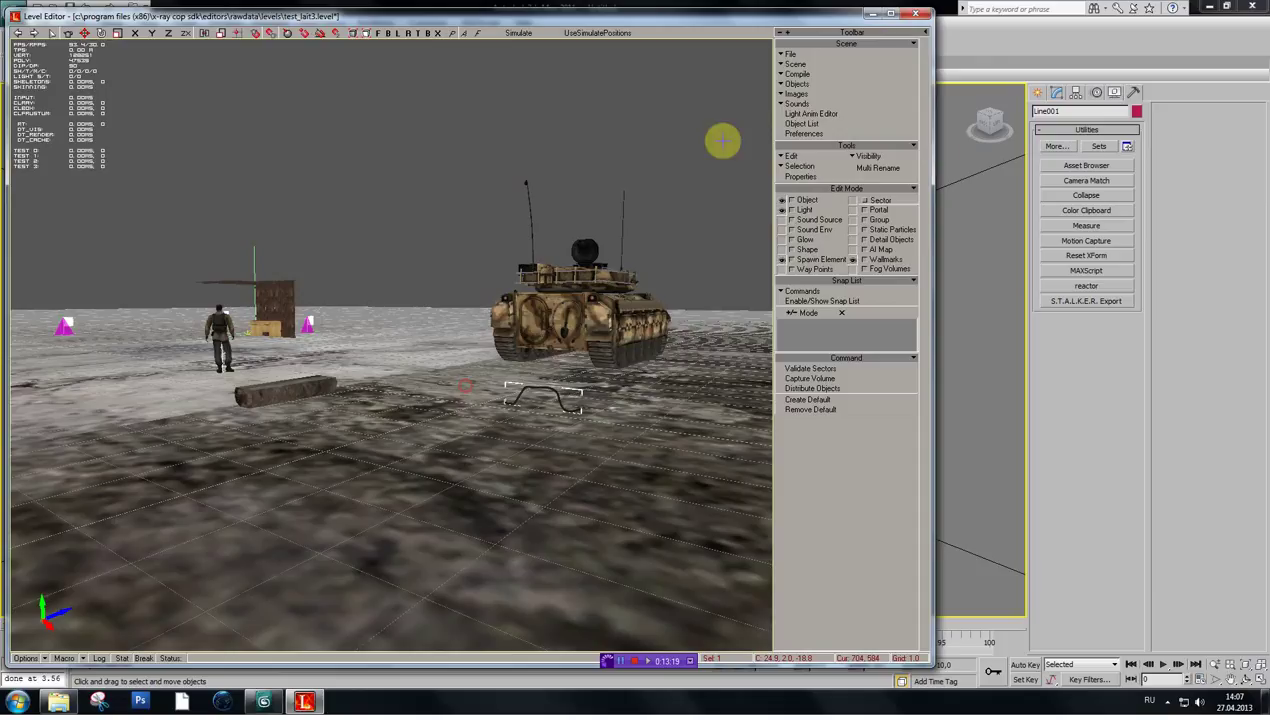
left_click(800, 78)
left_click(770, 86)
left_click(606, 380)
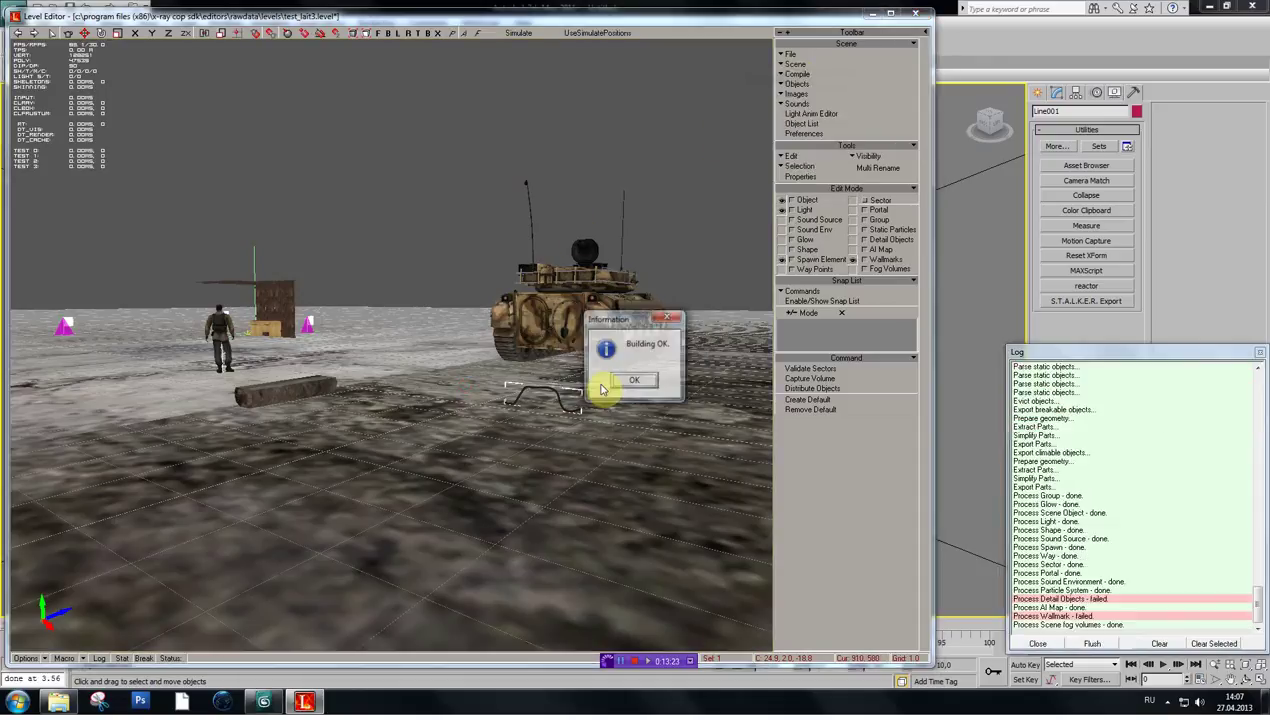
left_click(627, 379)
- Examine the build log and the scene for invalid faces on the test objects
left_click_drag(591, 445, 598, 451, "shift")
left_click_drag(1088, 356, 1019, 128)
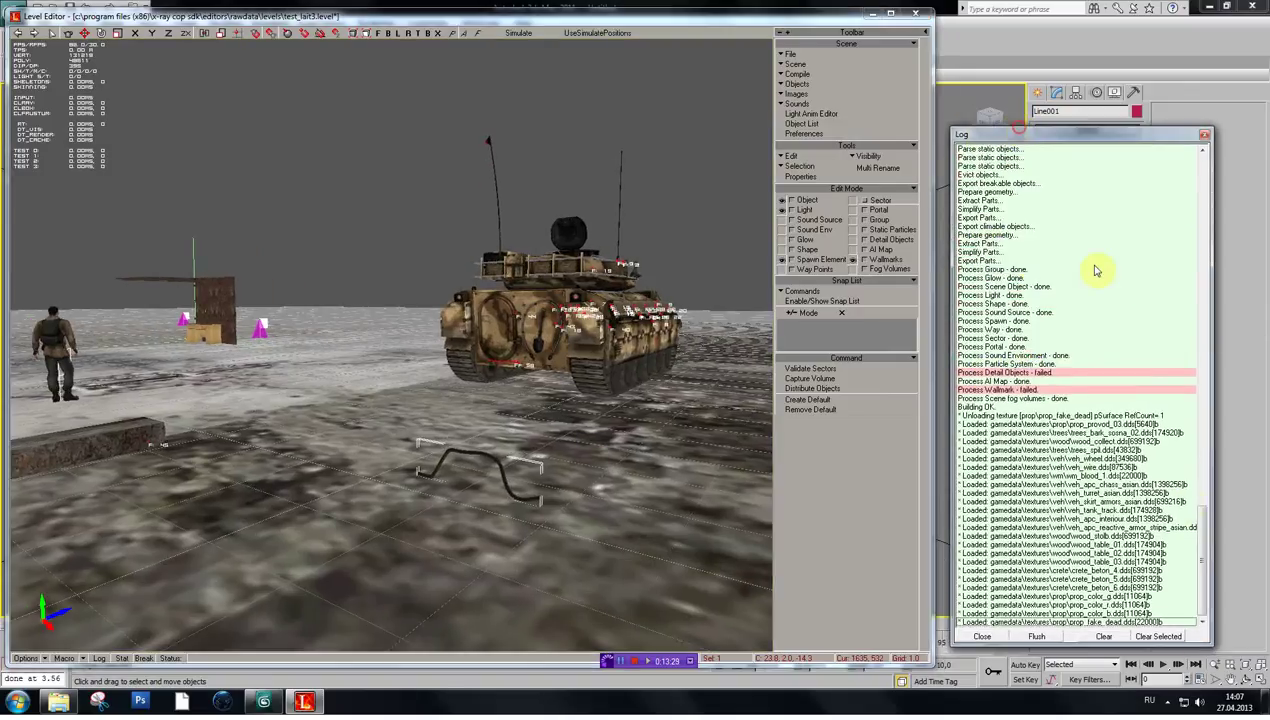
left_click_drag(1203, 555, 1203, 410)
scroll(1192, 415, "down", 5)
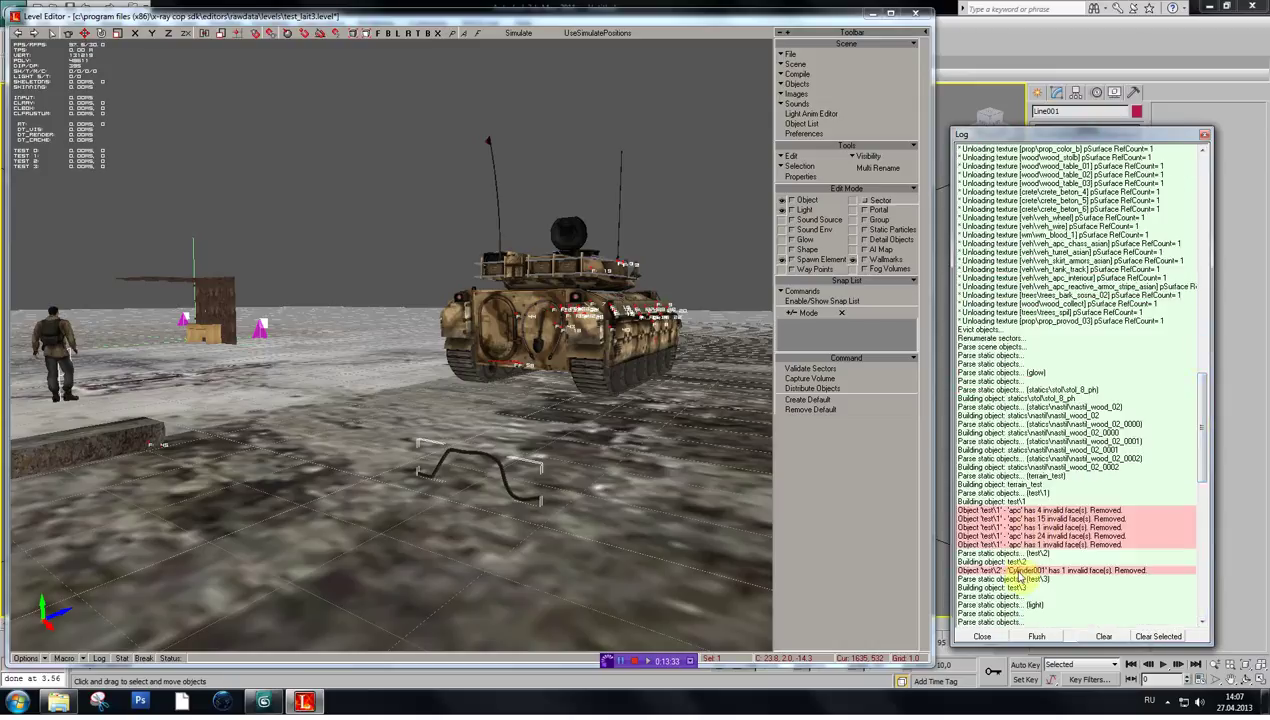
left_click_drag(303, 446, 355, 430, "shift")
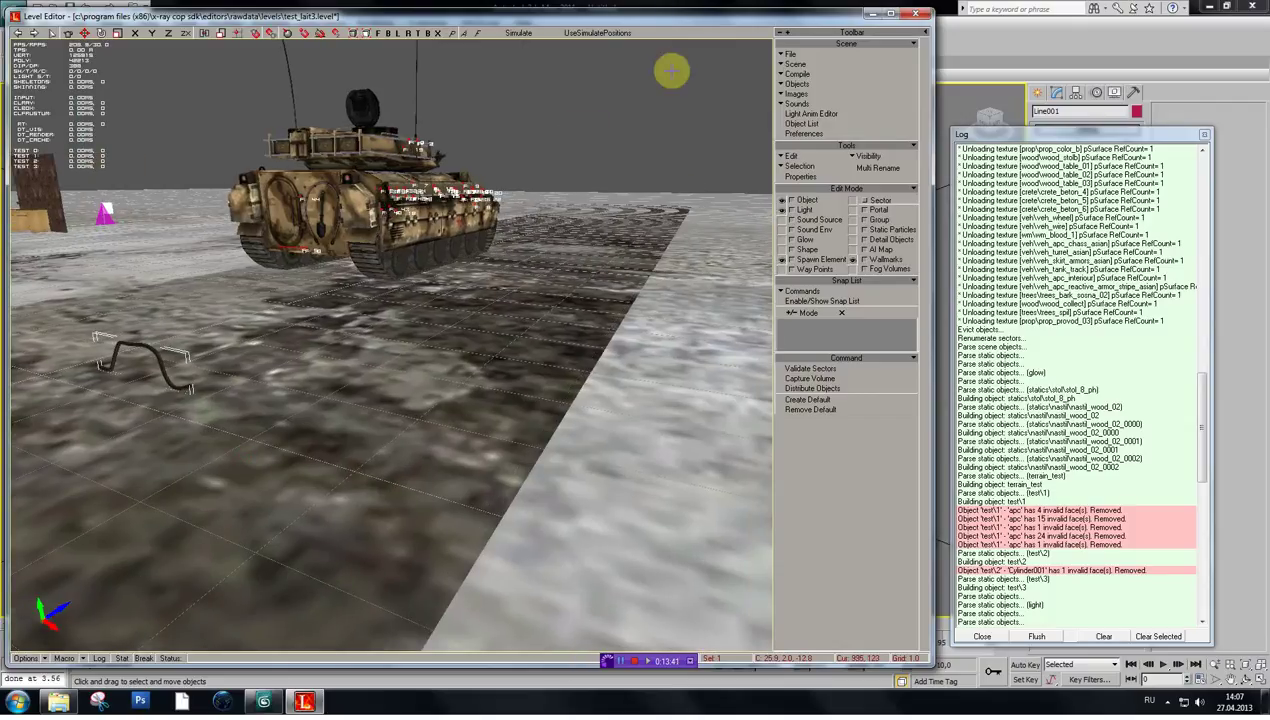
- Save the level and minimize the Level Editor
left_click(790, 54)
left_click(777, 83)
left_click(871, 15)
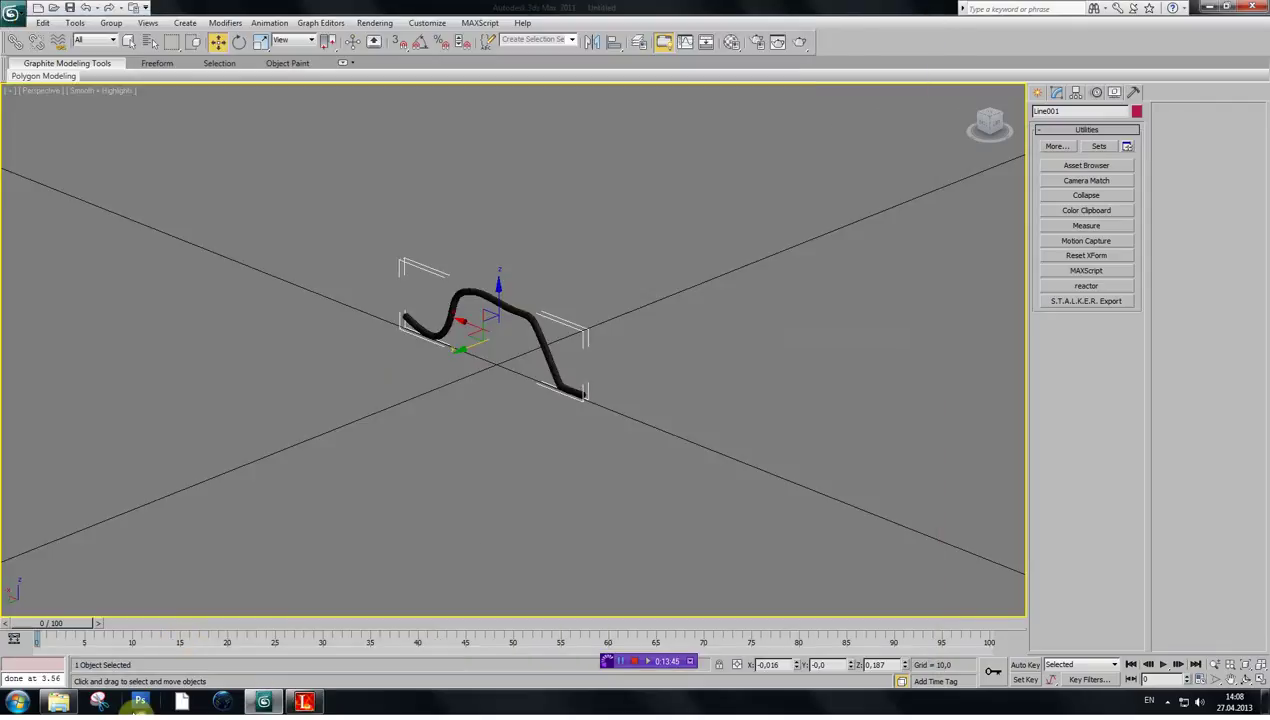
- Switch to the editors folder in Windows Explorer and launch Компиляция_локации.cmd to compile the level
left_click(60, 702)
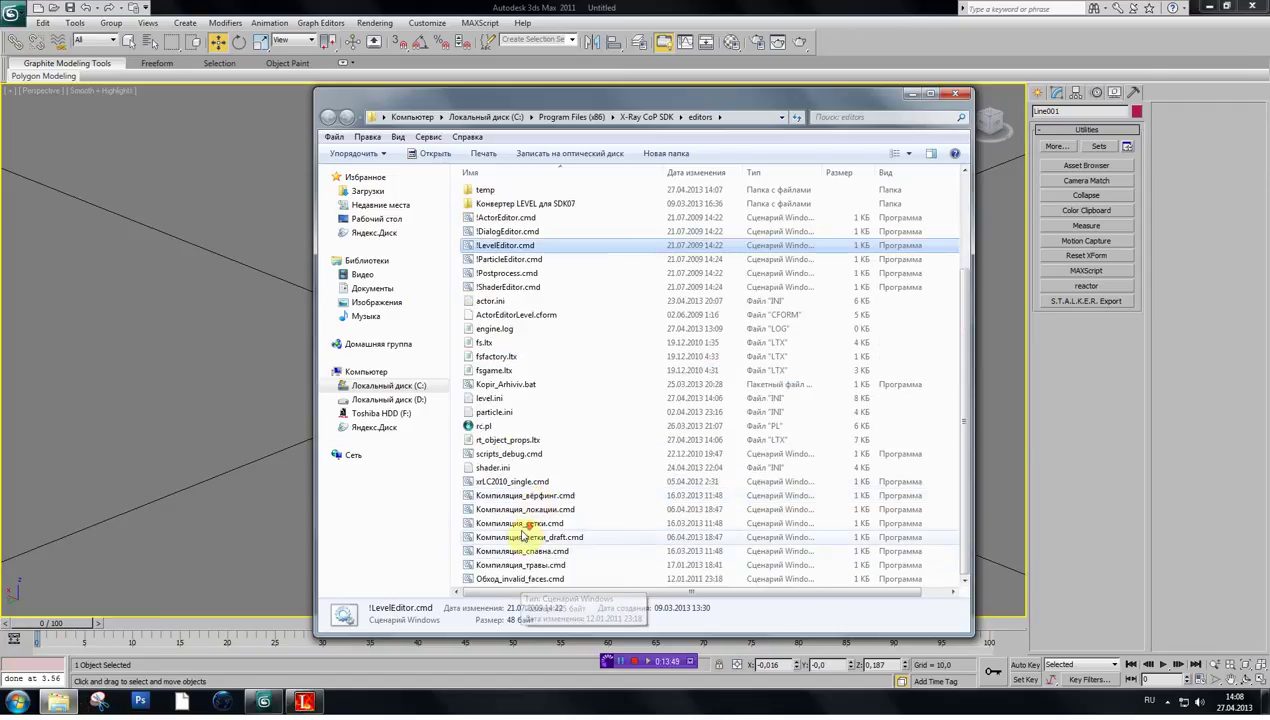
left_click(520, 510)
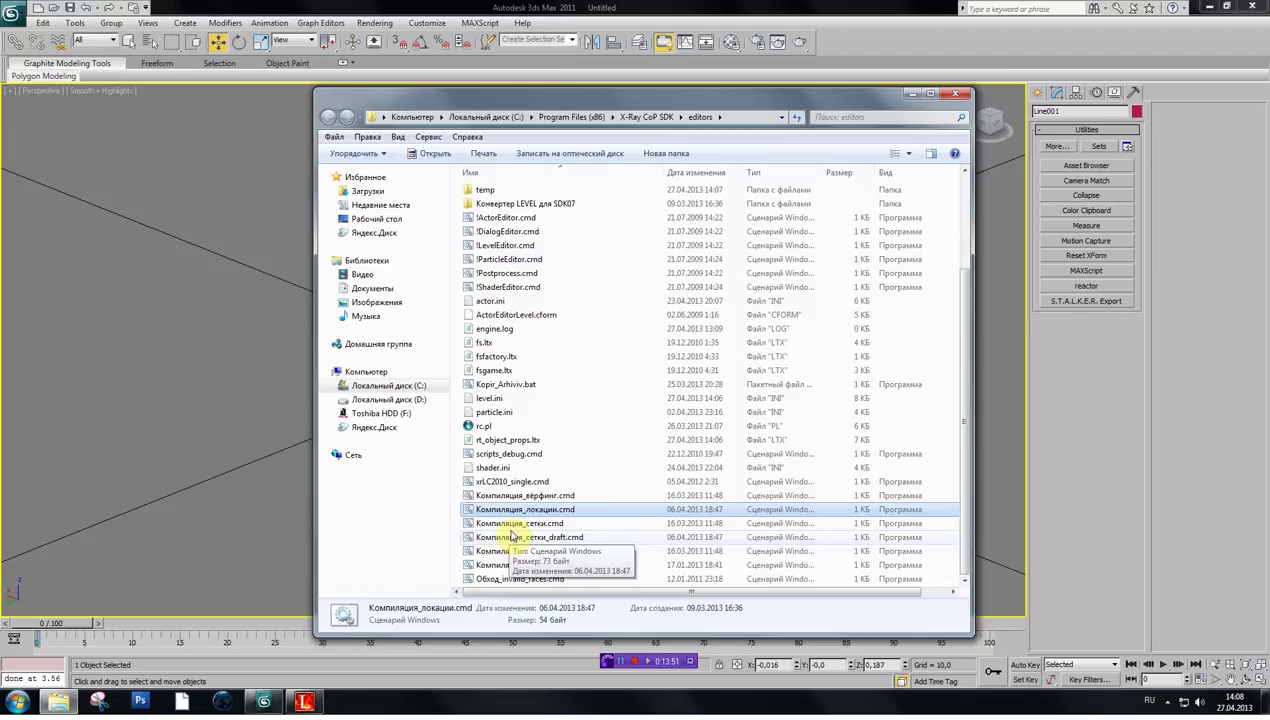
double_click(521, 514)
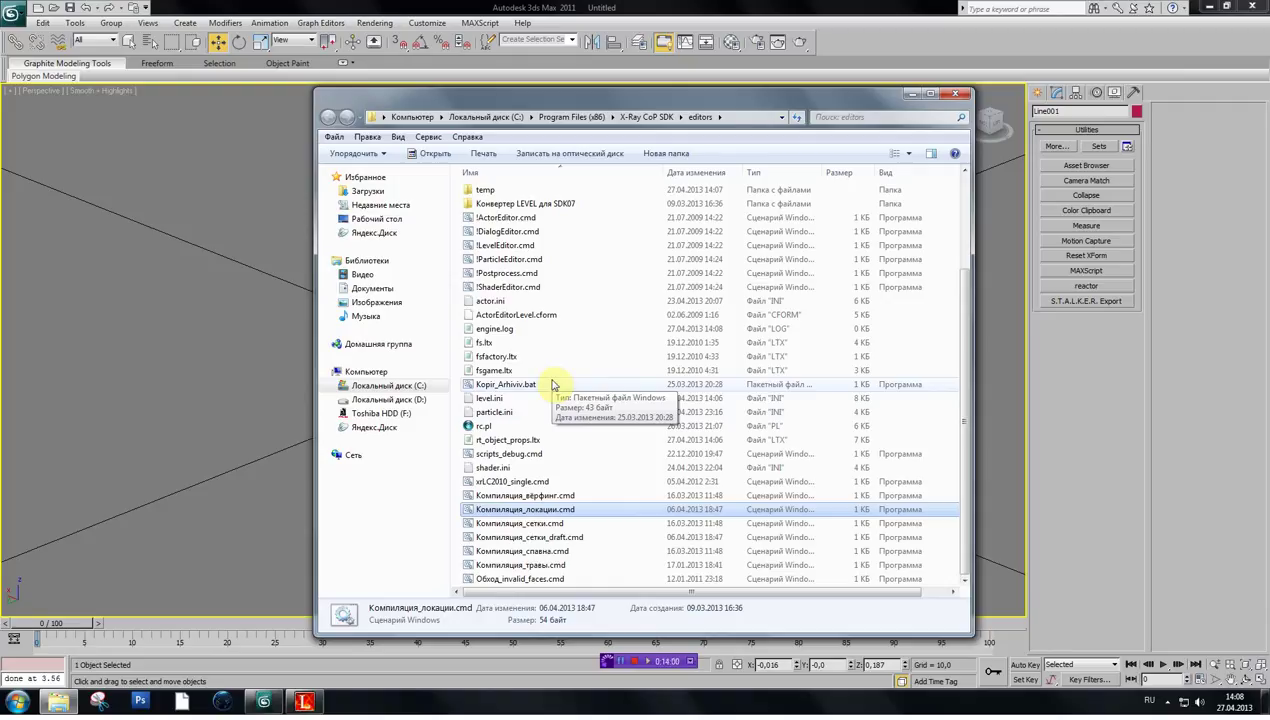
- Minimize 3ds Max, check the level compiler's fatal error, and close the crashed compiler with its crash report
left_click(1210, 10)
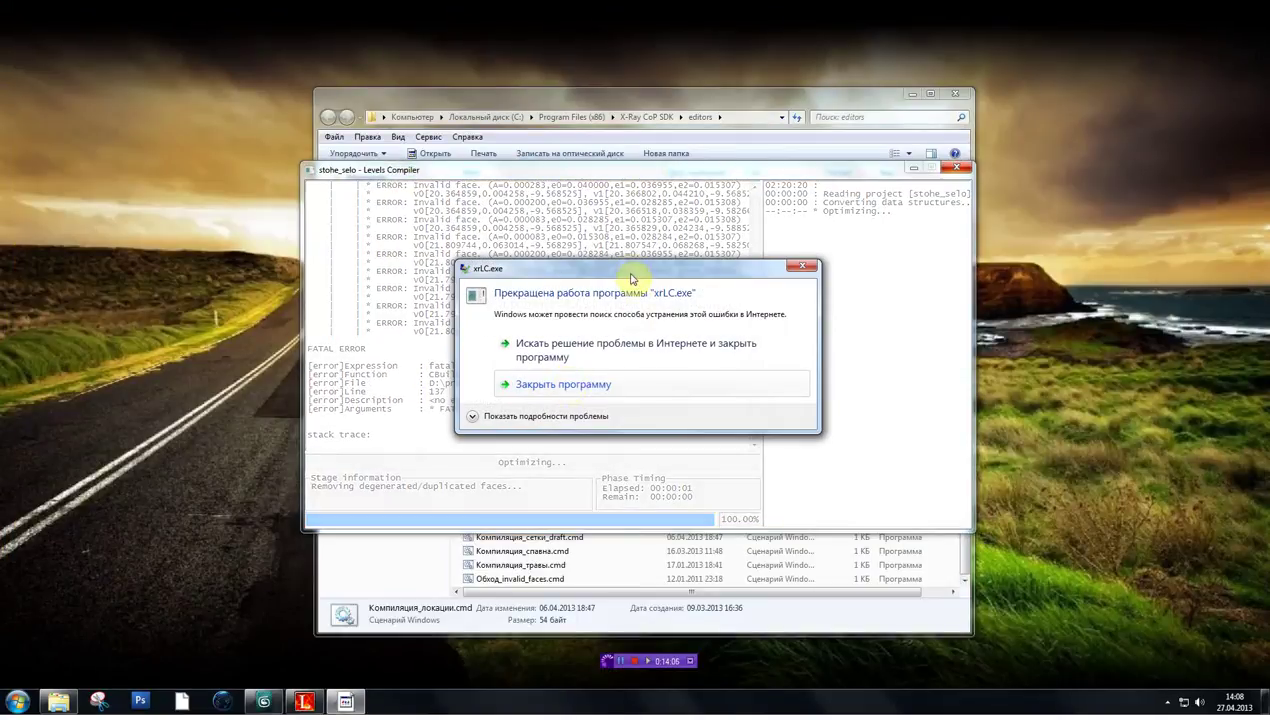
left_click_drag(606, 441, 552, 462)
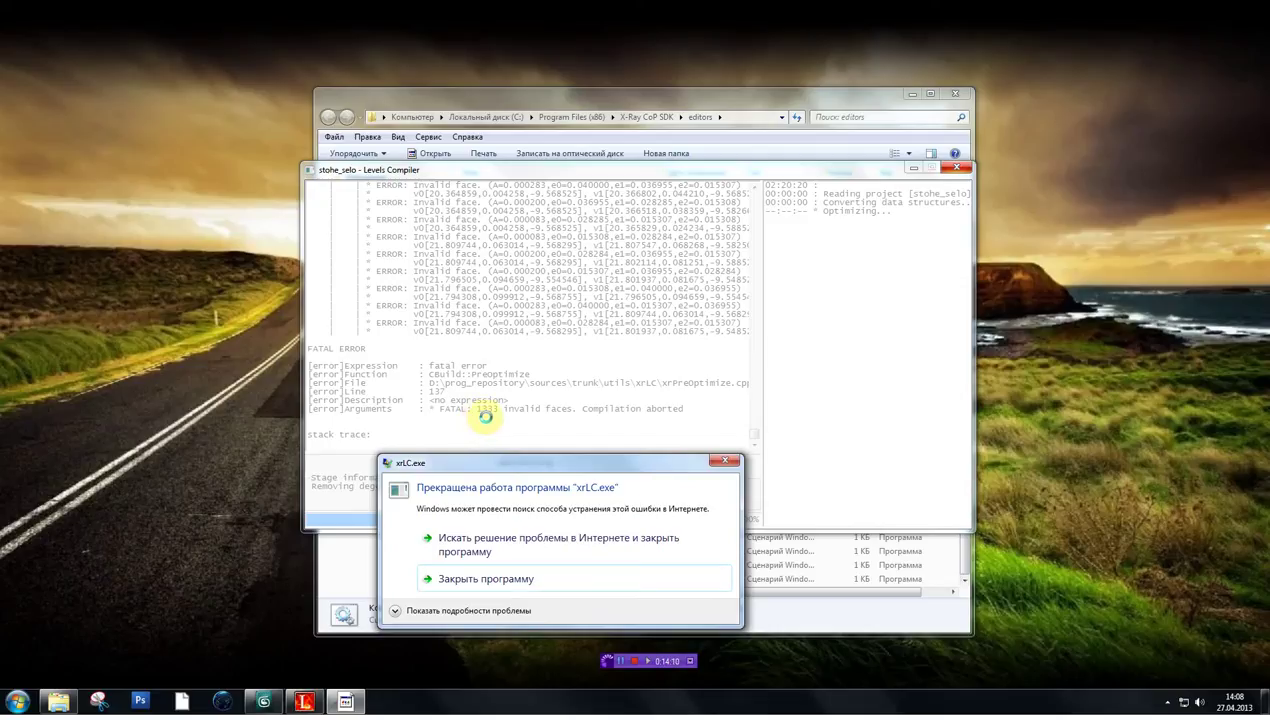
left_click(497, 580)
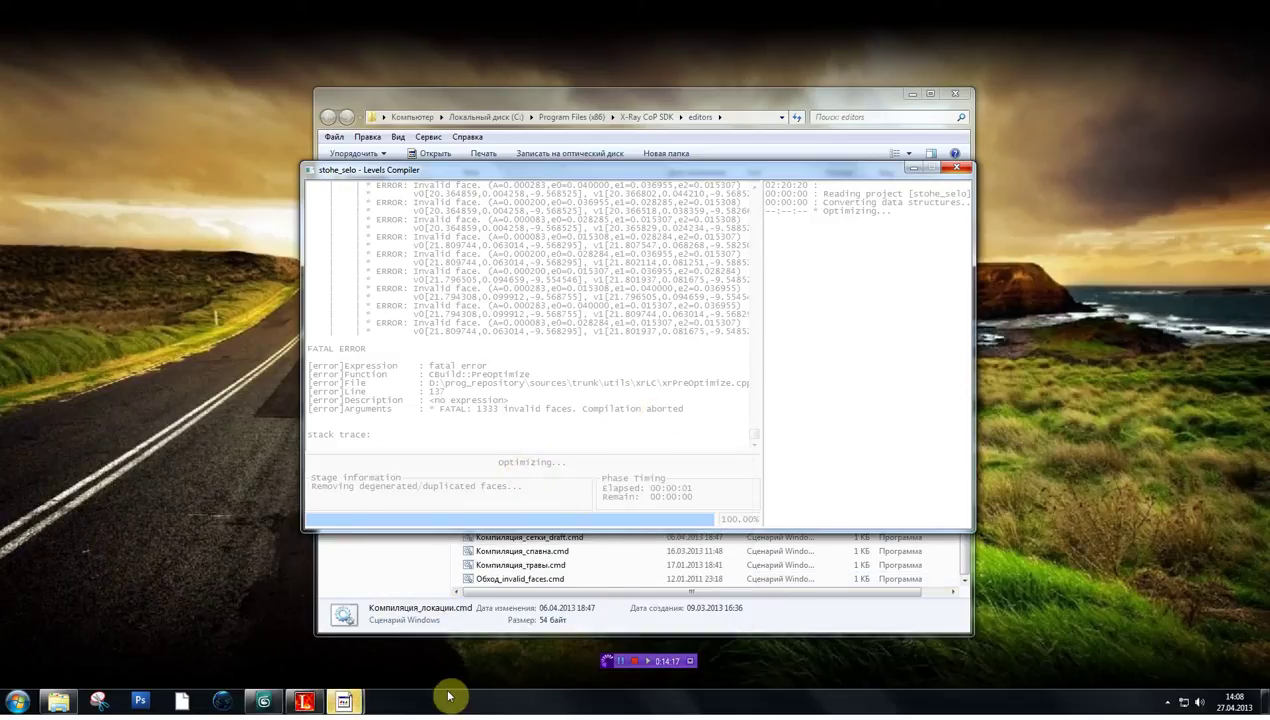
mouse_move(358, 700)
left_click(368, 650)
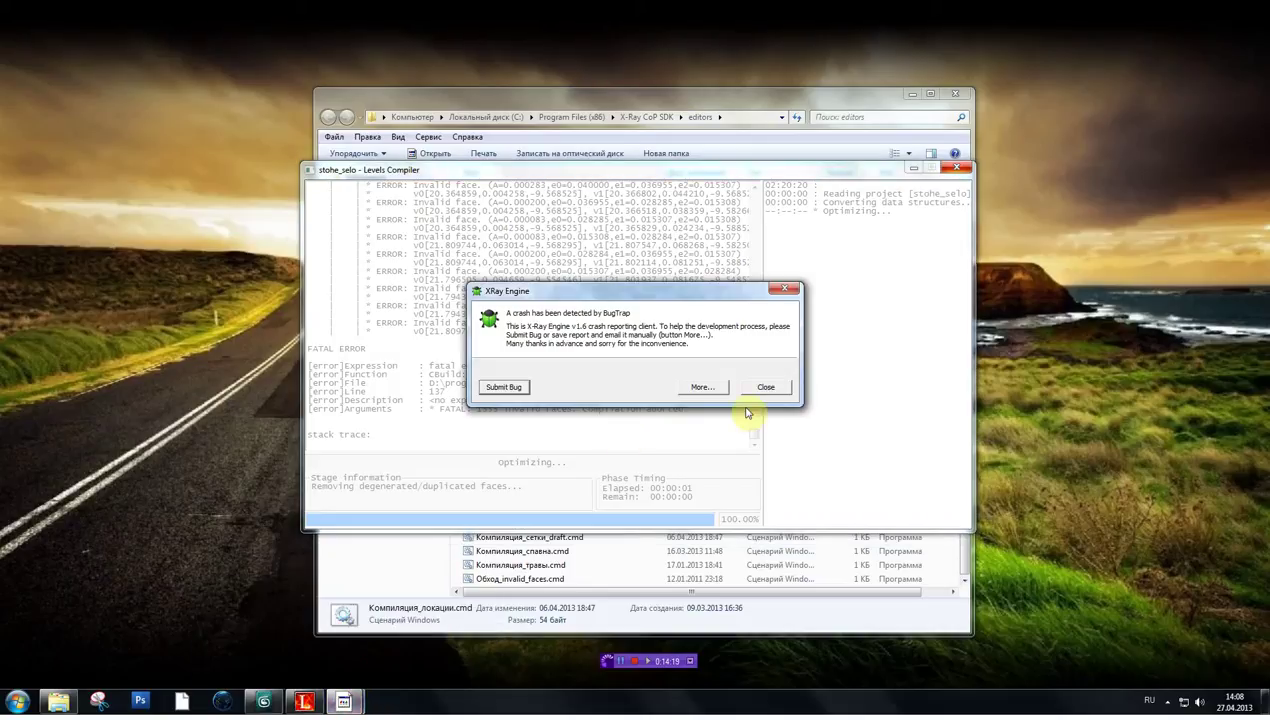
left_click(783, 391)
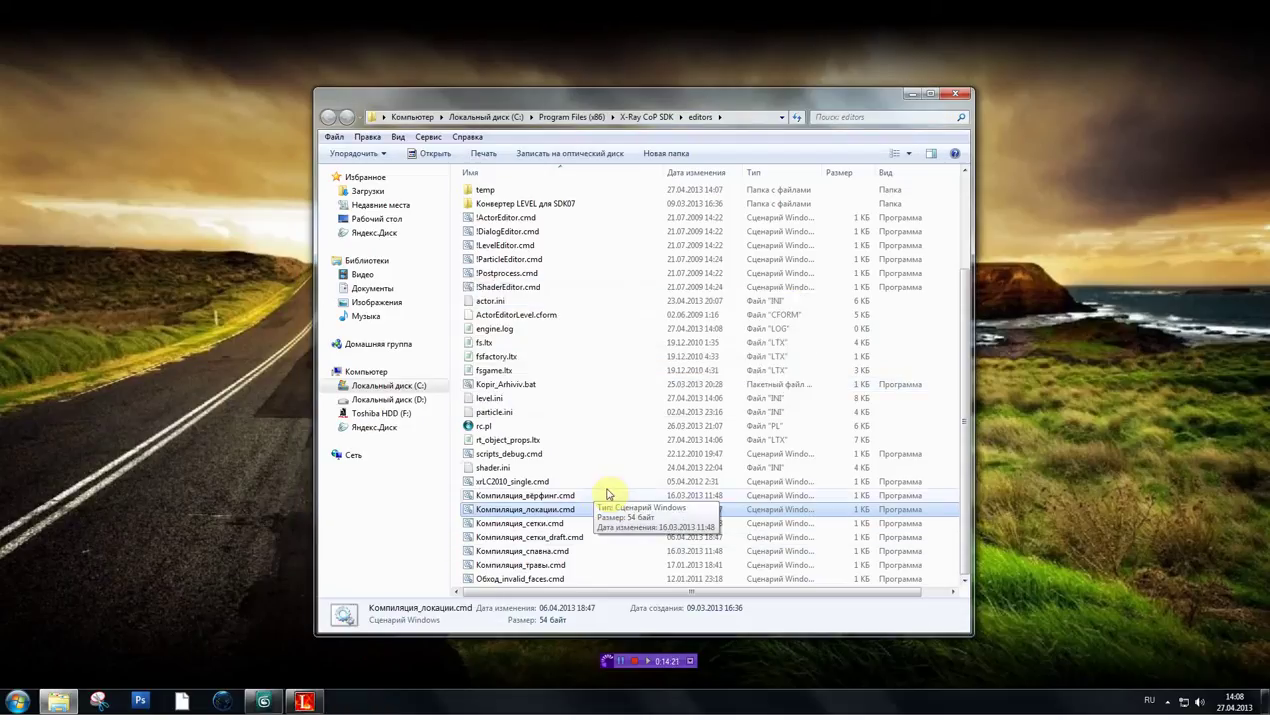
- Run Обход_invalid_faces.cmd, choose option 2 (FIXXED) to switch to the compiler that bypasses invalid faces, and close the console
left_click(527, 580)
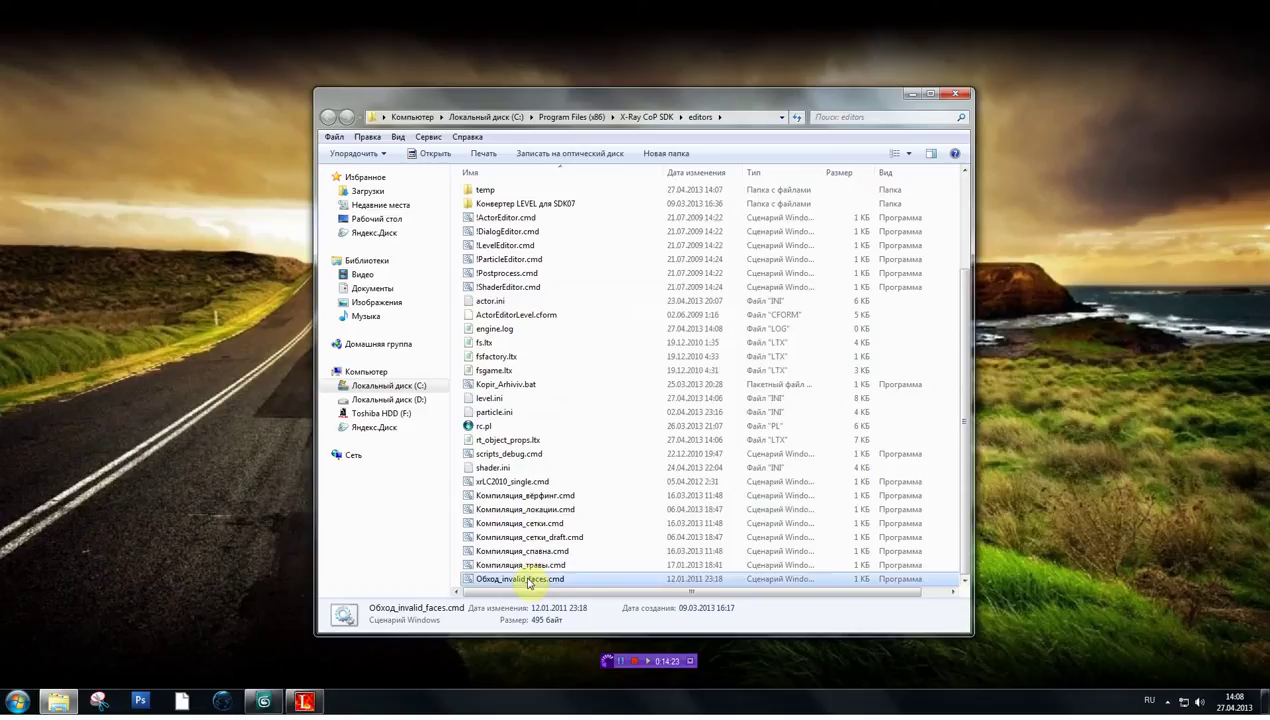
right_click(527, 580)
left_click(413, 537)
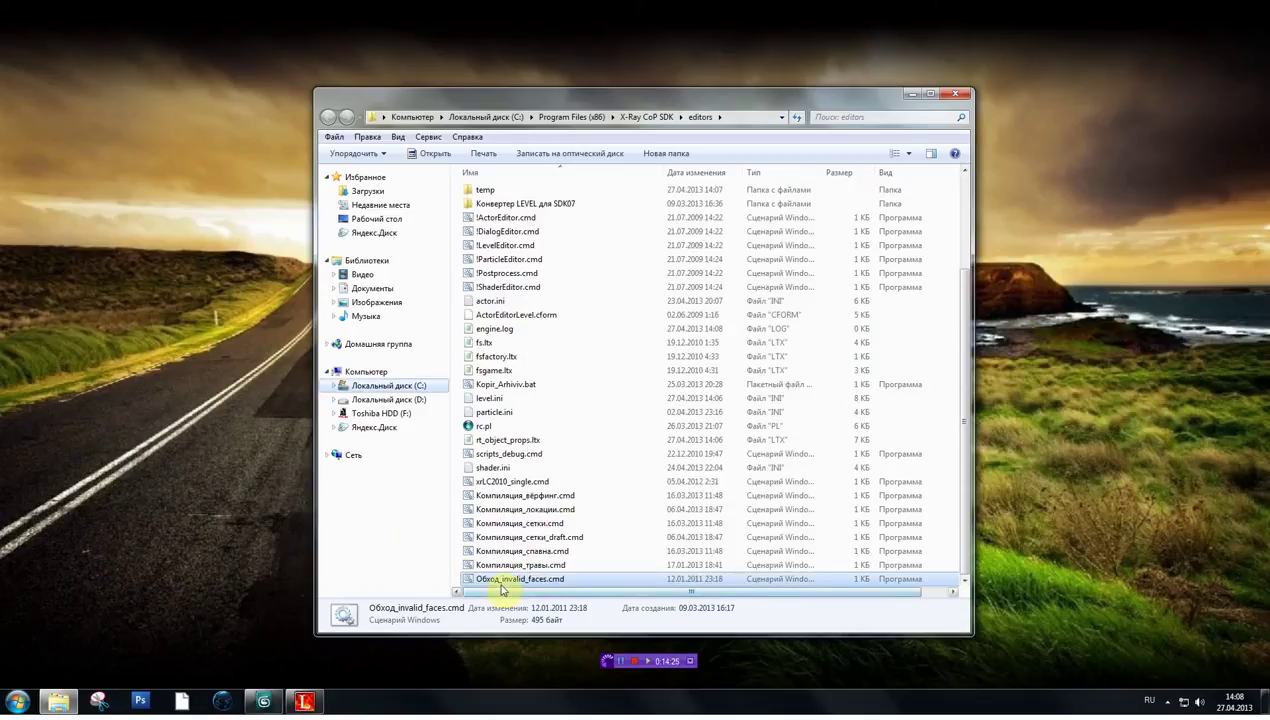
double_click(500, 582)
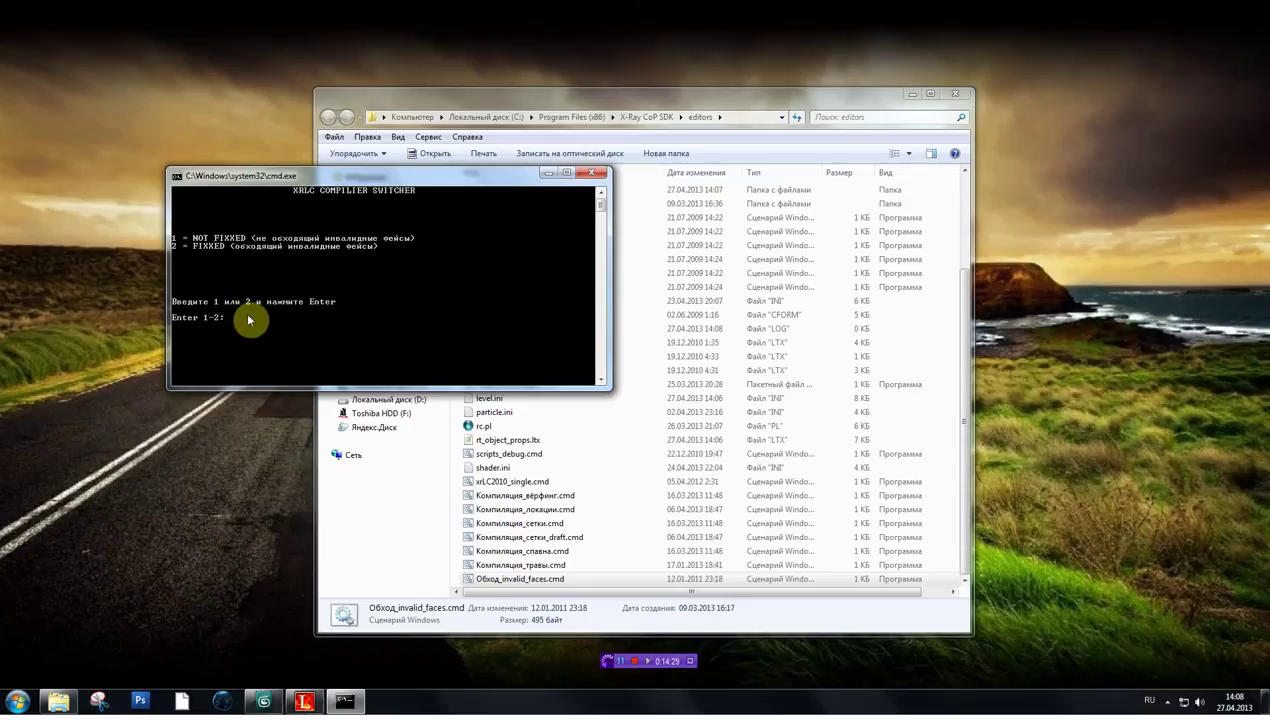
type("2")
key("Return")
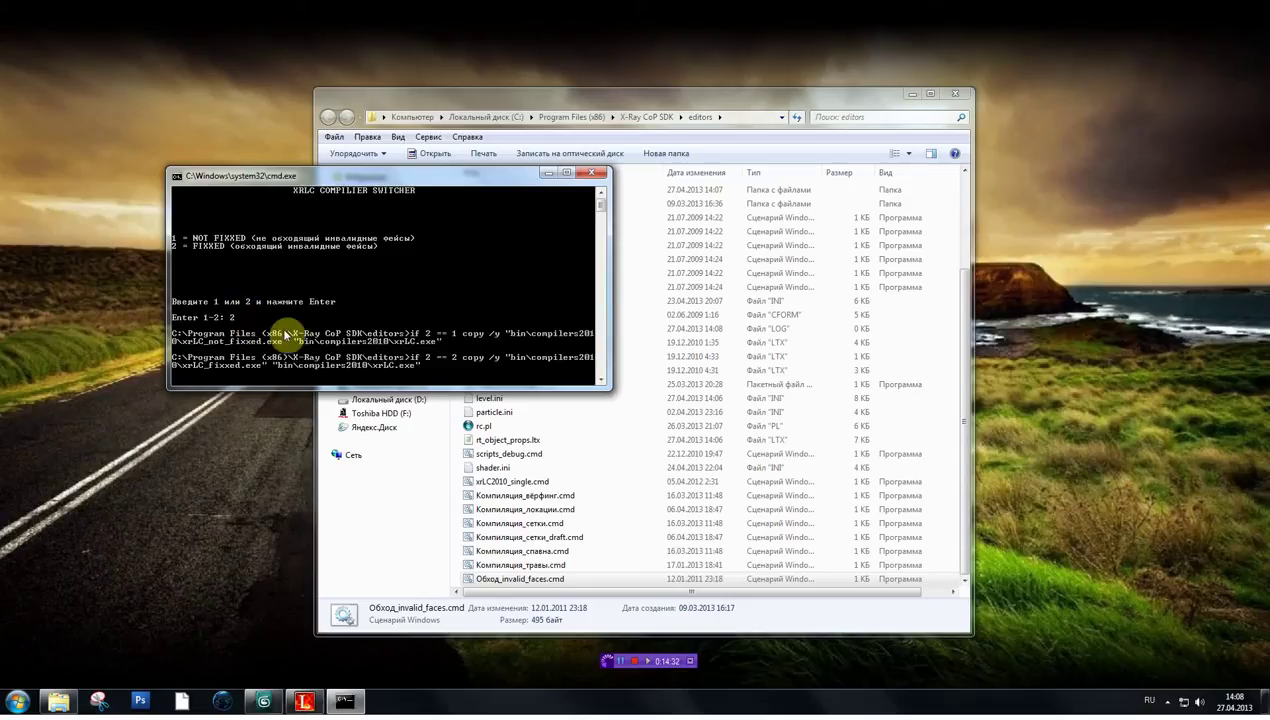
left_click(588, 176)
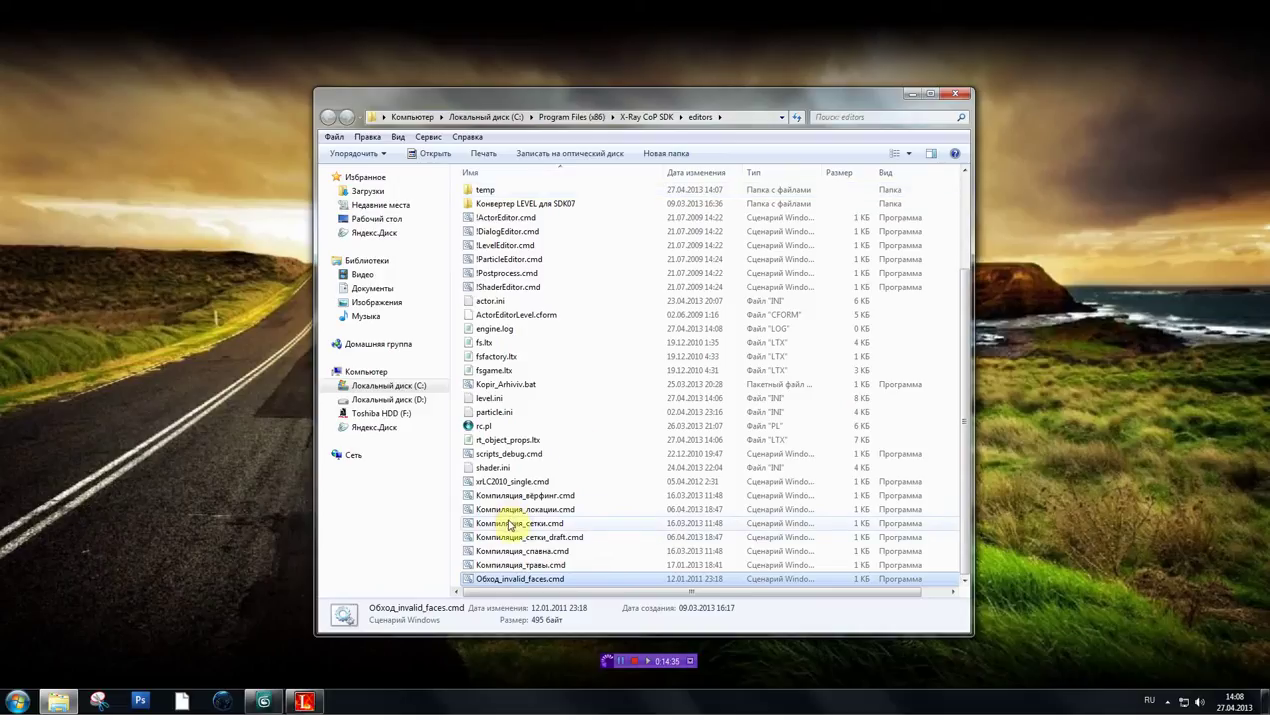
- Launch Компиляция_локации.cmd to test the level compilation, and close the compiler during the Adaptive HT phase
left_click(510, 512)
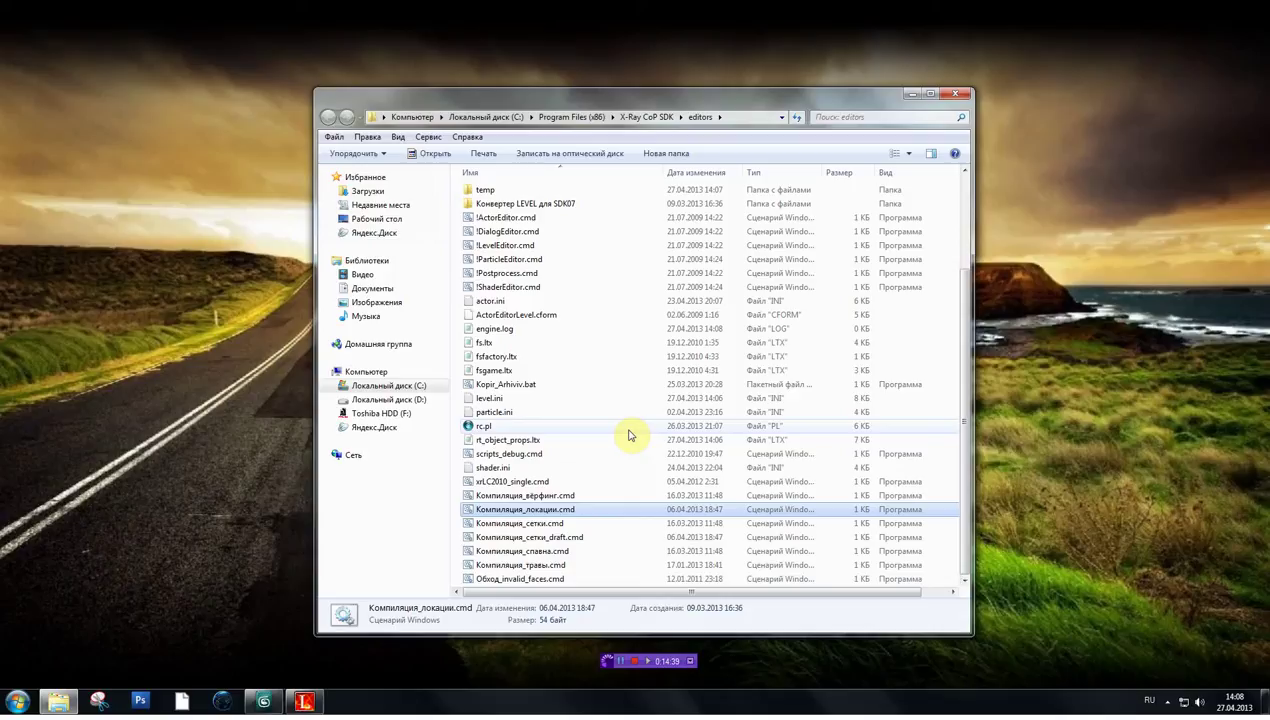
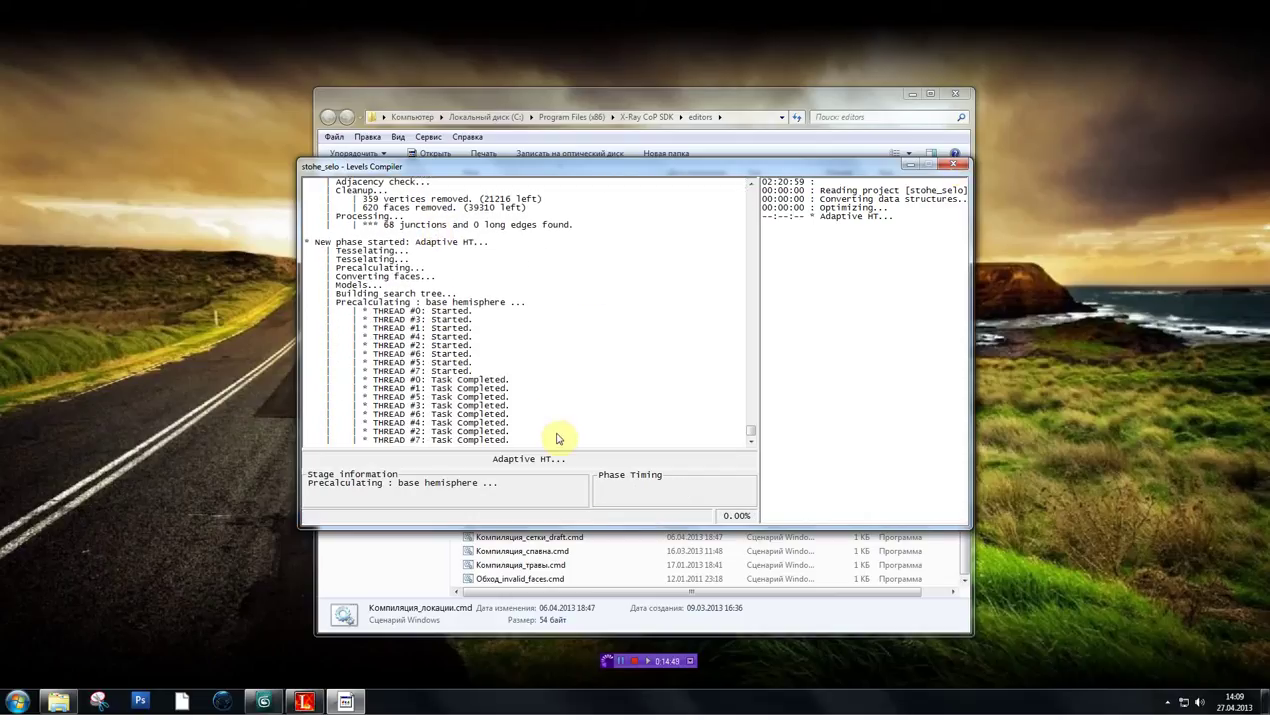
left_click(951, 163)
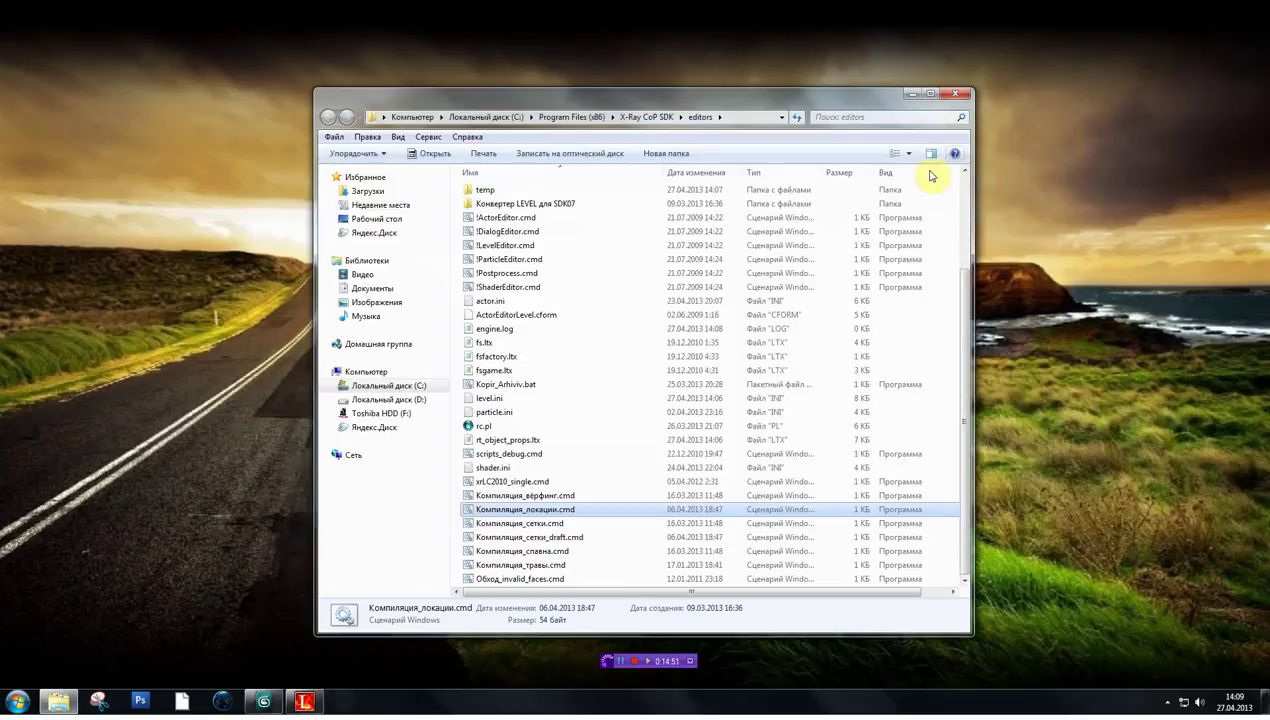
- Switch back to the Level Editor and examine the log's cut end up close for invalid faces
left_click(300, 702)
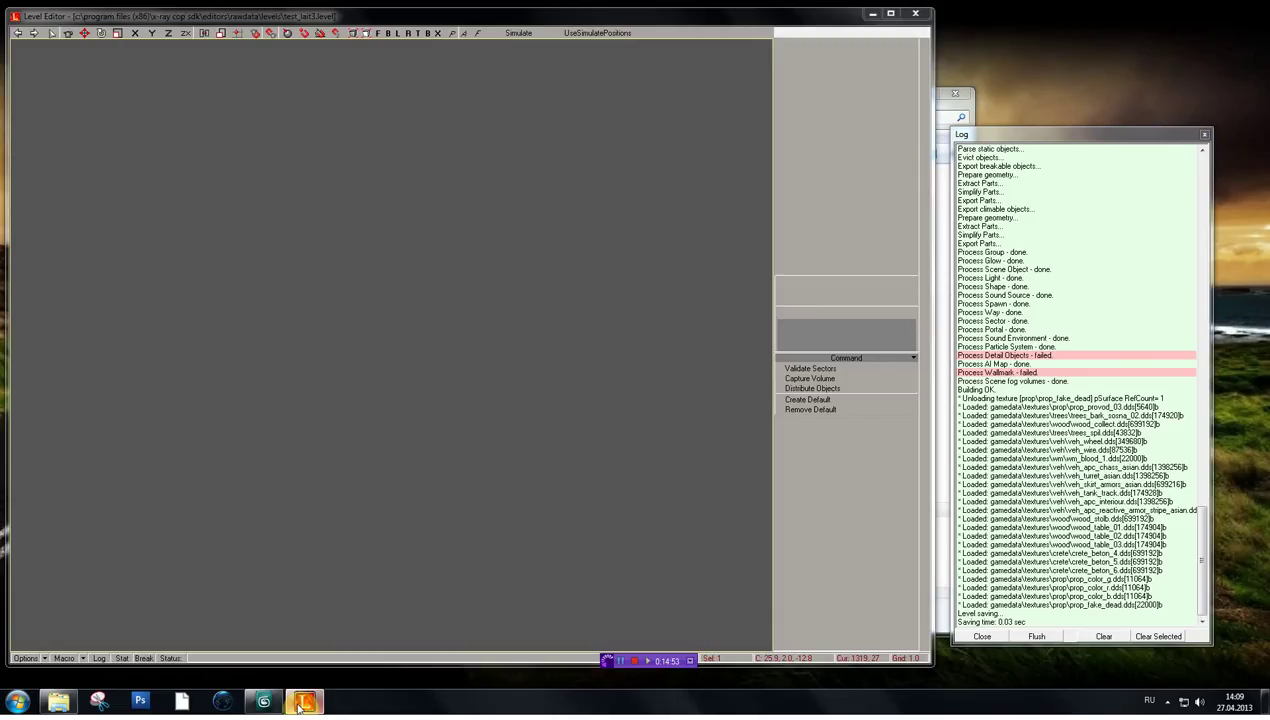
left_click_drag(405, 354, 392, 320, "shift")
mouse_move(392, 320)
right_mouse_down("shift")
mouse_move(392, 345)
mouse_move(392, 332)
right_mouse_up("shift")
left_click_drag(392, 332, 434, 342, "shift")
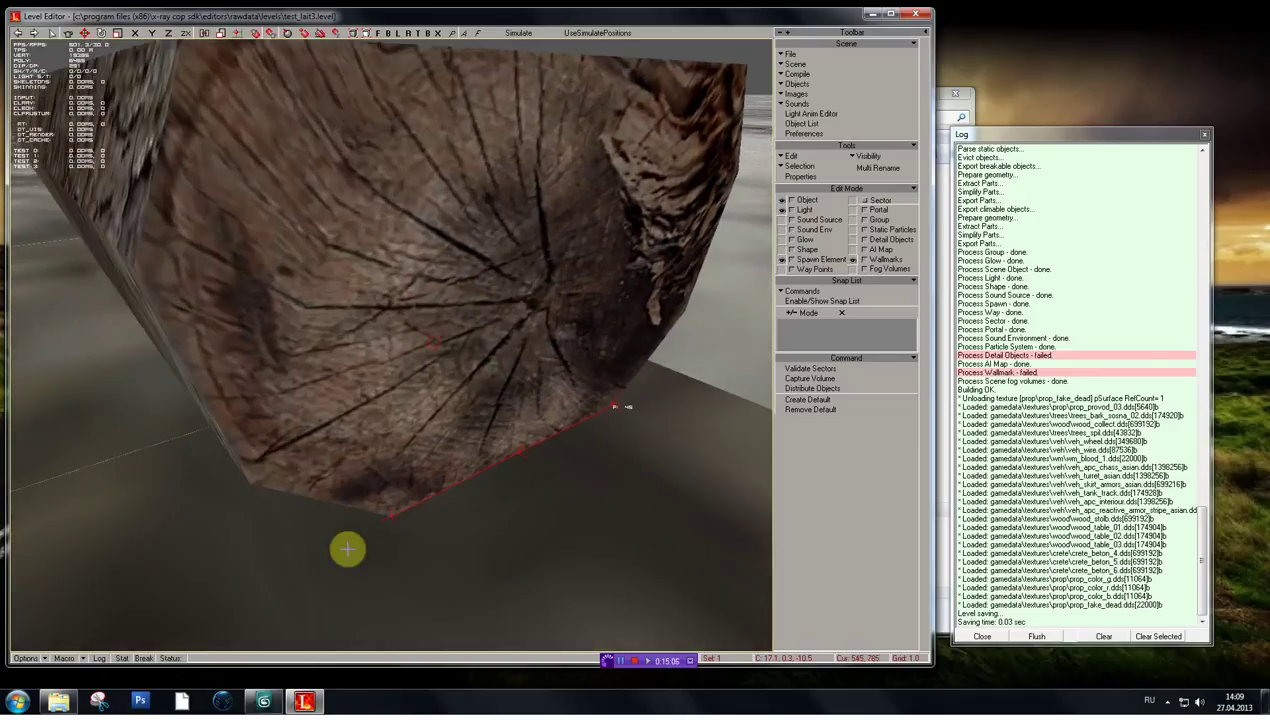
- Switch to 3ds Max
left_click(263, 700)
right_click(640, 384)
left_click(678, 320)
left_click(567, 302)
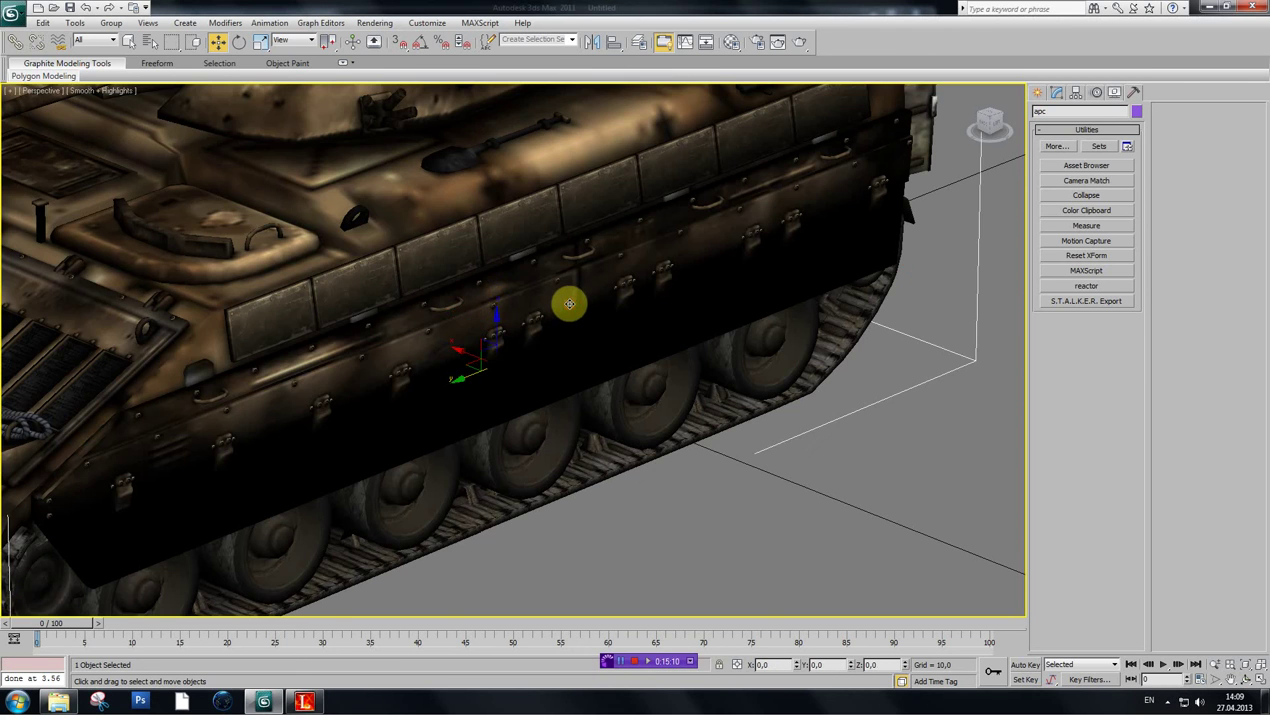
key("z")
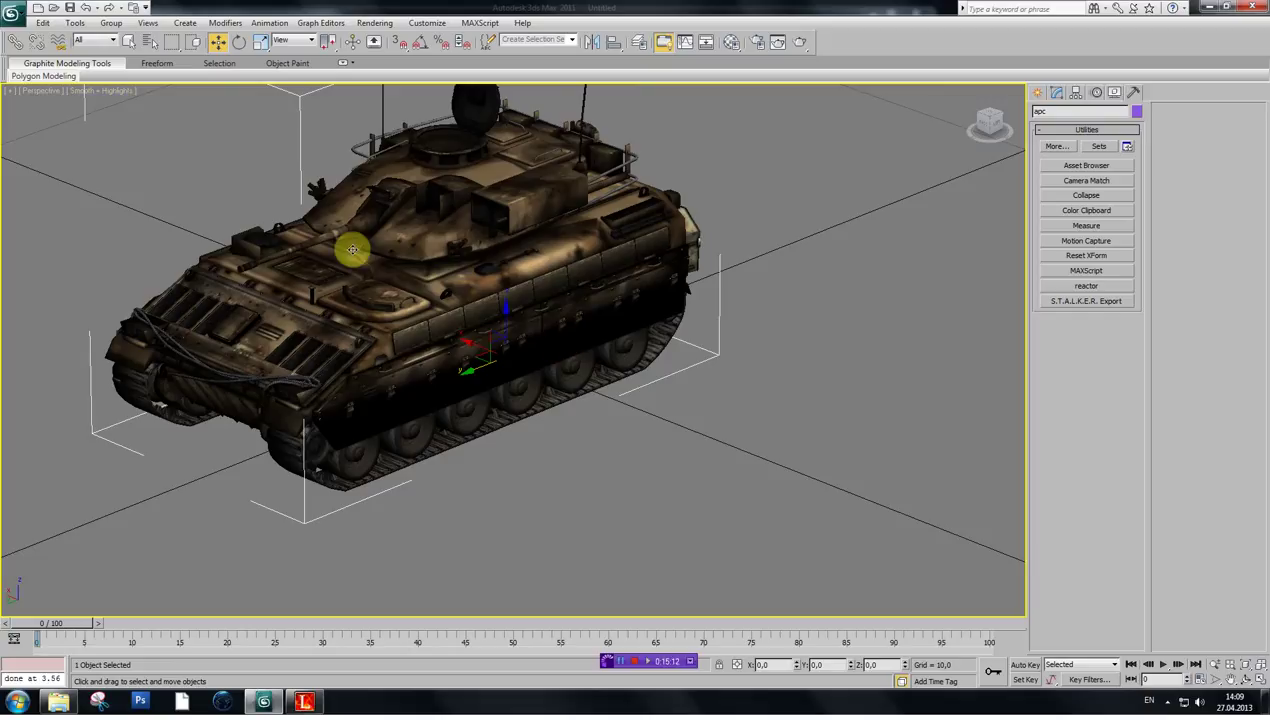
left_click(82, 11)
left_click(82, 11)
- Unhide Cylinder001 by name, select it and display its edged faces in the viewport
right_click(429, 414)
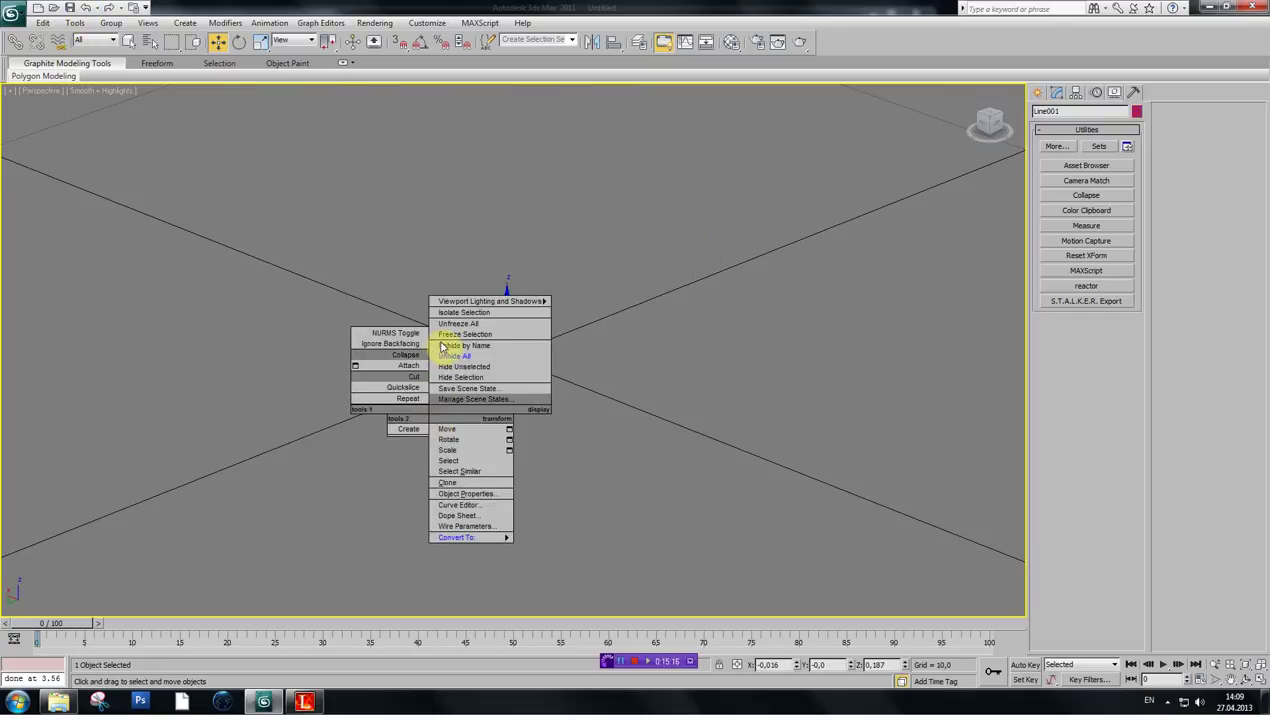
left_click(482, 346)
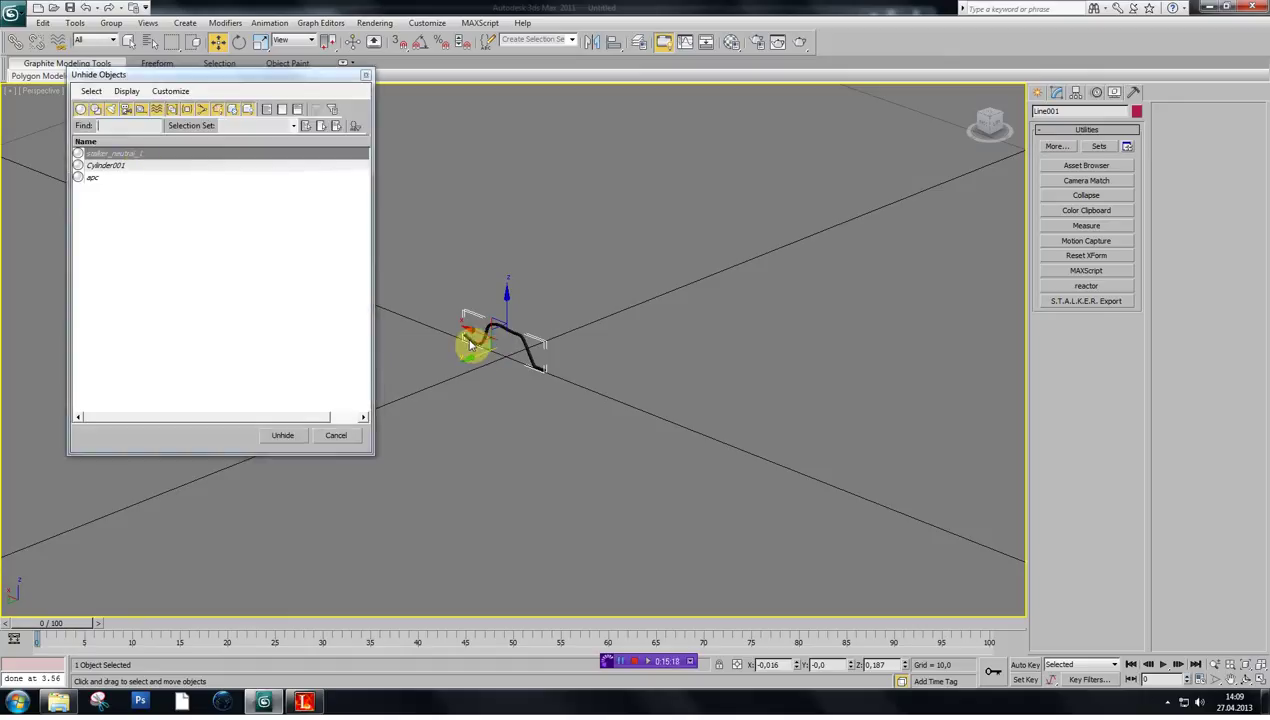
left_click(136, 165)
left_click(280, 435)
left_click(439, 372)
scroll(439, 370, "up", 6)
key("ctrl+p")
key("F4")
left_click_drag(539, 403, 657, 379)
left_click_drag(988, 125, 930, 112)
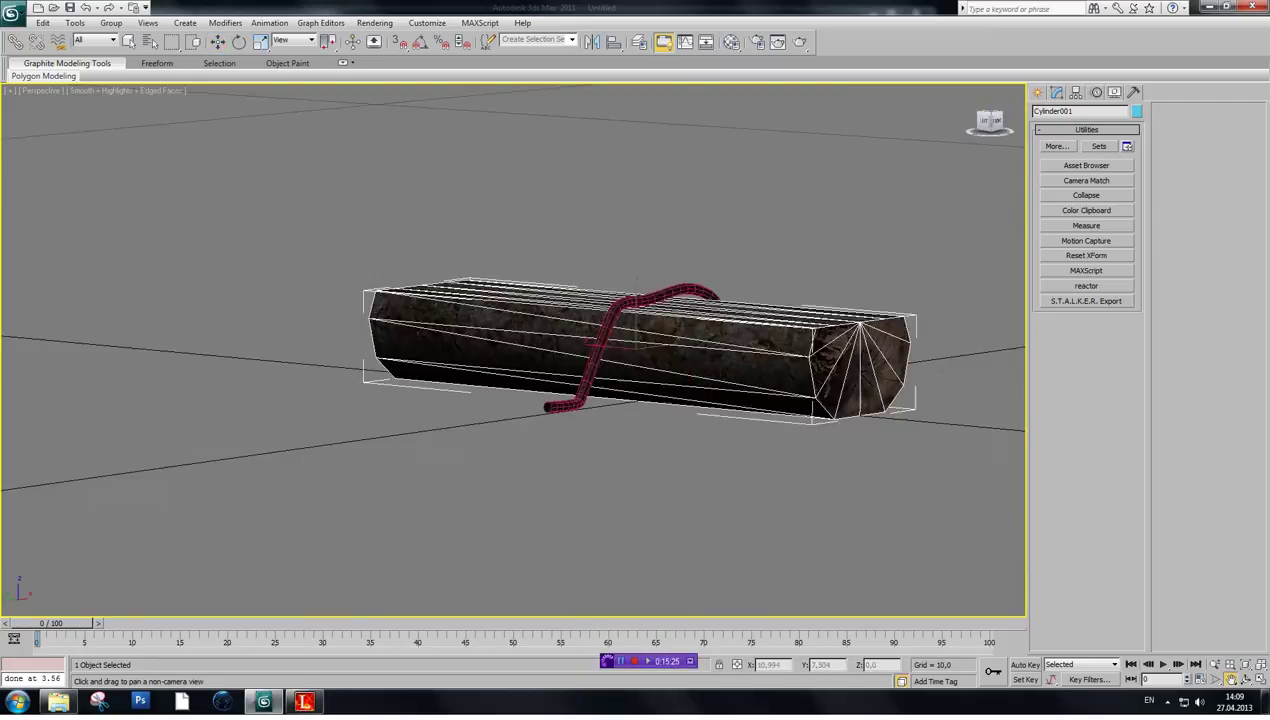
left_click(978, 128)
left_click_drag(951, 257, 902, 255)
- Switch to Level Editor and examine the red-marked edge at the log's end
left_click(305, 703)
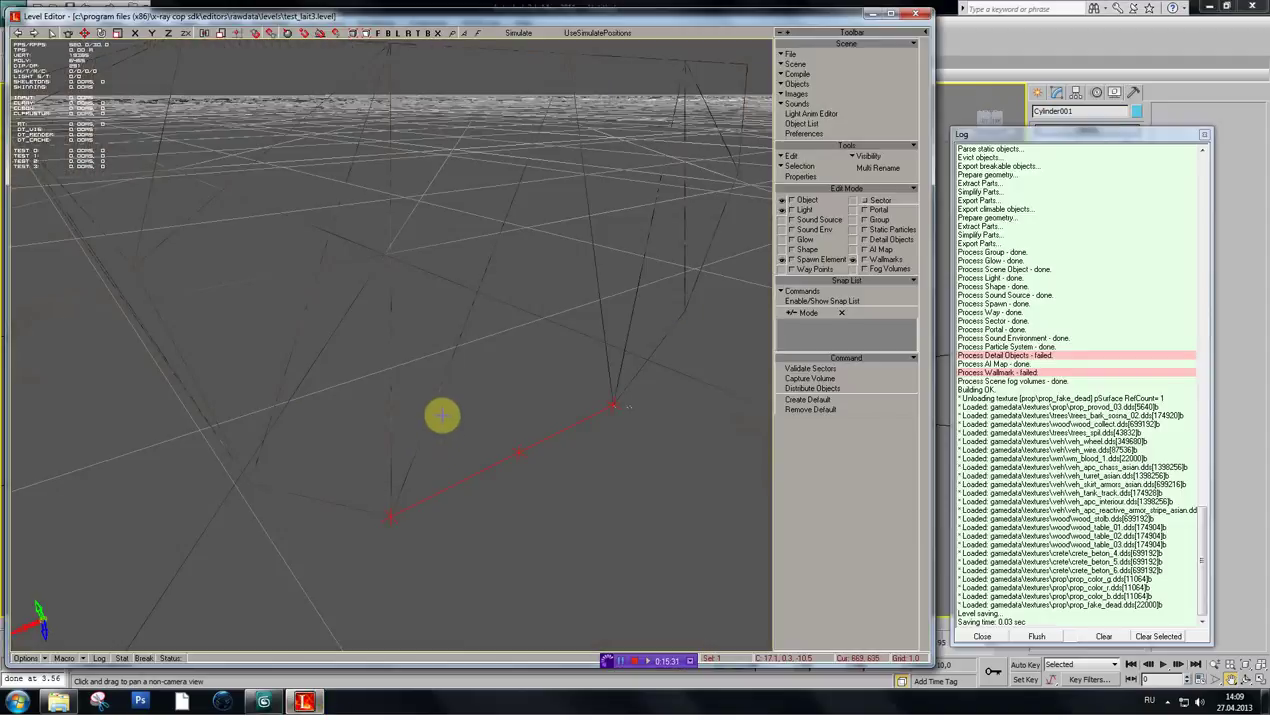
left_click_drag(438, 361, 450, 460, "shift")
mouse_move(593, 480)
left_mouse_down()
mouse_move(558, 445)
mouse_move(544, 493)
mouse_move(560, 457)
left_mouse_up()
- Switch back to 3ds Max, convert Cylinder001 to Editable Poly and enter polygon selection level
left_click(263, 701)
middle_click_drag(838, 401, 604, 397)
scroll(640, 427, "up", 4)
left_click_drag(1003, 119, 525, 500)
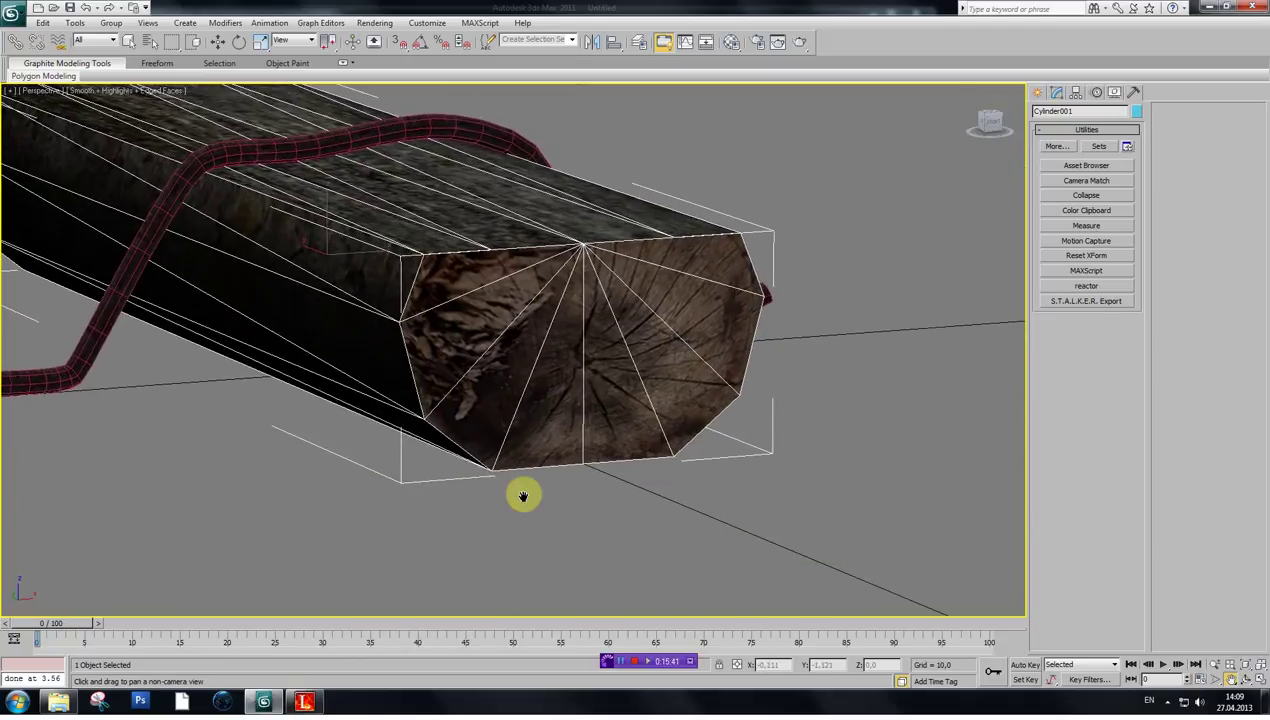
left_click(127, 42)
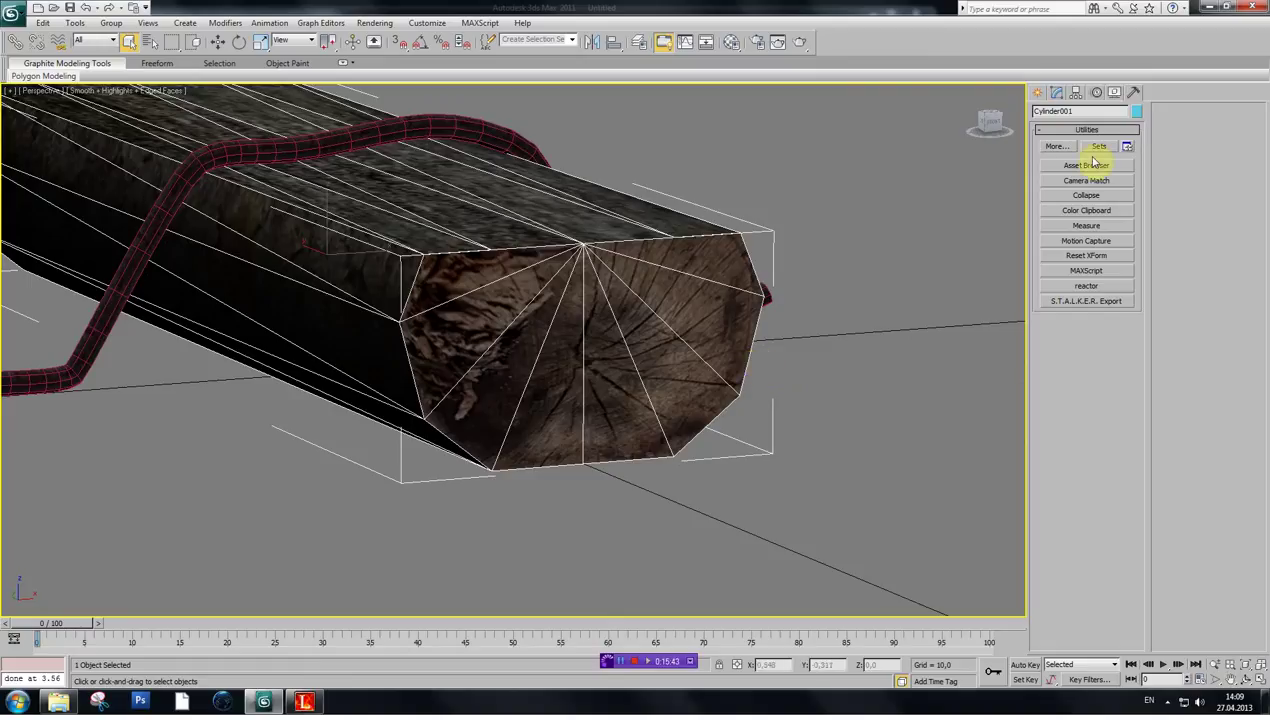
left_click(1056, 94)
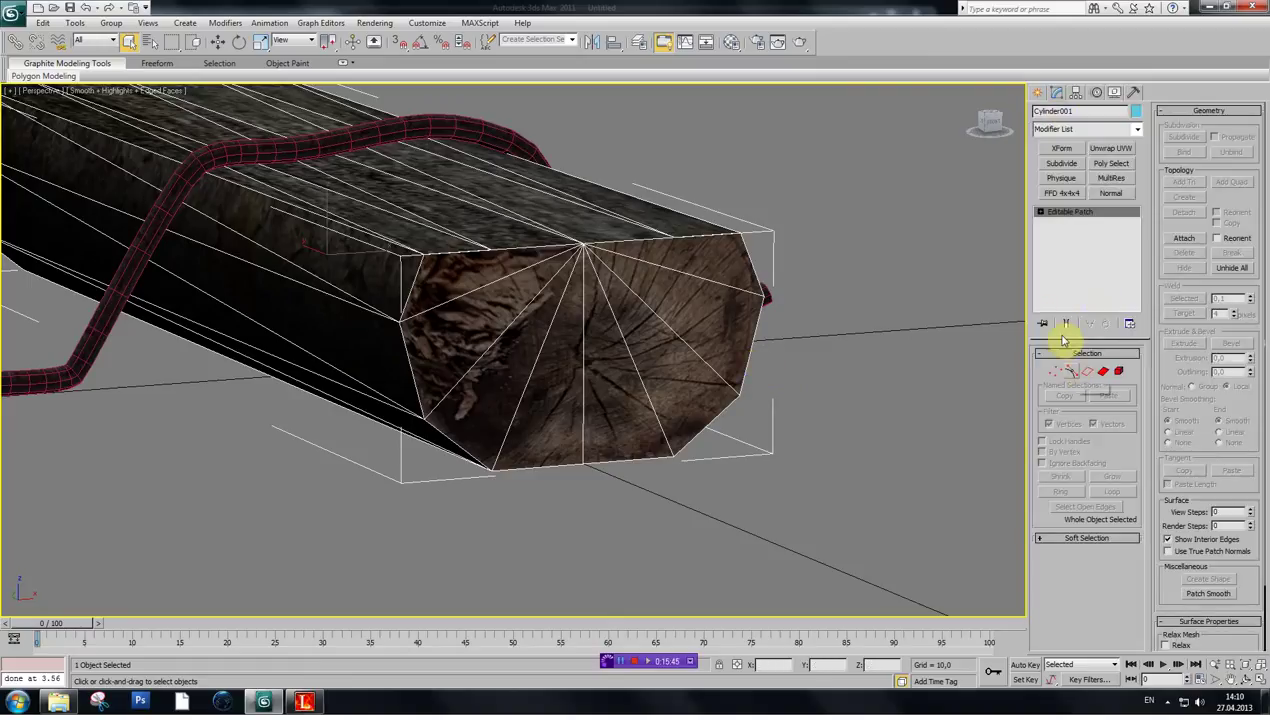
right_click(681, 436)
mouse_move(722, 553)
left_click(795, 565)
left_click(1101, 368)
- Select five lower triangles of the log's end face and turn on shading for selected faces
left_click(598, 377)
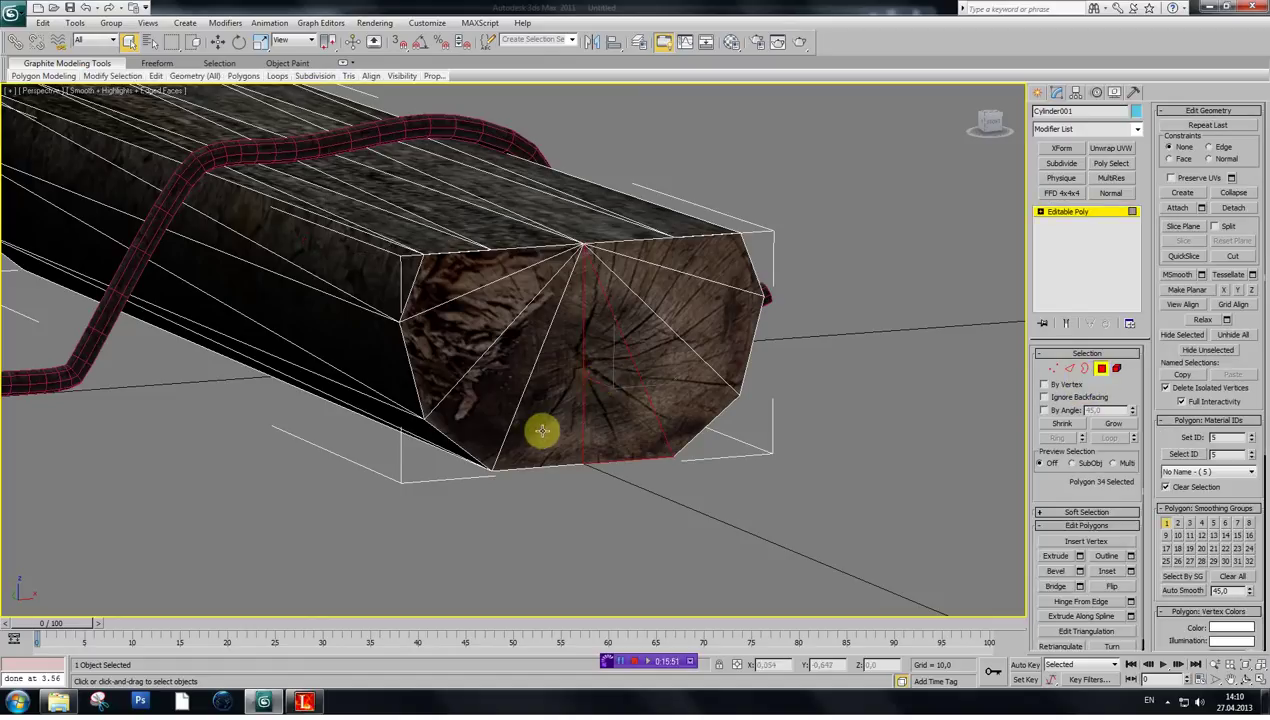
key("F2")
left_click(539, 437, "ctrl")
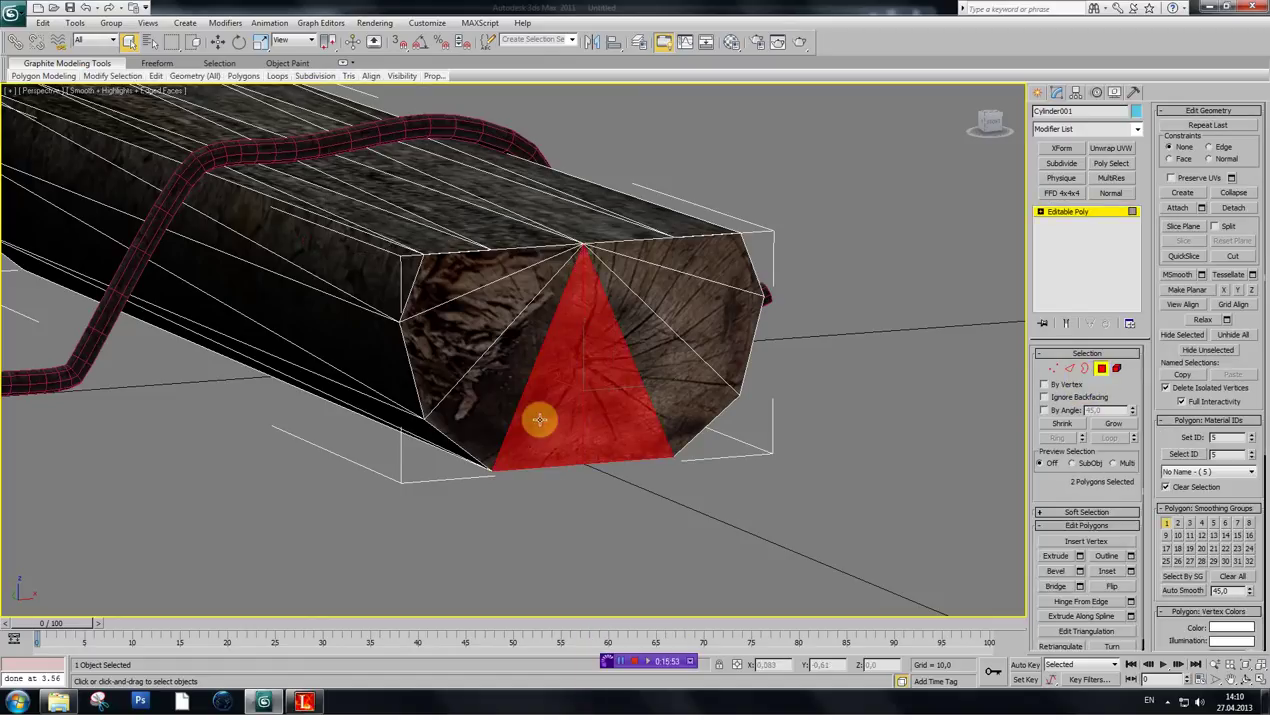
left_click(505, 383, "ctrl")
left_click(664, 378, "ctrl")
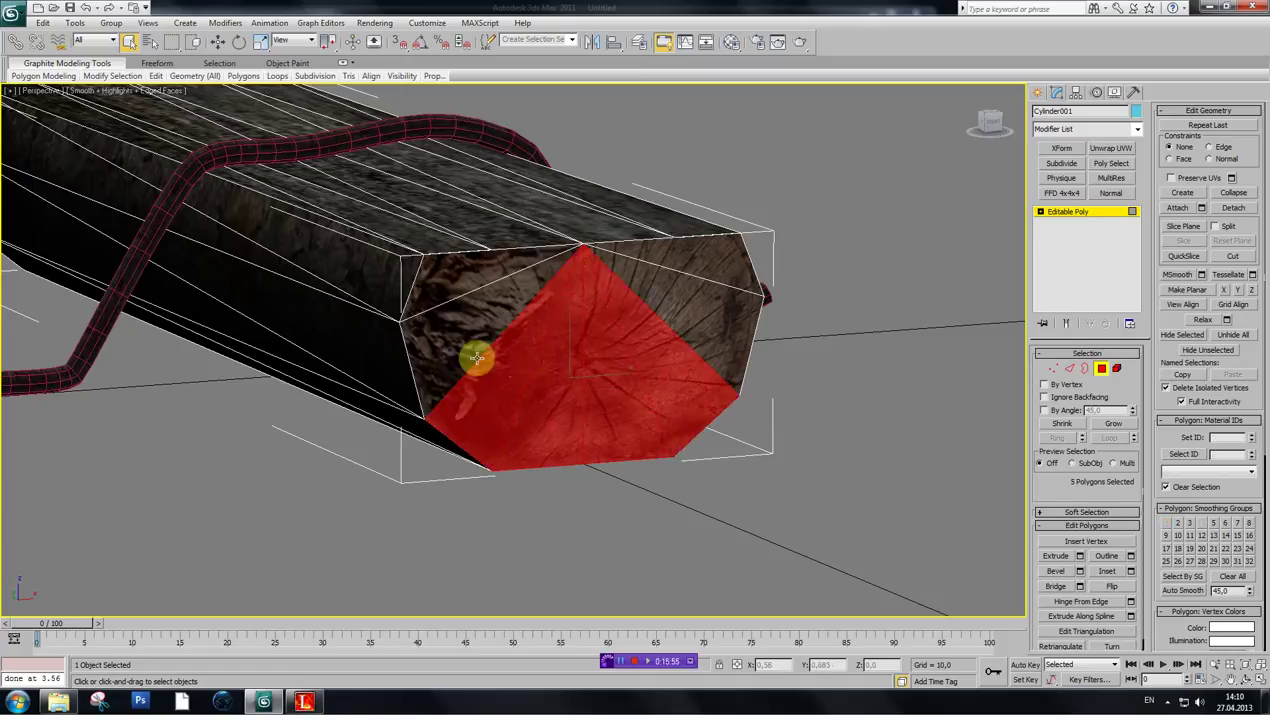
- Try moving the five selected end-face polygons and a single triangle at the middle of the end face
left_click(217, 42)
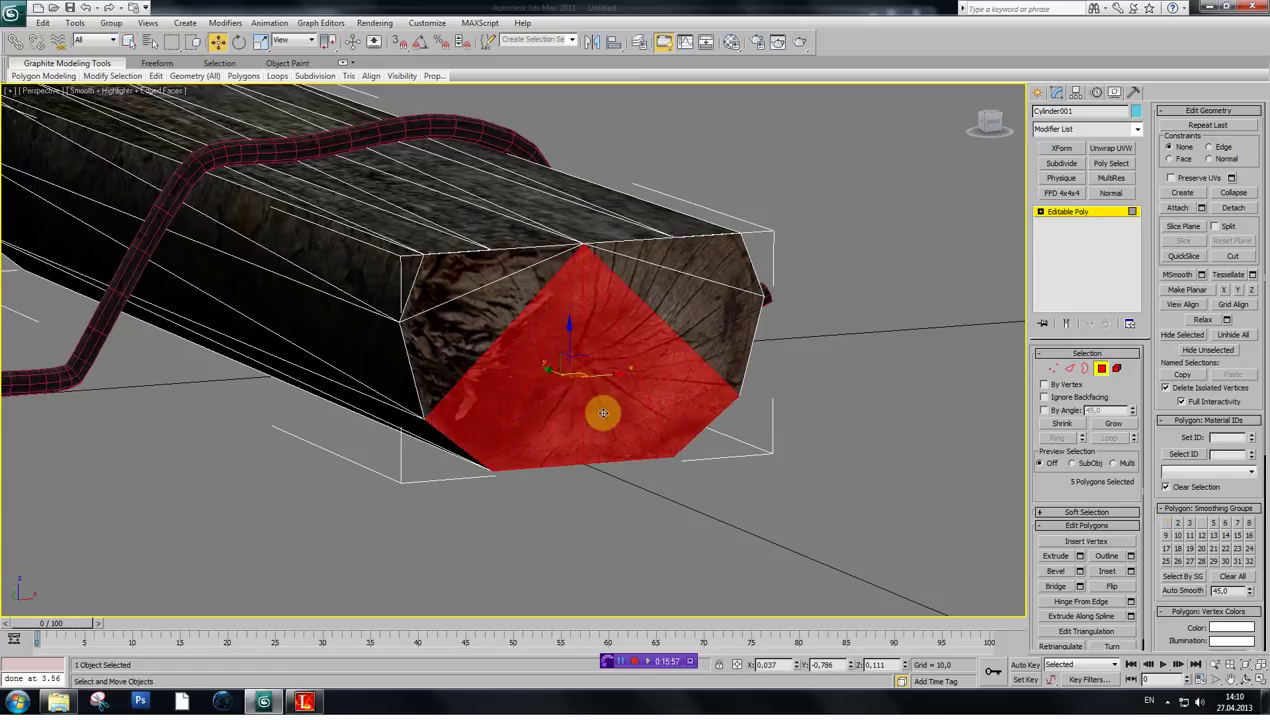
mouse_move(566, 335)
left_mouse_down()
mouse_move(559, 286)
mouse_move(570, 352)
mouse_move(571, 331)
left_mouse_up()
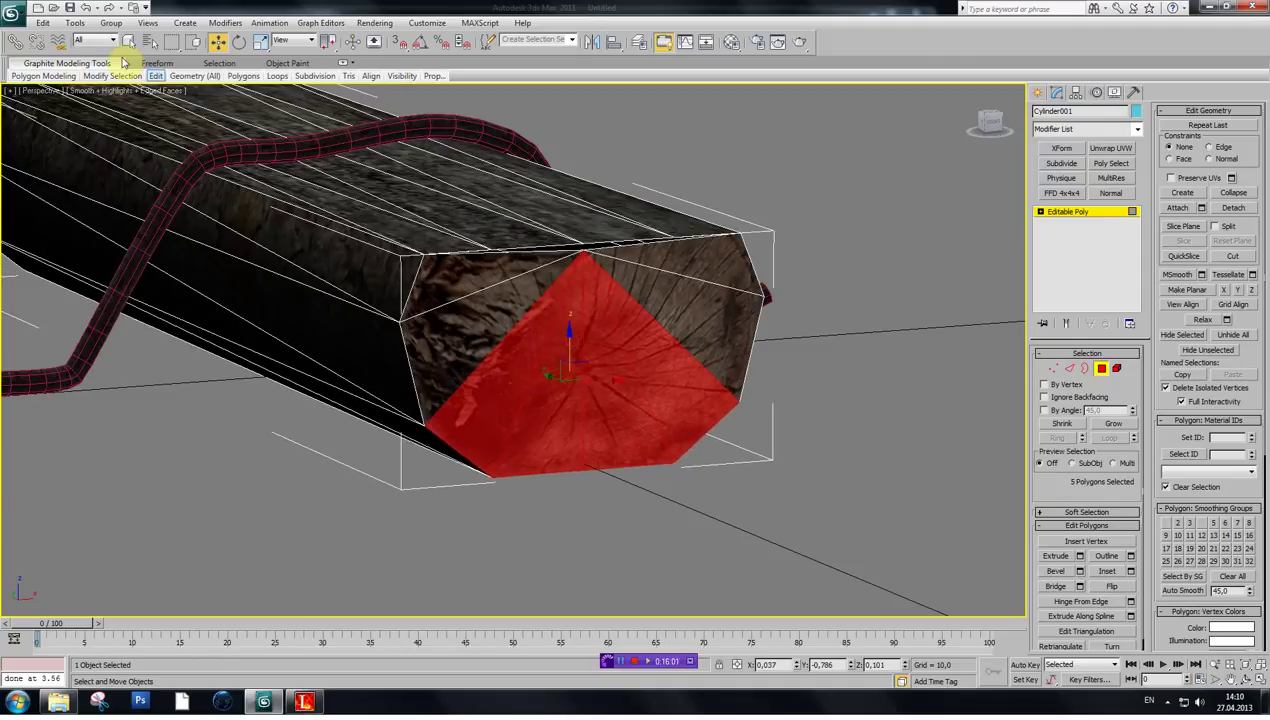
left_click(576, 399)
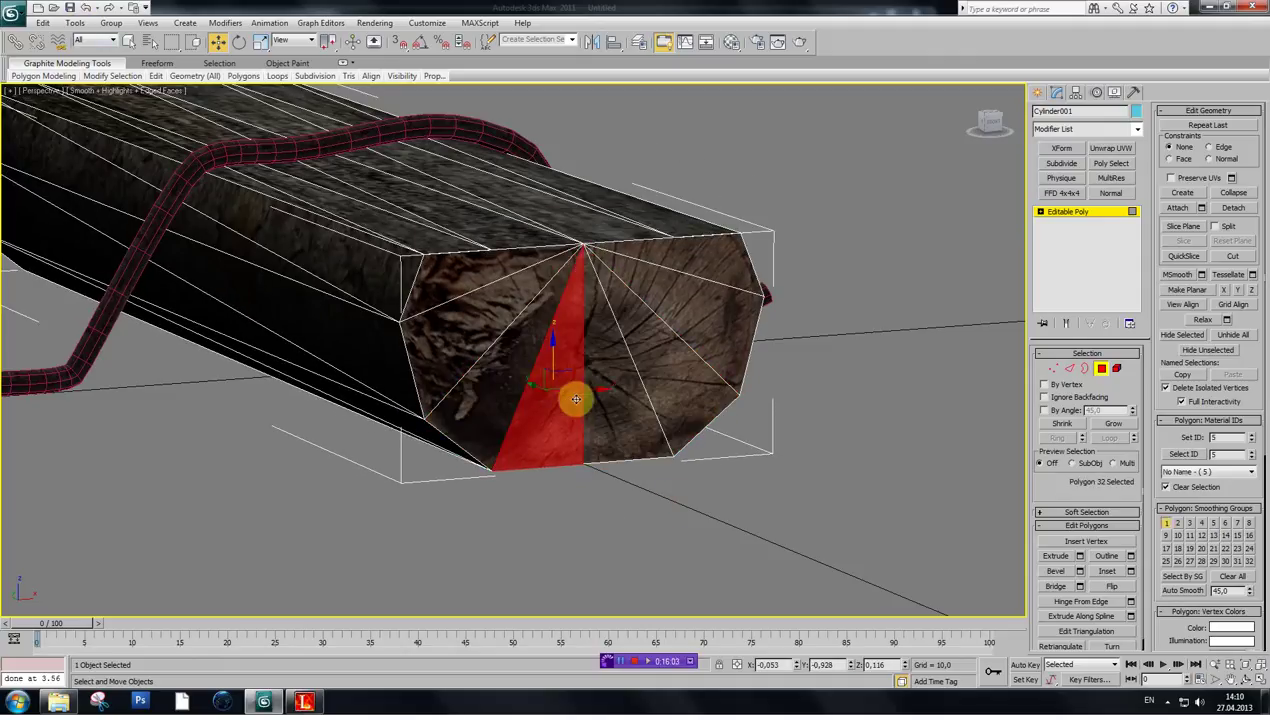
left_click_drag(586, 393, 545, 390)
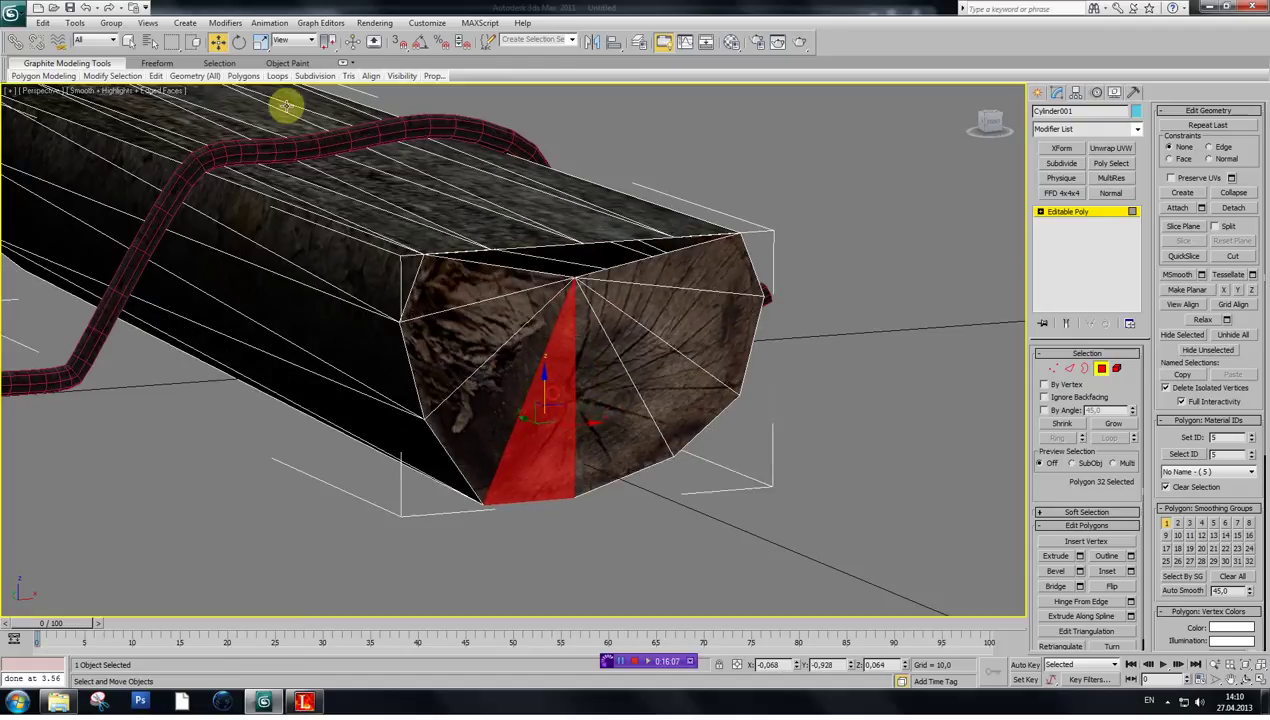
left_click(86, 7)
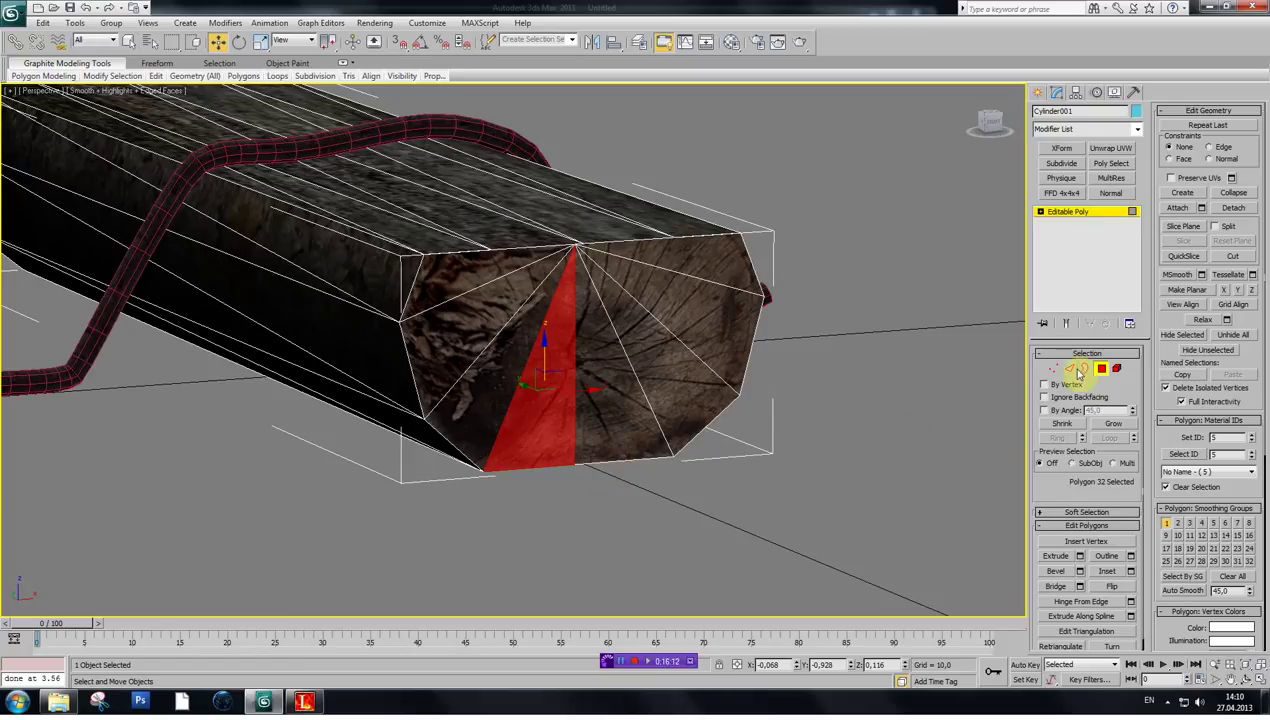
- Extend the selection to four lower triangles of the end face and hide the selected polygons
left_click(607, 374, "ctrl")
left_click(660, 373, "ctrl")
left_click(490, 366, "ctrl")
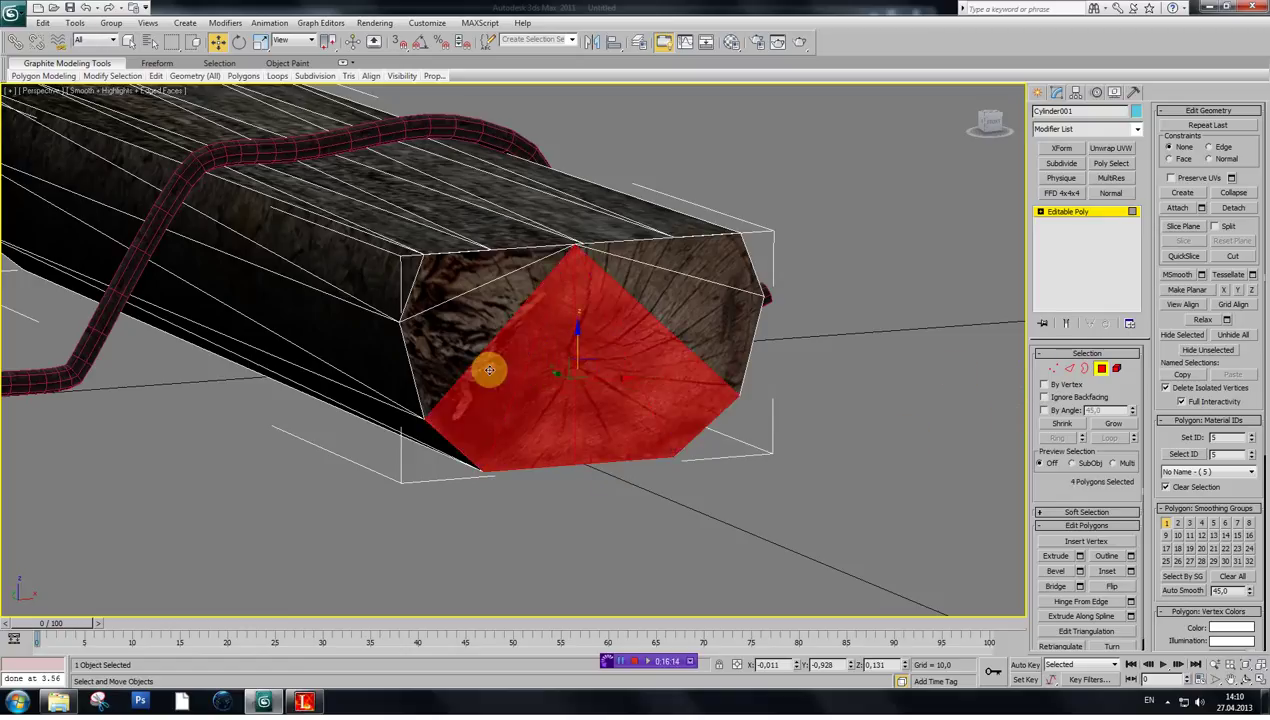
left_click(1182, 335)
- Hide the wide central triangle on the log's opposite end face, and unhide all polygons
left_click_drag(989, 127, 820, 138)
left_click(583, 446)
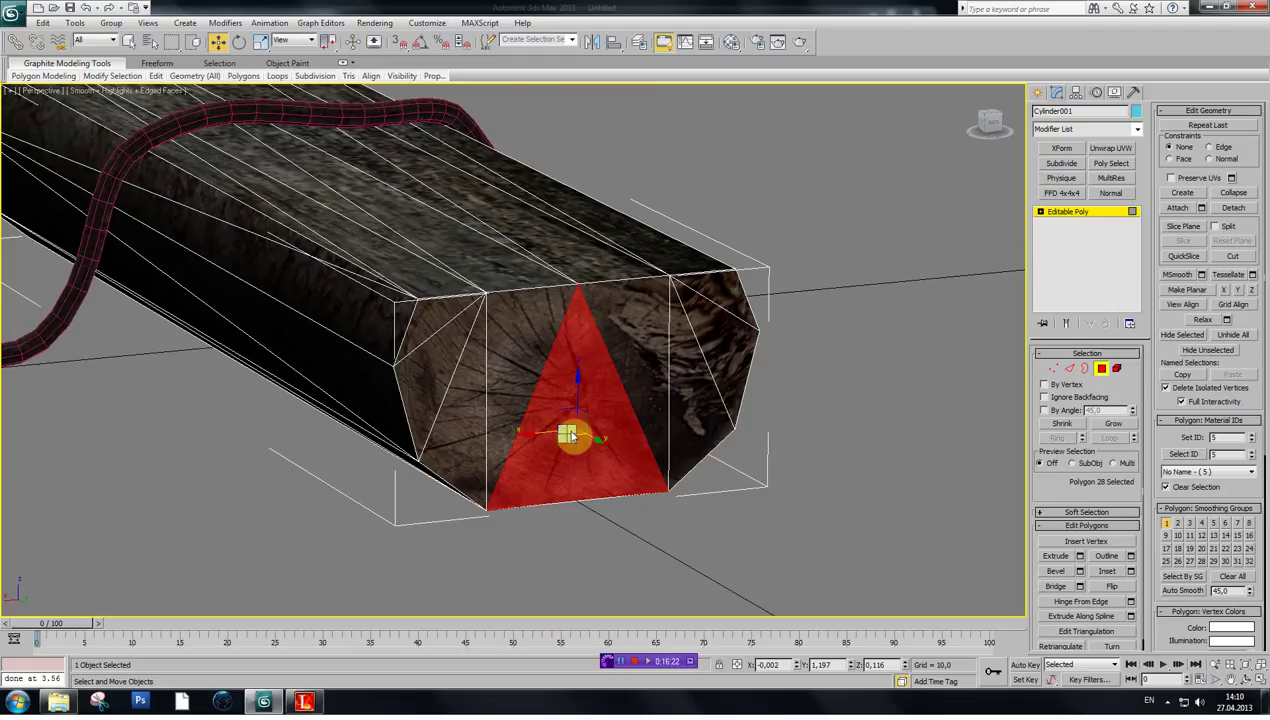
right_click(570, 434)
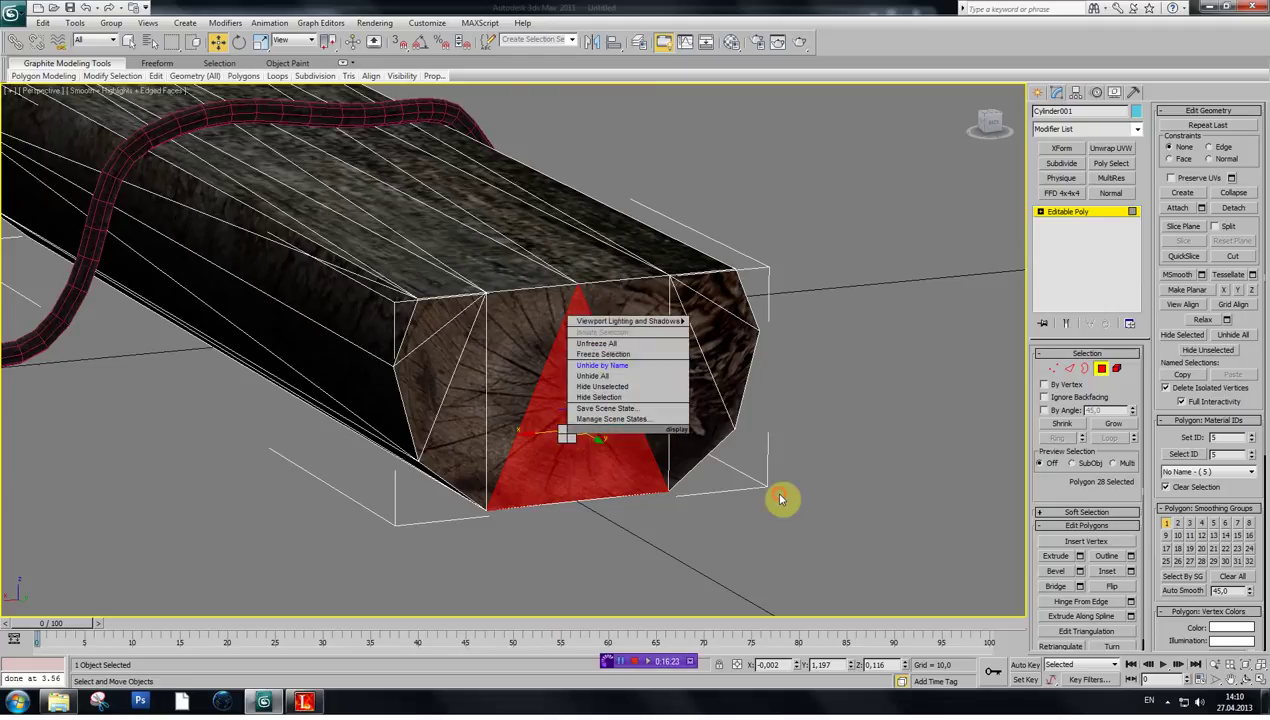
left_click(1185, 337)
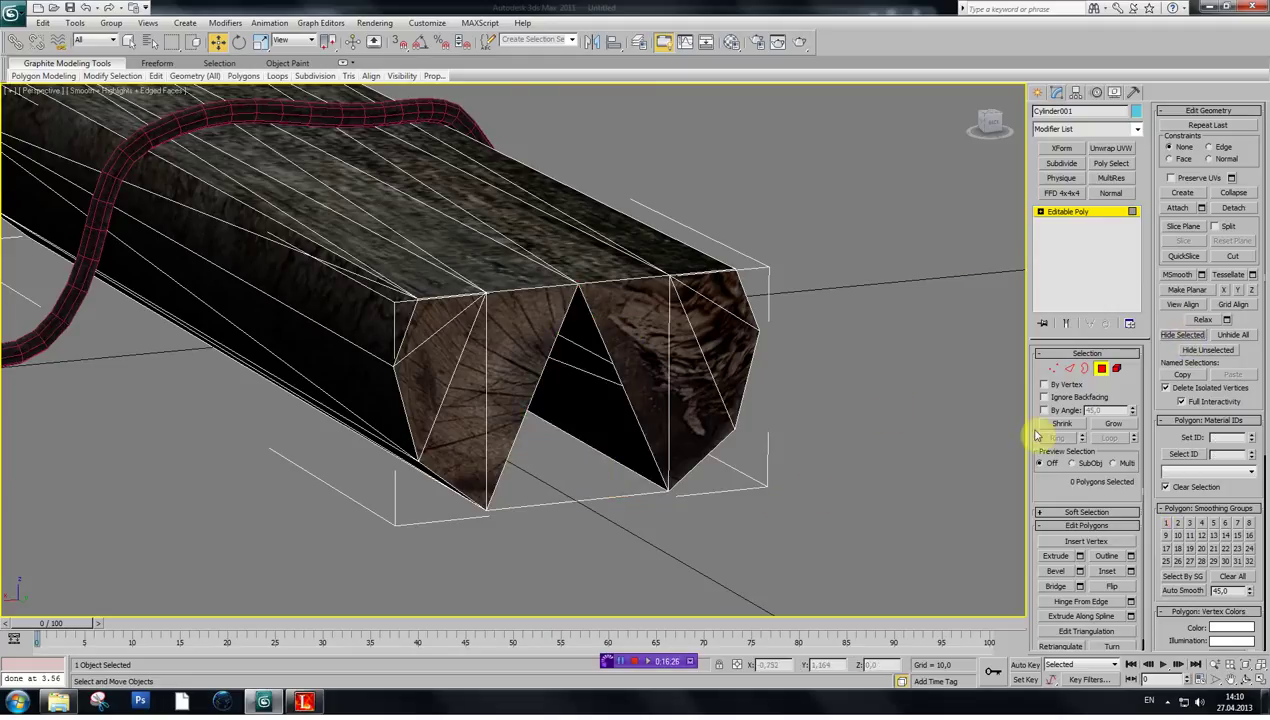
right_click(848, 447)
left_click(962, 475)
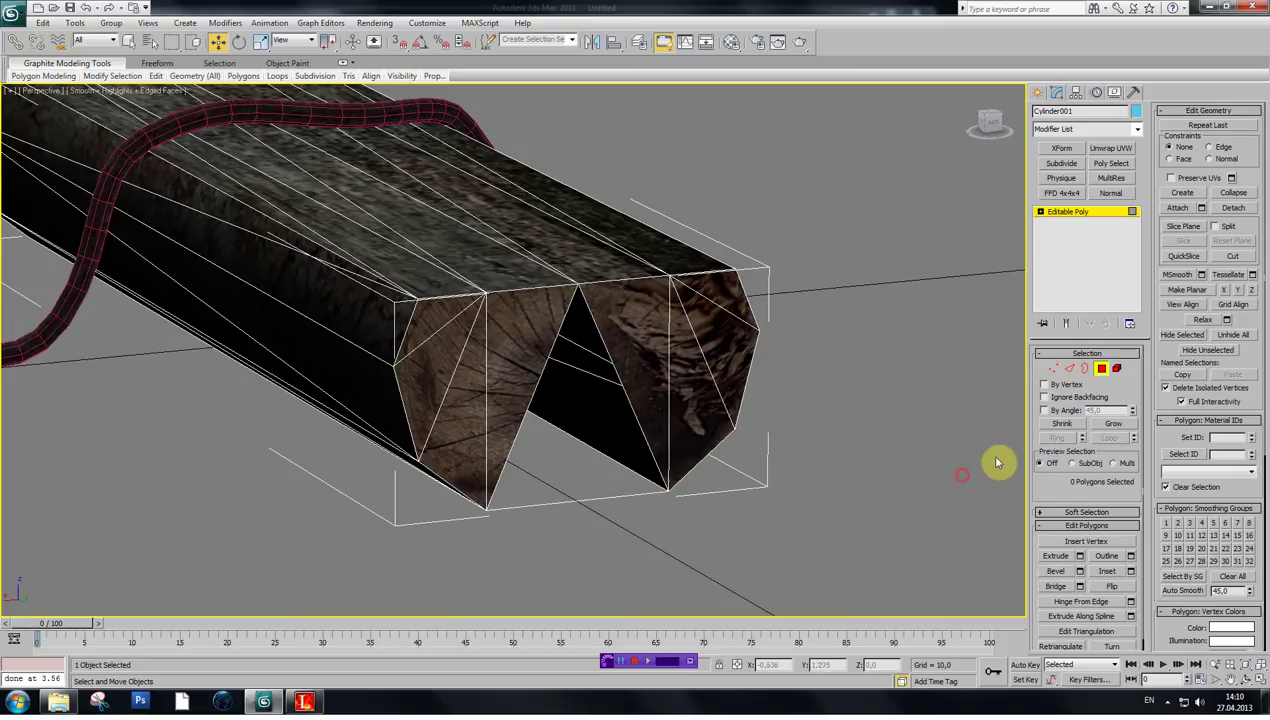
left_click(1231, 336)
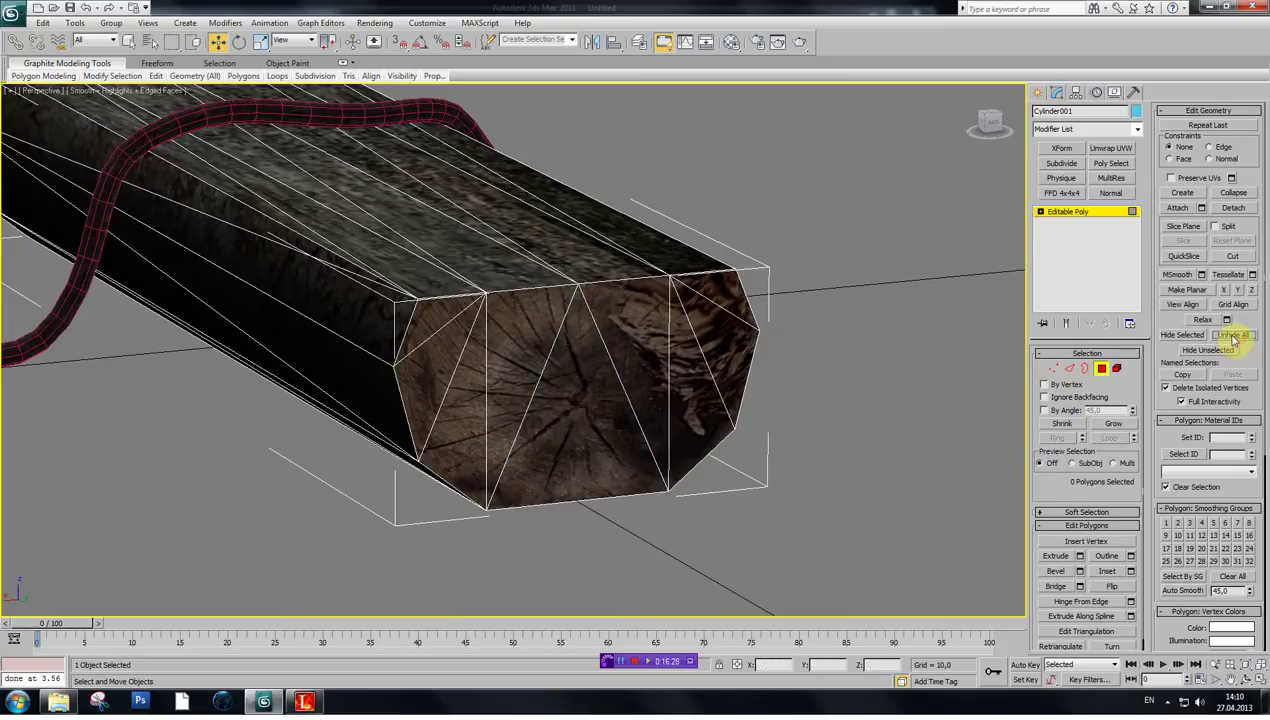
- Select the wide central triangle of the end face again and examine it from a higher angle
left_click(554, 400)
mouse_move(578, 395)
left_mouse_down()
mouse_move(575, 320)
mouse_move(571, 393)
left_mouse_up()
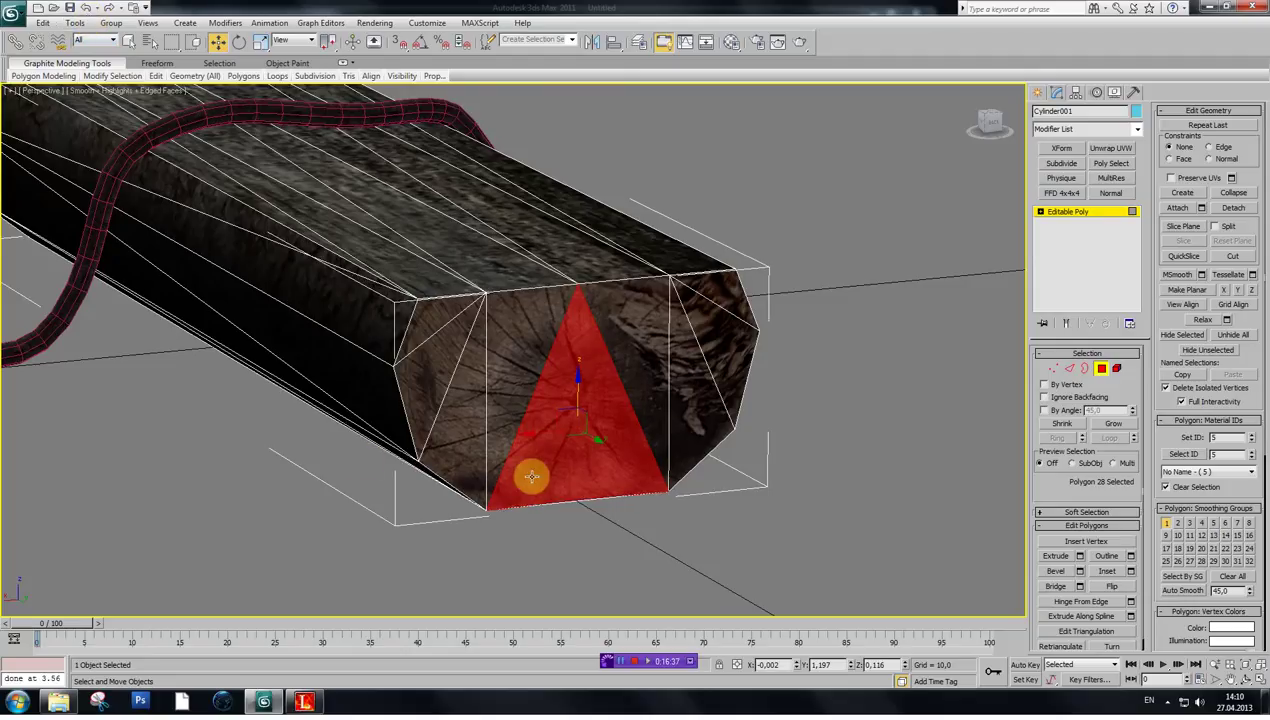
left_click_drag(992, 128, 985, 140)
middle_click_drag(742, 290, 736, 407, "alt")
key("ctrl+p")
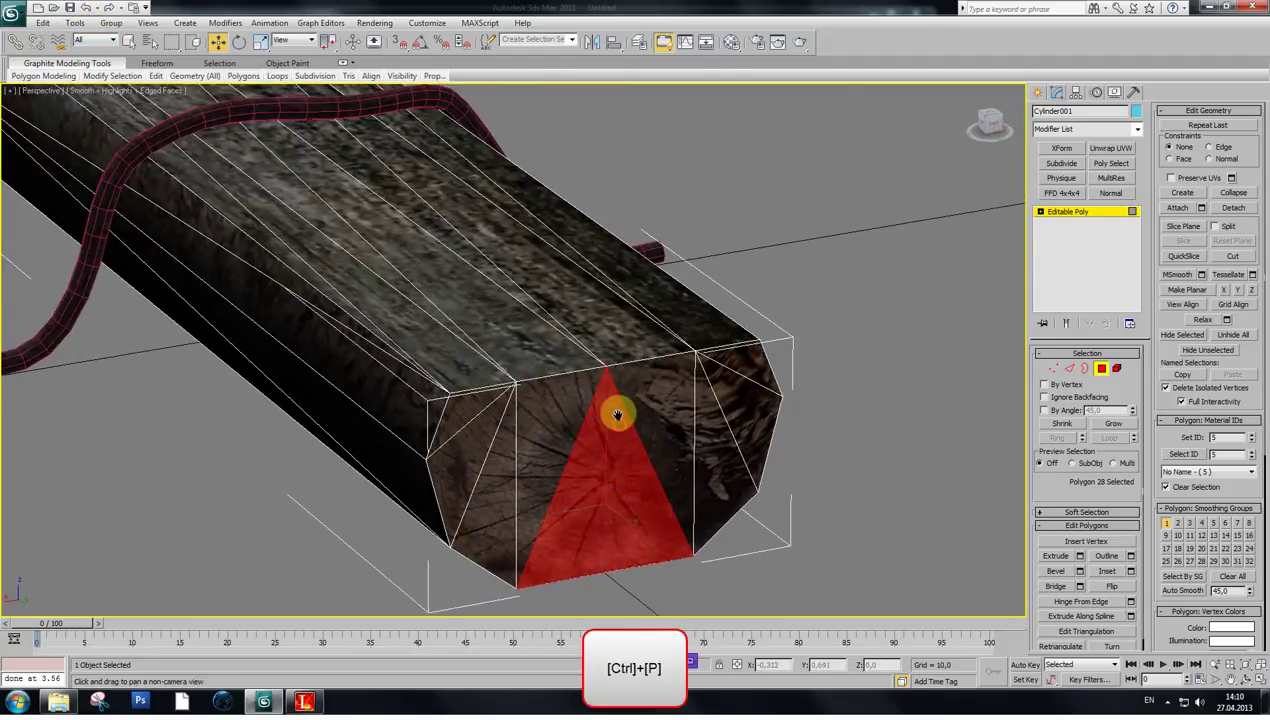
left_click_drag(631, 495, 602, 384)
scroll(667, 406, "up", 2)
scroll(667, 406, "down", 2)
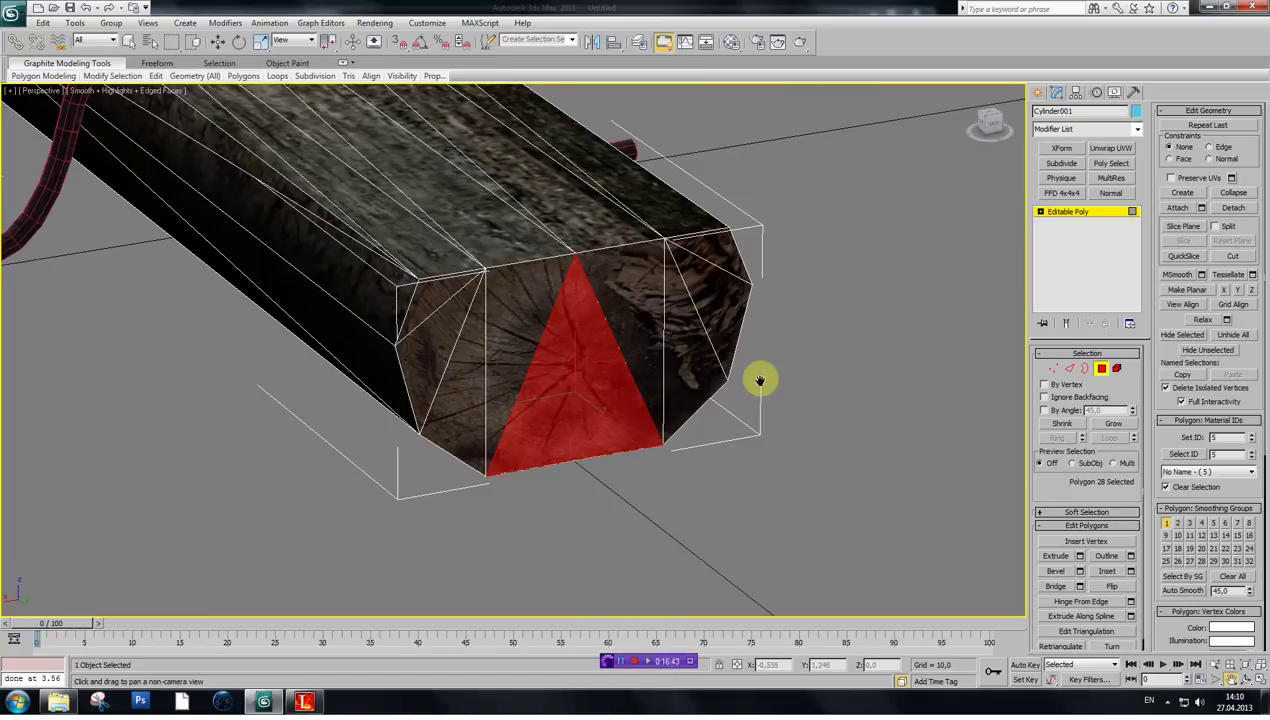
- Select five adjoining triangles across the middle of the end face, hide them and unhide all polygons
left_click(129, 41)
left_click(503, 349)
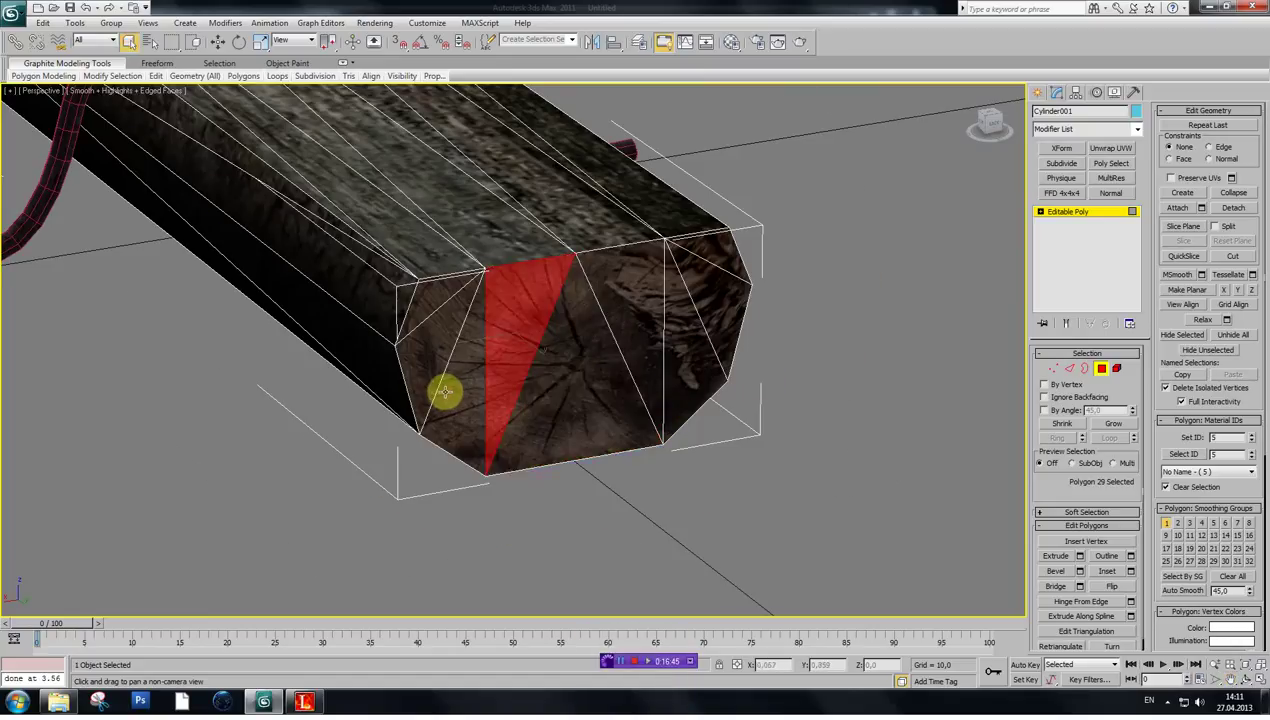
left_click(443, 390, "ctrl")
left_click(558, 395, "ctrl")
left_click(648, 336, "ctrl")
left_click(691, 373, "ctrl")
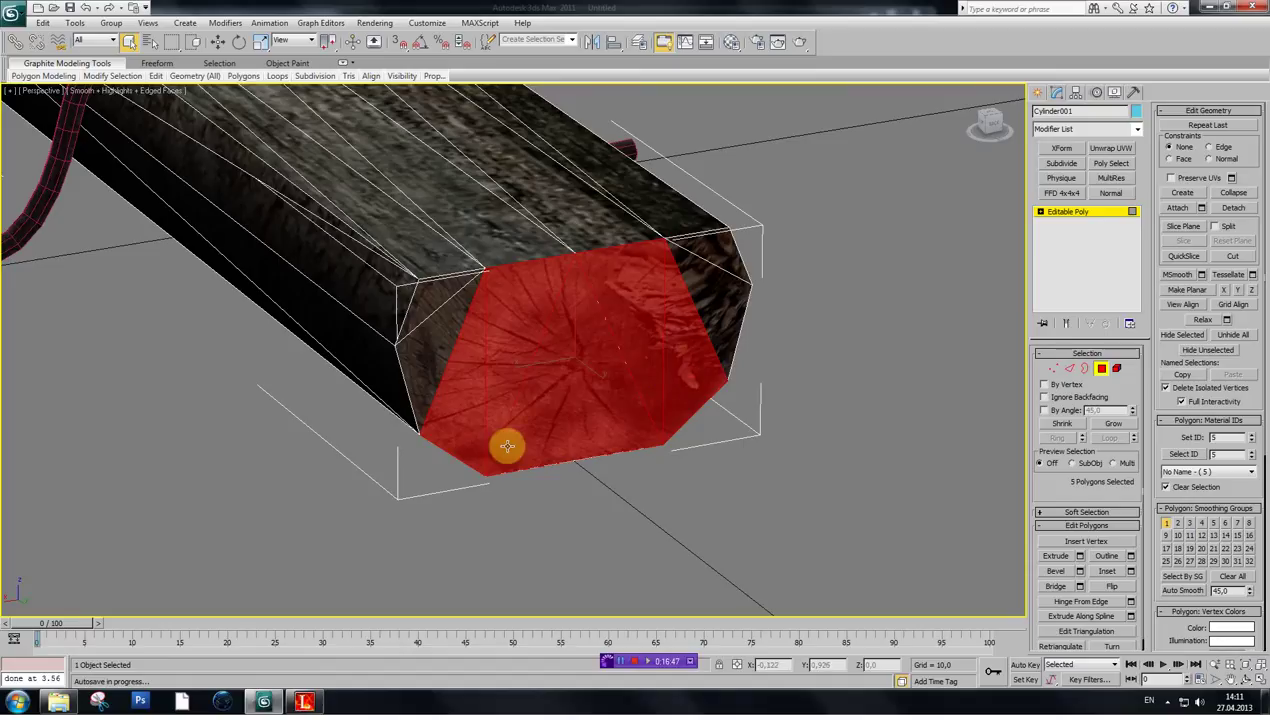
left_click(1192, 339)
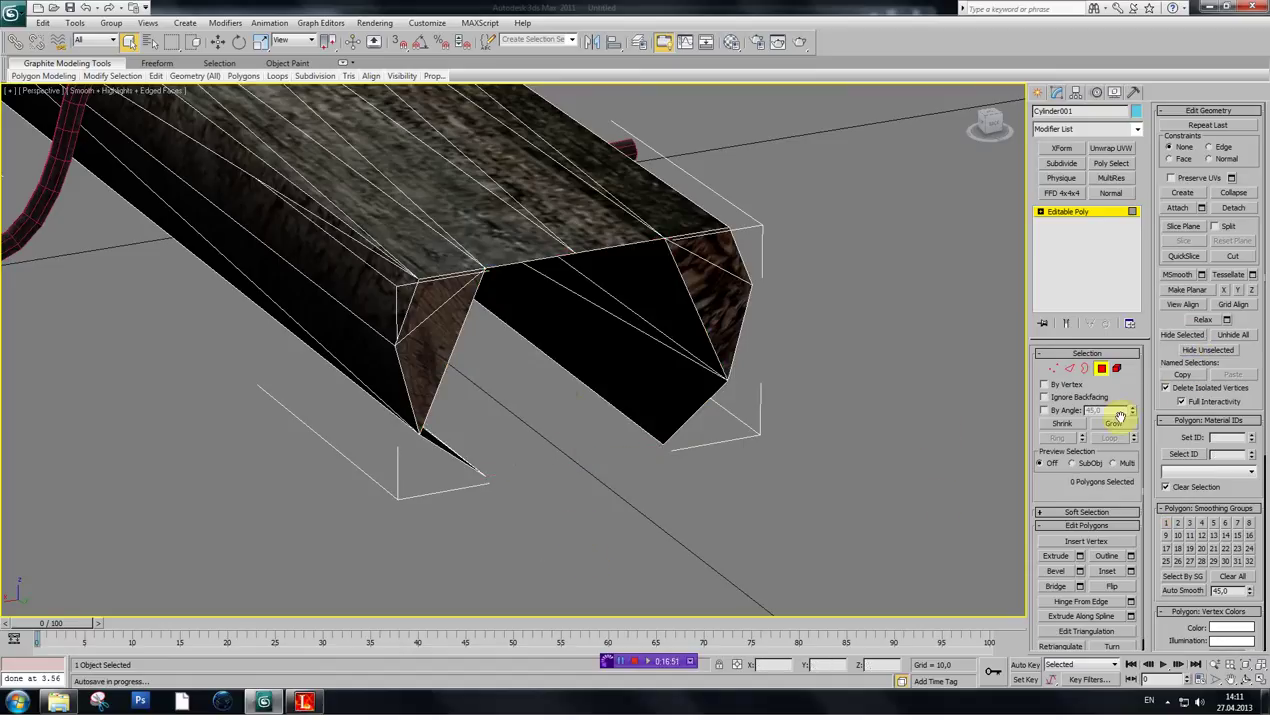
left_click(1228, 338)
- Leave polygon selection level on Cylinder001 and bring up the utilities
key("ctrl+p")
left_click_drag(510, 298, 573, 413)
scroll(573, 412, "down", 3)
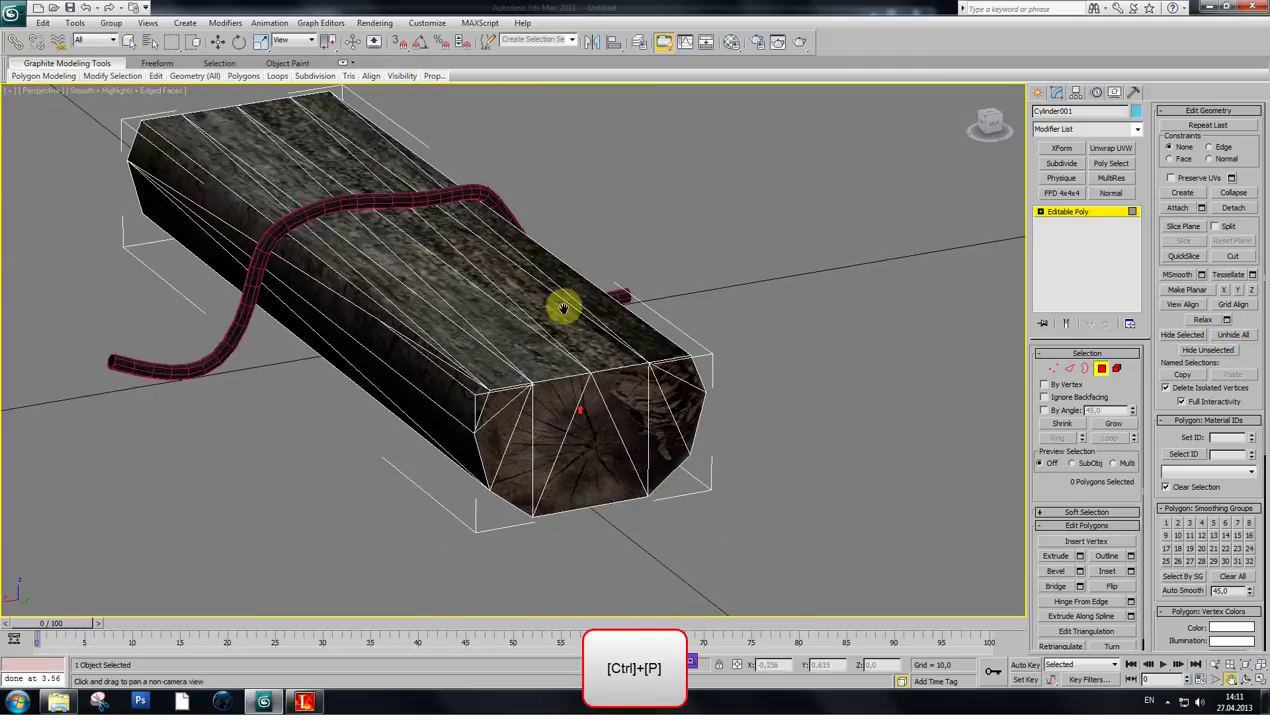
left_click(1080, 213)
left_click(1133, 91)
- Switch to Level Editor and examine the red-marked edges on the tank's hull and turret
left_click(304, 701)
left_click_drag(491, 305, 482, 297, "shift")
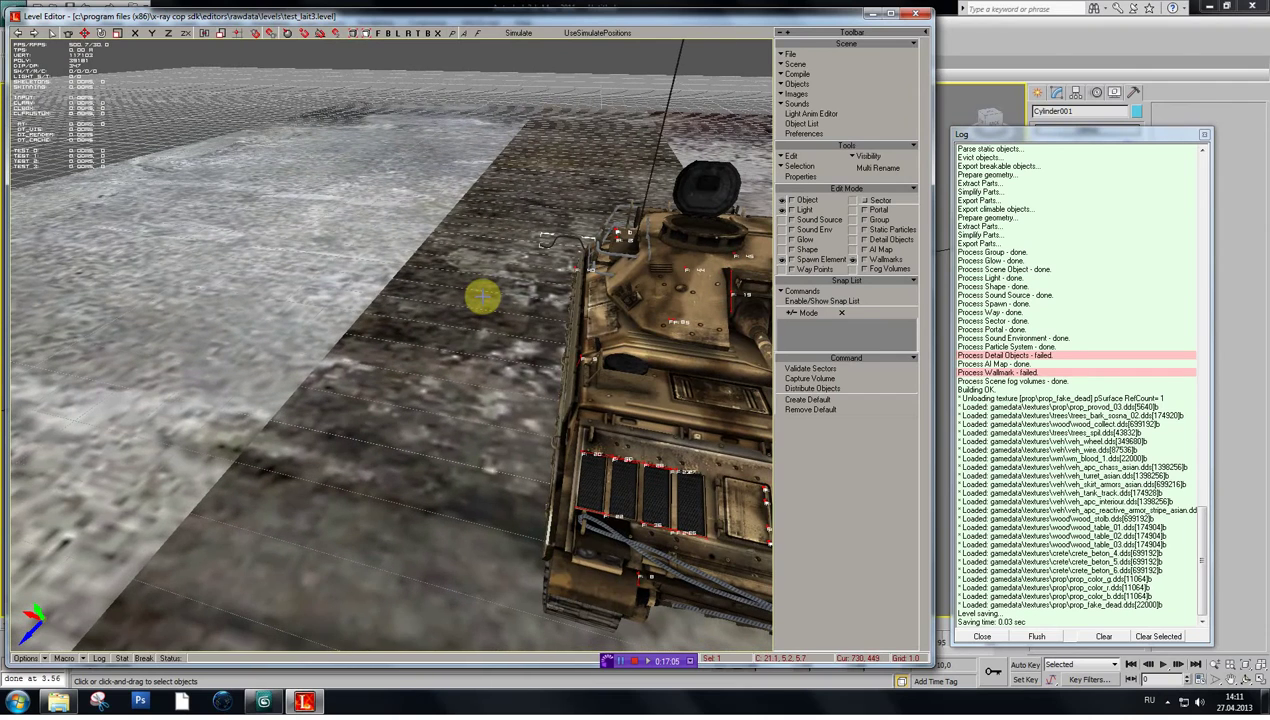
left_click_drag(522, 314, 521, 312, "shift")
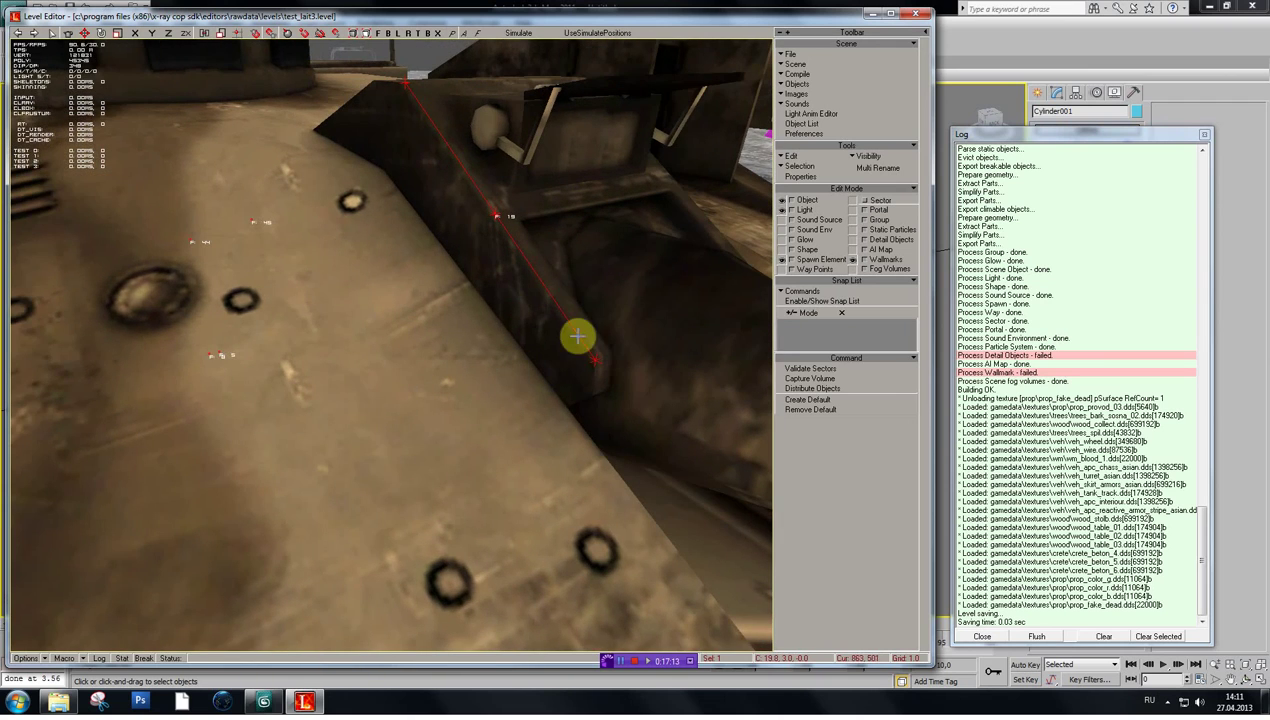
left_click_drag(413, 177, 411, 177, "shift")
right_click_drag(413, 273, 413, 272, "shift")
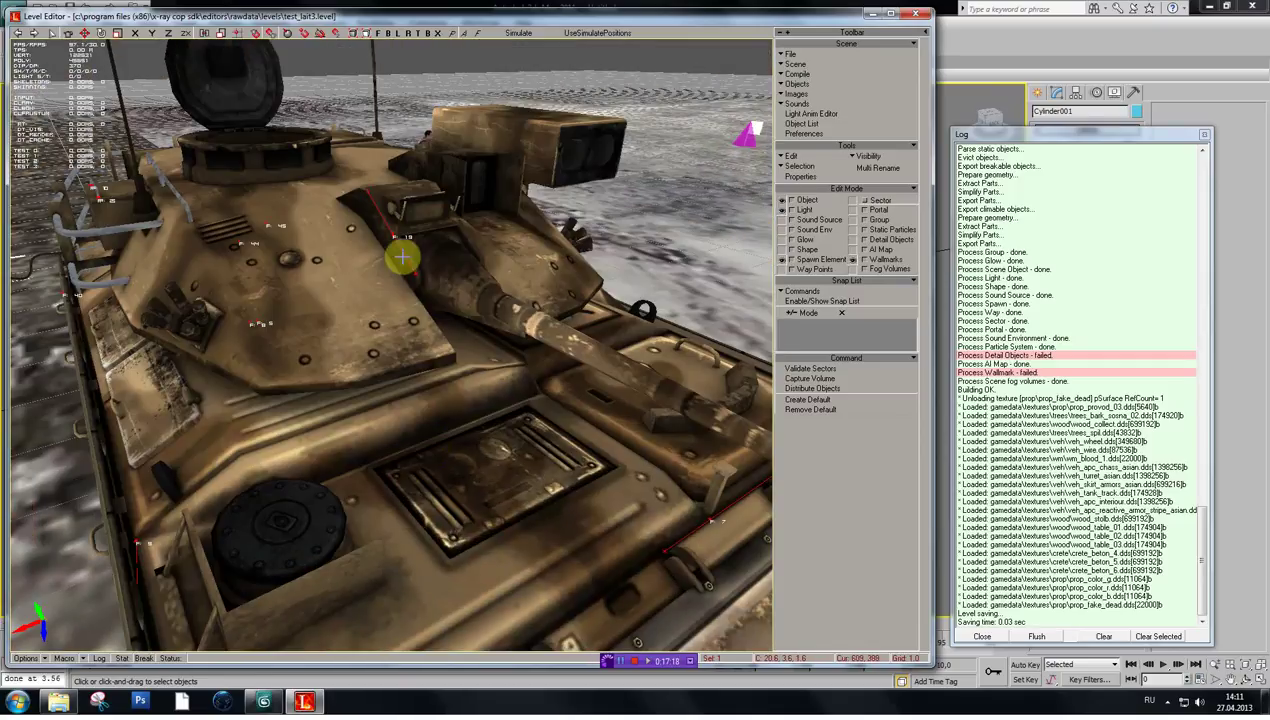
- Switch to 3ds Max and unhide the apc object by name
left_click(274, 703)
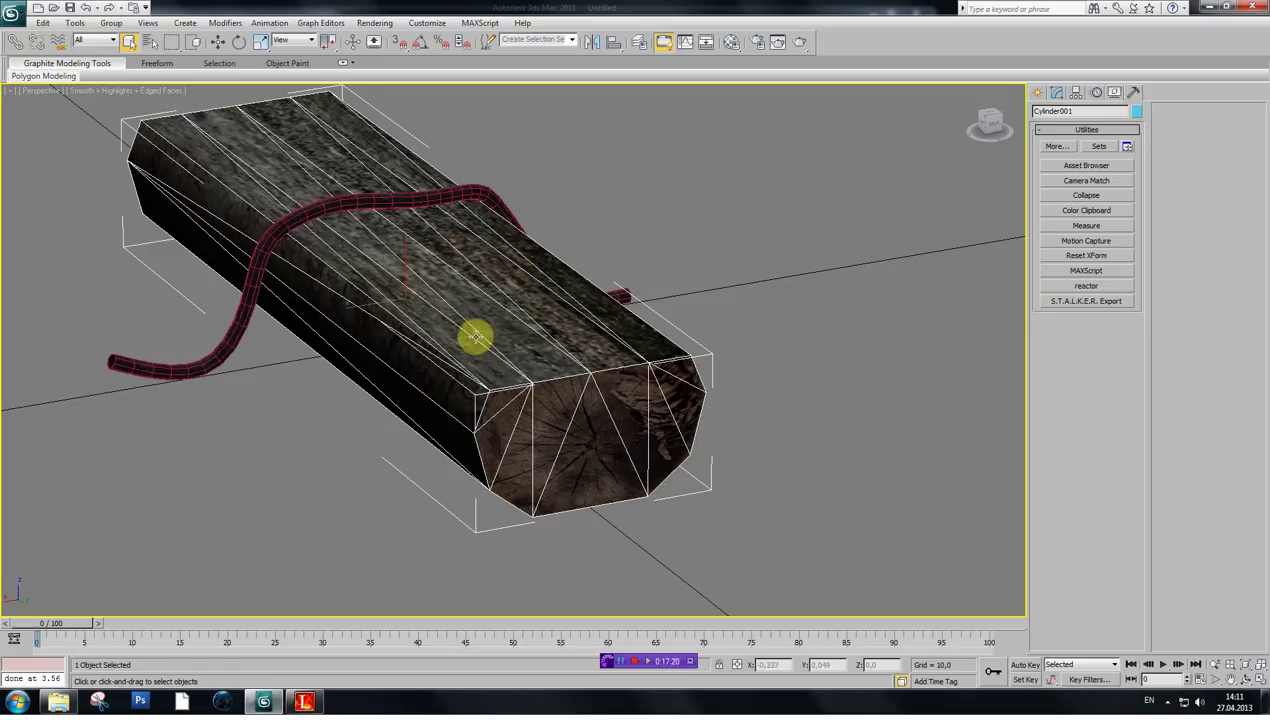
right_click(673, 249)
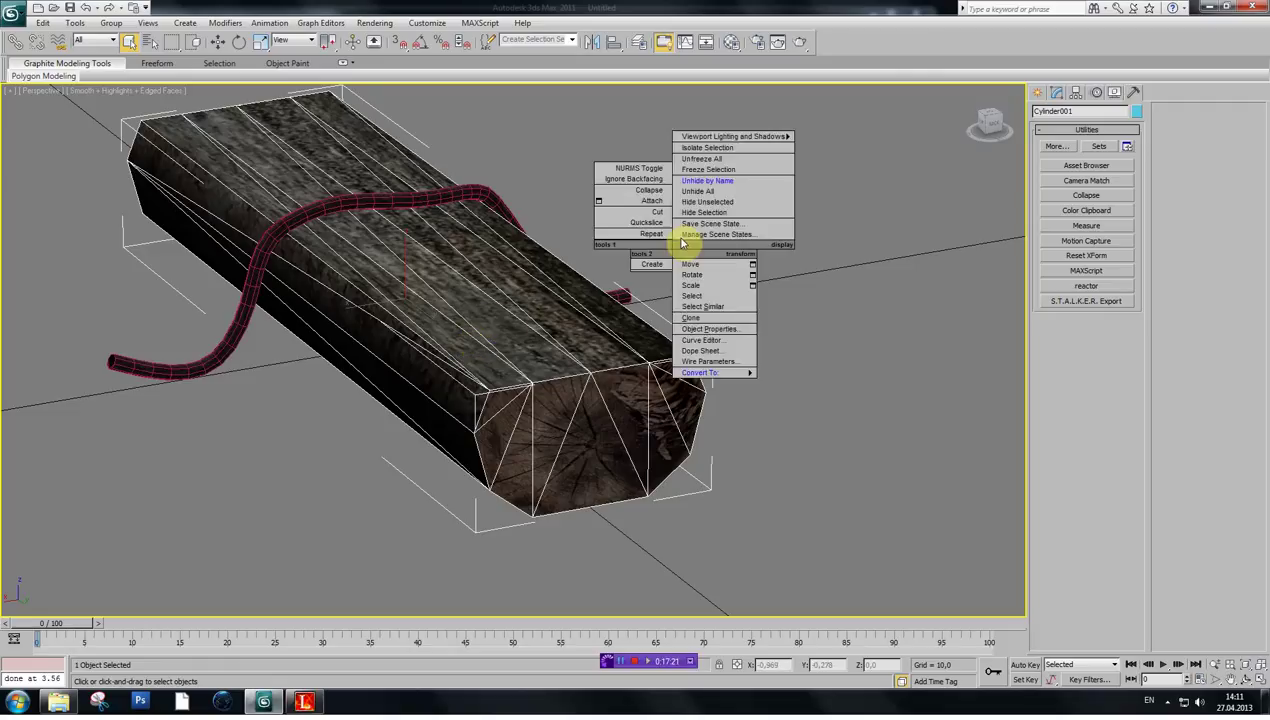
left_click(712, 181)
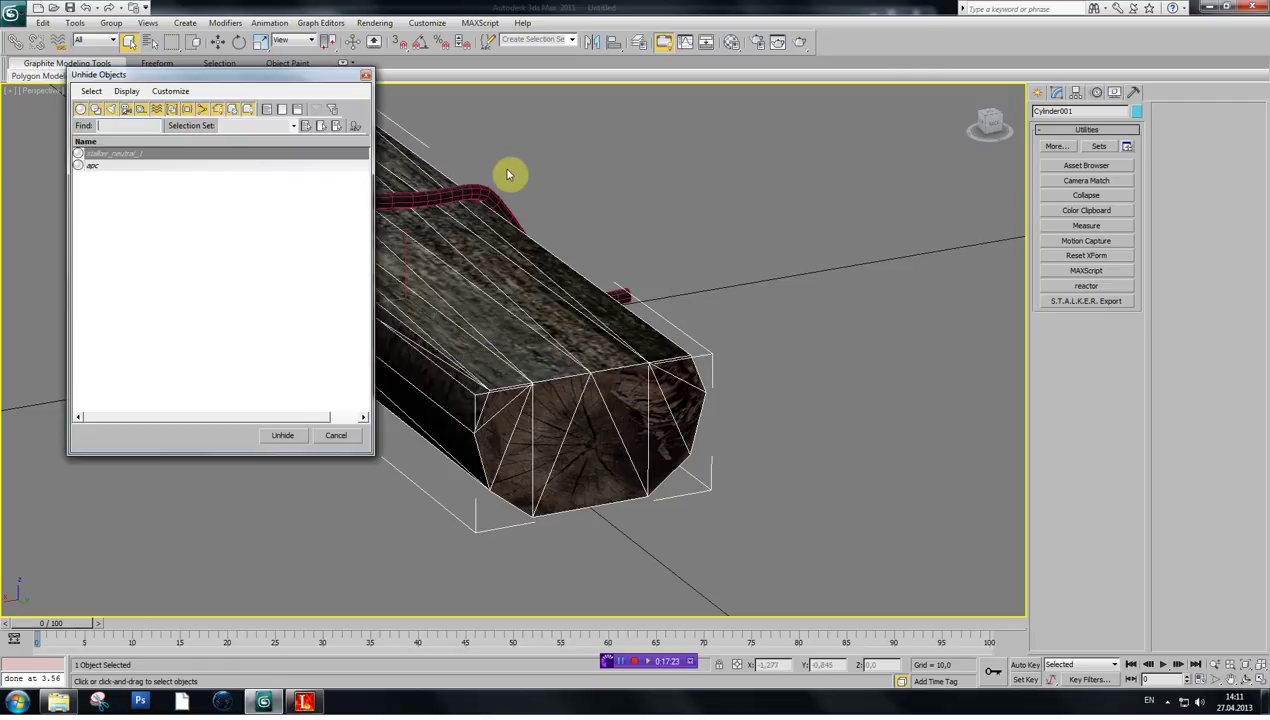
left_click(104, 167)
left_click(283, 436)
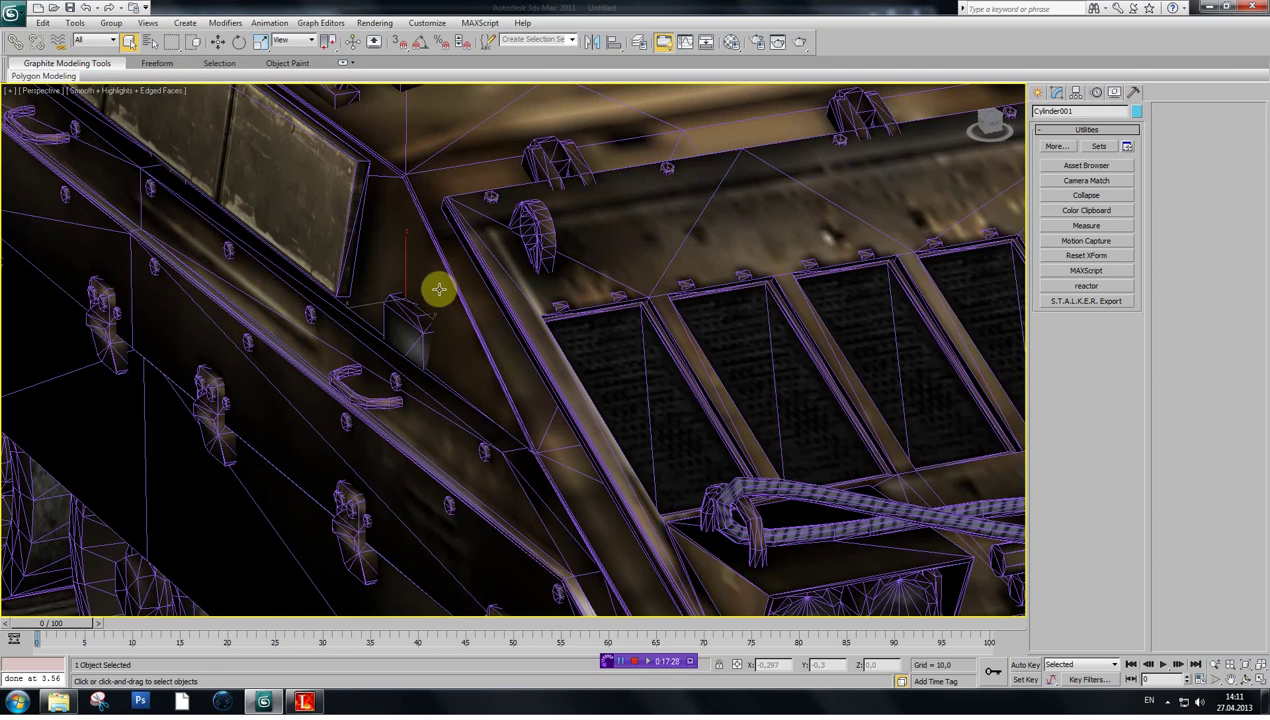
- Select the apc tank at the turret and enter its polygon selection level
key("ctrl+p")
left_click_drag(420, 244, 108, 42)
left_click(128, 46)
left_click(353, 313)
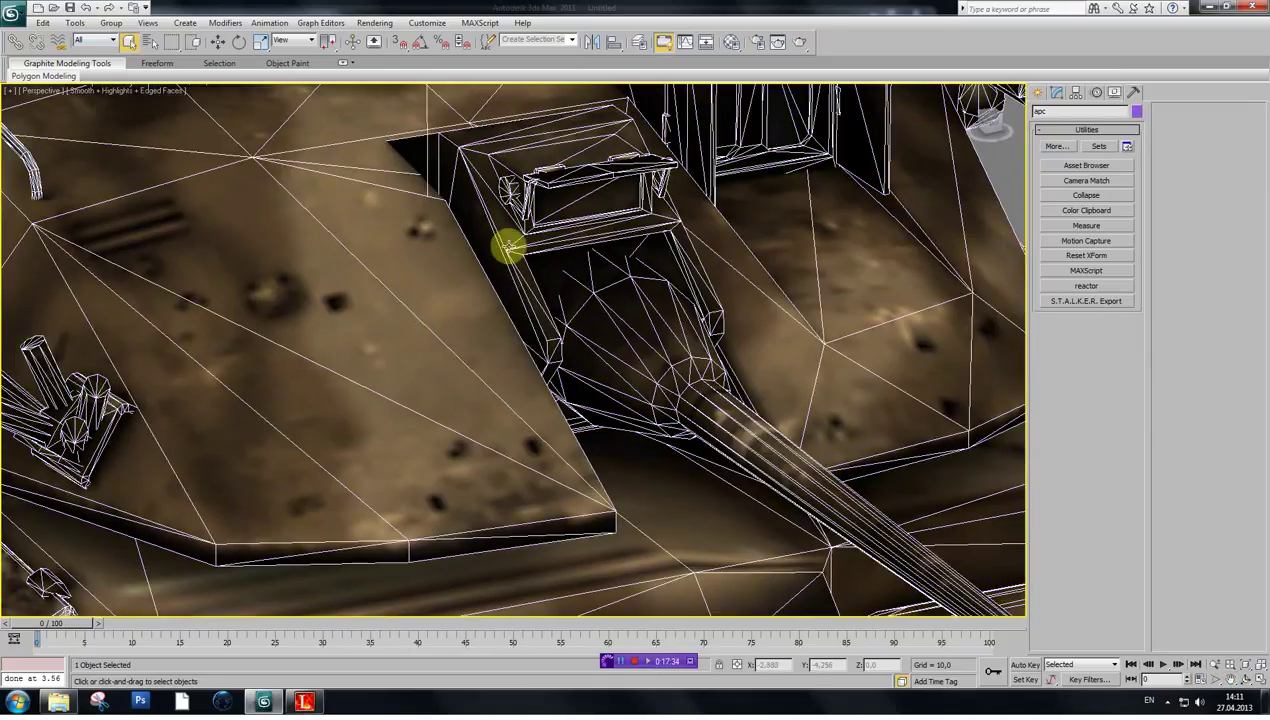
left_click(1057, 93)
left_click(1102, 372)
- Try moving the large dark triangle beside the gun mount away, select the thin triangle next to it, and undo both actions
middle_click_drag(490, 226, 607, 236, "alt")
left_click(553, 247)
key("ctrl+p")
left_click_drag(558, 286, 370, 281)
scroll(539, 400, "up", 5)
left_click(213, 43)
left_click_drag(499, 389, 575, 349)
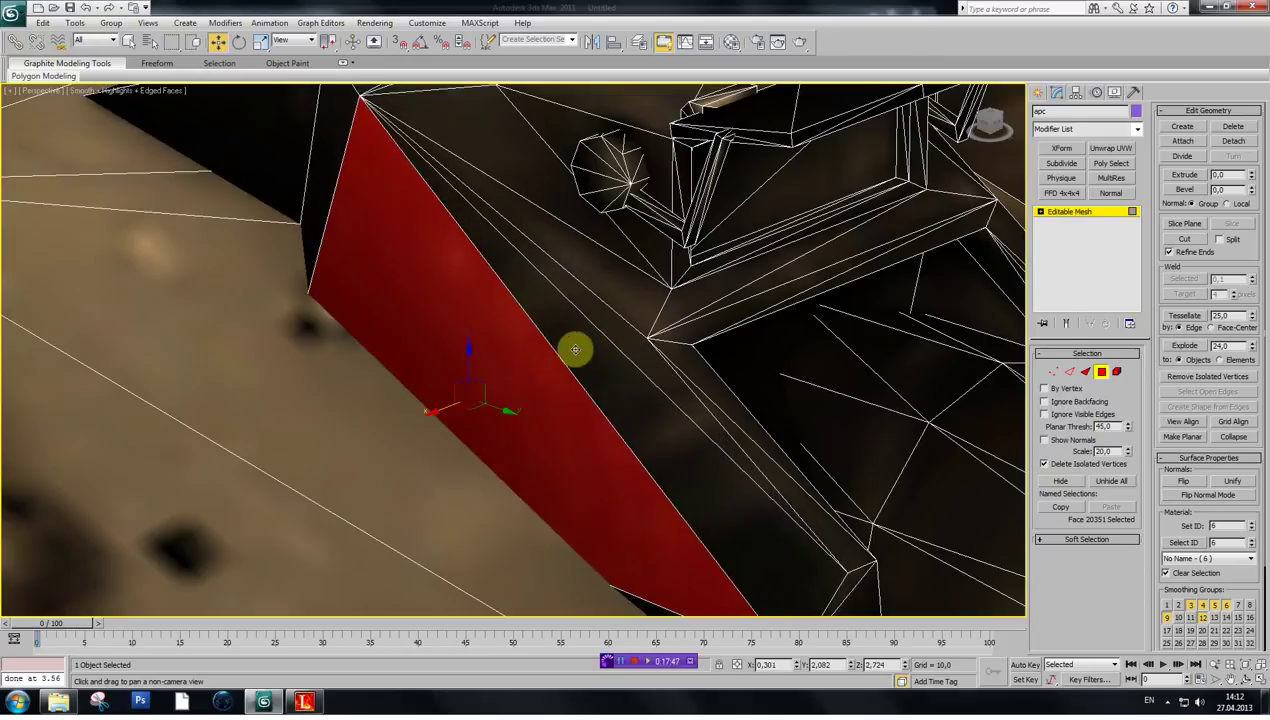
left_click(606, 338)
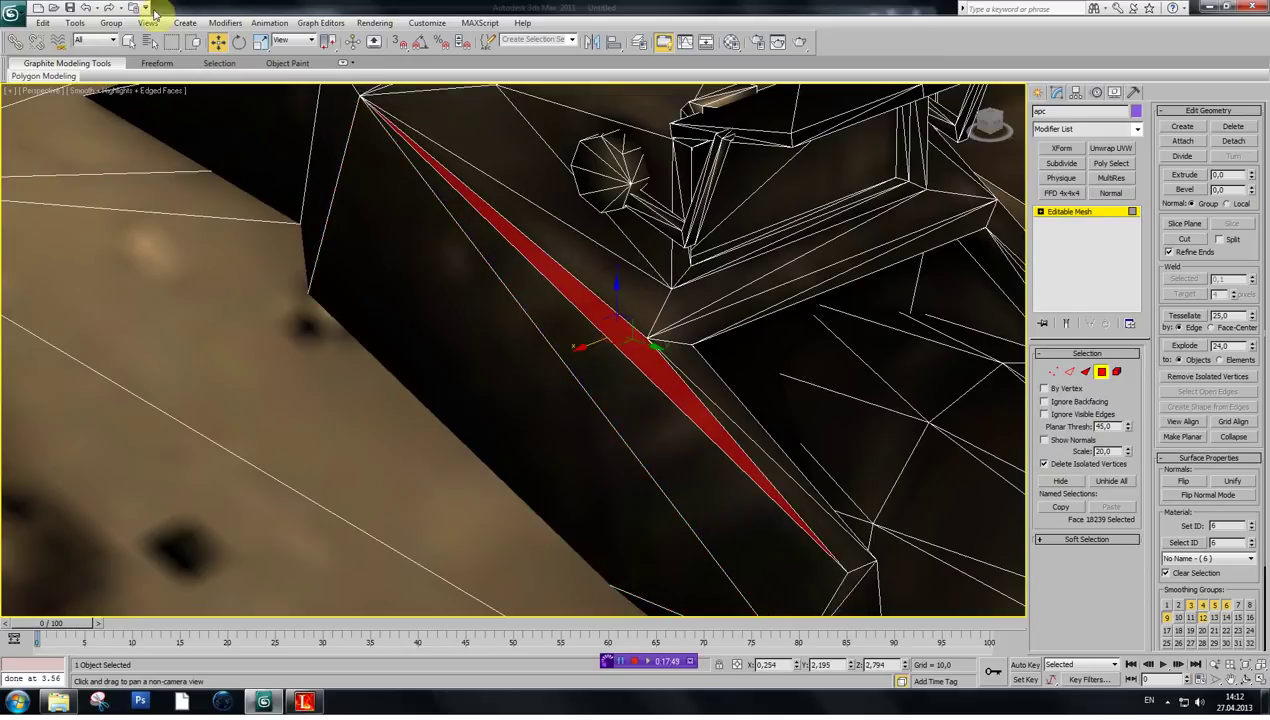
left_click(88, 9)
left_click(88, 9)
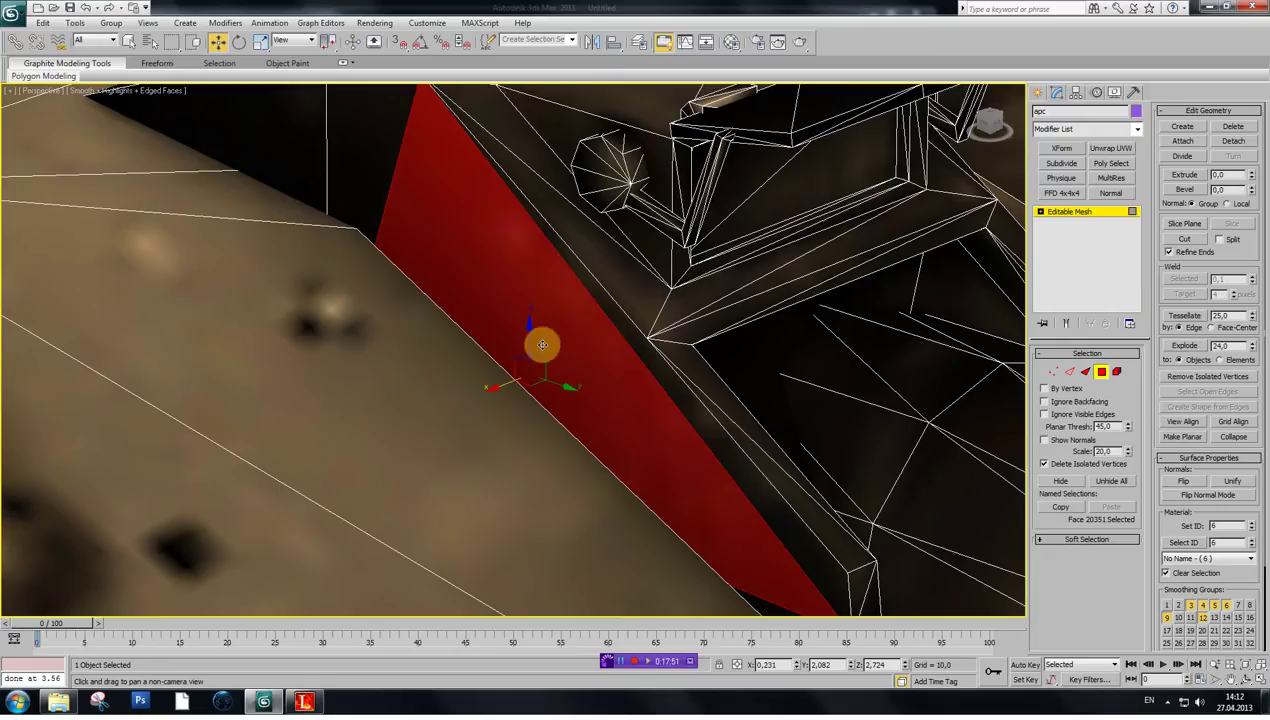
- Move the large dark triangle away from the sight frame again, select the thin neighbouring triangle, and undo these changes
left_click_drag(499, 385, 458, 415)
left_click(635, 343)
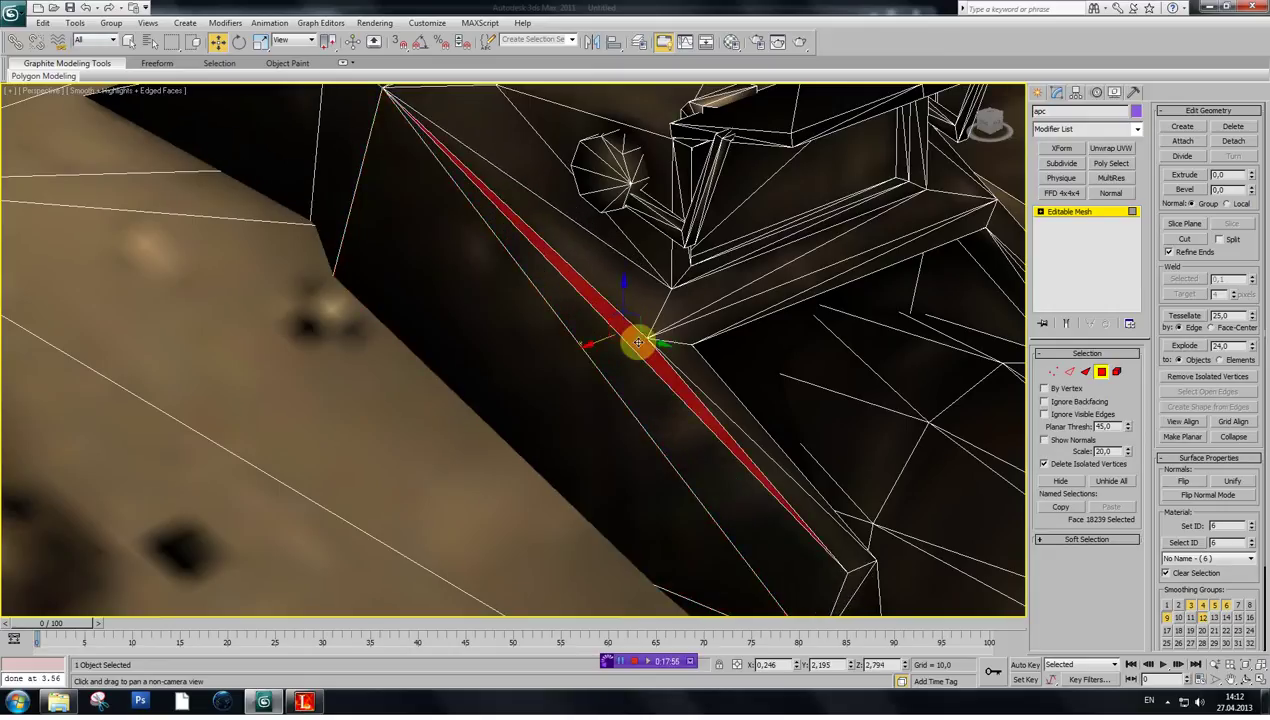
left_click(84, 21)
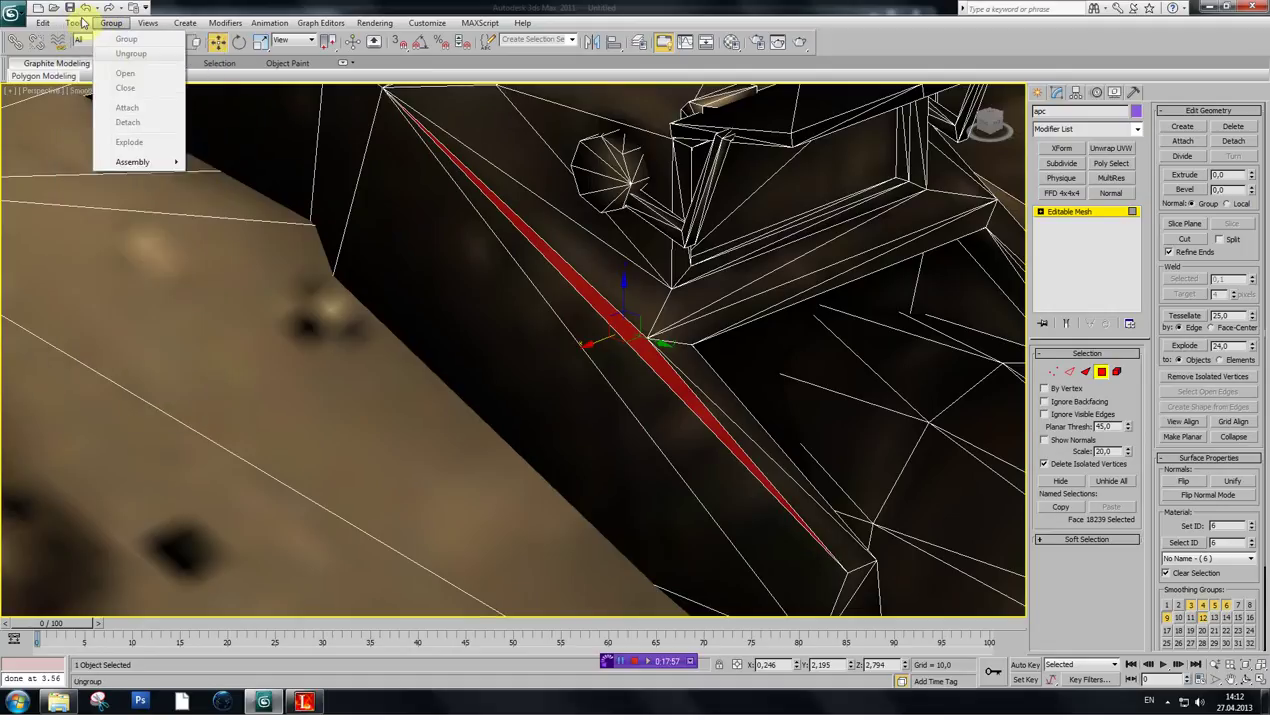
left_click(86, 8)
left_click(86, 8)
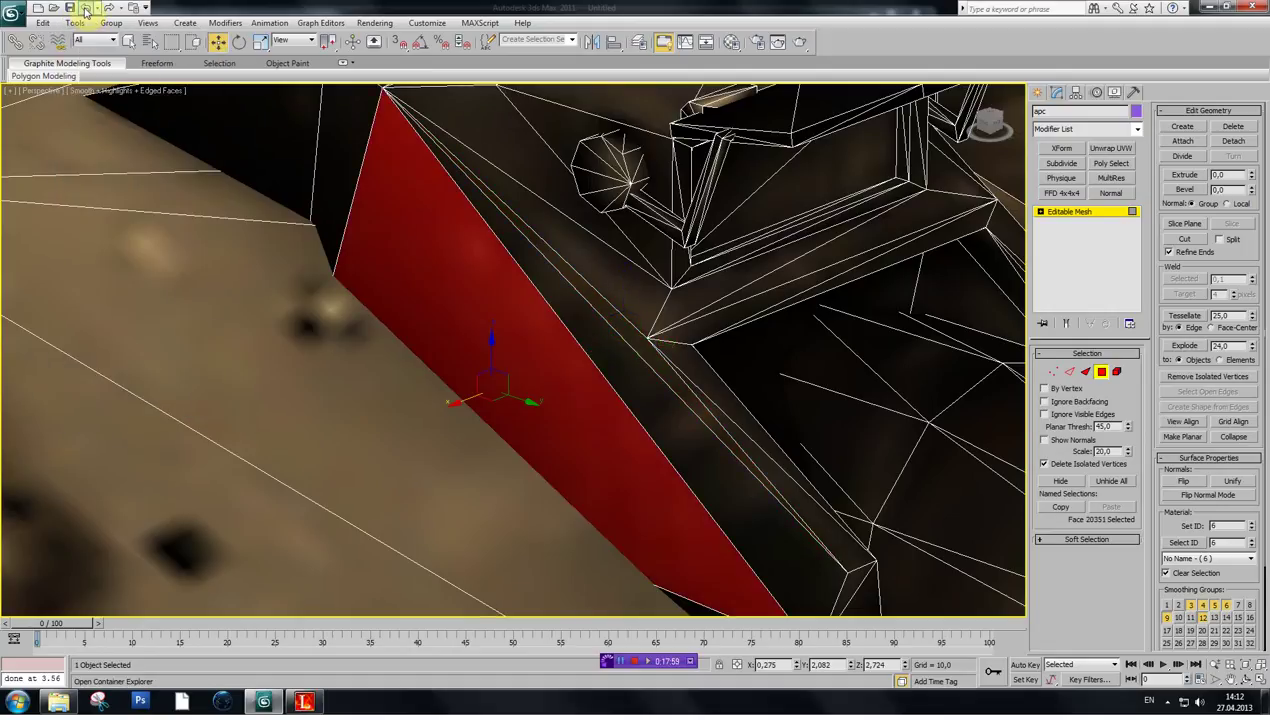
left_click(86, 8)
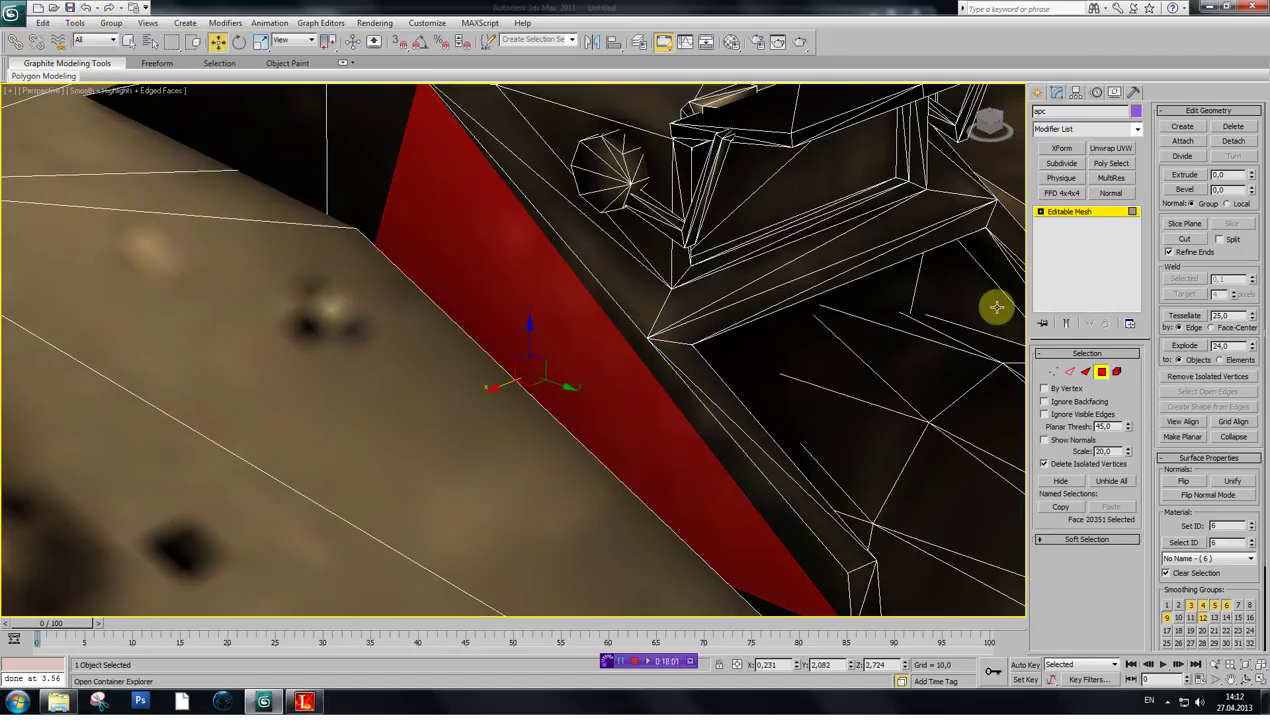
- Select the eight triangles around the corner where the turret's side wall meets the sight frame and hide them
left_click(126, 41)
left_click(595, 368)
left_click(643, 355)
left_click(622, 294, "ctrl")
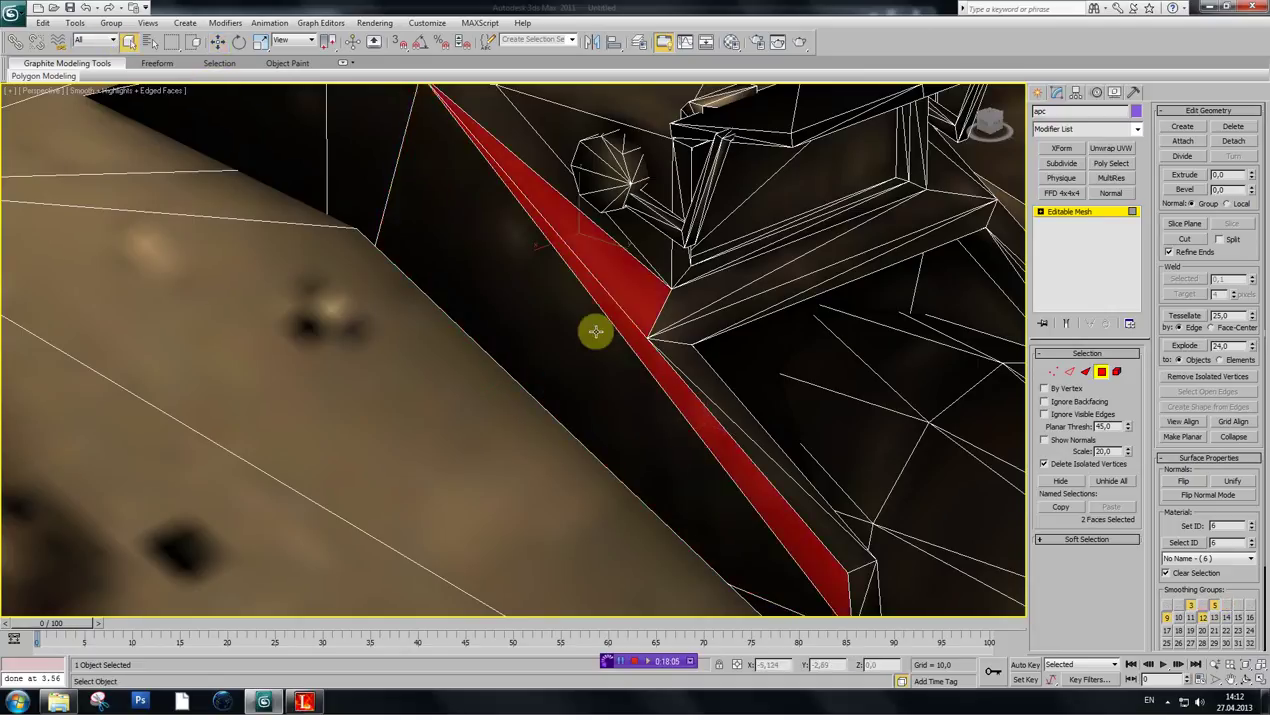
left_click(600, 336, "ctrl")
left_click(705, 398, "ctrl")
left_click(704, 382, "ctrl")
left_click(680, 320, "ctrl")
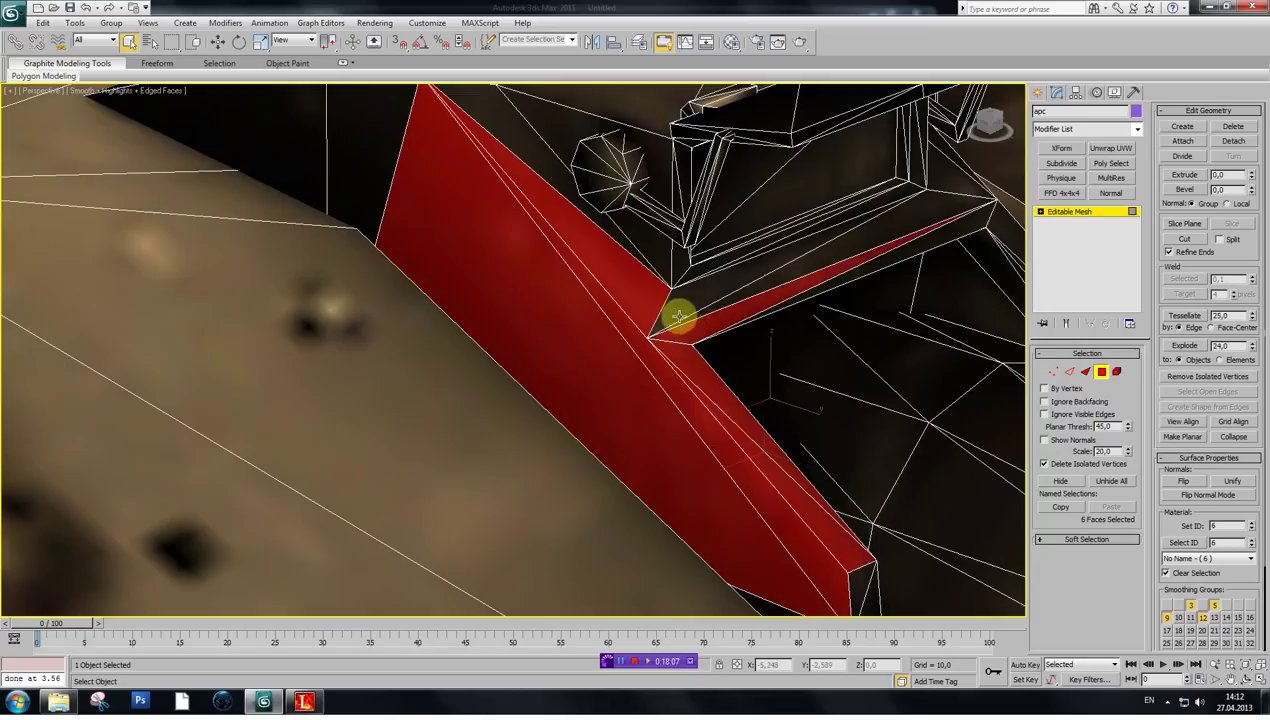
left_click(678, 313, "ctrl")
left_click(700, 313, "ctrl")
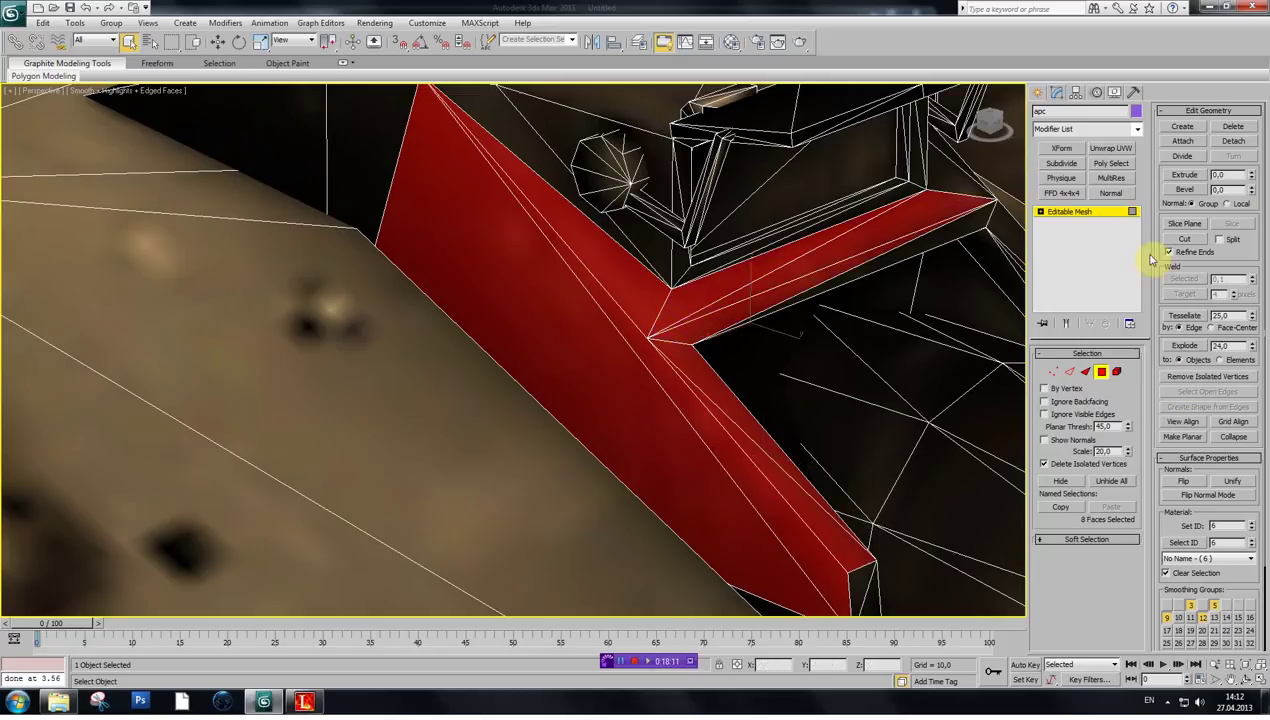
left_click(1060, 481)
- Select the turret polygons exposed behind the hidden triangles and hide them as well
left_click(620, 310)
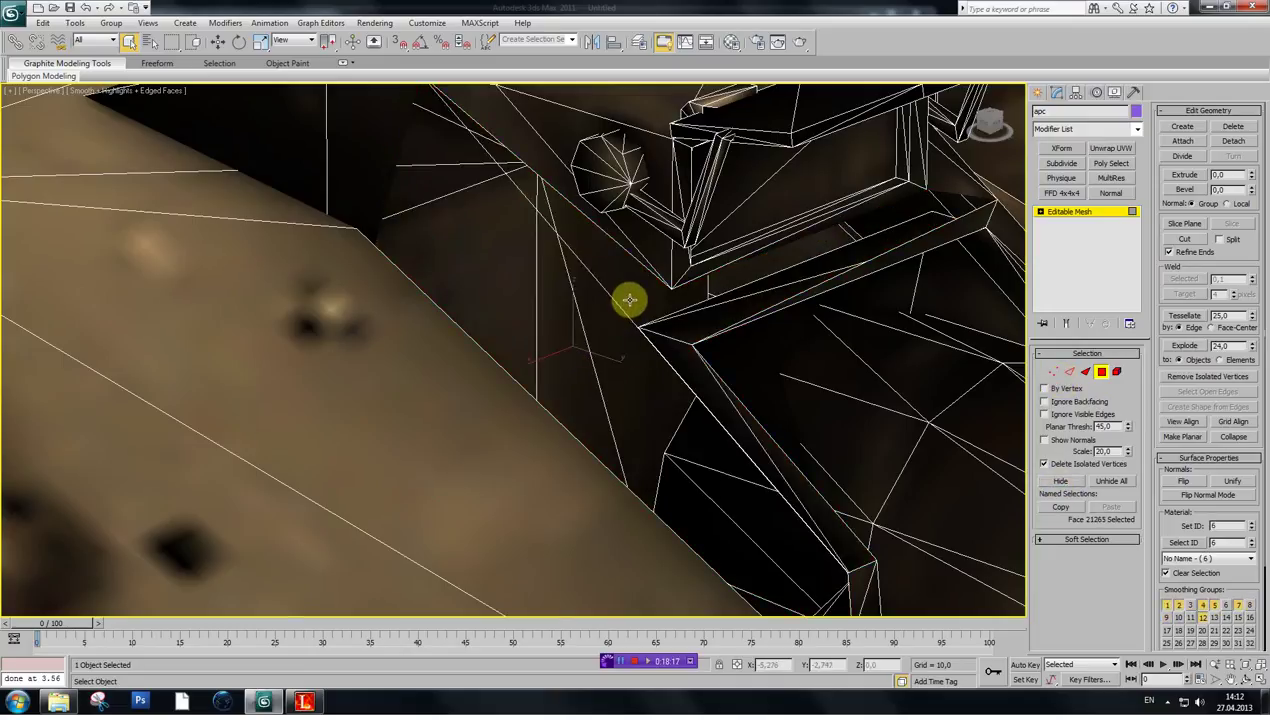
left_click(502, 326)
left_click(601, 369, "ctrl")
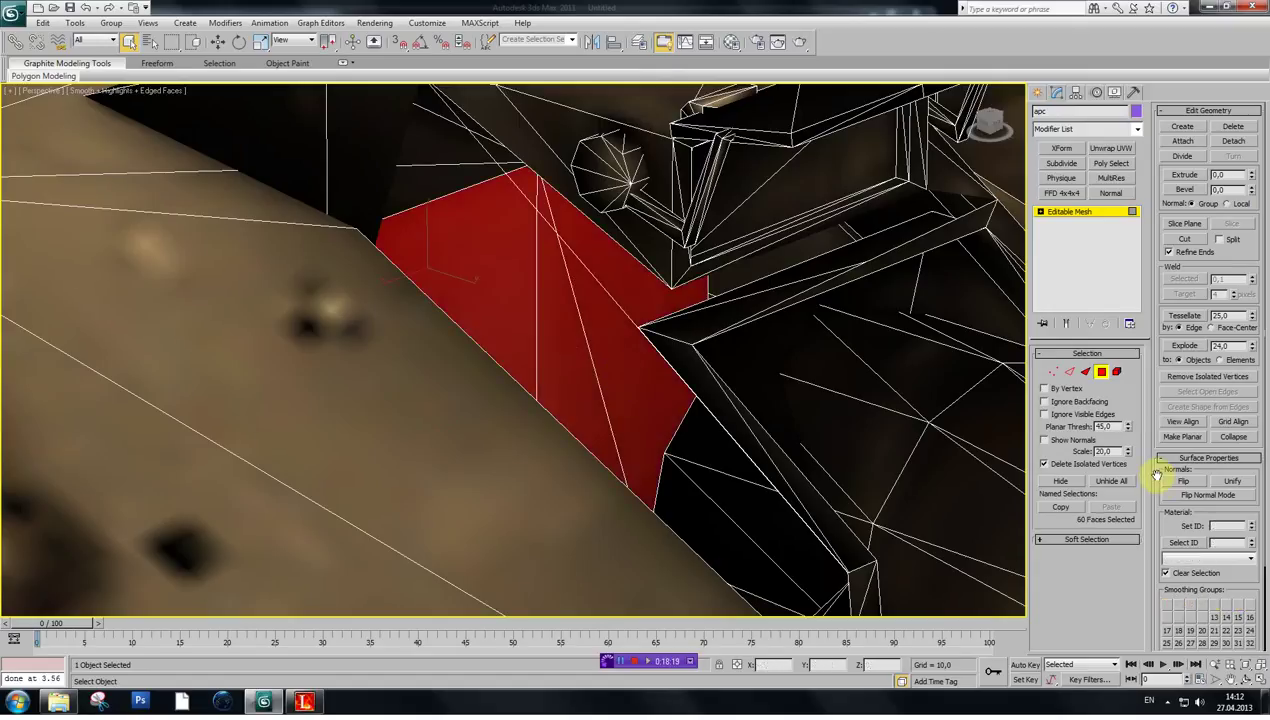
left_click(1061, 481)
- Delete the leftover line-like face running to the sight frame's corner and unhide all polygons
left_click(598, 313)
scroll(604, 309, "down", 1)
scroll(603, 300, "up", 1)
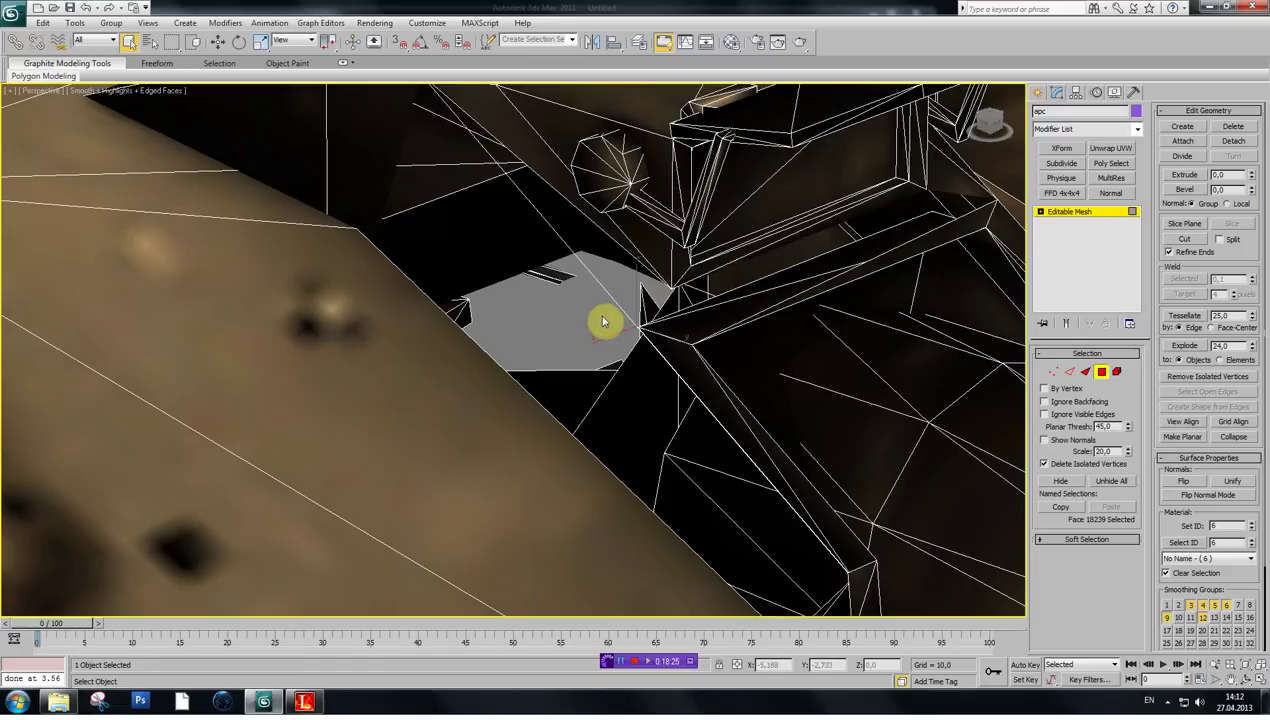
key("Delete")
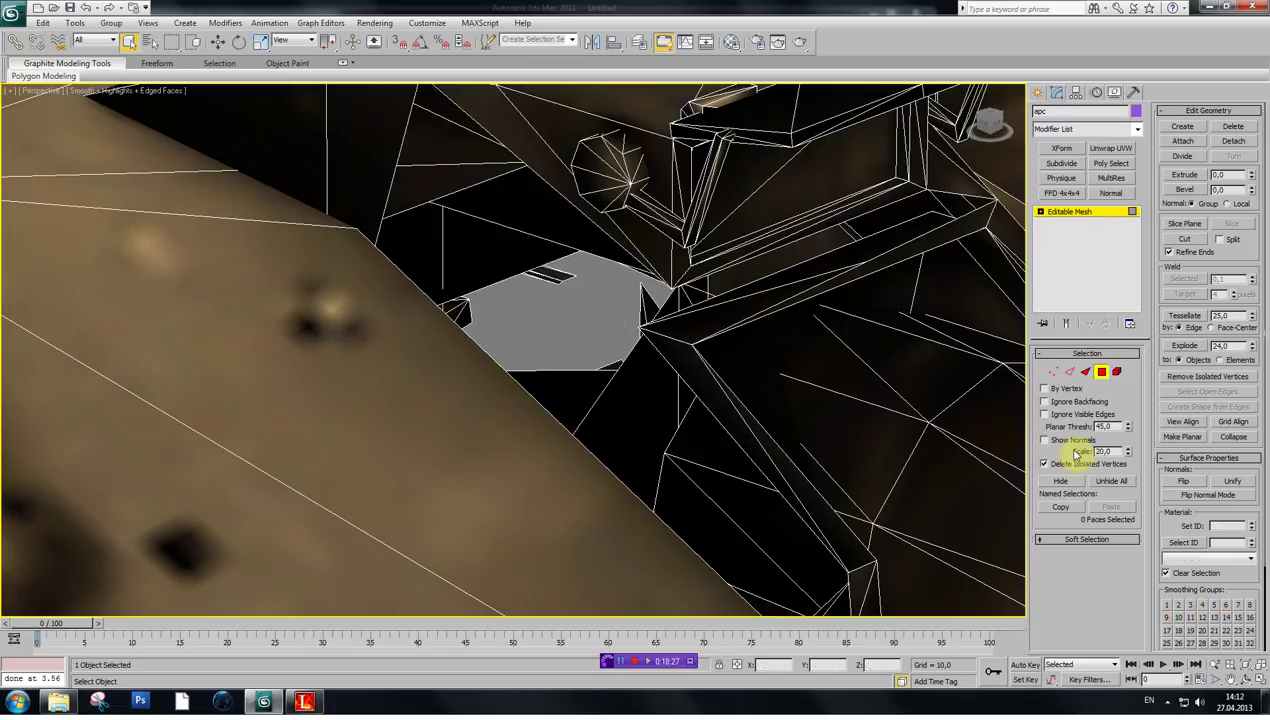
left_click(1108, 482)
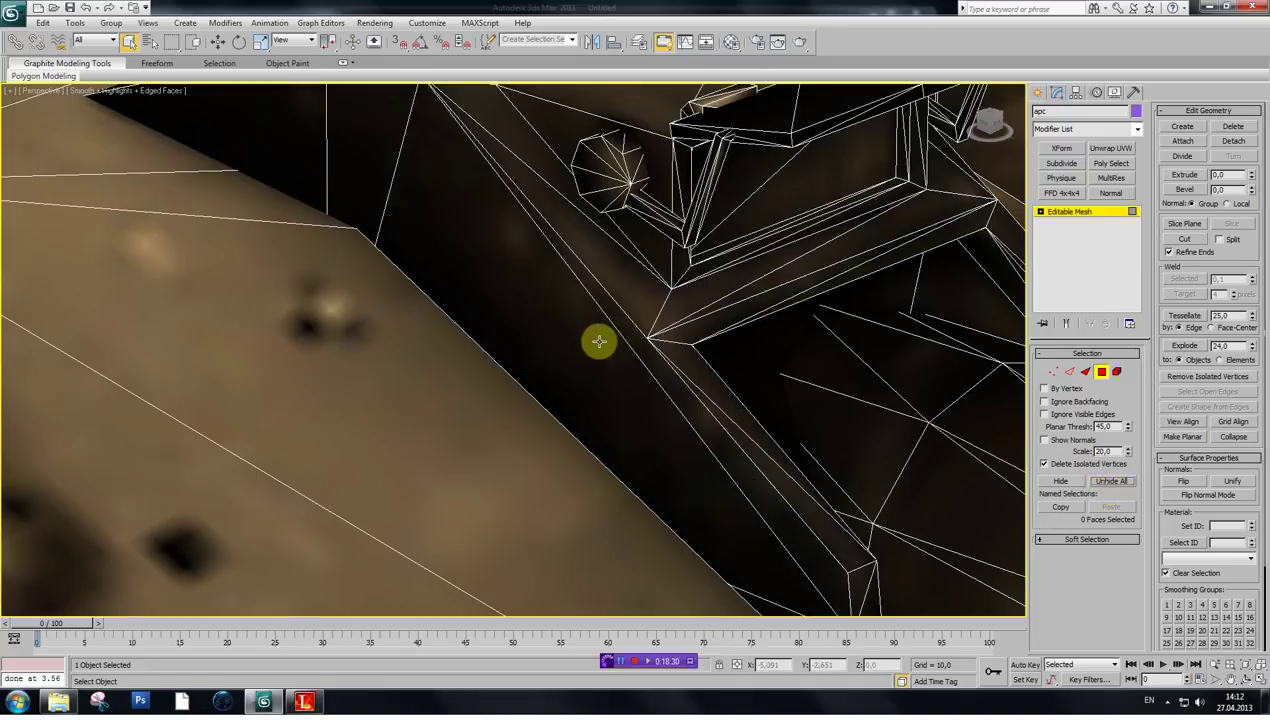
- Select the narrow triangle above the sight frame's corner and examine the geometry around it from different distances
left_click(610, 318)
left_click(624, 306)
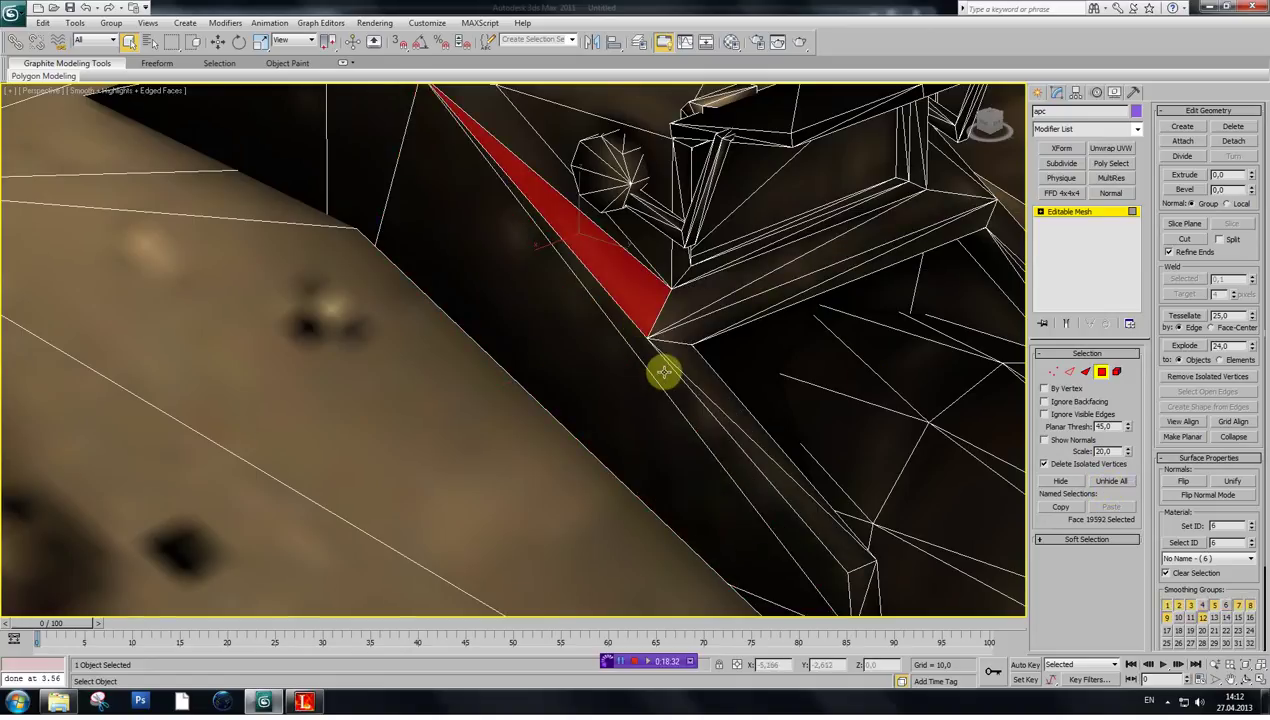
left_click_drag(997, 118, 979, 116)
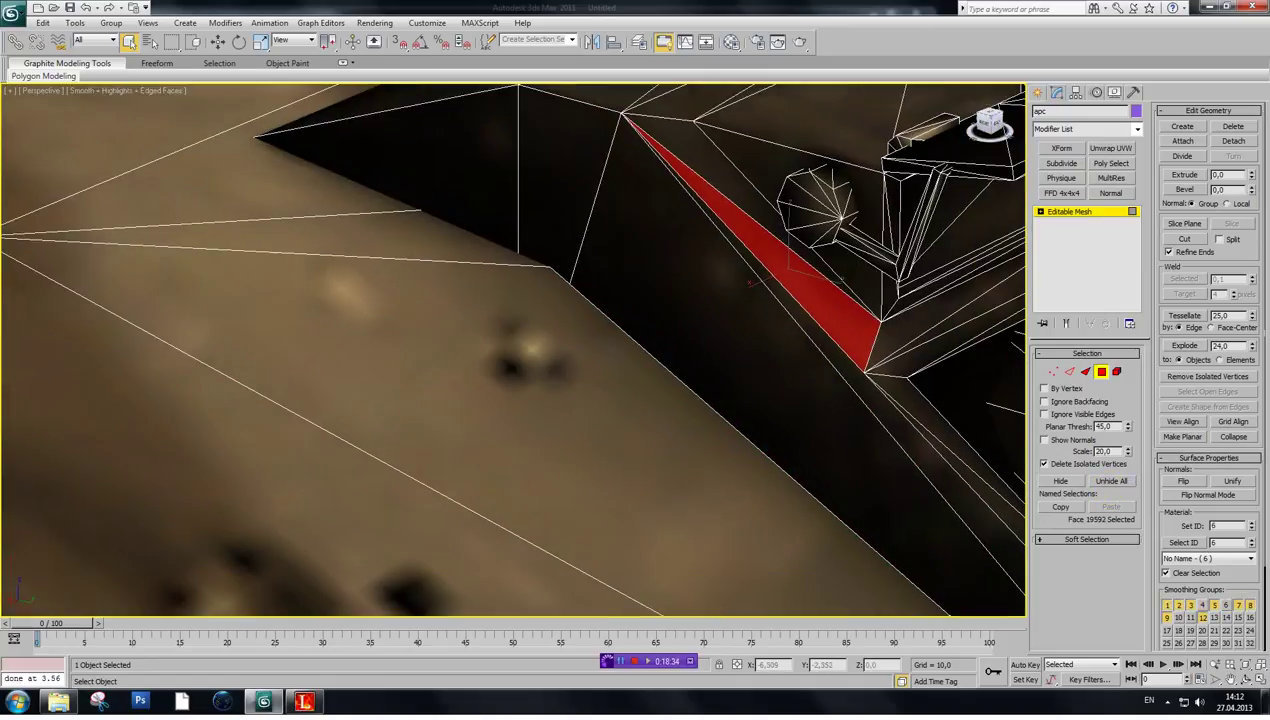
key("ctrl+p")
left_click_drag(685, 309, 374, 242)
scroll(547, 318, "up", 3)
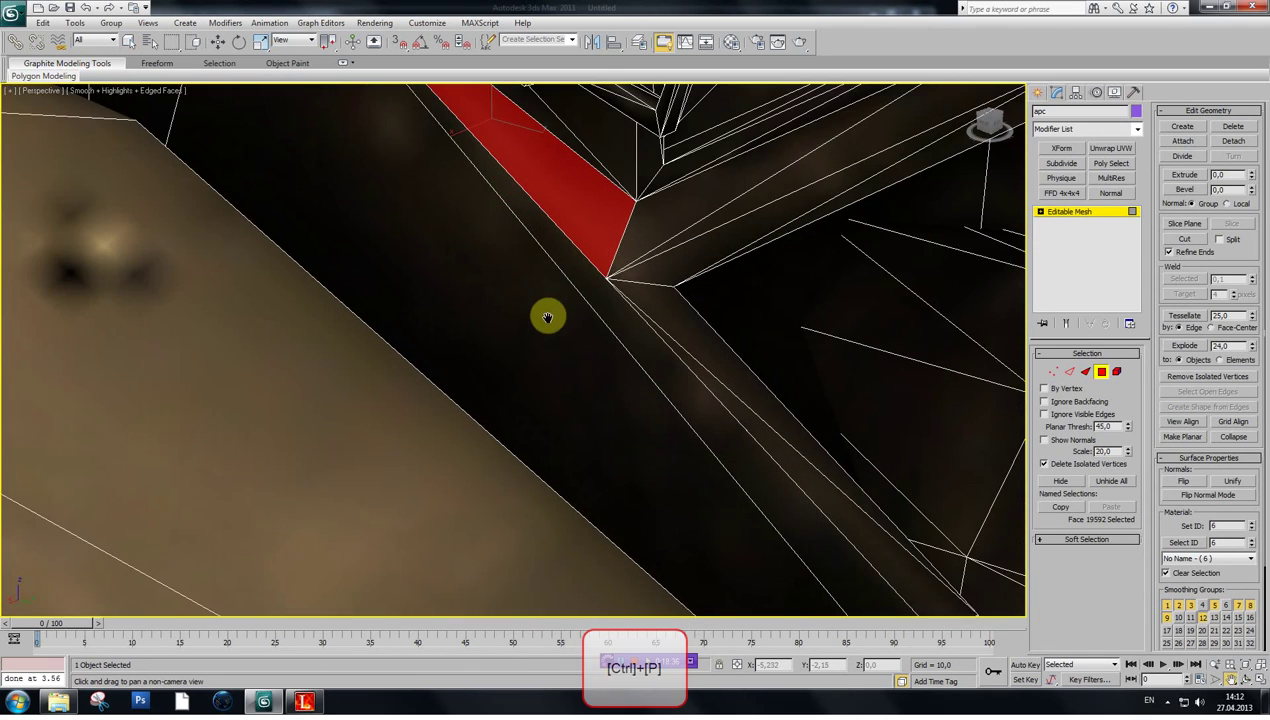
scroll(575, 328, "down", 3)
left_click_drag(573, 307, 581, 326)
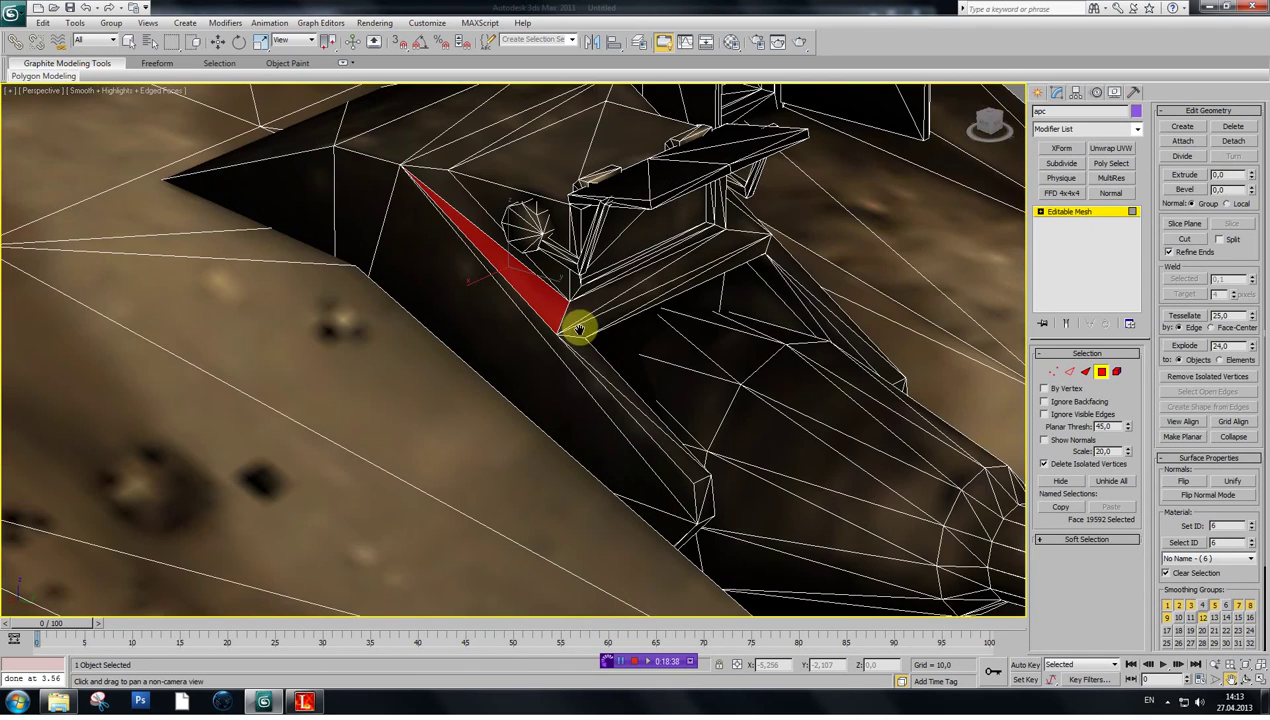
- Convert the apc mesh to Editable Poly and enter vertex selection level
left_click_drag(975, 122, 978, 110)
left_click_drag(598, 254, 424, 467)
left_click_drag(547, 335, 512, 454)
scroll(513, 395, "up", 3)
right_click(516, 450)
mouse_move(553, 502)
left_click(658, 524)
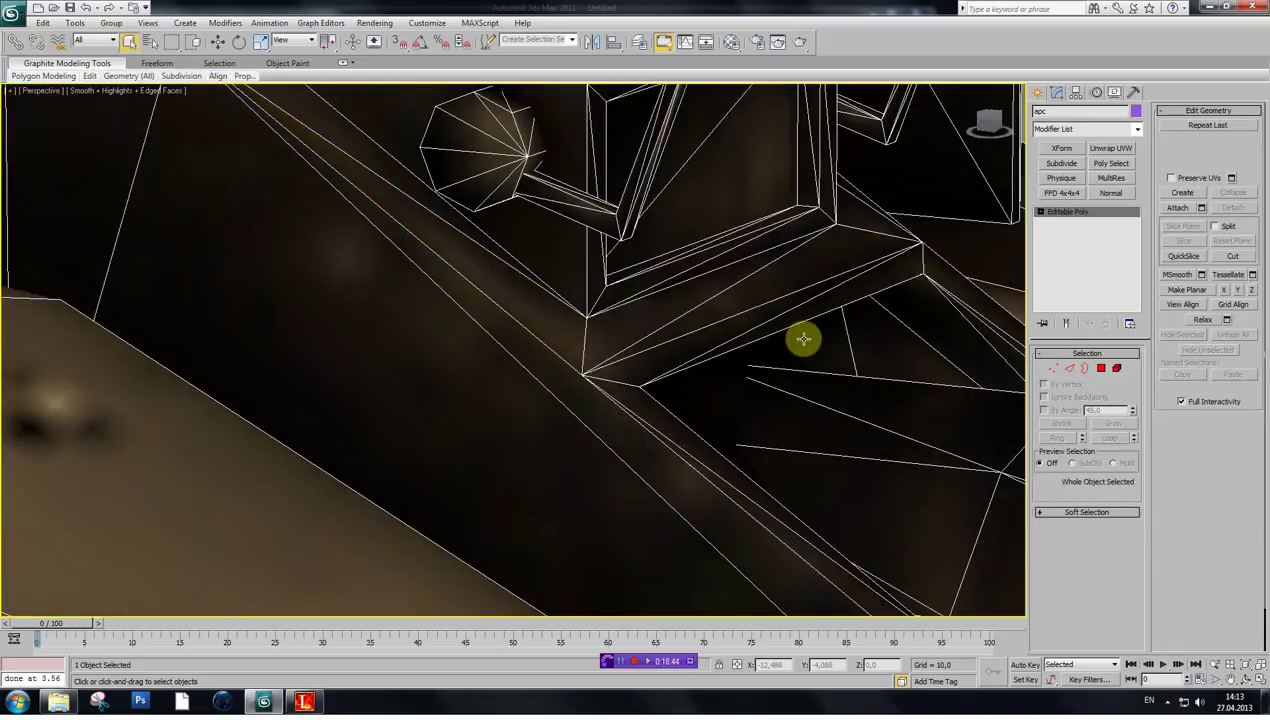
left_click(1058, 369)
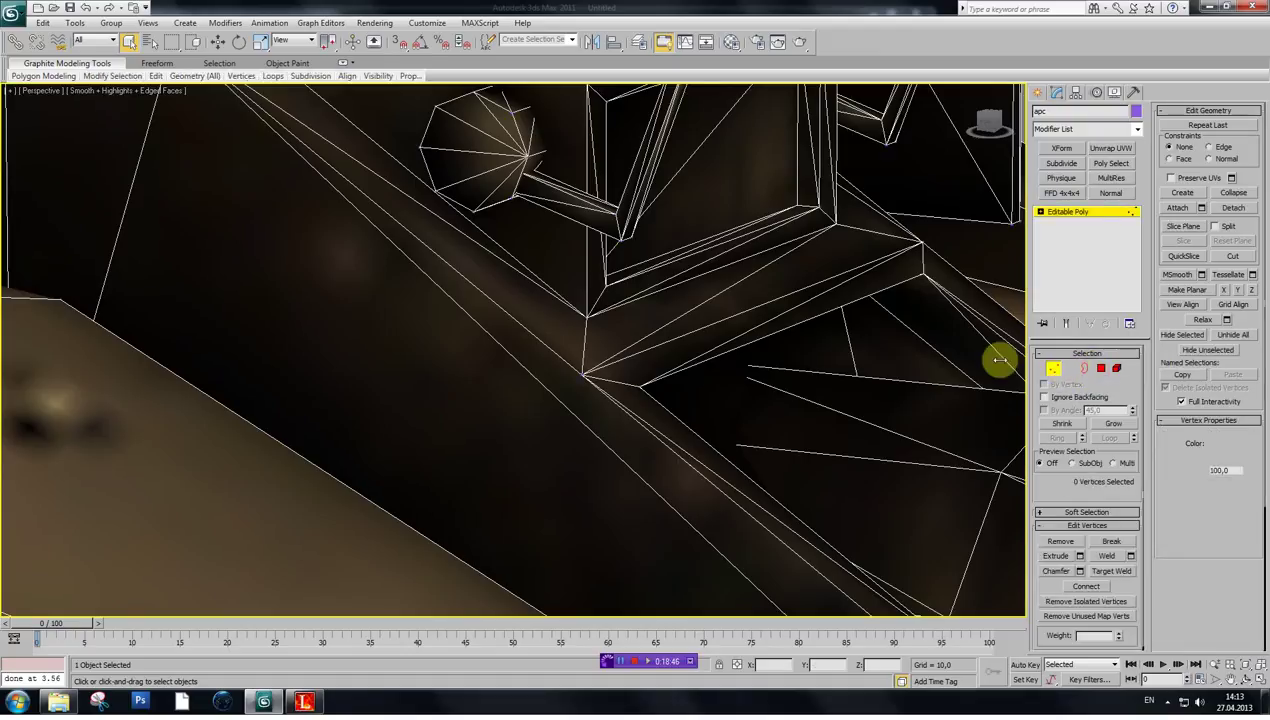
- With snapping enabled, cut an edge from the lower end vertex of the gun recess wall to its upper vertex
key("ctrl+p")
left_click_drag(688, 322, 726, 363)
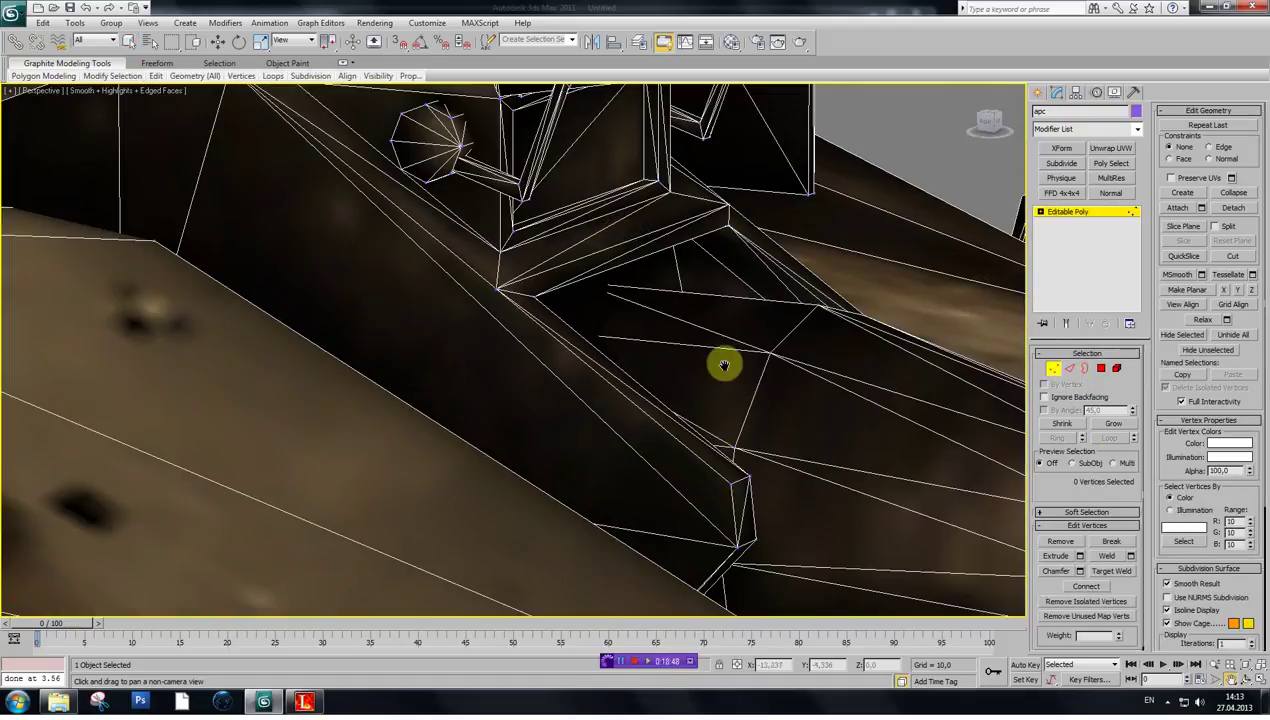
left_click(1236, 257)
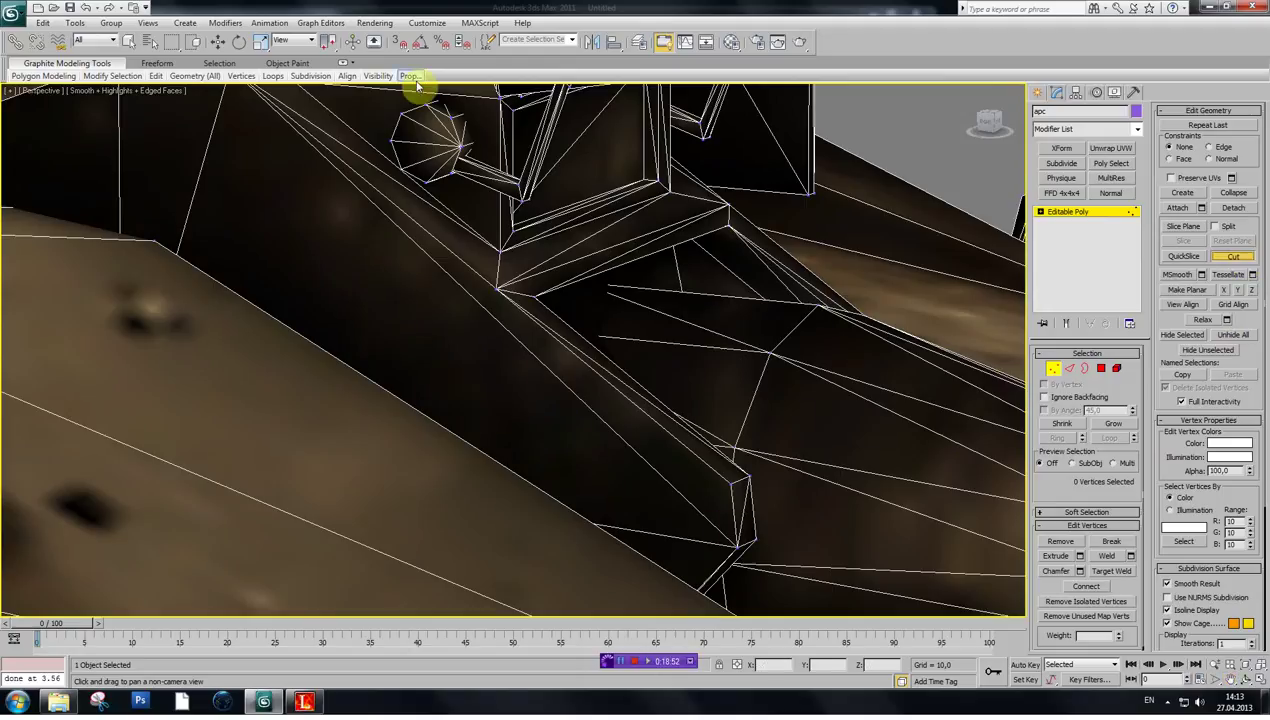
left_click(399, 43)
left_click(737, 545)
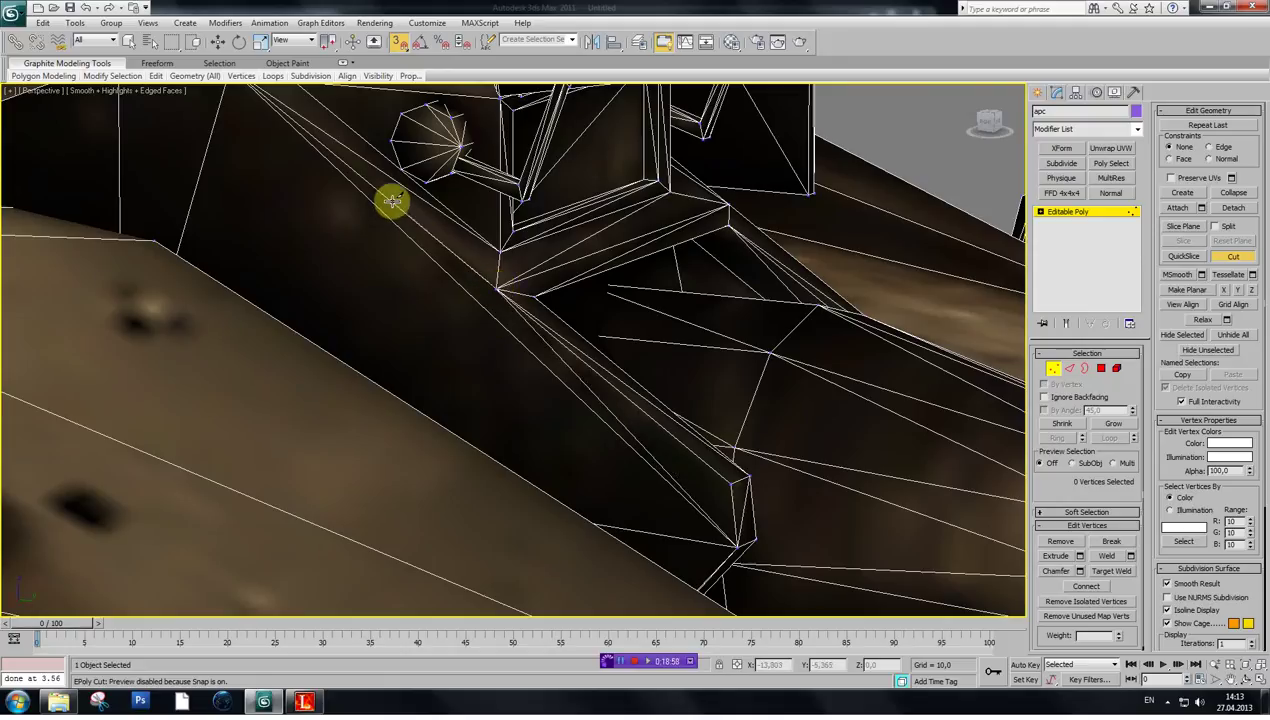
scroll(392, 201, "down", 2)
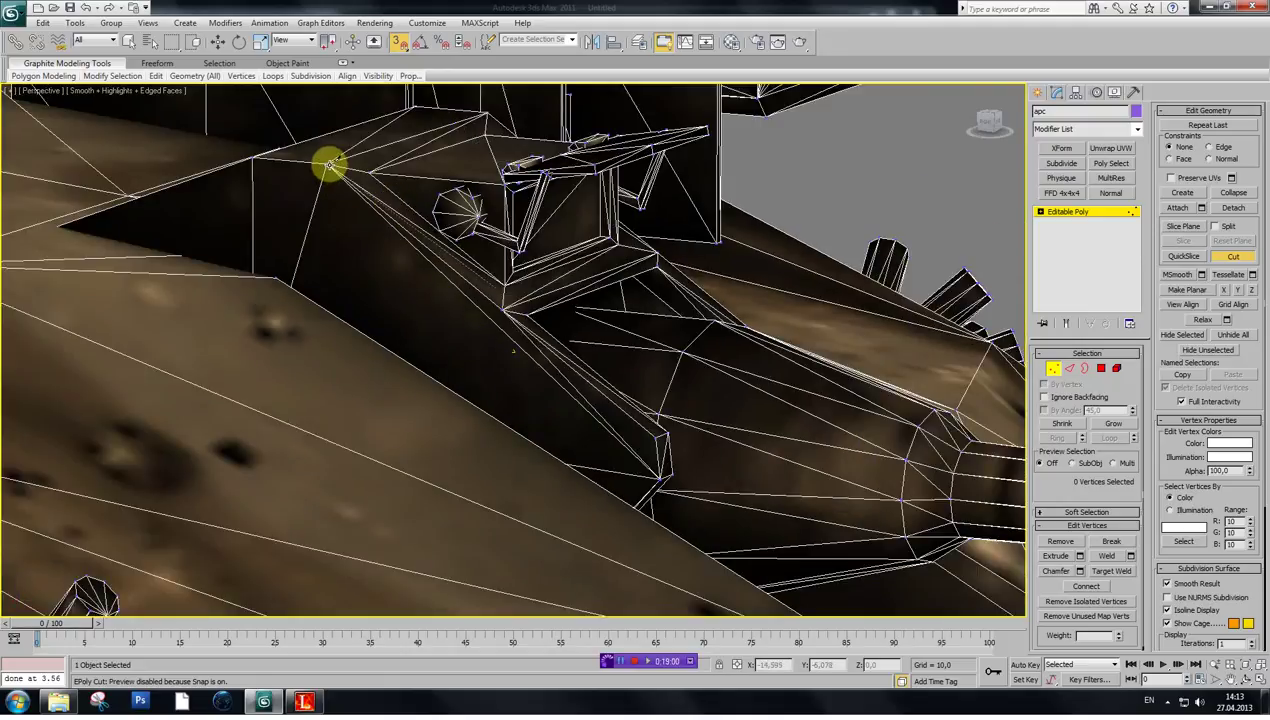
left_click(329, 165)
- Select the vertices clustered at the sight frame's lower corner and collapse them
key("ctrl+p")
left_click_drag(483, 331, 507, 396)
scroll(507, 396, "up", 2)
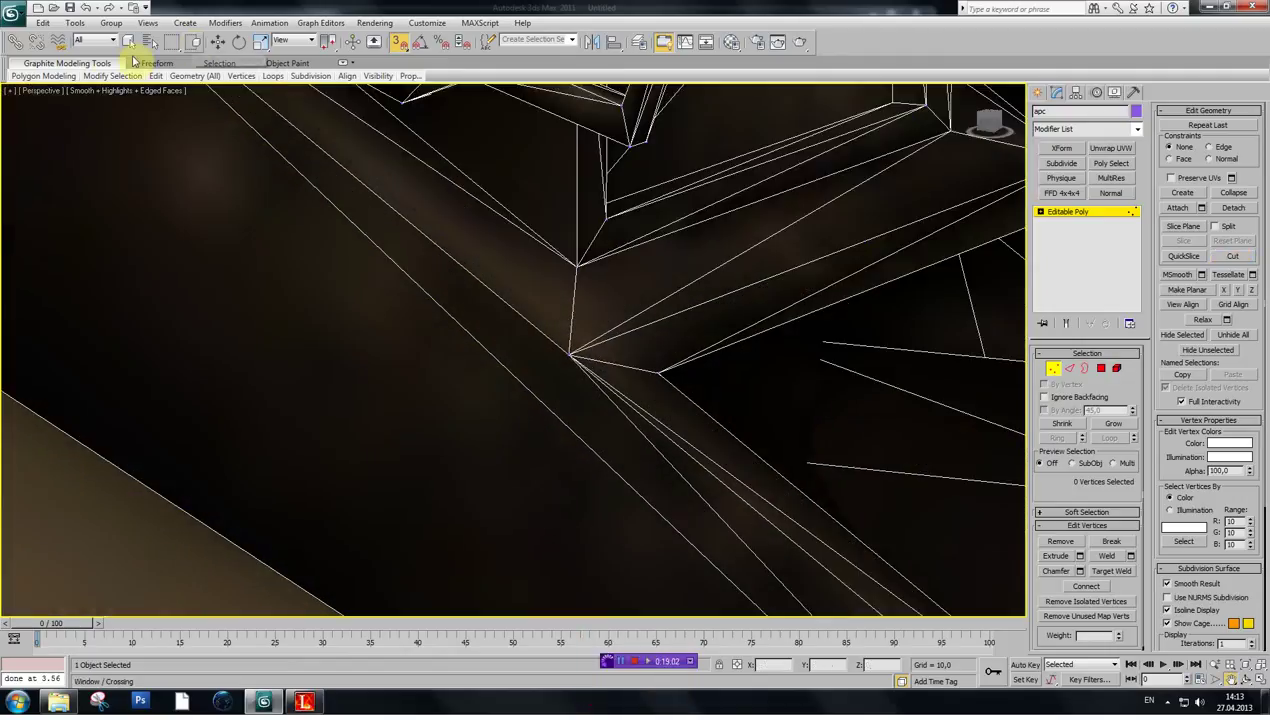
left_click(129, 41)
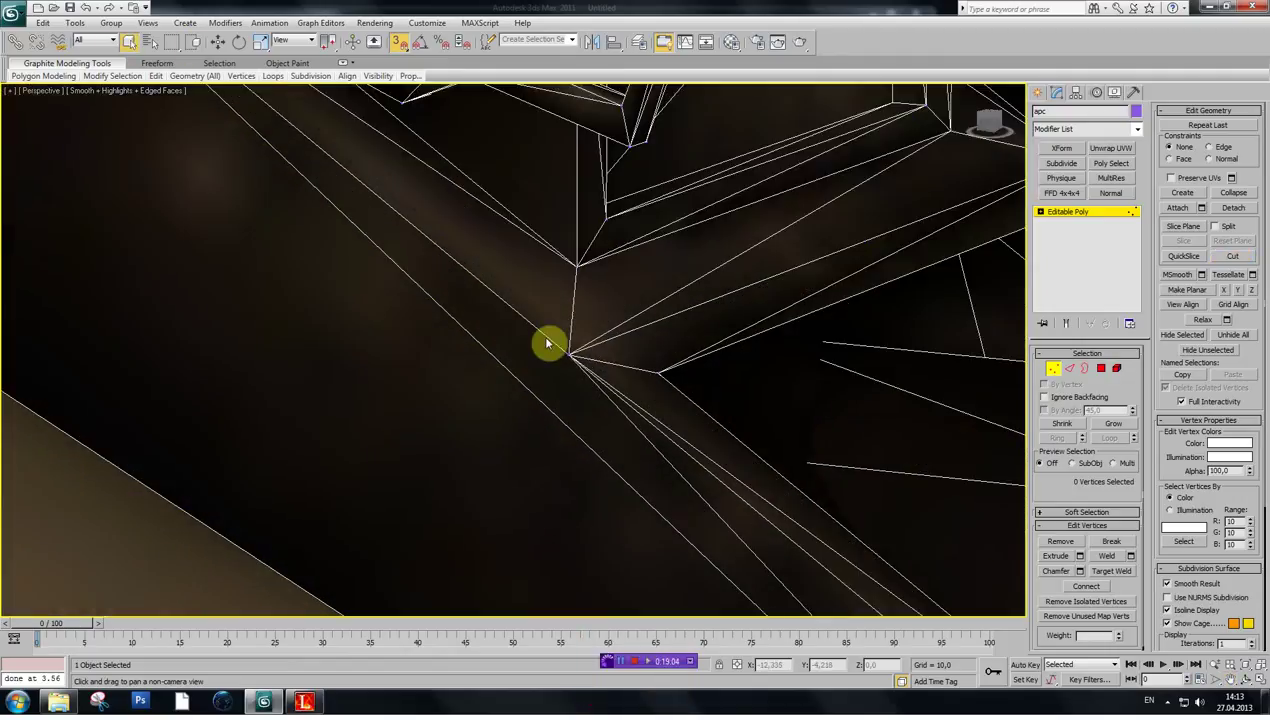
left_click_drag(556, 344, 590, 376)
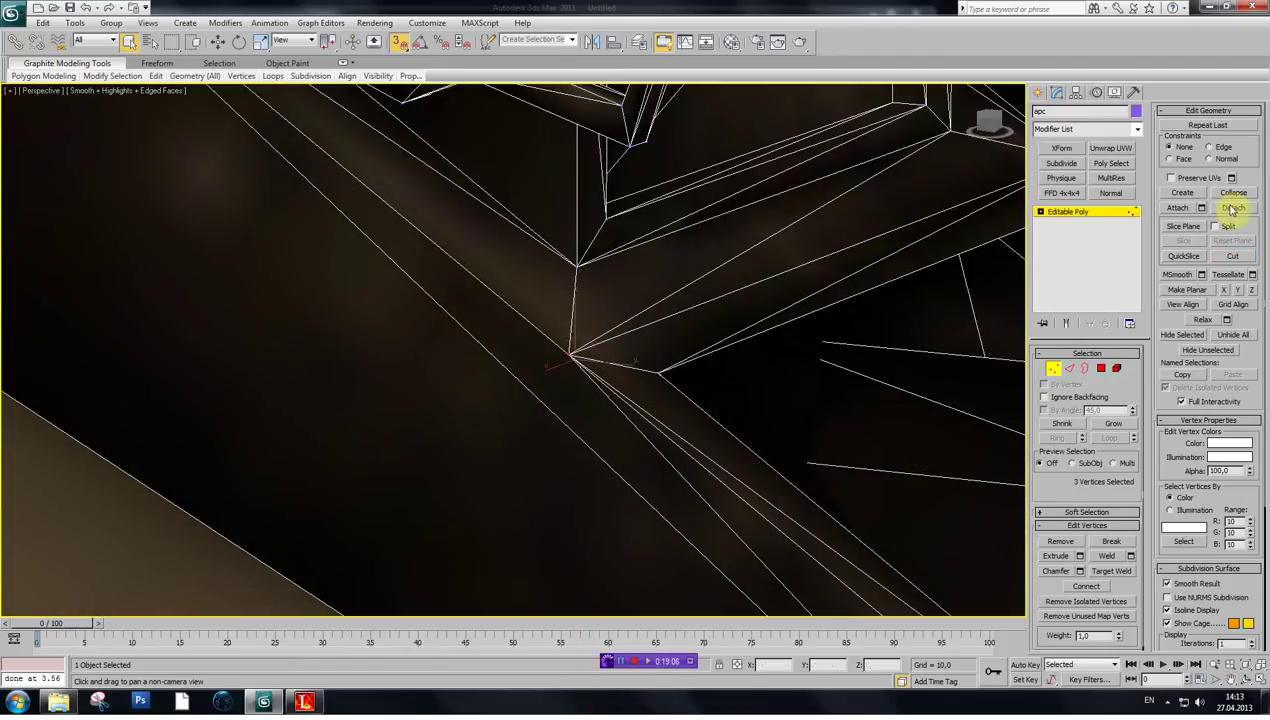
left_click(1235, 194)
- Examine the collapsed corner beside the gun mount and the surrounding turret from close up and farther away
key("ctrl+p")
left_click_drag(618, 330, 613, 352)
scroll(600, 352, "down", 5)
left_click_drag(499, 340, 526, 362)
scroll(522, 400, "up", 2)
scroll(522, 395, "down", 2)
scroll(522, 395, "up", 1)
scroll(522, 394, "down", 2)
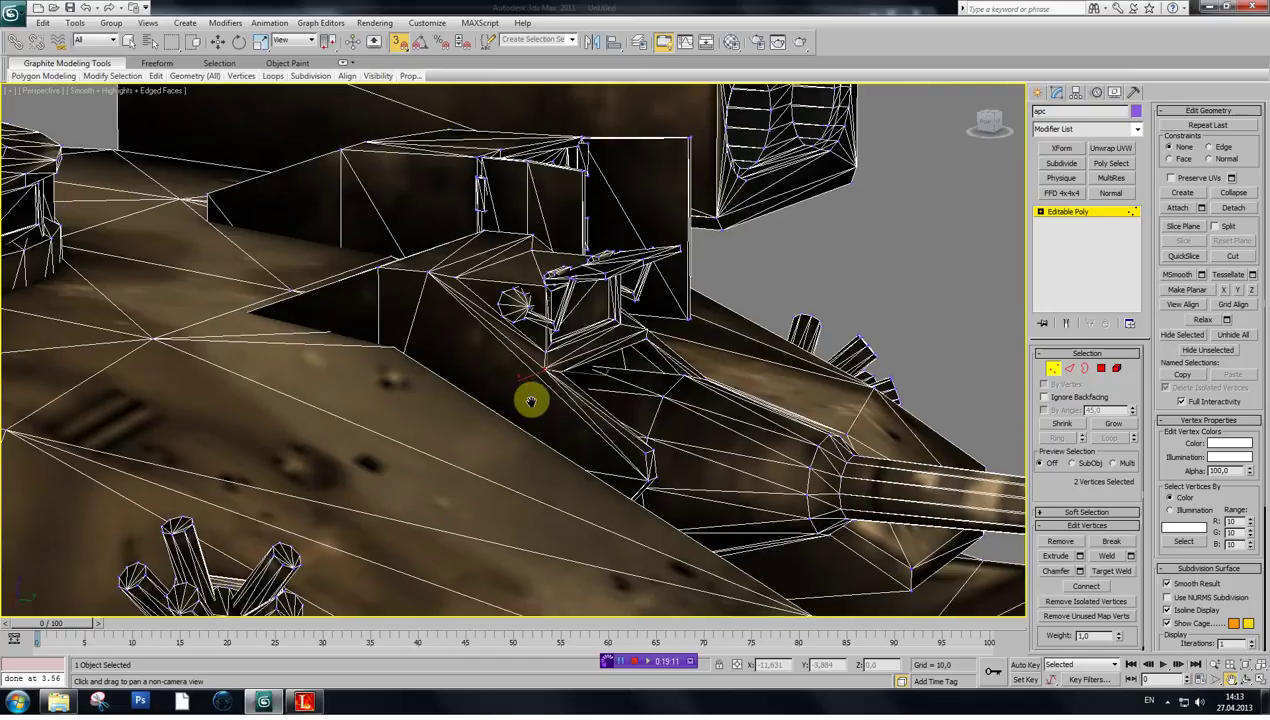
scroll(873, 220, "down", 4)
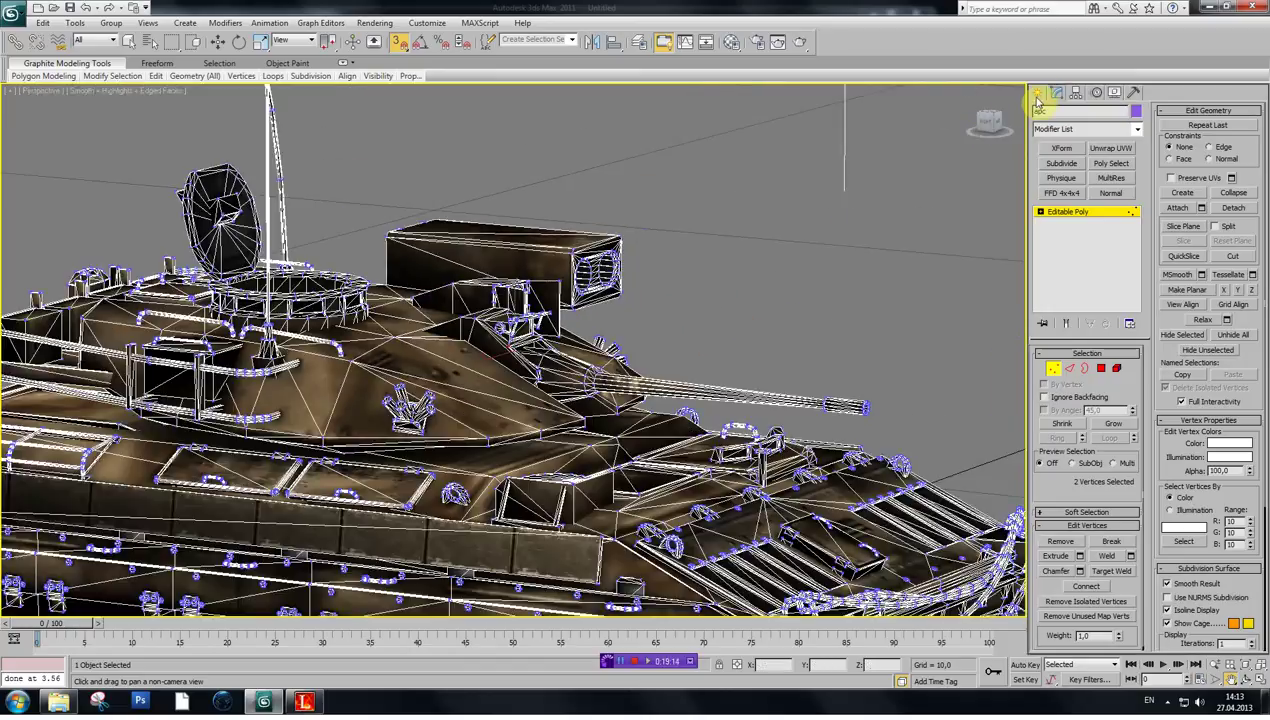
- Leave vertex editing of the apc mesh, switch to the X-Ray Level Editor and clear its scene
left_click(1038, 93)
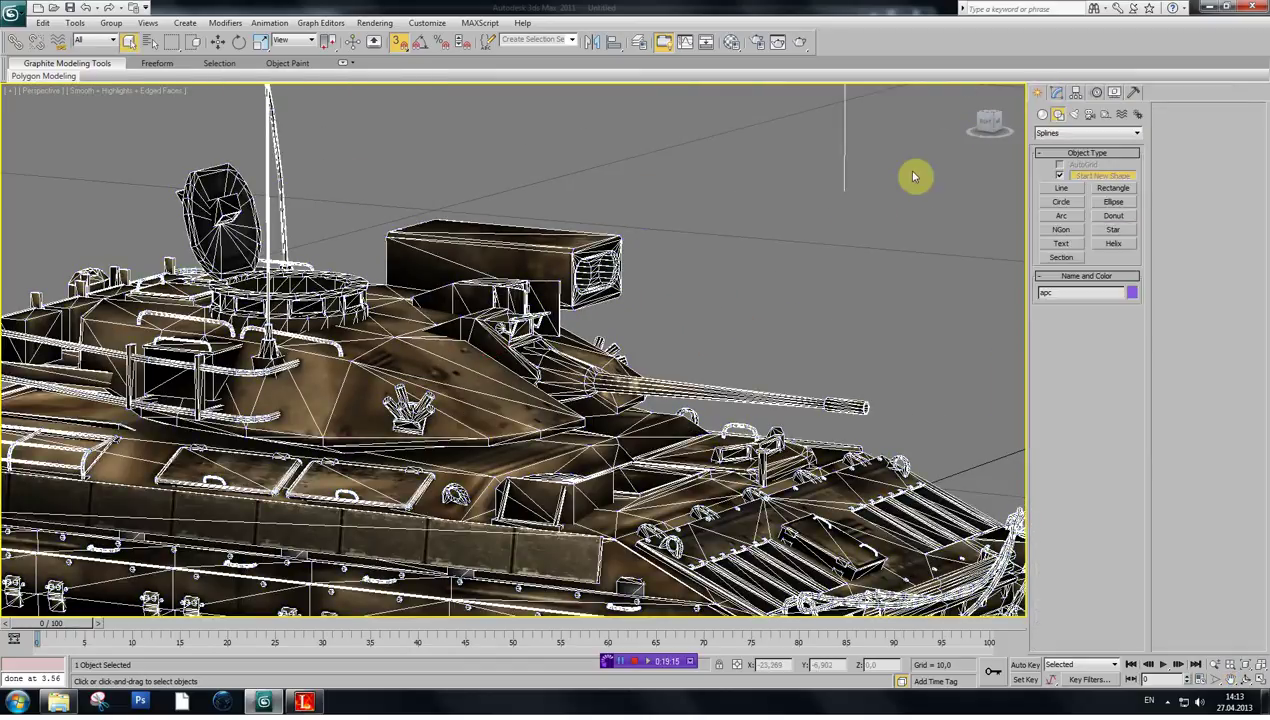
left_click(985, 124)
left_click(304, 701)
key("alt+shift")
left_click(790, 59)
left_click(786, 62)
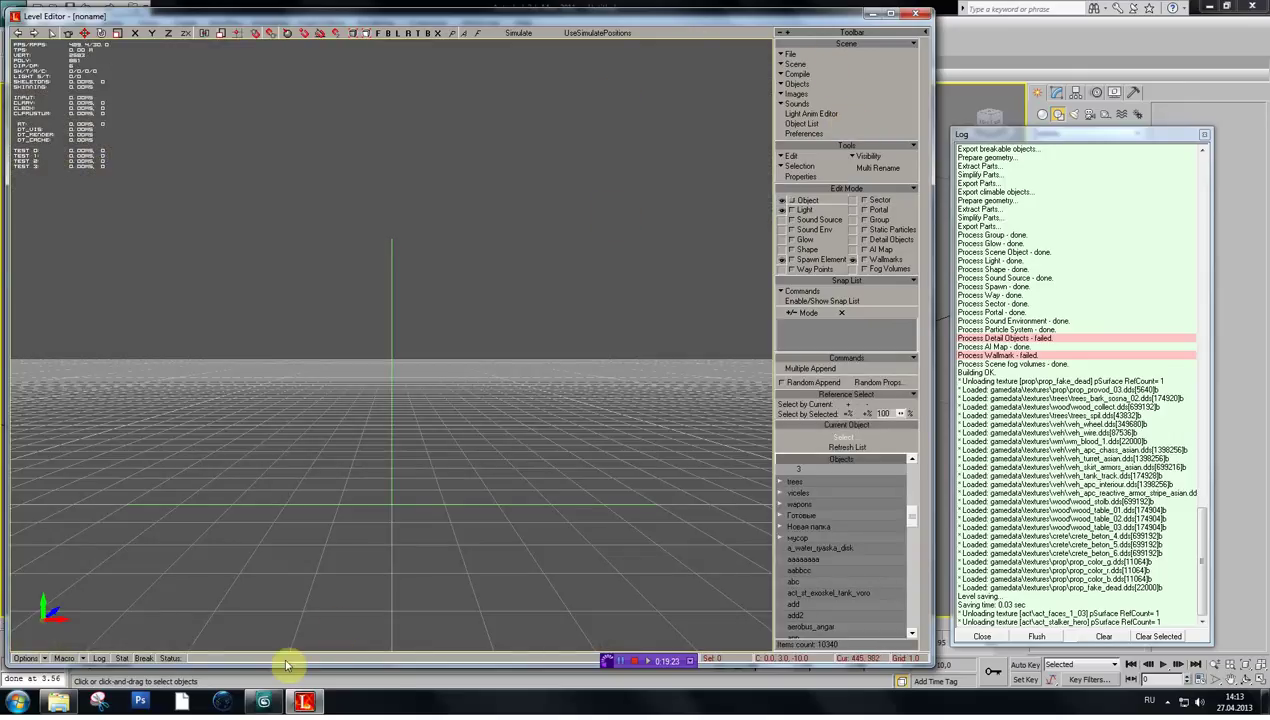
- In 3ds Max, export the apc mesh as an editor object, overwriting 1.object in the test folder
left_click(265, 703)
left_click(1135, 92)
left_click(1090, 301)
left_click(1099, 361)
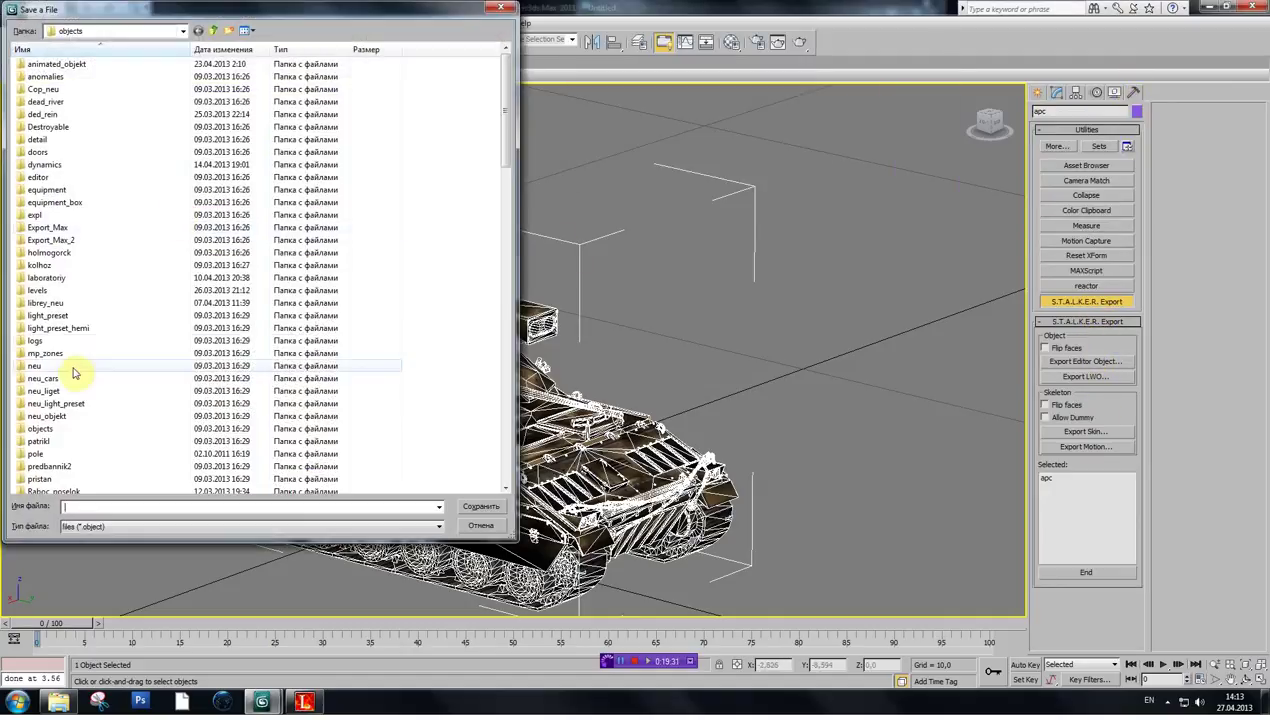
left_click(82, 455)
scroll(60, 440, "down", 5)
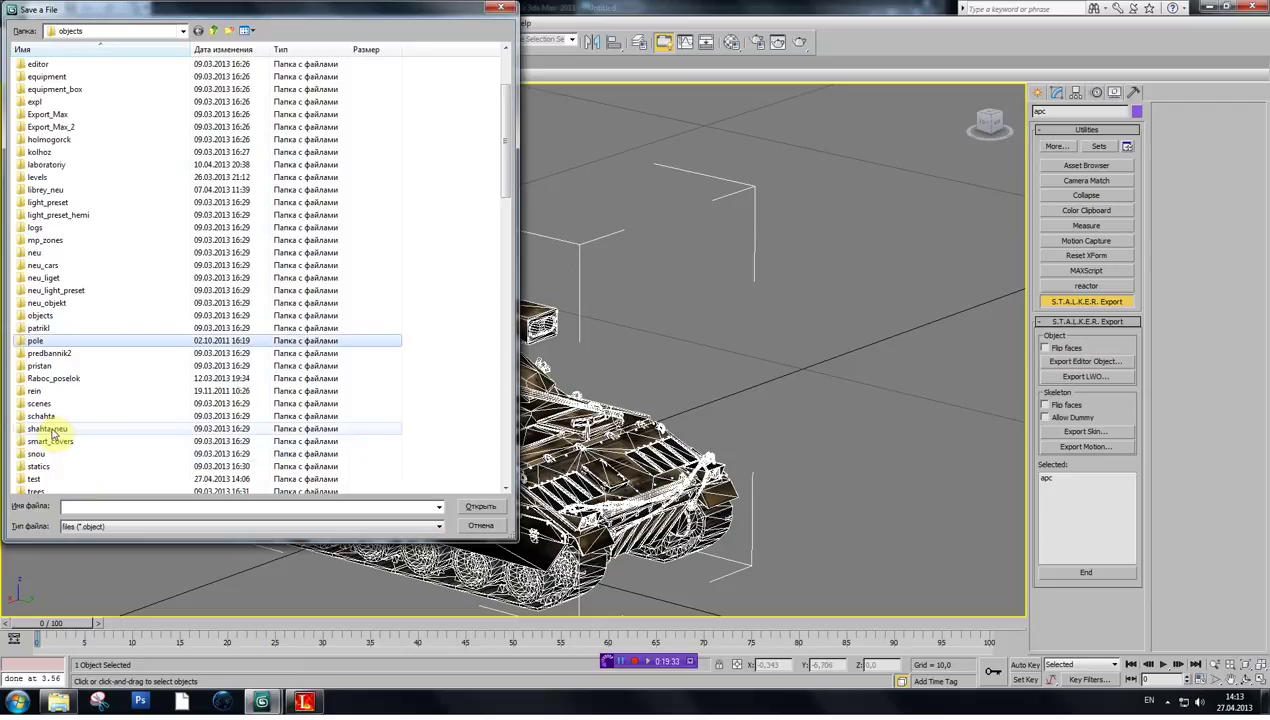
double_click(36, 403)
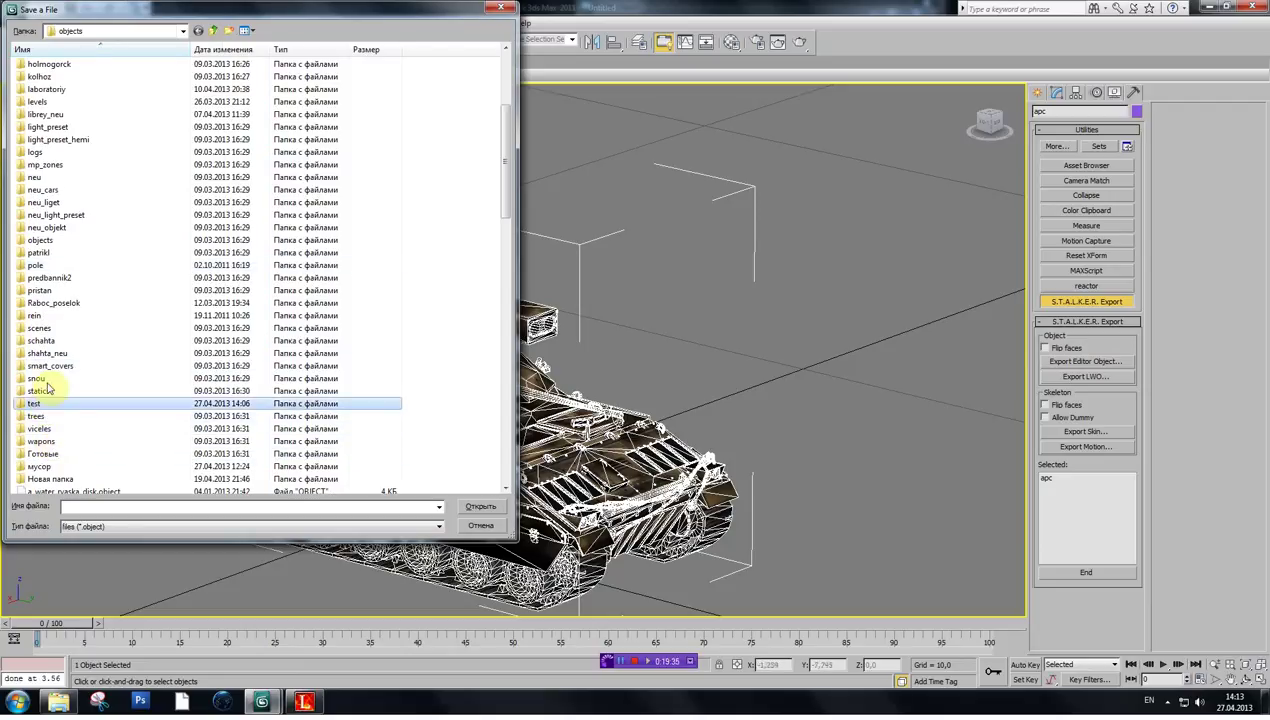
left_click(40, 65)
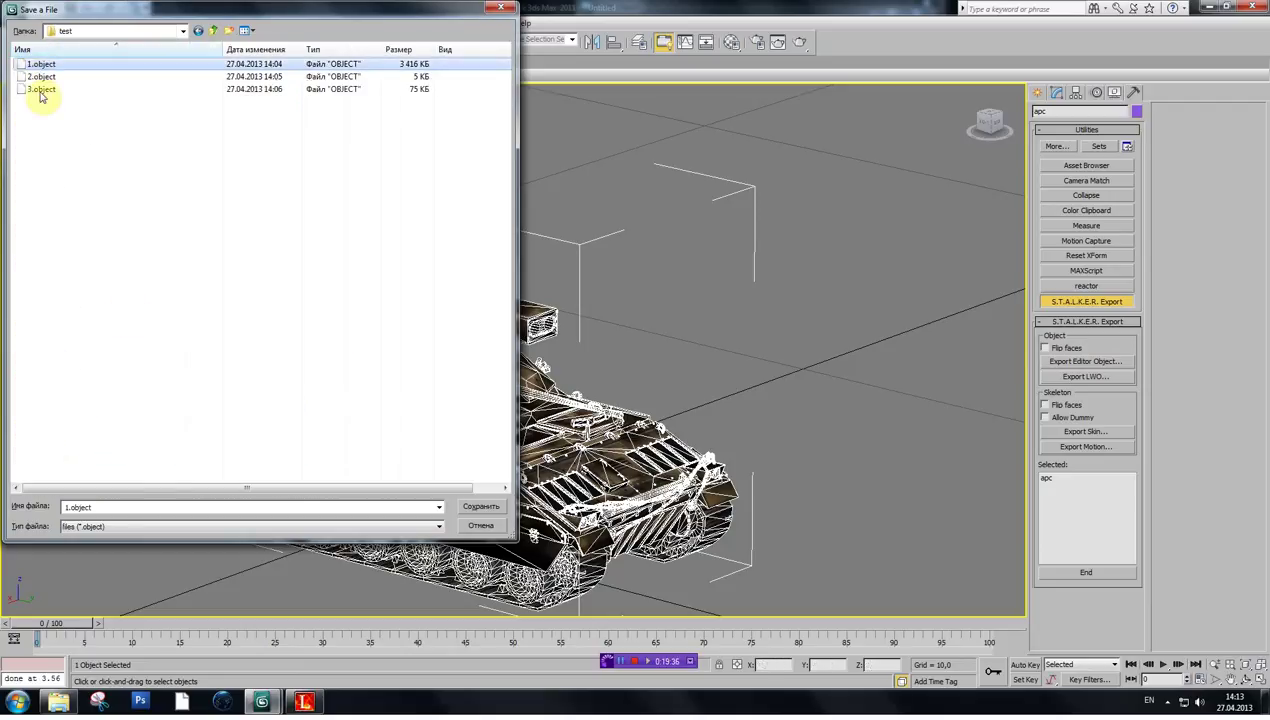
left_click(490, 510)
left_click(692, 354)
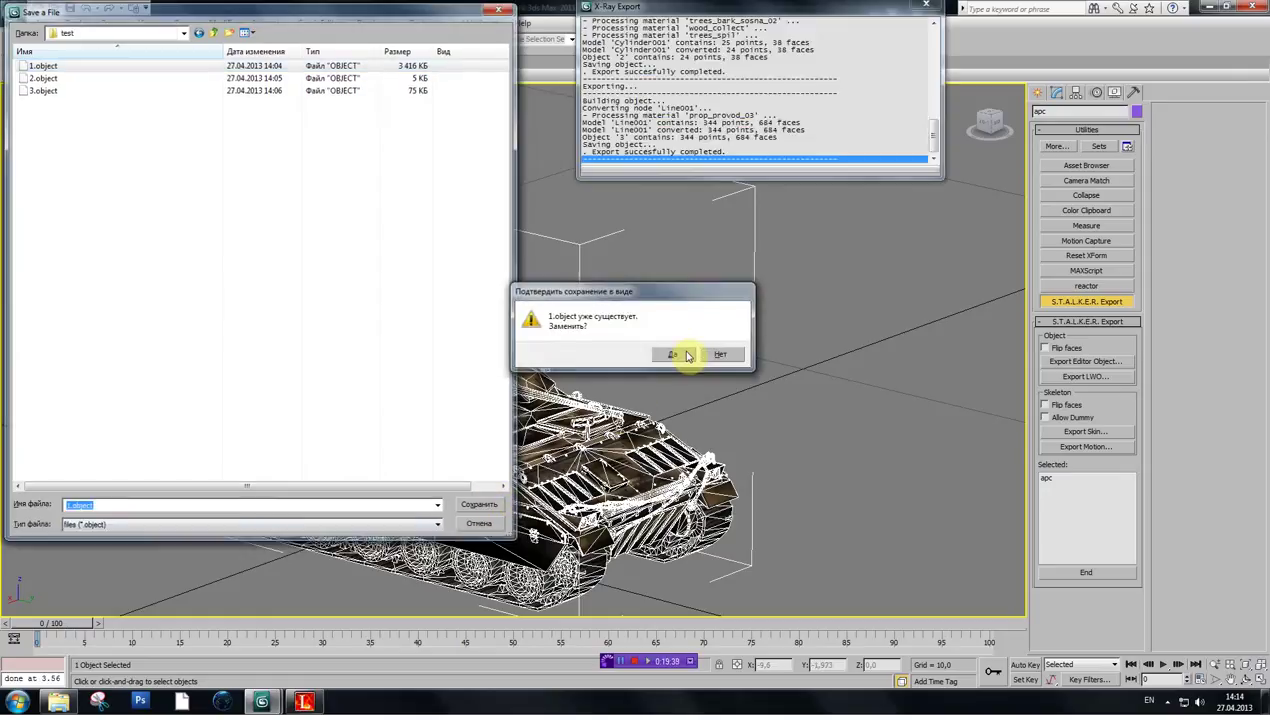
left_click(925, 8)
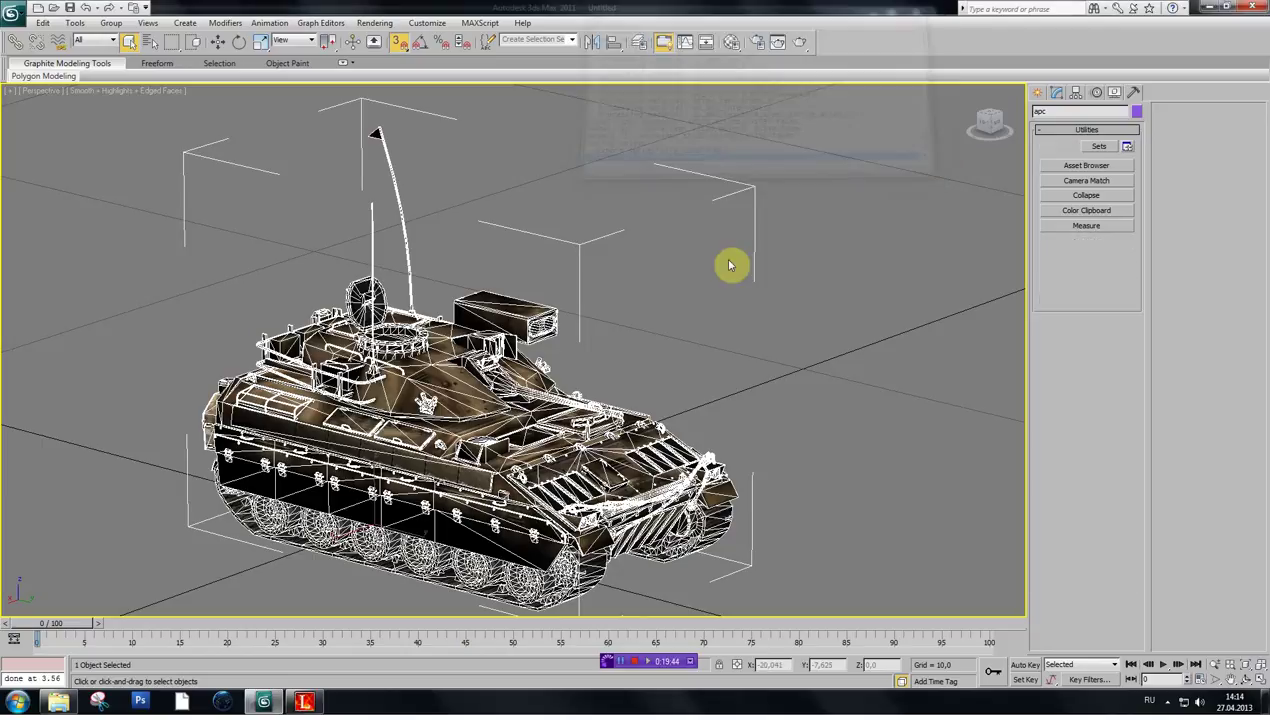
- Delete the apc mesh and export the wooden beam as an editor object, overwriting 2.object in the test folder
key("Delete")
left_click(420, 527)
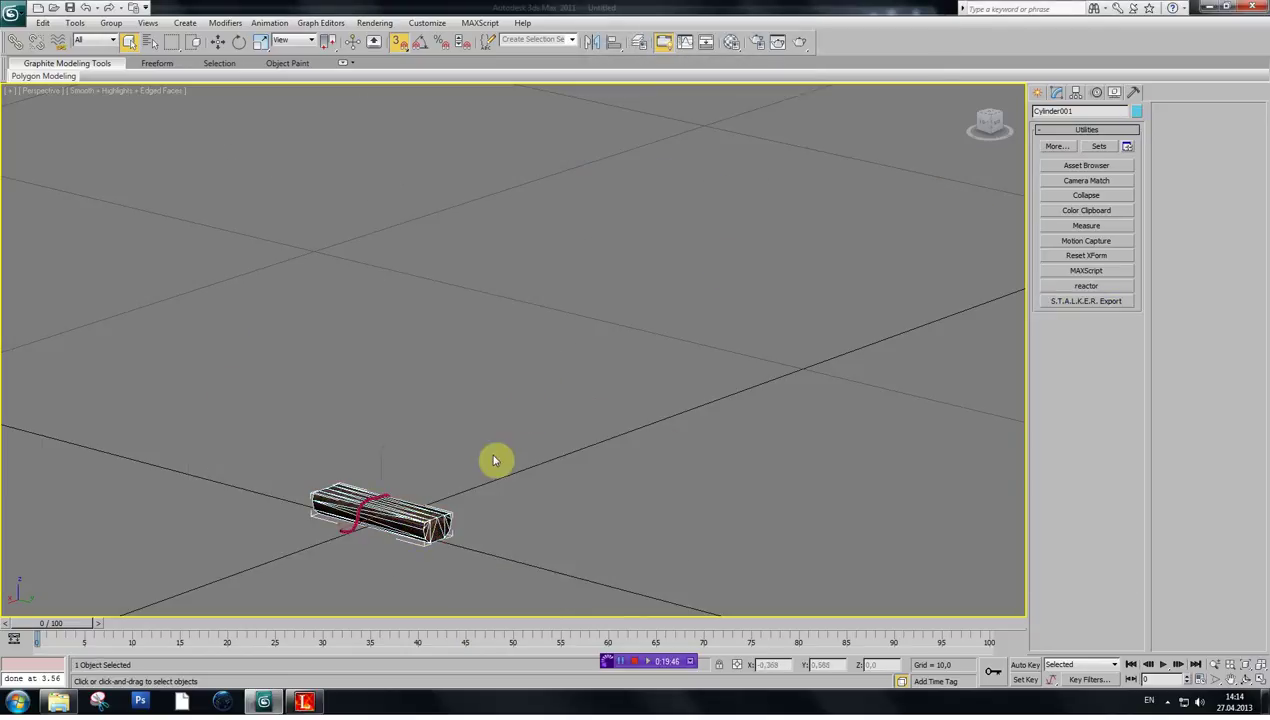
left_click(1066, 302)
left_click(1108, 360)
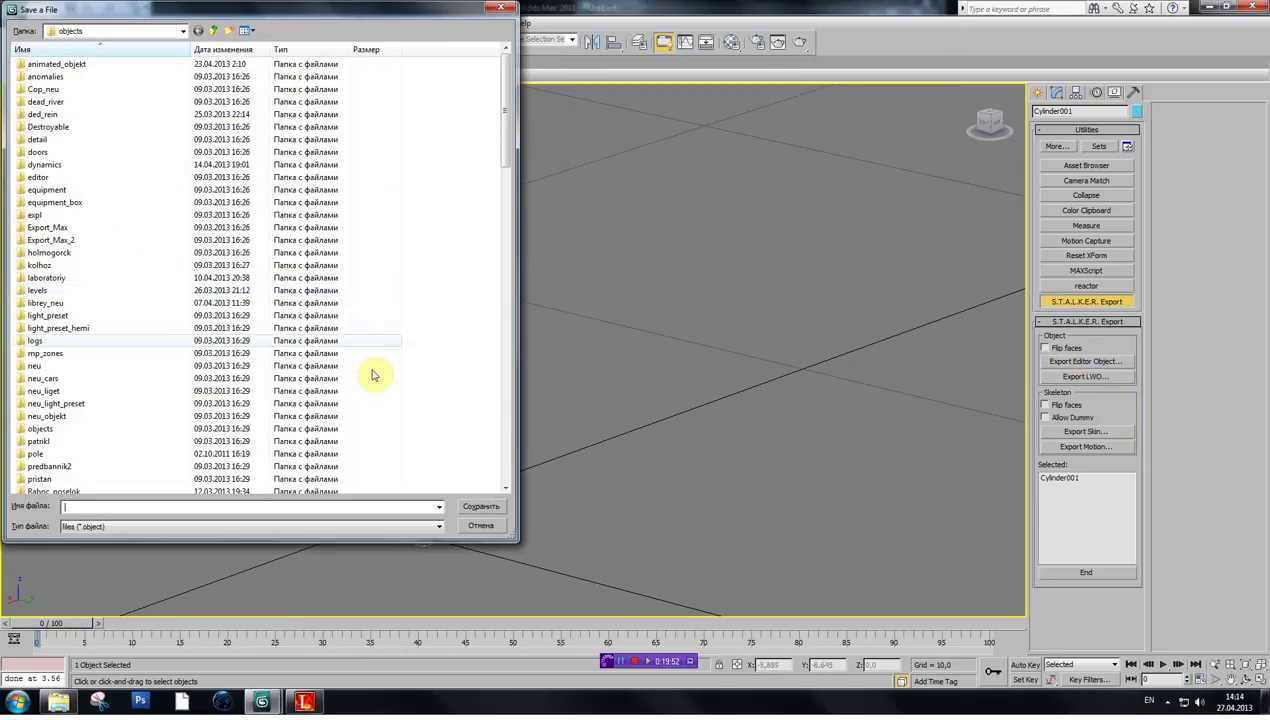
left_click(50, 453)
scroll(51, 445, "down", 3)
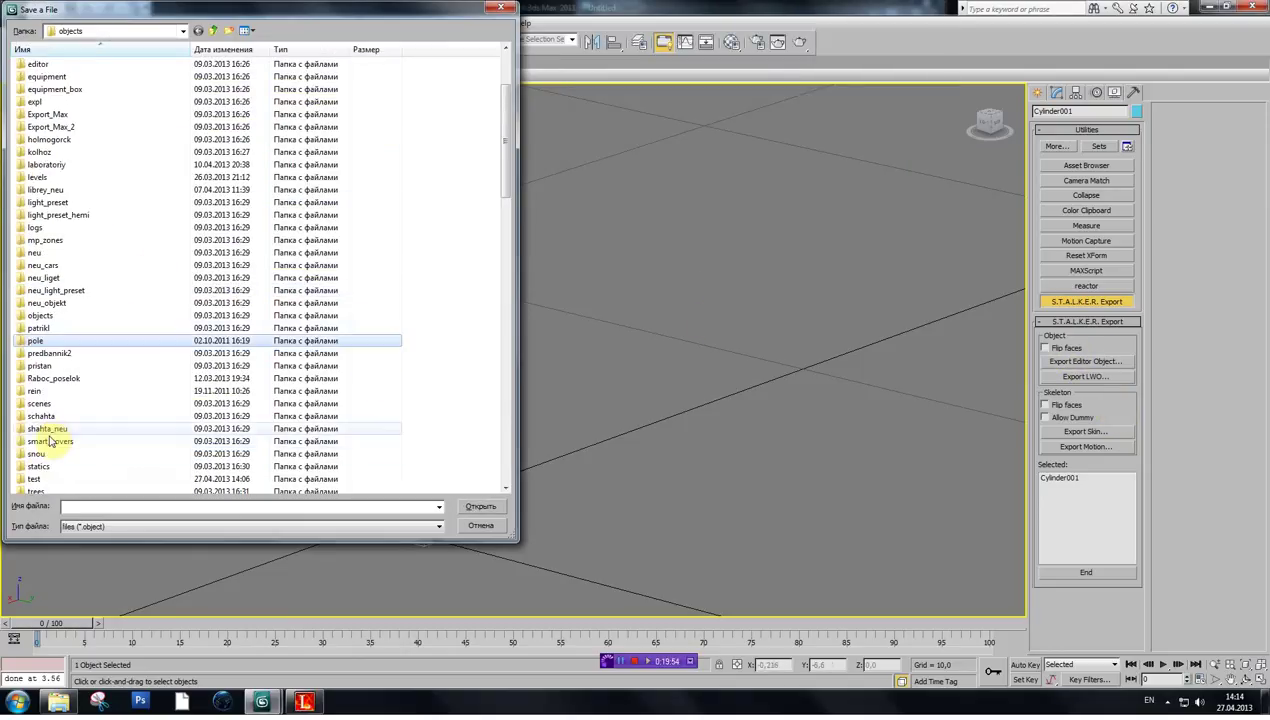
double_click(37, 478)
left_click(30, 77)
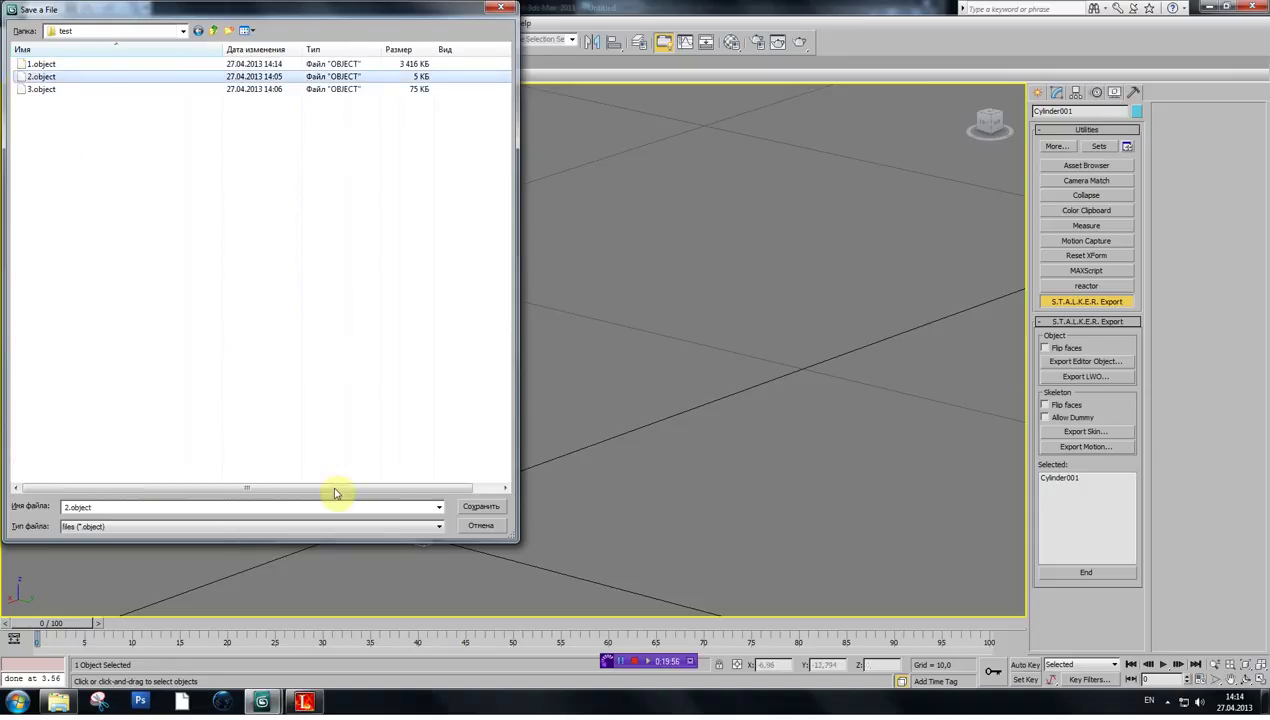
left_click(466, 511)
left_click(663, 354)
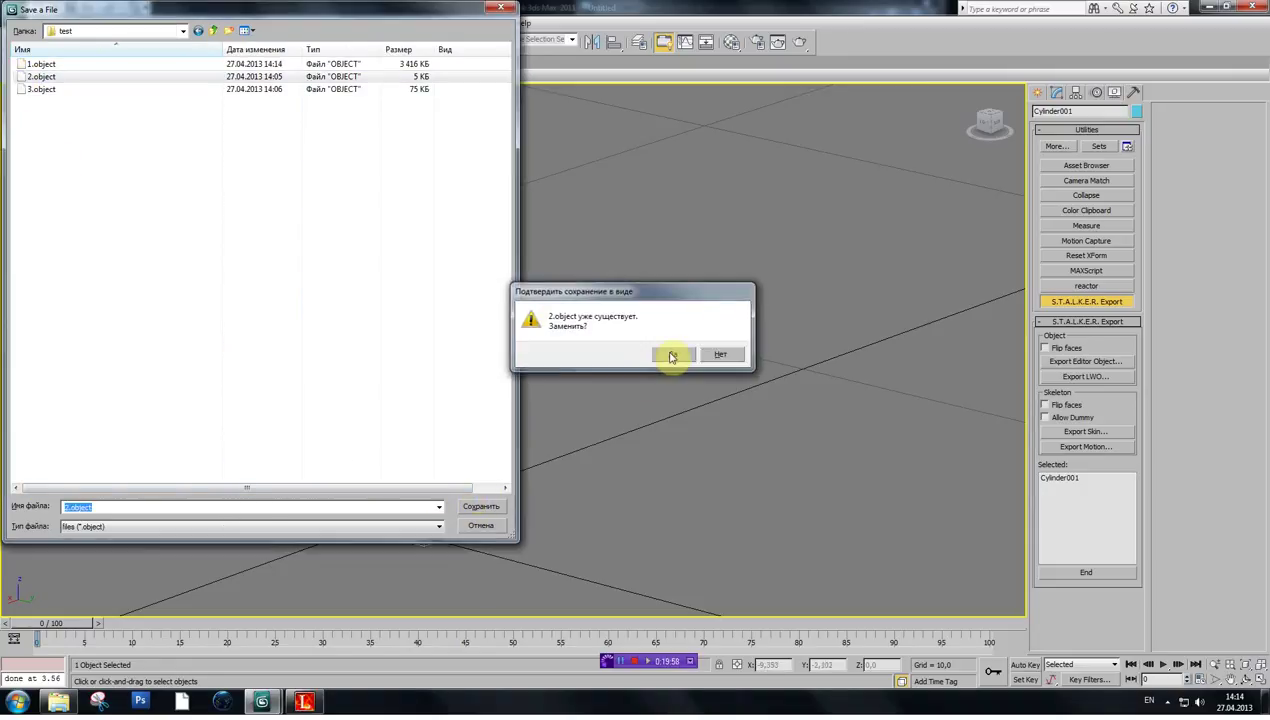
left_click(927, 10)
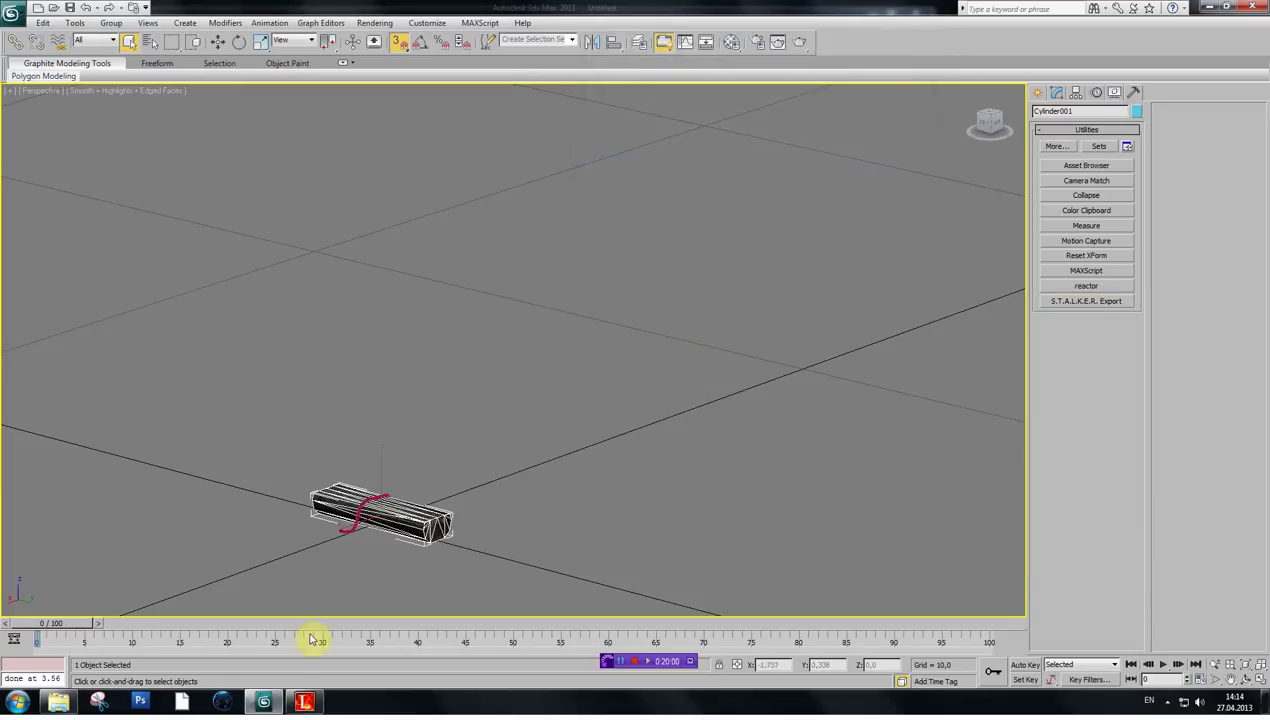
- Switch to the Level Editor and open the level file test_lait3.level
left_click(309, 703)
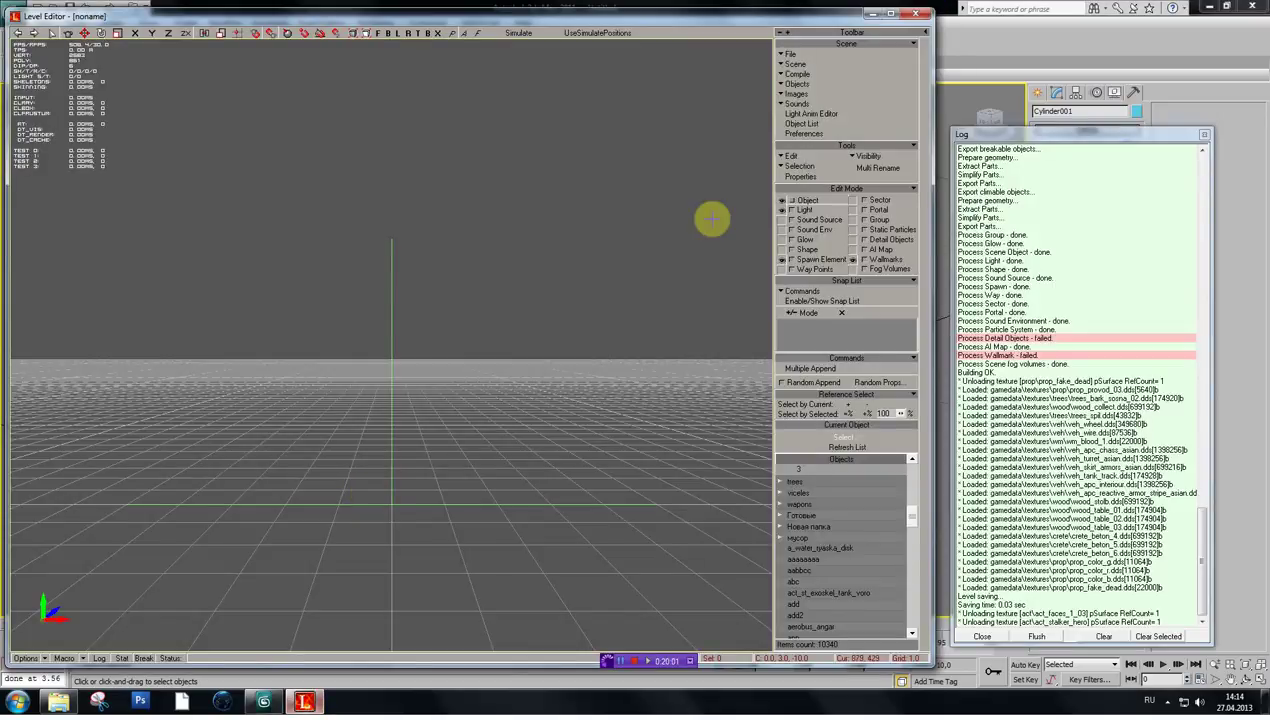
left_click(803, 55)
left_click(760, 68)
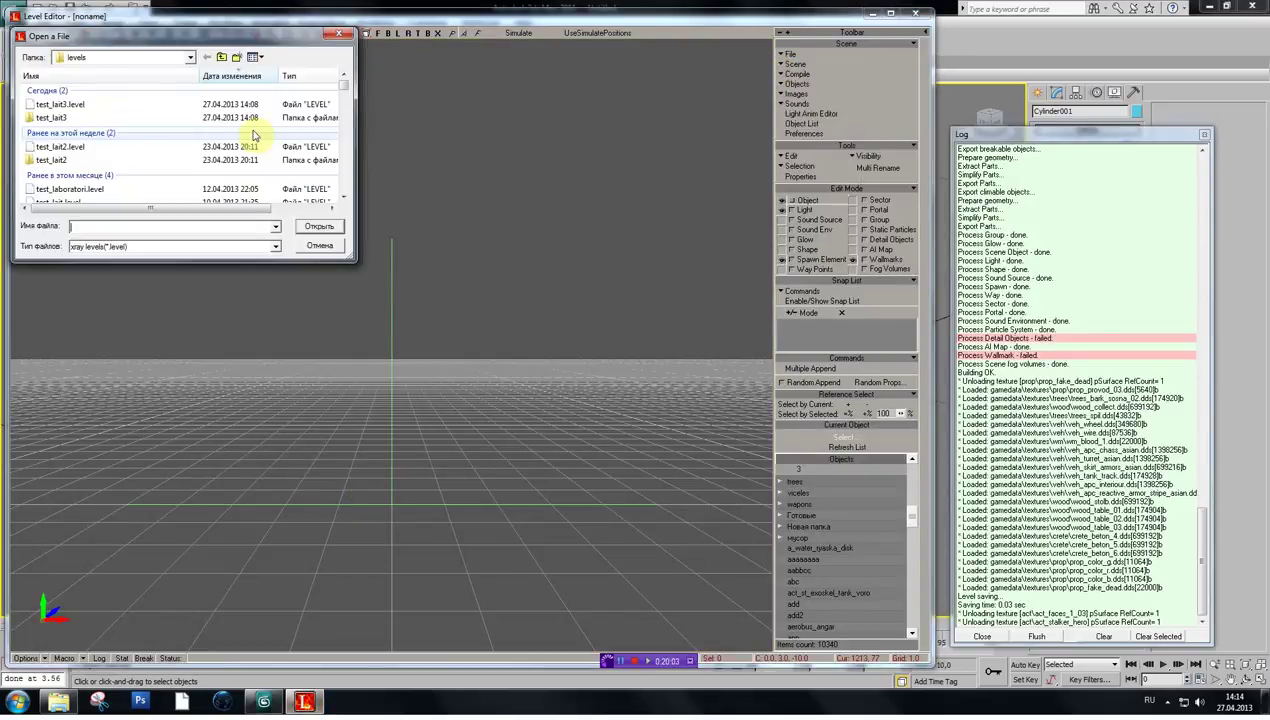
left_click(93, 106)
left_click(316, 226)
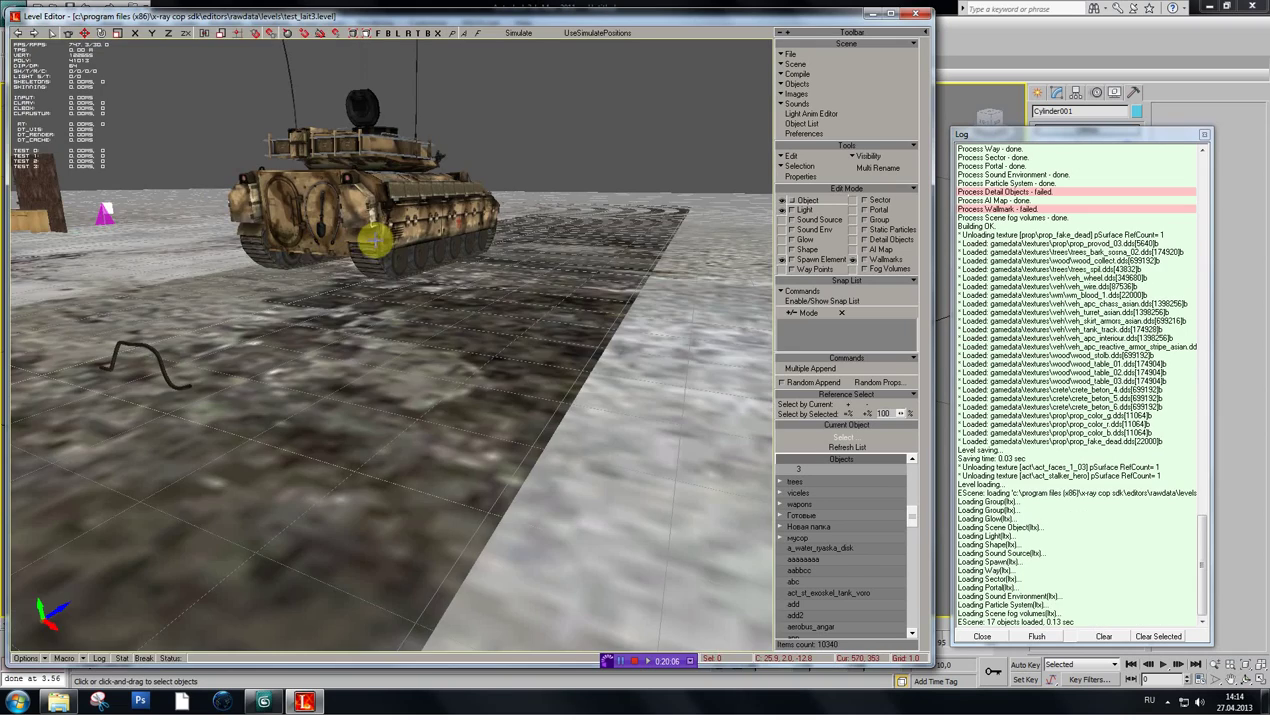
- Delete the old tank object from the level
left_click_drag(375, 230, 375, 228, "shift")
right_click_drag(375, 228, 448, 182, "shift")
left_click(472, 217)
key("Delete")
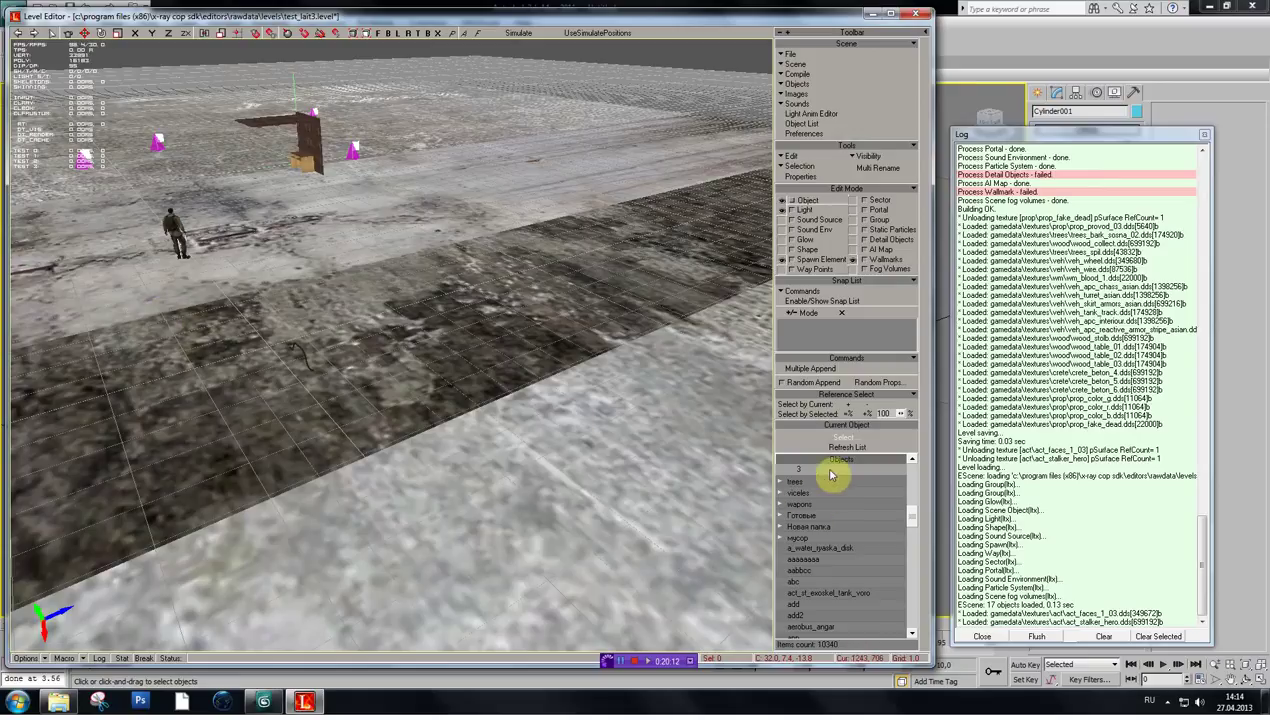
- Place object 1 from the test folder beside the cable and object 2 on the ground near the dark strip's edge
scroll(916, 519, "up", 2)
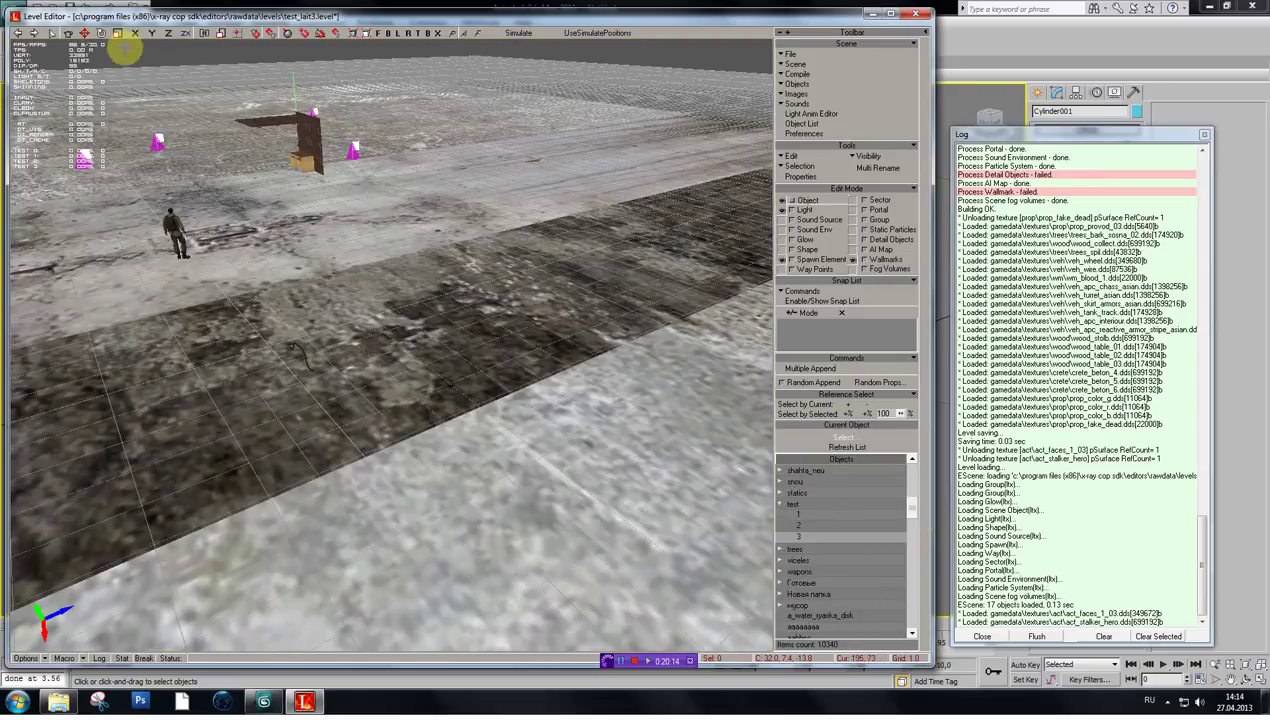
scroll(813, 606, "down", 2)
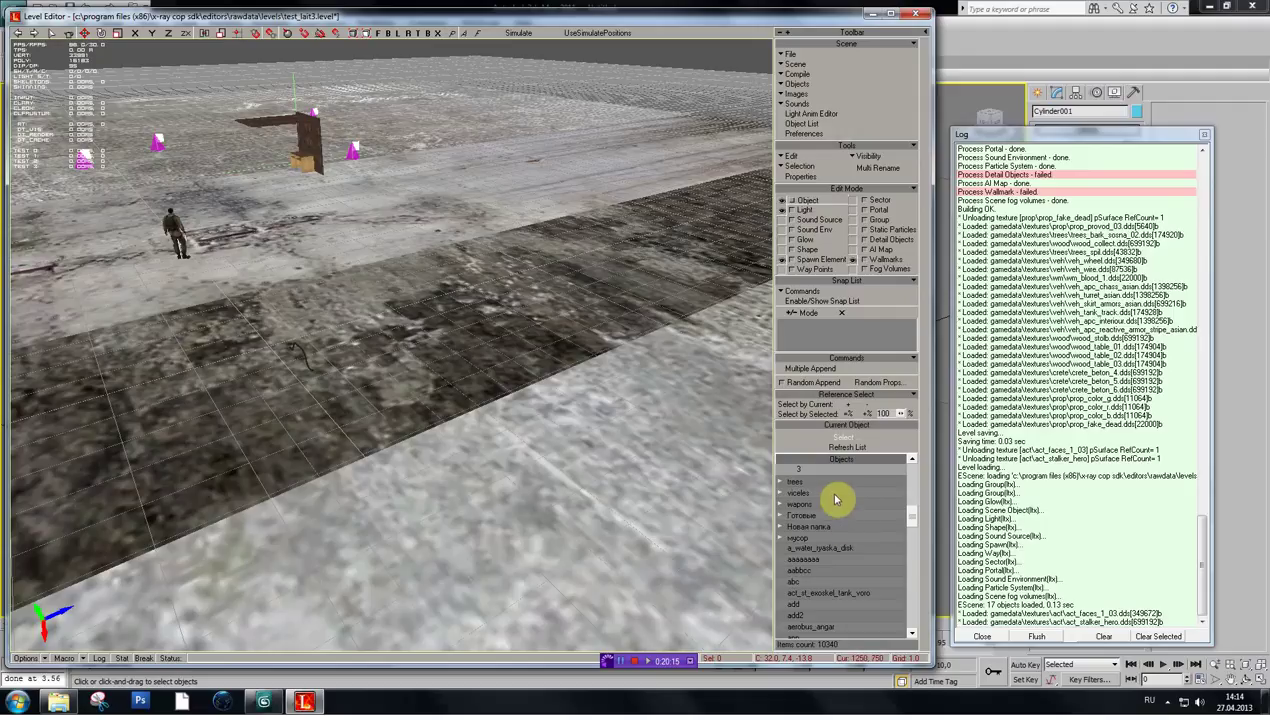
left_click_drag(911, 518, 918, 504)
scroll(814, 560, "down", 3)
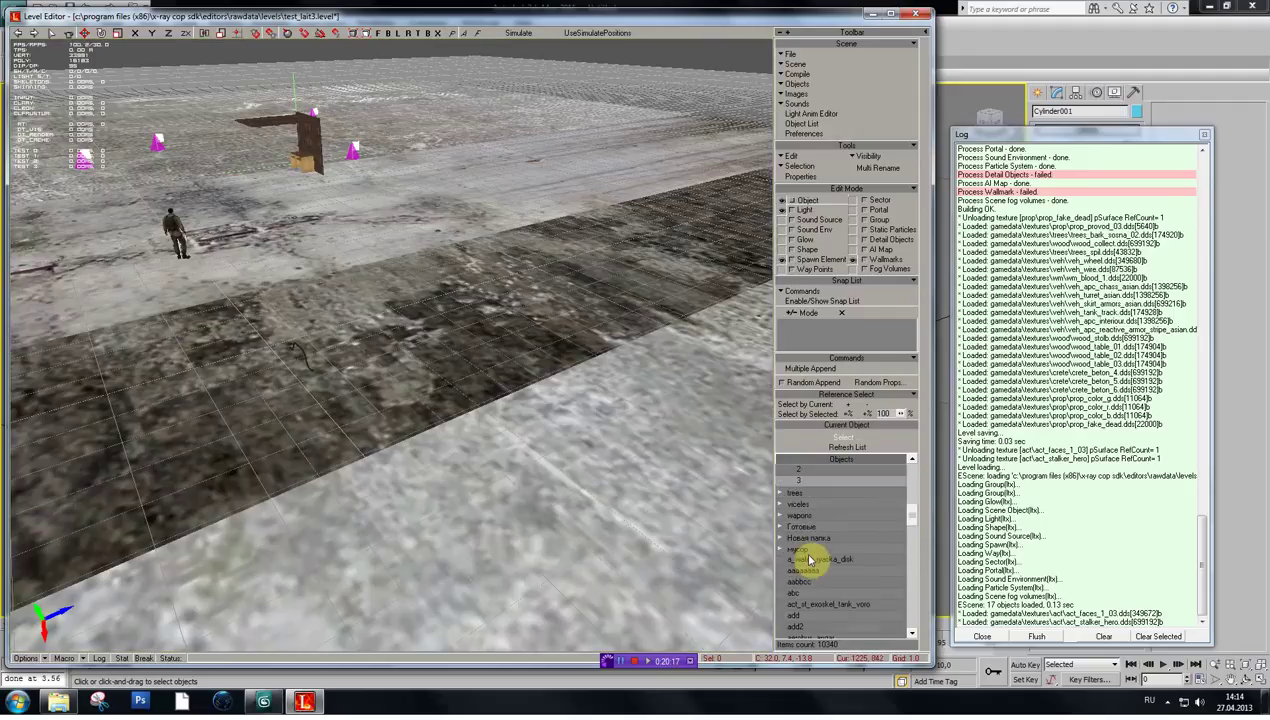
scroll(805, 498, "up", 1)
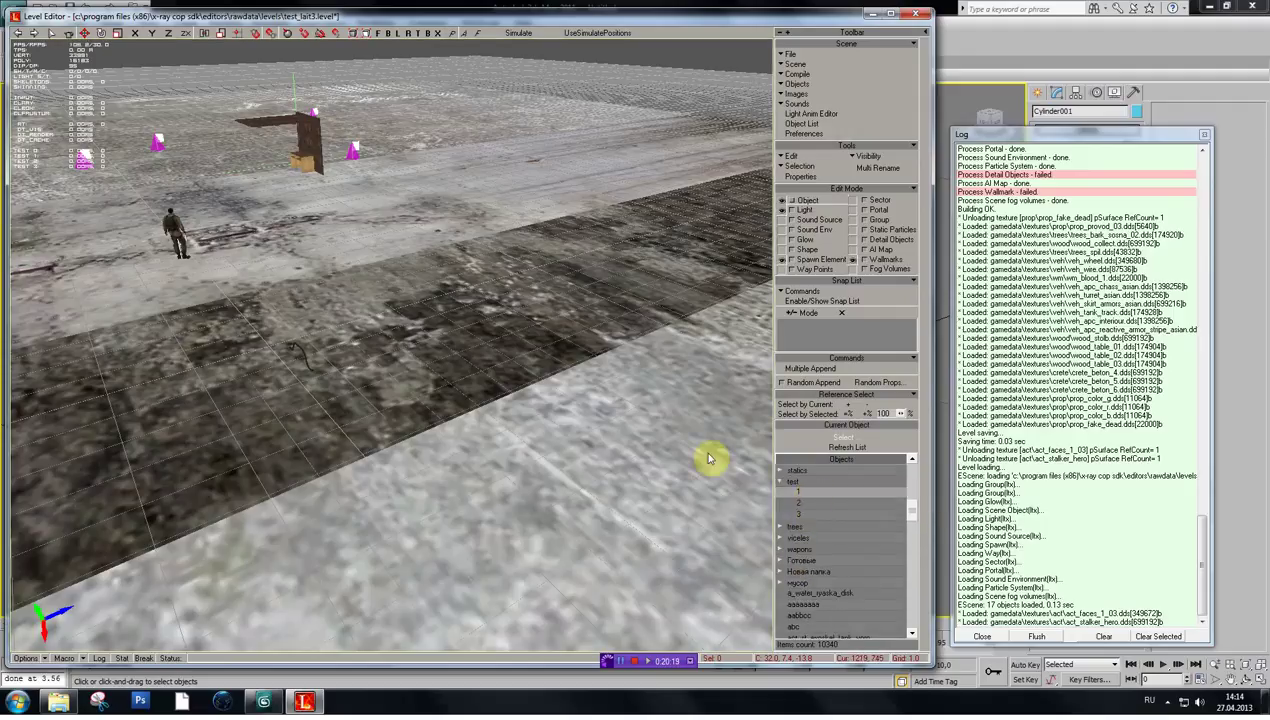
left_click(289, 309)
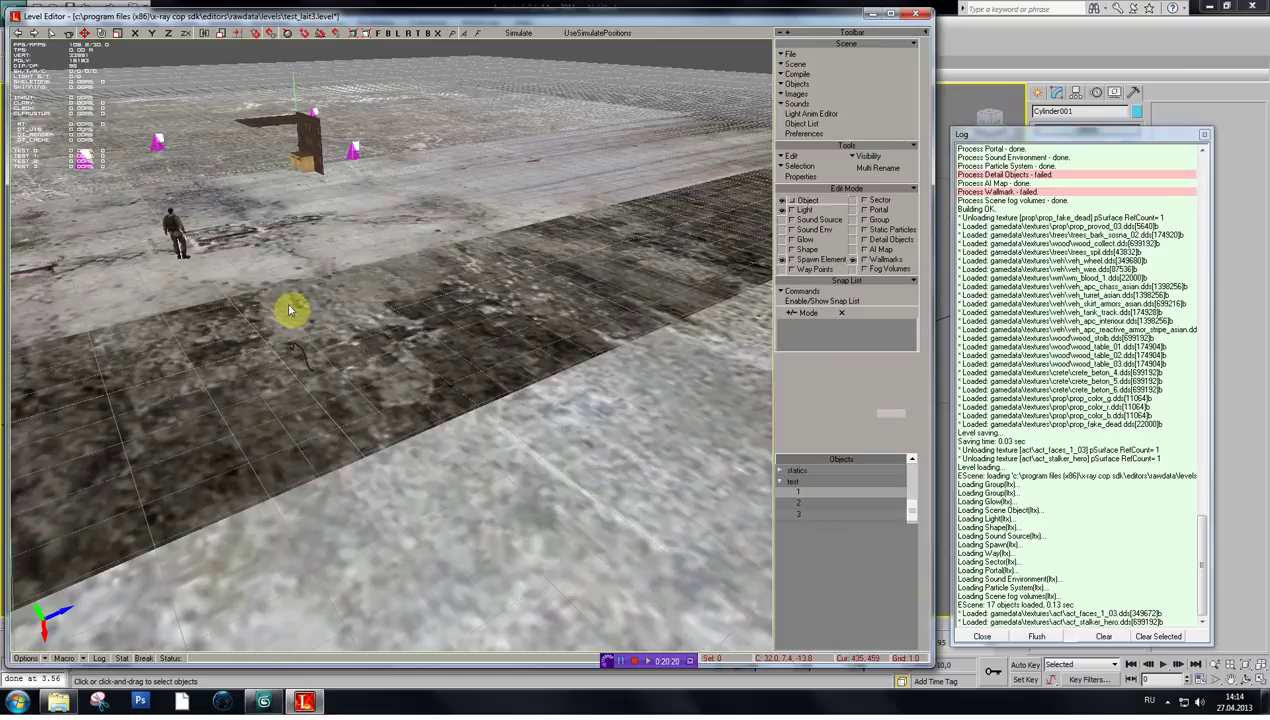
left_click(809, 503)
left_click(641, 310)
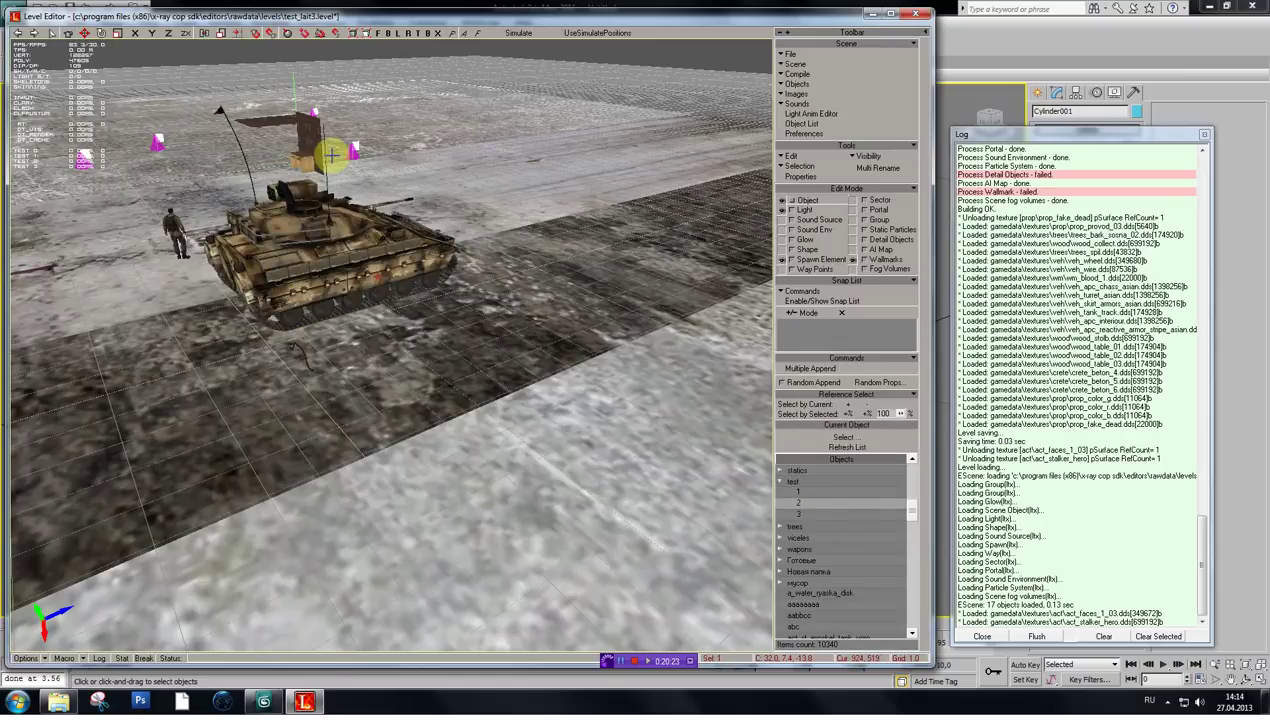
left_click(598, 371)
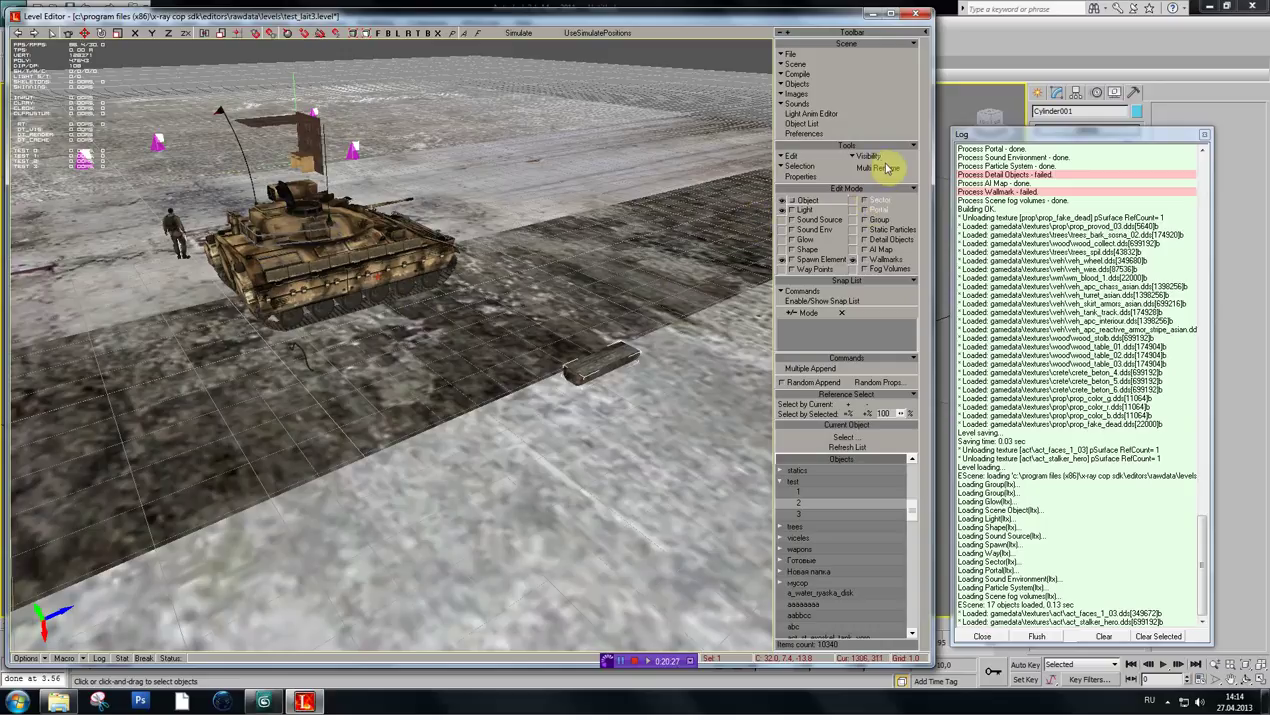
- Try to create a default sector for the level
left_click(879, 203)
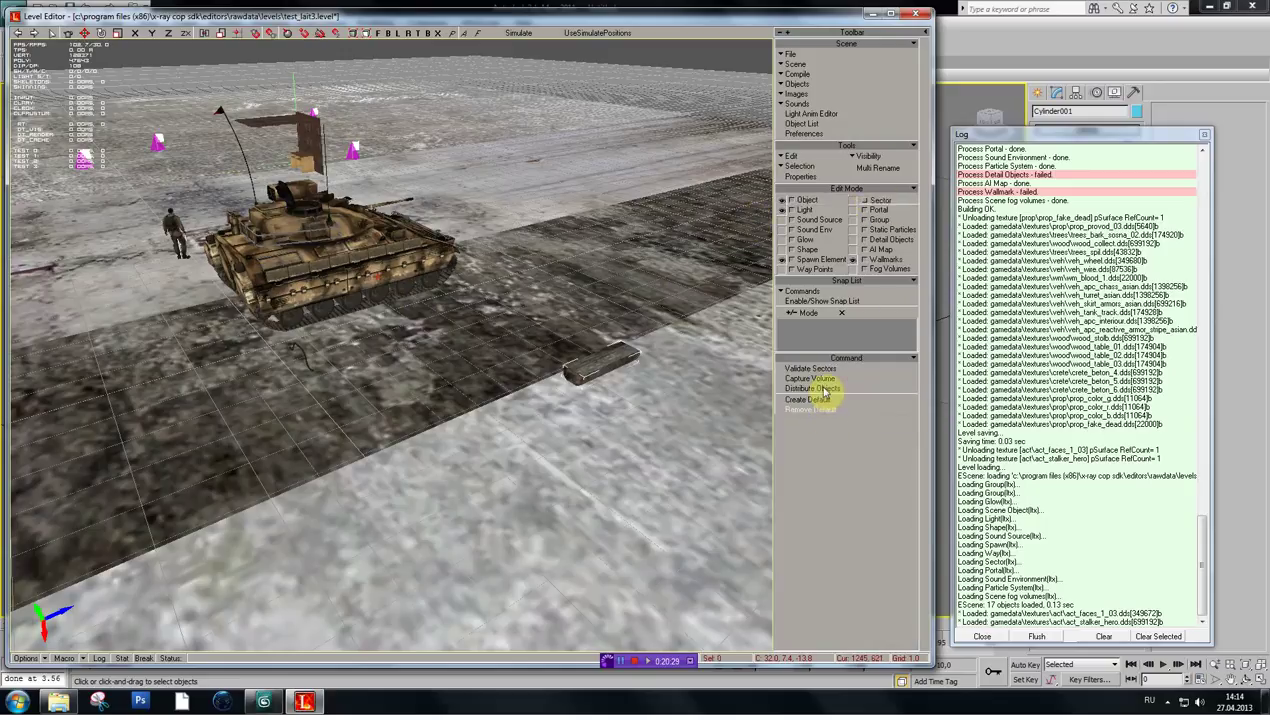
left_click(819, 401)
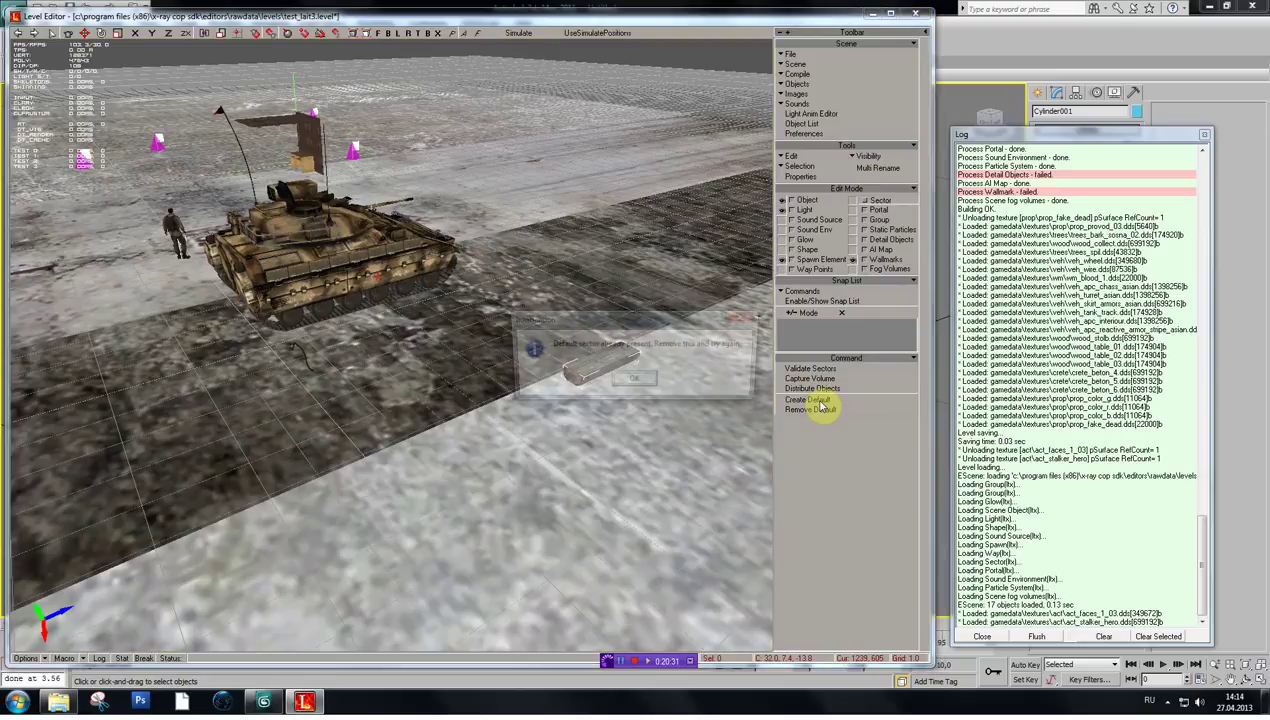
left_click(634, 381)
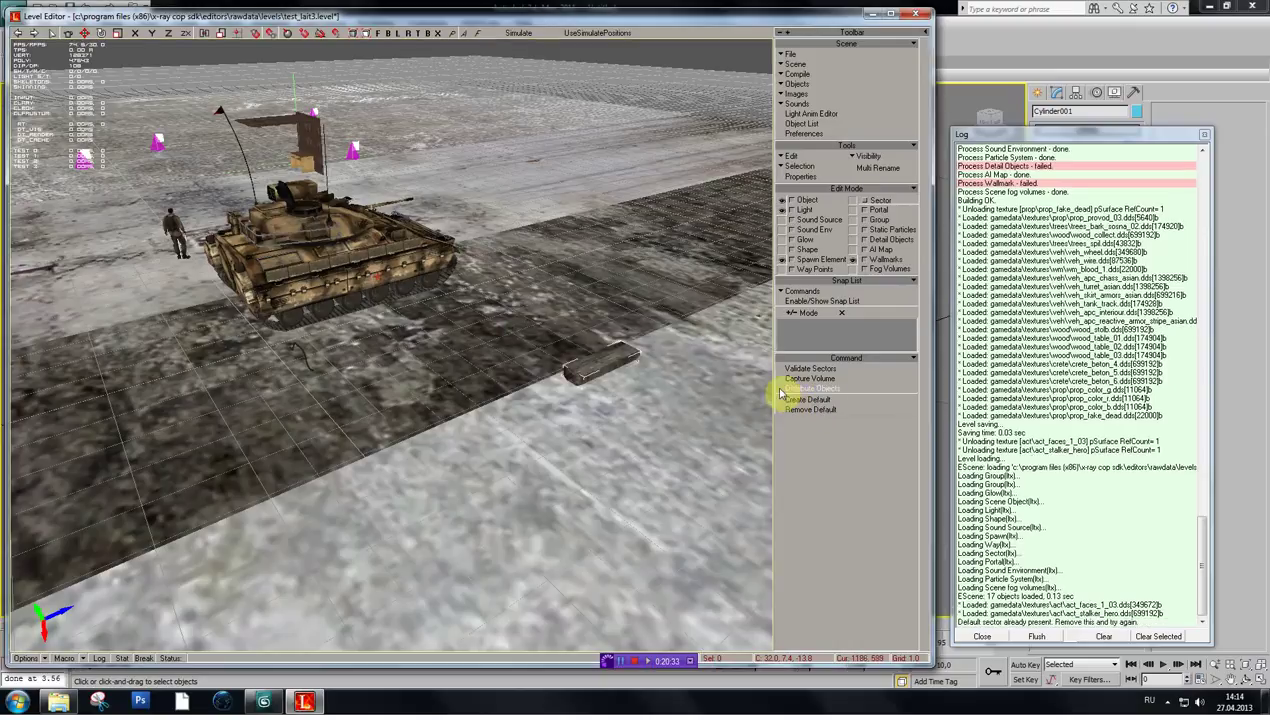
left_click(805, 404)
- Build the level and examine the problem edges marked on the tank and the wooden beam
mouse_move(419, 167)
left_mouse_down("shift")
mouse_move(455, 185)
mouse_move(419, 167)
left_mouse_up("shift")
left_click(799, 75)
left_click(768, 85)
left_click(598, 386)
left_click(640, 387)
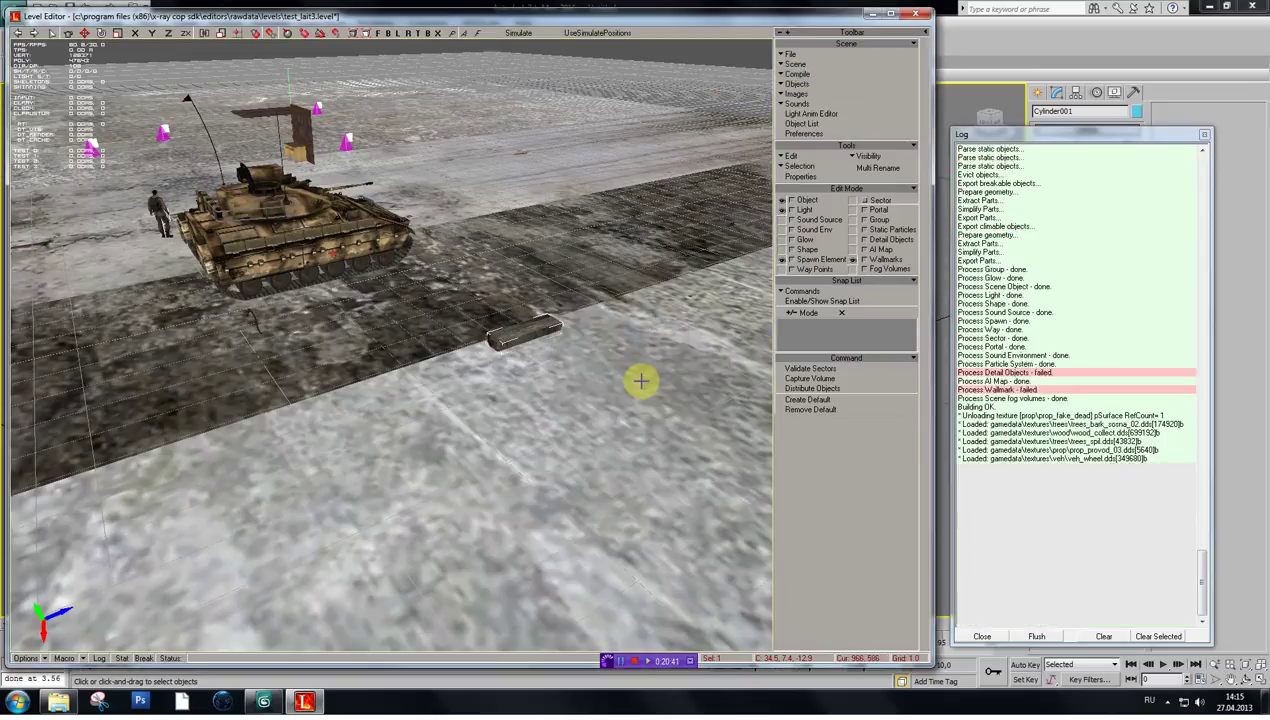
left_click_drag(580, 394, 620, 340, "shift")
left_click_drag(515, 455, 485, 530, "shift")
left_click_drag(506, 423, 510, 385, "shift")
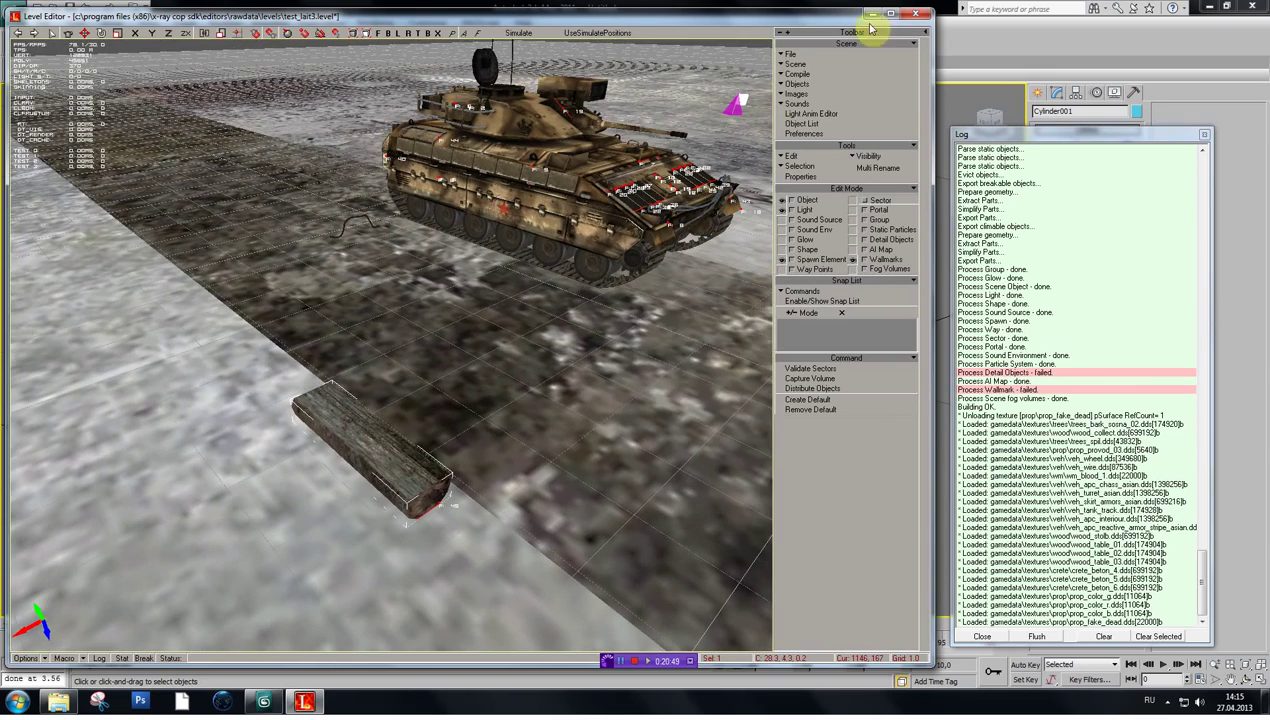
- Close the Level Editor without saving the level and restart it with !LevelEditor.cmd from the editors folder
left_click(922, 14)
left_click(636, 381)
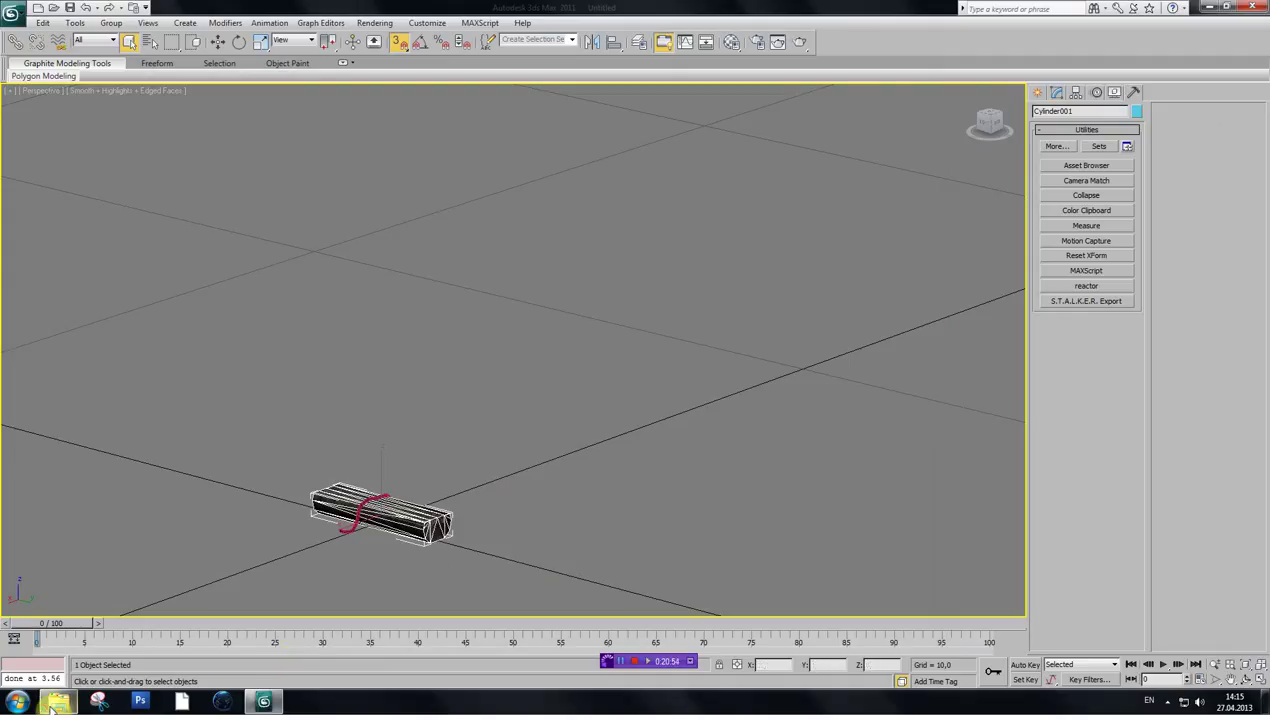
left_click(55, 702)
scroll(505, 335, "up", 3)
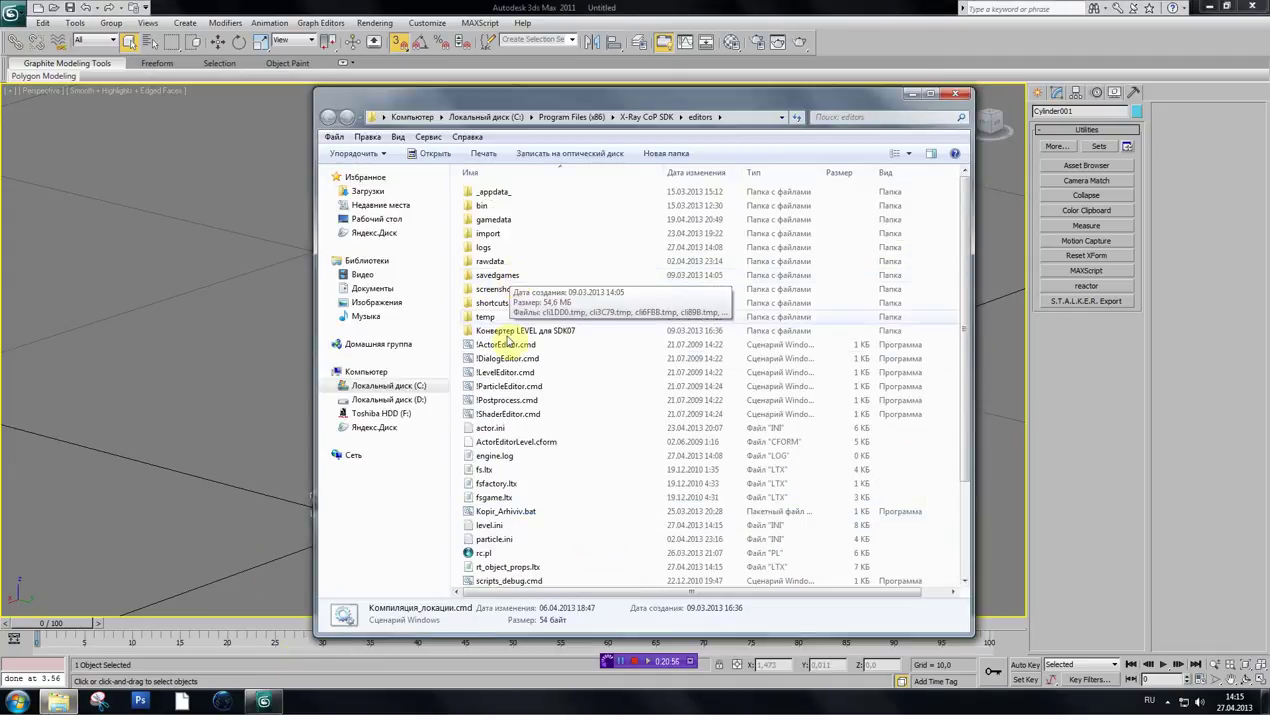
left_click(511, 373)
left_click(511, 373)
left_click(908, 95)
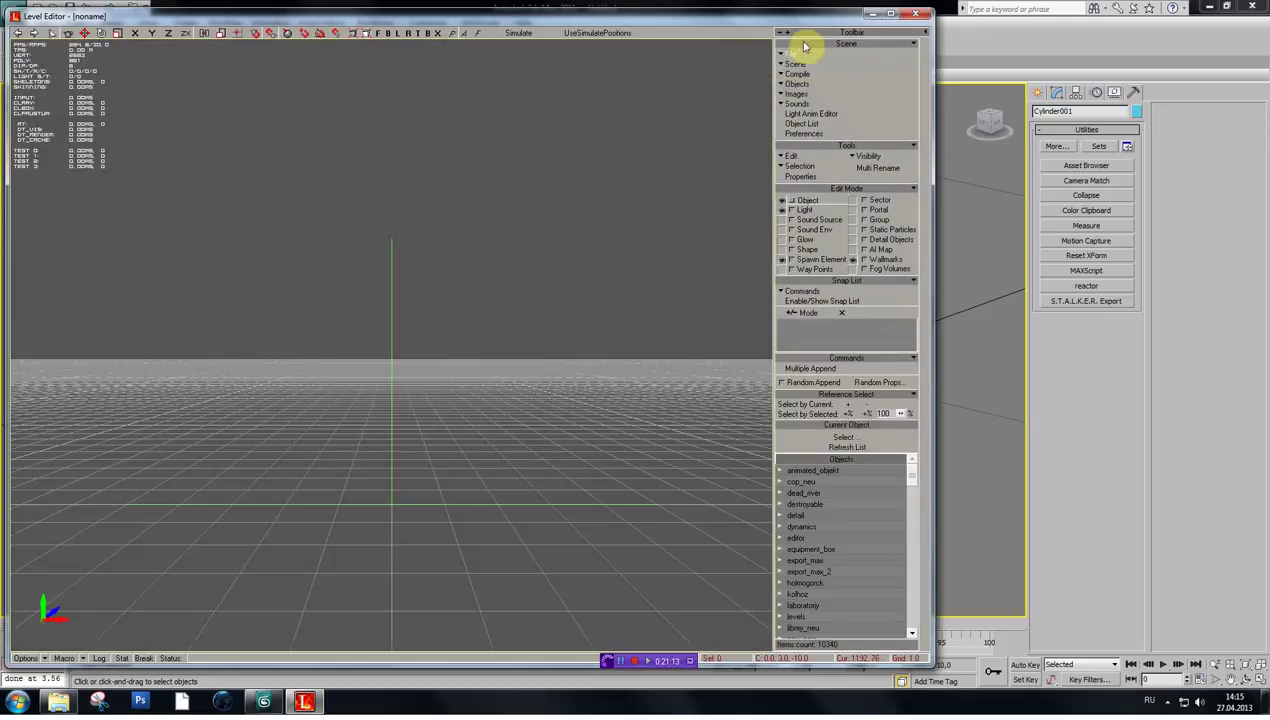
- Open the level file test_lait3.level in the restarted editor
left_click(802, 46)
left_click(770, 72)
left_click(89, 105)
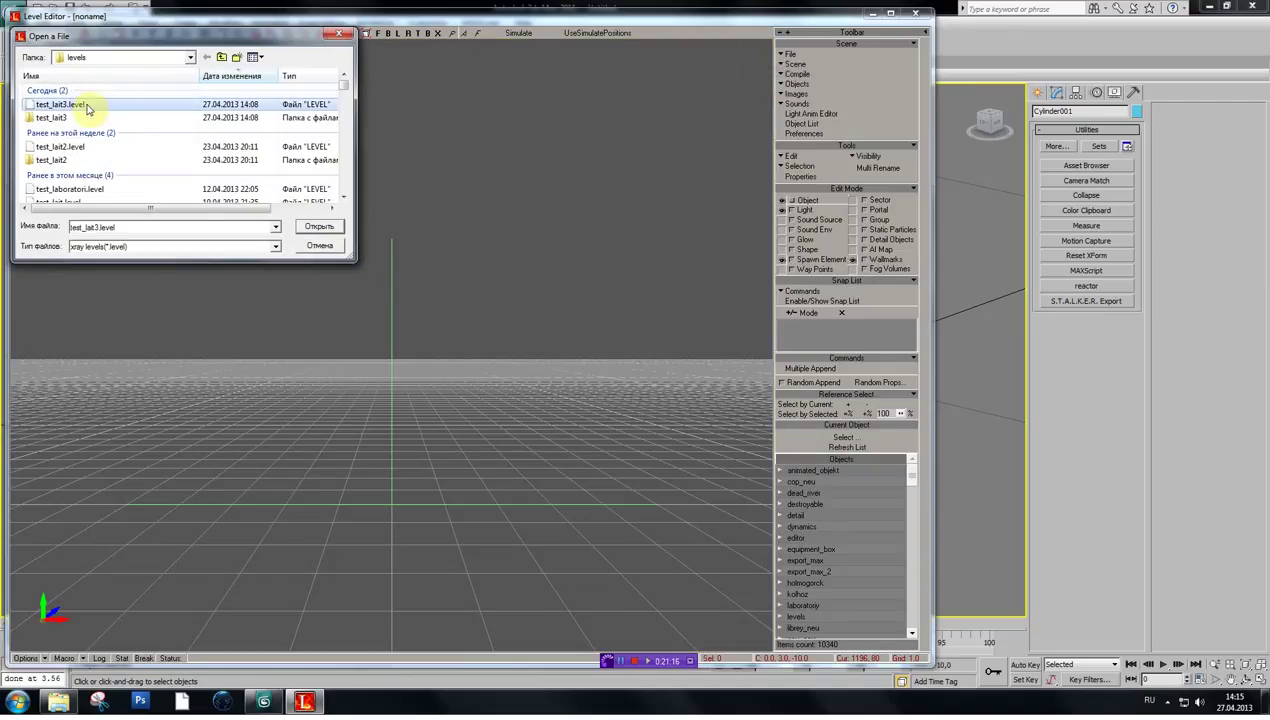
left_click(312, 229)
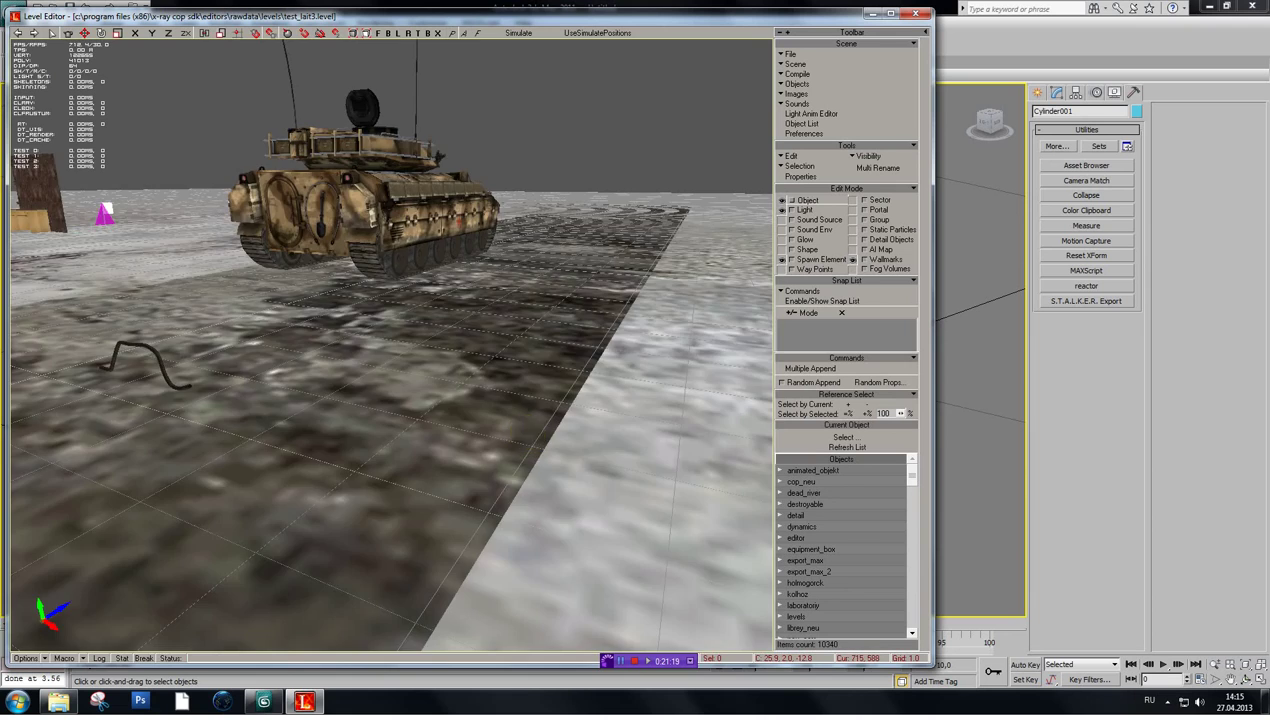
- Build the test_lait3 level and close the build result message
left_click_drag(495, 402, 487, 350, "shift")
left_click(797, 58)
left_click(797, 25)
left_click(795, 79)
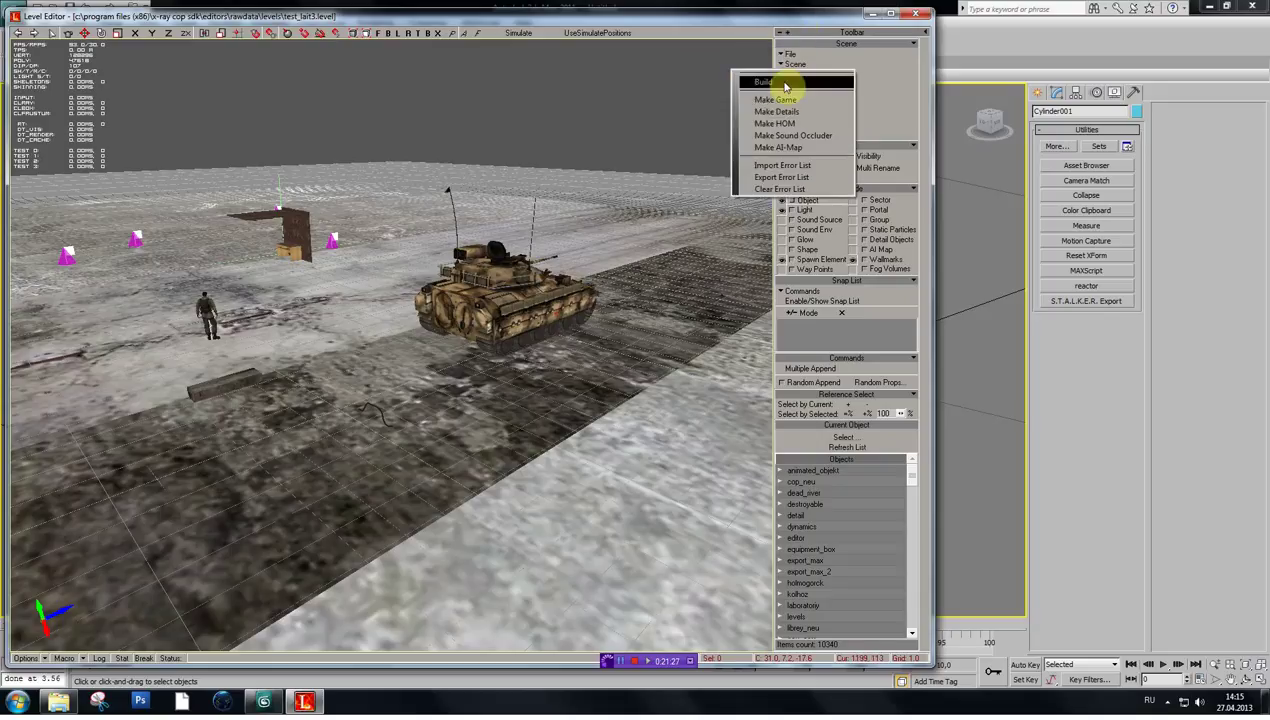
left_click(782, 85)
left_click(598, 378)
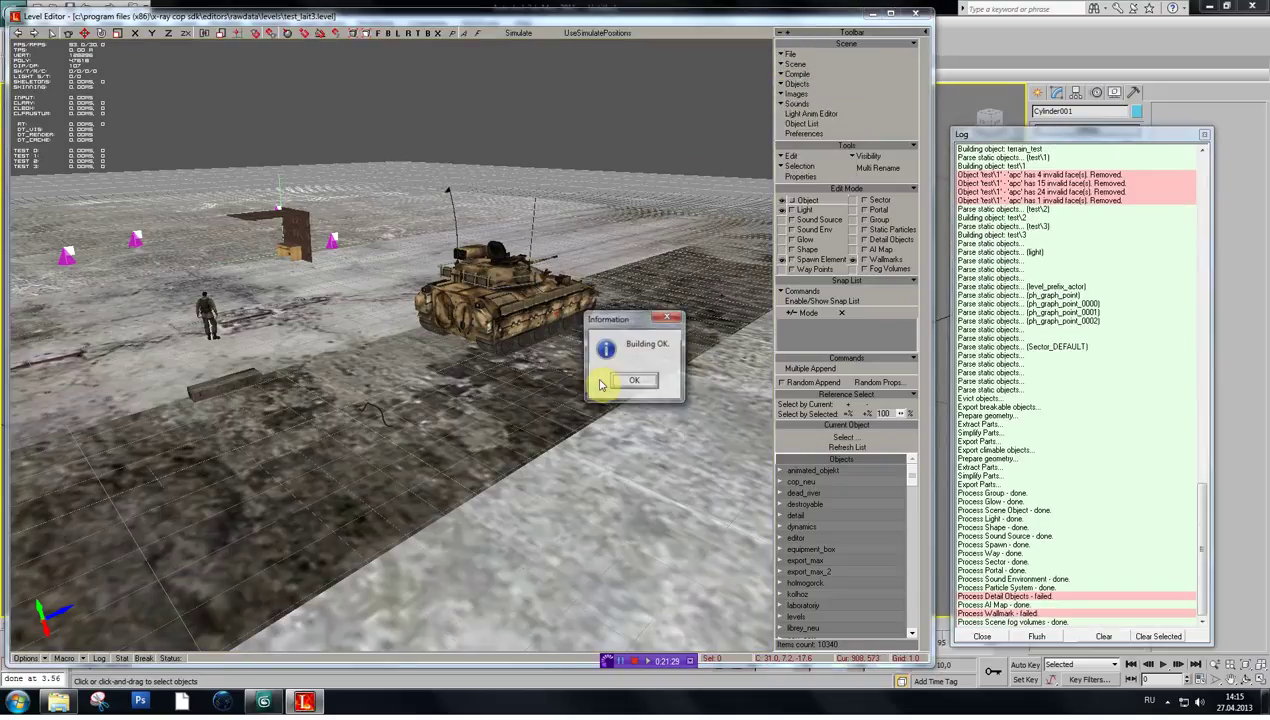
left_click(630, 381)
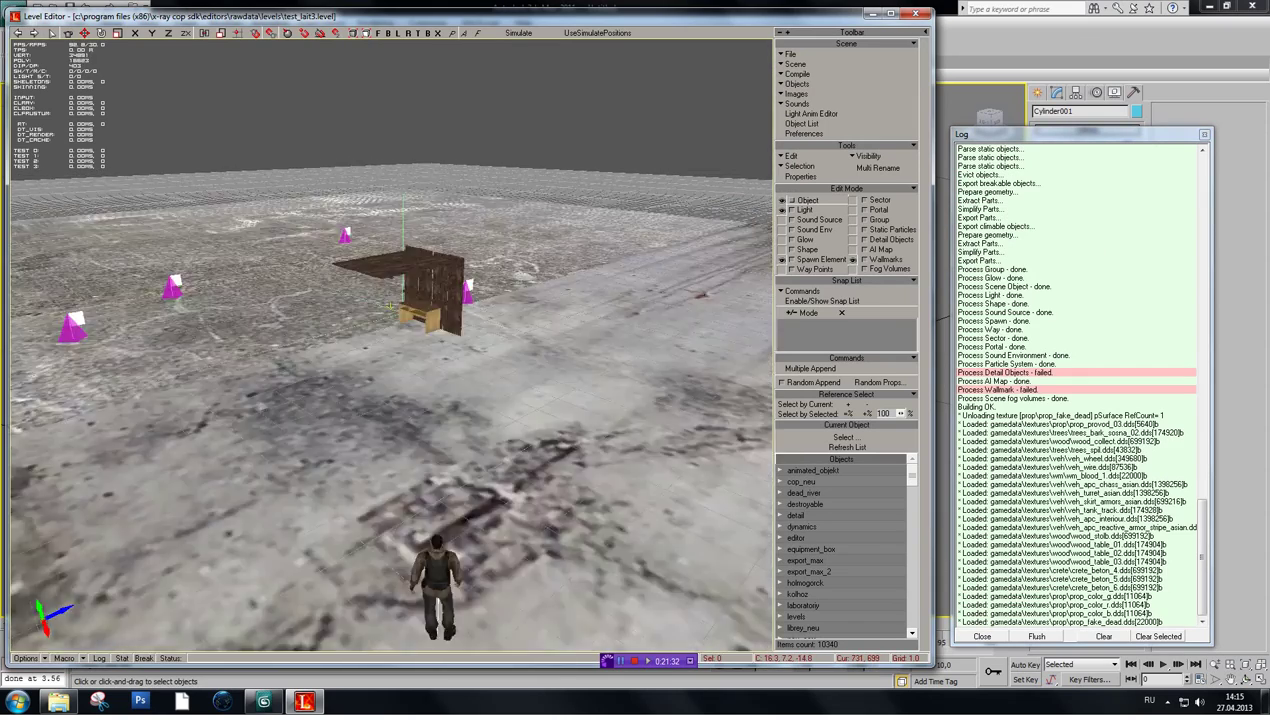
- Examine the wooden beam and the tank's turret and hull for edges marked by the build
left_click_drag(493, 502, 486, 442, "shift")
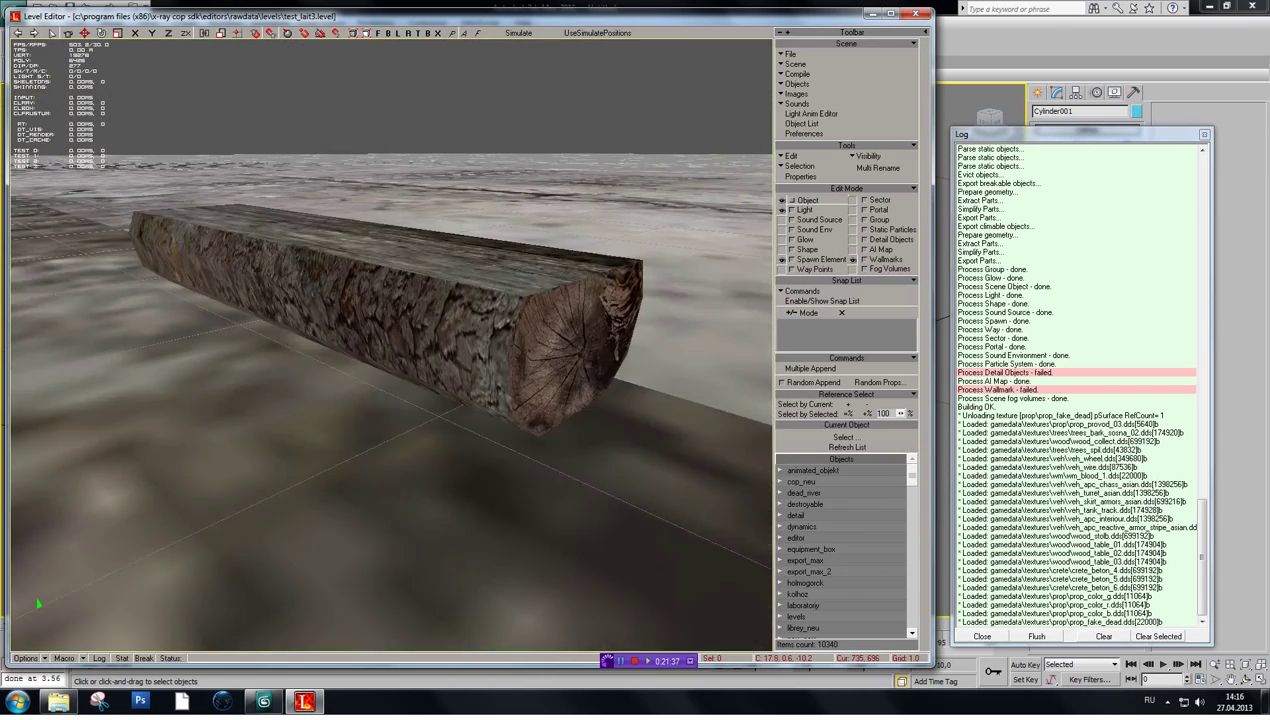
right_click_drag(486, 442, 488, 441, "shift")
left_click_drag(488, 441, 488, 440, "shift")
right_click_drag(488, 440, 489, 439, "shift")
left_click_drag(486, 440, 522, 468, "shift")
left_click_drag(444, 384, 420, 224, "shift")
left_click_drag(385, 288, 400, 296, "shift")
left_click(791, 77)
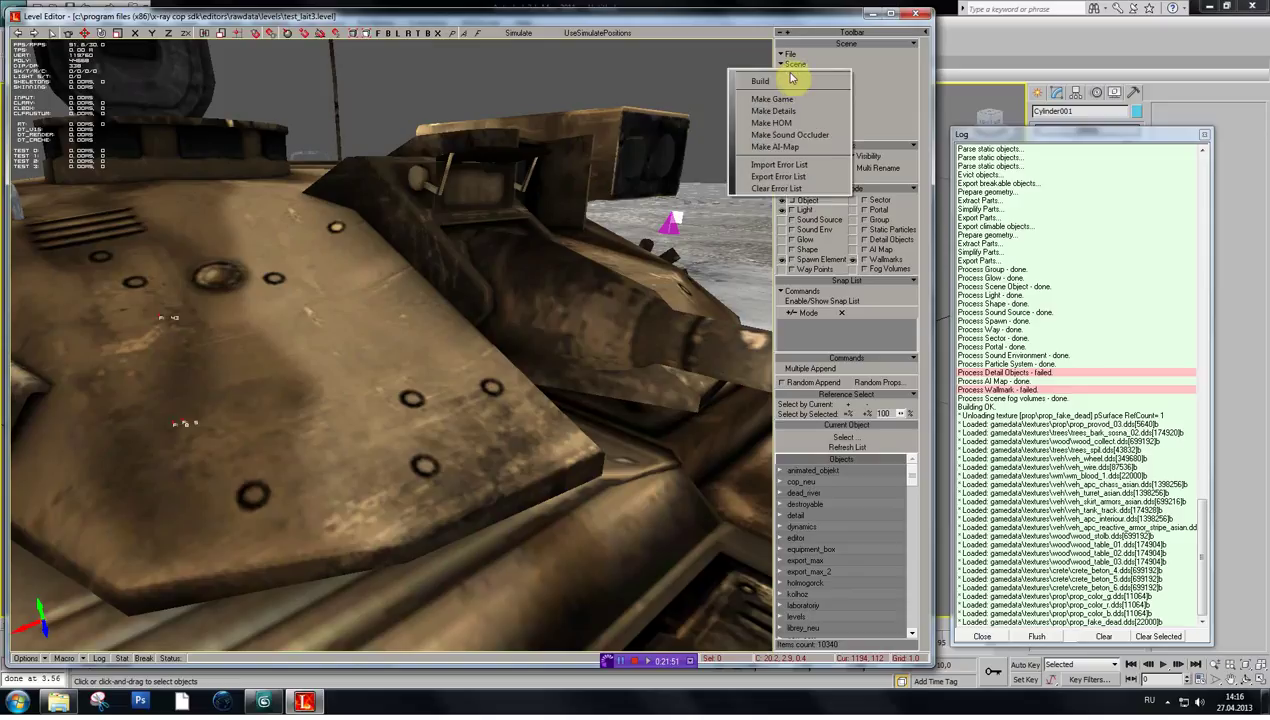
left_click(784, 19)
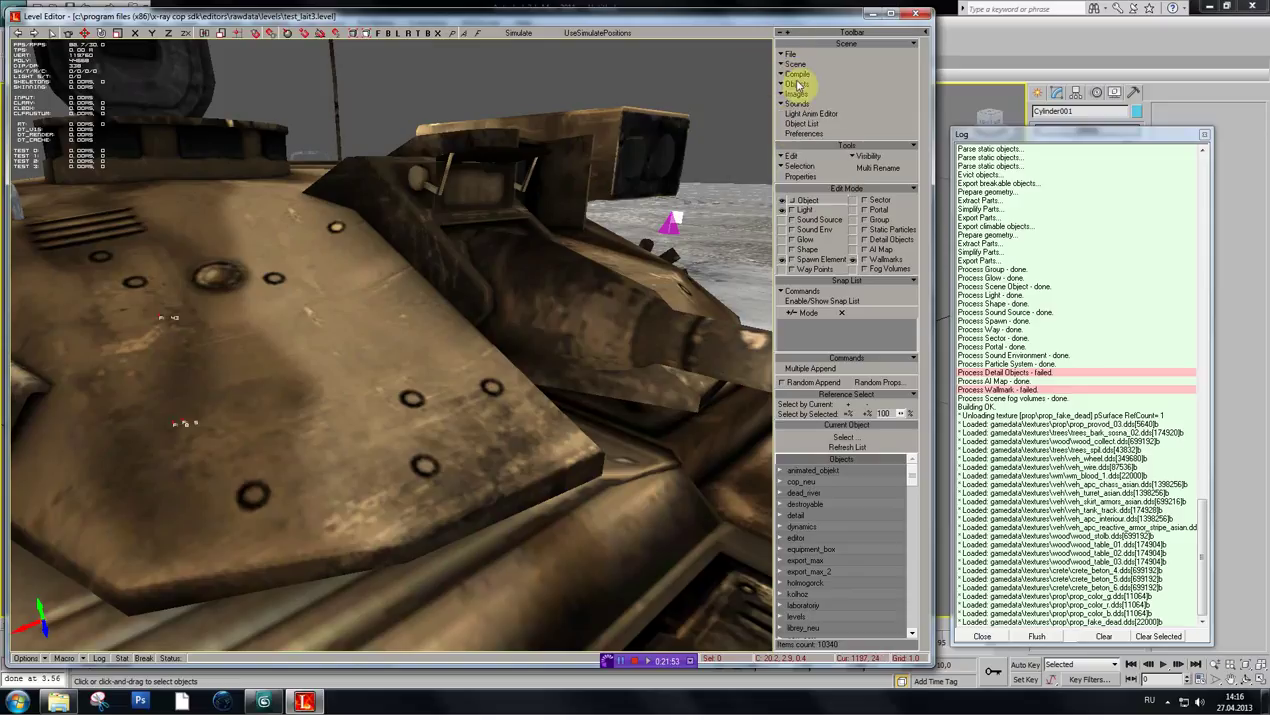
left_click_drag(447, 268, 715, 3, "shift")
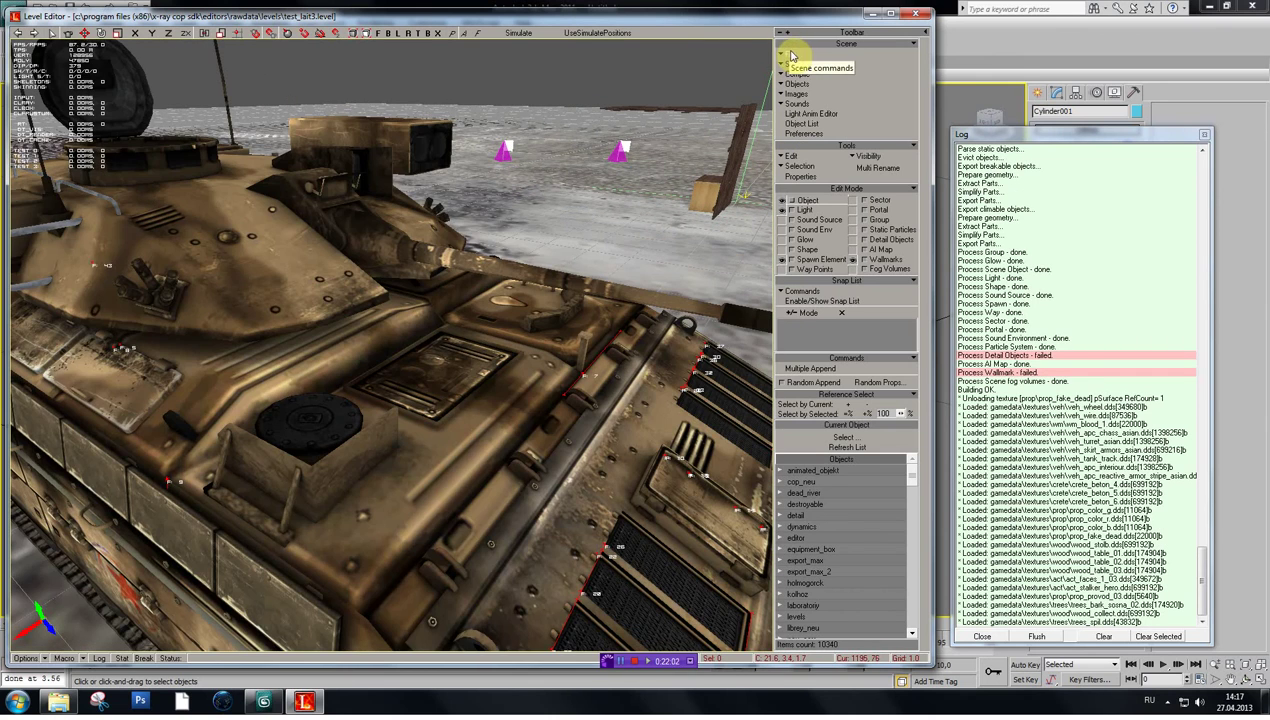
- Clear the level scene in the Level Editor
left_click(791, 55)
left_click(785, 58)
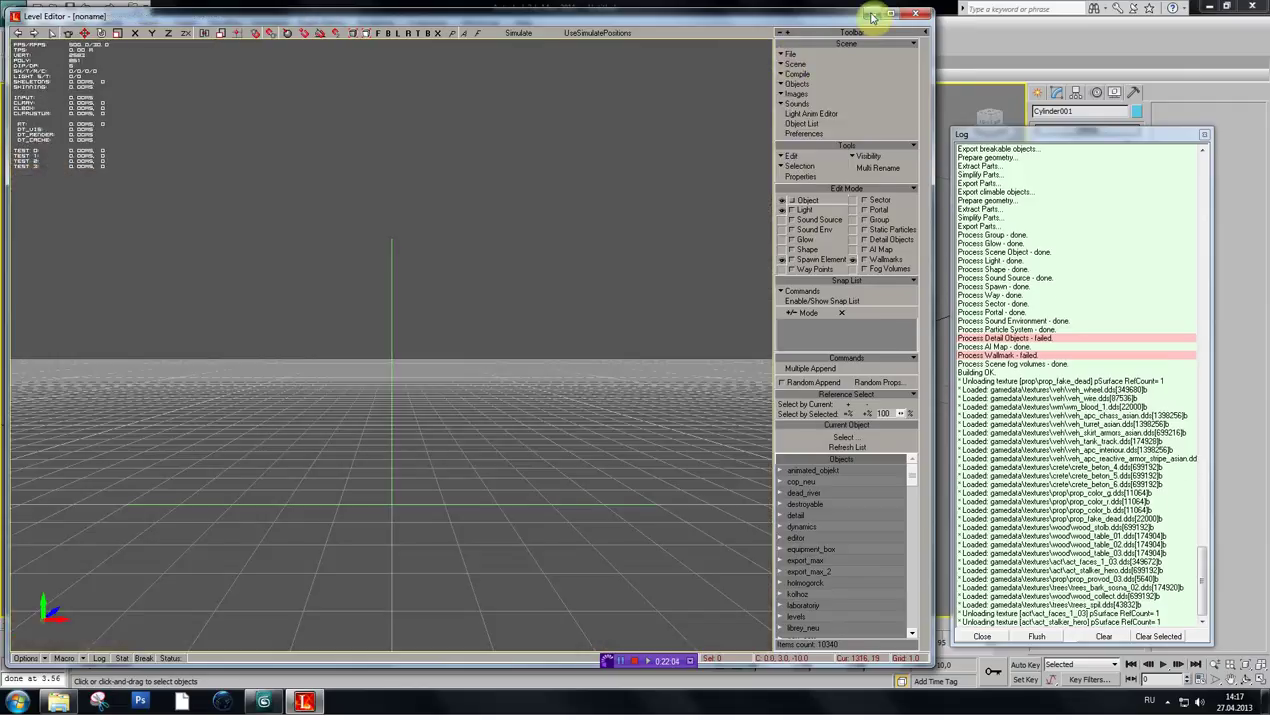
- Launch the level compiler with Компиляция_локации.cmd from the editors folder, then close it during compilation
left_click(869, 14)
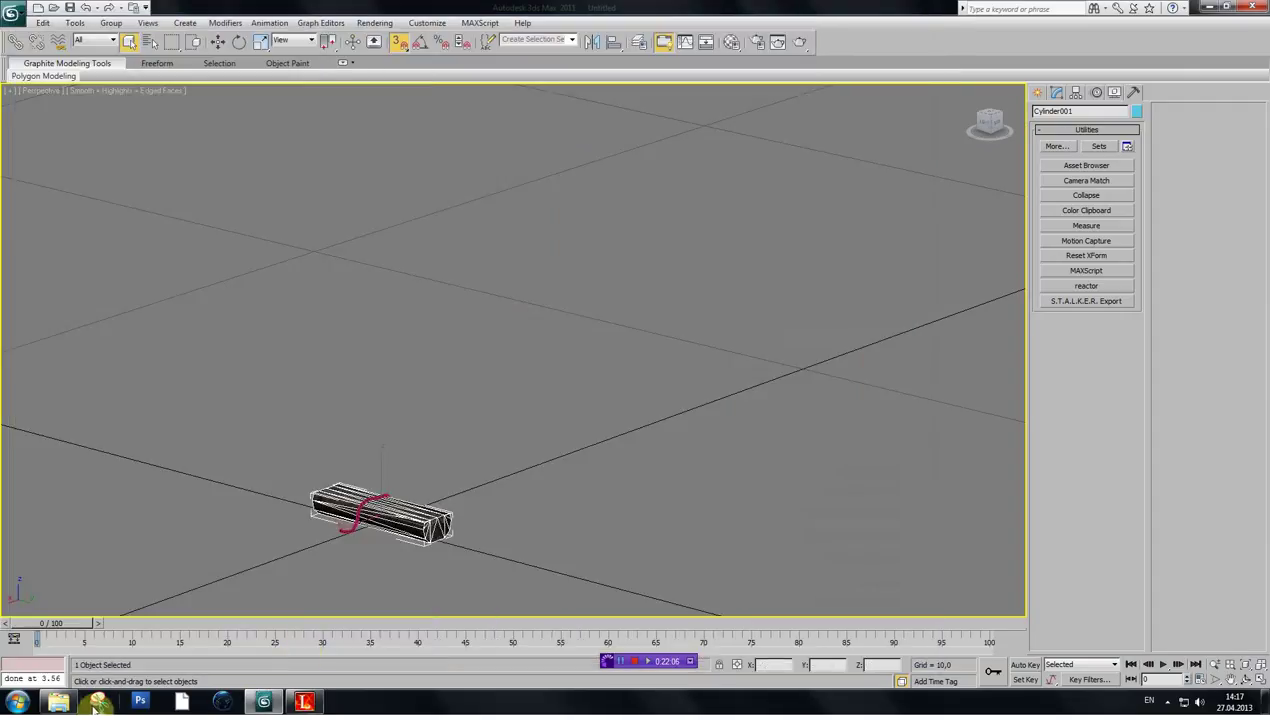
left_click(60, 702)
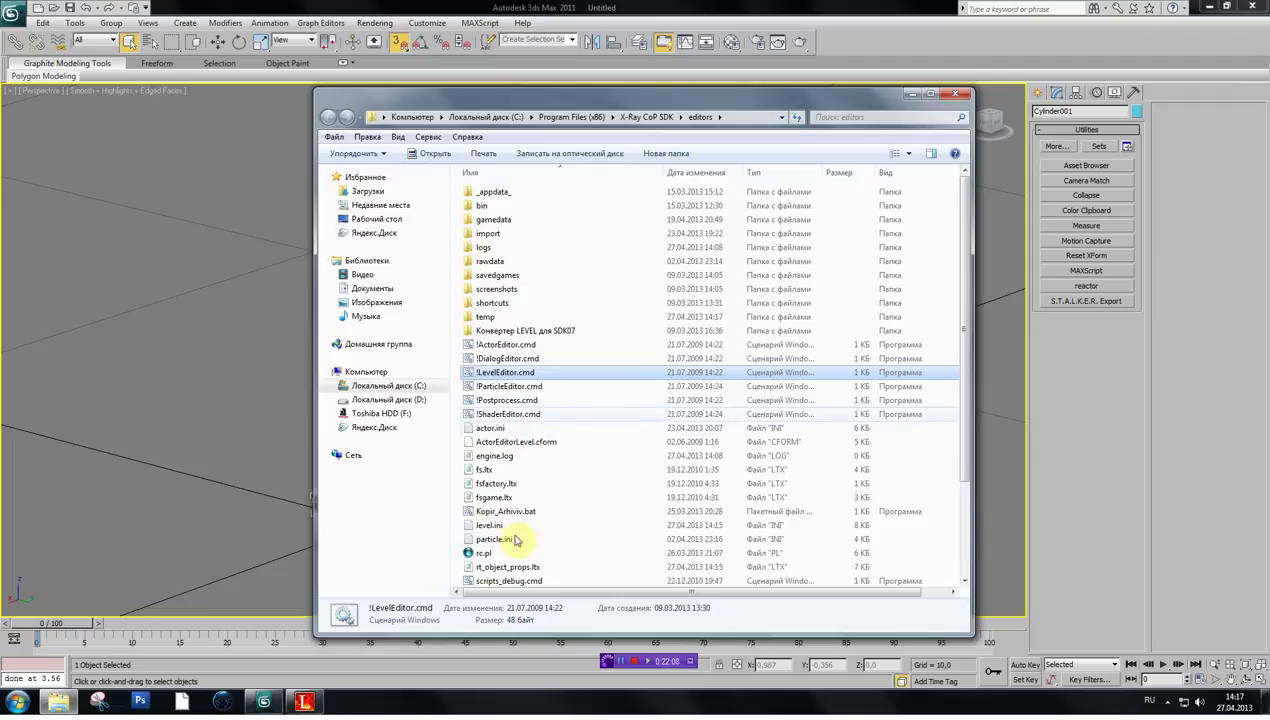
scroll(500, 550, "down", 3)
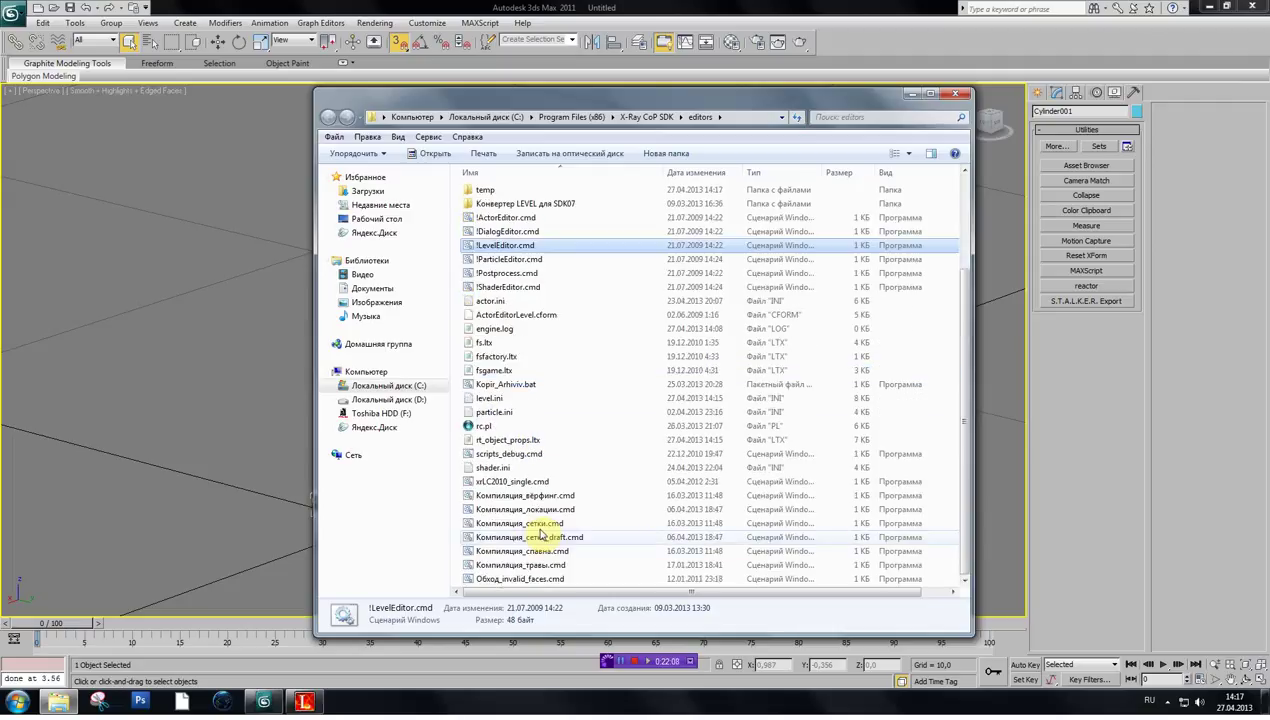
double_click(521, 511)
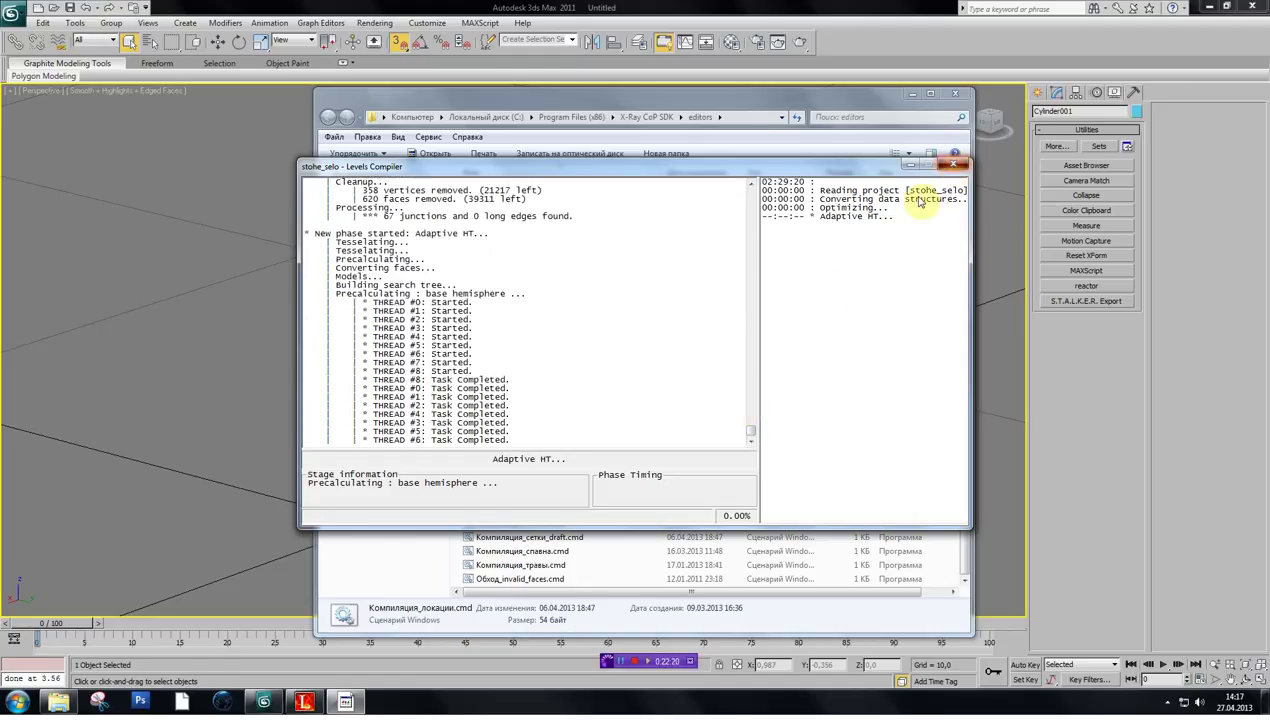
left_click(952, 166)
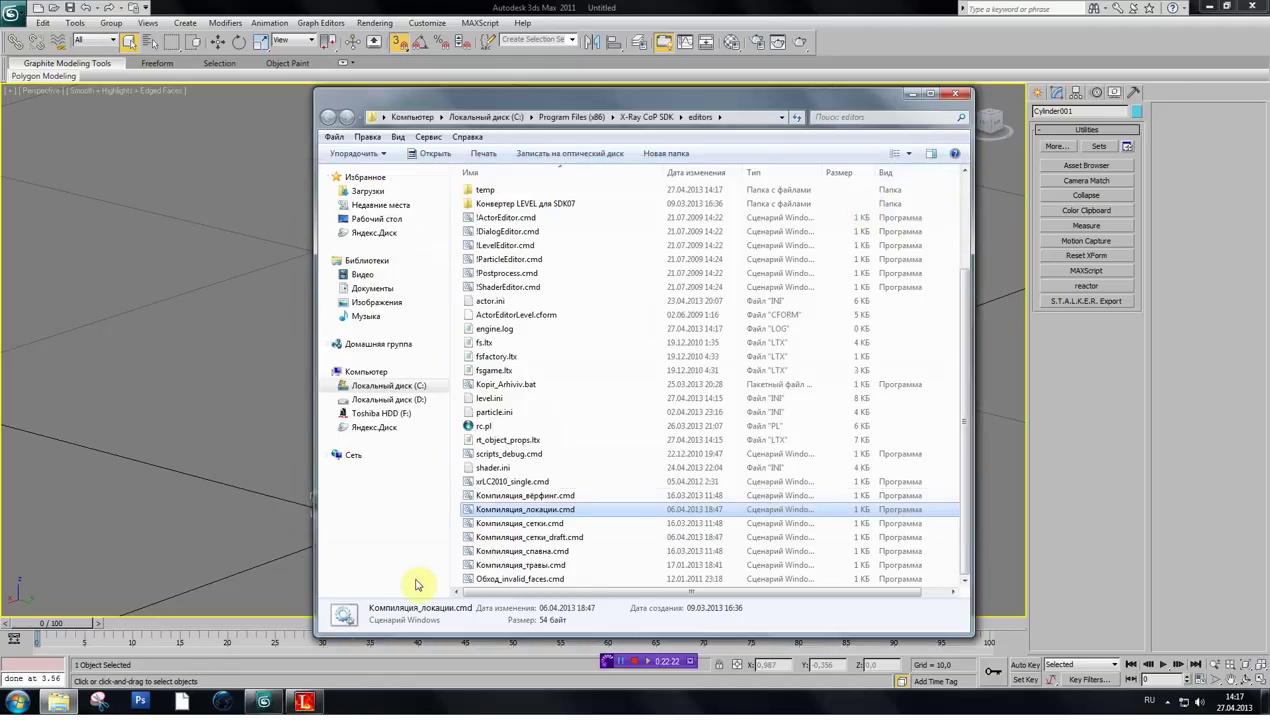
- Switch back to the Level Editor and reopen the level file test_lait3.level
left_click(304, 700)
left_click(787, 55)
left_click(766, 76)
left_click(88, 107)
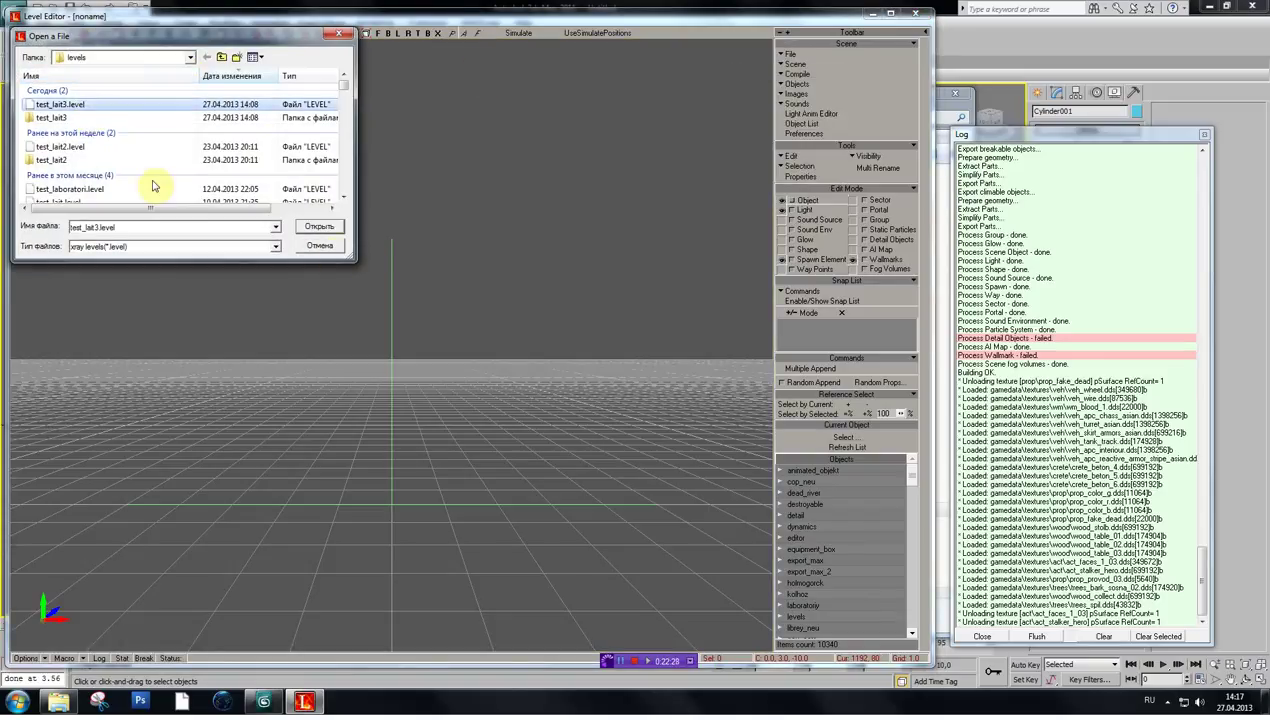
left_click(330, 228)
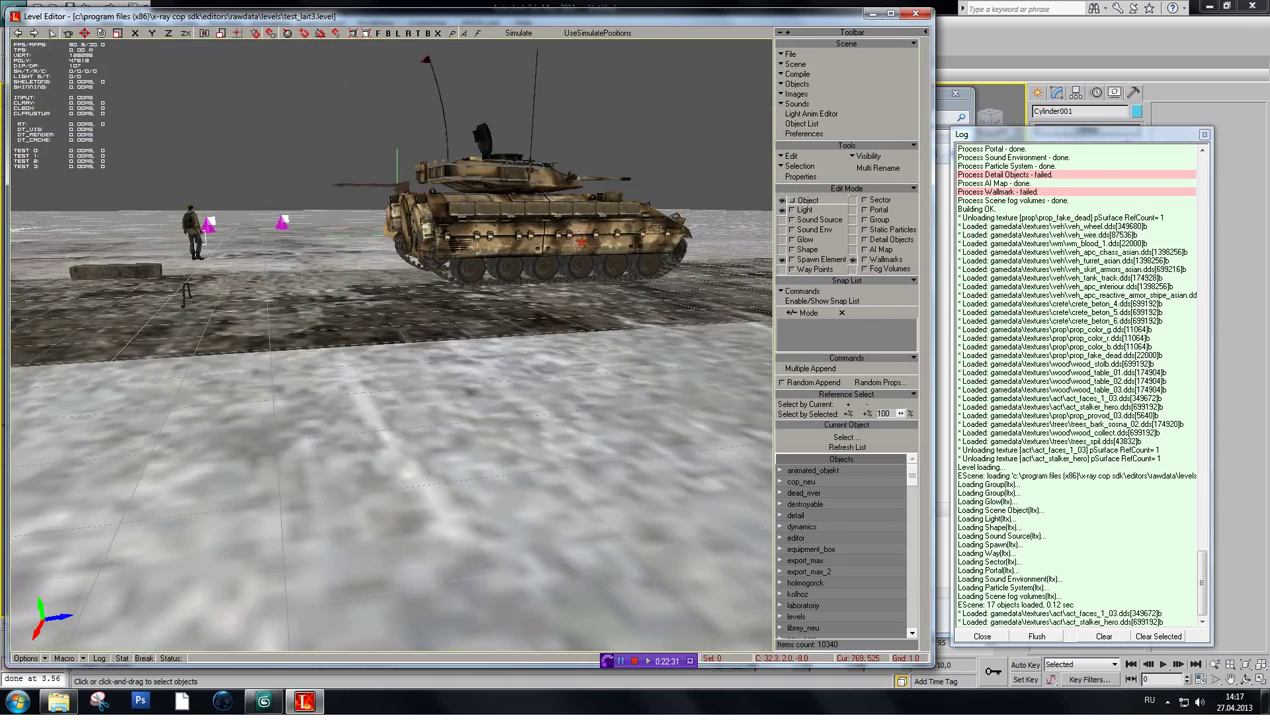
- Import the compiler's error list from the .err build file in the logs folder
left_click_drag(508, 347, 510, 275, "shift")
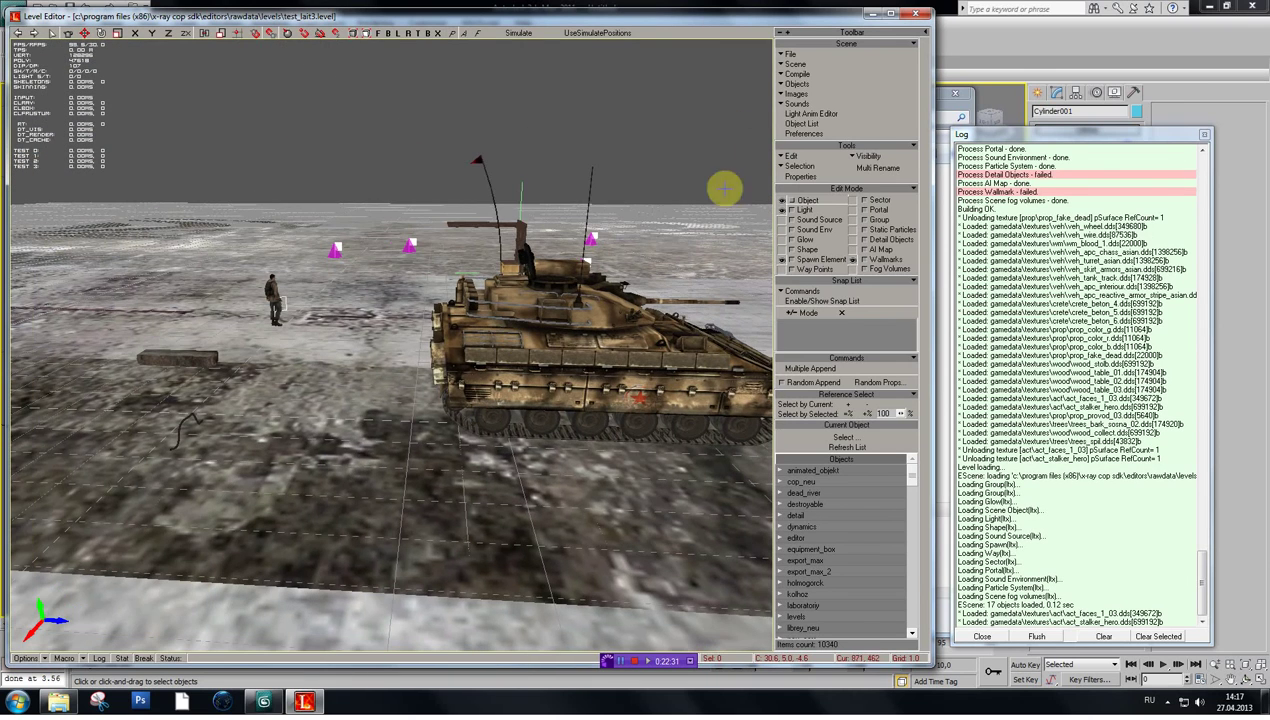
left_click(796, 76)
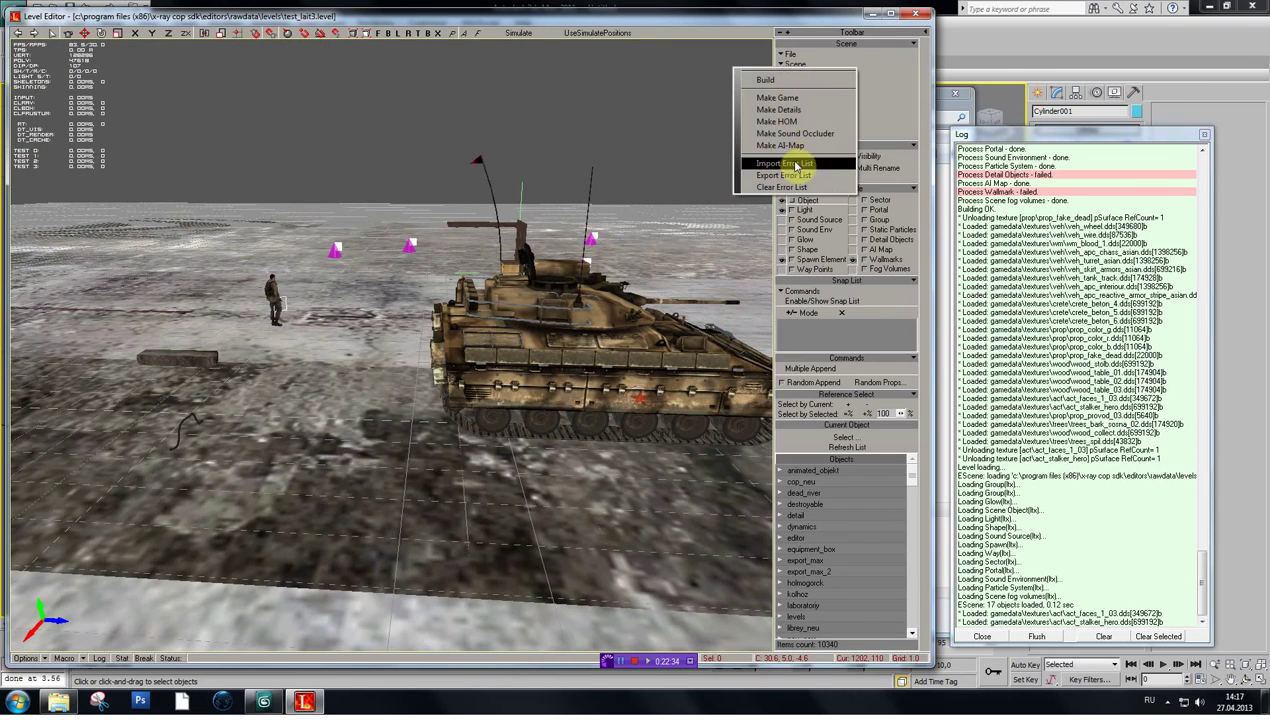
left_click(796, 164)
left_click(66, 91)
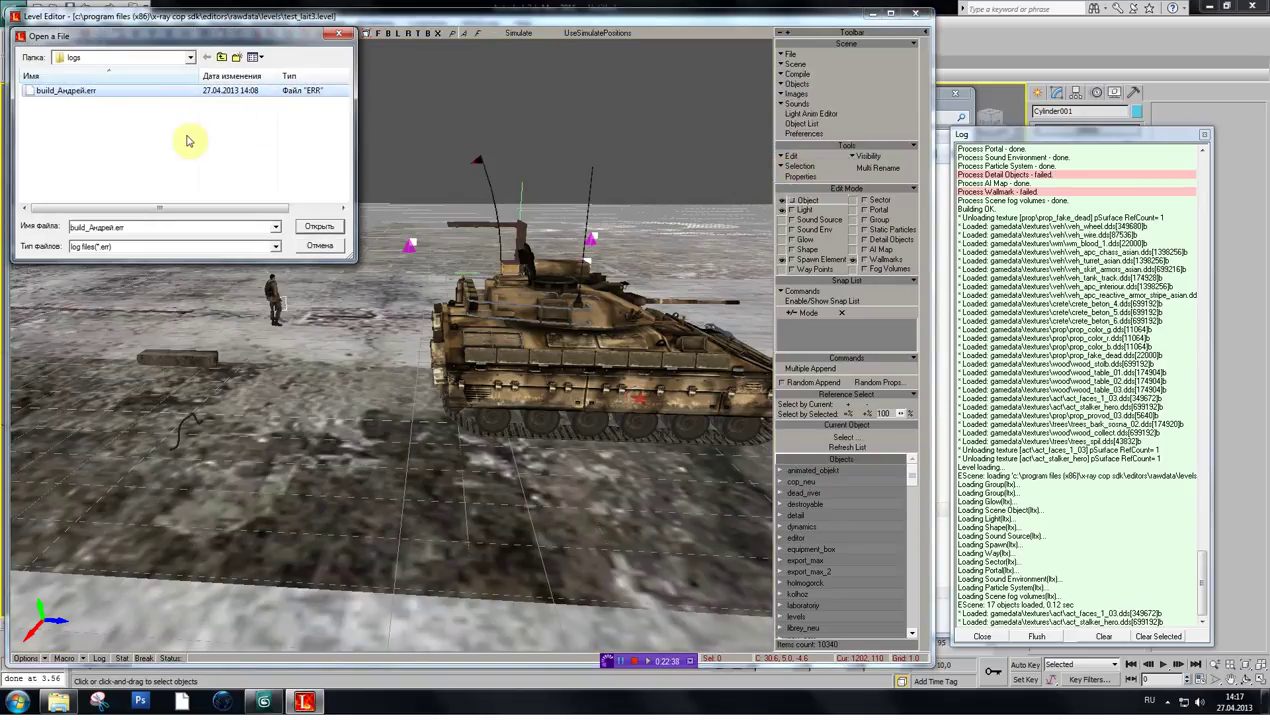
left_click(312, 229)
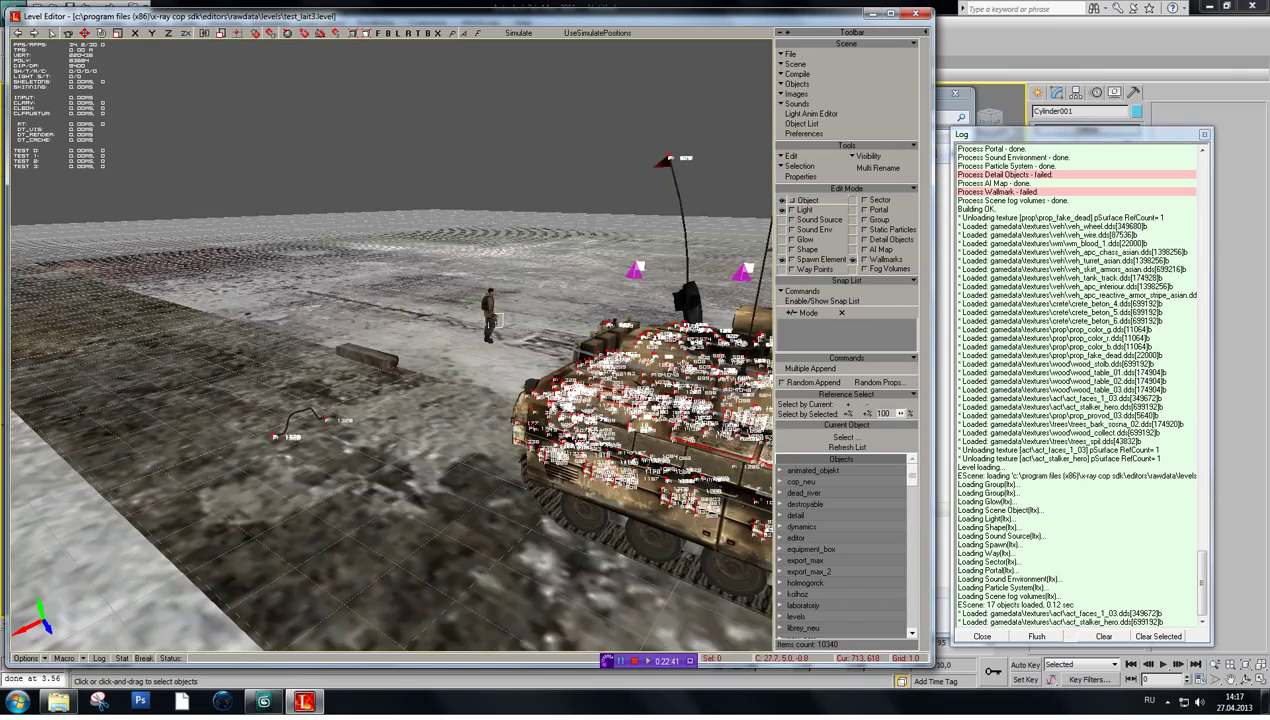
- Examine the error markings on both ends of the cable and across the tank's hull, grilles and turret
left_click_drag(482, 449, 540, 430, "shift")
left_click_drag(448, 377, 340, 392, "shift")
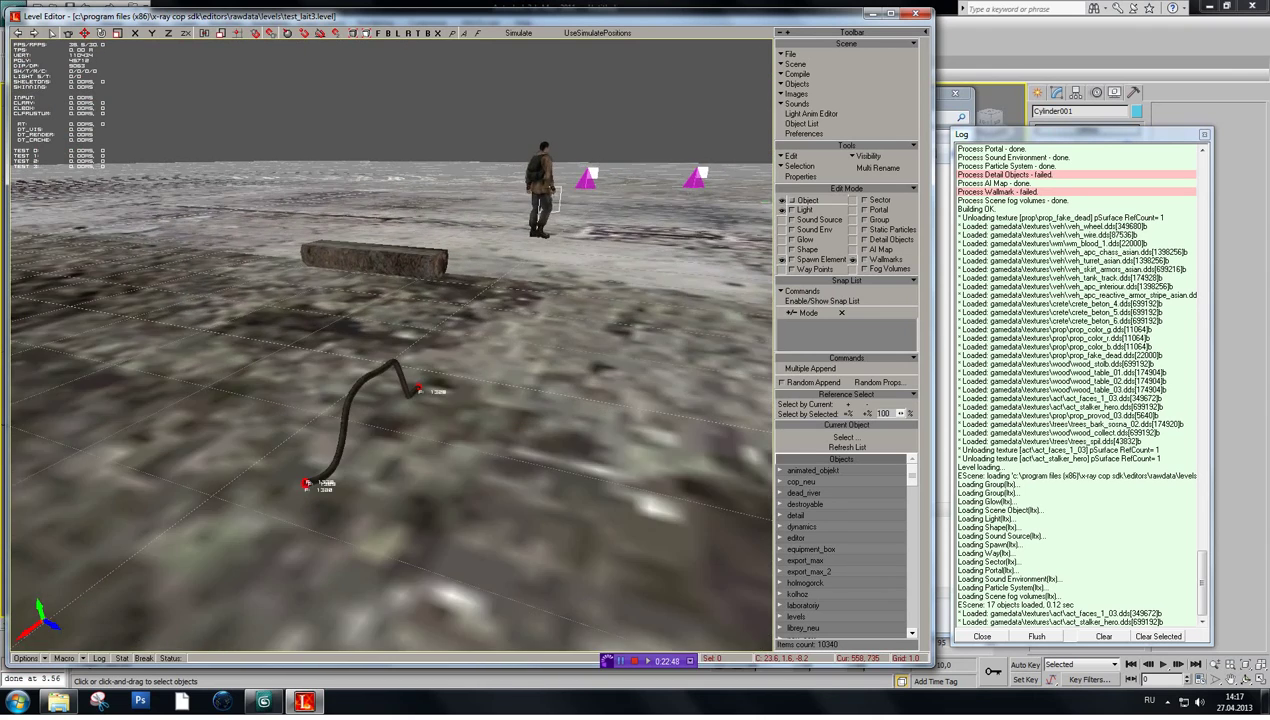
left_click_drag(392, 345, 480, 318, "shift")
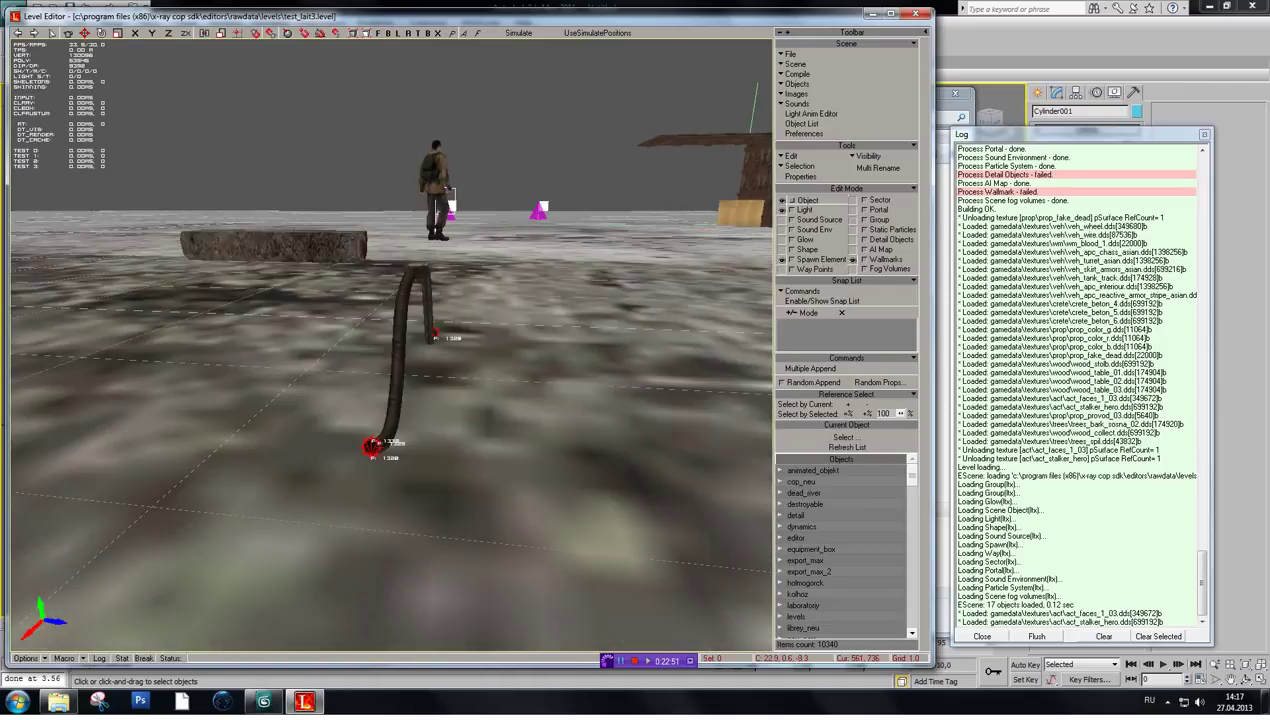
left_click_drag(381, 526, 412, 528, "shift")
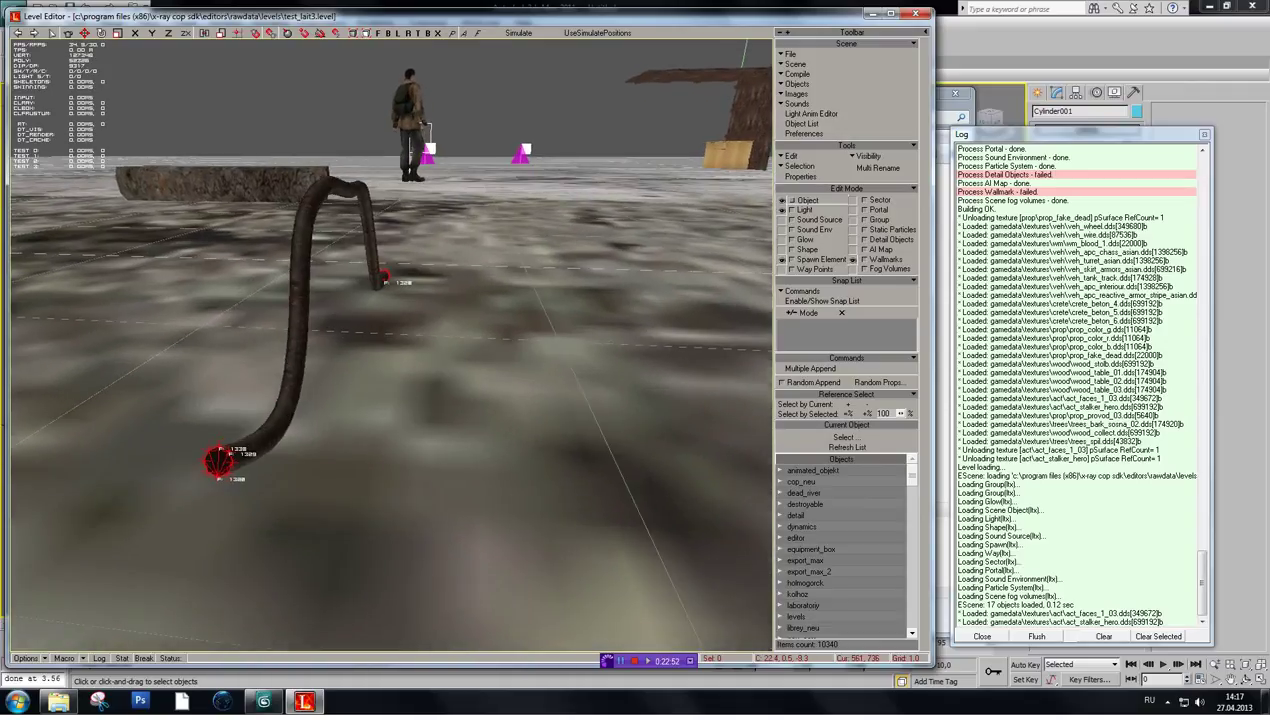
left_click_drag(379, 489, 345, 488, "shift")
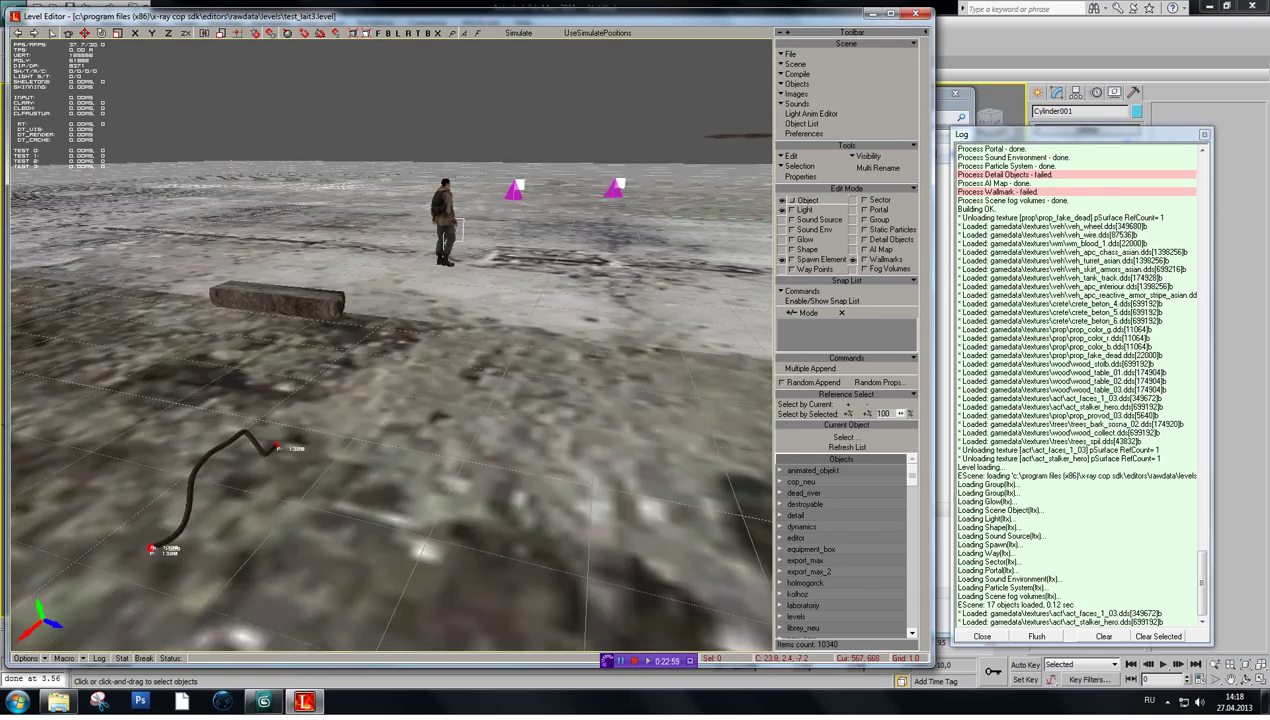
left_click_drag(385, 481, 465, 462, "shift")
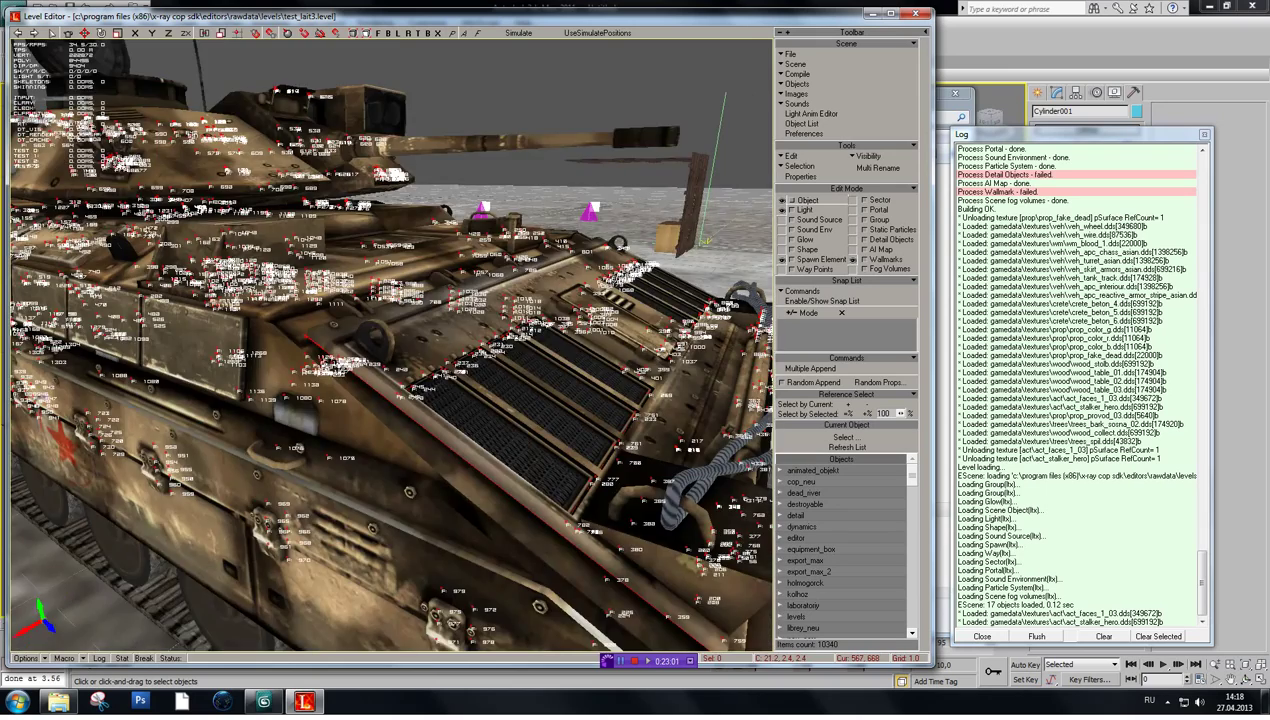
mouse_move(375, 443)
left_mouse_down("shift")
mouse_move(361, 443)
mouse_move(368, 461)
left_mouse_up("shift")
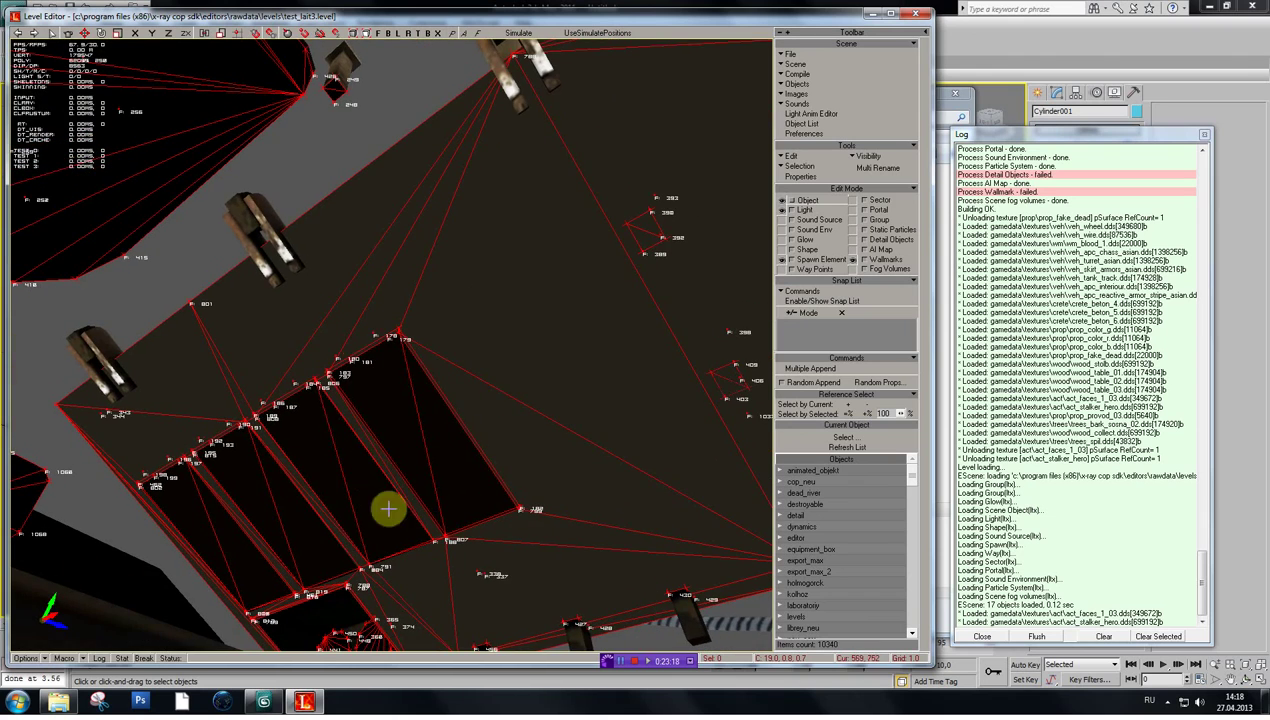
left_click_drag(270, 540, 270, 540, "shift")
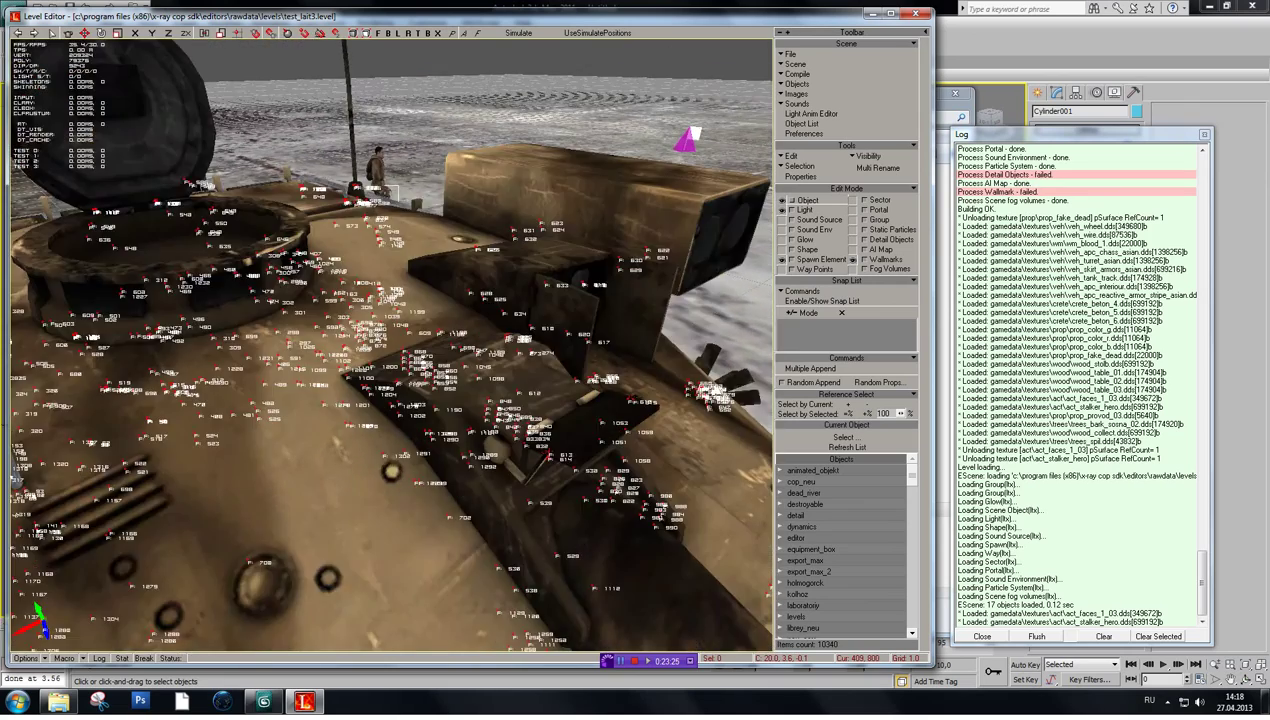
left_click_drag(390, 345, 390, 345, "shift")
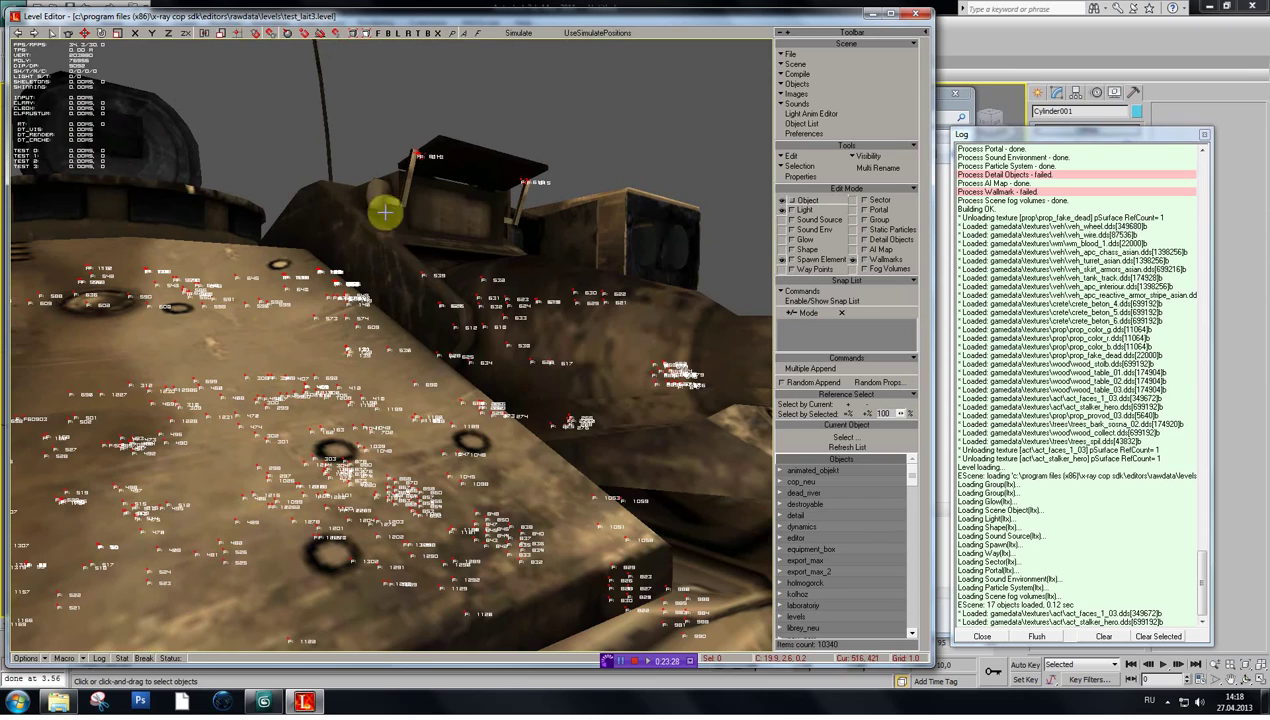
left_click_drag(386, 304, 386, 304, "shift")
left_click_drag(380, 345, 270, 358, "shift")
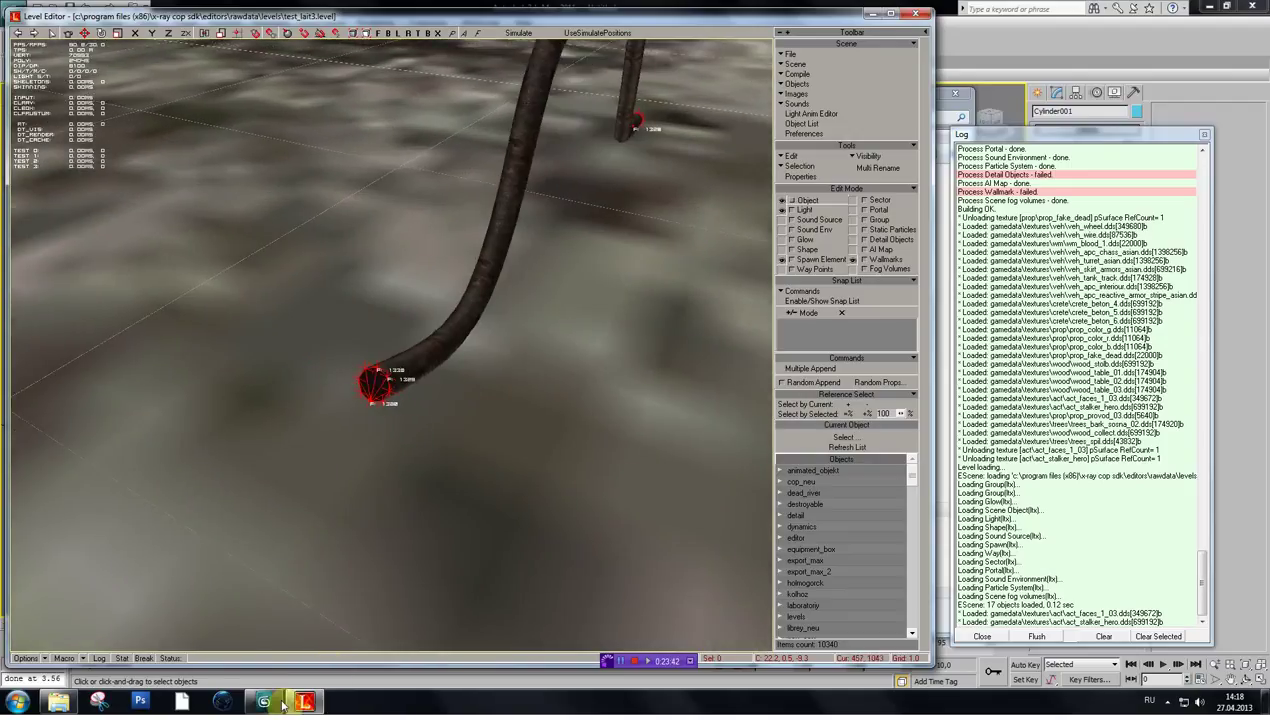
- Clear the level scene with its imported error list and switch to 3ds Max
left_click(792, 57)
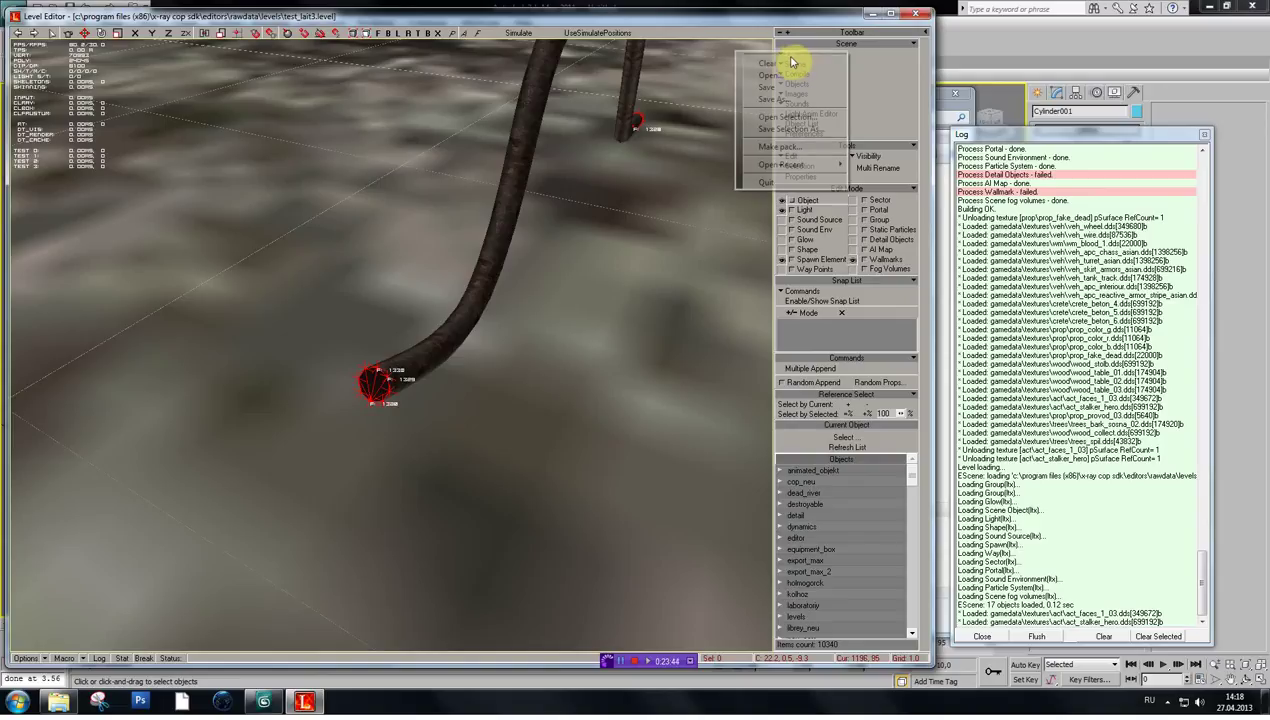
left_click(785, 60)
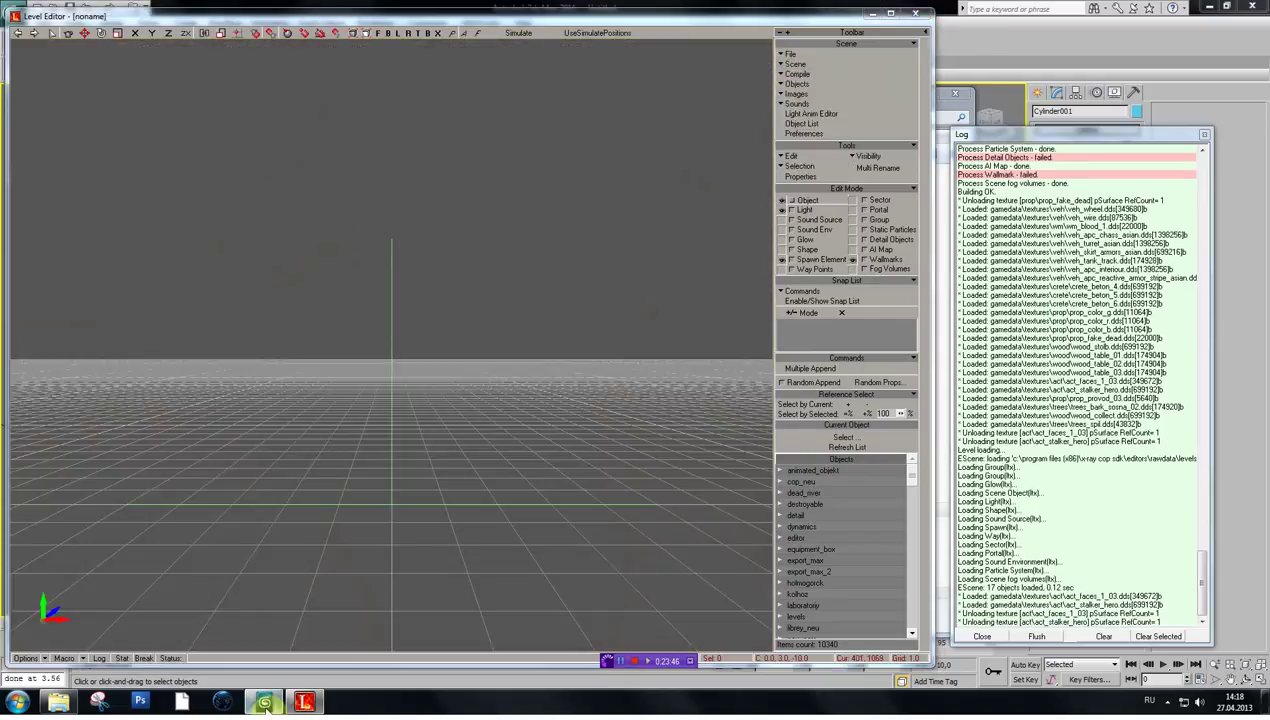
left_click(263, 701)
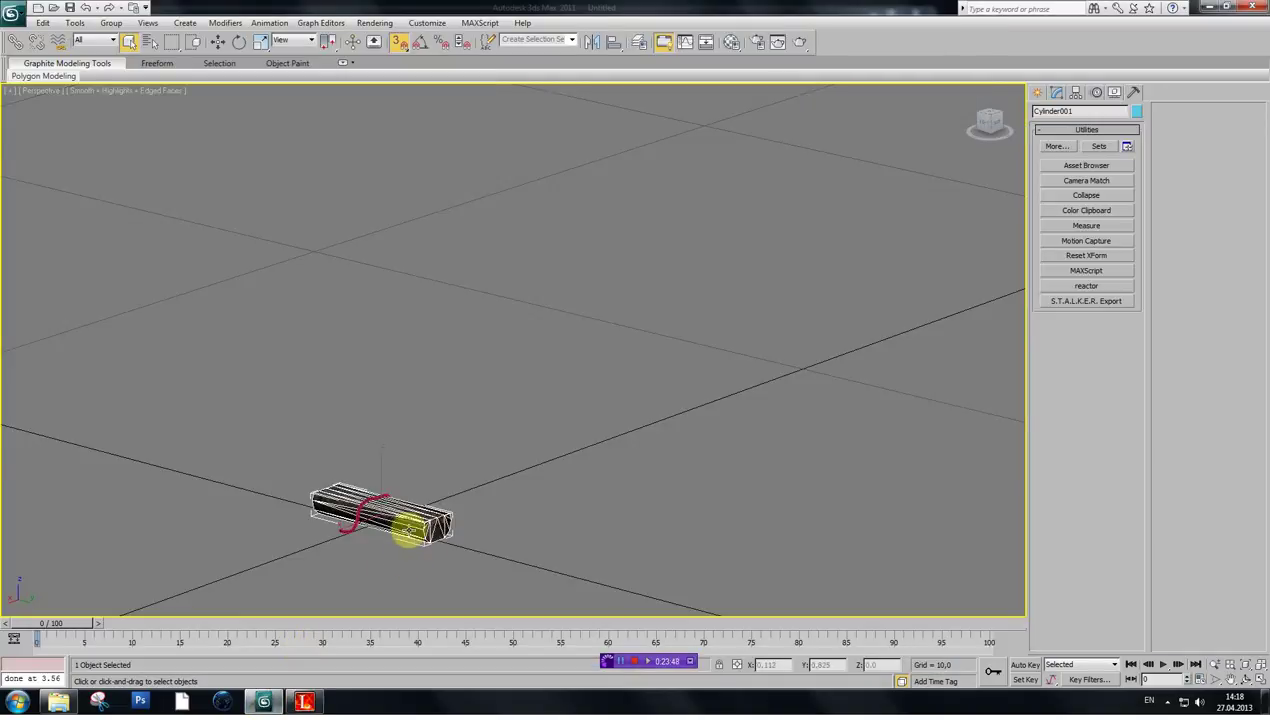
- Inspect the near end of the cable beside the wooden beam and turn off the Edged Faces display
key("ctrl+p")
left_click_drag(372, 544, 461, 401)
scroll(374, 417, "up", 5)
left_click_drag(376, 416, 558, 374)
scroll(558, 374, "up", 3)
scroll(655, 360, "up", 2)
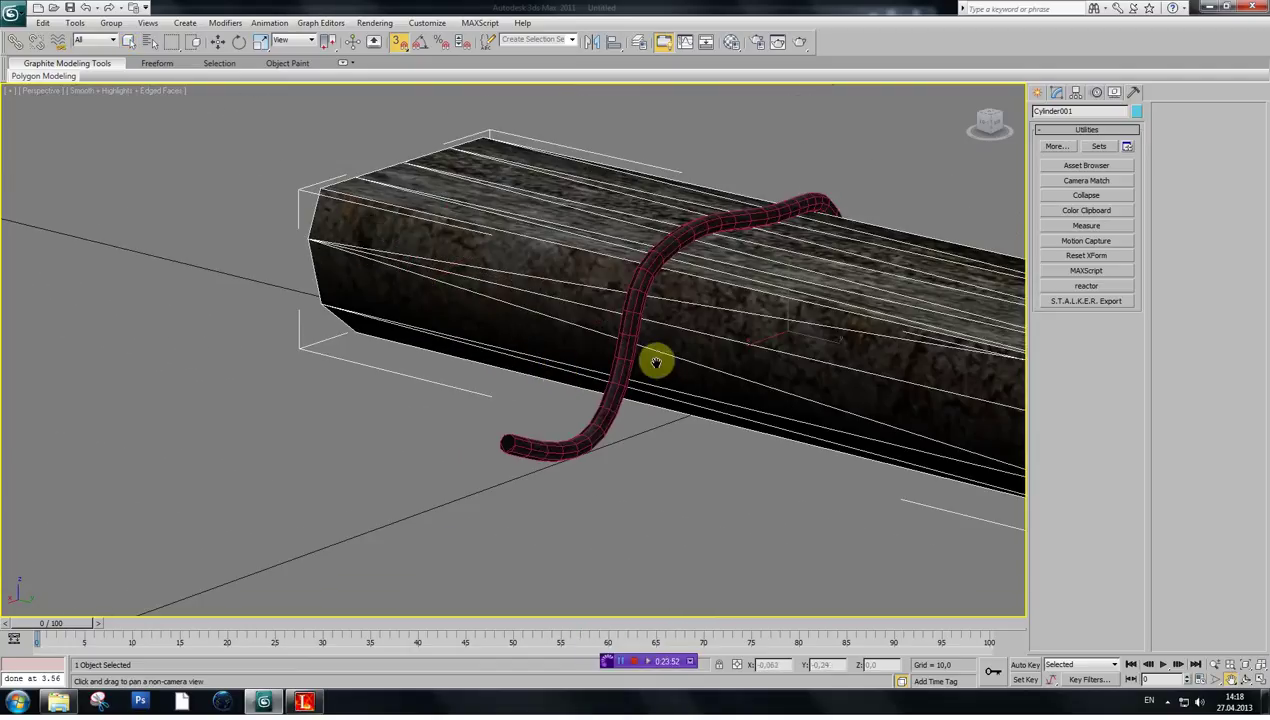
scroll(541, 386, "up", 1)
scroll(592, 346, "up", 3)
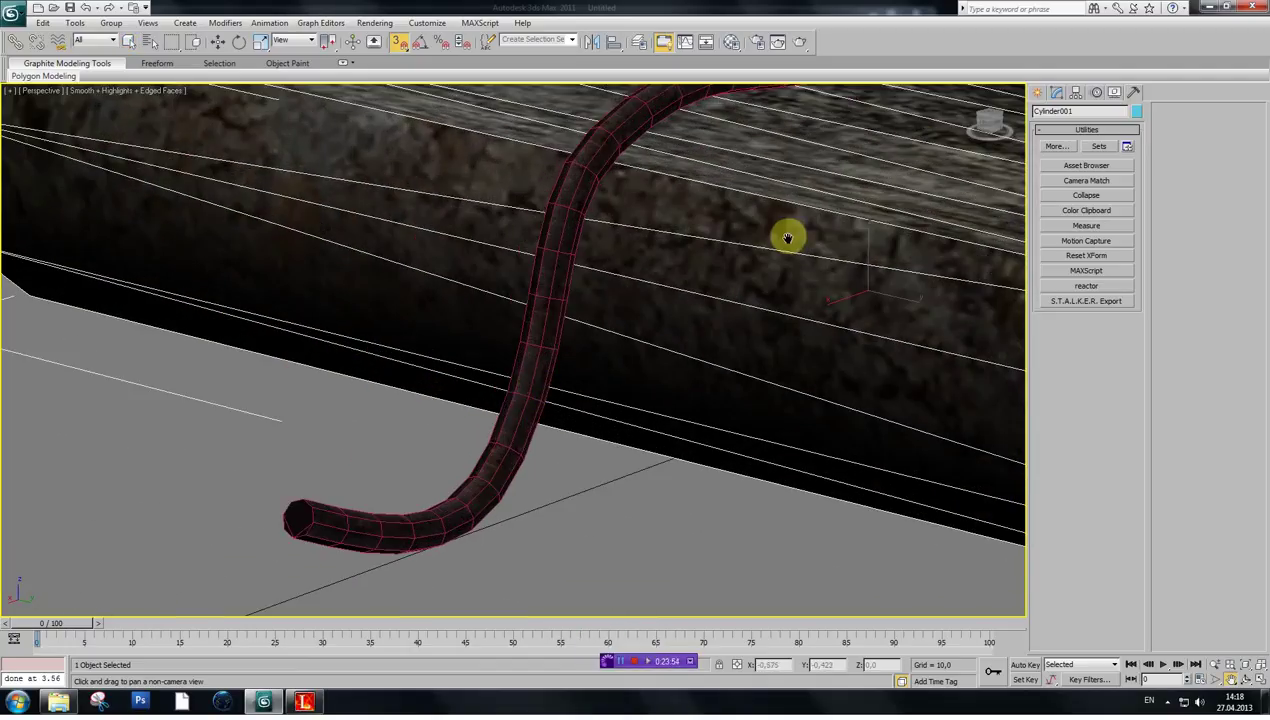
key("F4")
left_click_drag(669, 354, 683, 349)
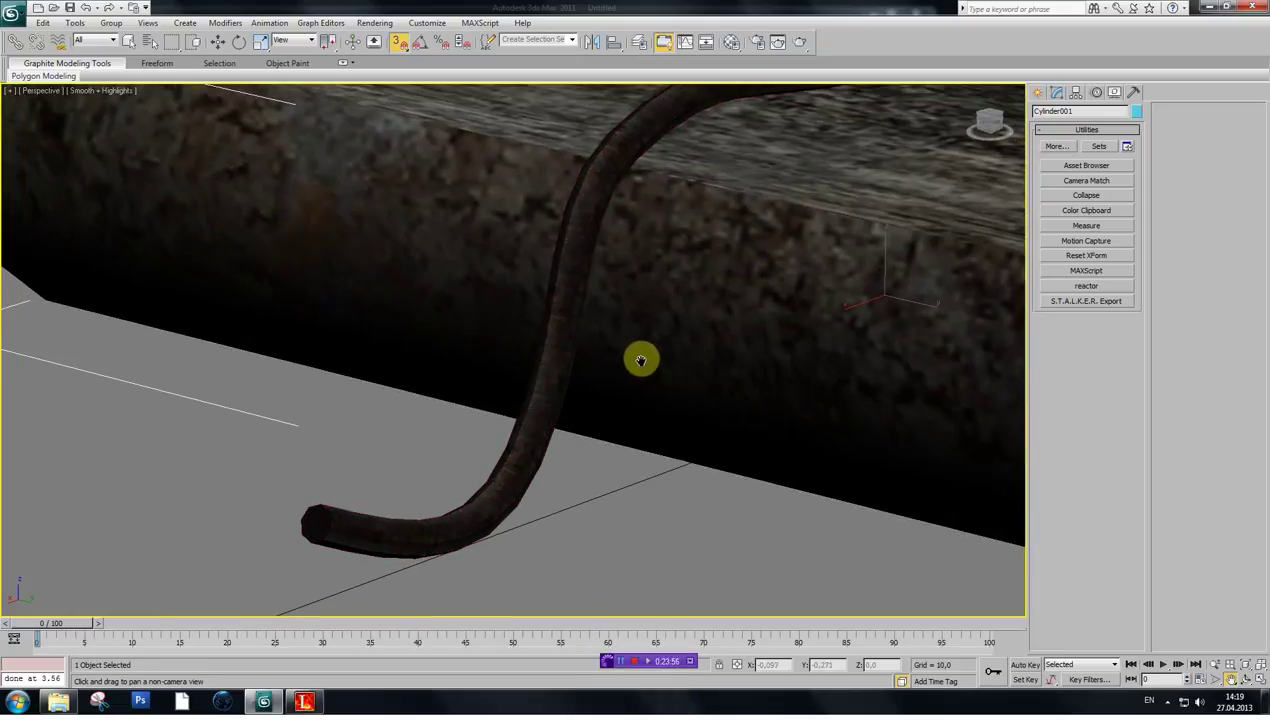
- Brighten the scene's ambient light to a neutral grey with red, green and blue at 183
key("8")
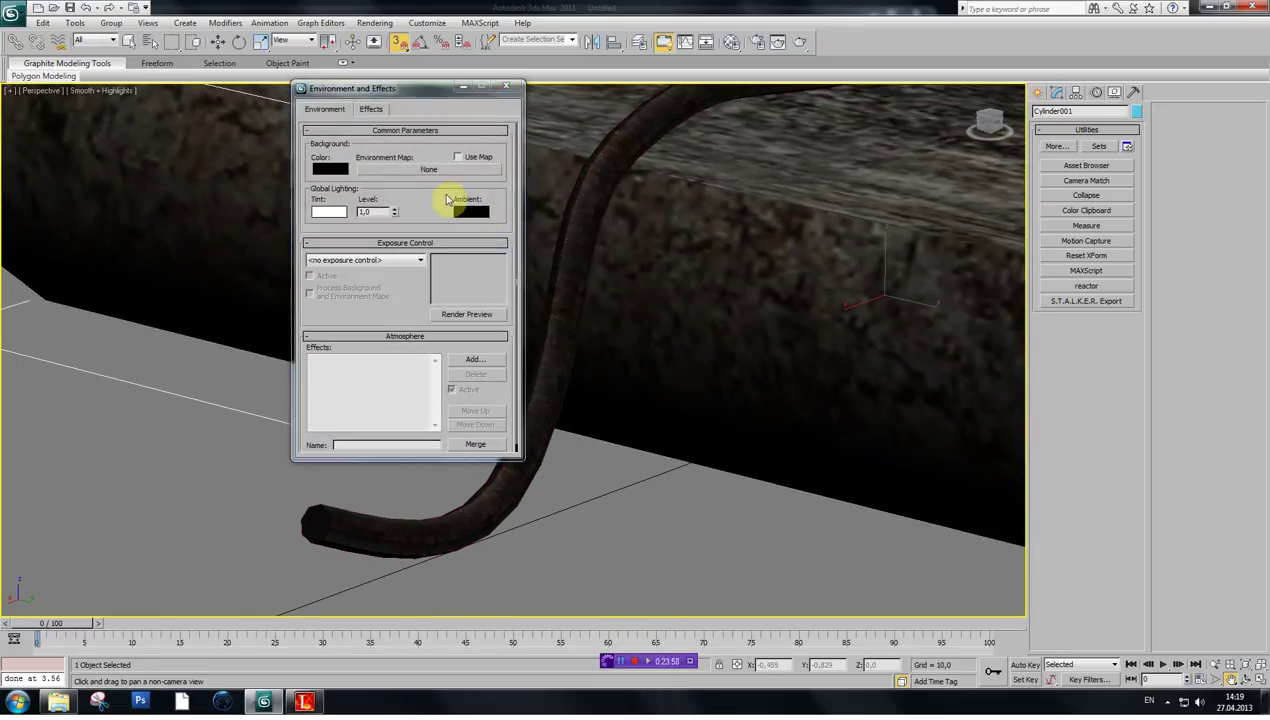
left_click(462, 204)
left_click(378, 148)
left_click(500, 195)
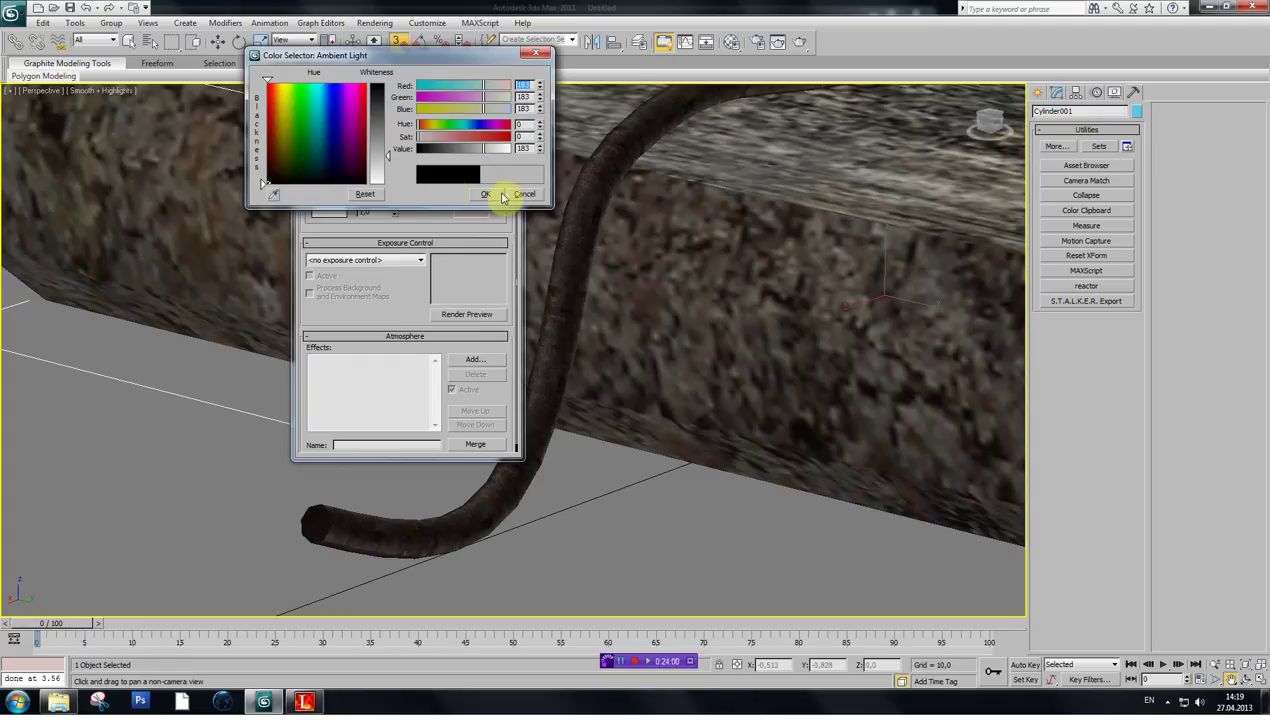
left_click(516, 87)
- Hide the wooden beam that the cable hangs over
left_click_drag(989, 119, 1014, 115)
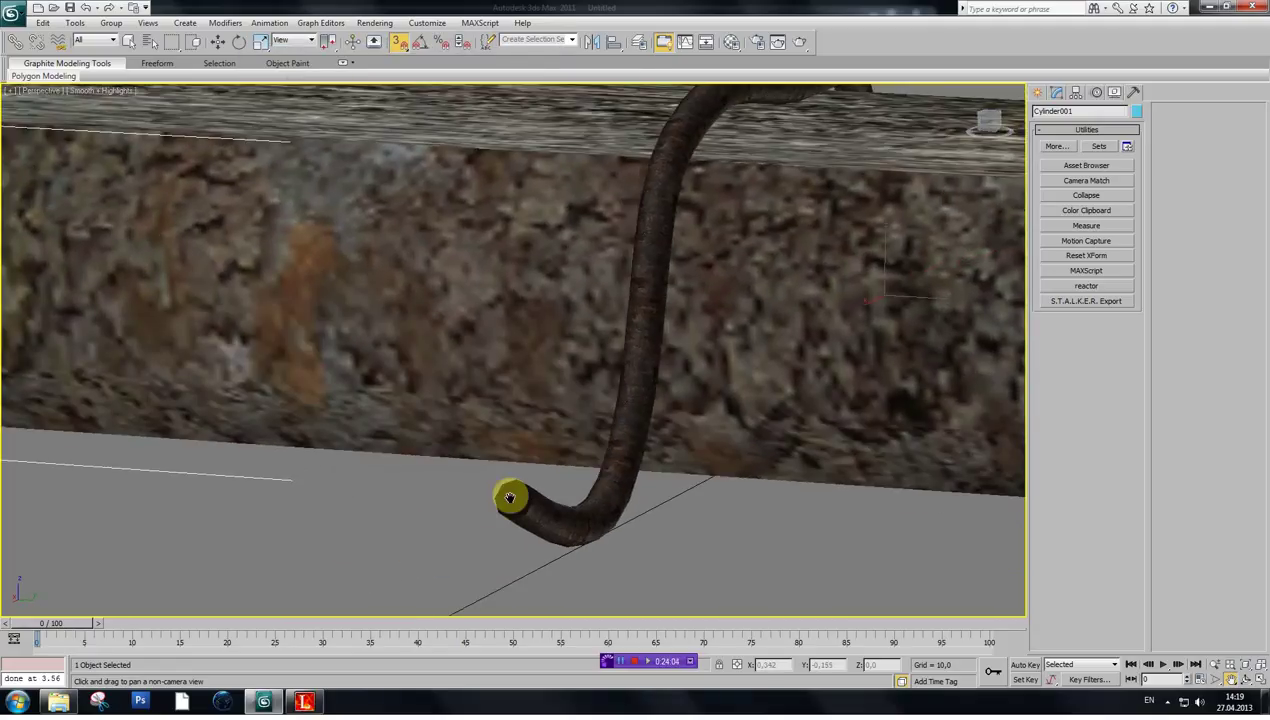
left_click_drag(853, 269, 765, 363)
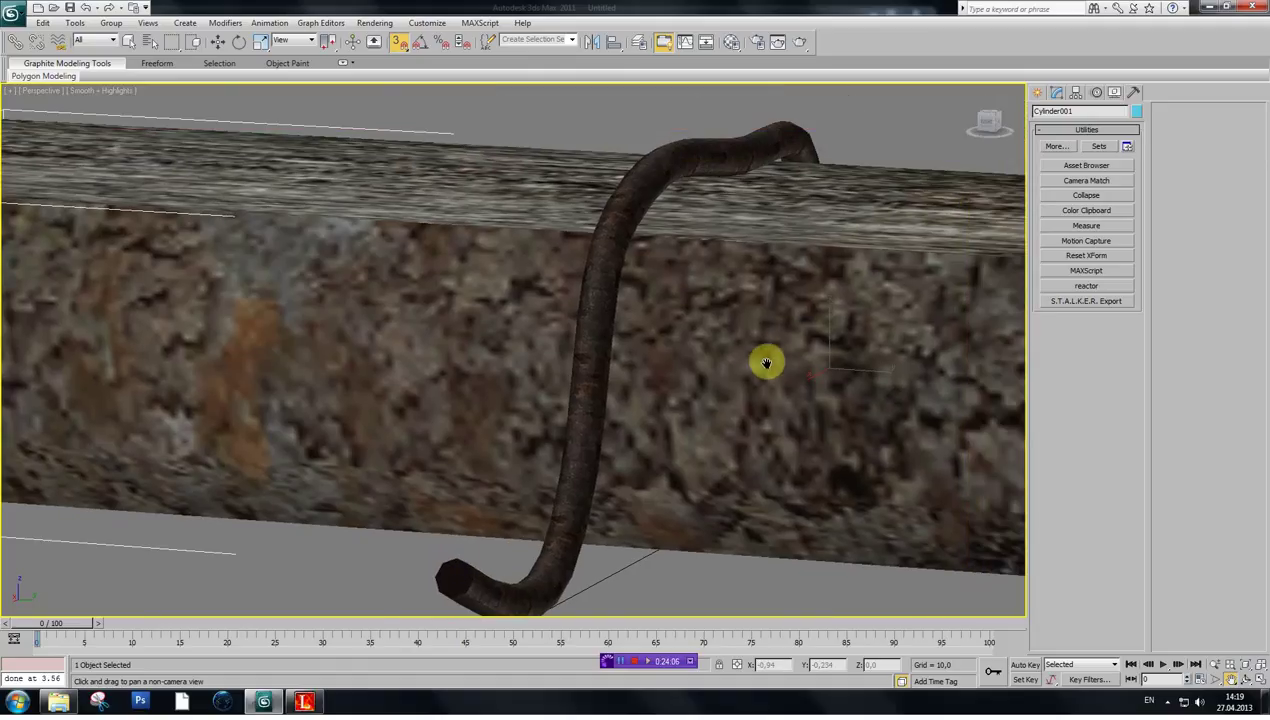
right_click(405, 262)
right_click(406, 250)
left_click(435, 214)
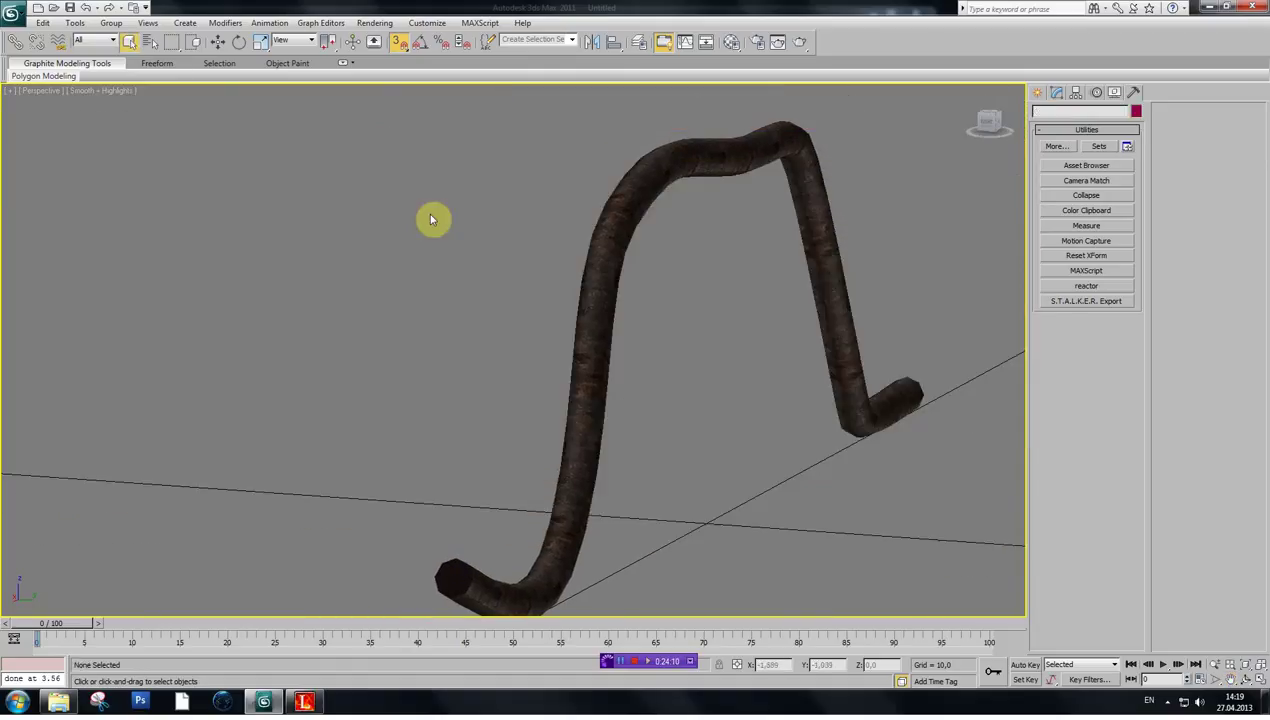
- Apply an Unwrap UVW modifier to the cable, open its UV layout and check which points correspond on the model
left_click(565, 568)
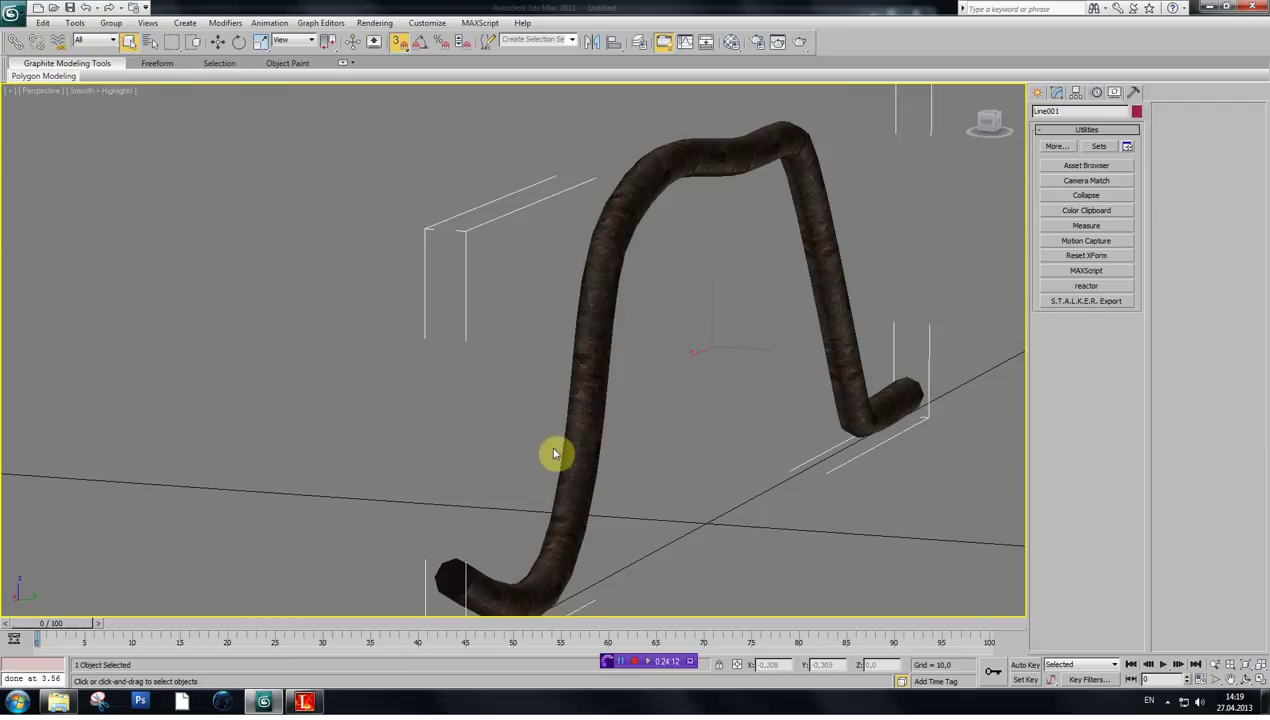
scroll(557, 451, "down", 2)
left_click(1060, 92)
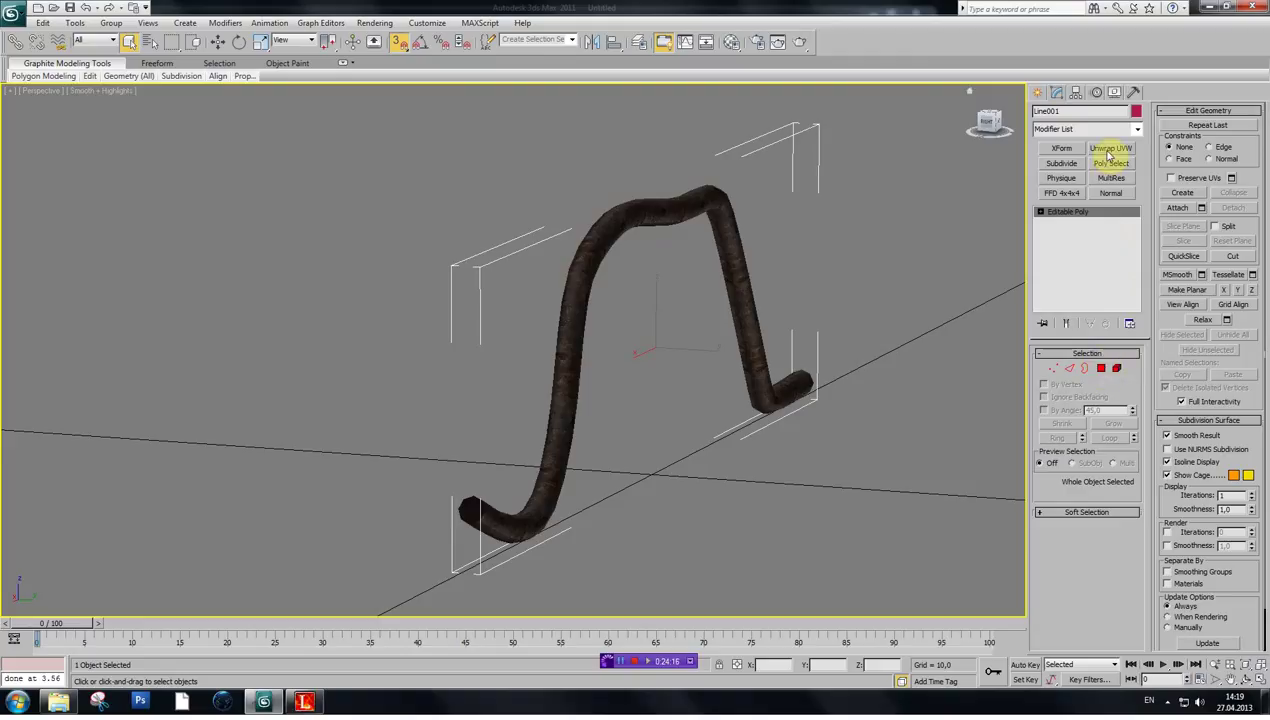
left_click(1109, 149)
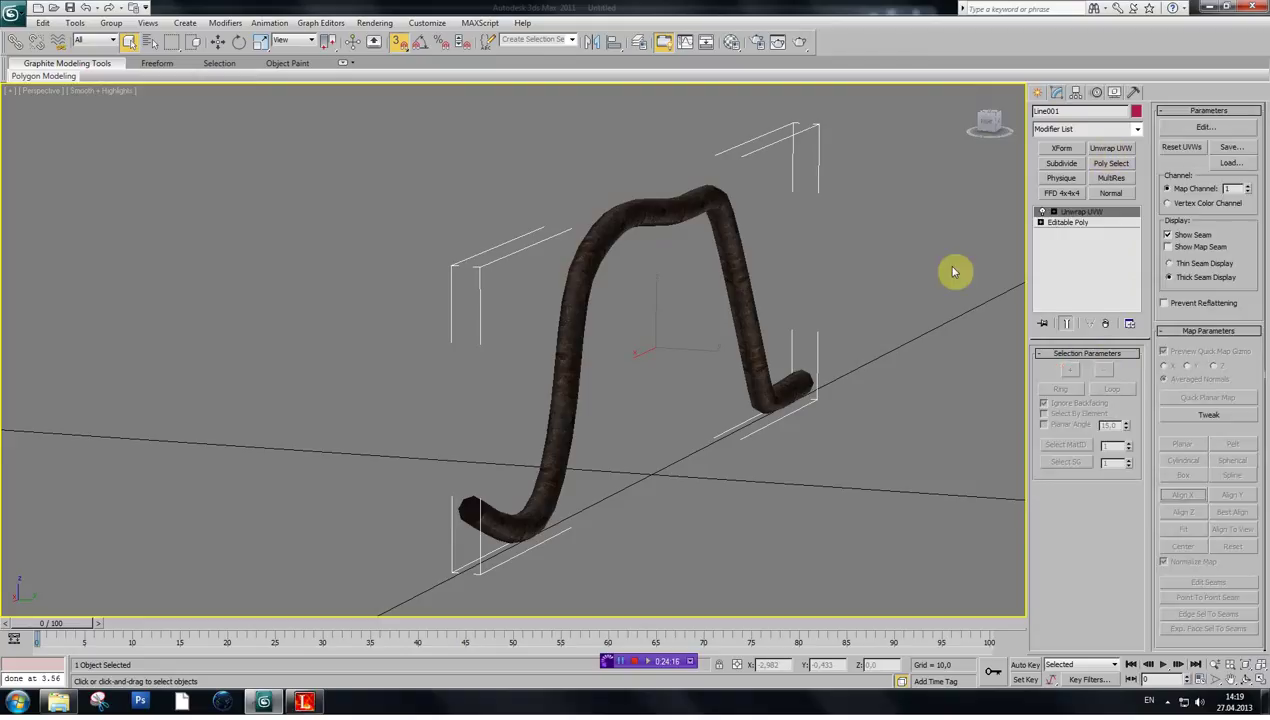
left_click(1204, 128)
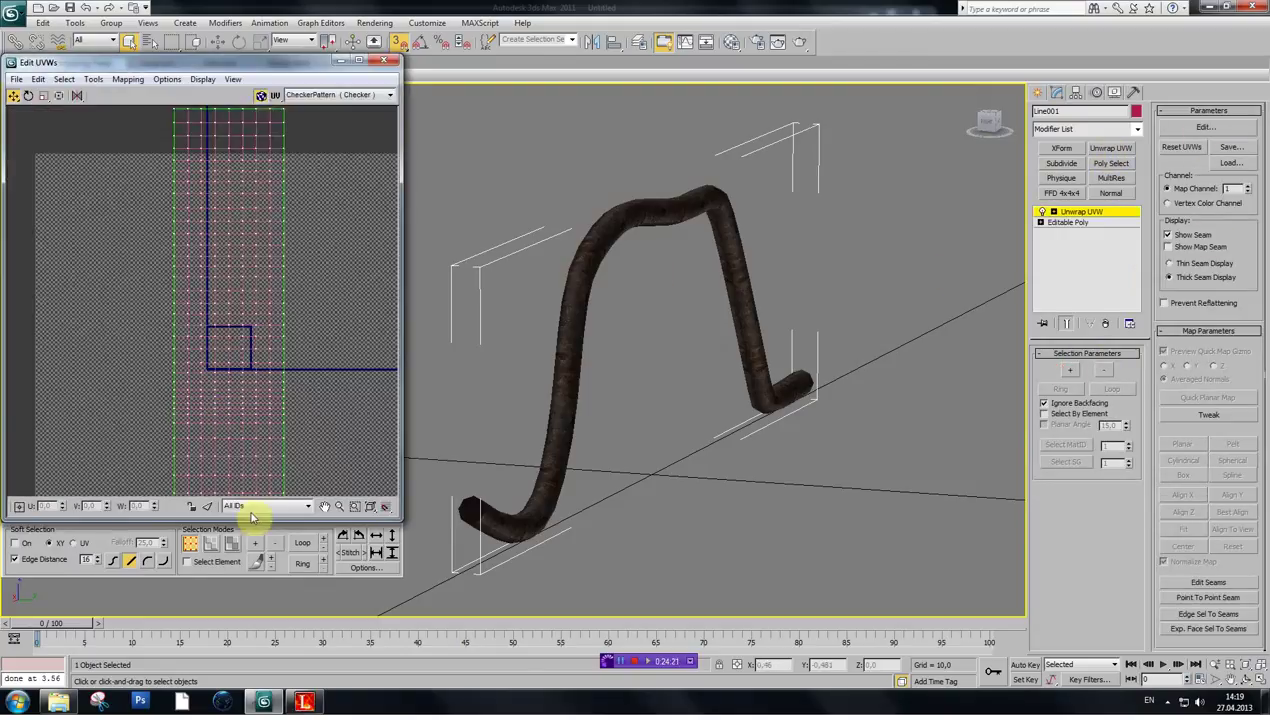
scroll(240, 312, "down", 3)
left_click_drag(162, 269, 334, 394)
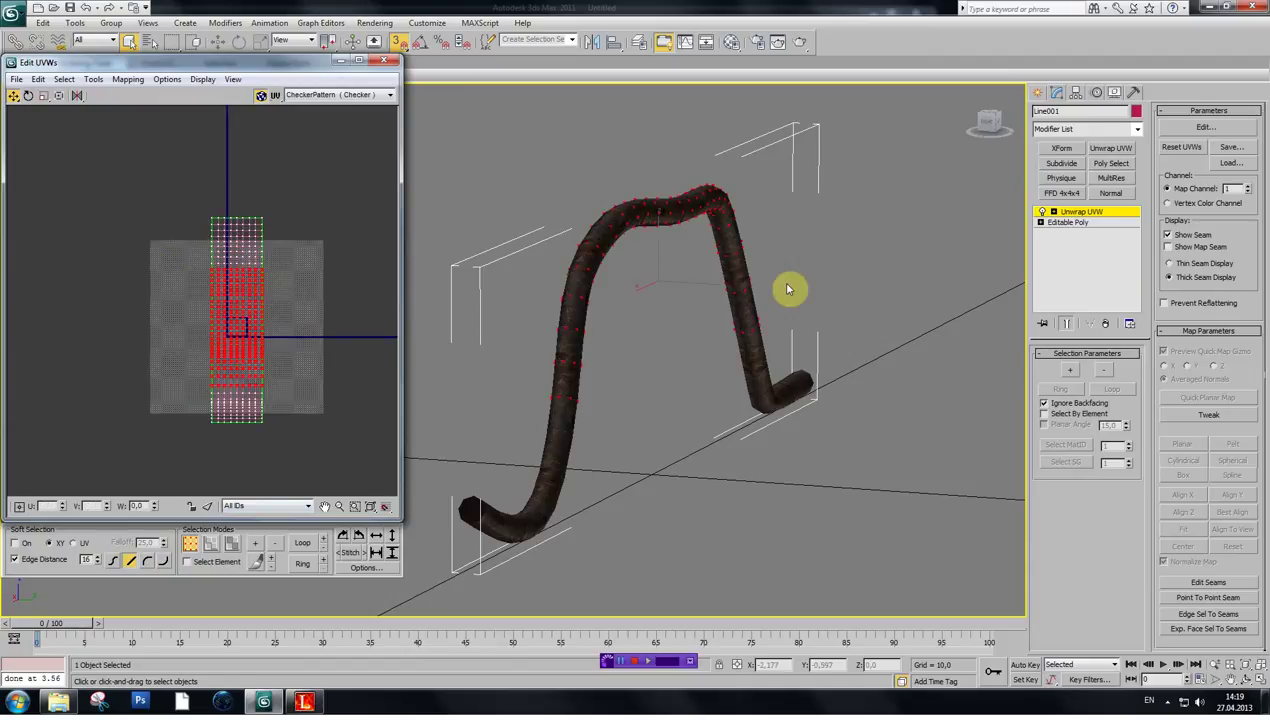
left_click(472, 516)
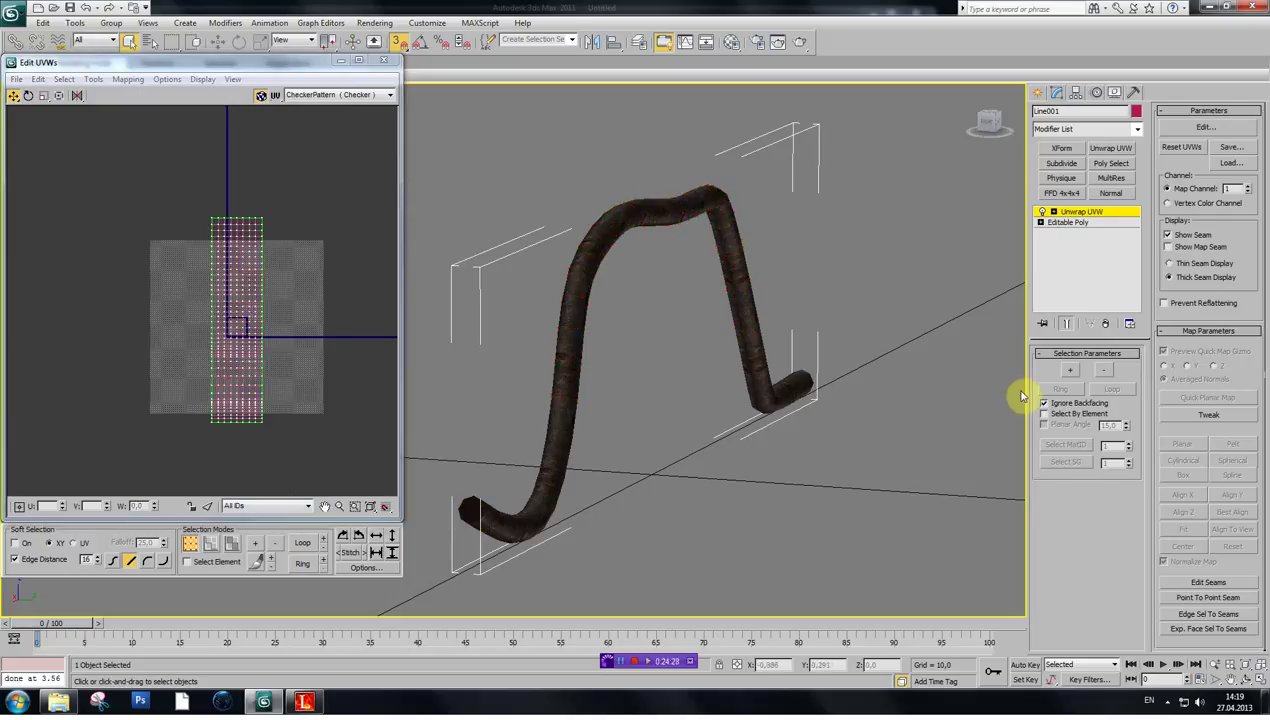
- At Face level, select the cap faces on both ends of the cable using a planar angle of 15,0
left_click(1053, 212)
left_click(1075, 243)
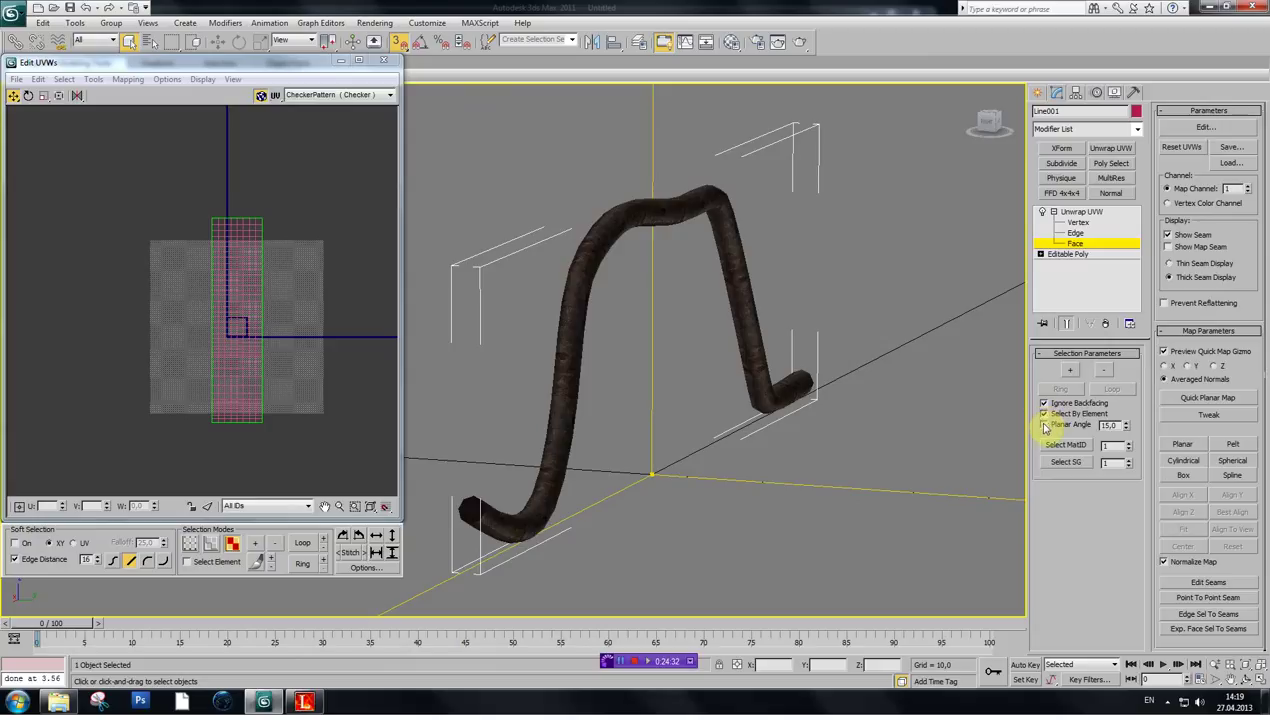
left_click(498, 504)
left_click(473, 508)
left_click(981, 128)
left_click(888, 476, "ctrl")
left_click(992, 133)
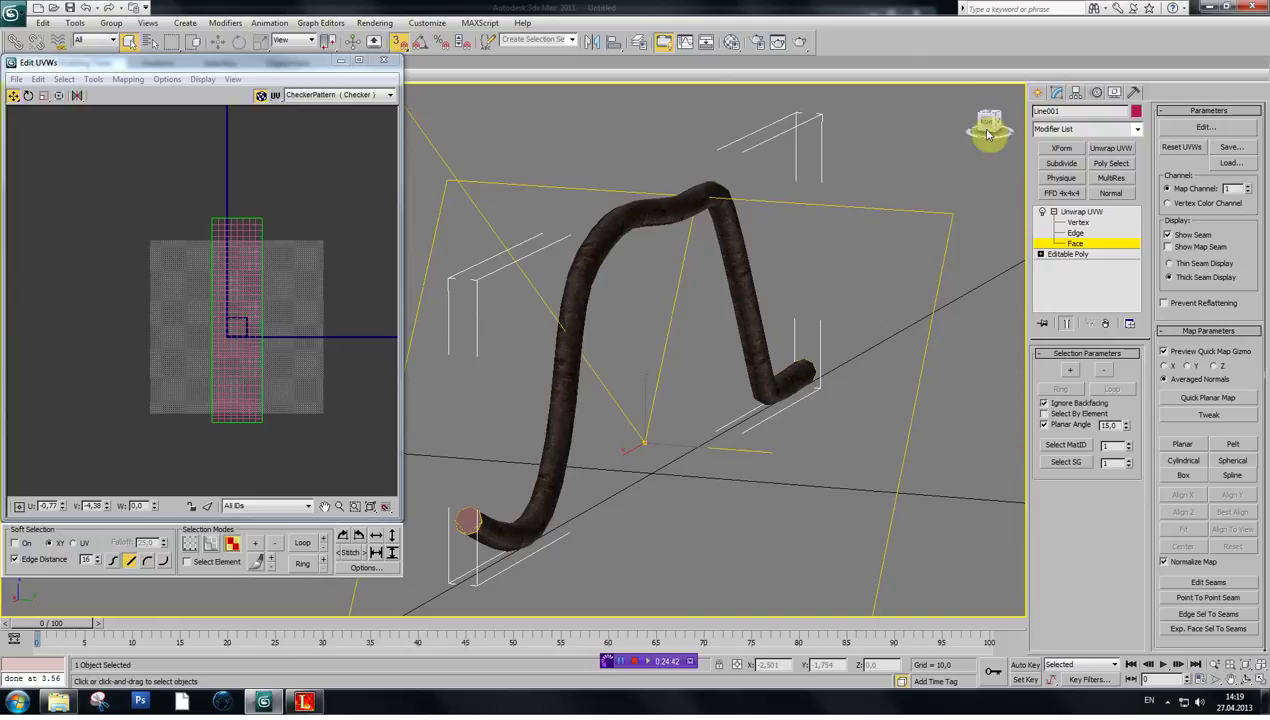
- Apply Flatten Mapping to the selected end caps with a face angle threshold of 45,0 and a spacing of 0,02
key("ctrl+p")
left_click_drag(681, 421, 748, 359)
scroll(679, 427, "up", 3)
scroll(544, 403, "down", 3)
left_click_drag(647, 352, 625, 336)
scroll(549, 430, "up", 3)
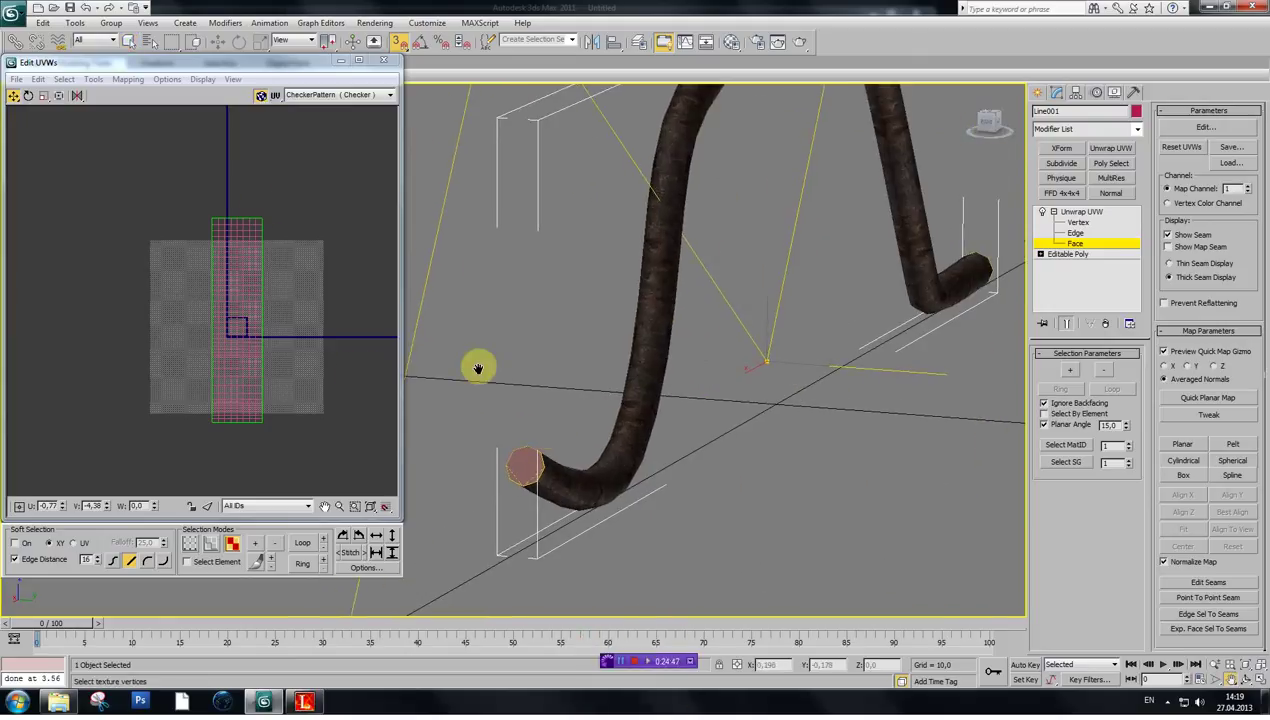
left_click(210, 99)
left_click_drag(588, 450, 580, 447)
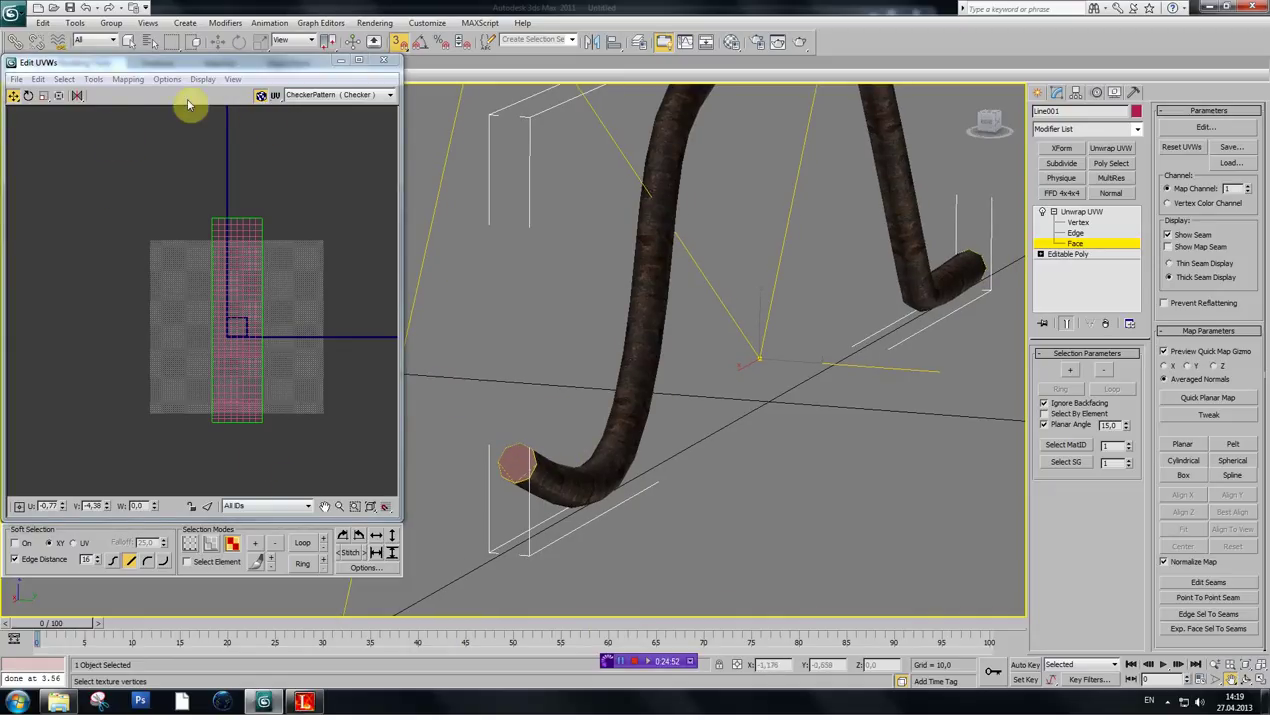
left_click(127, 79)
left_click(133, 96)
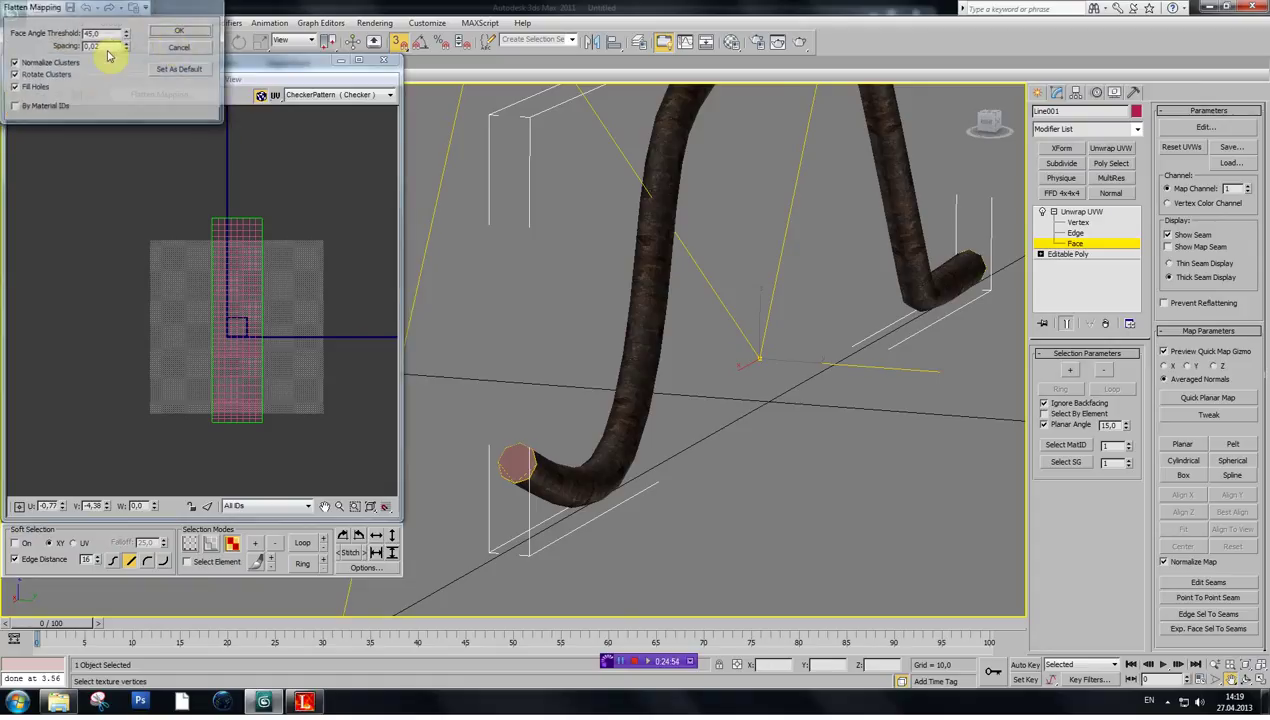
left_click(170, 40)
left_click(157, 80)
left_click(131, 95)
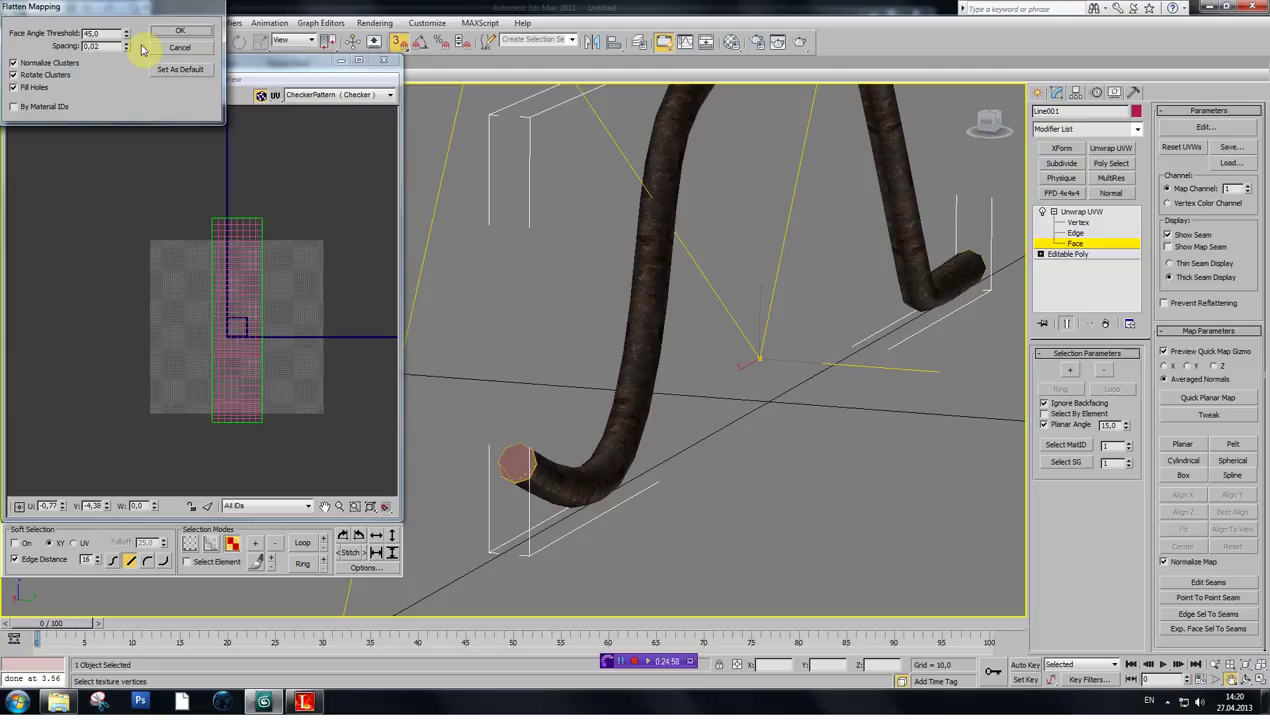
left_click(176, 31)
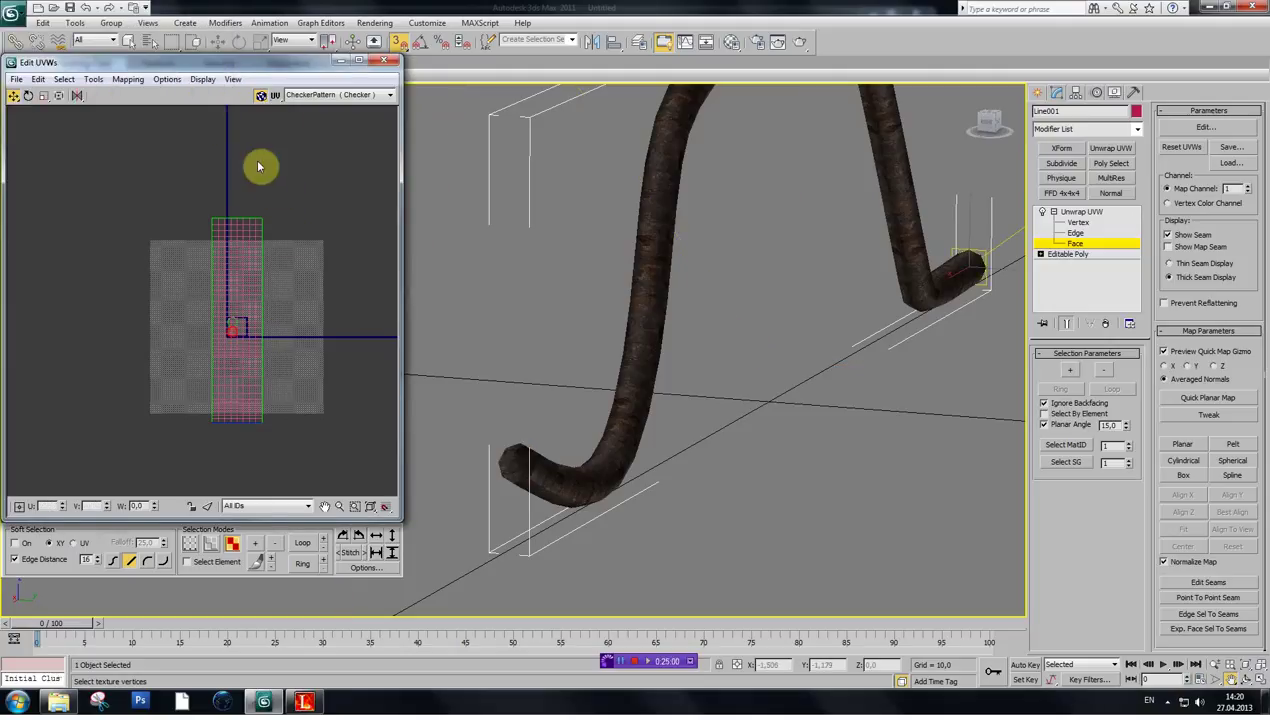
- Turn on element selection, hide the UV cluster of the cable's body and select the two end-cap clusters
left_click(189, 561)
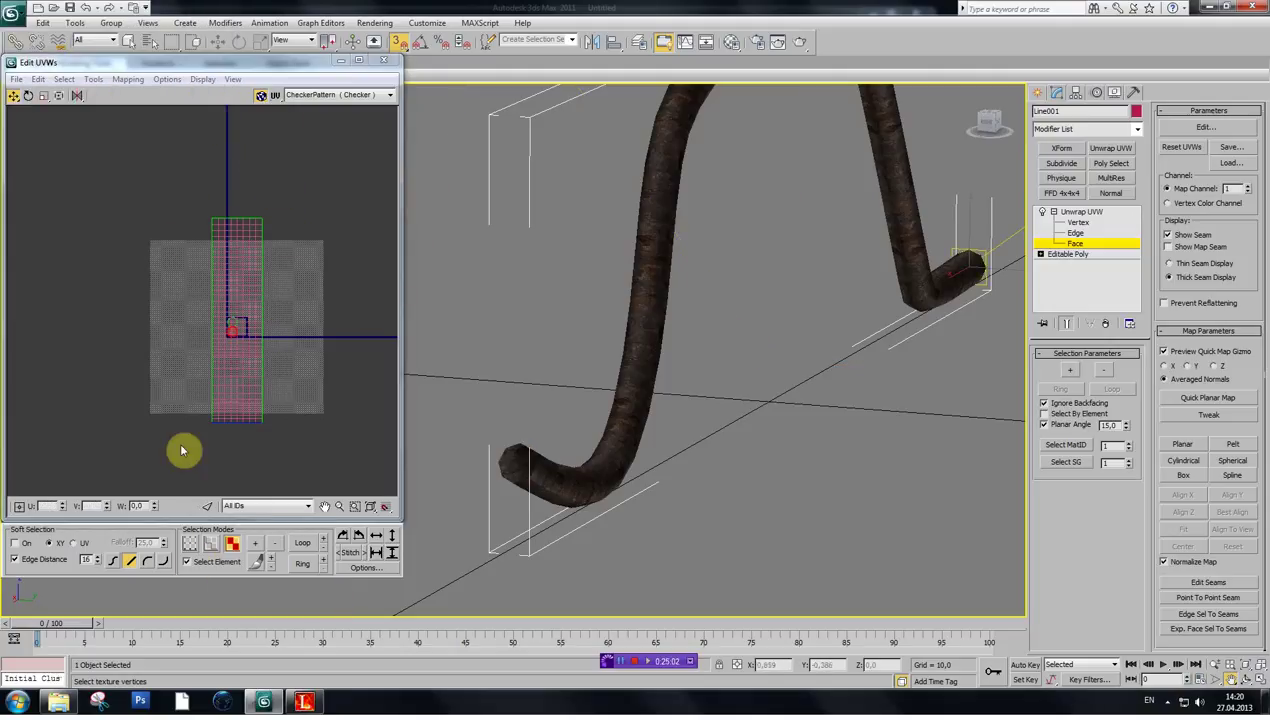
left_click(261, 275)
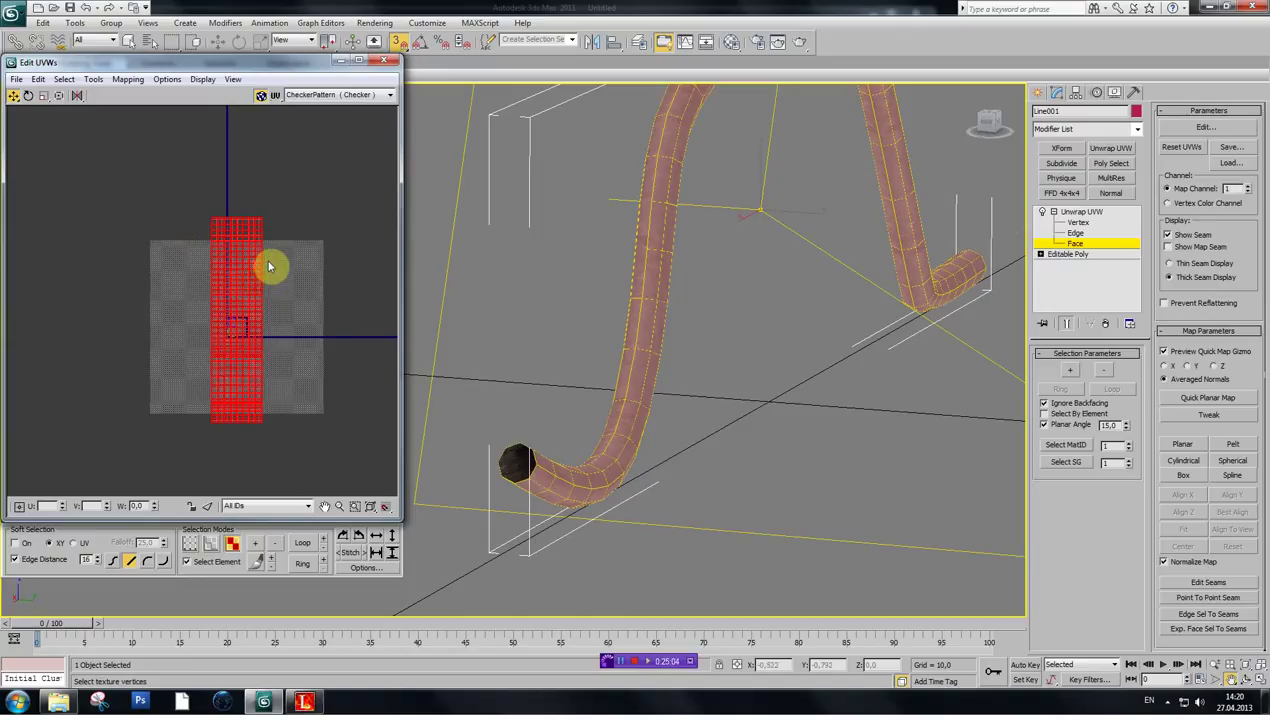
right_click(276, 238)
left_click(299, 213)
right_click(274, 300)
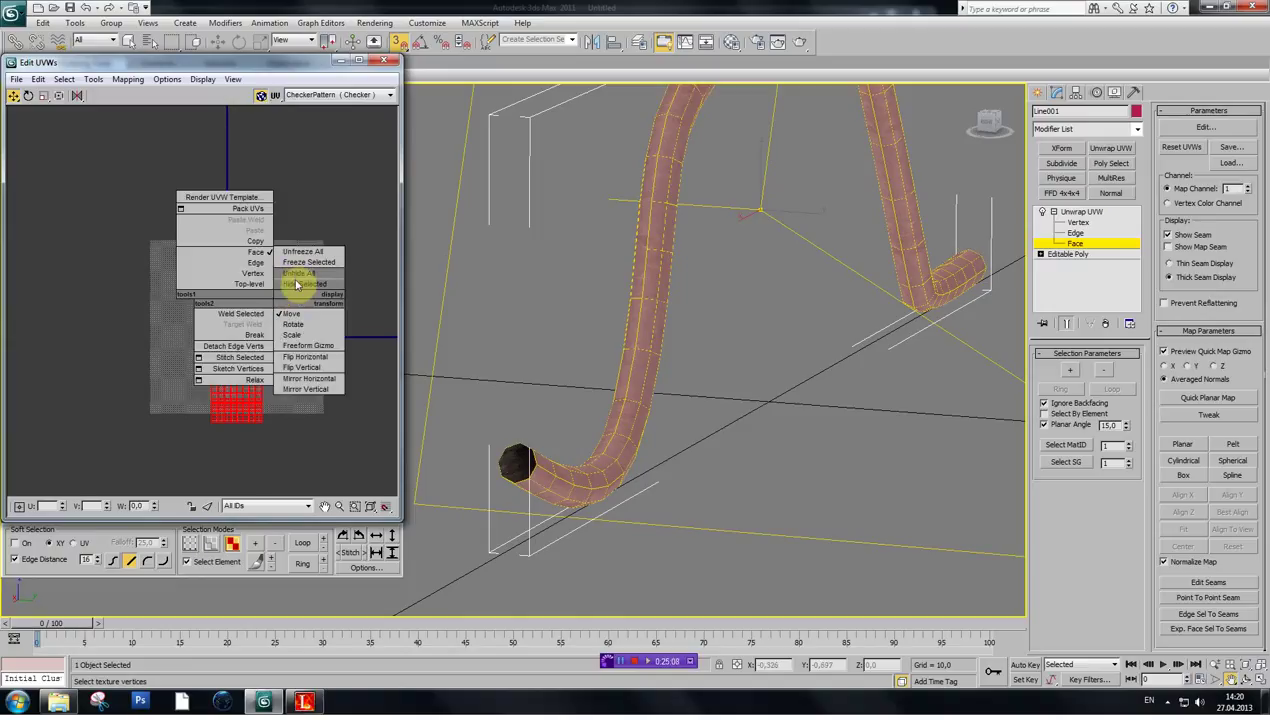
left_click(297, 288)
scroll(242, 352, "up", 2)
left_click_drag(218, 266, 250, 298)
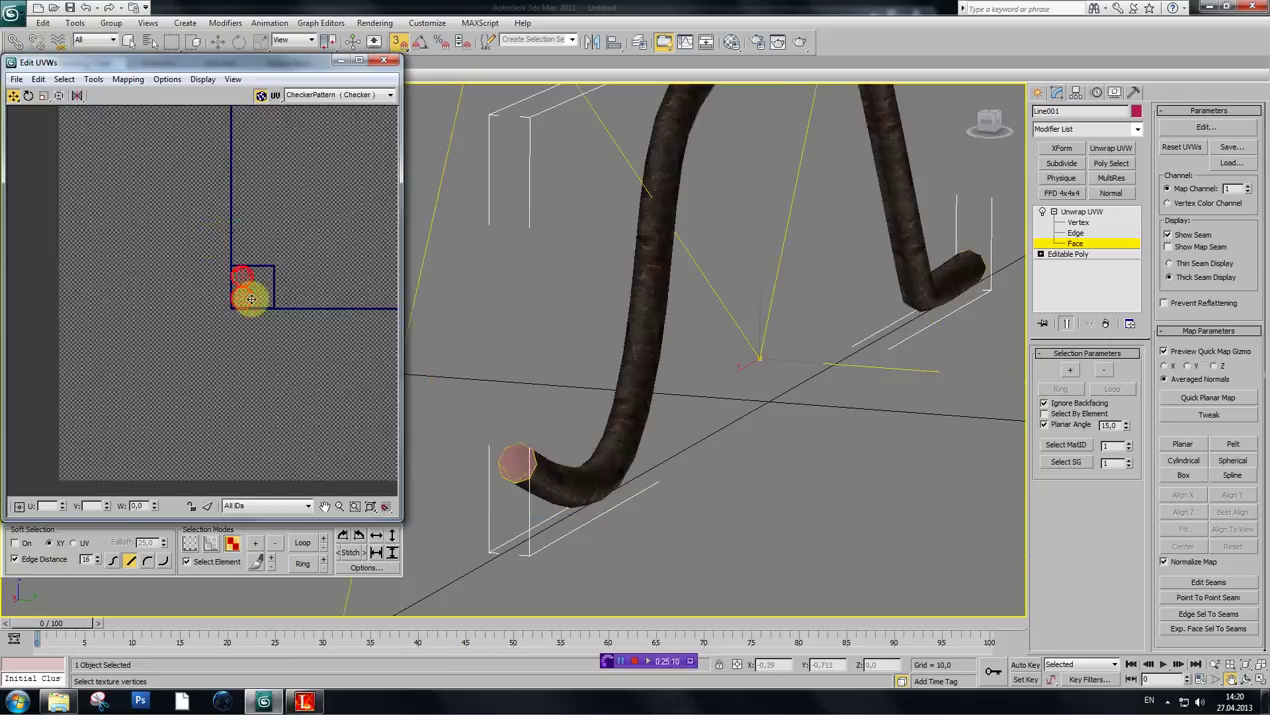
- Turn off the shading of selected faces and inspect the texture on the cable's near end cap
scroll(248, 294, "up", 2)
scroll(519, 371, "up", 5)
middle_click_drag(524, 388, 608, 313)
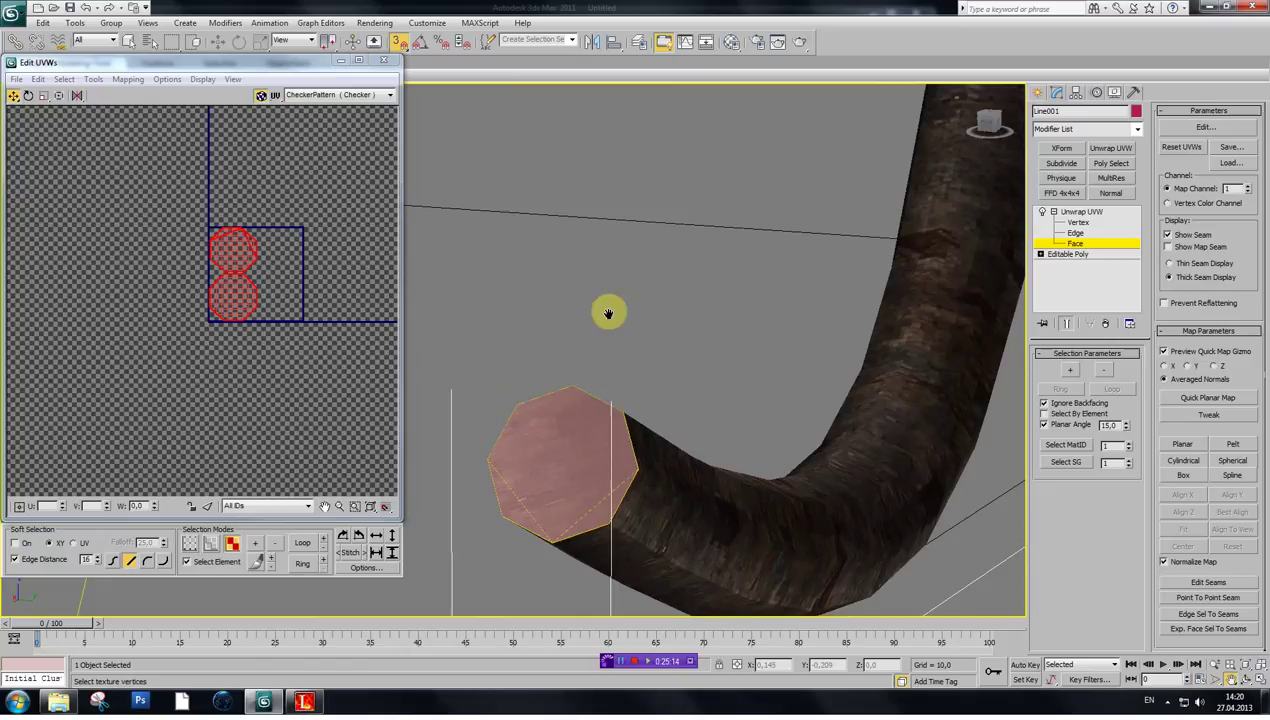
key("F3")
key("F3")
key("F2")
middle_click_drag(613, 437, 612, 337)
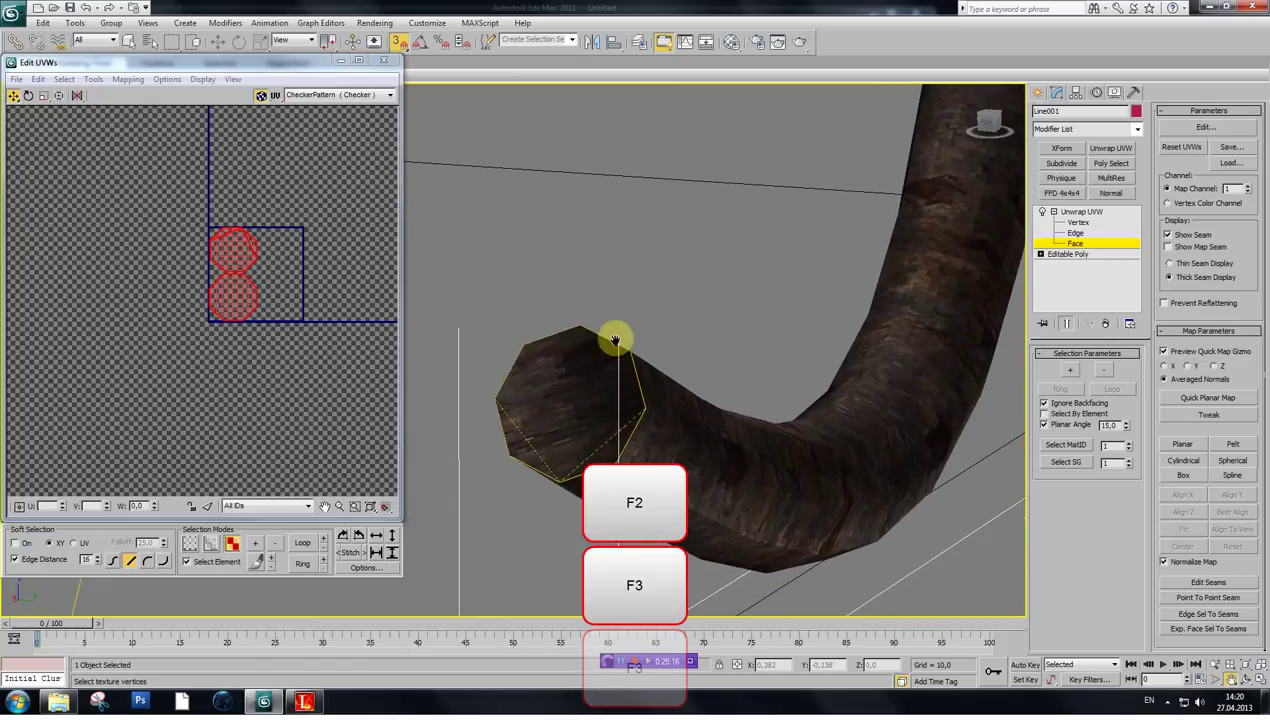
middle_click_drag(586, 402, 561, 436)
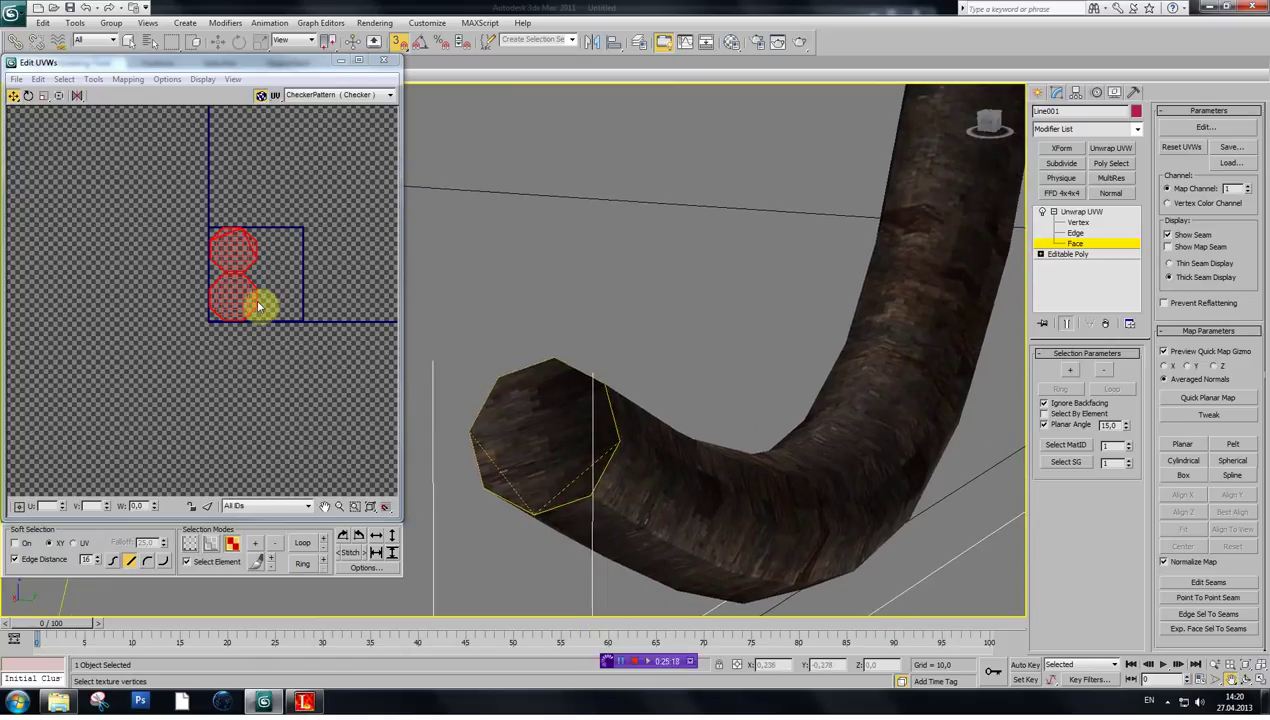
scroll(623, 300, "down", 8)
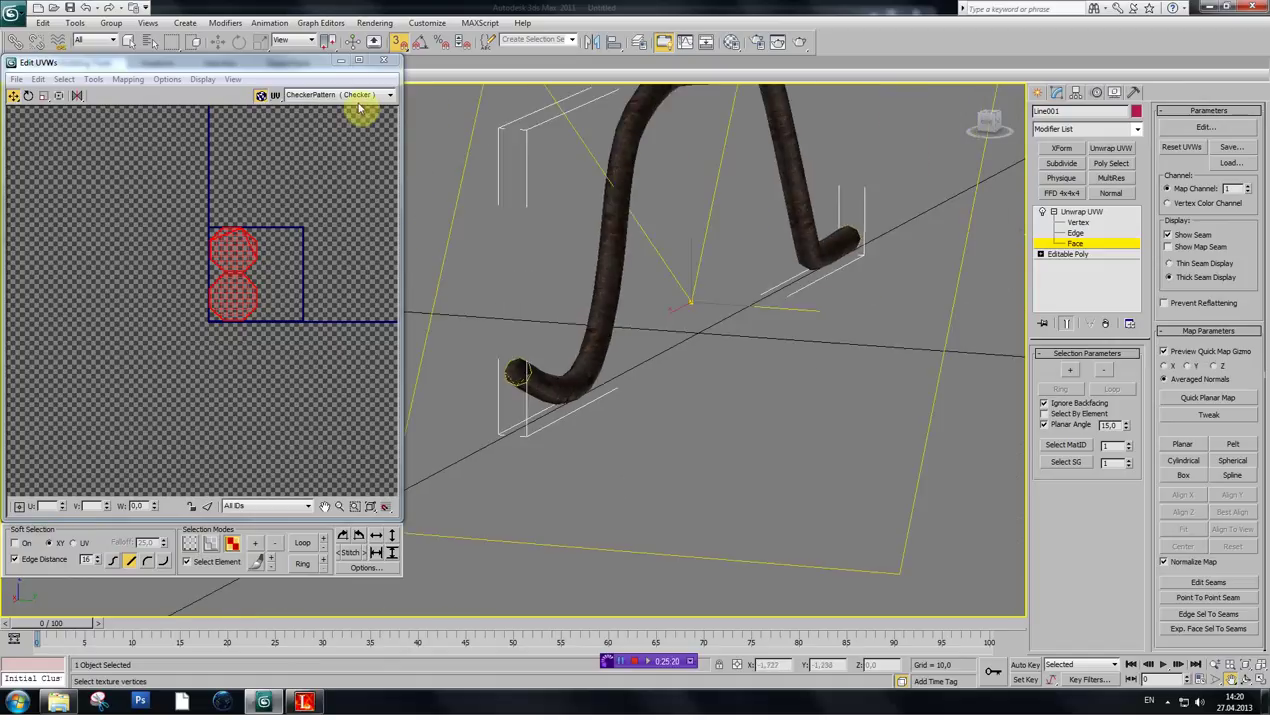
- Close the UV editing window and convert the cable to an Editable Poly
left_click(390, 62)
right_click(482, 247)
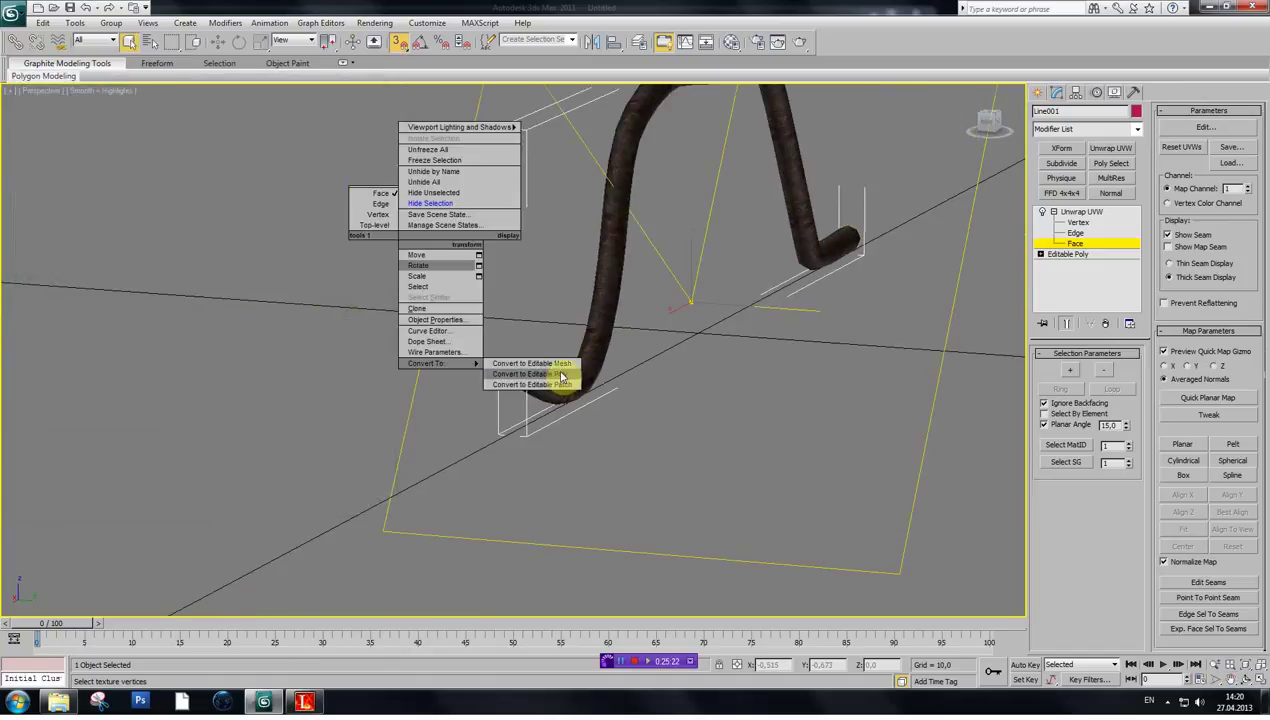
left_click(558, 370)
scroll(558, 362, "down", 4)
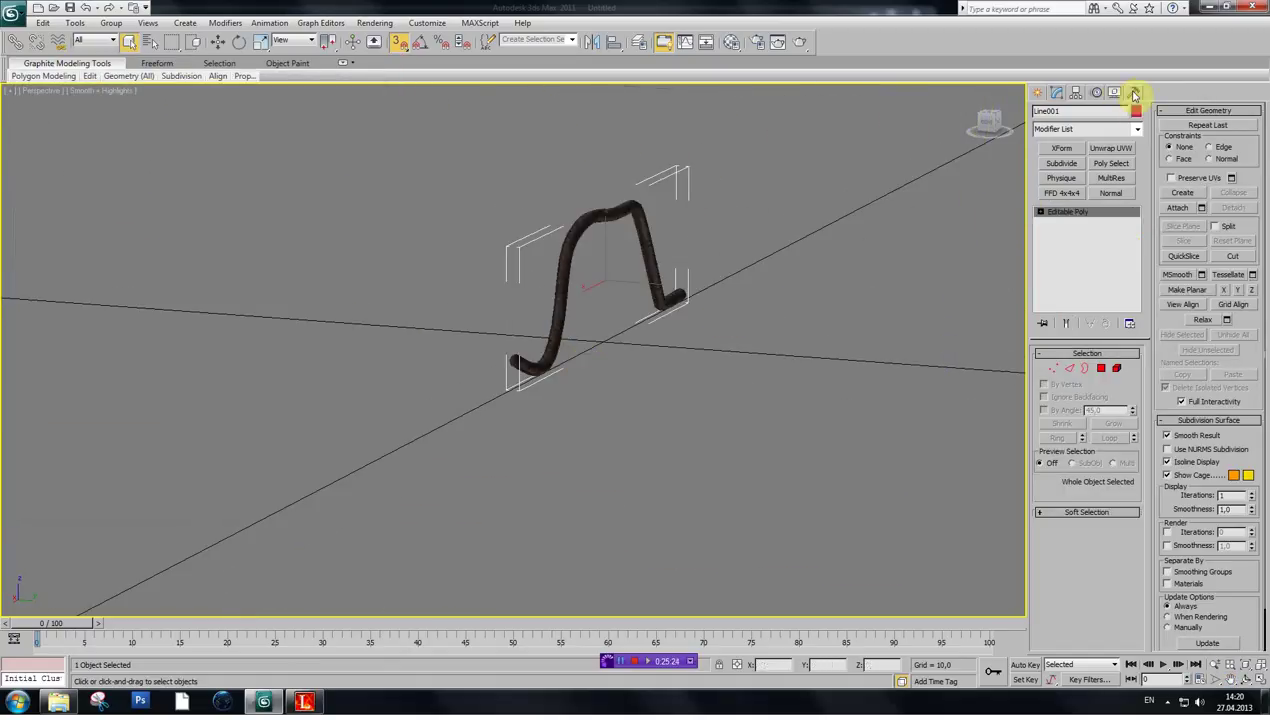
- Start the S.T.A.L.K.E.R. export of the cable as an editor object
left_click(1134, 93)
left_click(308, 699)
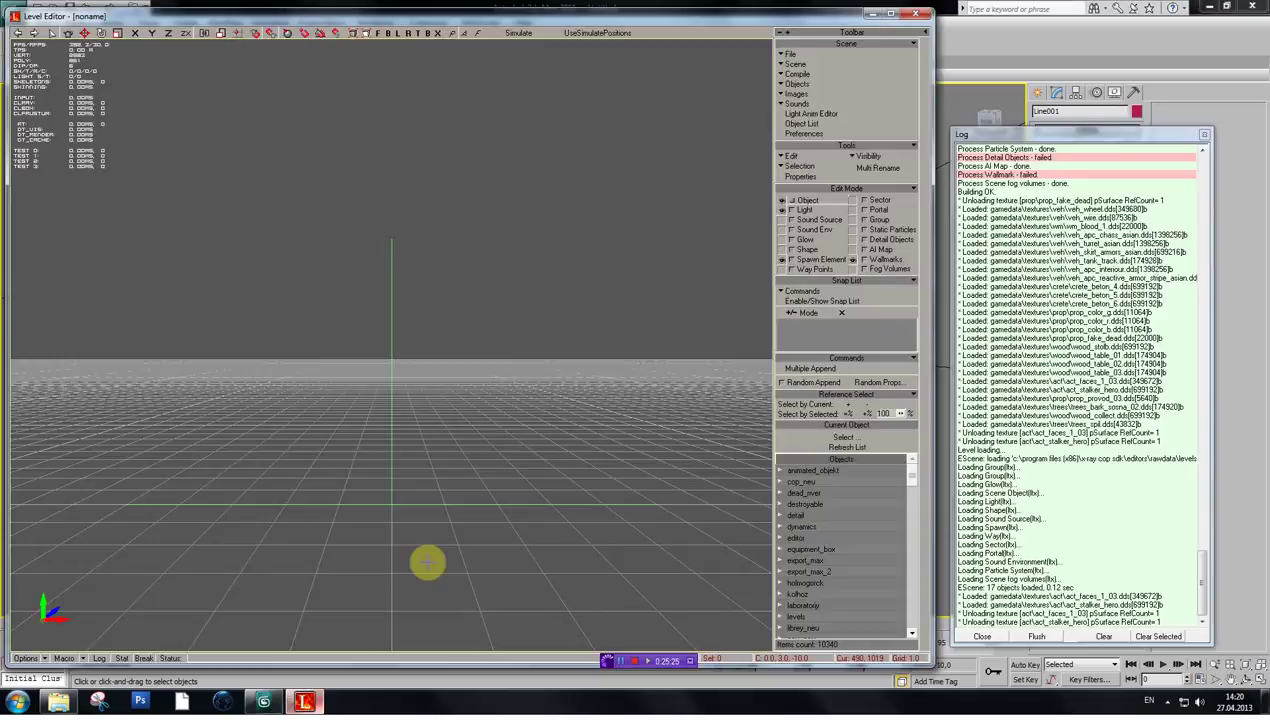
left_click(262, 700)
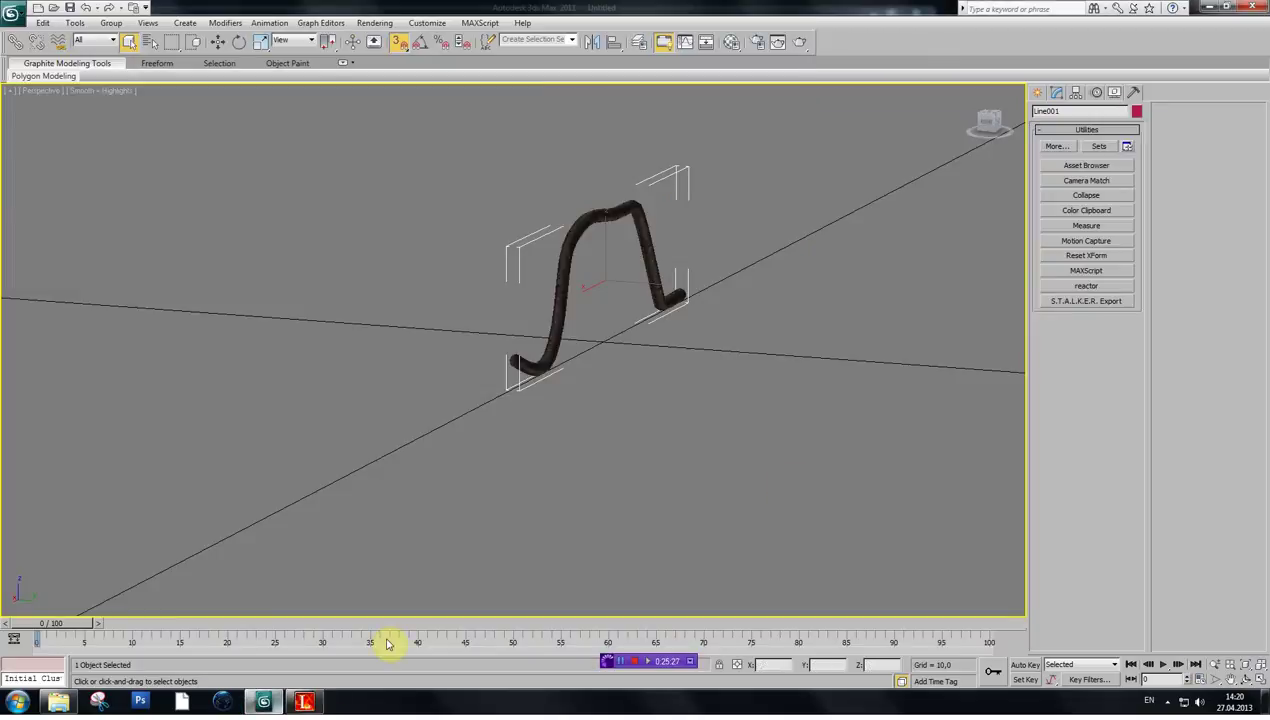
left_click(1082, 301)
left_click(1086, 376)
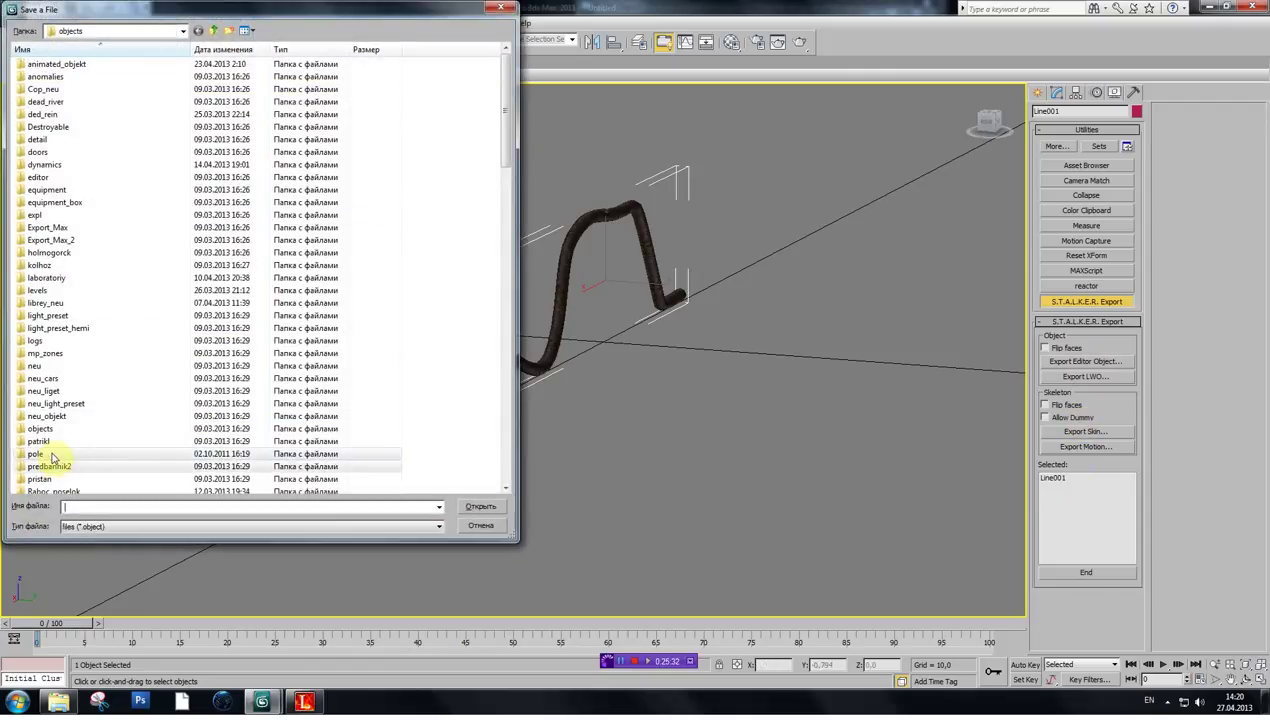
- Export the cable into the test folder as 3.object, replacing the existing file, and close the export utility
scroll(52, 456, "down", 3)
left_click(390, 336)
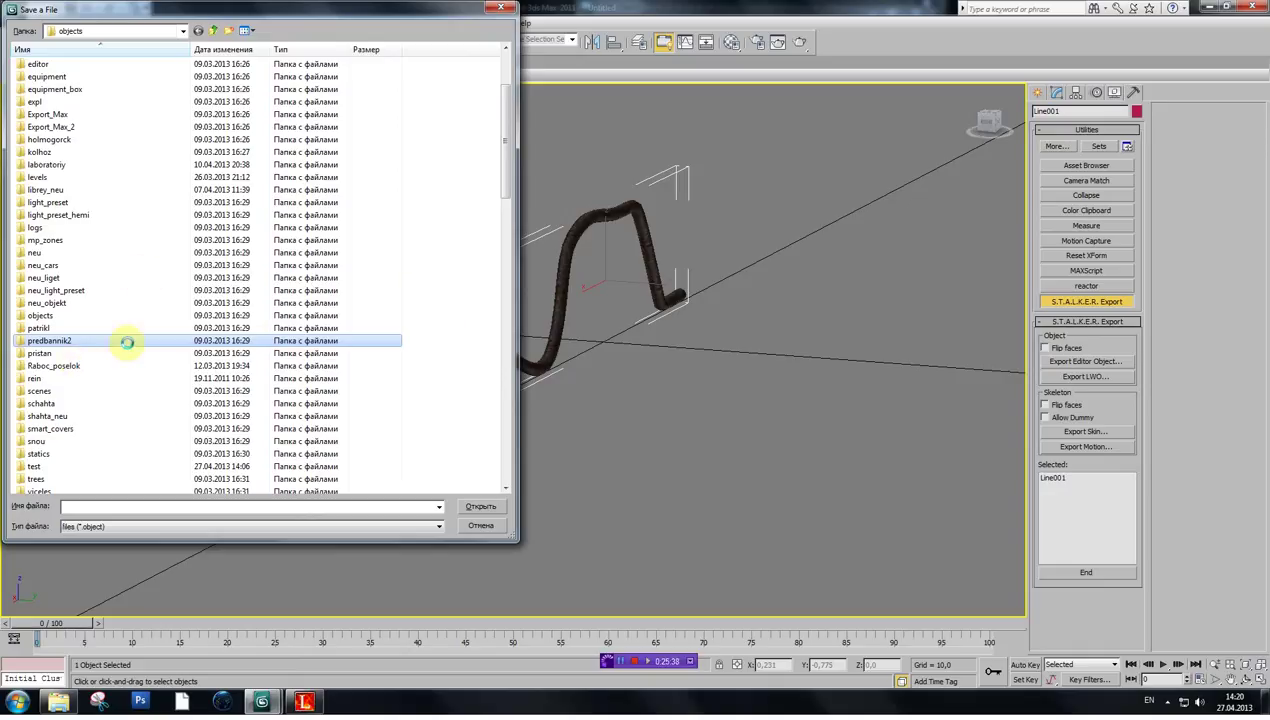
right_click(389, 313)
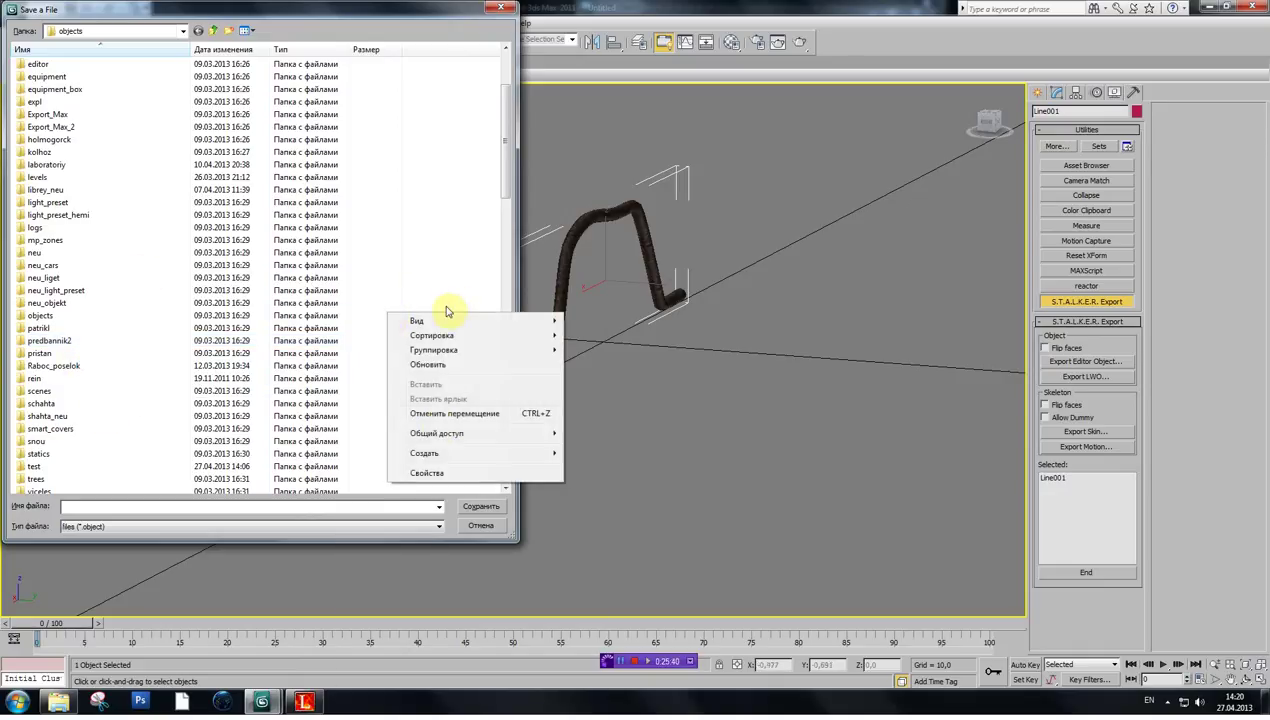
key("Escape")
left_click(40, 453)
scroll(57, 400, "down", 3)
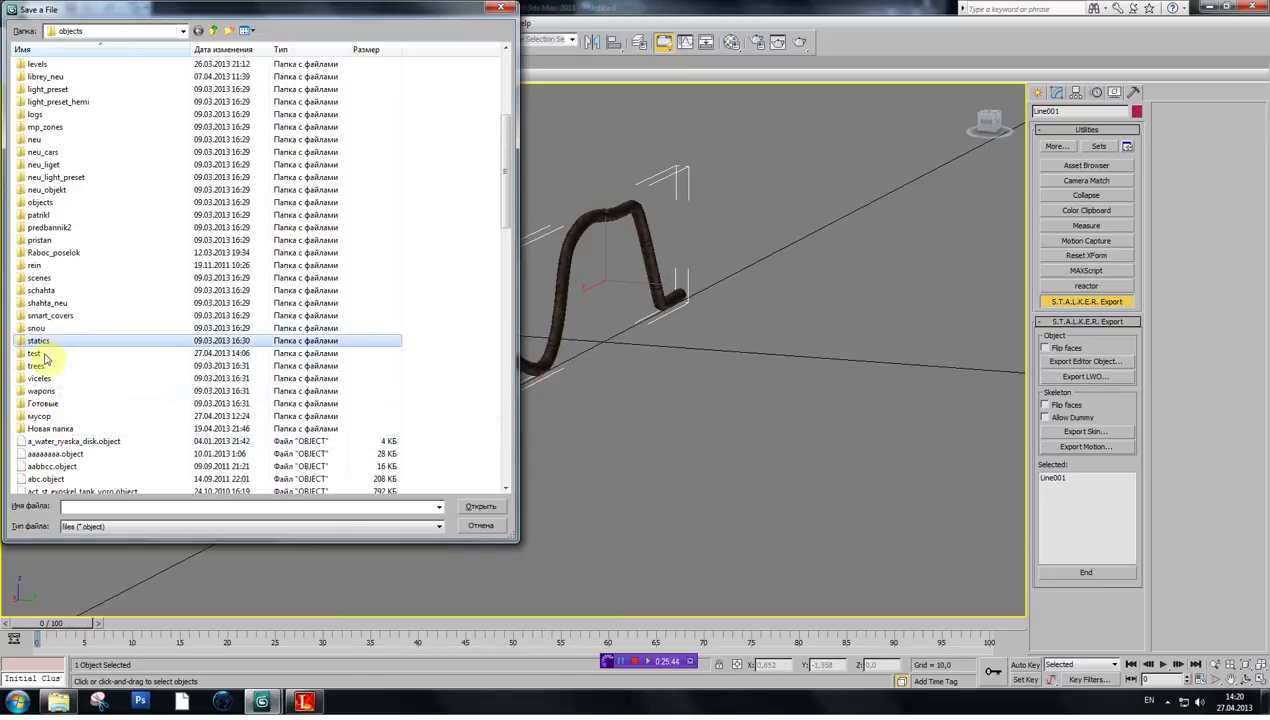
double_click(42, 354)
left_click(42, 90)
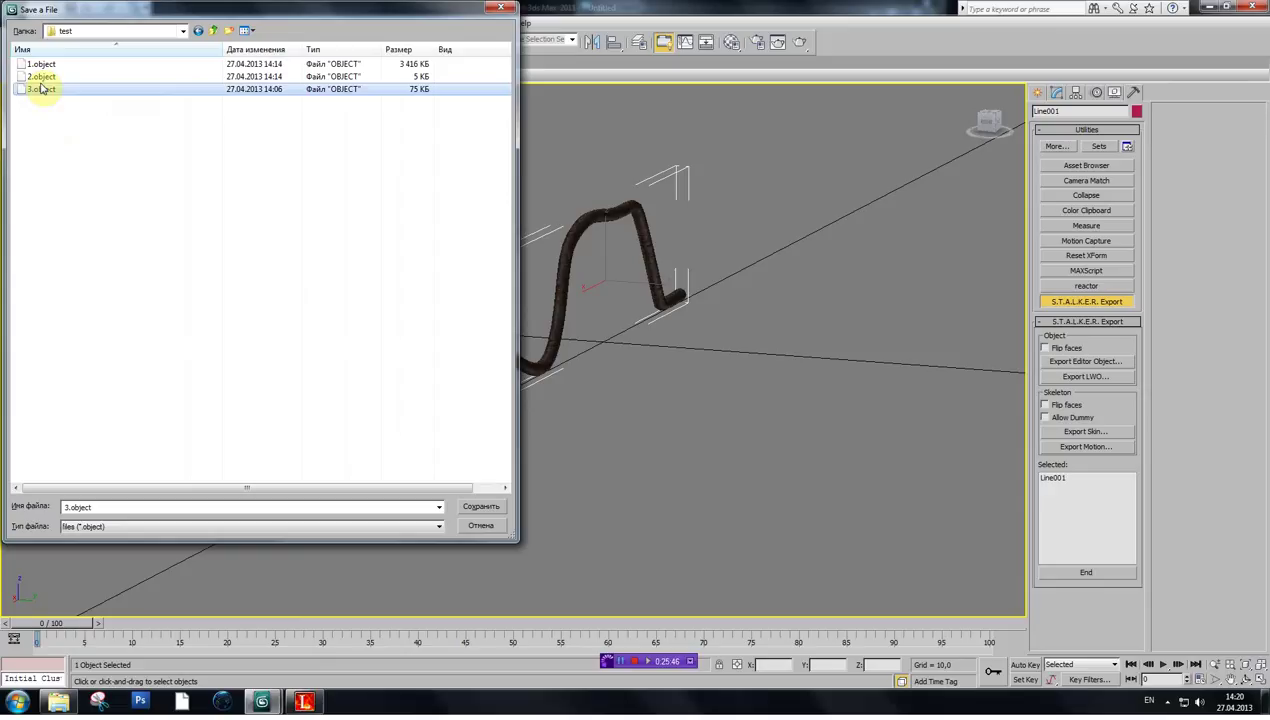
left_click(494, 512)
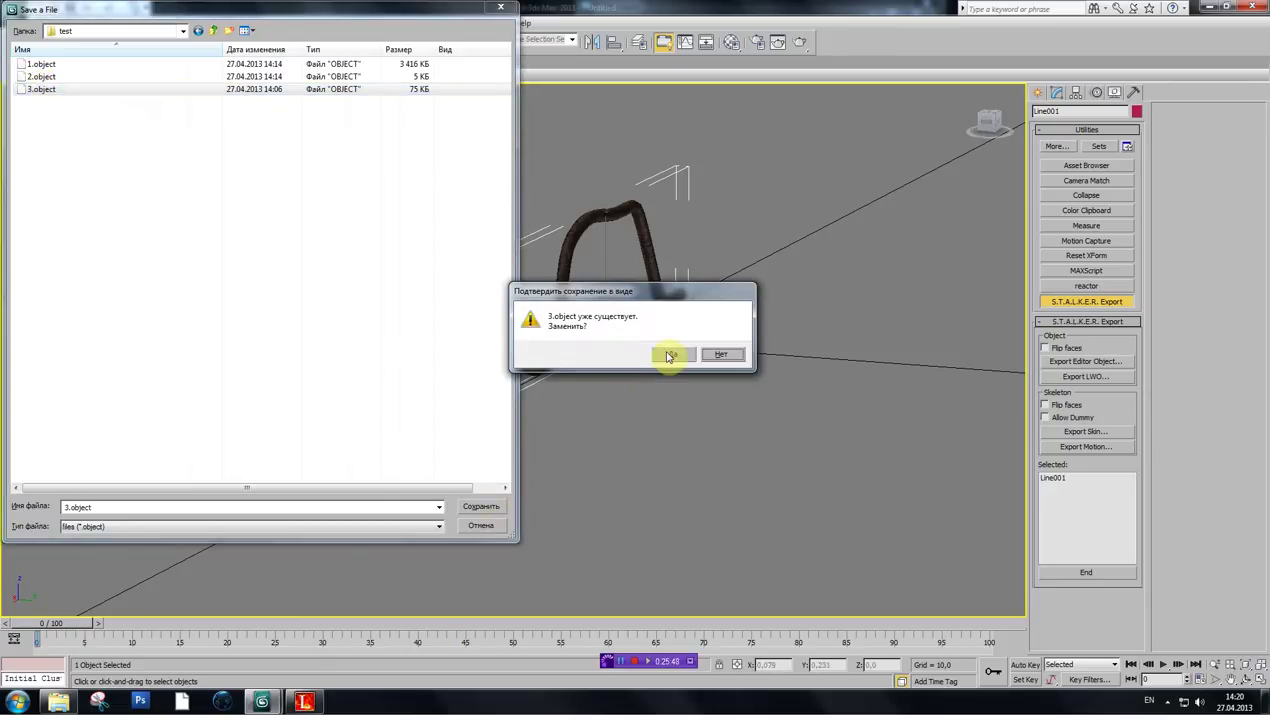
left_click(661, 352)
left_click(925, 6)
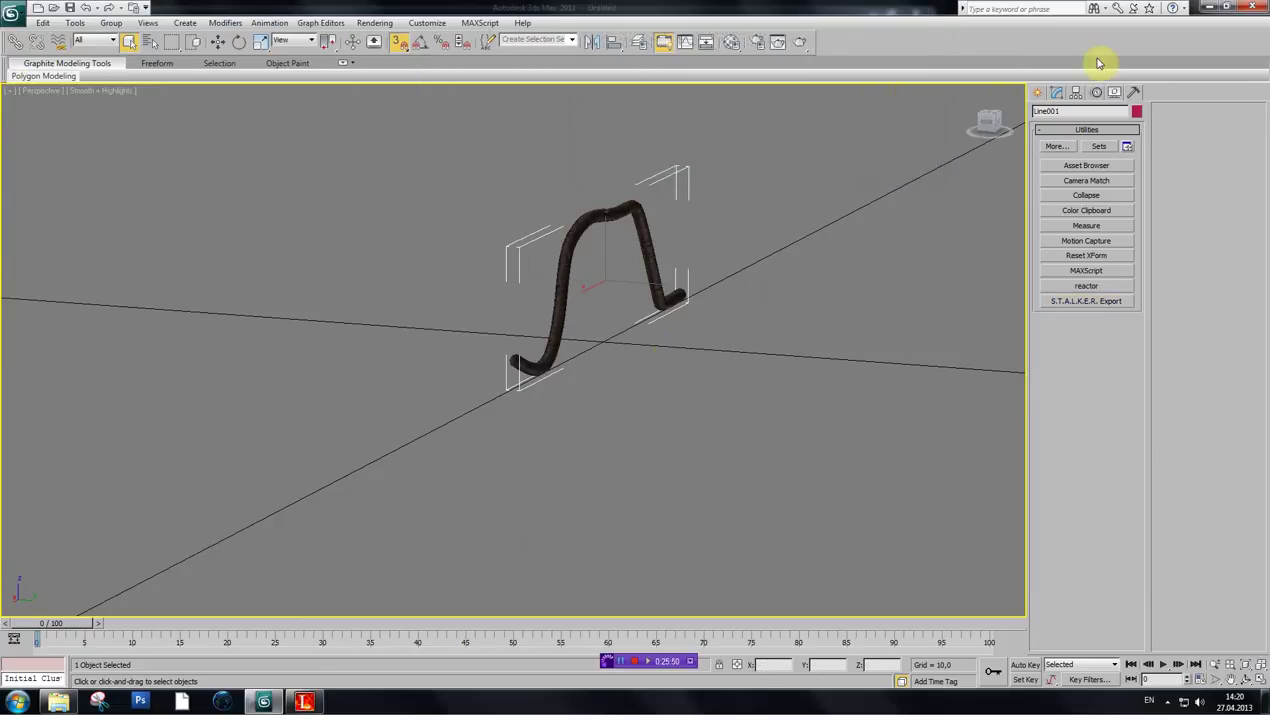
- Switch to Level Editor and open test_lait3.level, framing the tank and the cable
left_click(305, 703)
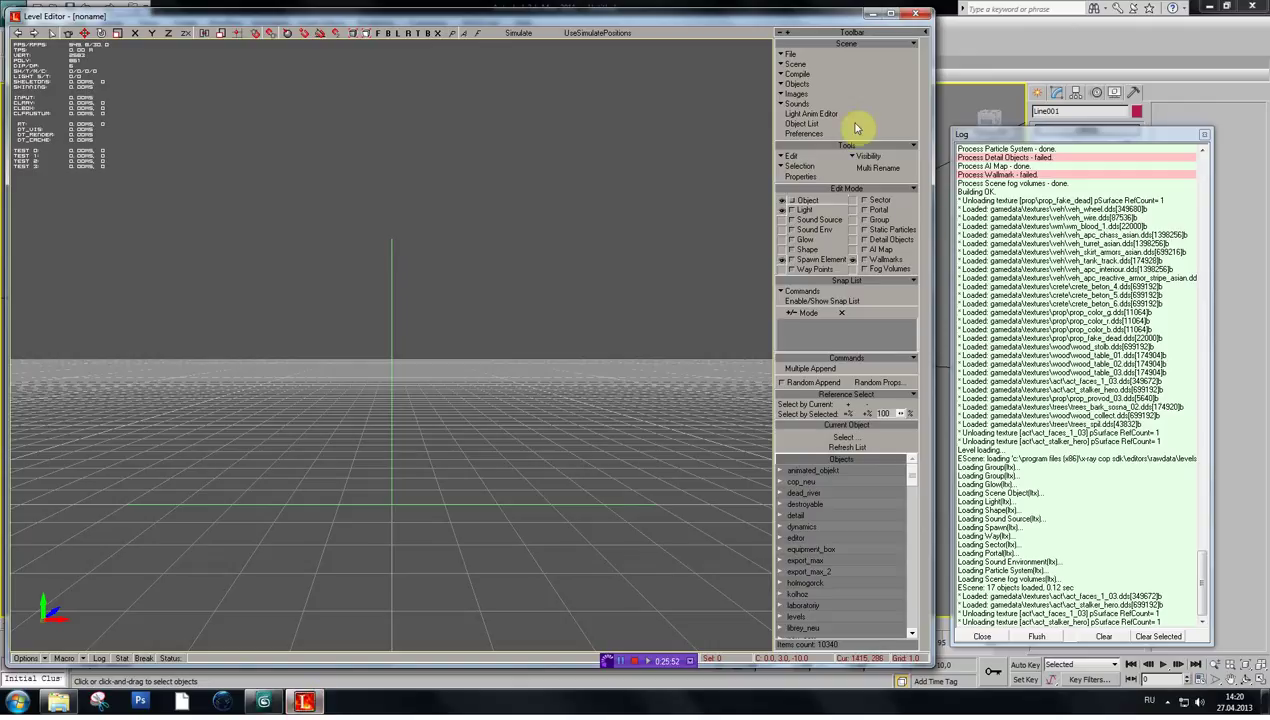
left_click(795, 56)
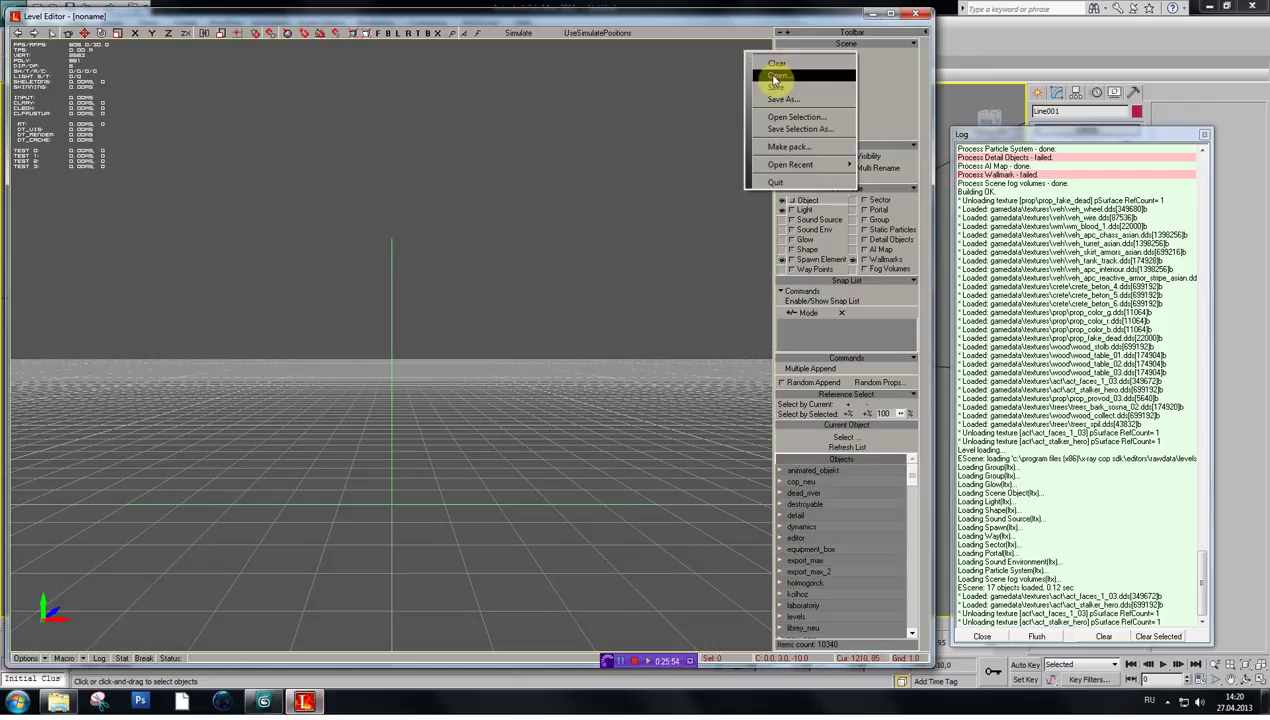
left_click(776, 80)
left_click(100, 104)
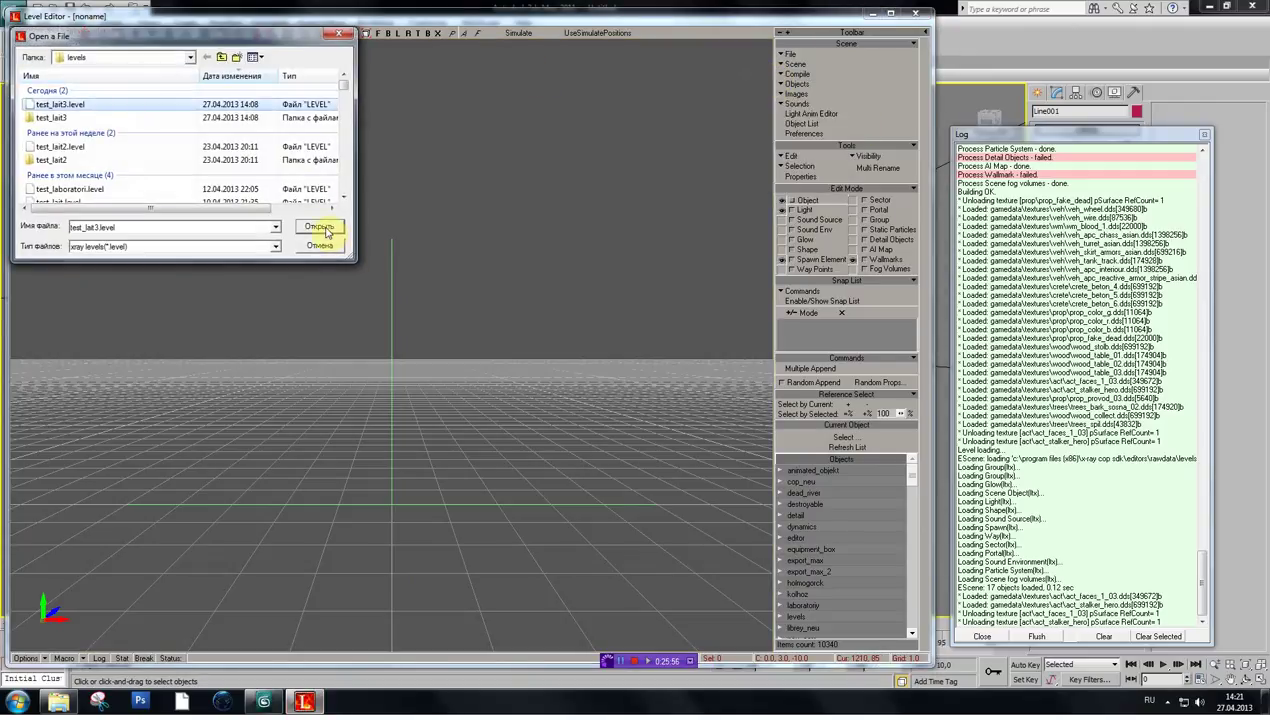
left_click(320, 228)
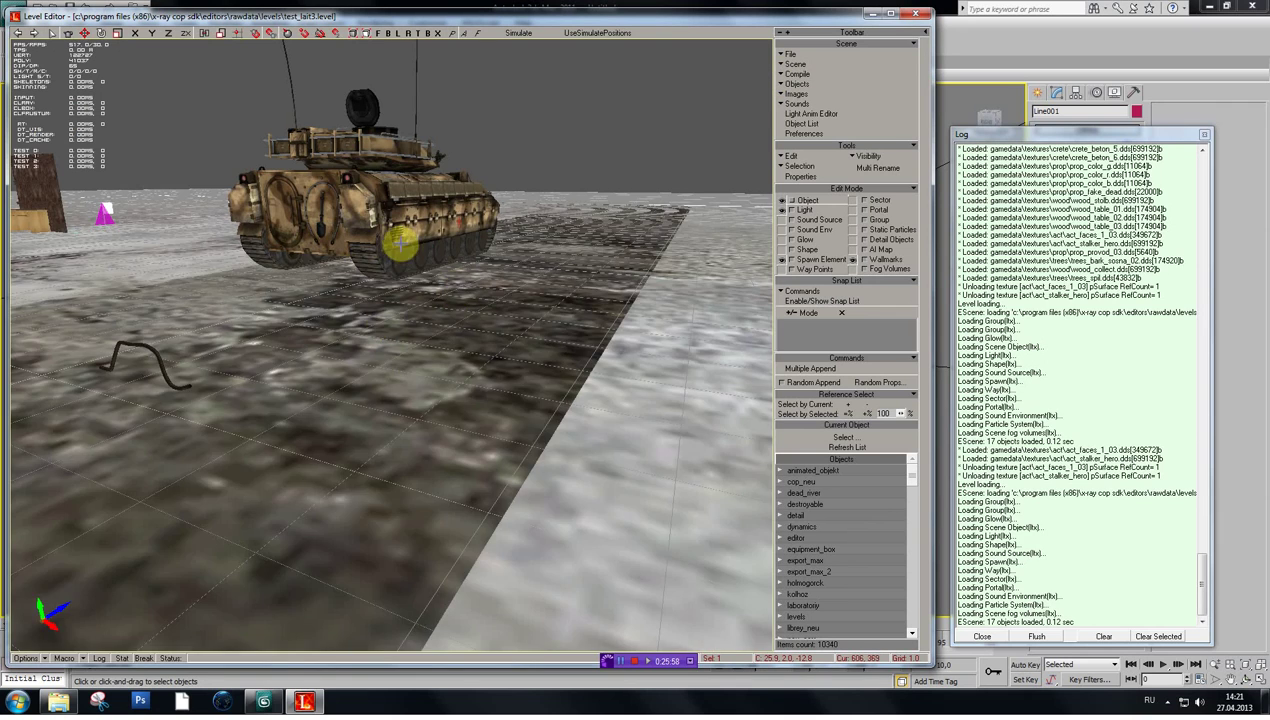
left_click_drag(394, 248, 320, 310, "shift")
left_click_drag(385, 216, 383, 201, "shift")
right_click_drag(383, 201, 450, 137, "shift")
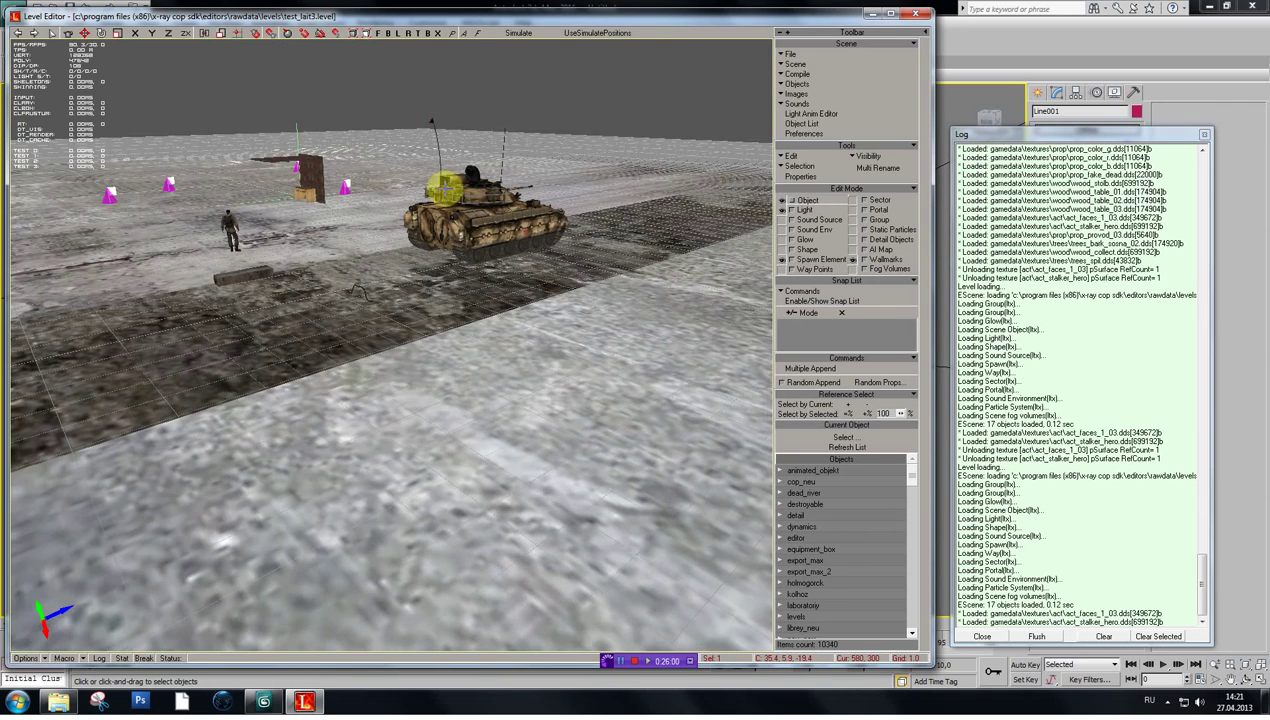
- Build the test_lait3 level for compilation
left_click(798, 66)
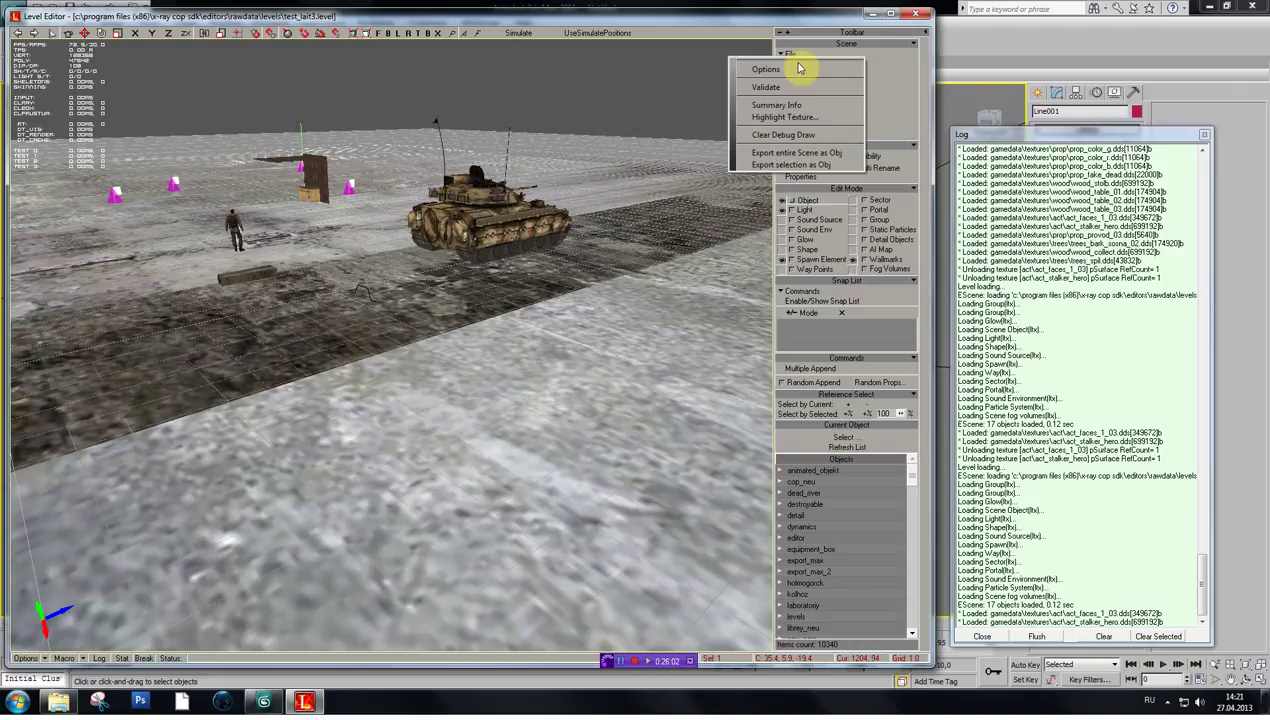
left_click(800, 30)
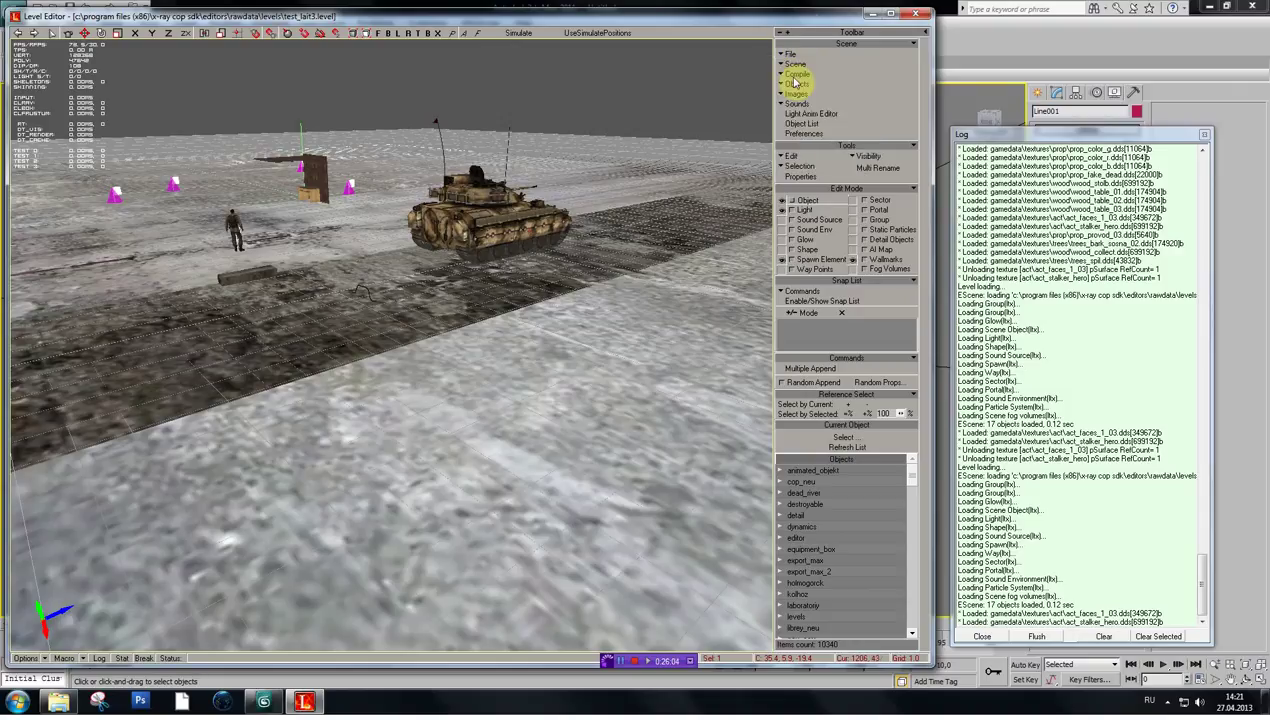
left_click(797, 82)
left_click(772, 85)
left_click(610, 380)
left_click(632, 382)
mouse_move(346, 378)
left_mouse_down("shift")
mouse_move(332, 300)
mouse_move(344, 285)
mouse_move(344, 360)
left_mouse_up("shift")
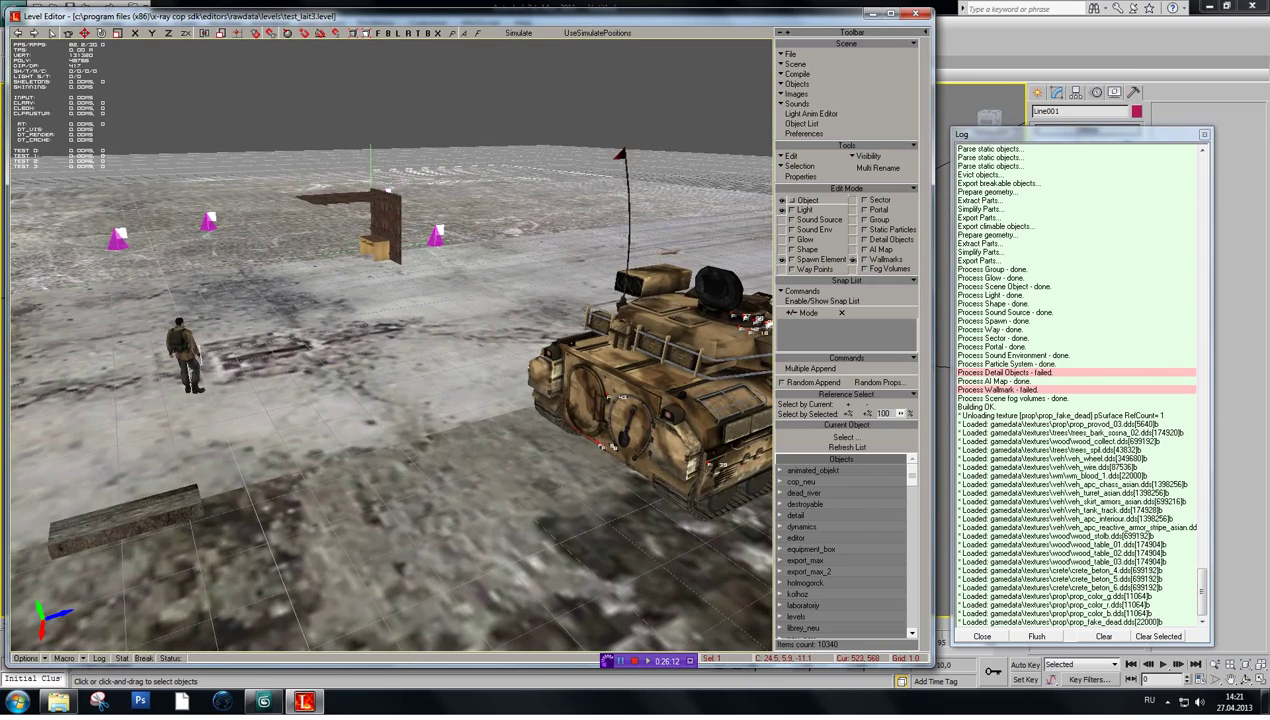
left_click_drag(371, 408, 345, 450, "shift")
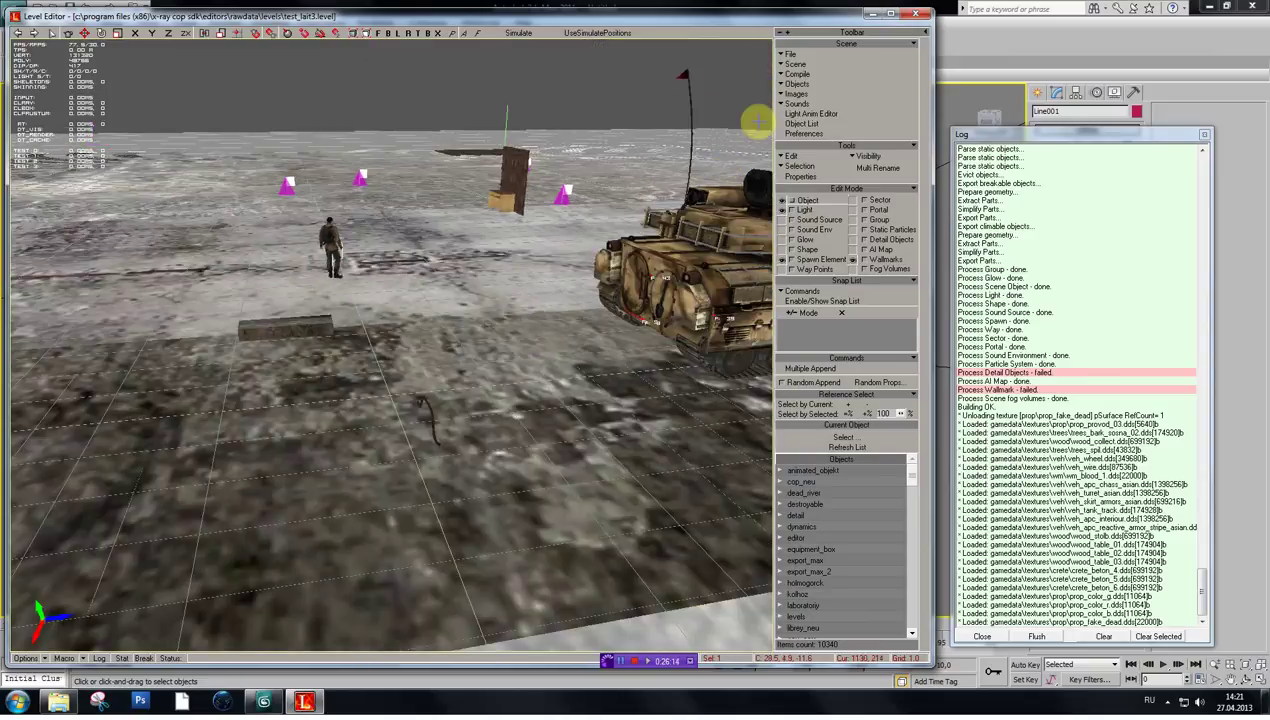
- Save the level, clear the scene and close Level Editor
left_click(790, 60)
left_click(776, 94)
left_click(790, 60)
left_click(795, 64)
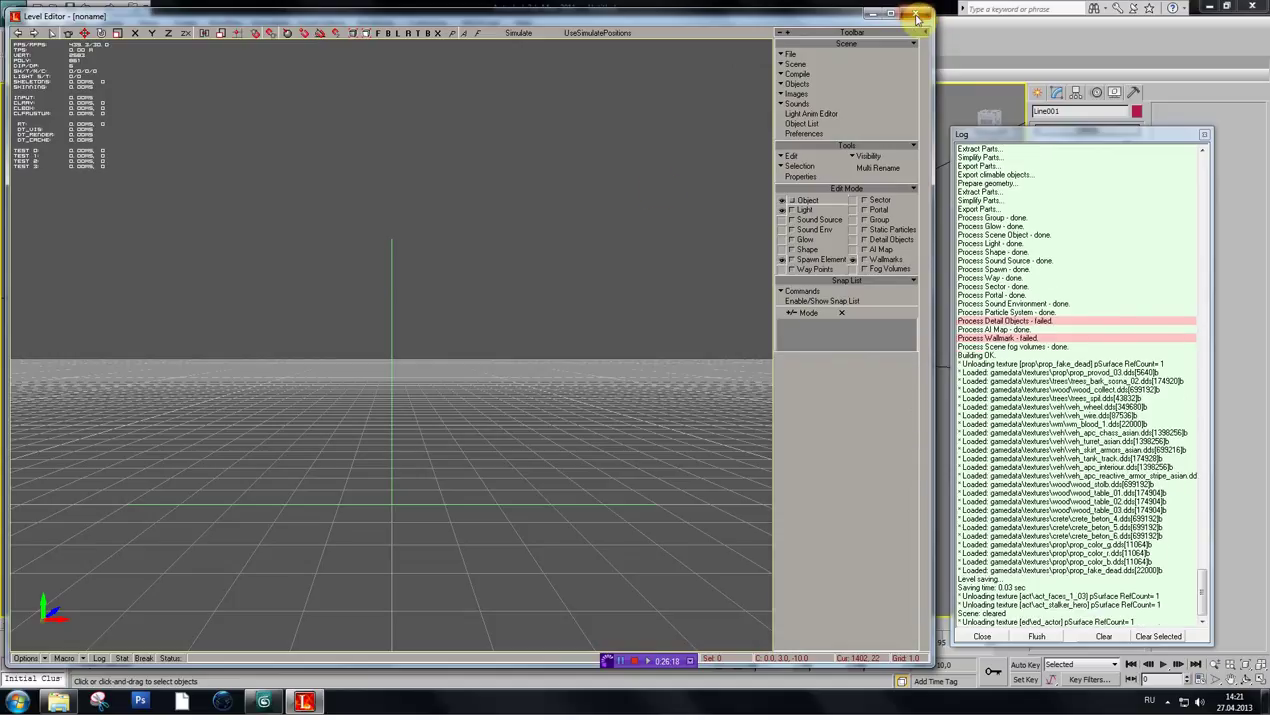
- In Windows Explorer's editors folder, run Обход_invalid_faces.cmd and choose option 1, NOT FIXXED
left_click(264, 702)
left_click(66, 703)
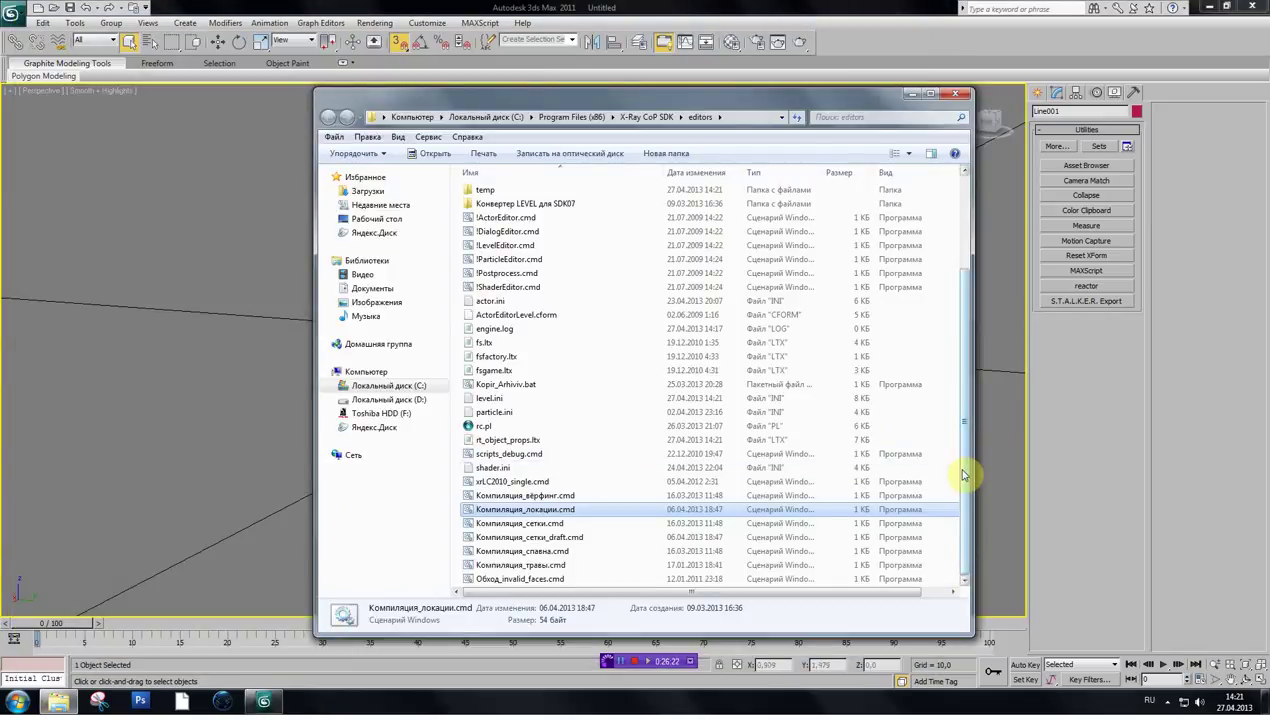
double_click(497, 580)
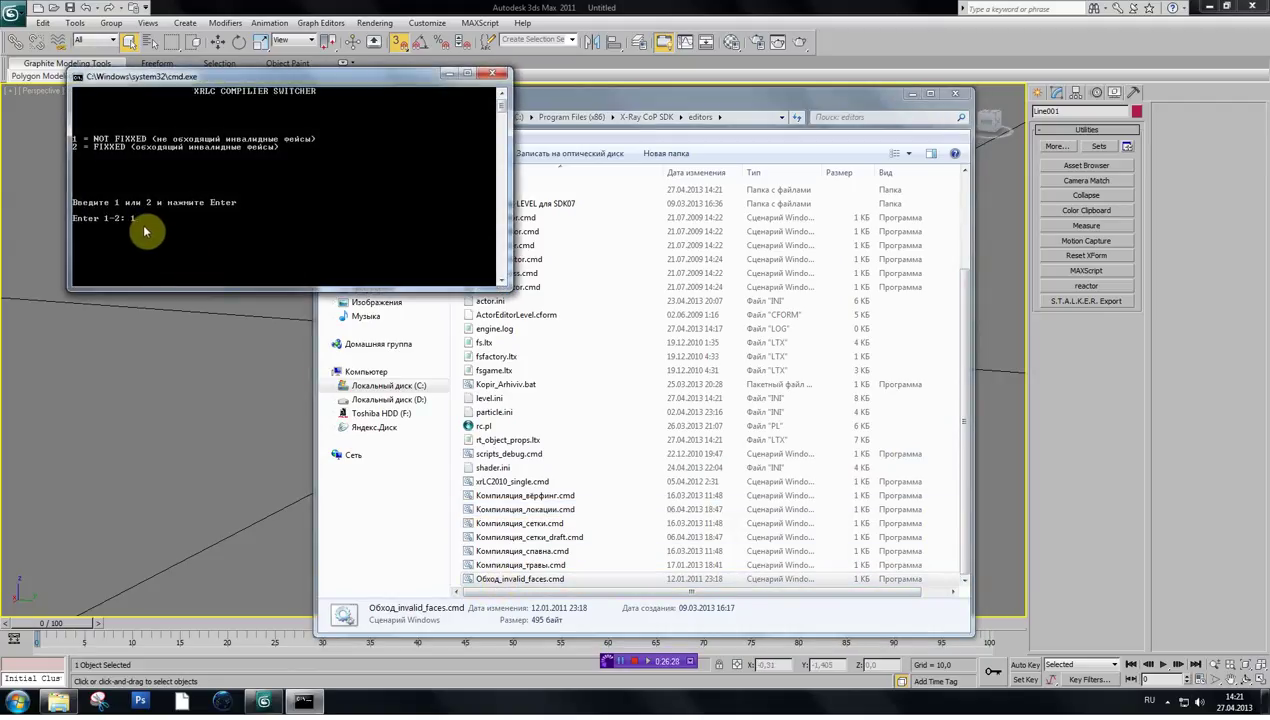
type("2")
key("Return")
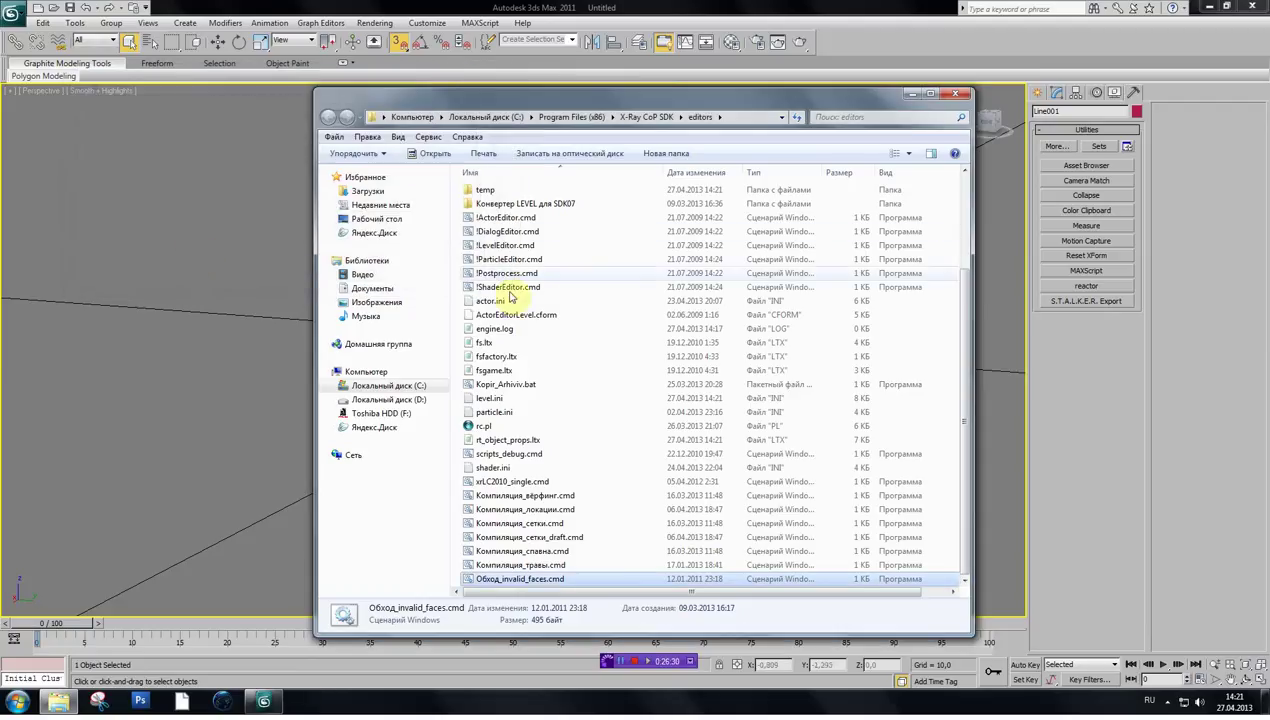
- Run the level compilation with Компиляция_локации.cmd and close the Levels Compiler
double_click(535, 512)
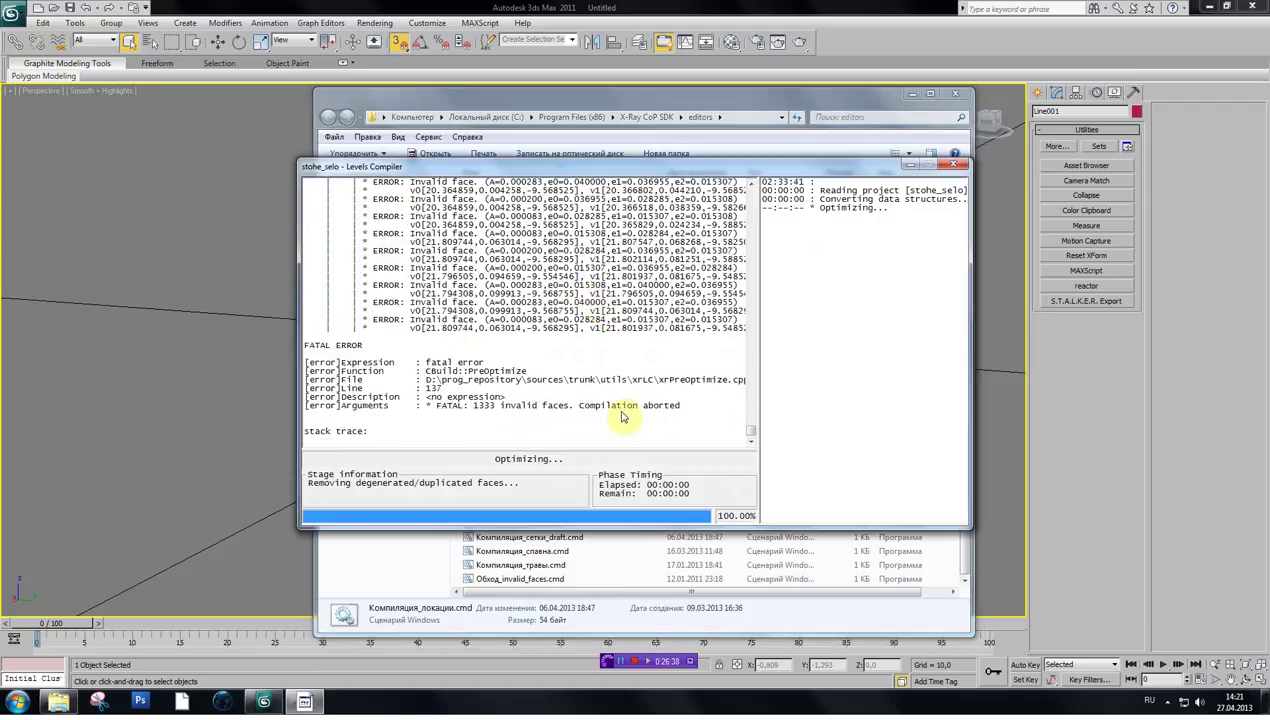
left_click(581, 383)
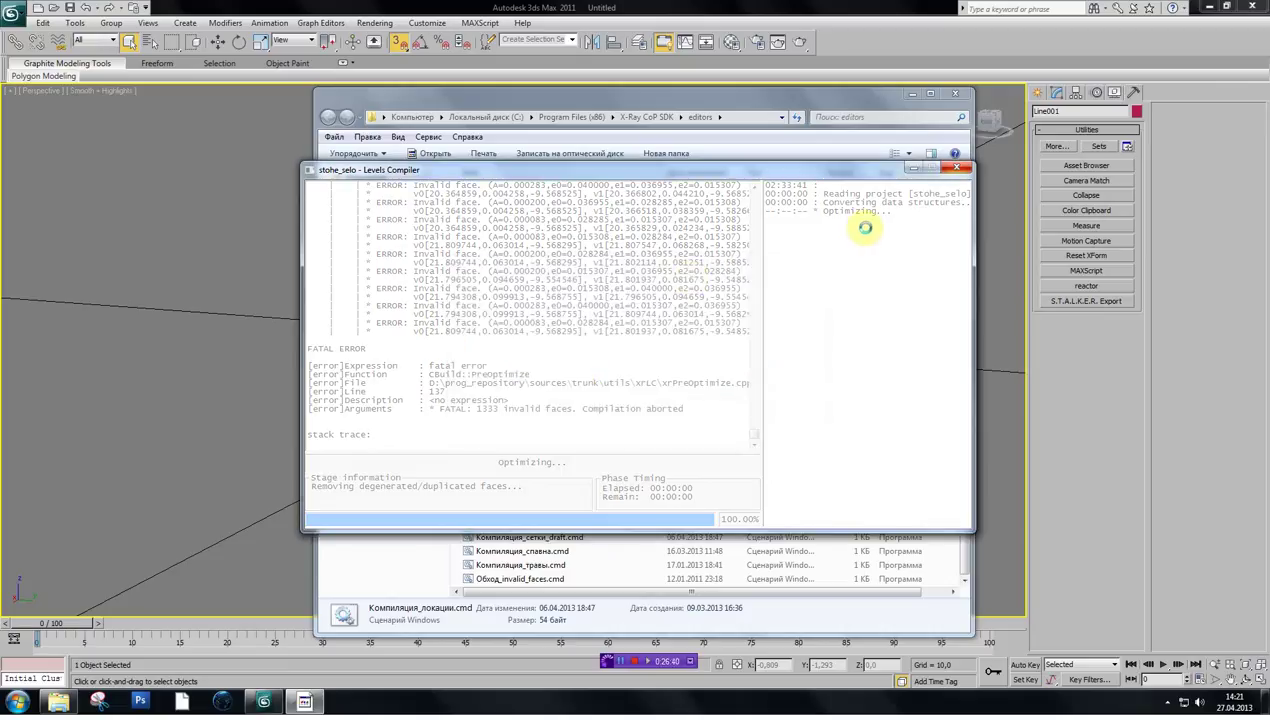
mouse_move(318, 700)
left_click(770, 387)
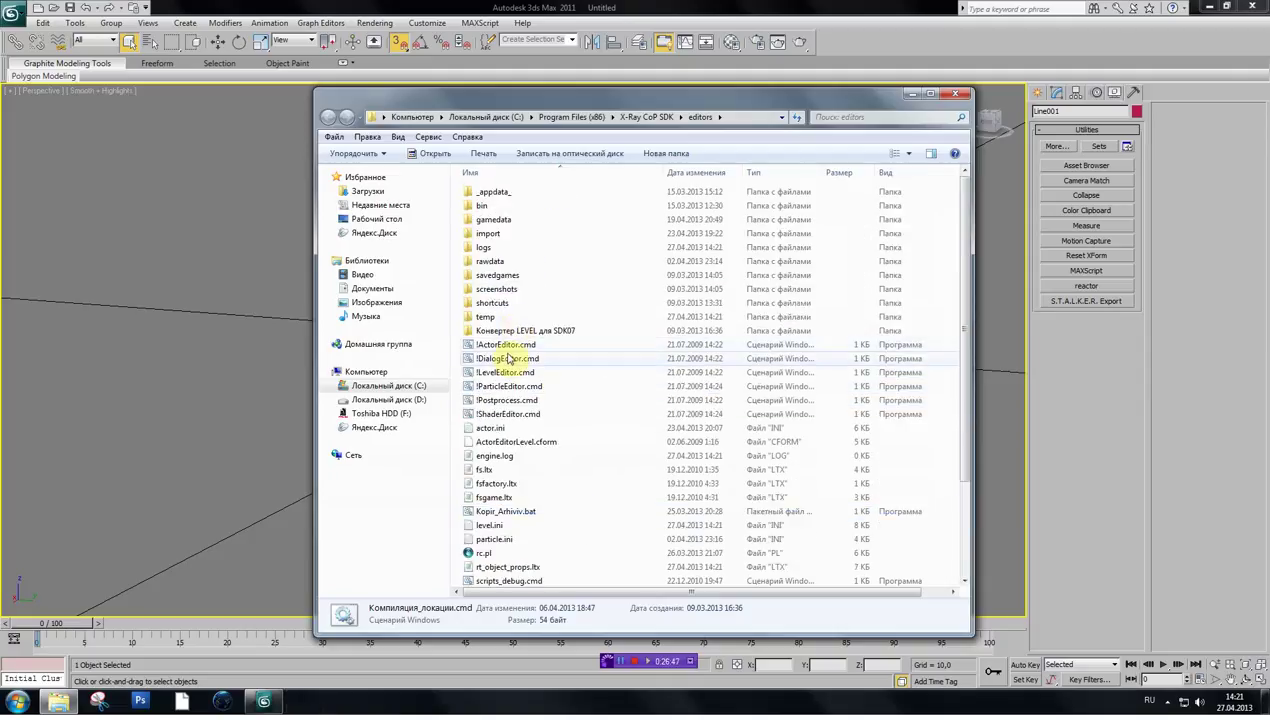
- Start Level Editor from !LevelEditor.cmd and open test_lait3.level
double_click(505, 372)
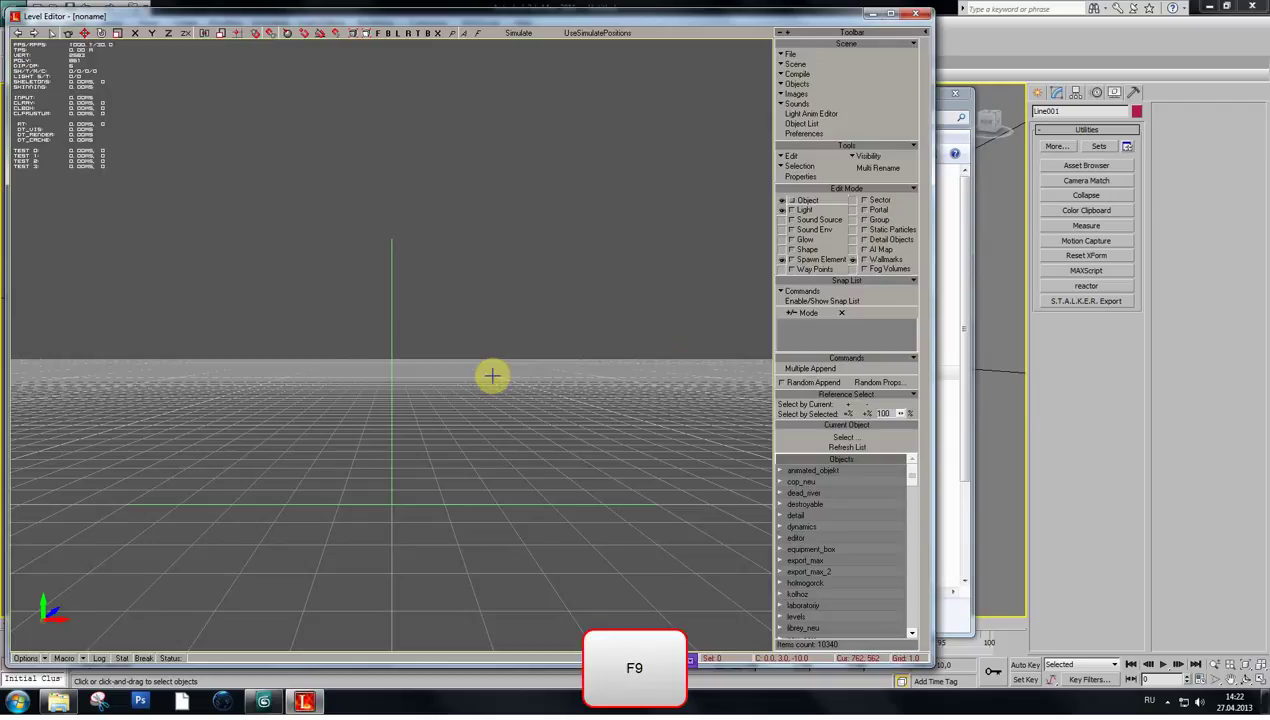
left_click(800, 57)
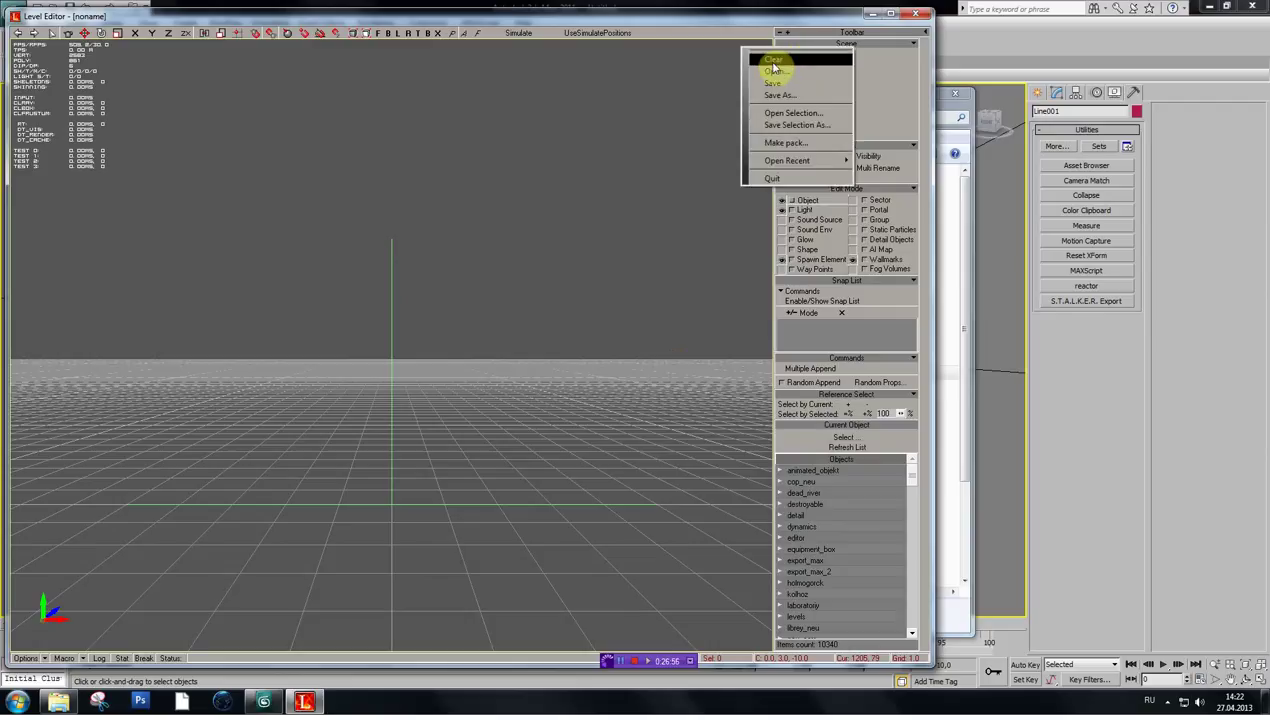
left_click(766, 71)
left_click(37, 105)
left_click(303, 229)
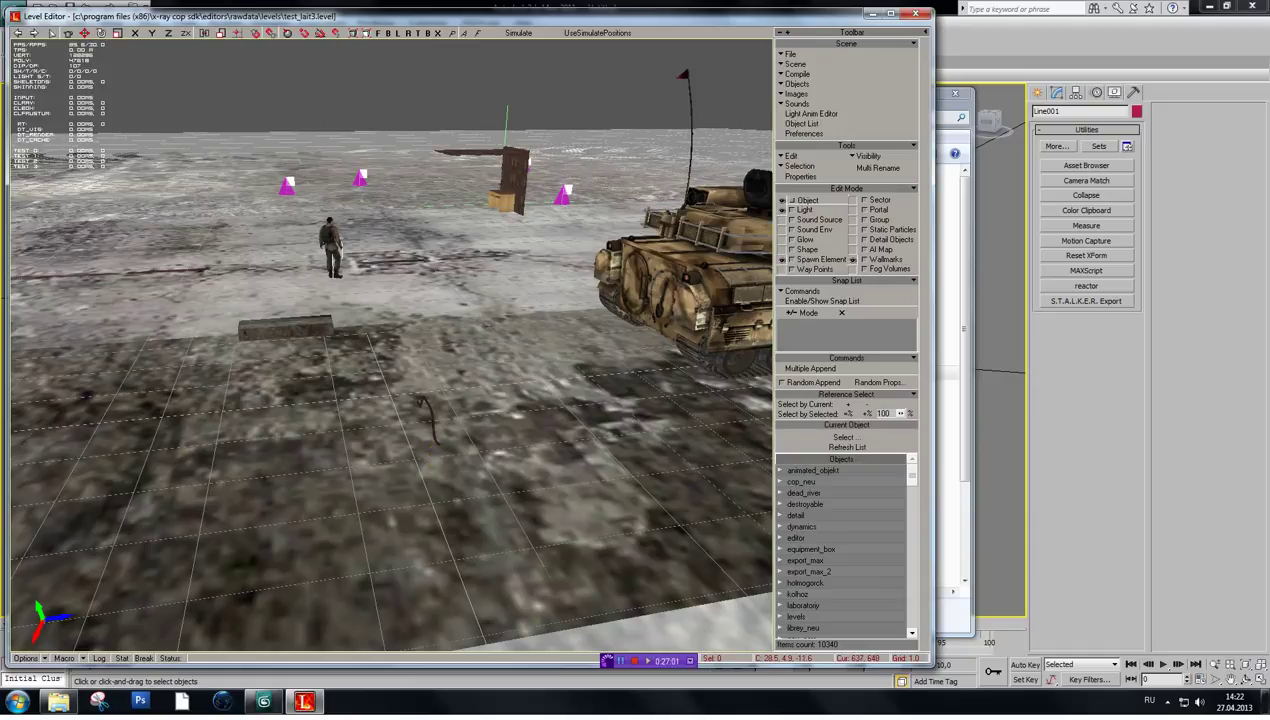
- Import the compiler's .err error list from the logs folder into the level
left_click_drag(440, 456, 405, 485, "shift")
right_click_drag(405, 485, 460, 460, "shift")
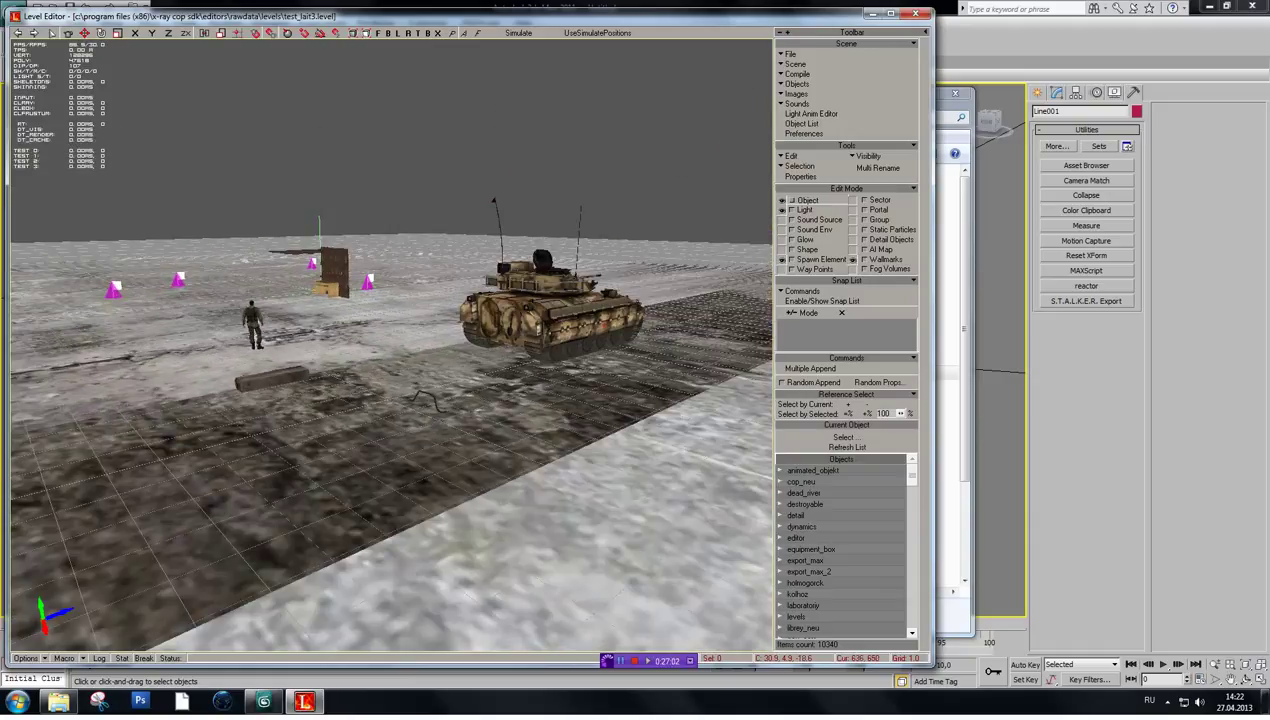
left_click_drag(421, 430, 428, 395, "shift")
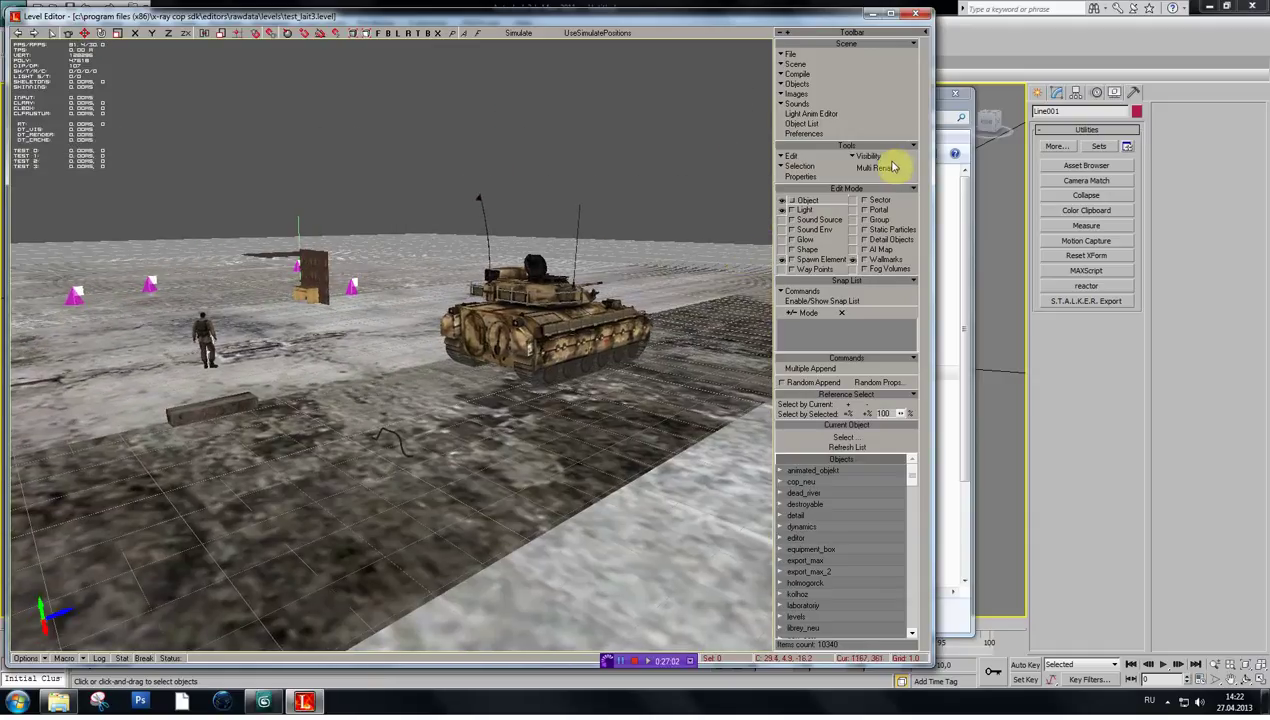
left_click(791, 80)
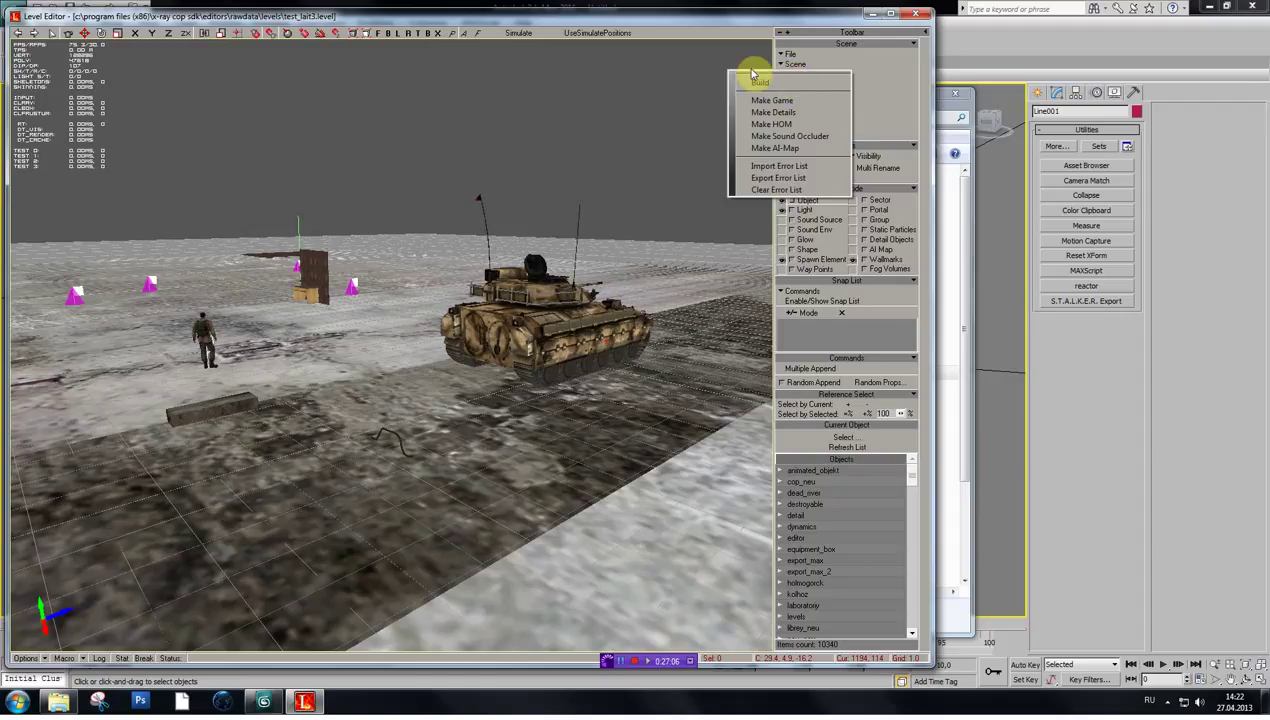
left_click(779, 166)
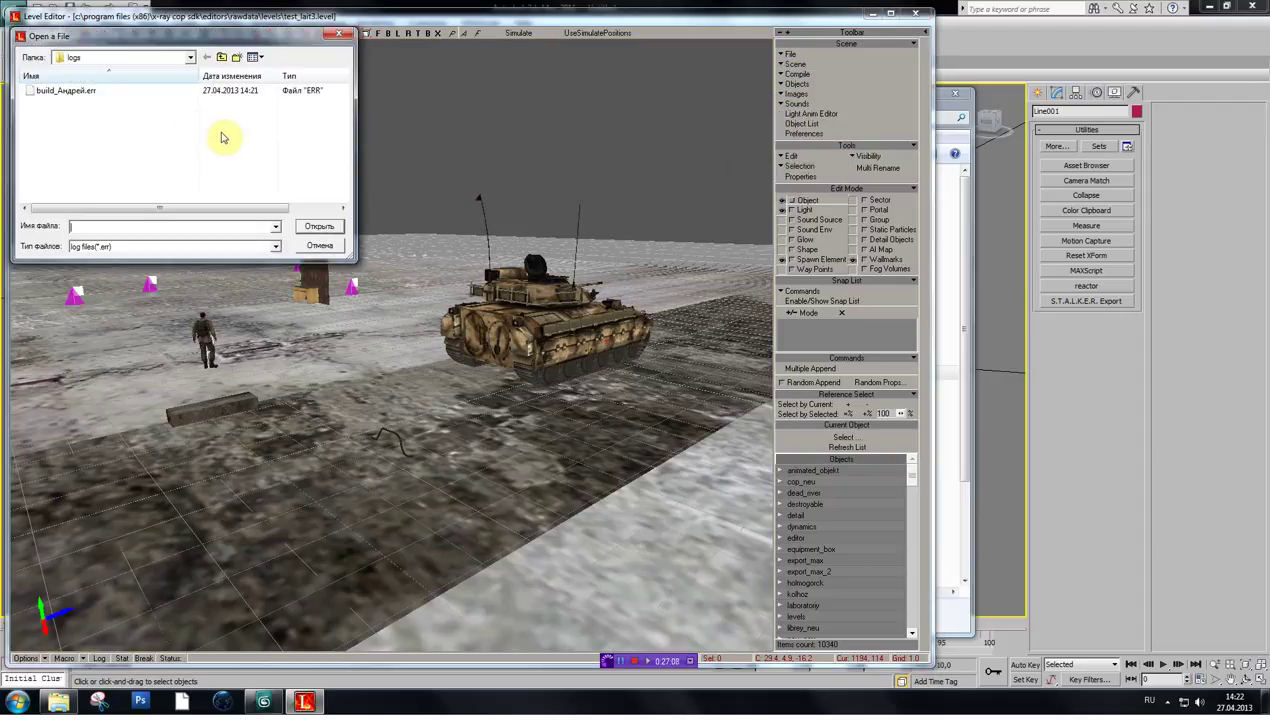
left_click(232, 93)
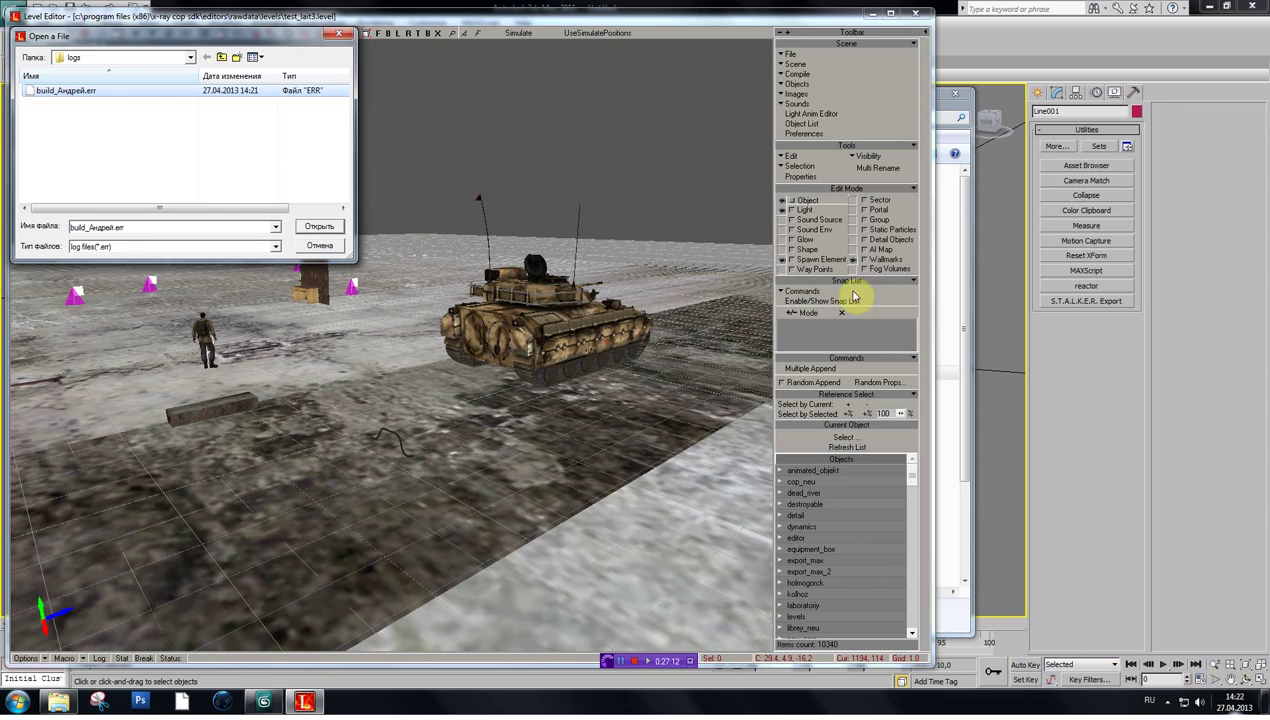
left_click(317, 227)
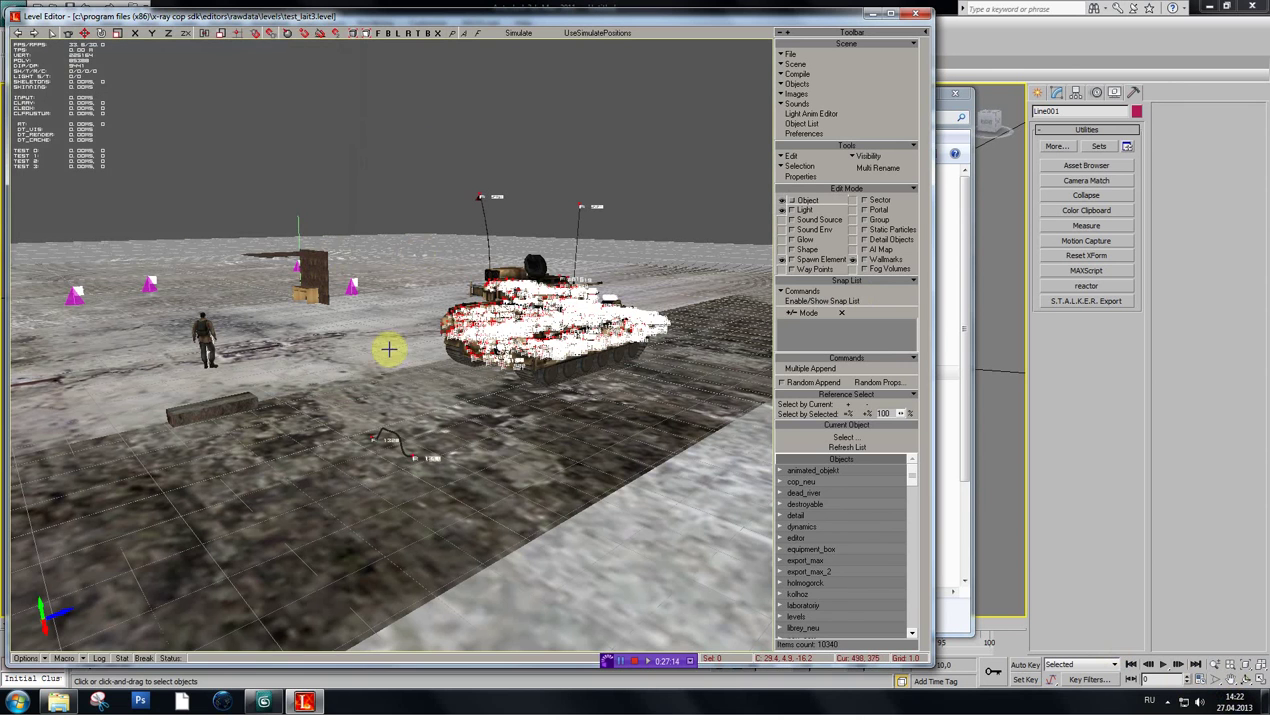
- Examine the invalid-face markers on the cable's two end caps up close
left_click_drag(454, 549, 465, 487, "shift")
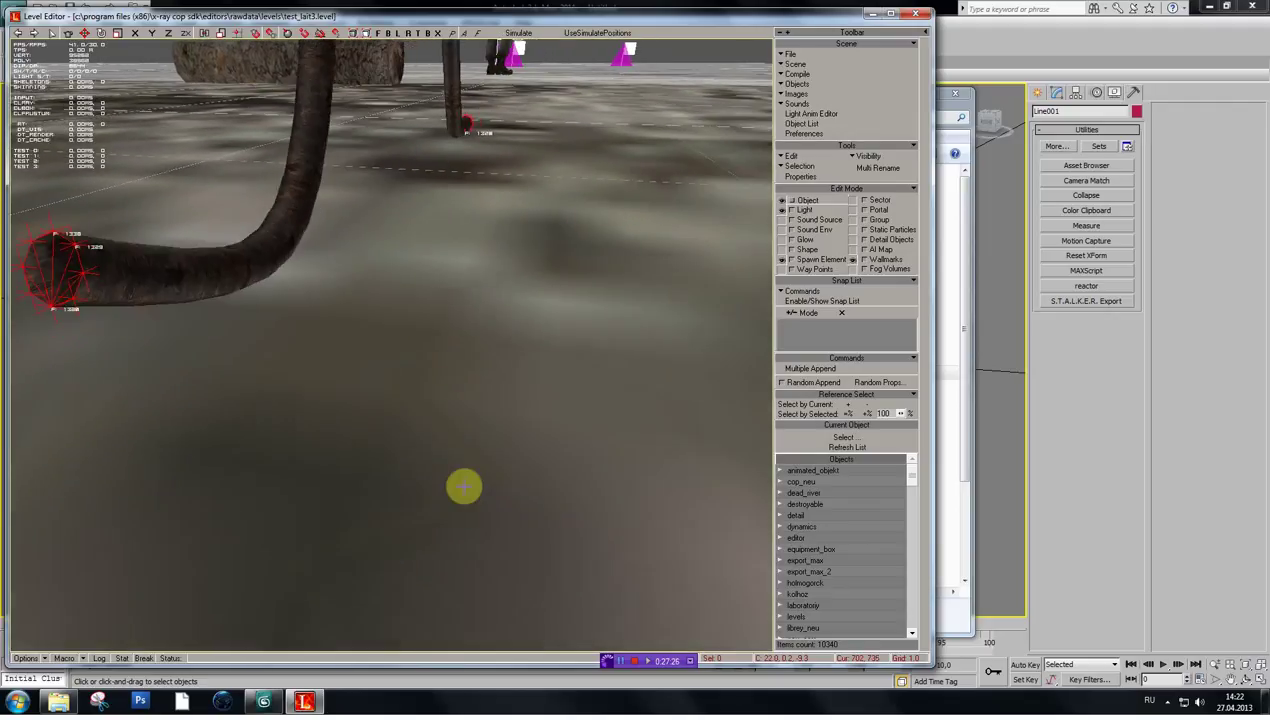
right_click_drag(465, 487, 464, 485, "shift")
left_click_drag(464, 485, 464, 485, "shift")
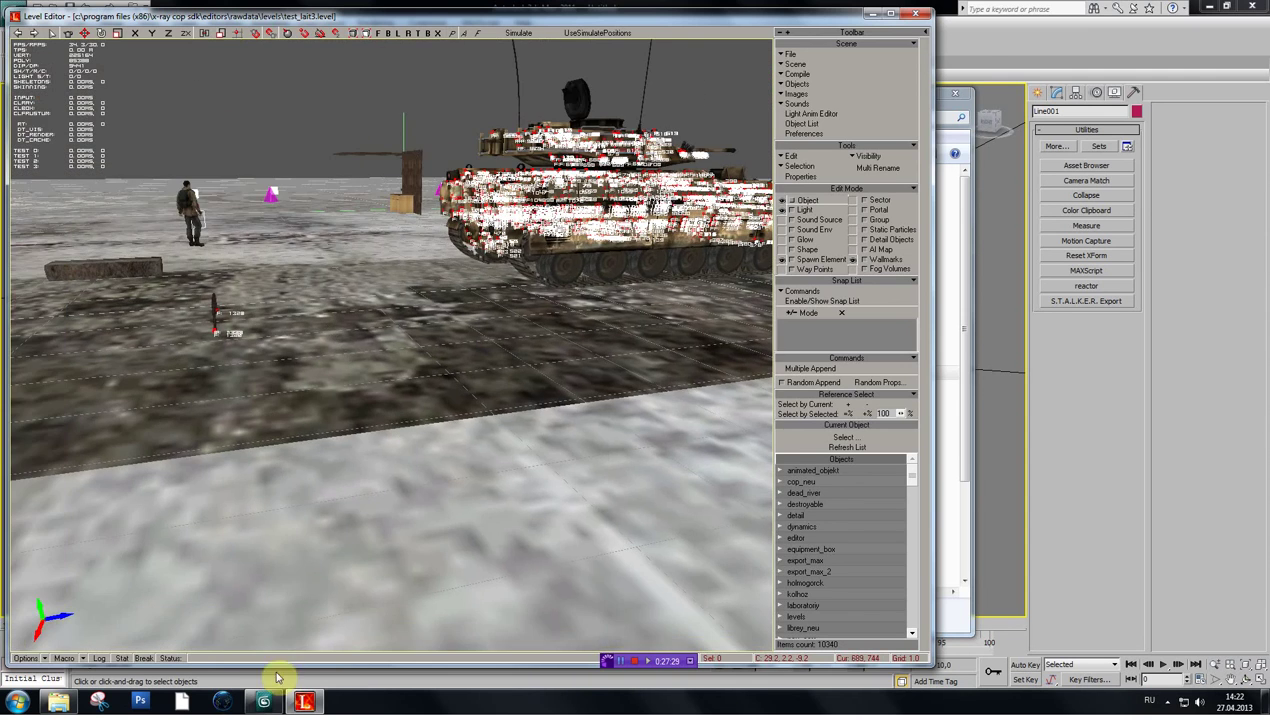
- Switch to 3ds Max and examine the cable's mesh and end caps with edged faces displayed
left_click(264, 700)
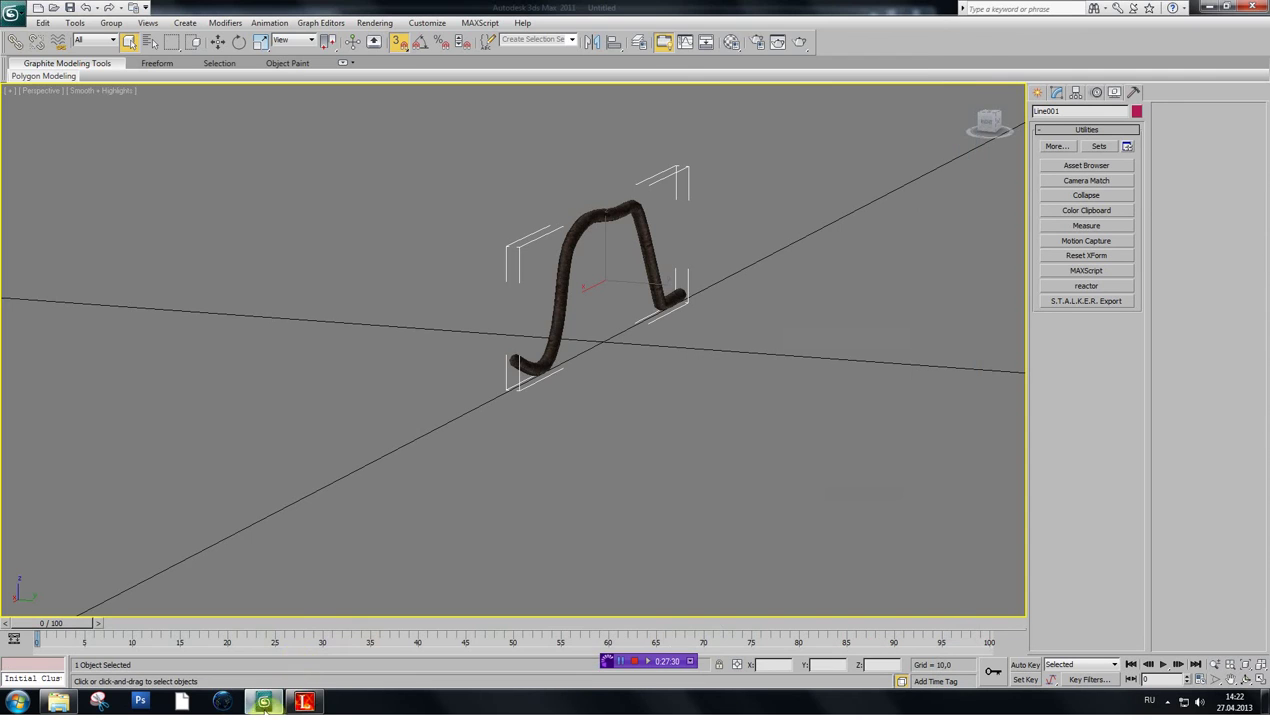
key("ctrl+p")
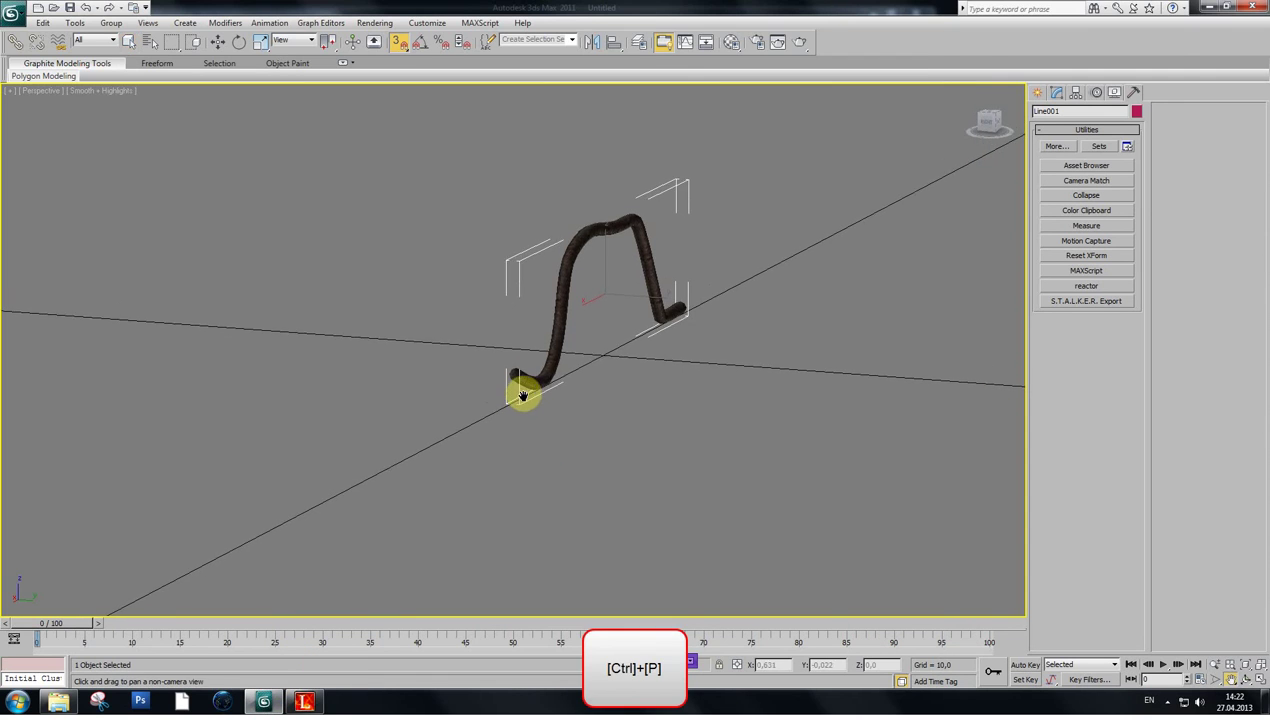
key("F4")
scroll(553, 441, "up", 3)
scroll(553, 441, "up", 5)
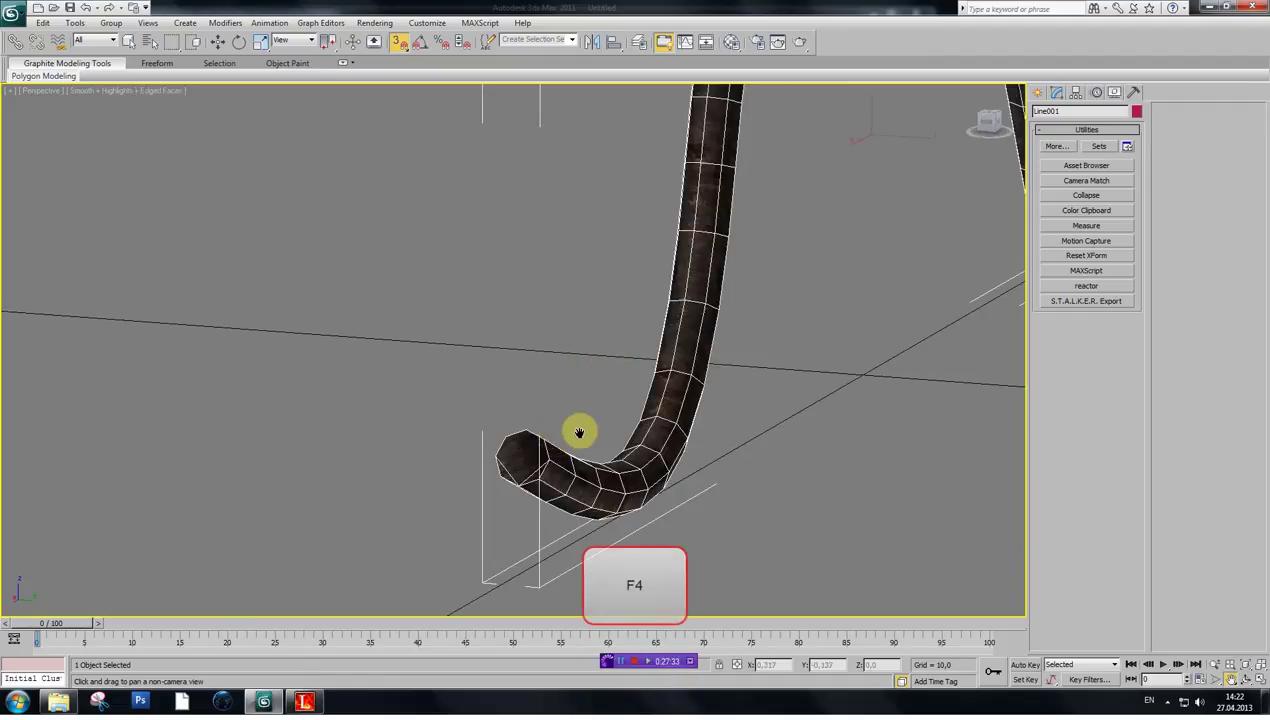
scroll(548, 438, "up", 3)
middle_click_drag(736, 323, 510, 430)
scroll(510, 430, "down", 2)
middle_click_drag(659, 331, 624, 422)
scroll(621, 377, "down", 8)
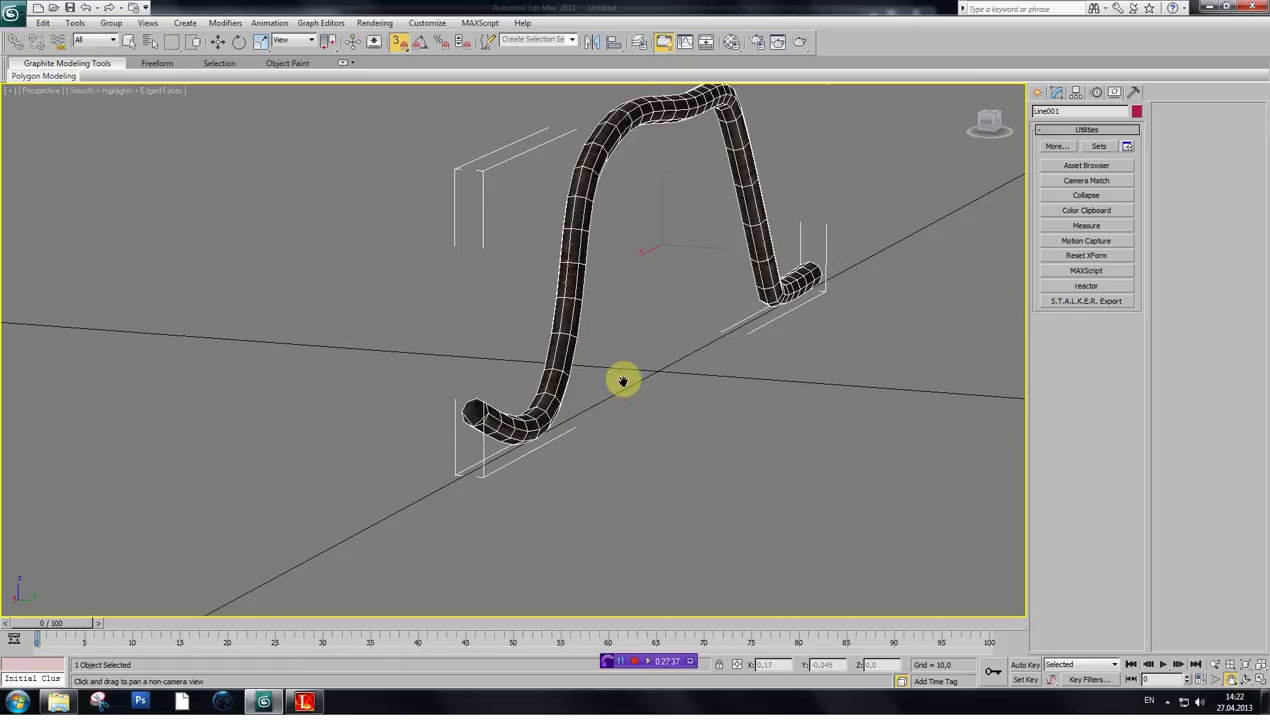
scroll(672, 335, "up", 4)
left_click_drag(748, 330, 748, 360)
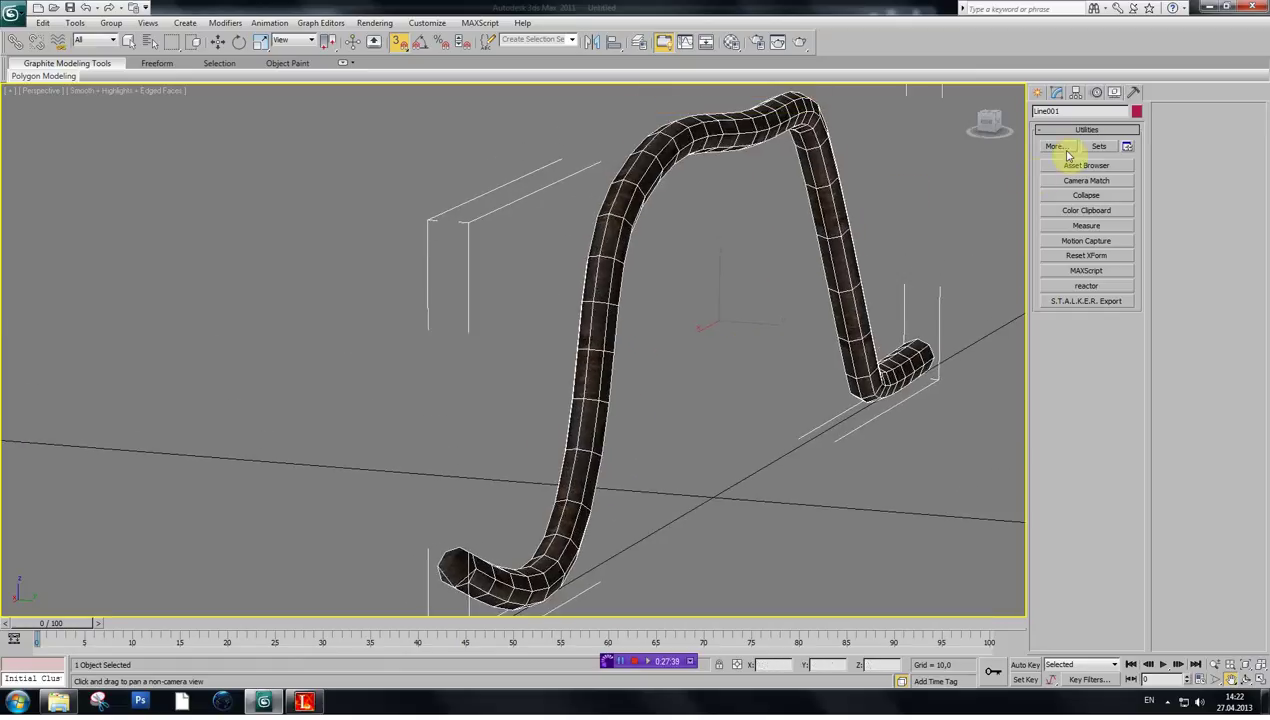
- Apply the Subdivide modifier to the cable and convert the result to Editable Poly
left_click(1059, 93)
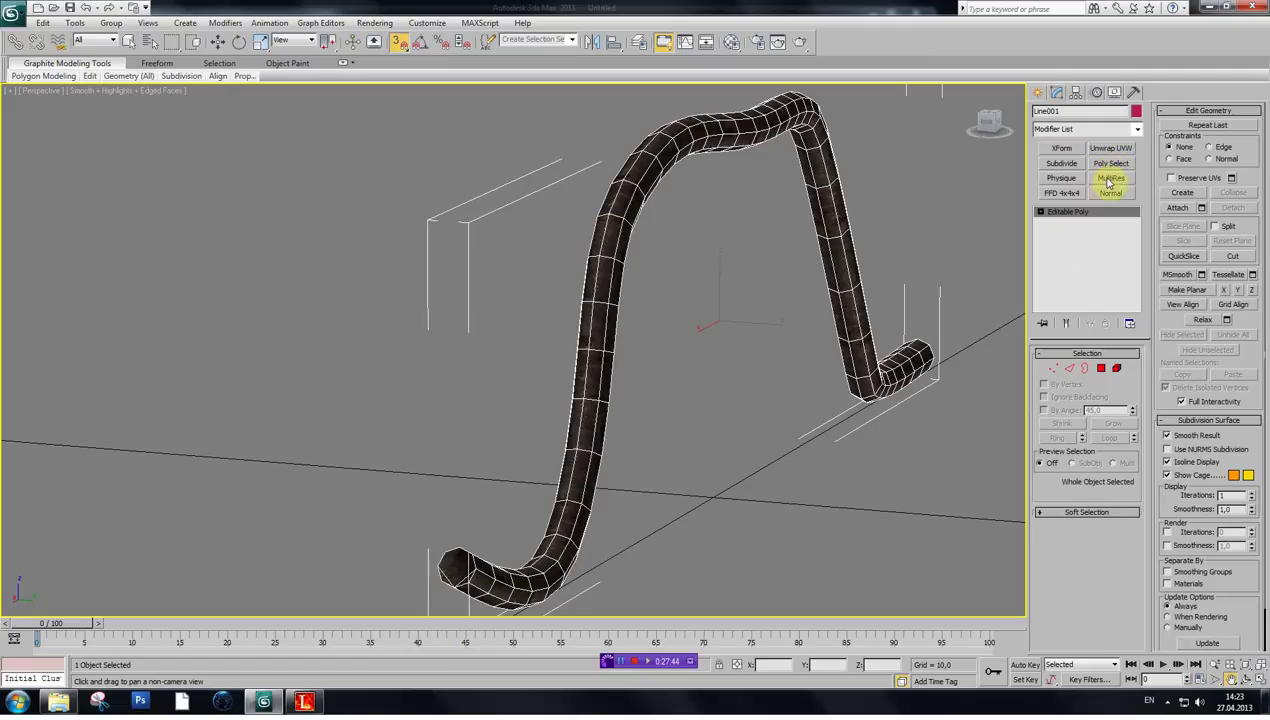
left_click(1068, 166)
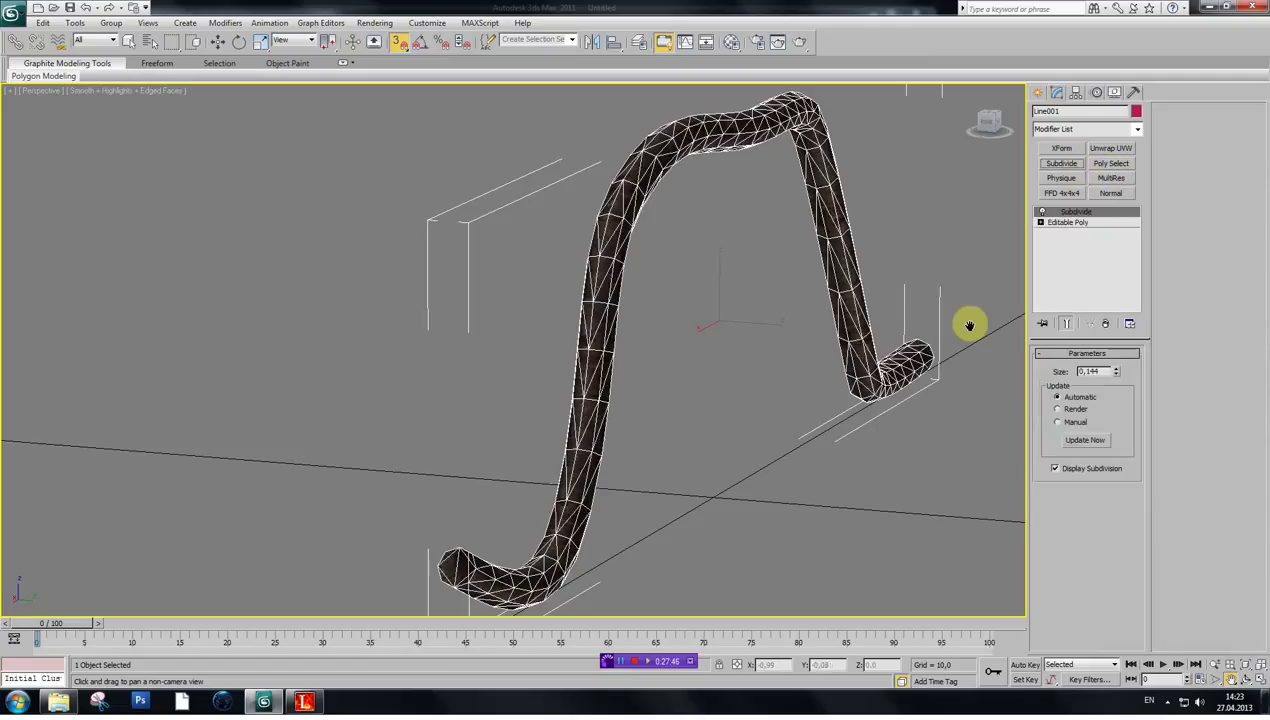
double_click(1104, 371)
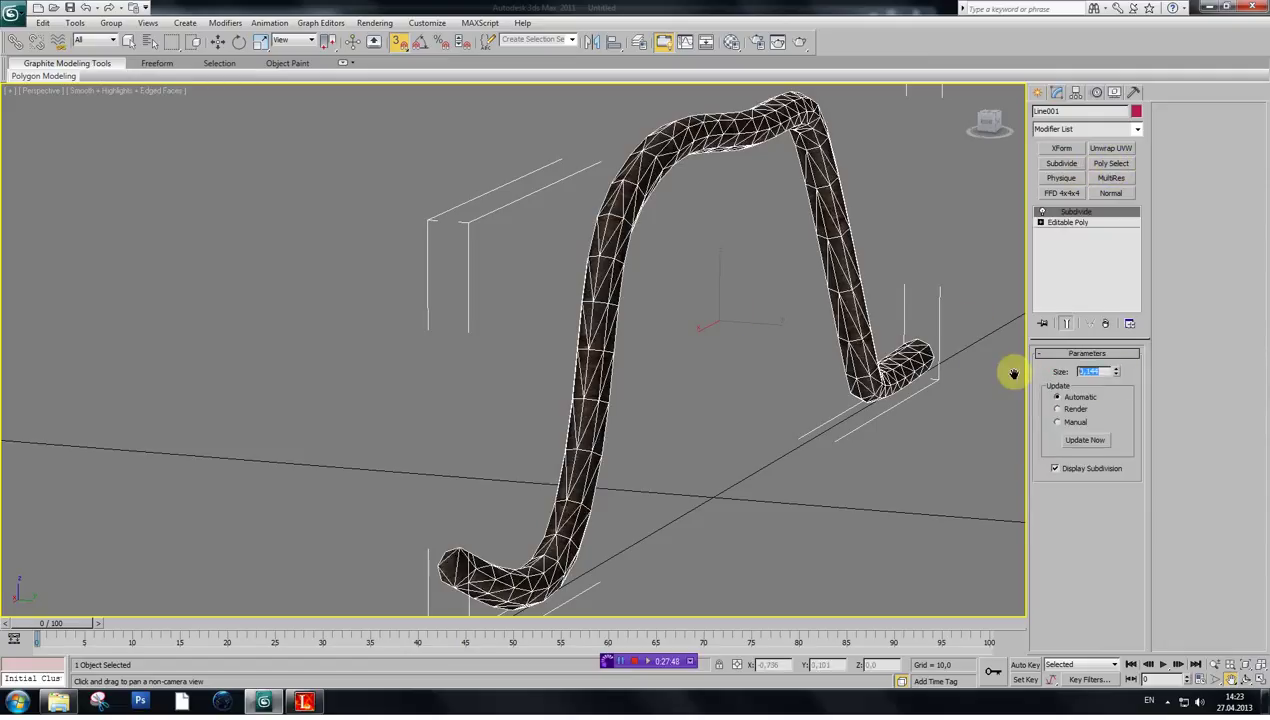
right_click(706, 462)
mouse_move(735, 584)
left_click(840, 596)
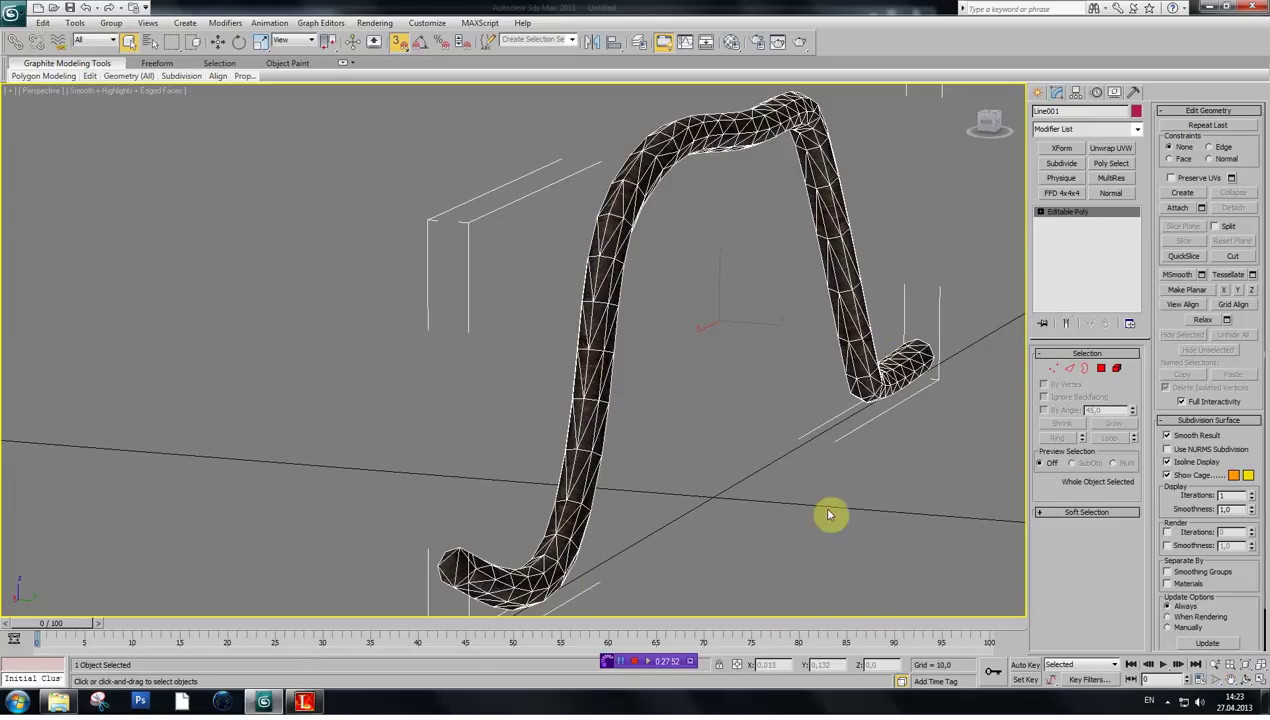
- Start exporting the subdivided cable as an .object file with the S.T.A.L.K.E.R. Export utility
left_click(1134, 92)
left_click(1084, 301)
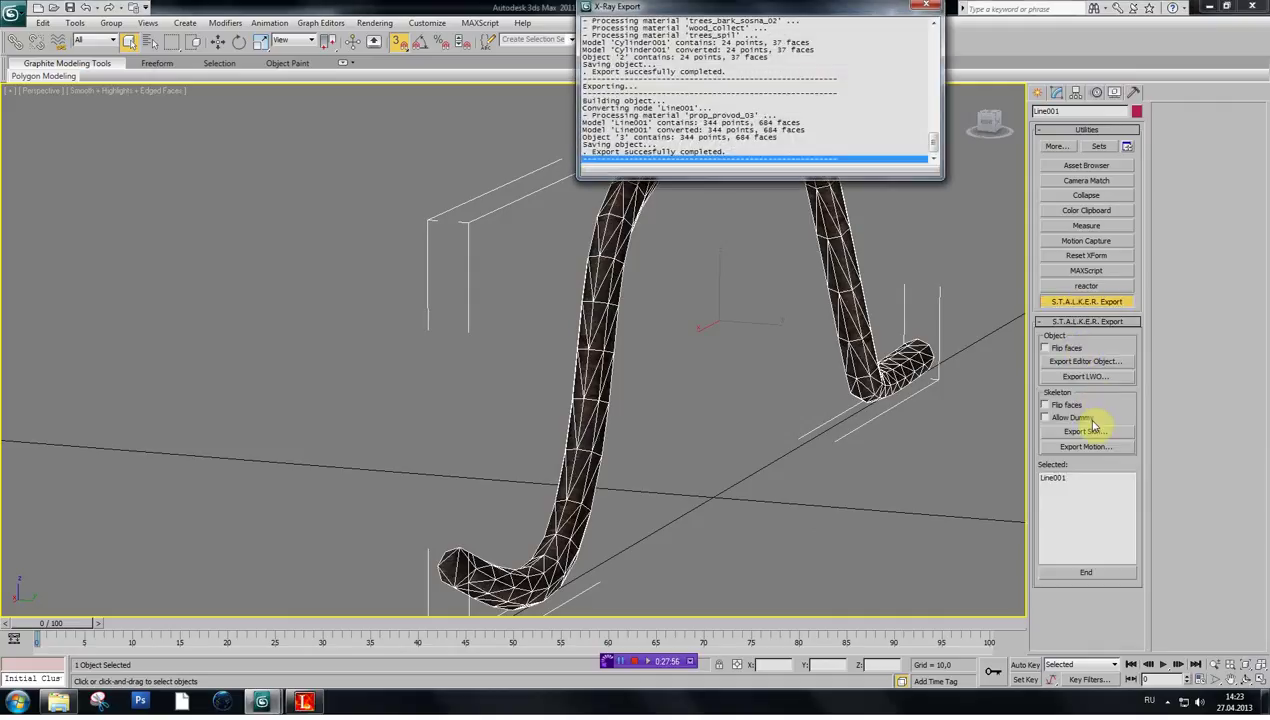
left_click(1084, 375)
- Switch to Level Editor, clear the loaded level from the scene and minimize its window
left_click(300, 702)
left_click(793, 54)
left_click(802, 57)
left_click(869, 17)
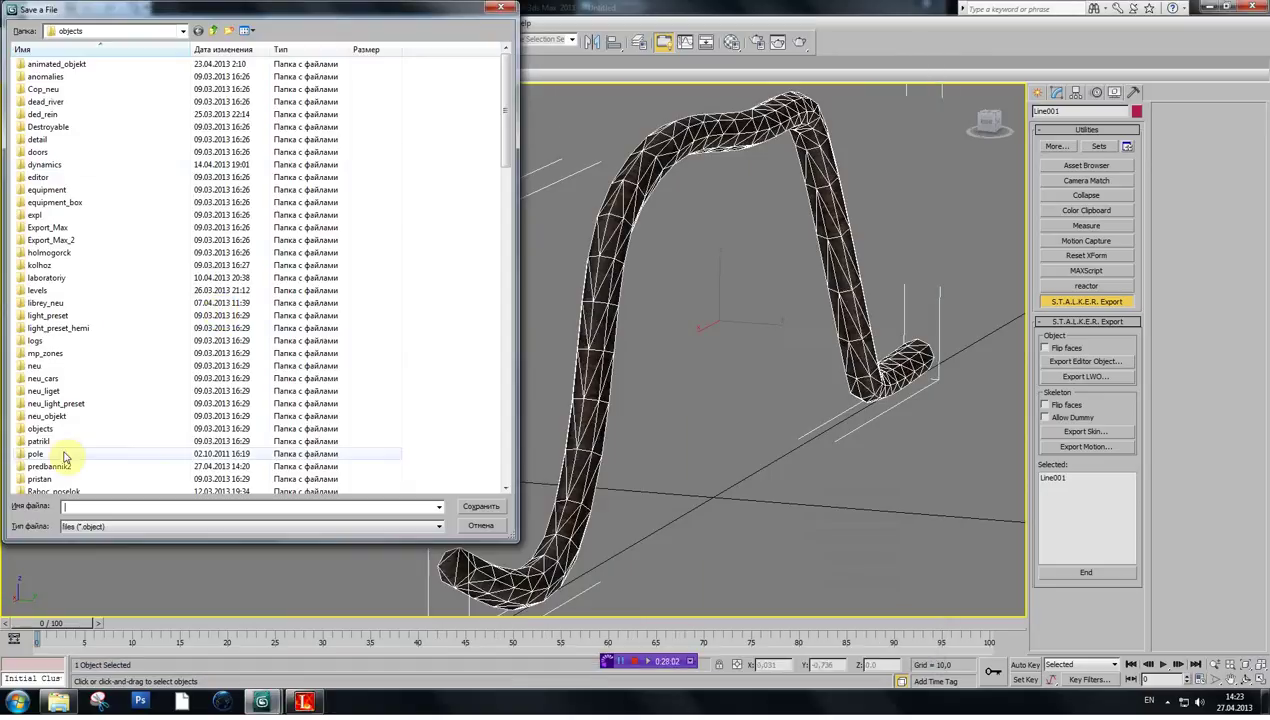
- Save the exported cable over 3.object in the test folder and close the X-Ray Export log
double_click(55, 445)
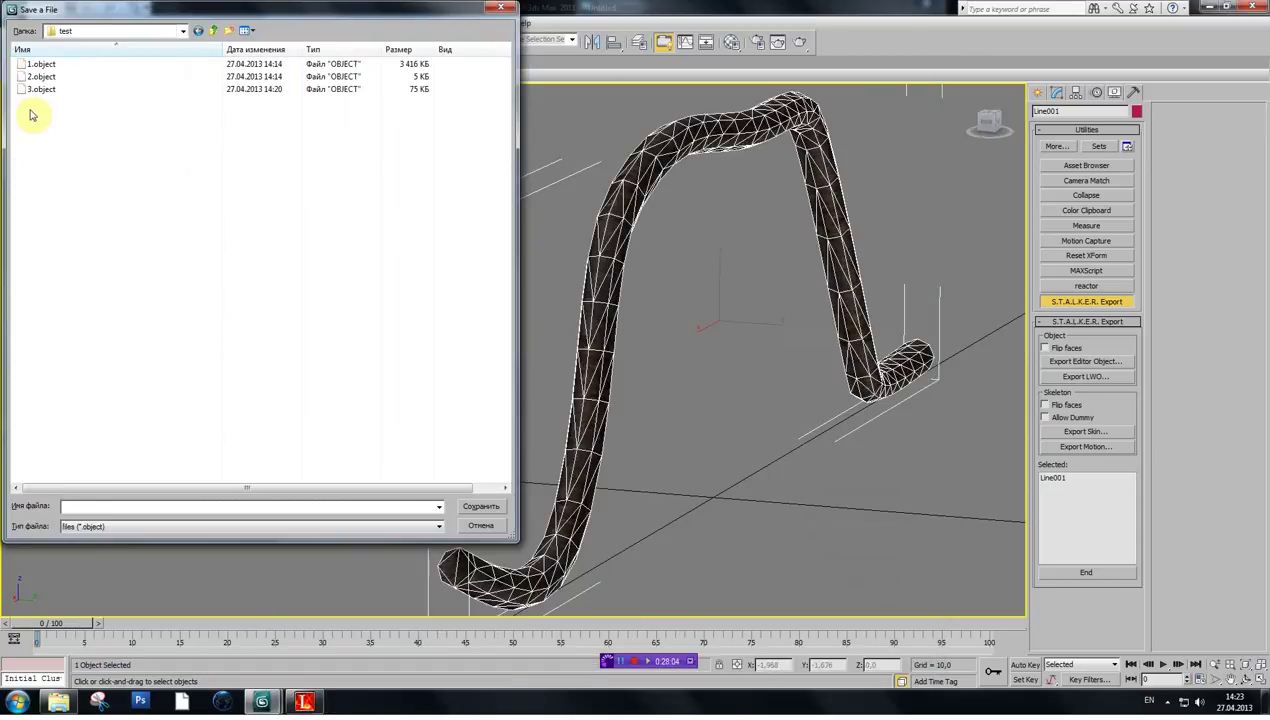
left_click(38, 90)
left_click(474, 510)
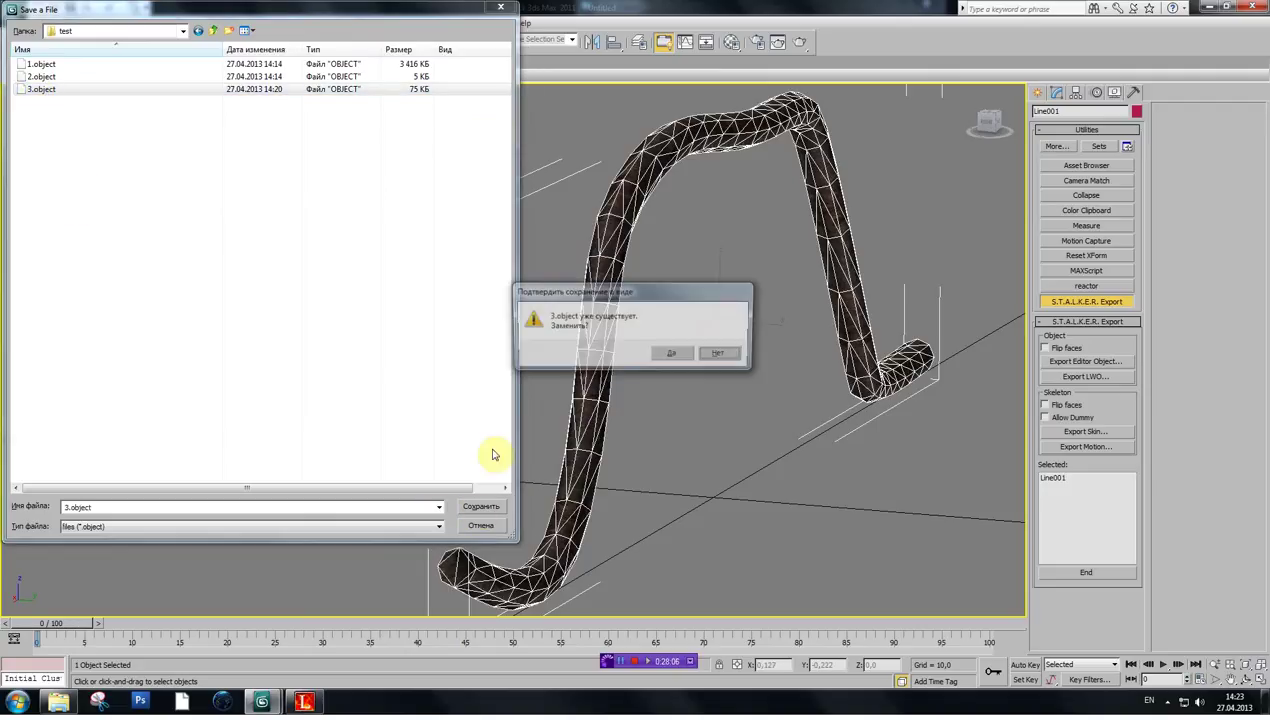
left_click(661, 356)
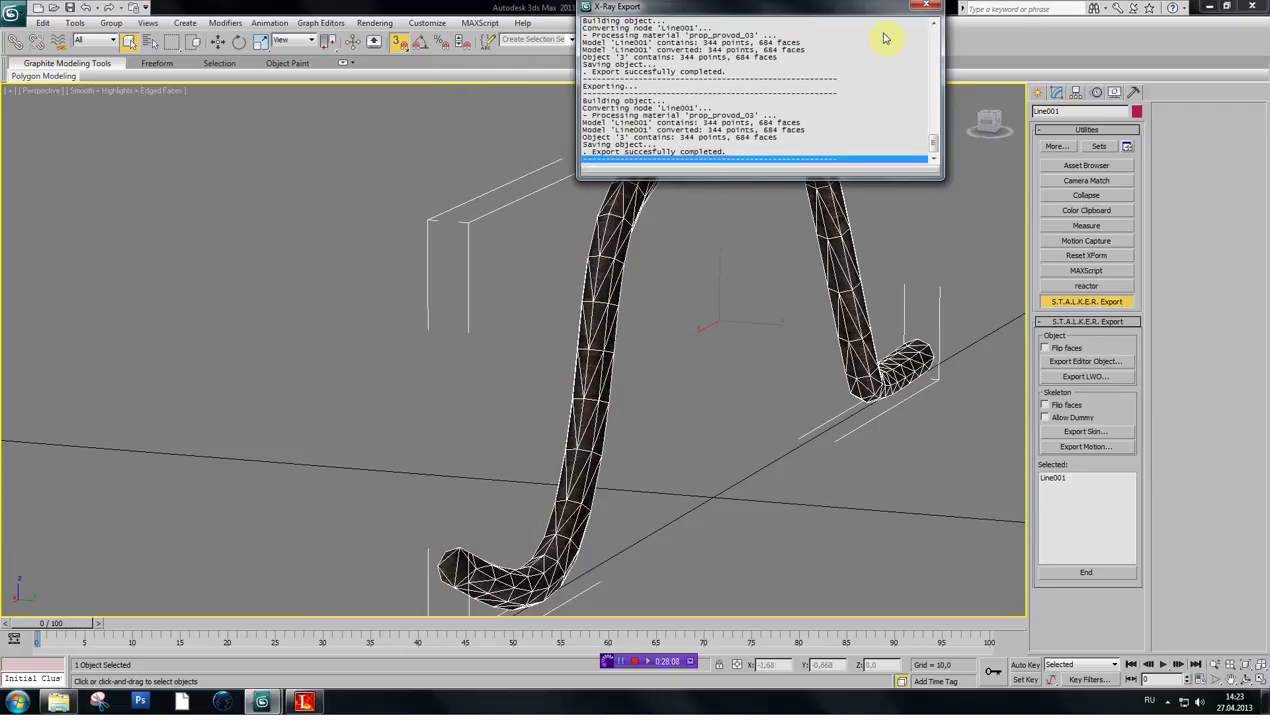
left_click(930, 7)
- Switch to Level Editor and open test_lait3.level
left_click(304, 701)
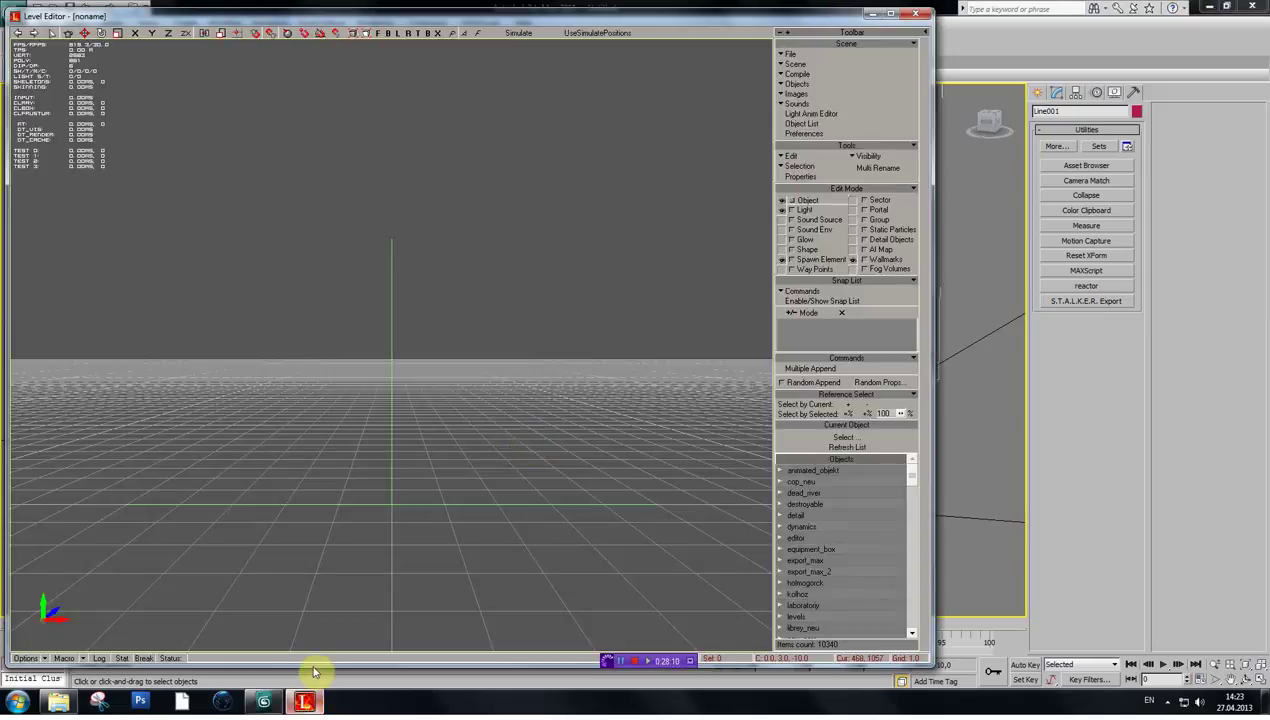
left_click(791, 57)
left_click(789, 59)
left_click(790, 57)
left_click(780, 72)
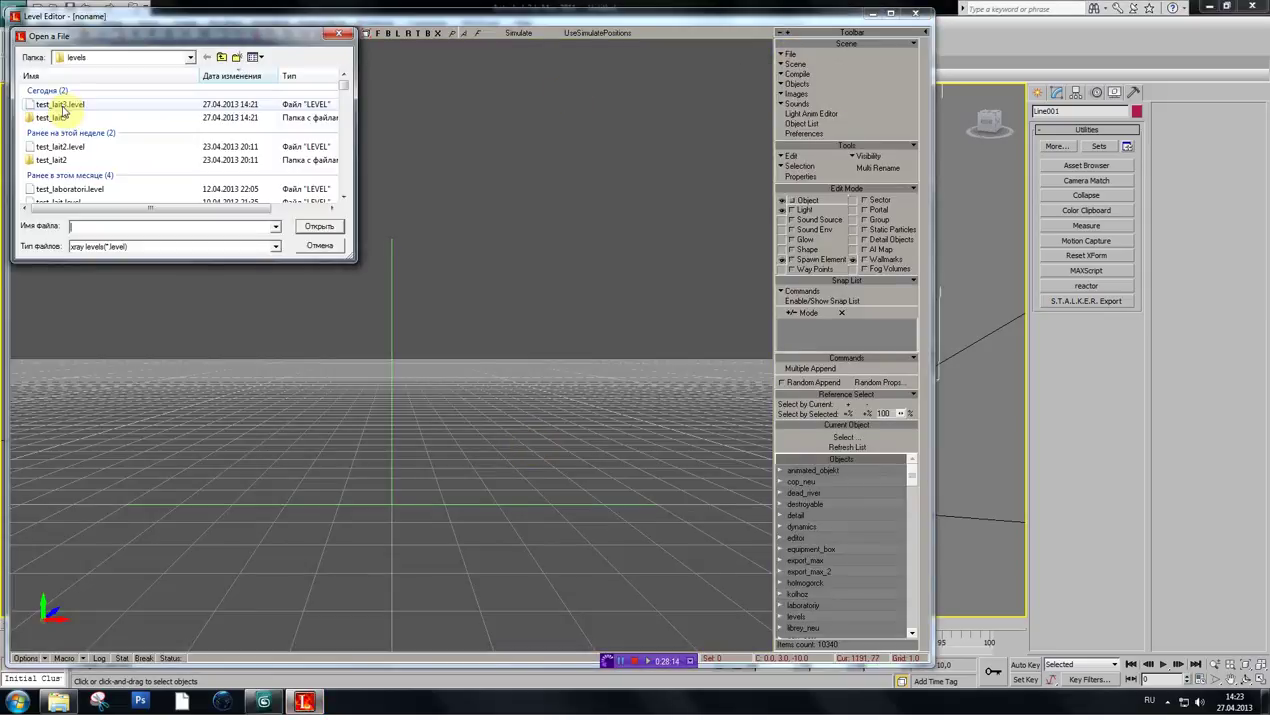
left_click(318, 227)
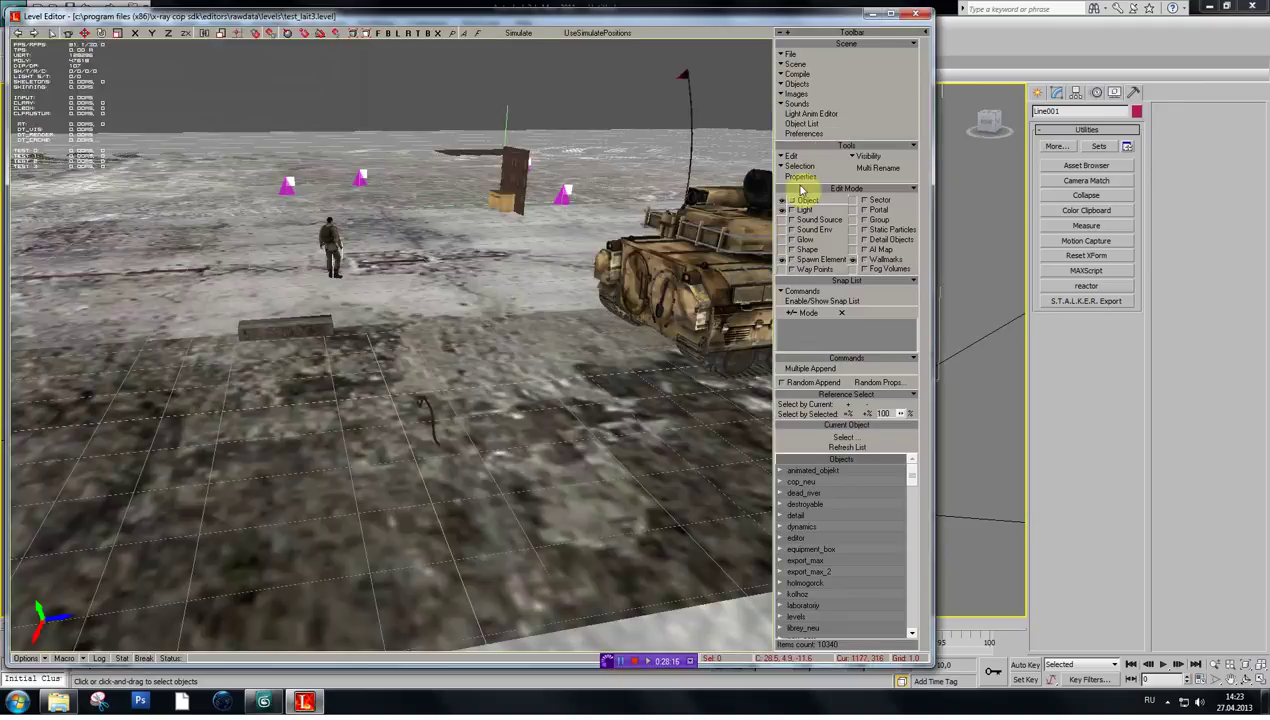
- Build the level with the re-exported cable and close Level Editor
left_click(800, 74)
left_click(797, 92)
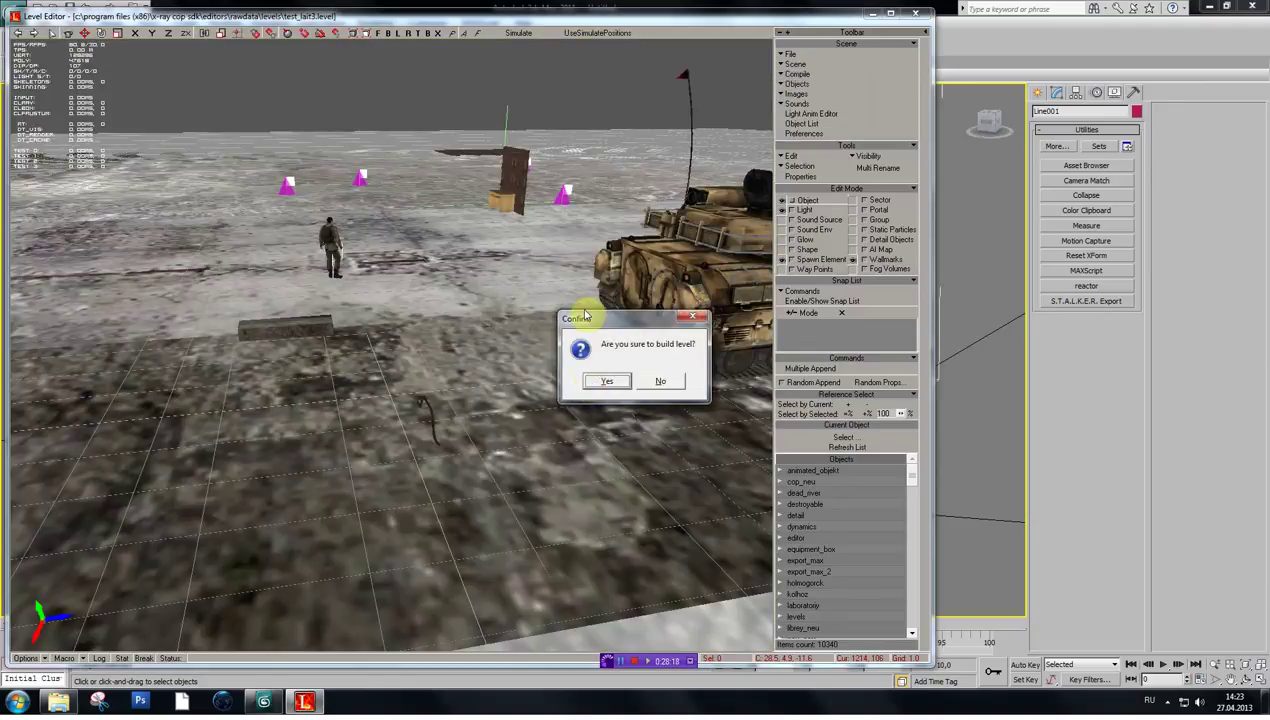
left_click(592, 380)
left_click(630, 383)
left_click_drag(621, 384, 690, 440, "shift")
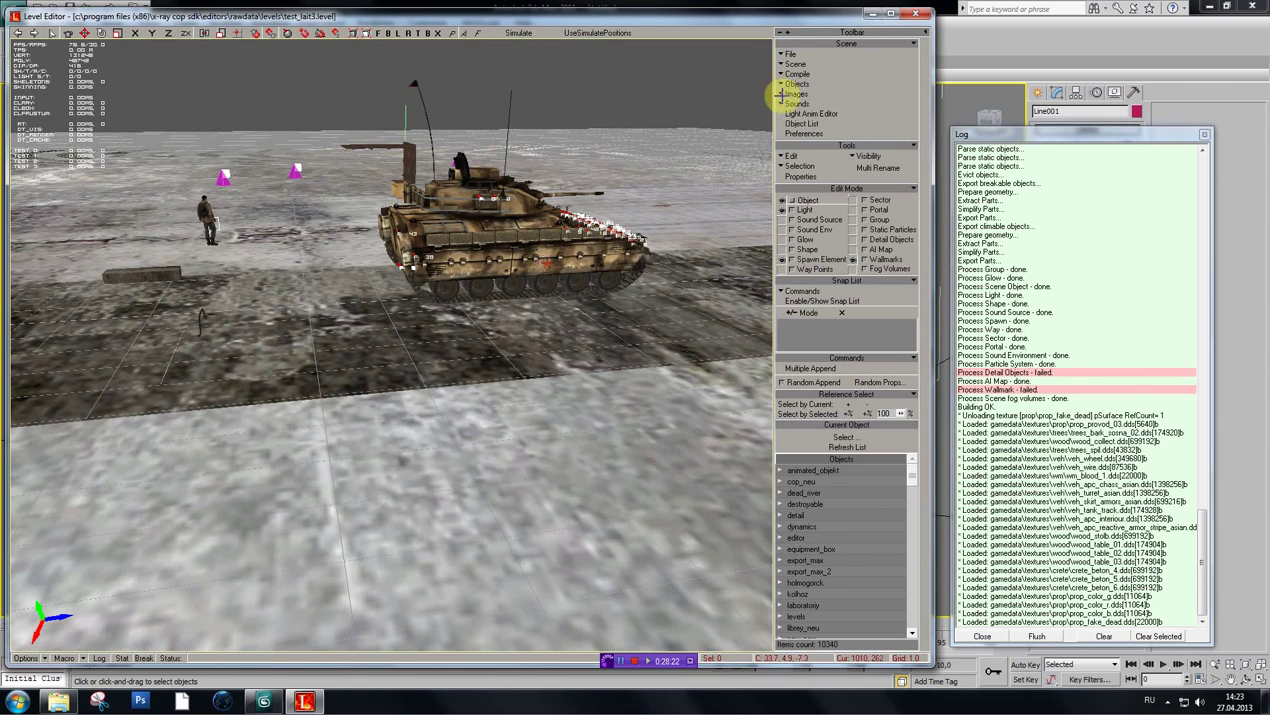
left_click(916, 13)
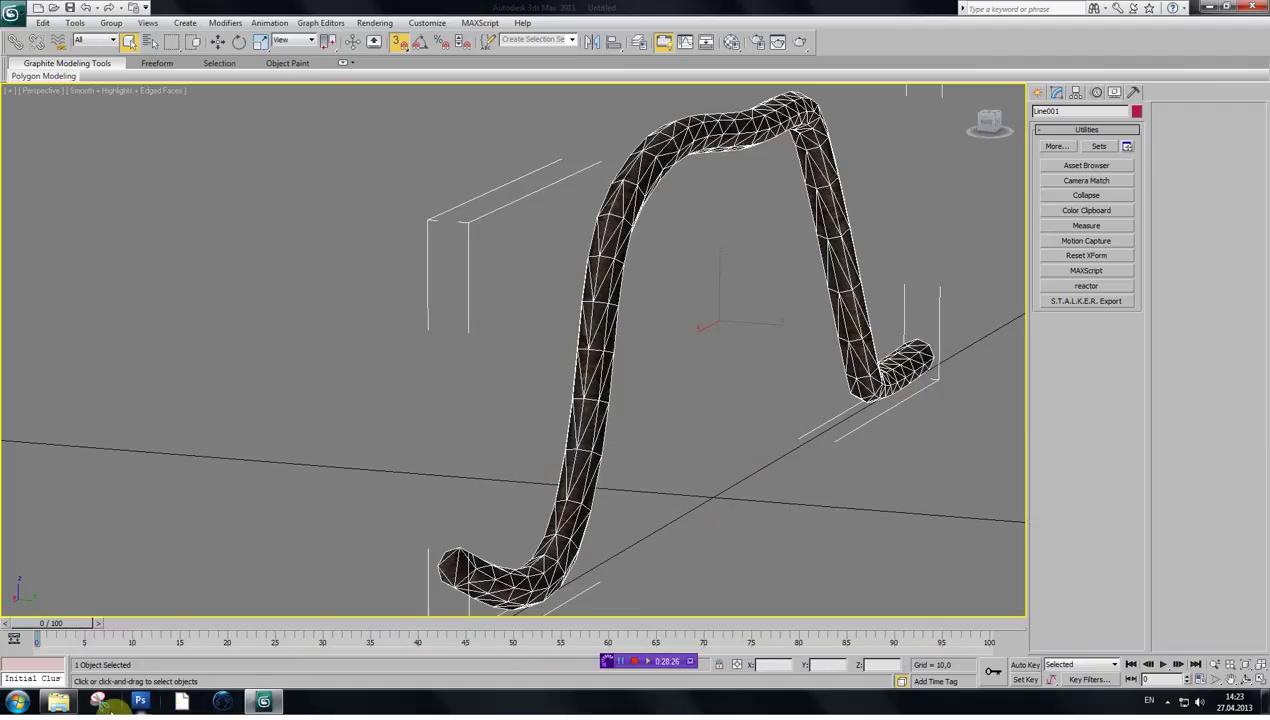
- Run the level compilation with Компиляция_локации.cmd from the editors folder and close the aborted Levels Compiler
left_click(58, 700)
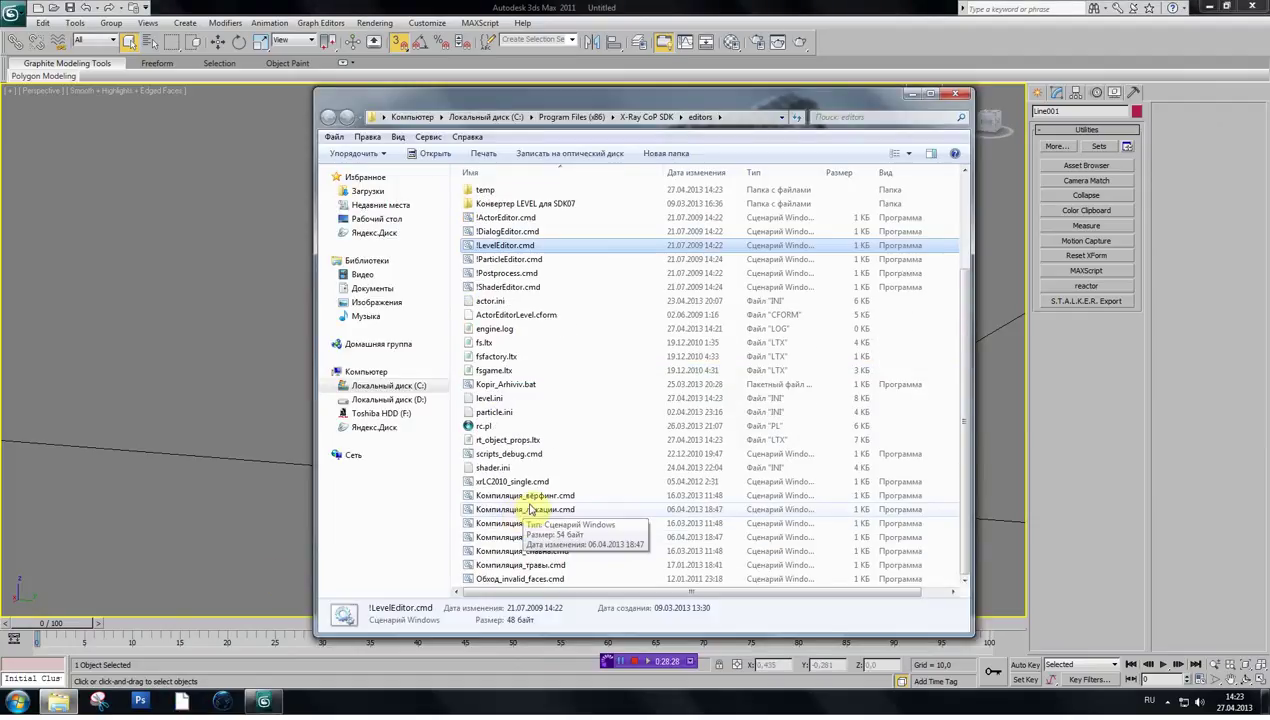
left_click(527, 512)
double_click(527, 514)
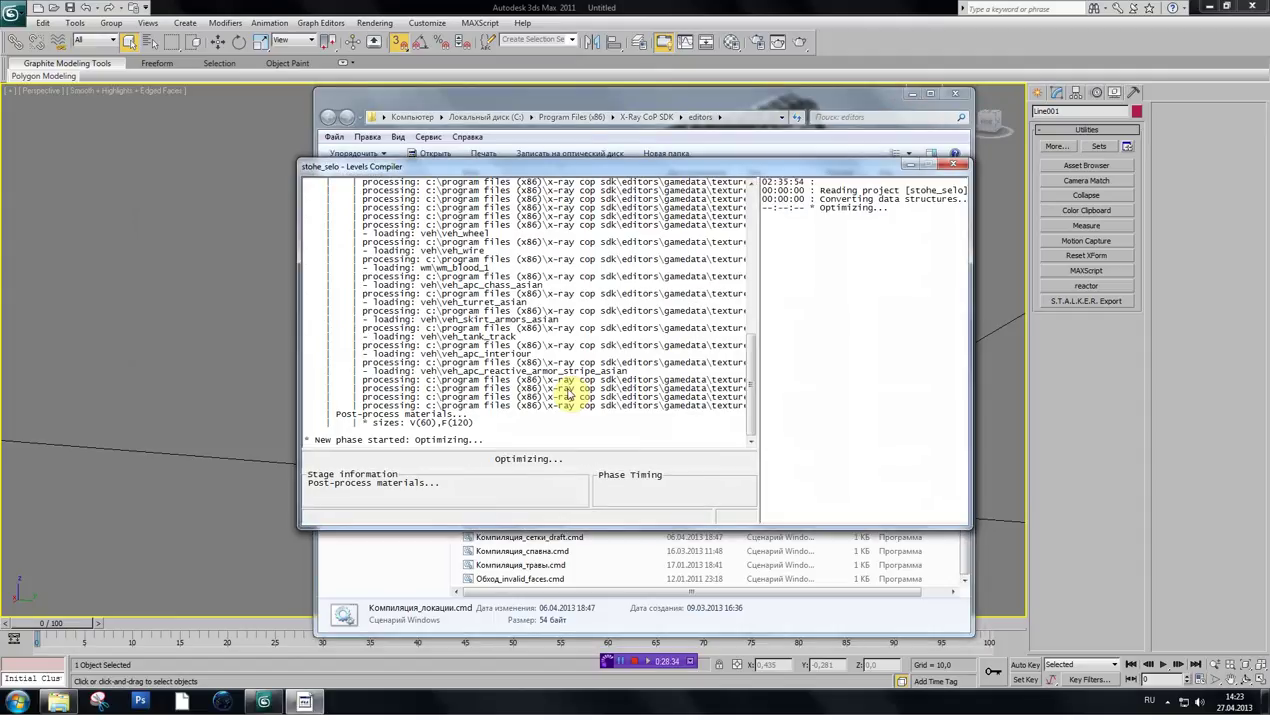
left_click(612, 390)
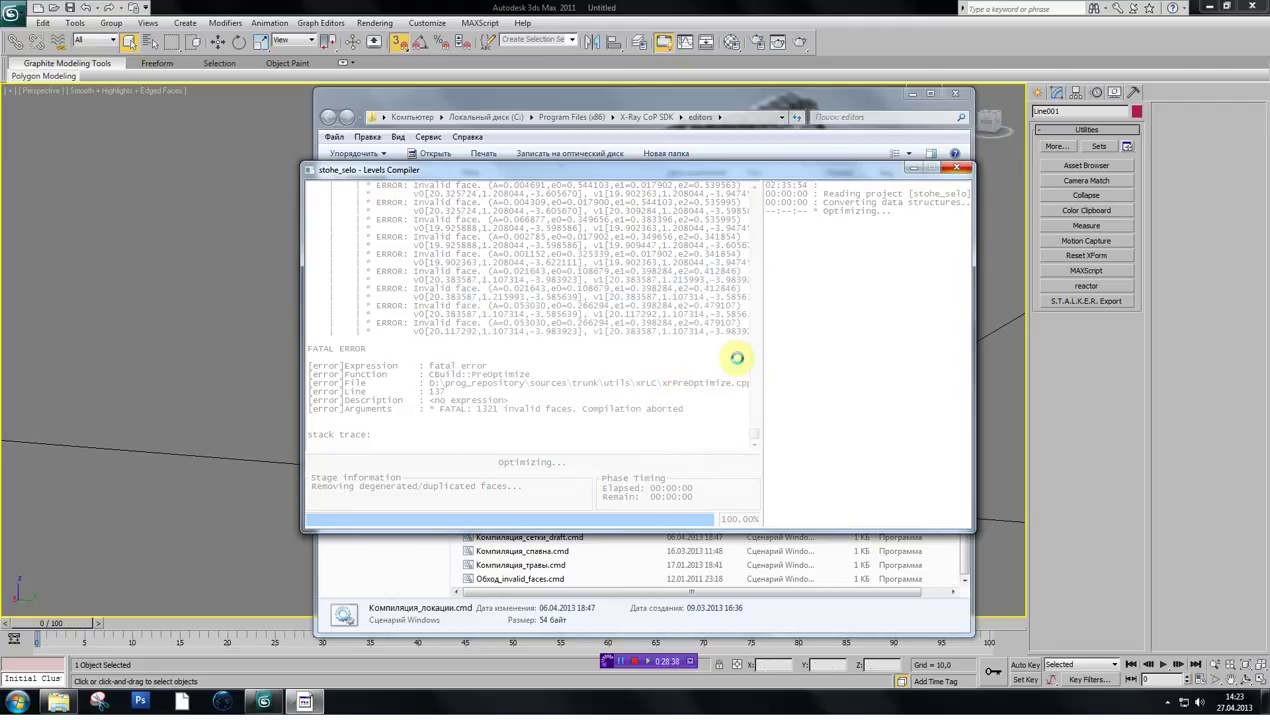
mouse_move(305, 703)
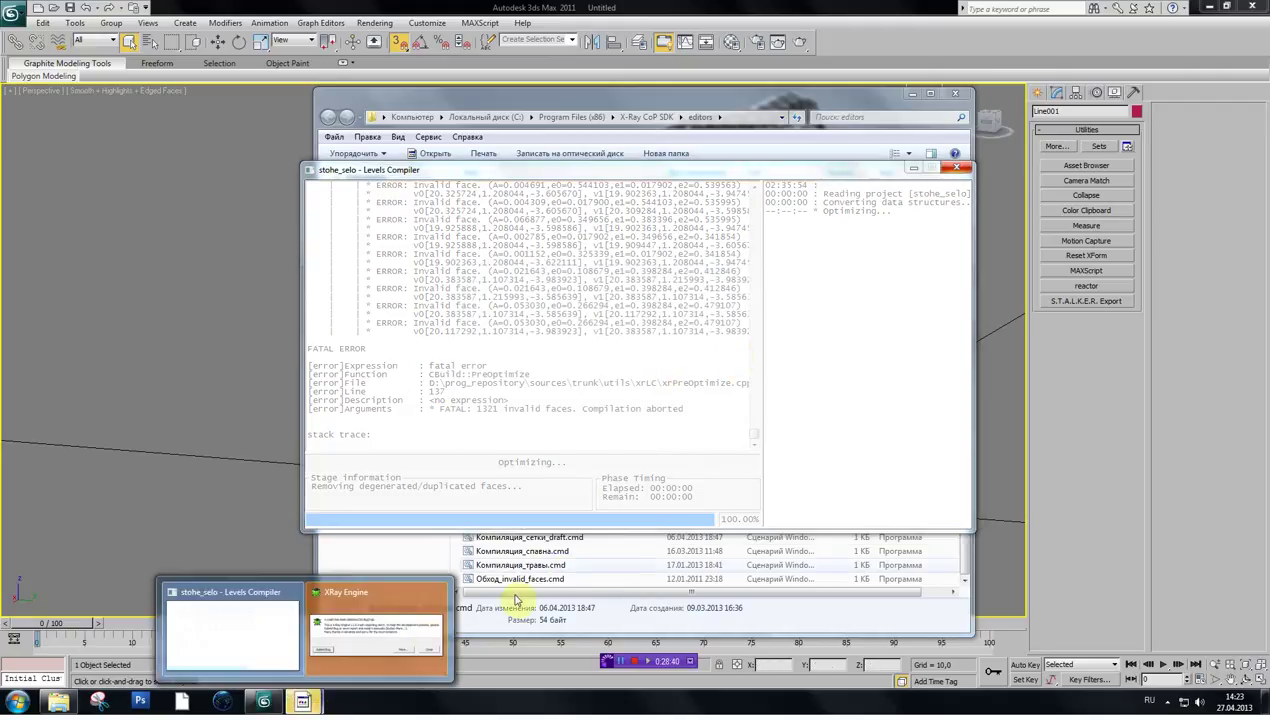
left_click(420, 629)
left_click(765, 390)
- Restart Level Editor from !LevelEditor.cmd and open test_lait3.level
left_click(510, 248)
left_click(913, 94)
left_click(1210, 7)
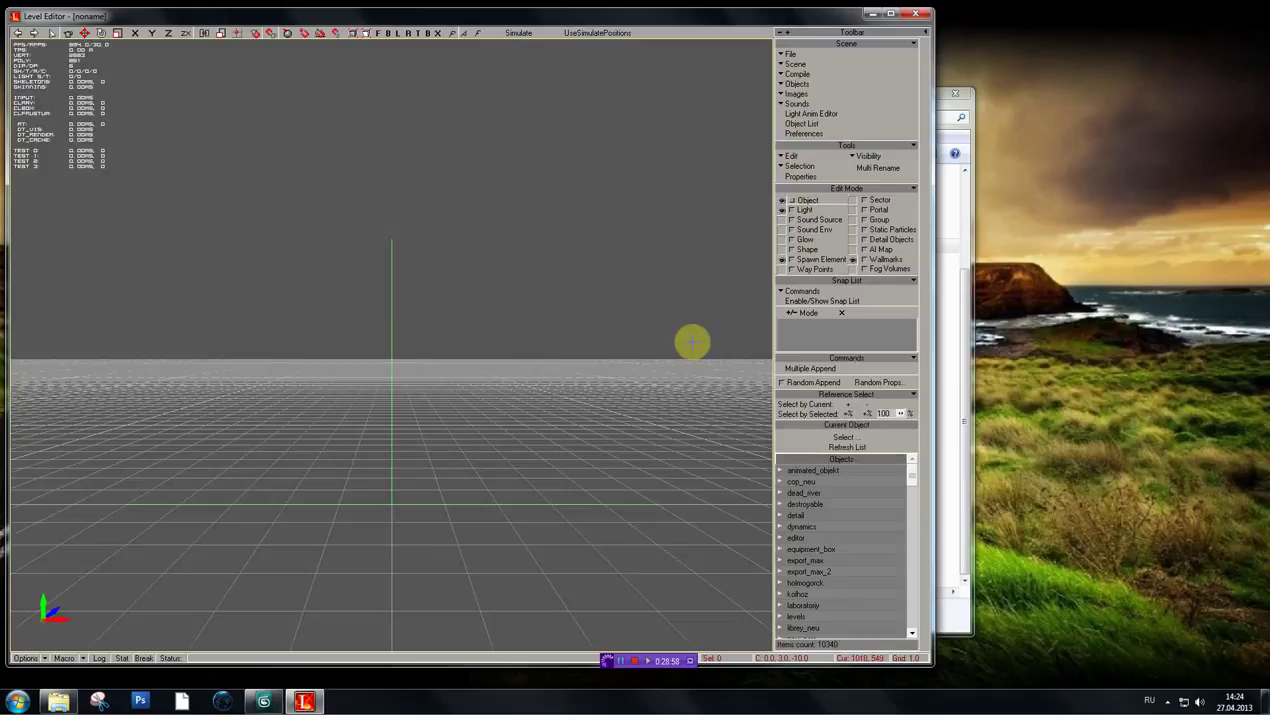
left_click(786, 62)
left_click(785, 71)
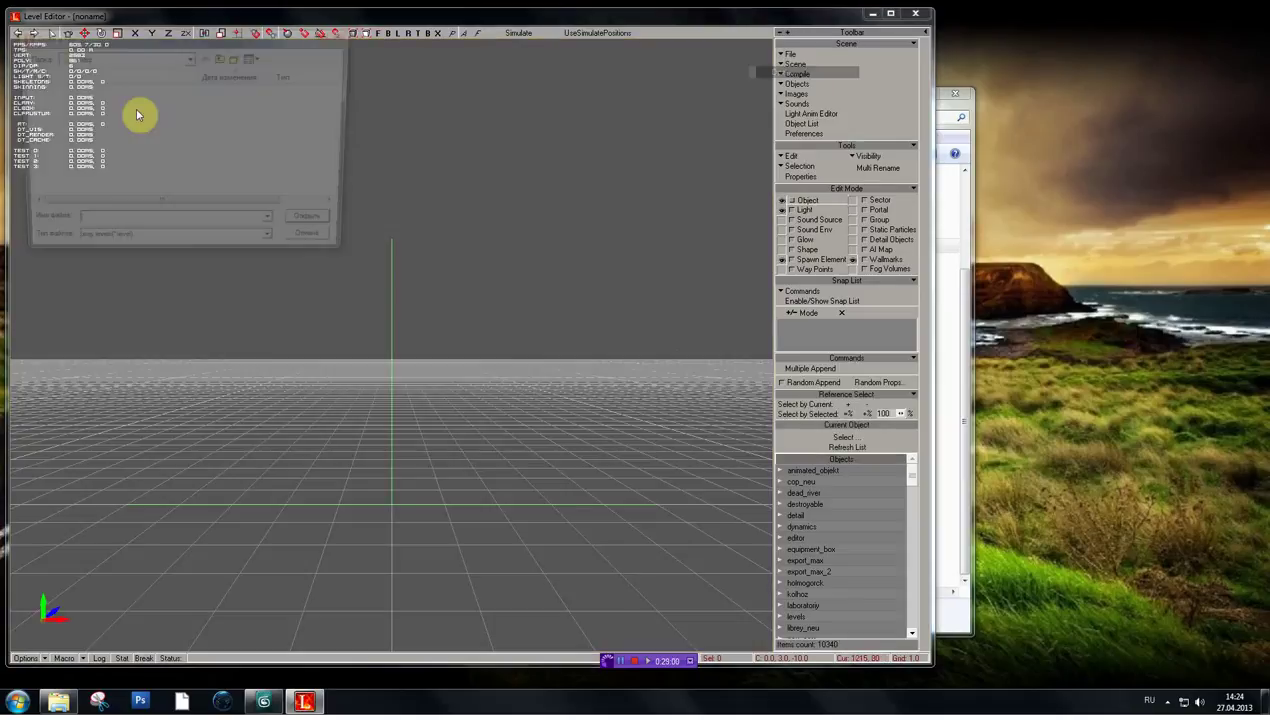
left_click(304, 231)
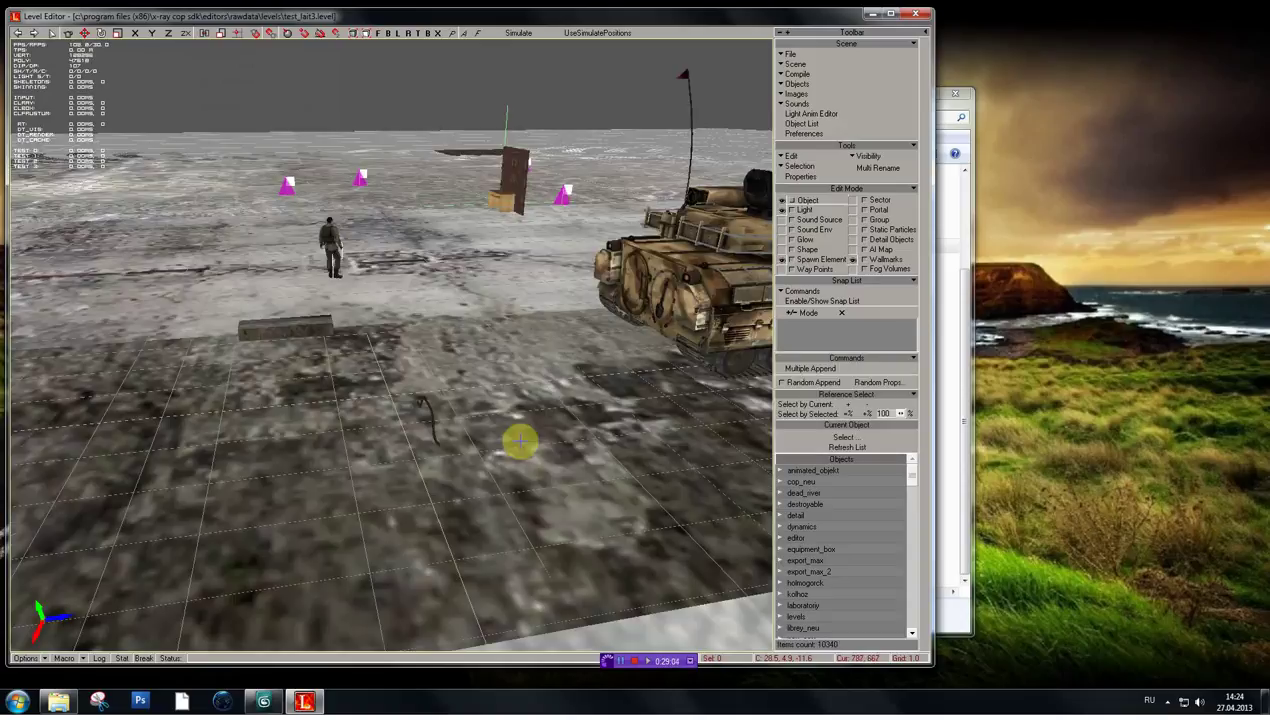
- Import the new compiler .err error list from the logs folder into the level
left_click_drag(519, 440, 513, 400)
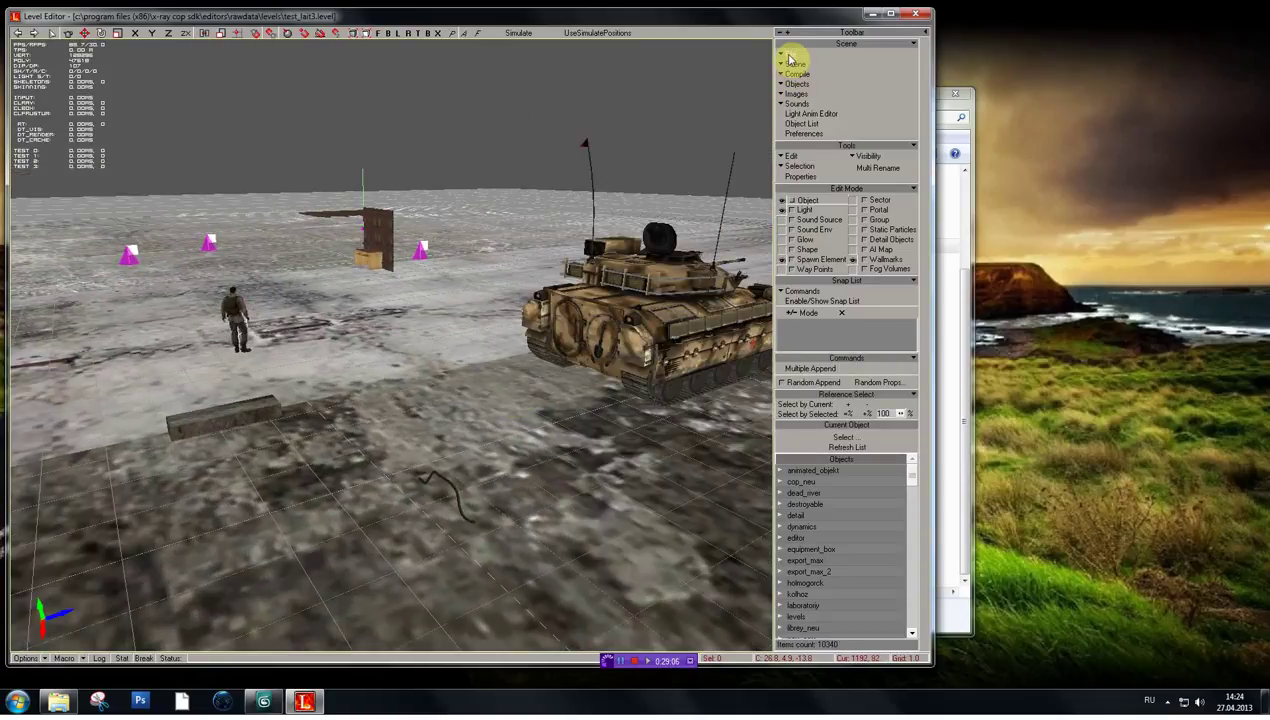
left_click(793, 63)
left_click(808, 22)
left_click(796, 64)
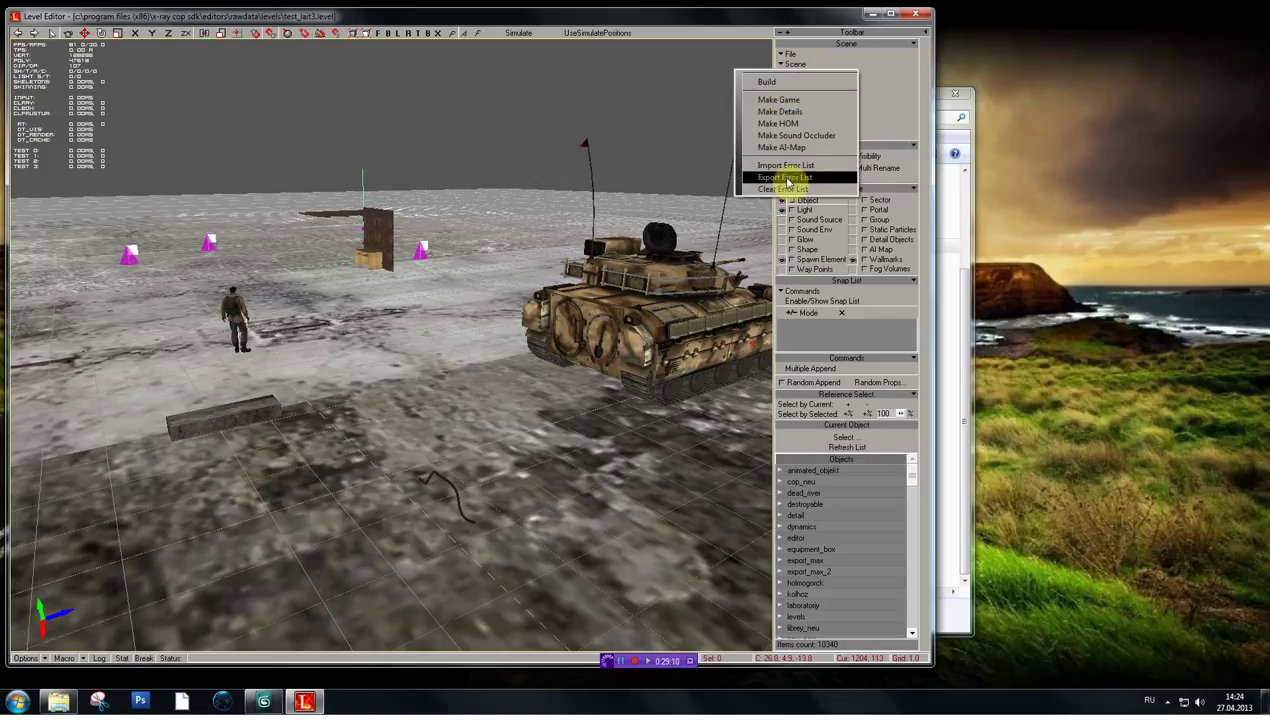
left_click(790, 166)
left_click(62, 92)
left_click(321, 226)
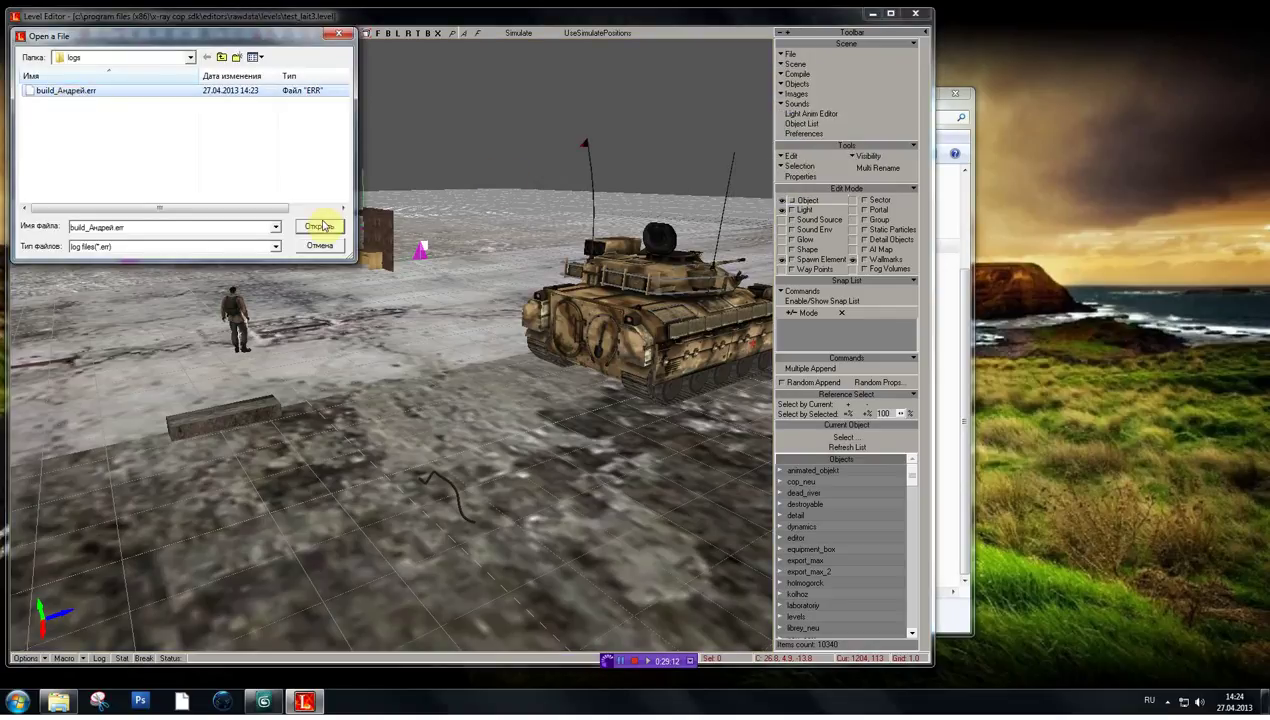
- Check the re-exported cable for invalid-face markers up close and maximize the Level Editor window
left_click_drag(454, 414, 381, 413, "shift")
left_click_drag(404, 470, 330, 463, "shift")
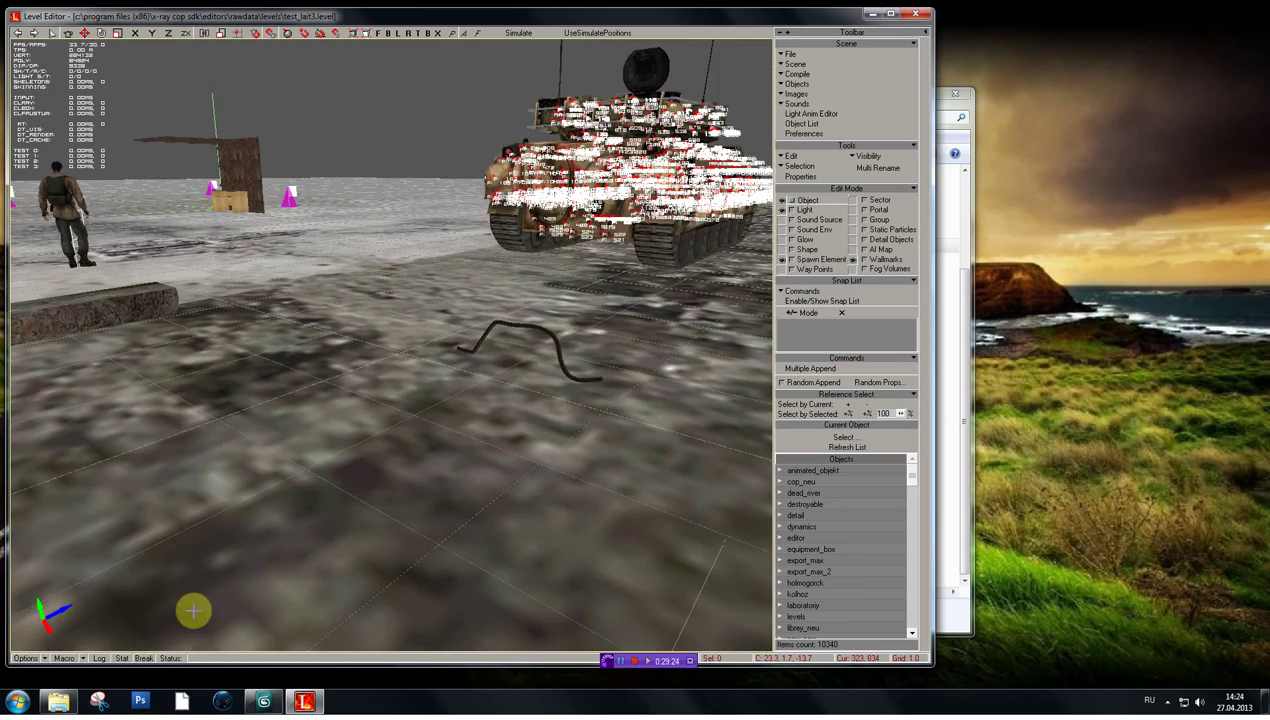
left_click(263, 701)
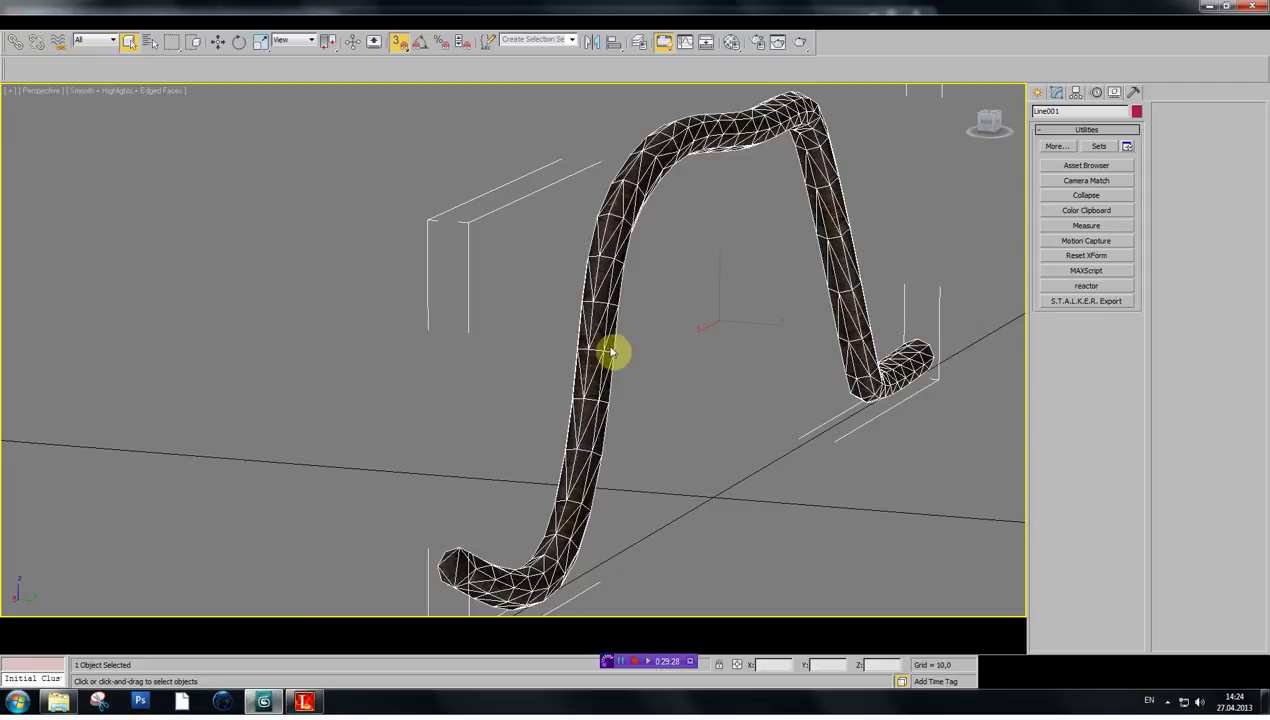
key("ctrl+p")
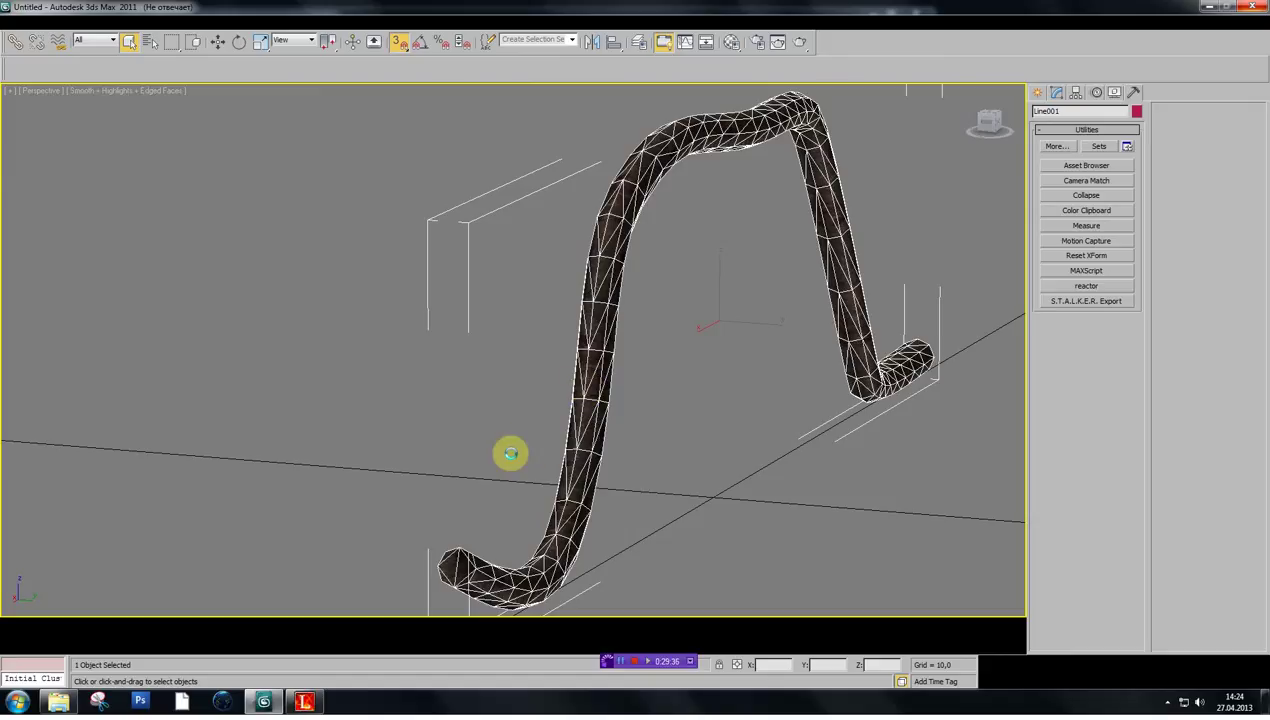
left_click(307, 703)
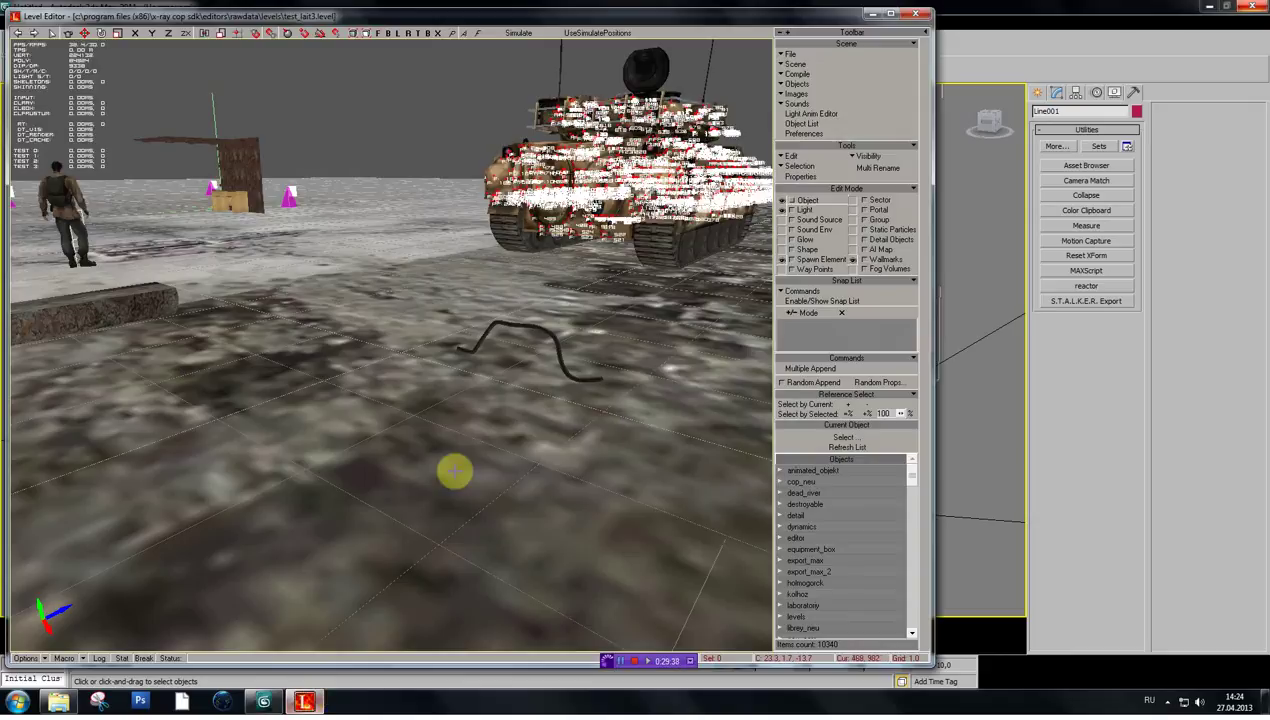
left_click(888, 16)
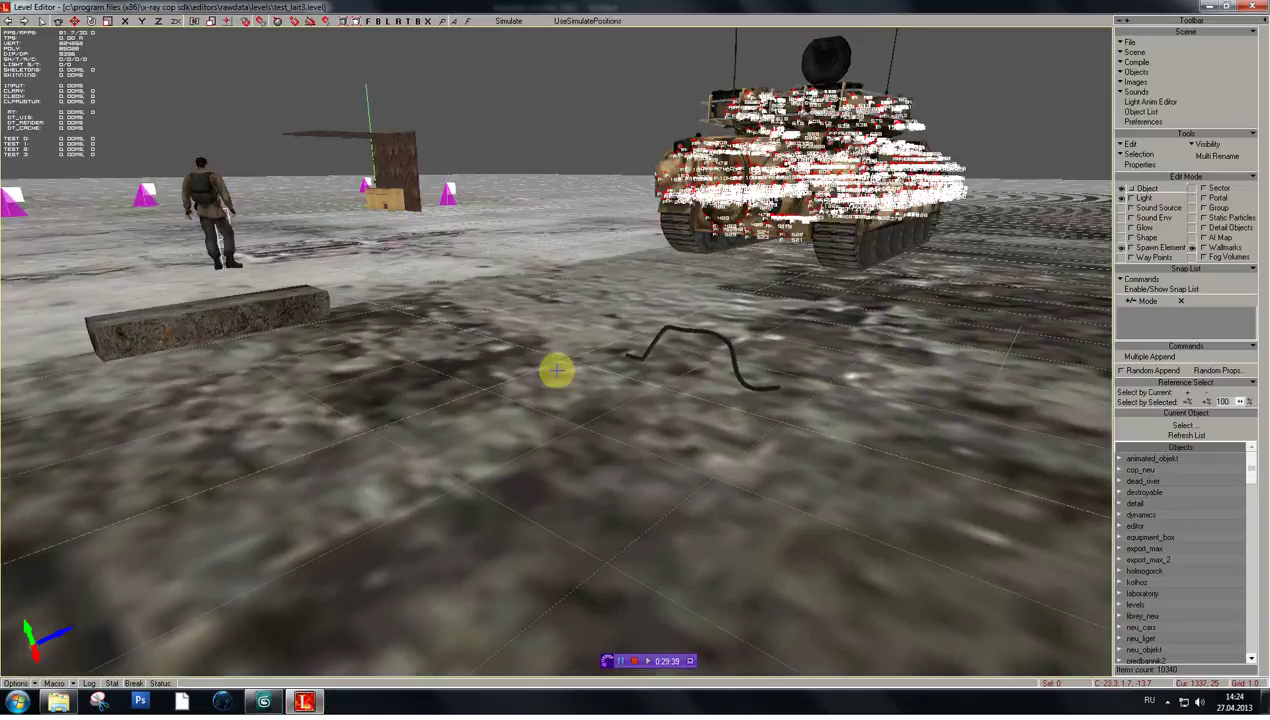
- Survey the cable and the tank from several angles, and dismiss the 3ds Max error report without sending it
left_click_drag(560, 392, 650, 415, "shift")
left_click_drag(537, 408, 545, 370, "shift")
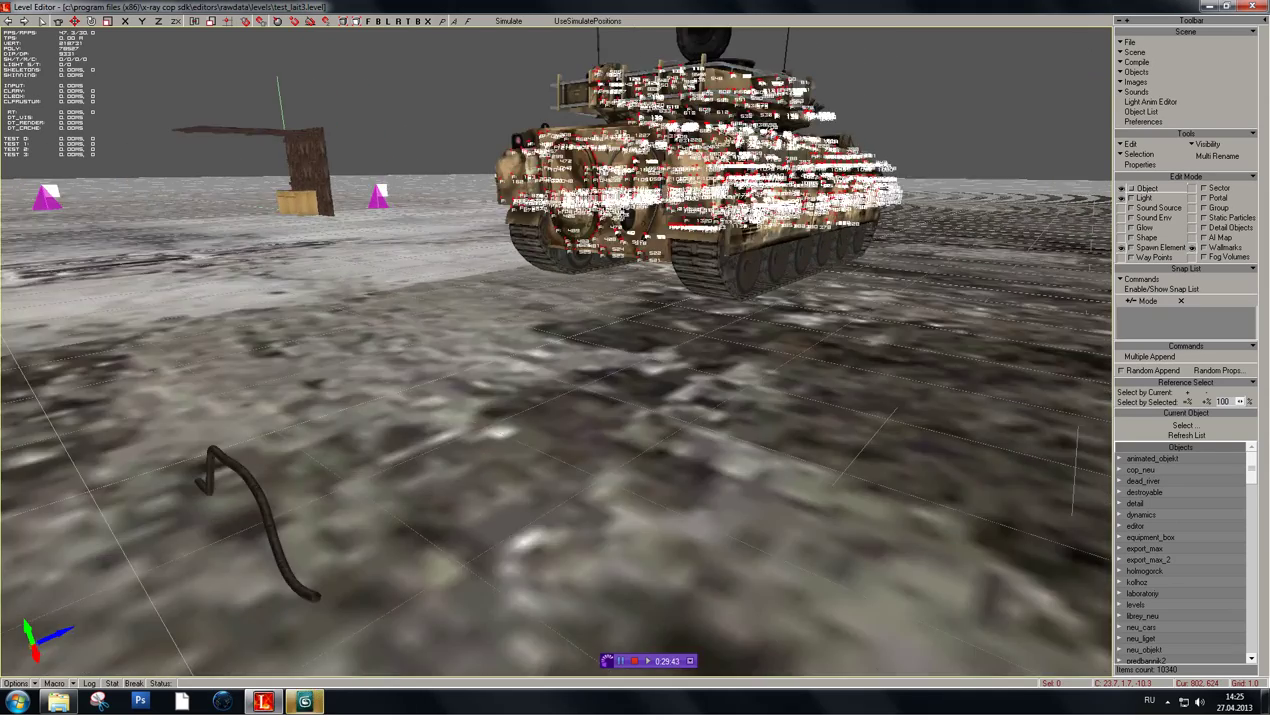
right_click_drag(545, 370, 450, 385, "shift")
left_click_drag(450, 385, 690, 415, "shift")
right_click_drag(525, 414, 470, 460, "shift")
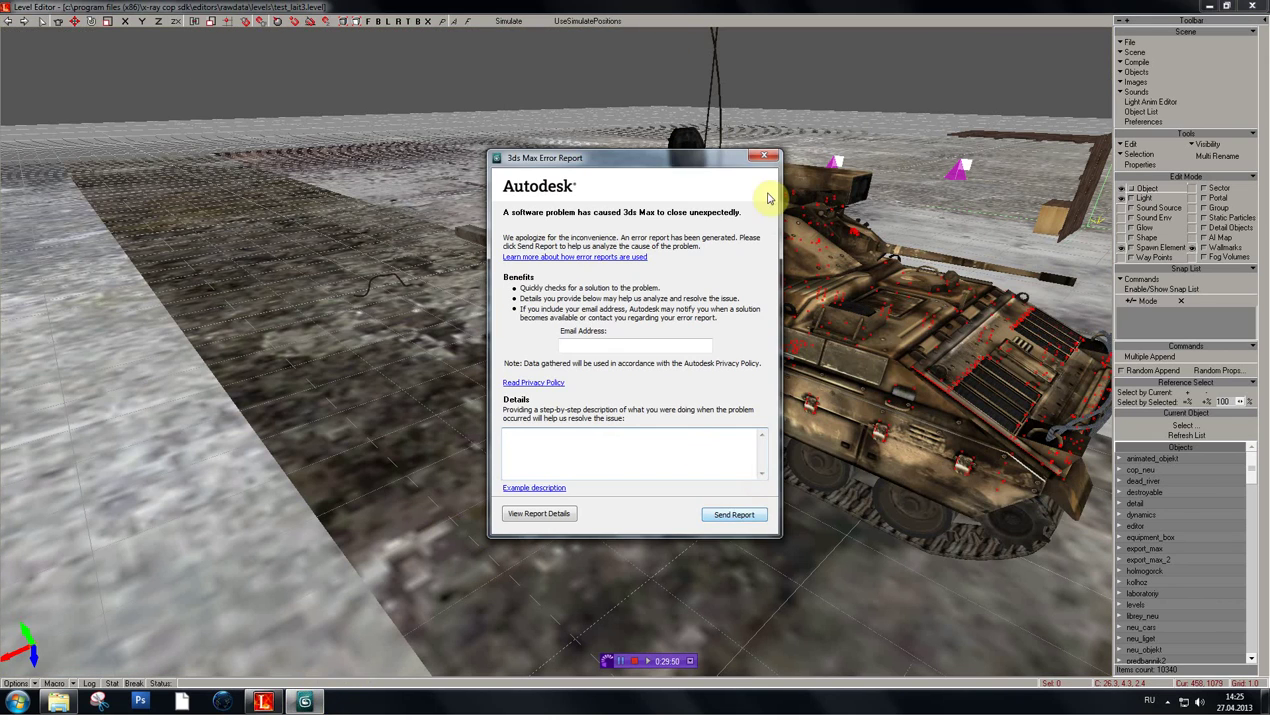
left_click(766, 158)
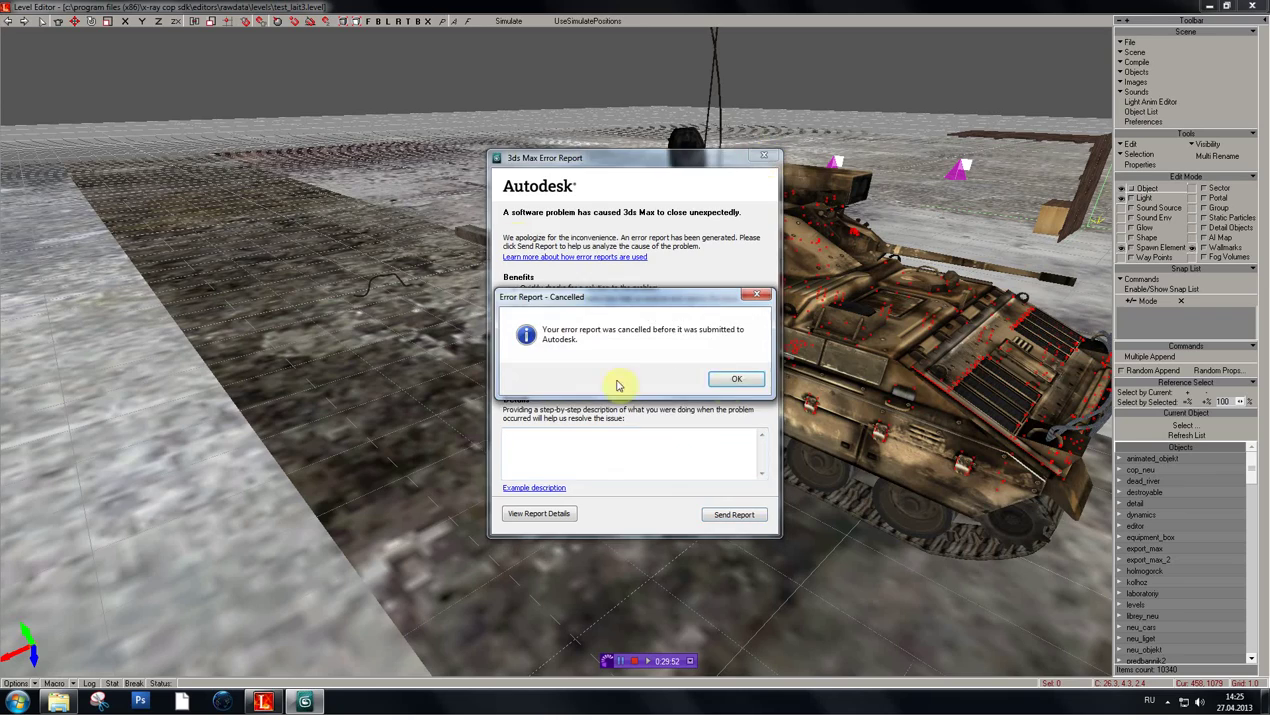
left_click(724, 387)
- Compare the cable with the nearby tank and examine the invalid-face markers along the tank's side up close
left_click_drag(485, 349, 420, 350, "shift")
right_click_drag(420, 350, 480, 350, "shift")
left_click_drag(480, 350, 420, 350, "shift")
right_click_drag(420, 350, 485, 352, "shift")
left_click_drag(485, 352, 440, 385, "shift")
right_click_drag(440, 385, 486, 380, "shift")
left_click_drag(486, 380, 488, 355, "shift")
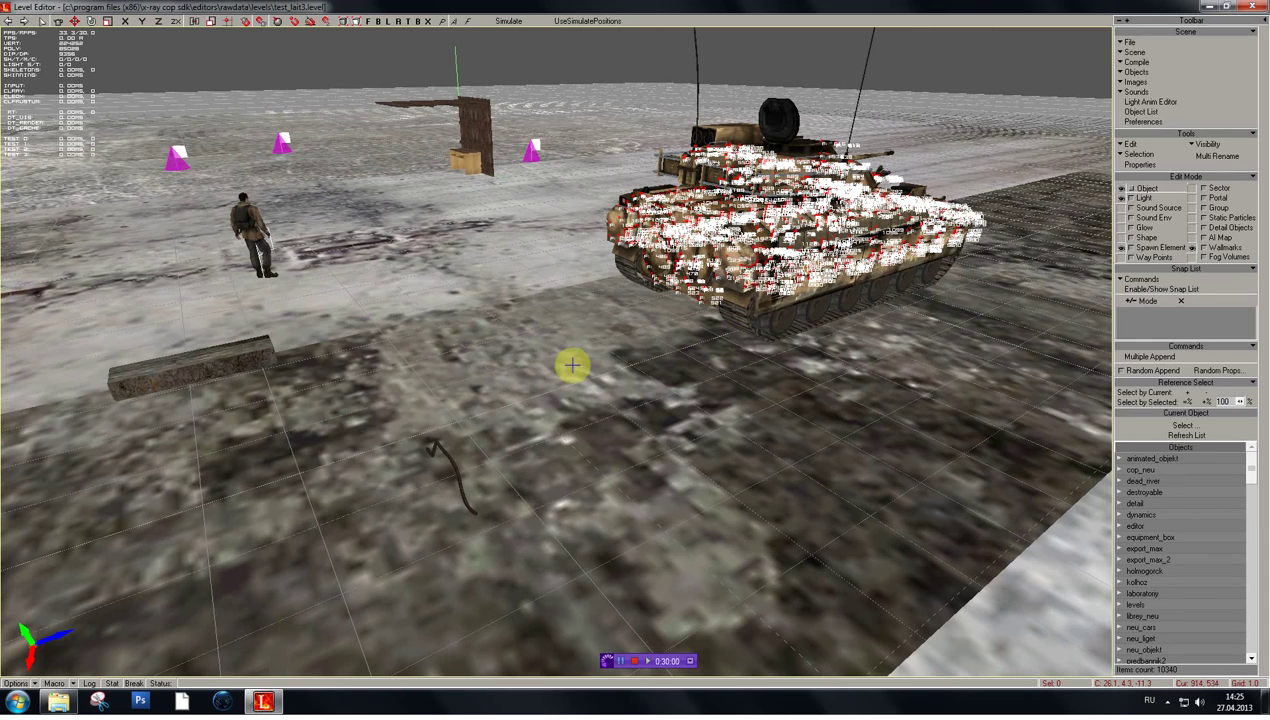
mouse_move(522, 355)
left_mouse_down("shift")
mouse_move(484, 370)
mouse_move(524, 360)
left_mouse_up("shift")
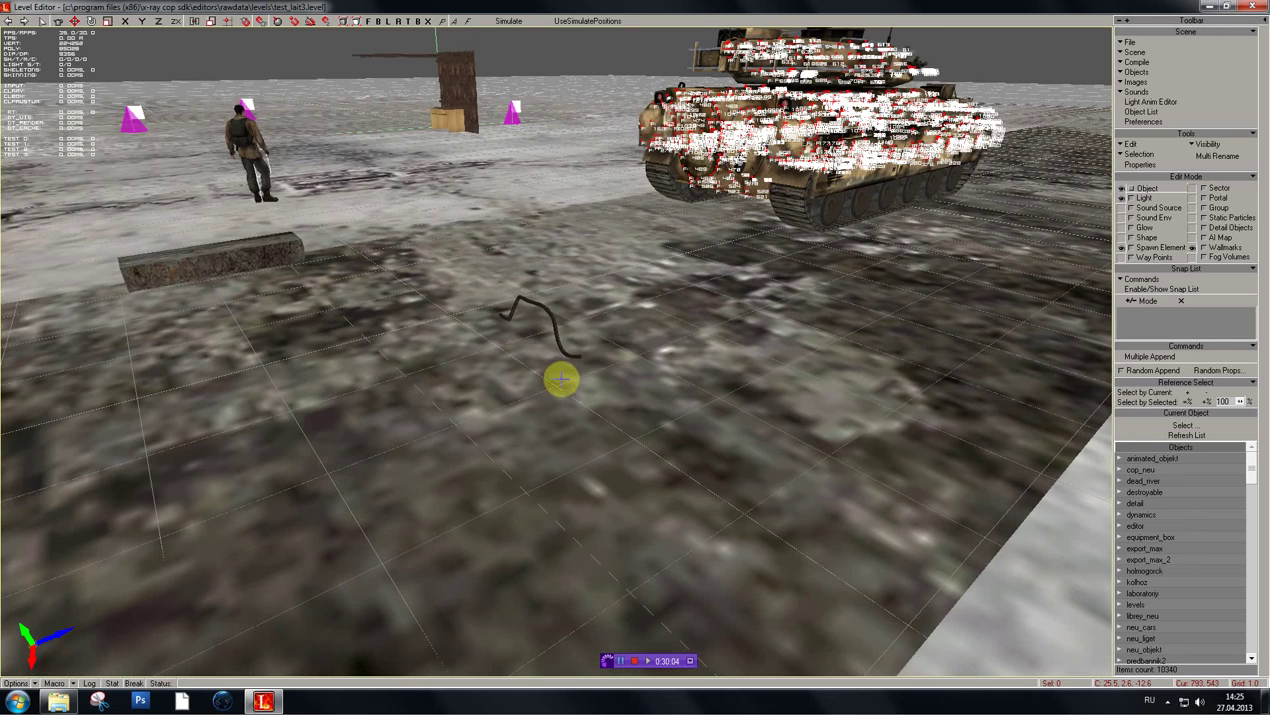
left_click_drag(452, 380, 472, 425, "shift")
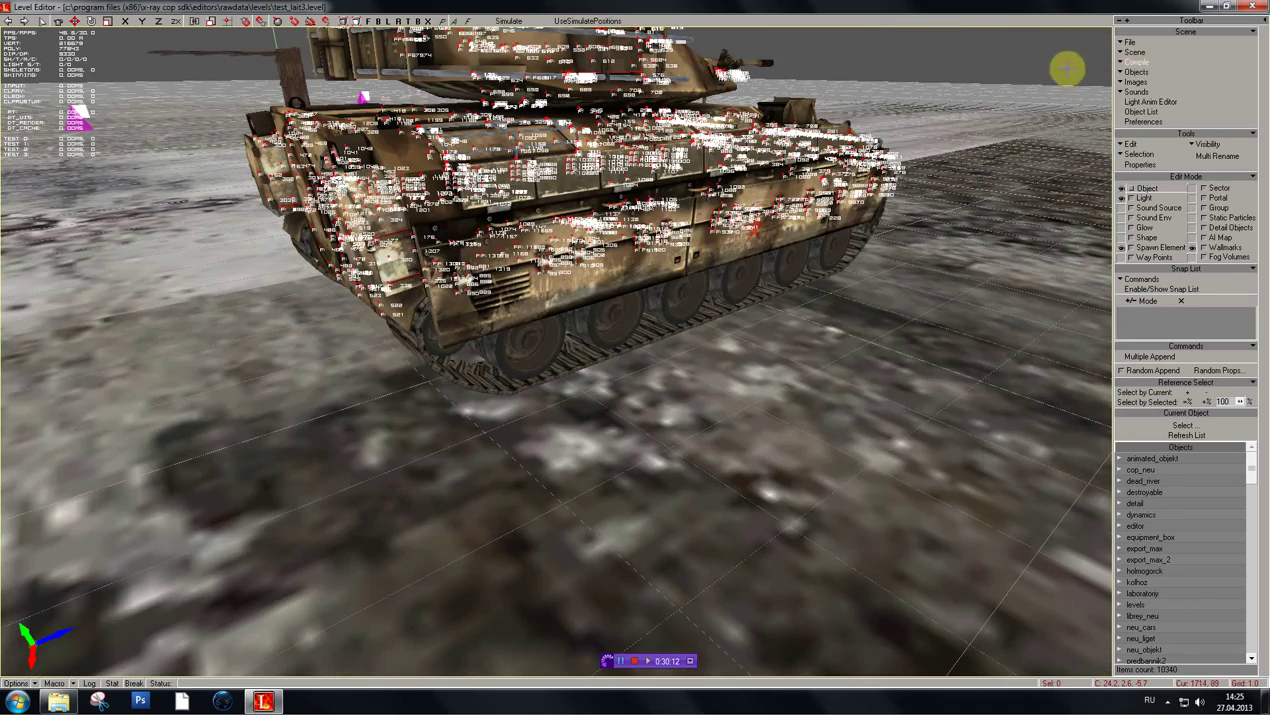
left_click_drag(690, 252, 698, 140, "shift")
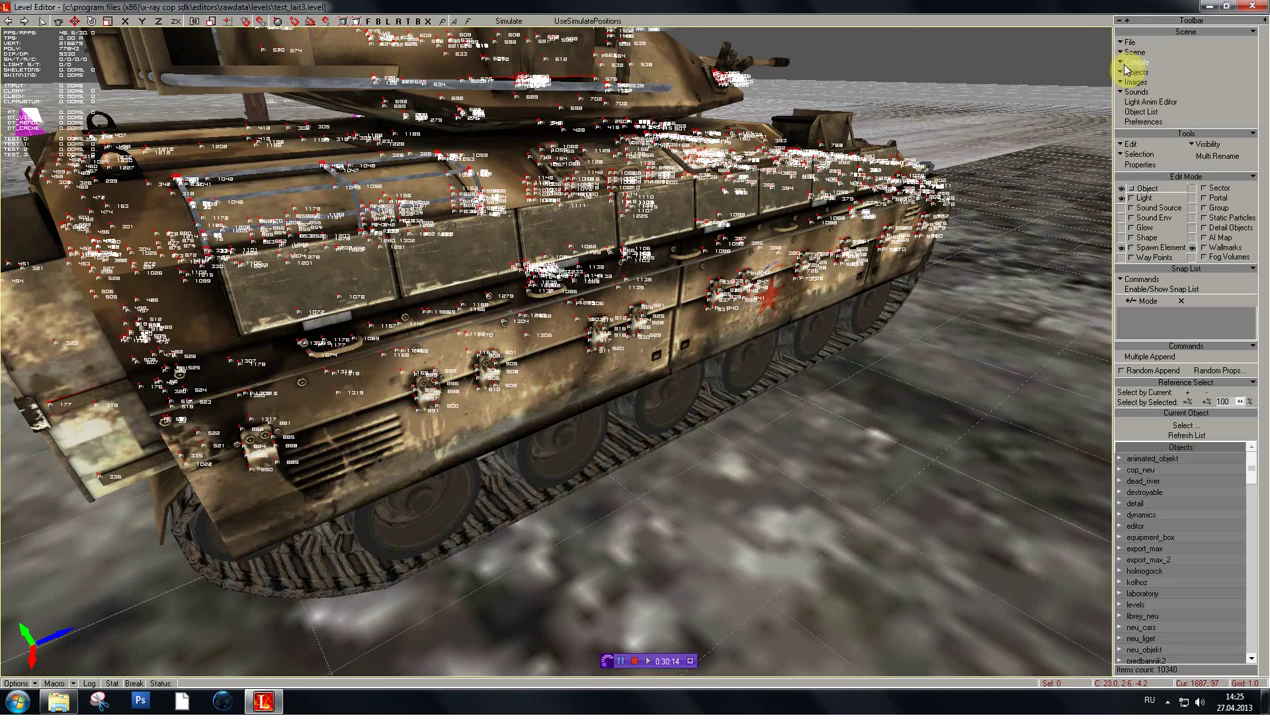